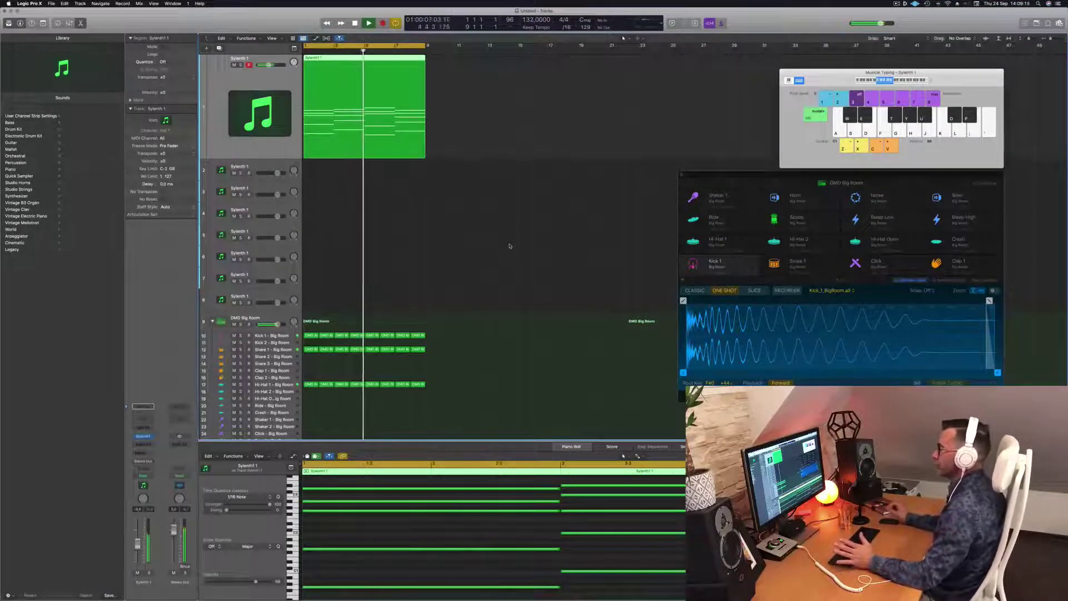
- Play back the eight-bar chord and drum loop from its start to review it
click(478, 245)
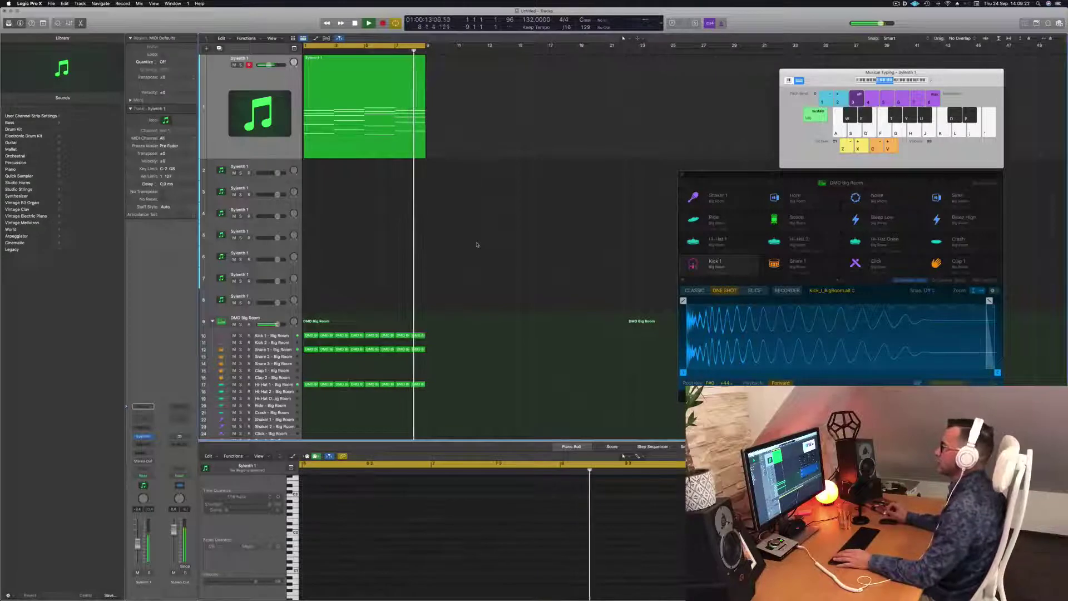
key(space)
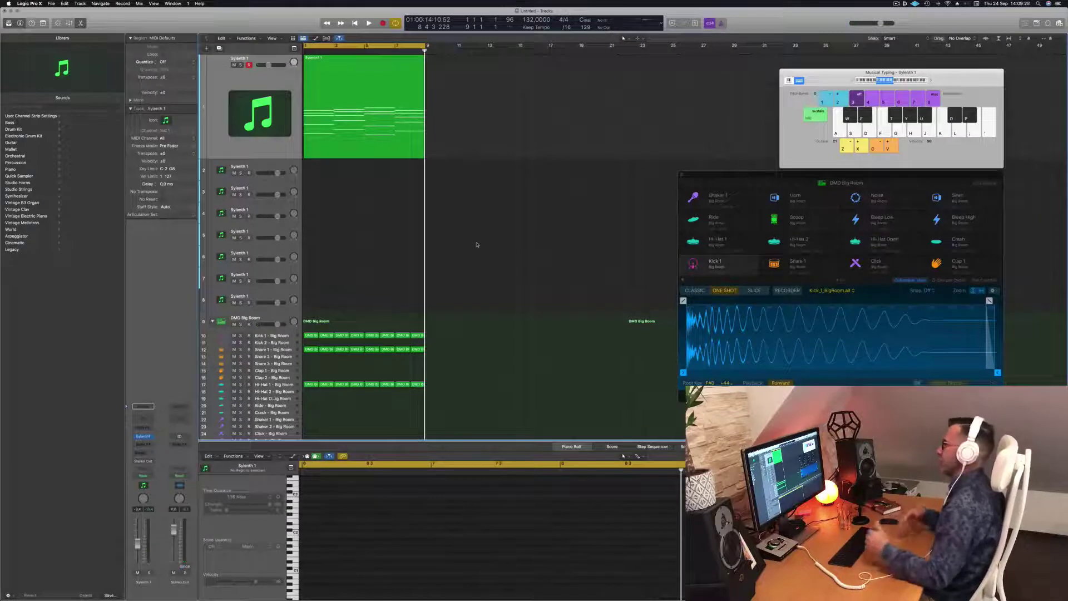
key(space)
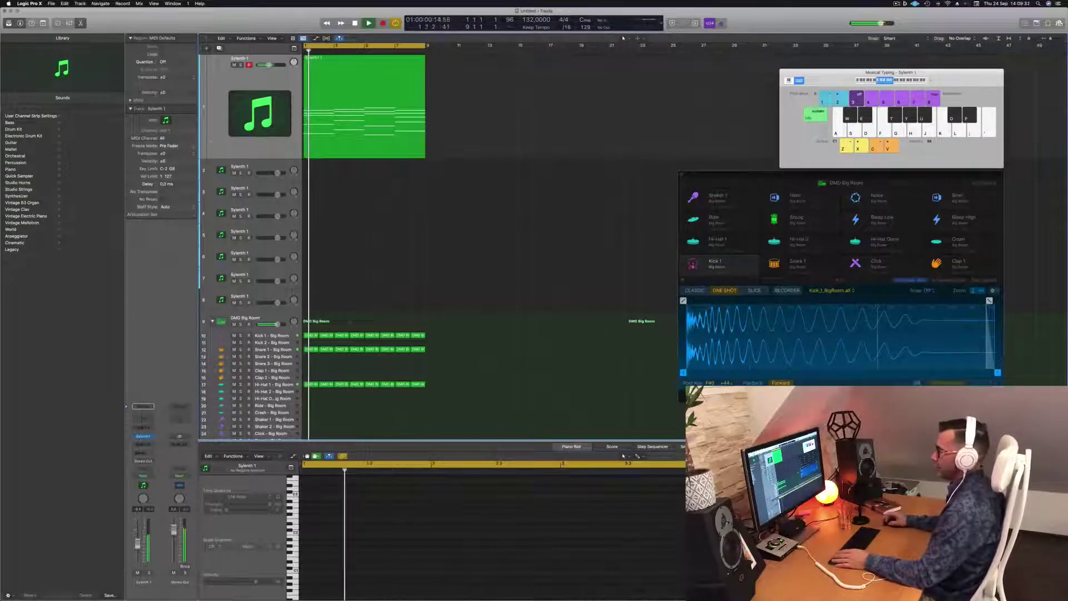
key(space)
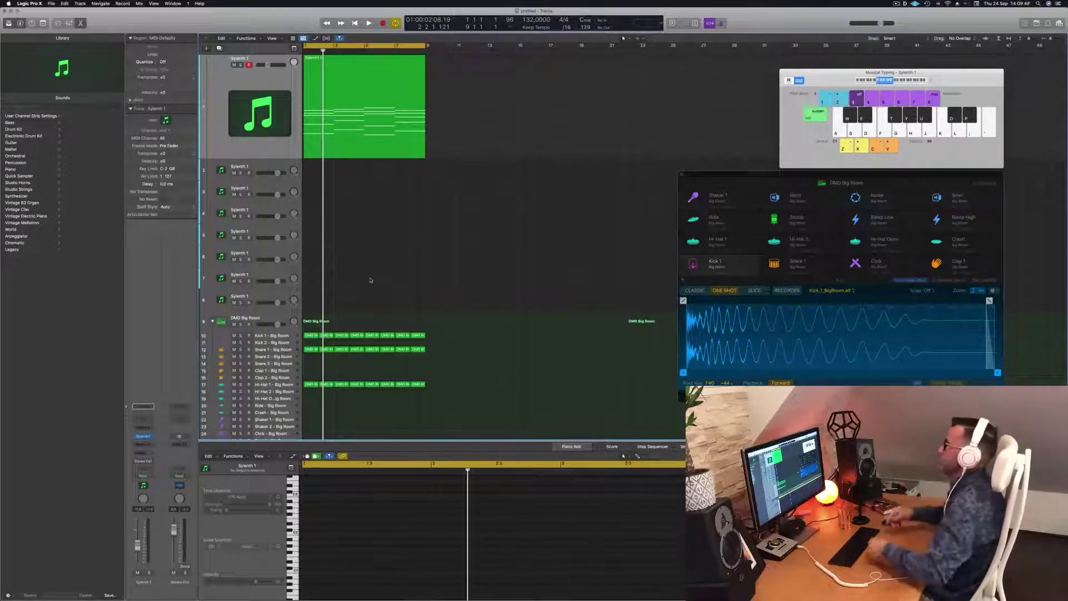
click(357, 137)
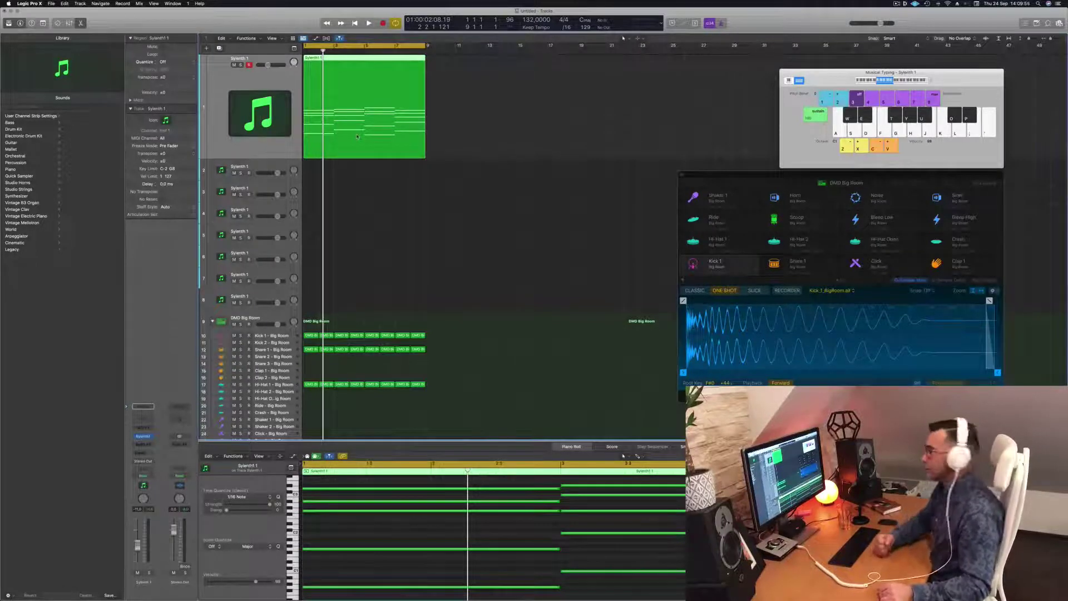
click(388, 174)
key(space)
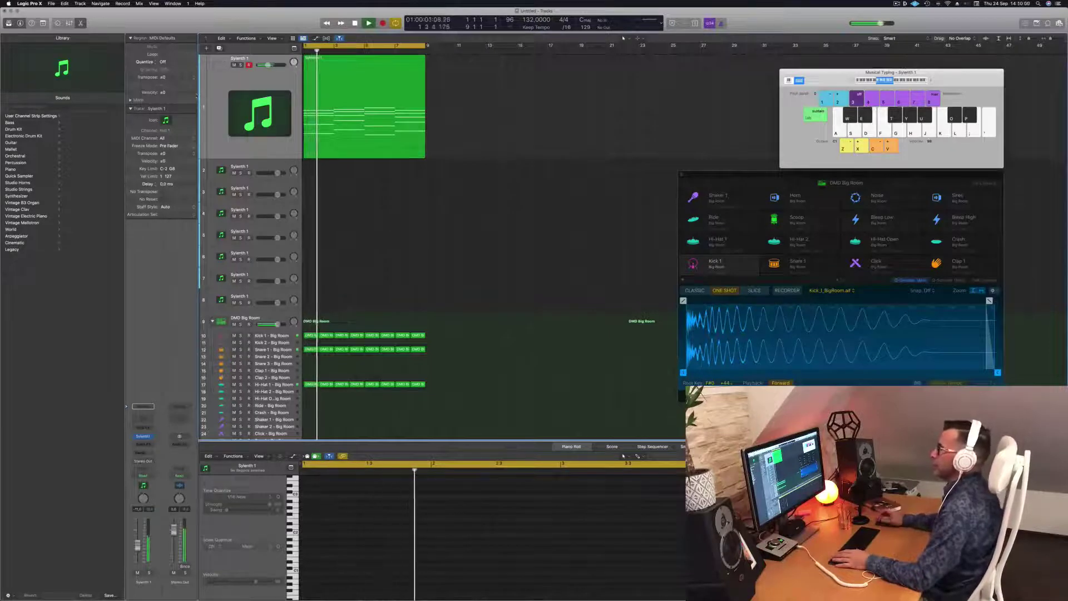
- Duplicate the first Sylenth1 track and copy its chord region to the same position on the new track
key(super+d)
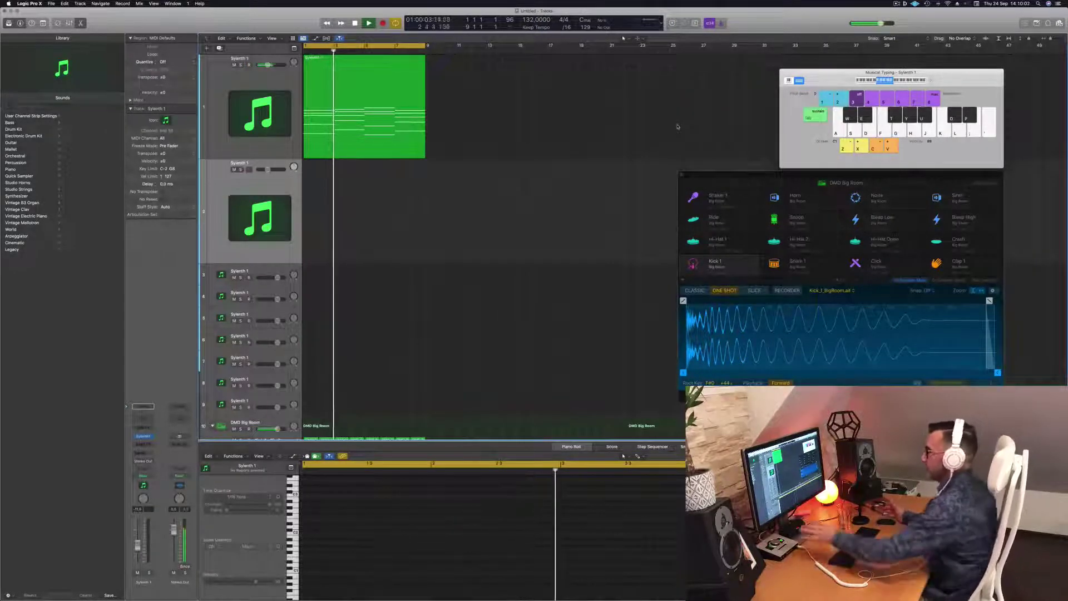
click(347, 85)
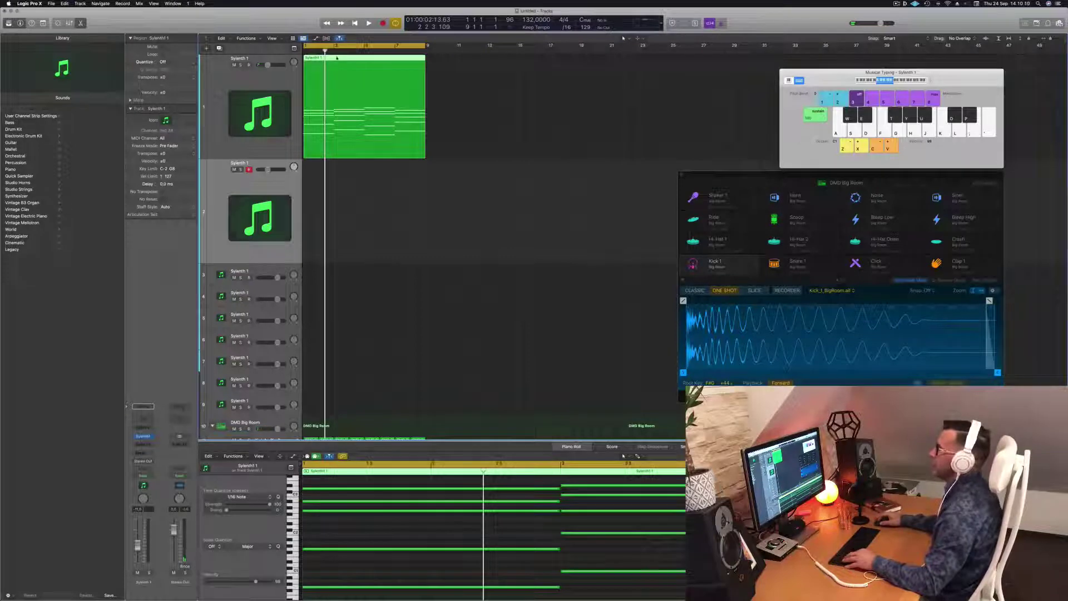
drag(336, 57, 337, 162)
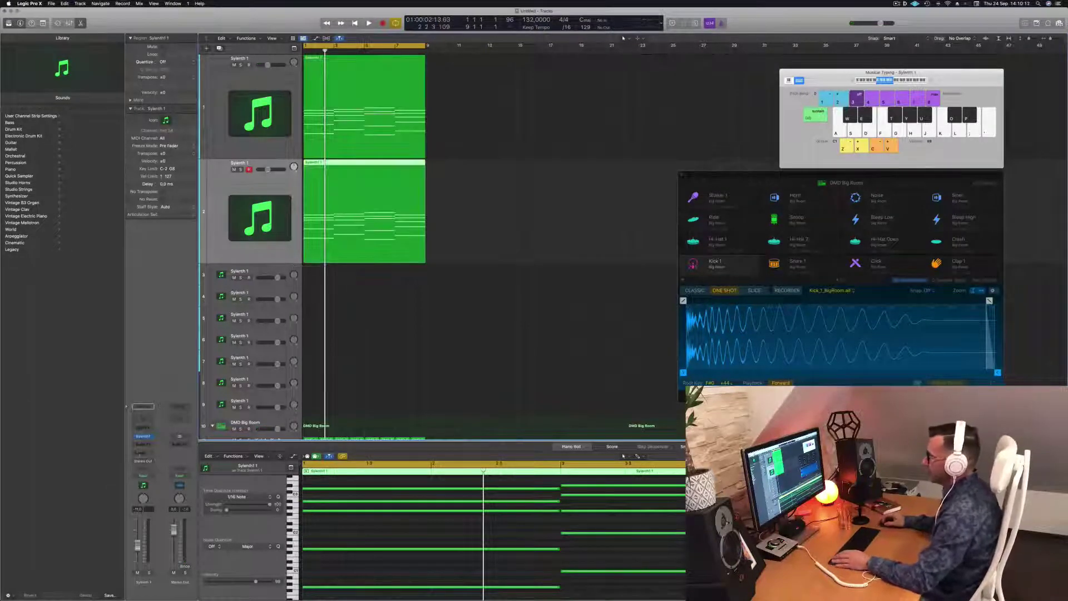
- Replace the duplicated track's instrument with a stereo Alchemy synth
click(153, 438)
mouse_move(183, 414)
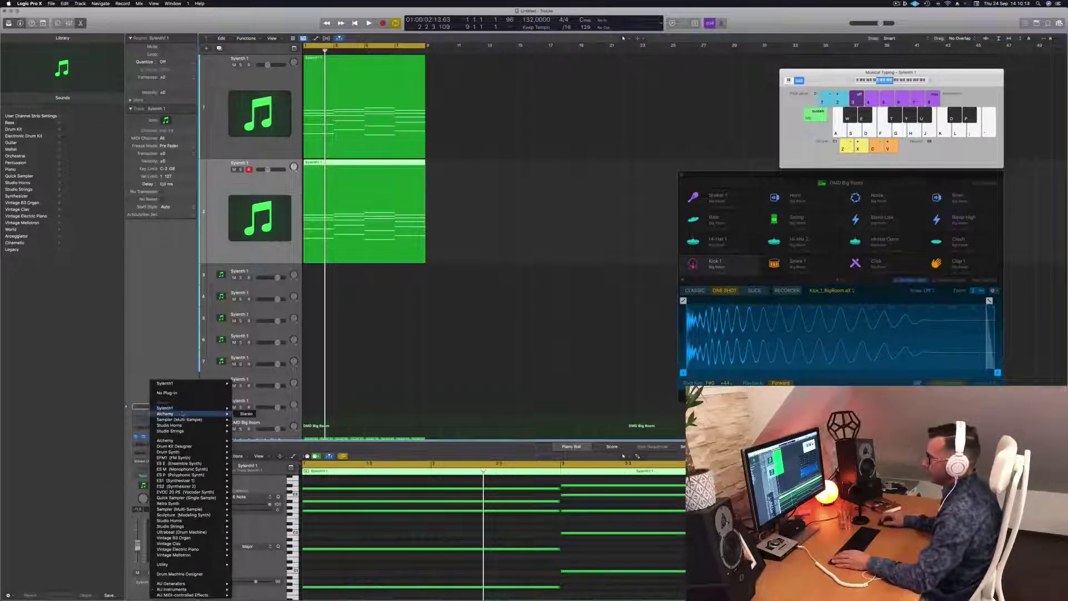
click(248, 414)
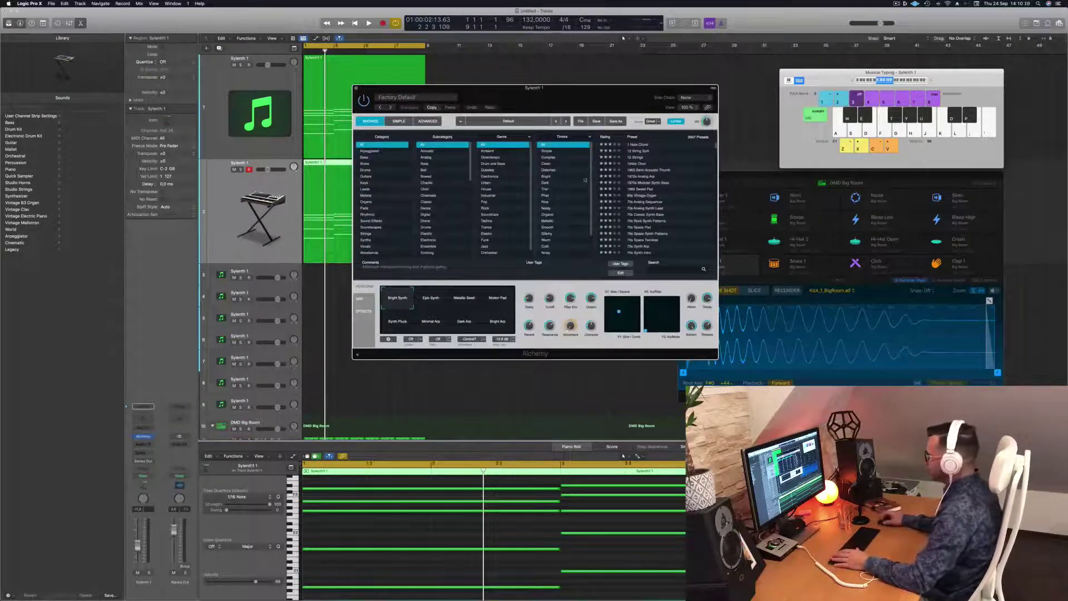
- Audition Alchemy's Acid Trance Pattern and the two Acid Etched Bass presets against the loop
scroll(664, 195, down, 10)
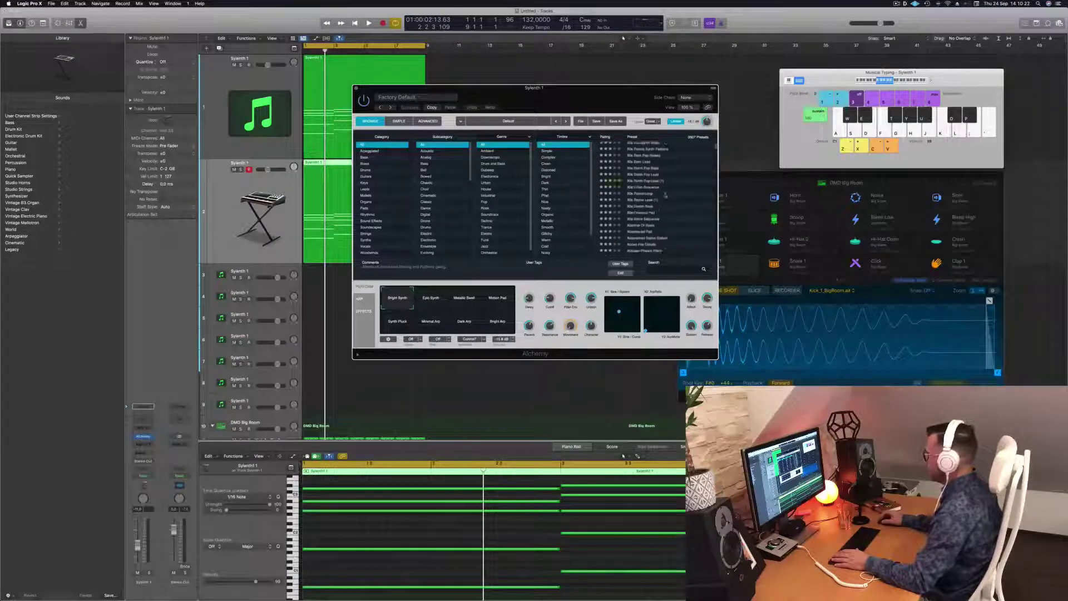
scroll(665, 194, up, 3)
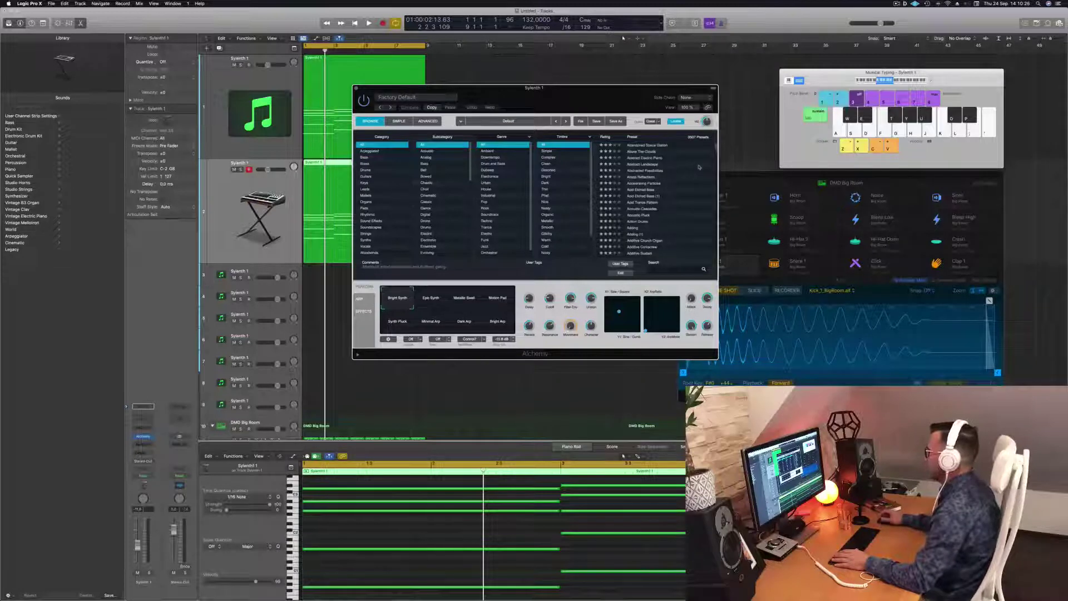
drag(534, 87, 706, 68)
key(space)
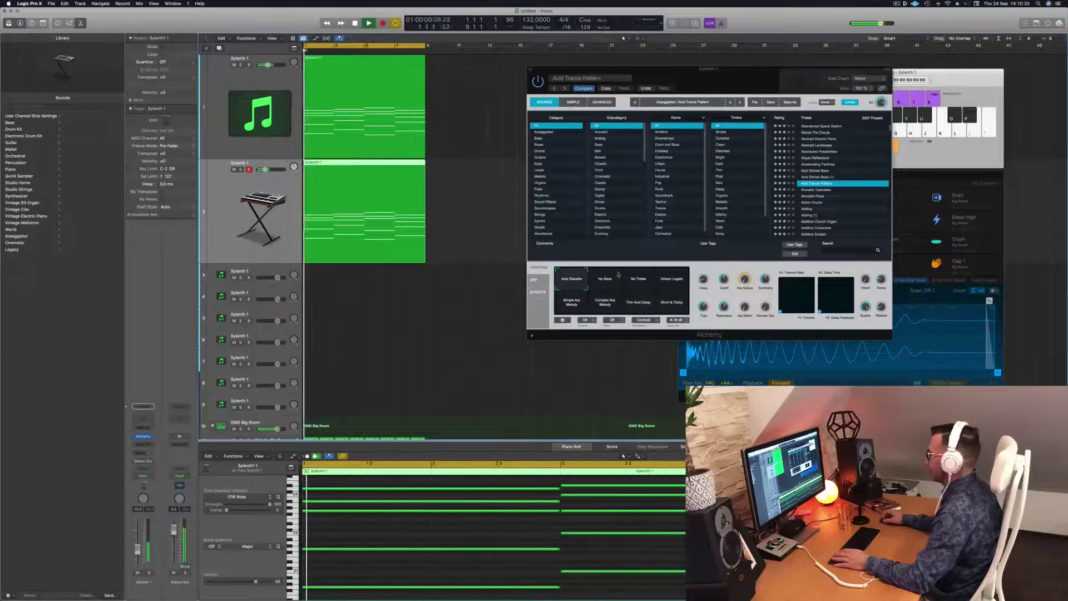
click(816, 171)
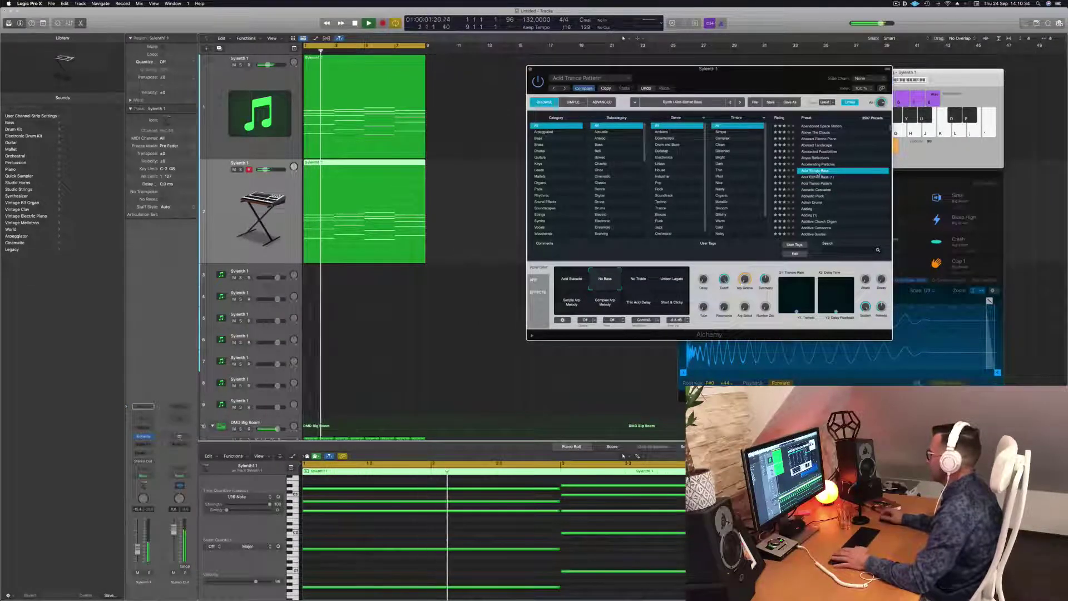
click(832, 178)
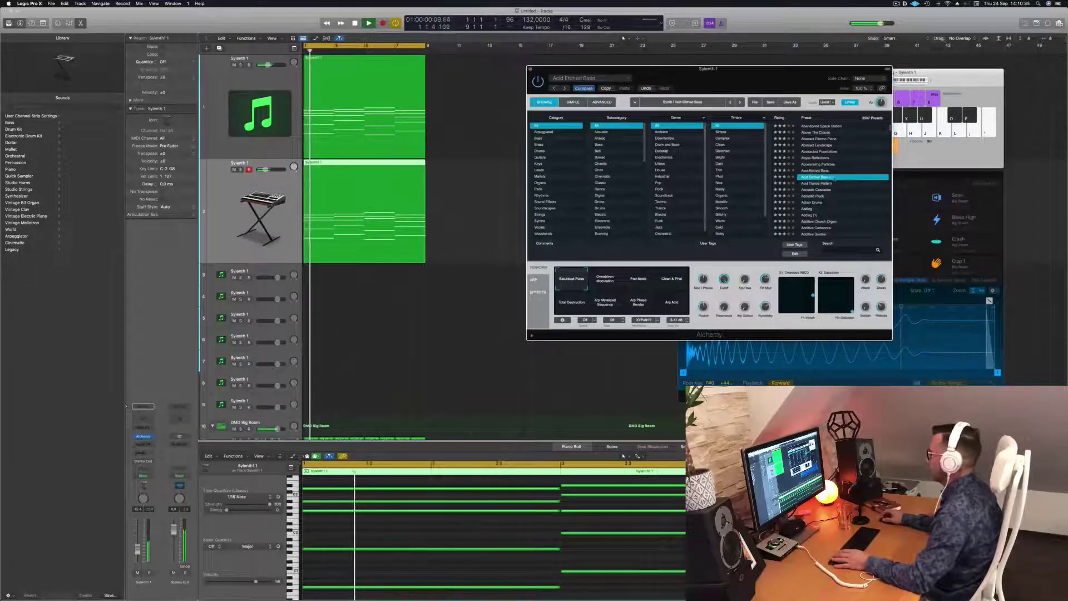
- Filter Alchemy's presets to the Arpeggiated category and look through them while the loop plays
click(543, 133)
key(space)
scroll(836, 143, up, 10)
key(space)
key(space)
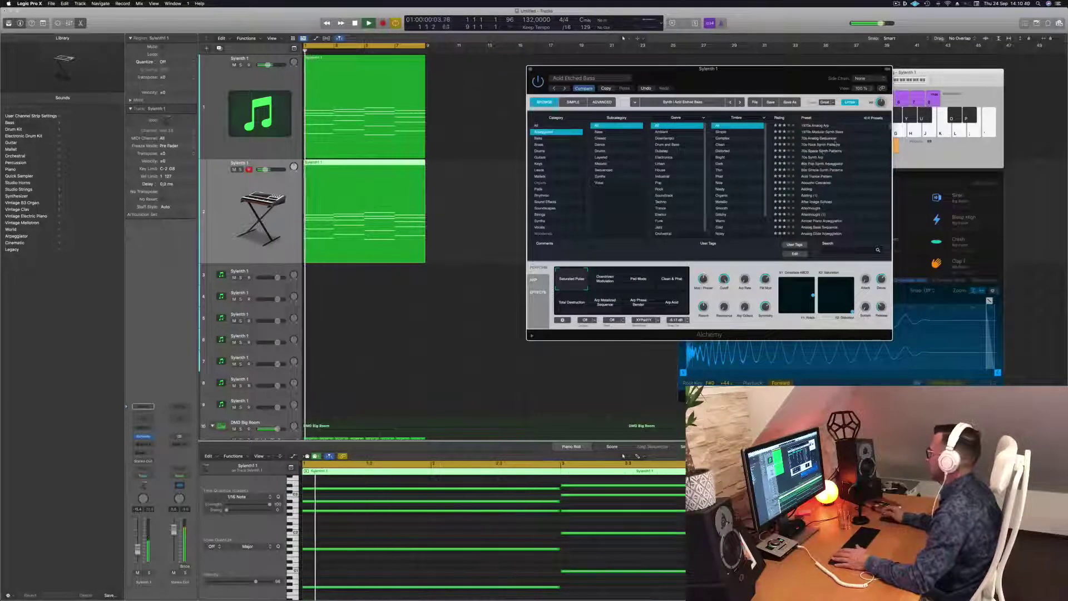
scroll(845, 168, down, 3)
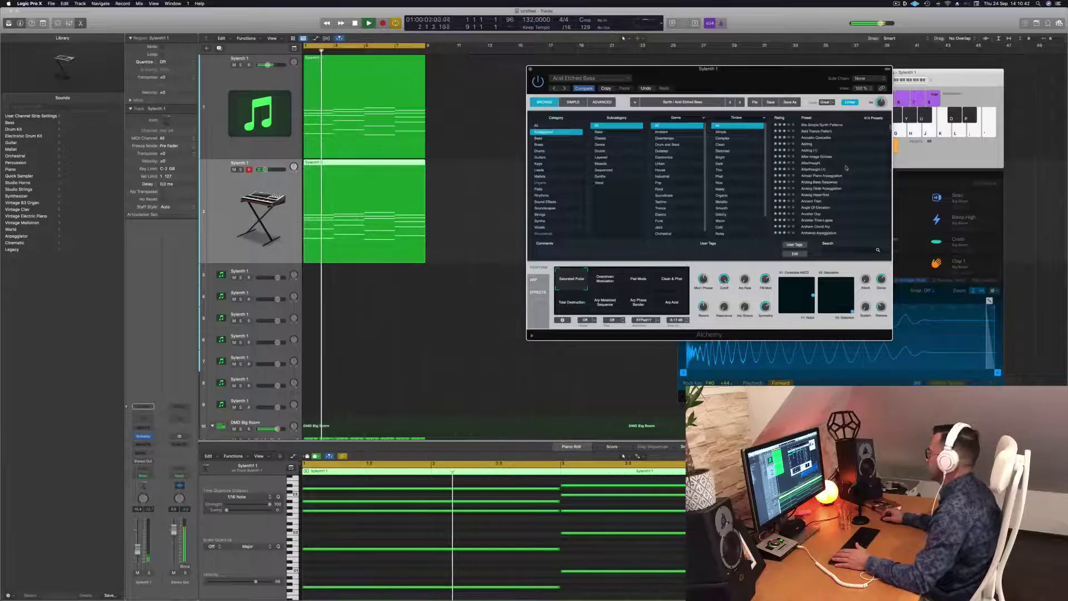
key(Return)
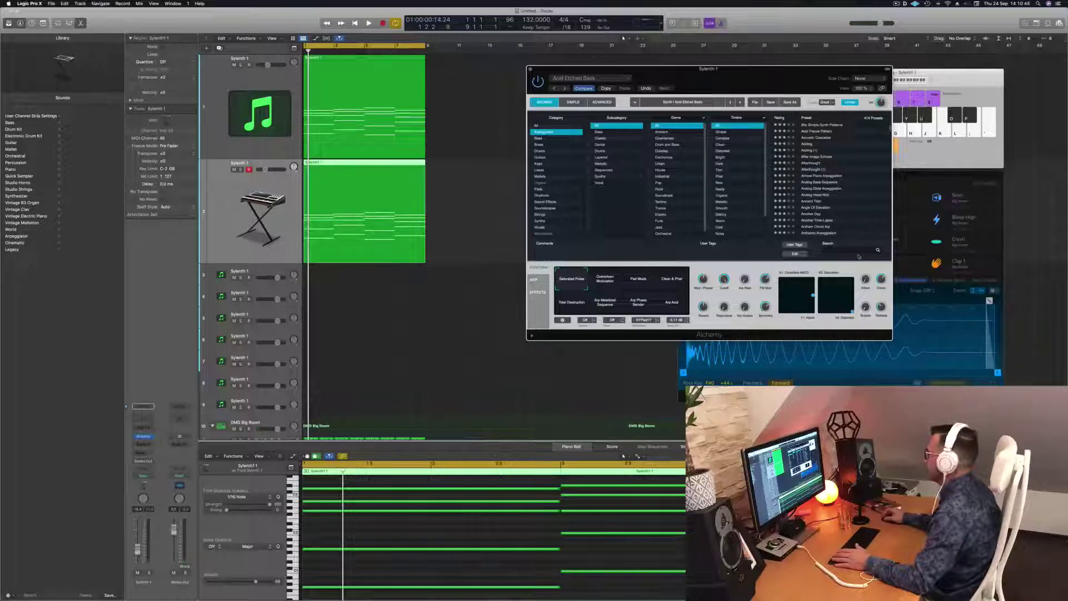
- Search the arpeggiated presets for "acid" and load Modern Acid Patterns with the loop playing
text(acid)
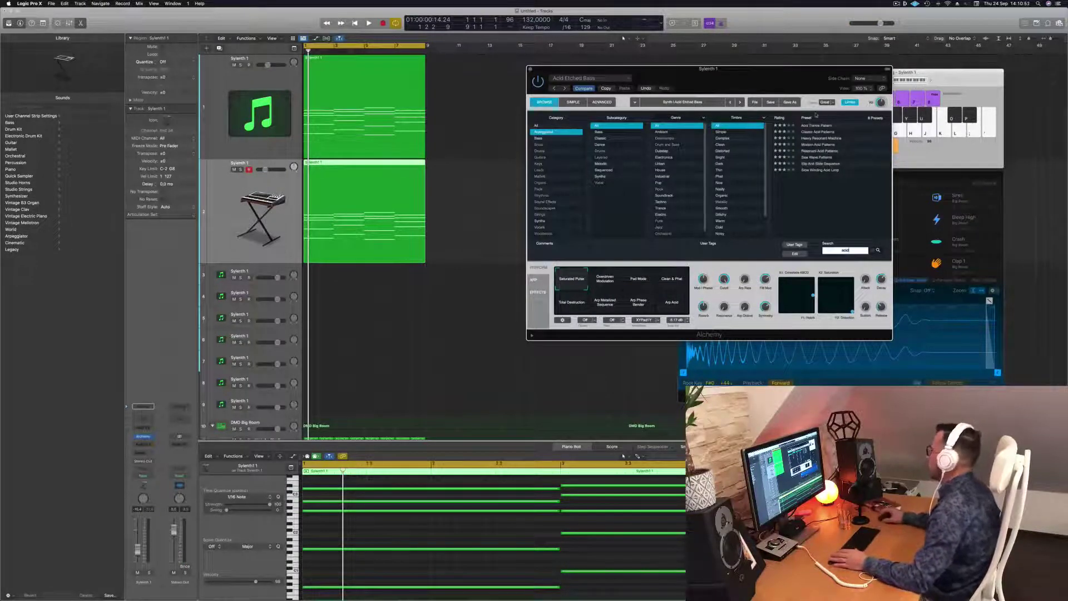
click(820, 144)
key(space)
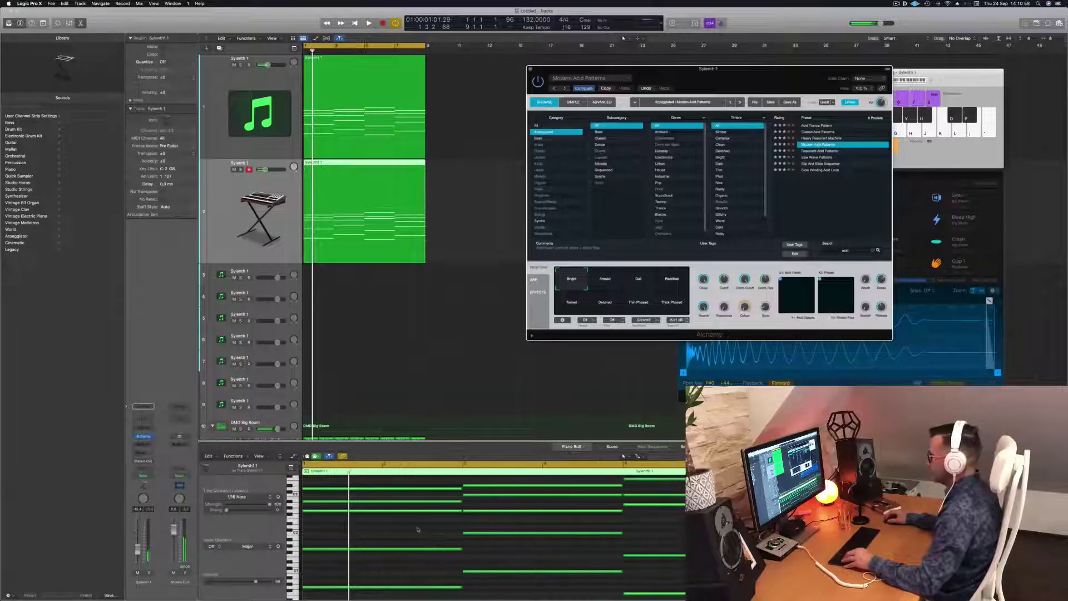
- Delete the upper chord notes in the Alchemy region, keeping only the lowest note of each chord
drag(417, 490, 807, 557)
key(Delete)
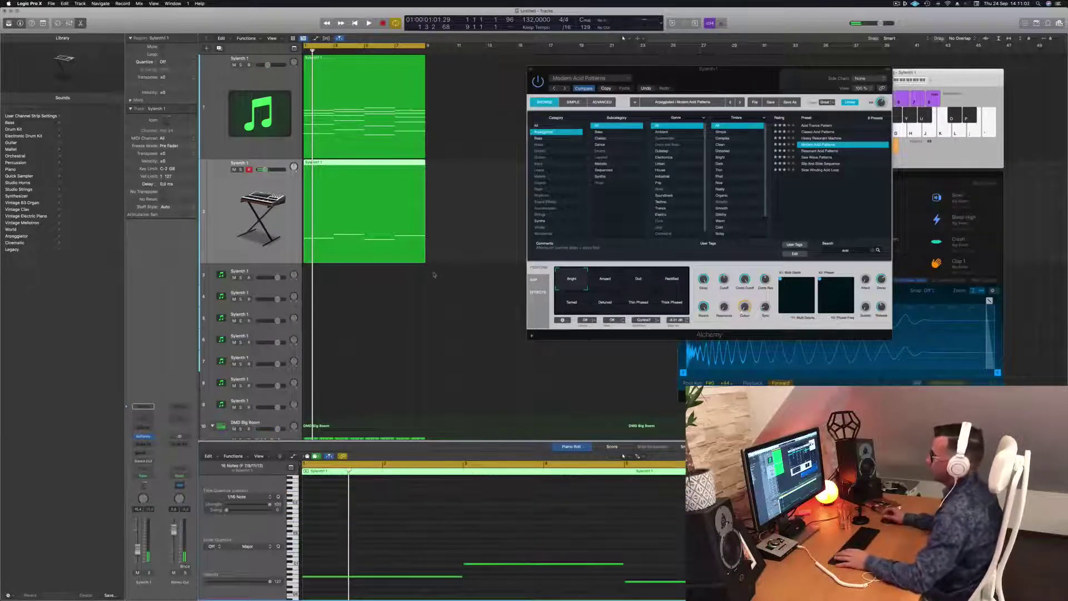
key(space)
- Transpose all four remaining bass notes of the Alchemy region up one octave and play the result
key(super+a)
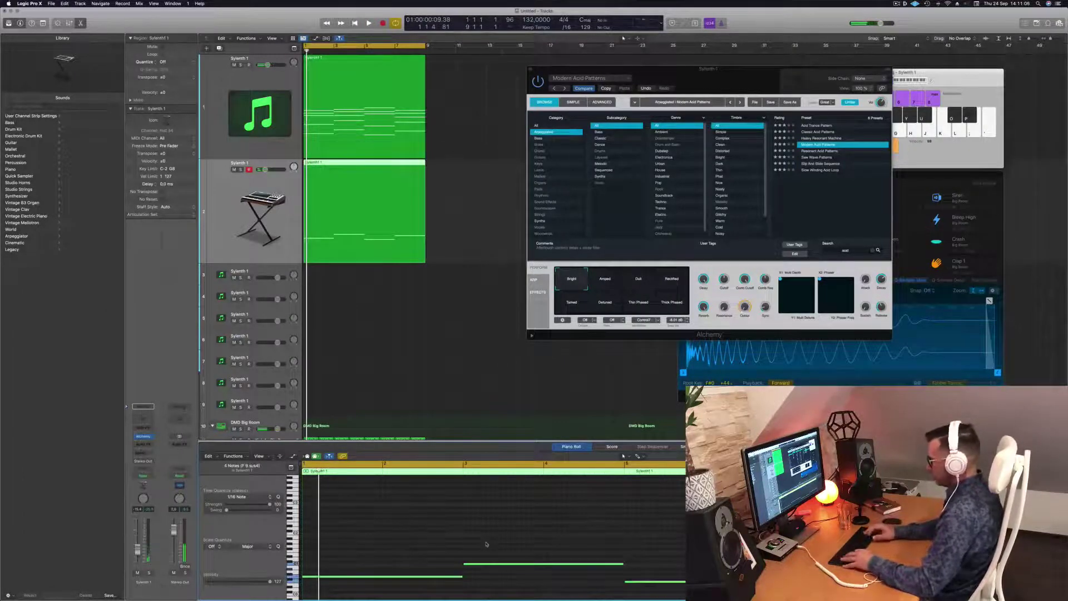
key(shift+alt+Up)
key(shift+alt+Up)
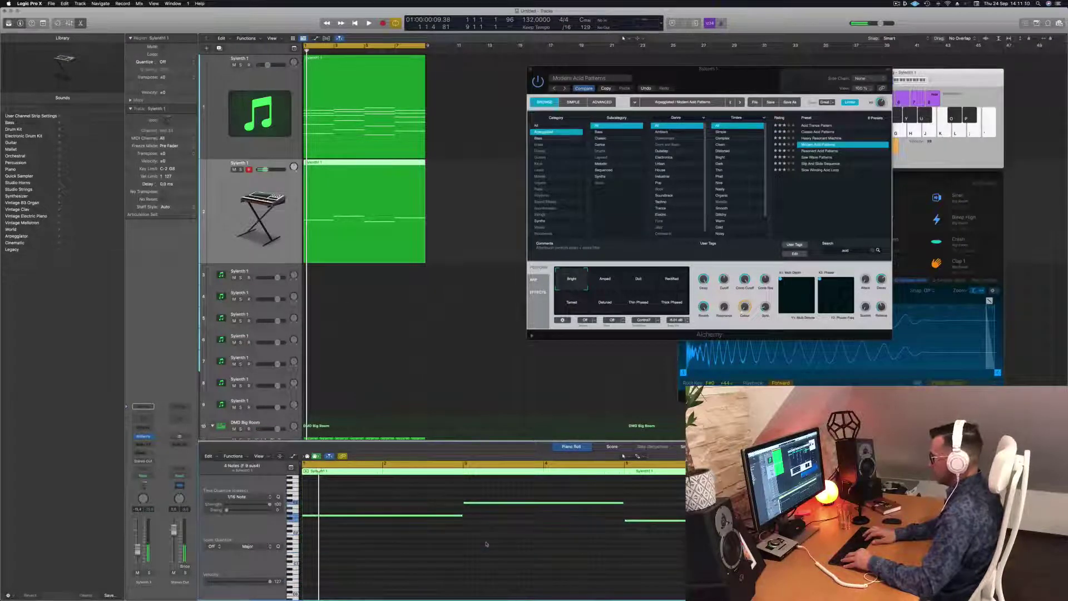
key(shift+alt+Down)
key(space)
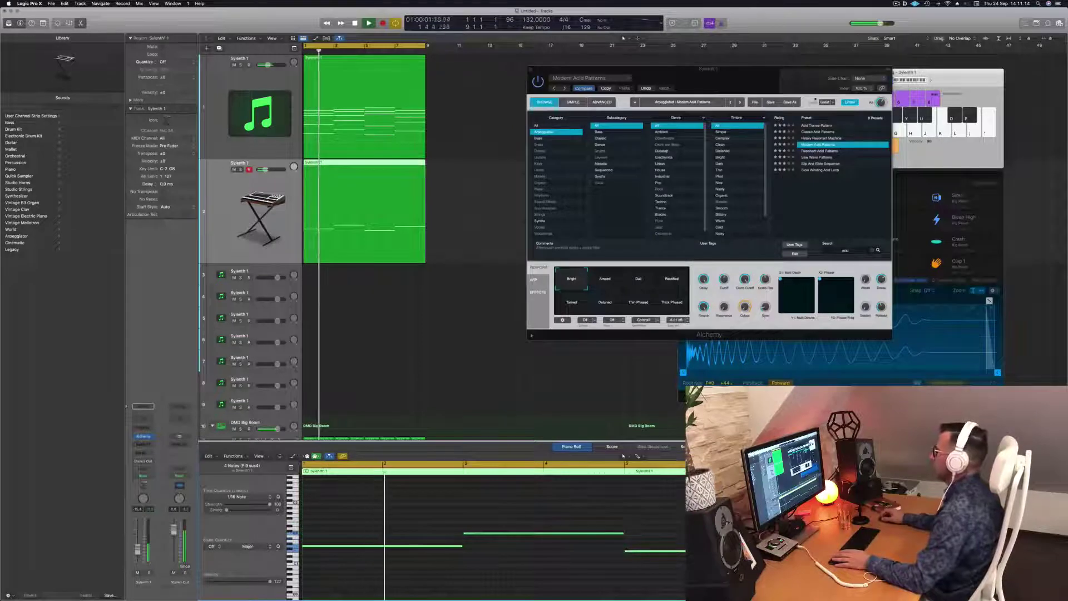
- Audition the other acid arpeggio presets in Alchemy during playback and load Classic Acid Patterns
drag(812, 81, 790, 79)
click(795, 150)
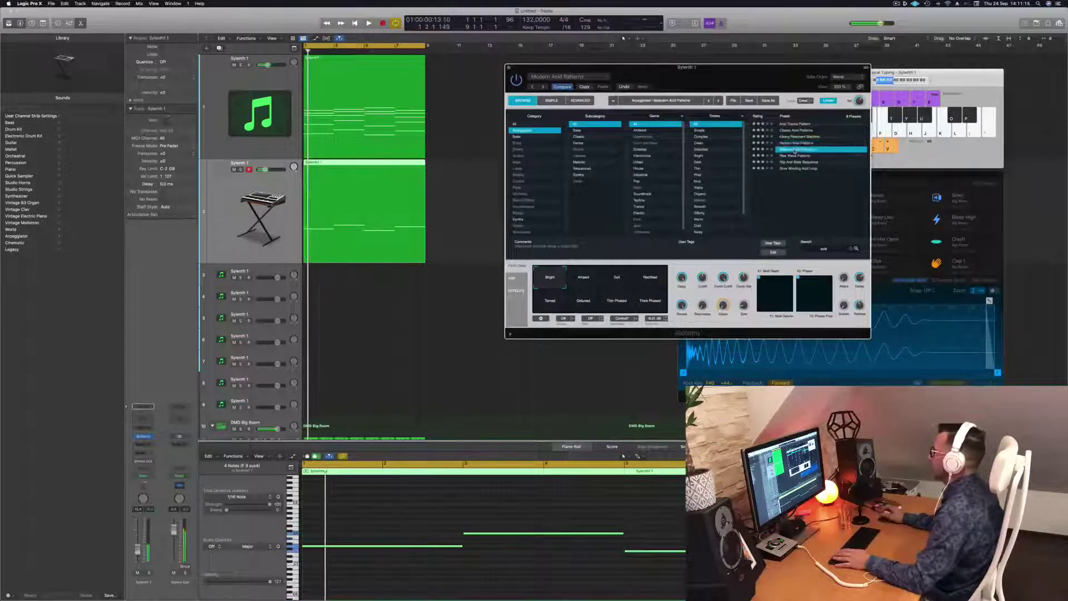
click(798, 155)
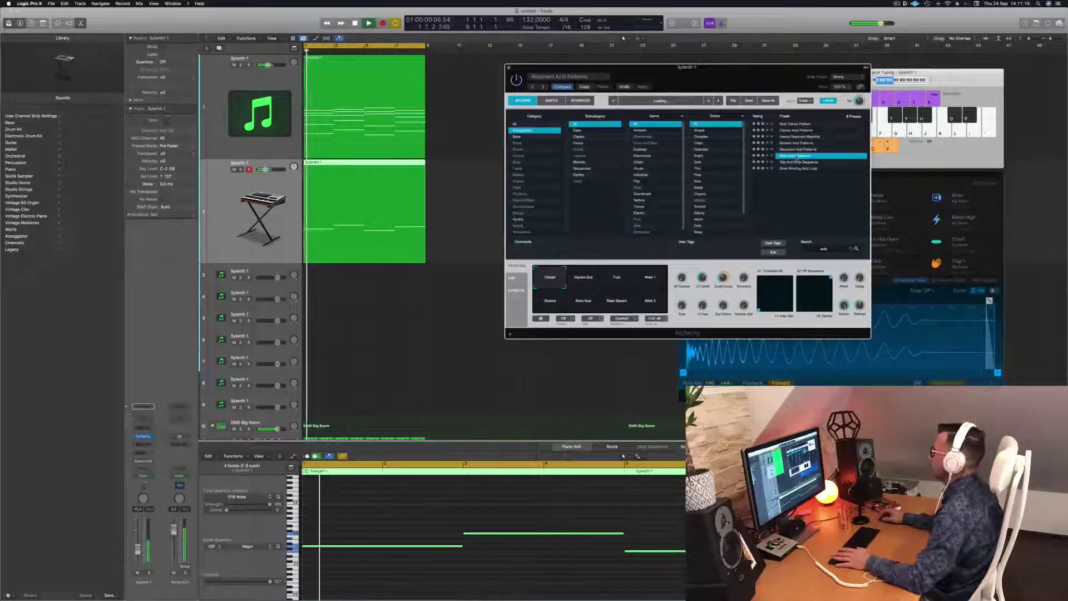
click(799, 162)
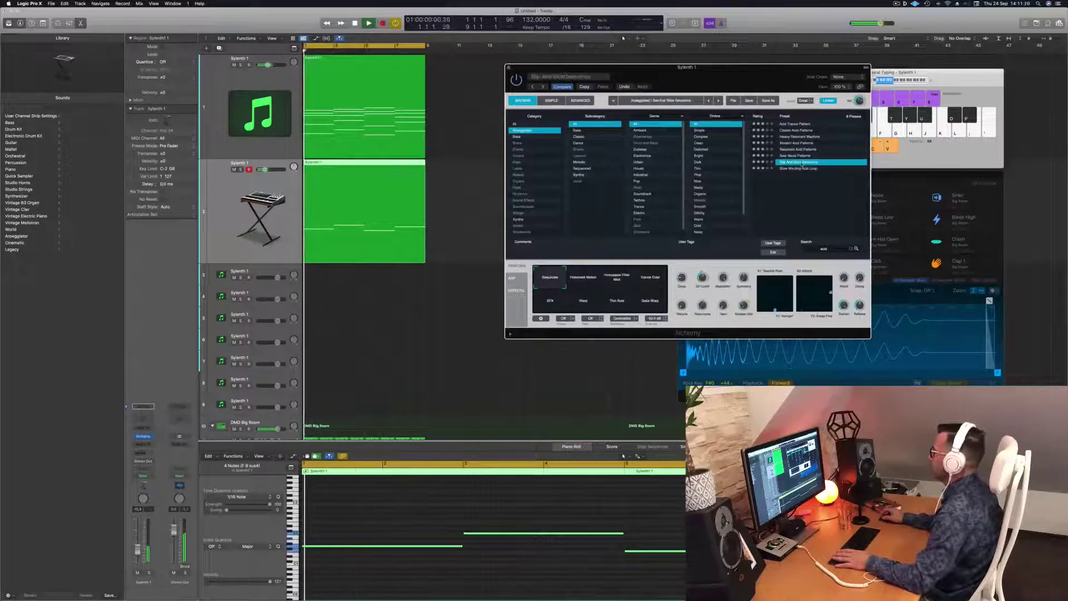
click(801, 169)
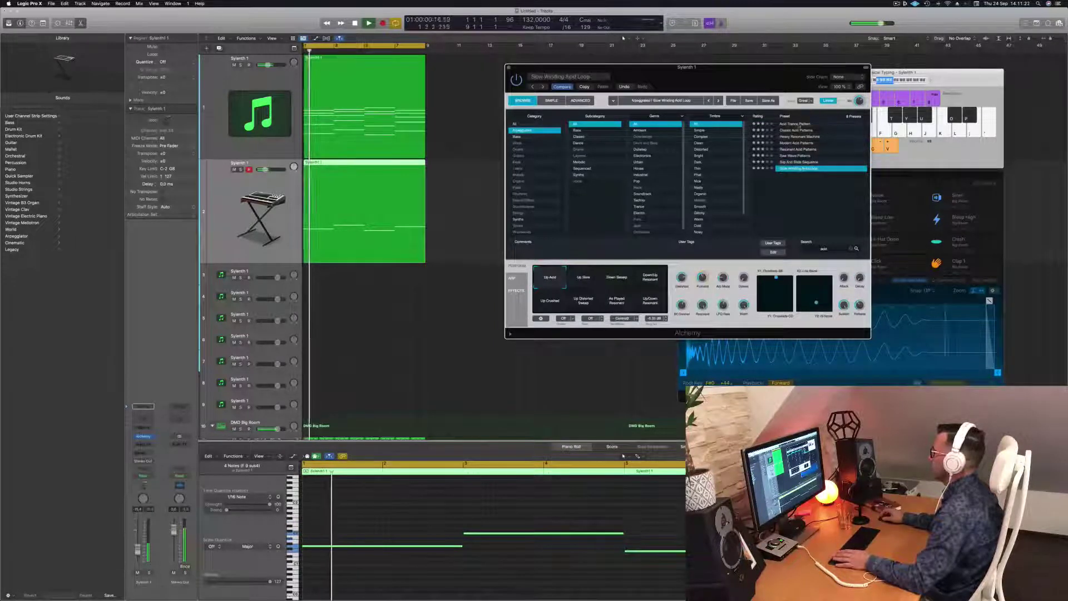
click(801, 124)
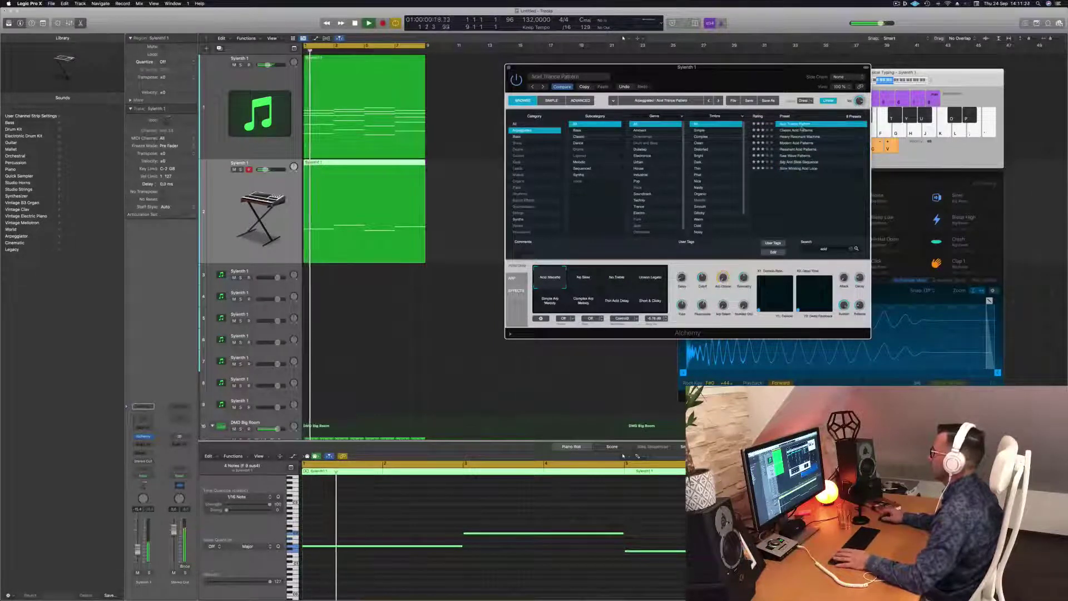
click(794, 131)
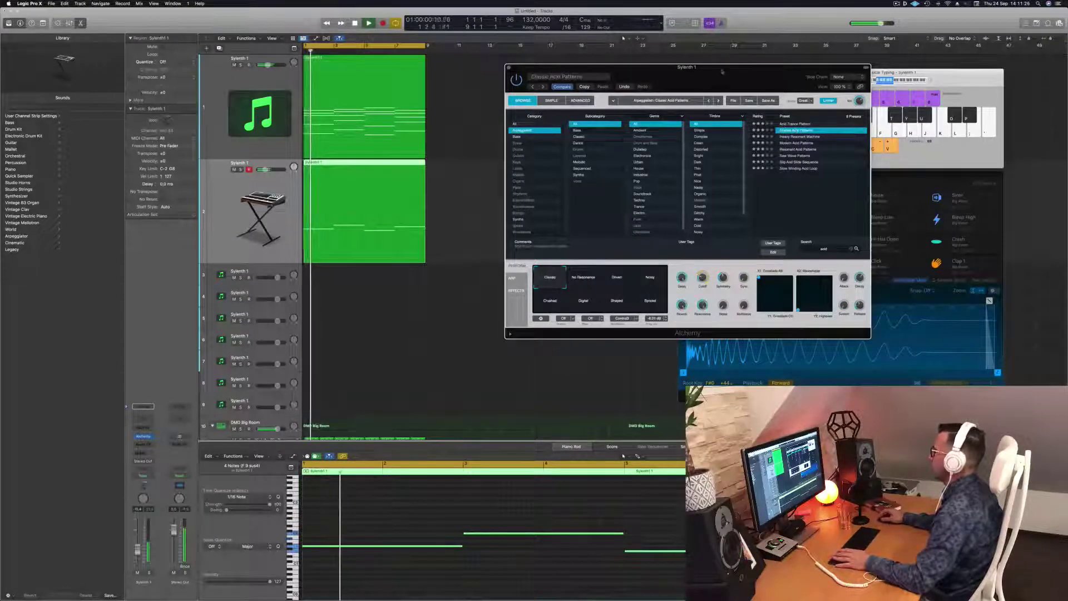
drag(722, 73, 776, 69)
key(space)
key(space)
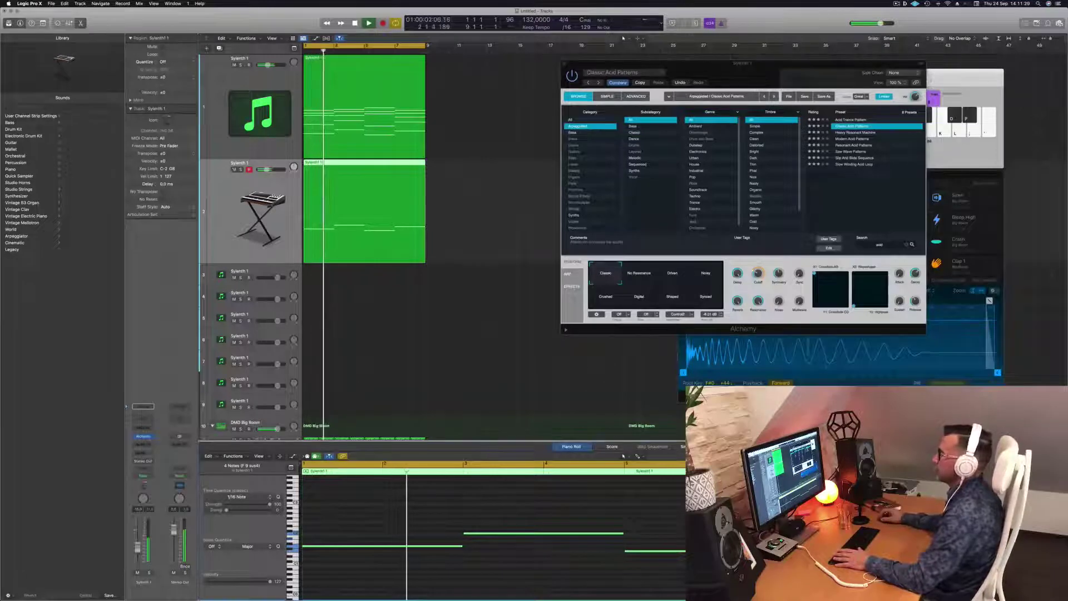
- Add a Channel EQ to the first Sylenth1 track, with a low cut and a dip of about 3.8 dB at 102 Hz
click(250, 79)
key(Return)
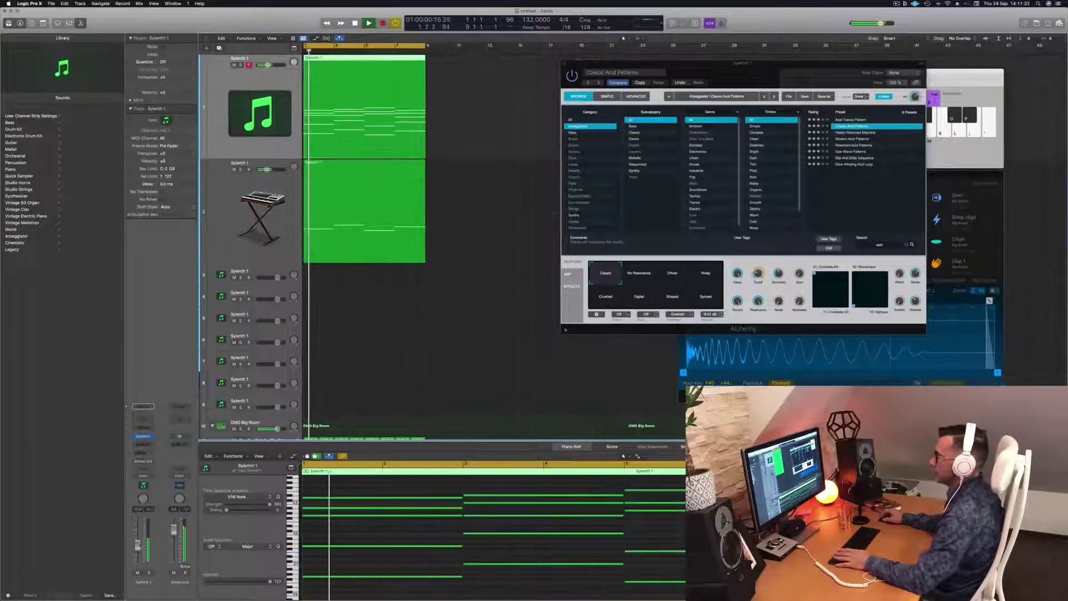
double_click(139, 422)
key(Return)
click(368, 124)
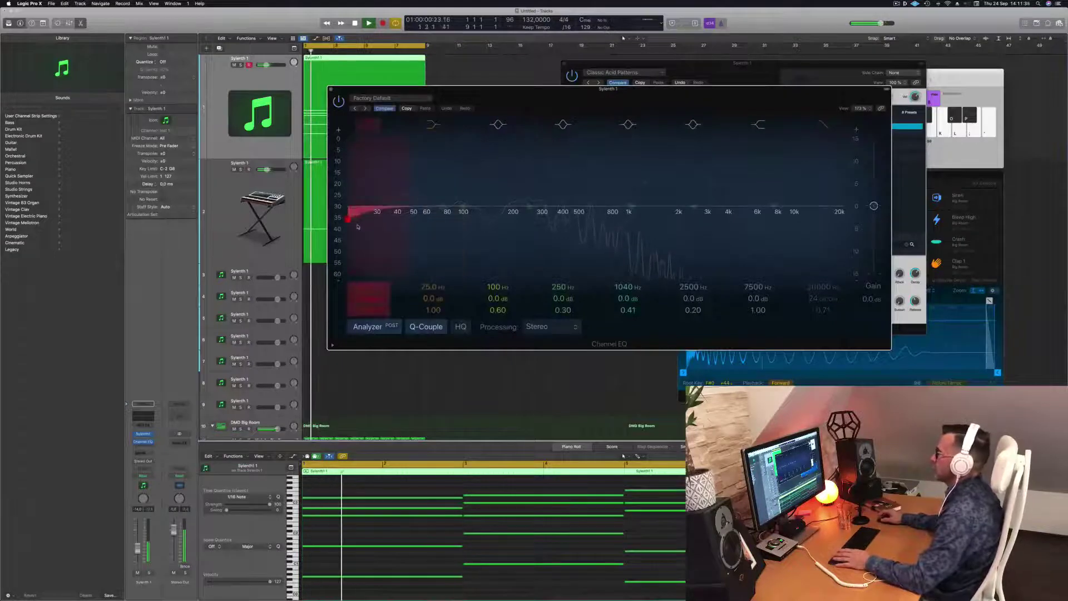
drag(382, 210, 468, 220)
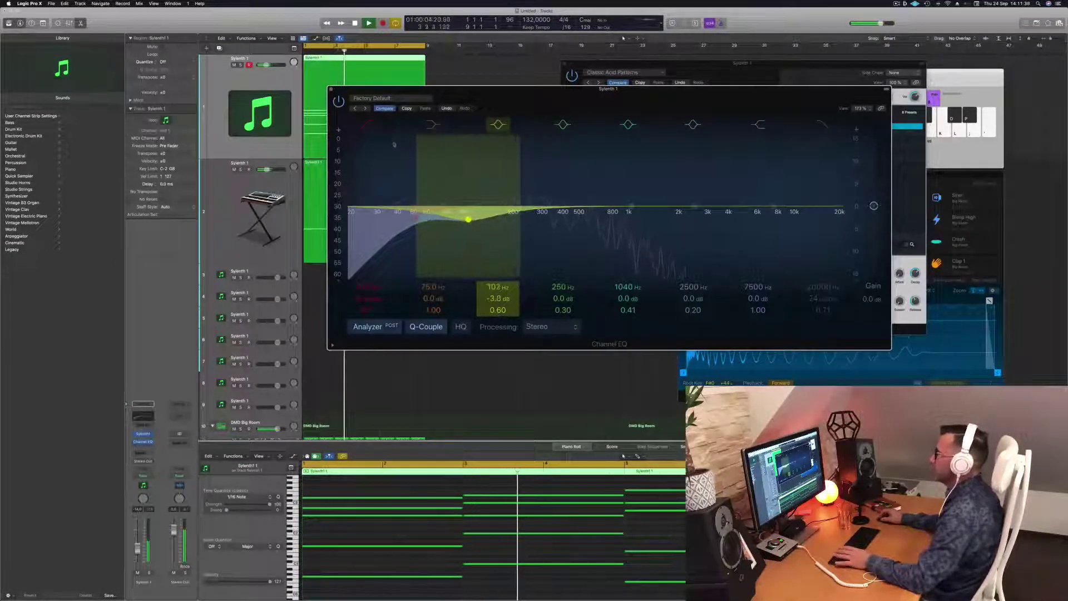
- Set the Channel EQ's low cut to 76 Hz and the dip to -3.0 dB at 107 Hz, and close the EQ
drag(368, 281, 404, 281)
drag(452, 219, 444, 219)
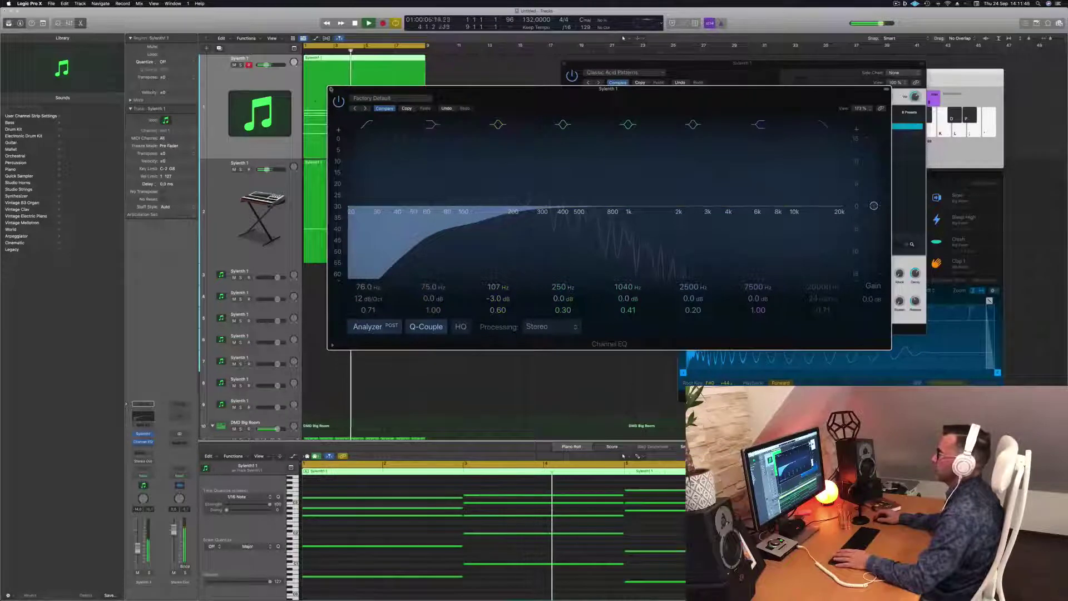
click(331, 89)
key(Return)
- Audition the performance variations of Classic Acid Patterns on the Alchemy track, keep No Resonance and slightly lower the track volume
click(239, 200)
key(Return)
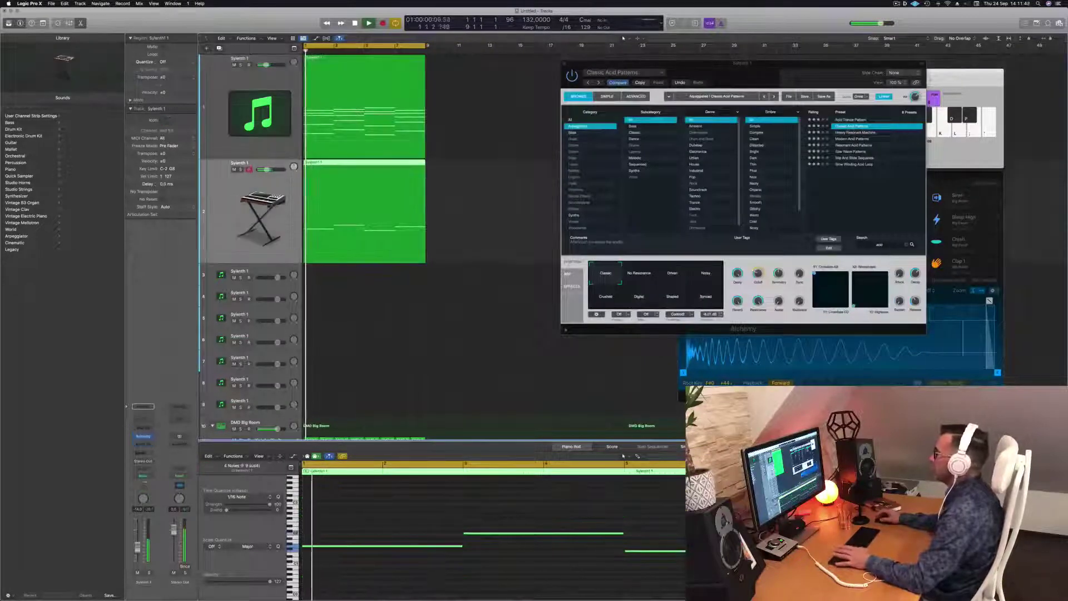
drag(811, 69, 755, 80)
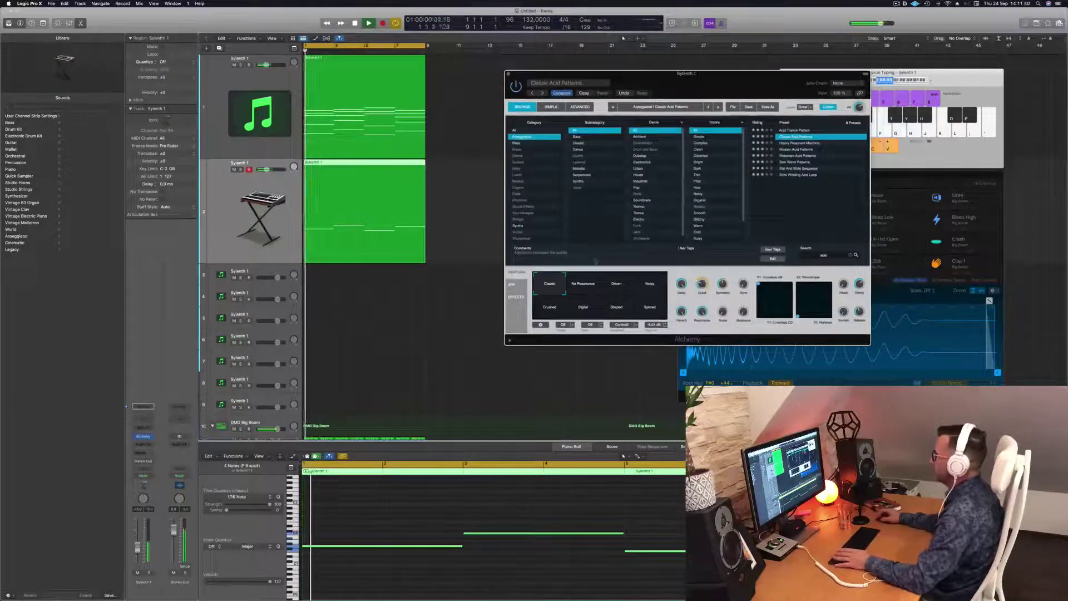
click(584, 285)
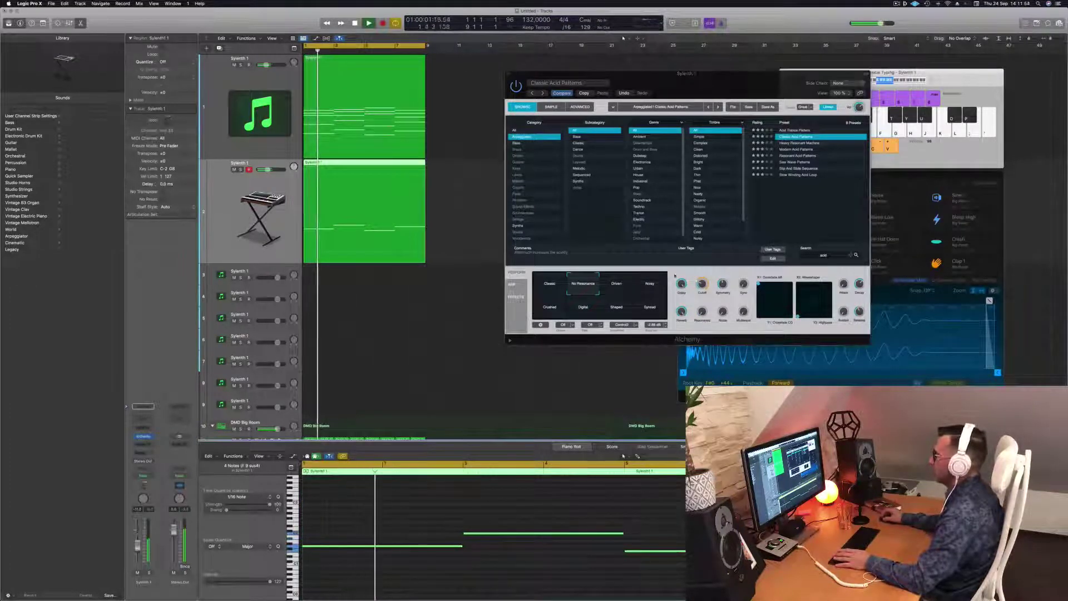
click(618, 290)
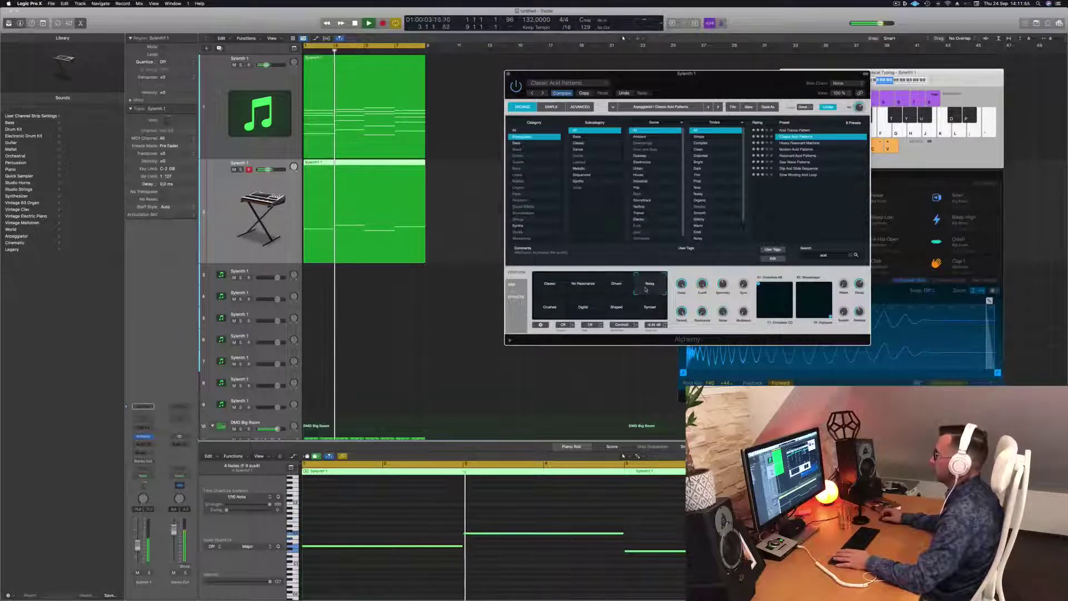
click(575, 311)
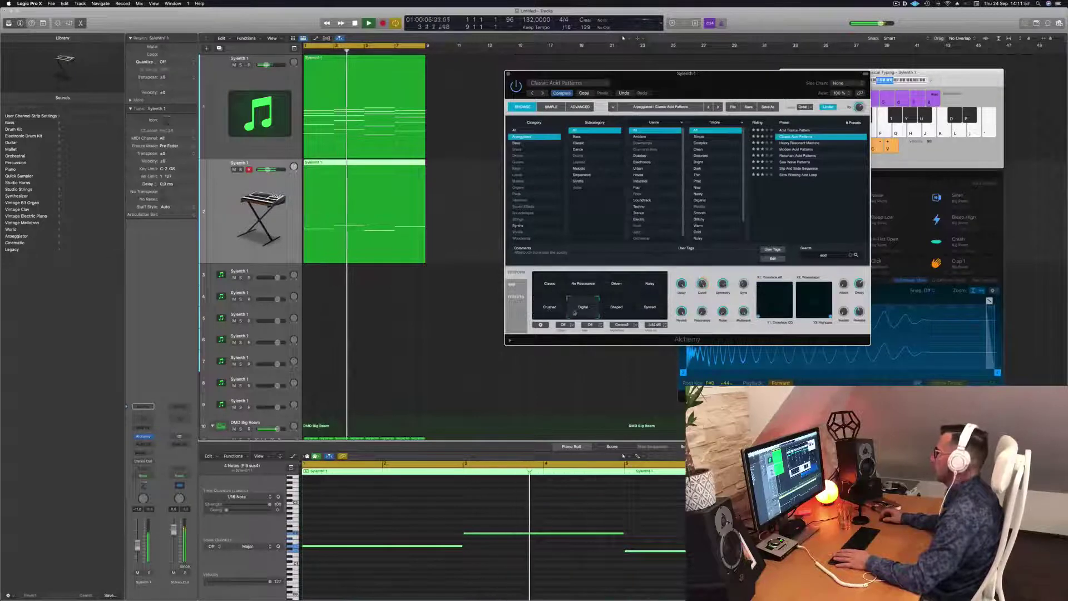
click(616, 285)
click(578, 285)
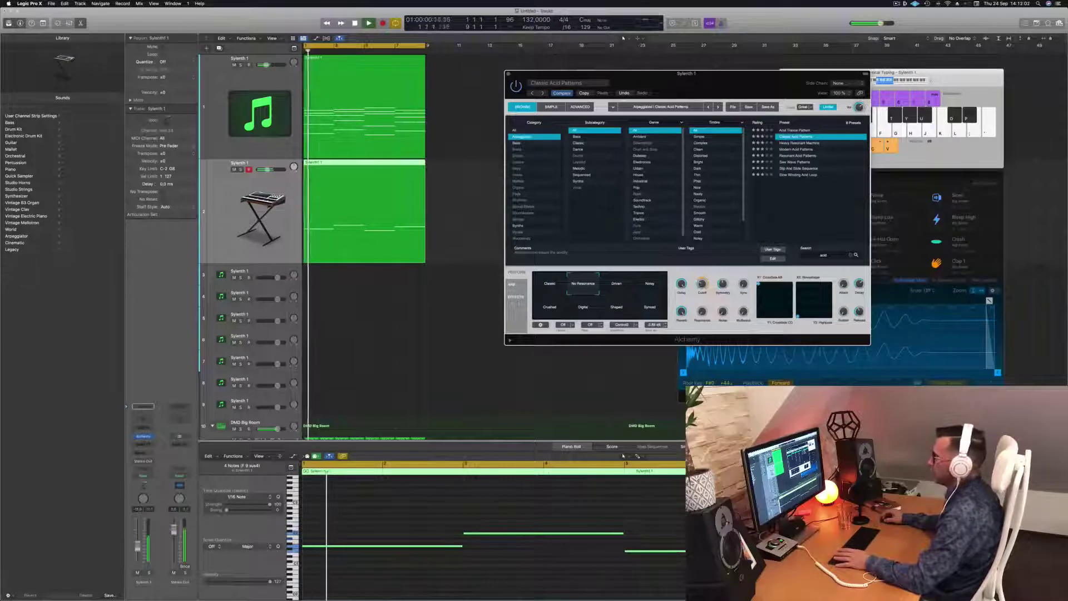
drag(138, 547, 138, 548)
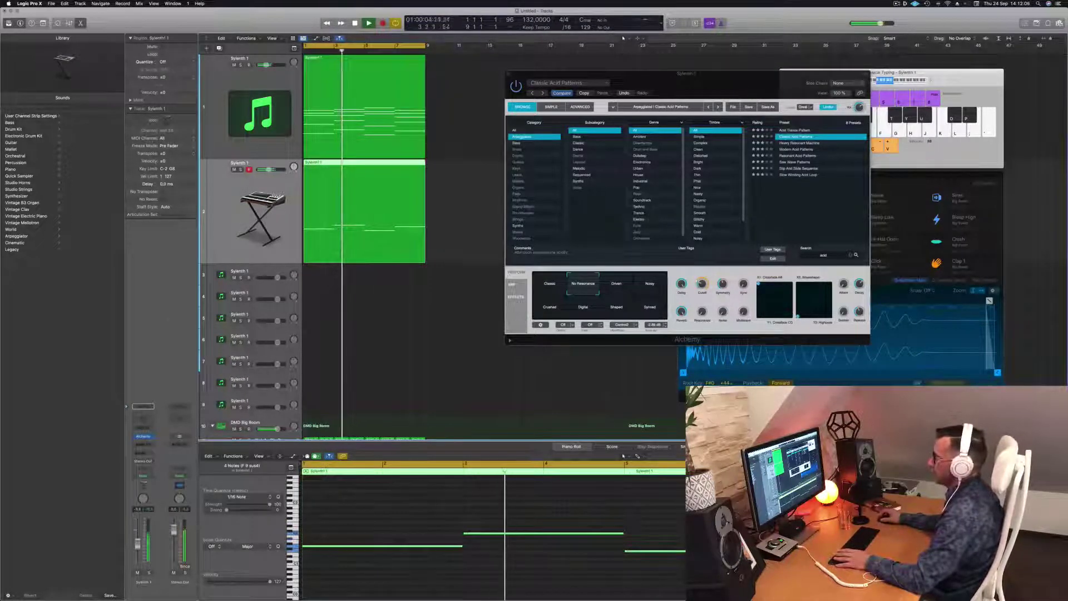
- Add a Channel EQ and a stereo Compressor to the Alchemy track
click(146, 415)
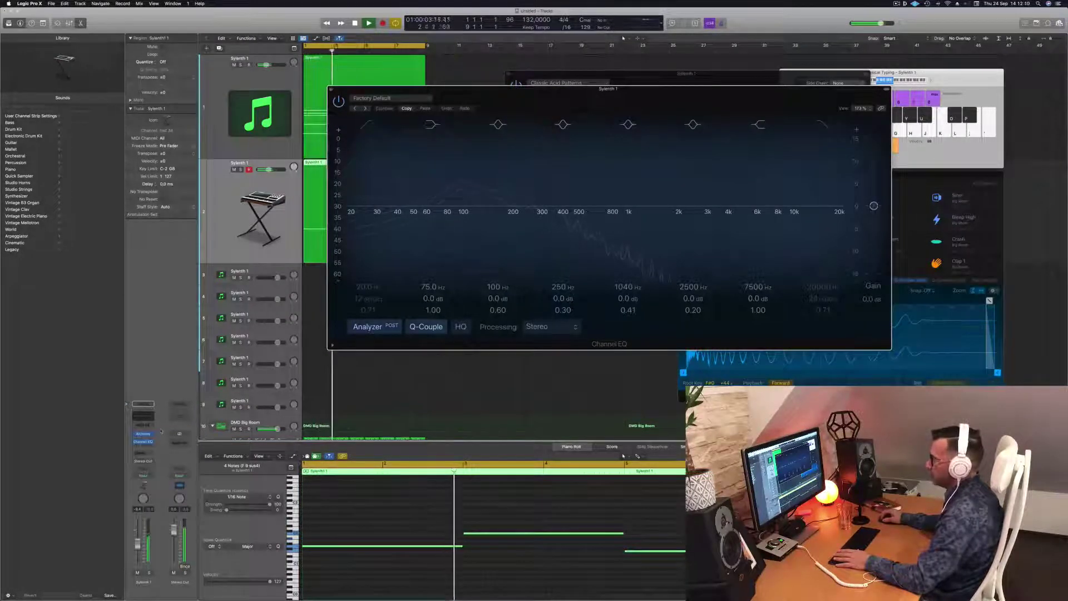
click(148, 448)
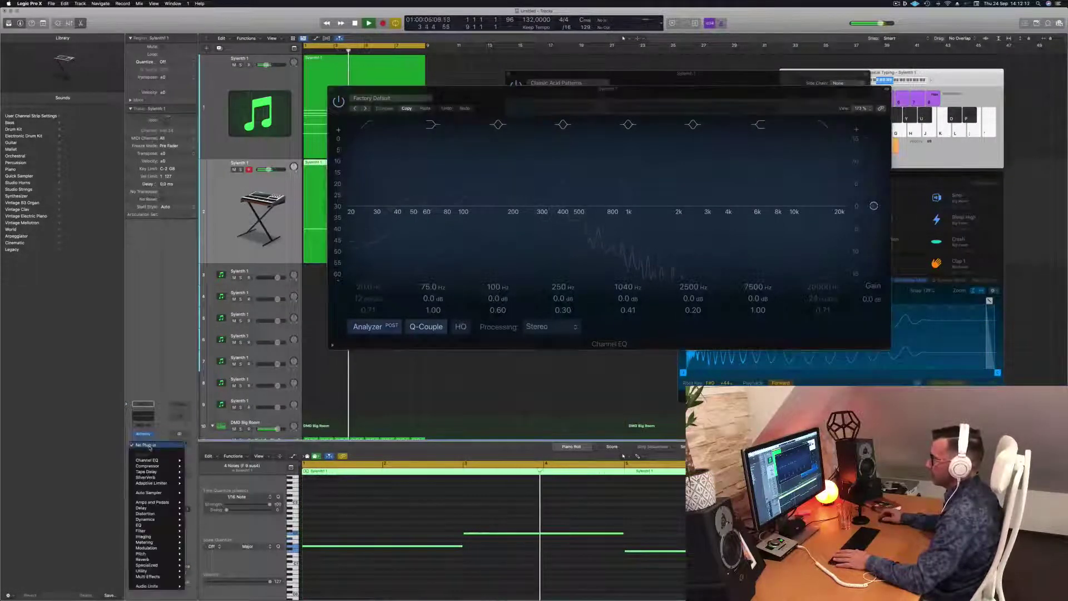
mouse_move(167, 466)
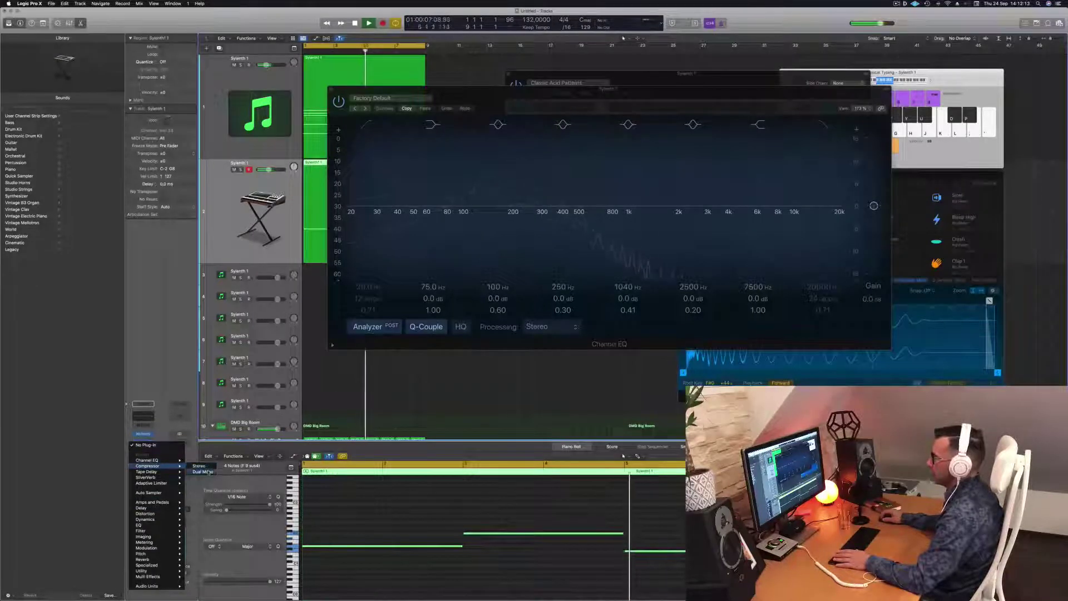
click(199, 466)
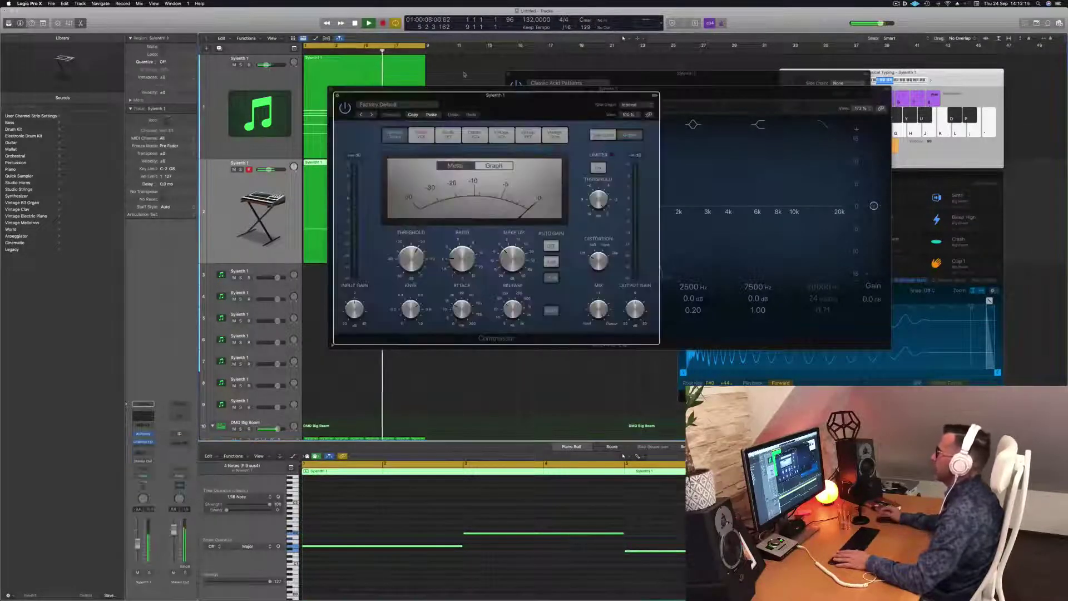
- Side-chain the Compressor to Kick 1 - Big Room (Inst 9) and close the Compressor and Channel EQ windows
click(634, 104)
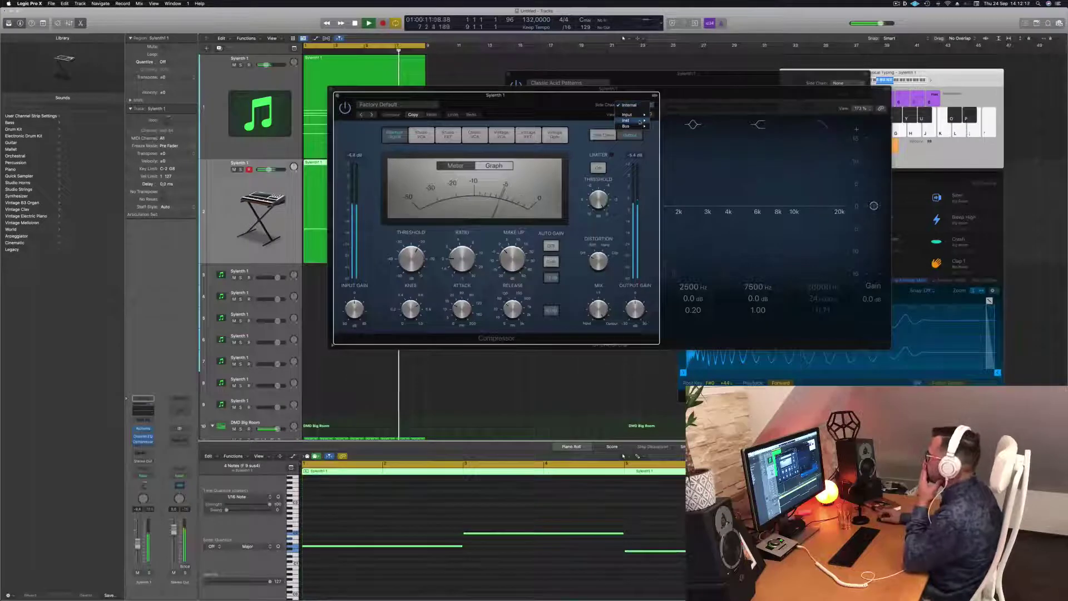
mouse_move(640, 121)
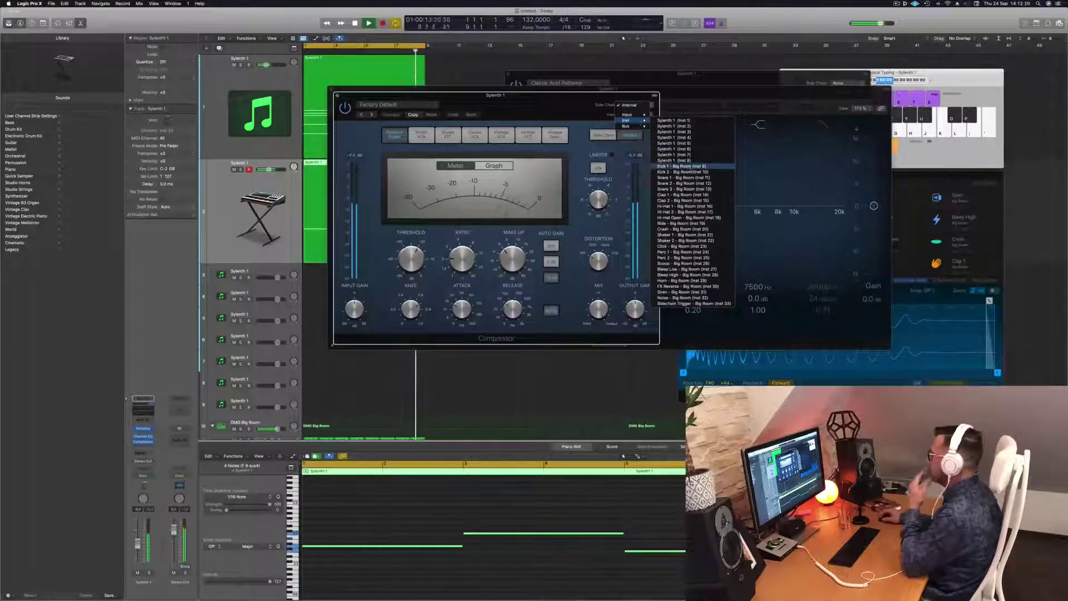
click(681, 166)
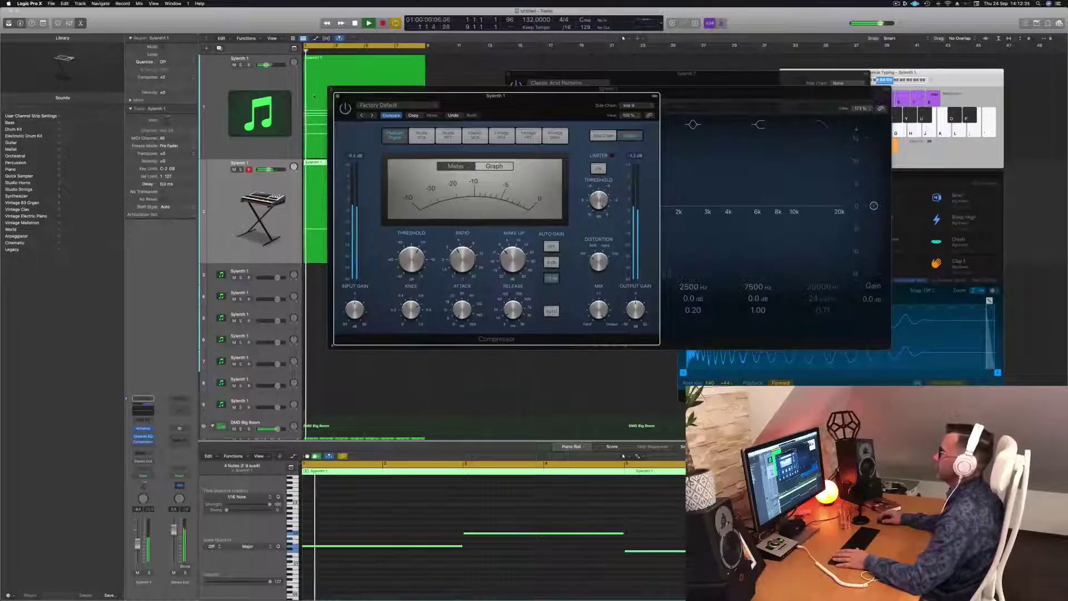
click(338, 96)
drag(342, 88, 370, 97)
click(360, 99)
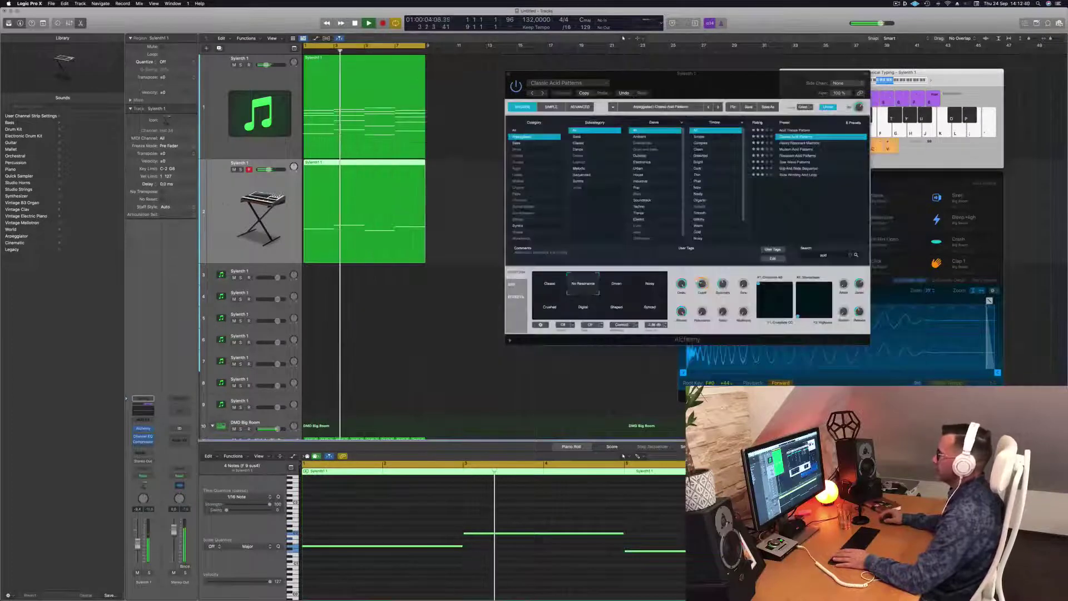
- Raise the Cutoff slightly in Alchemy and close the instrument window
mouse_move(702, 285)
mouse_down()
mouse_move(706, 265)
mouse_move(706, 284)
mouse_up()
drag(629, 73, 602, 71)
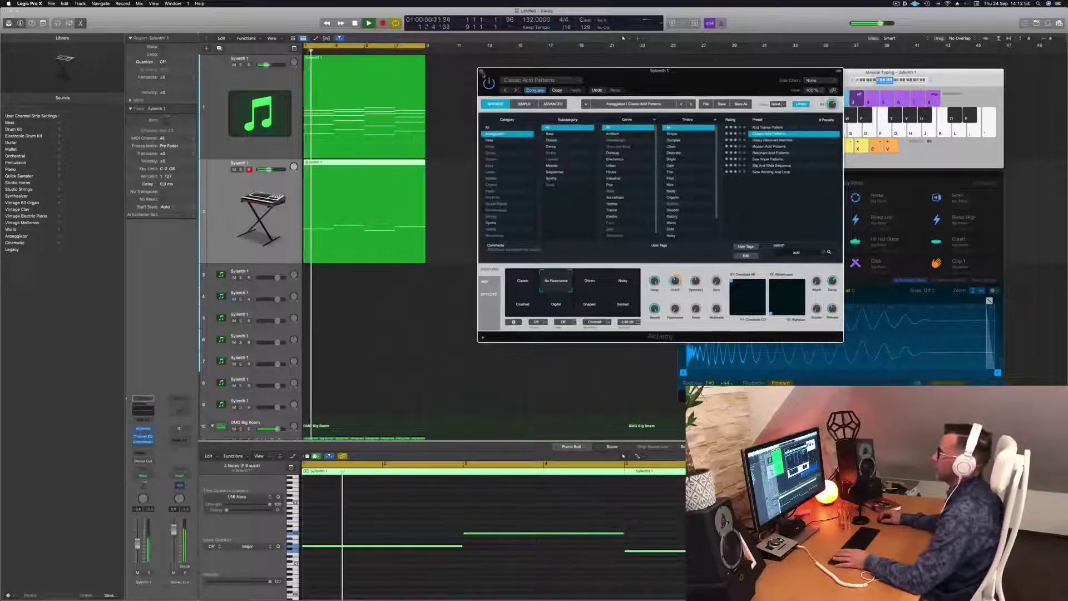
key(super+w)
- Copy the chord region from the first Sylenth1 track to the third track and stop playback
scroll(486, 239, down, 3)
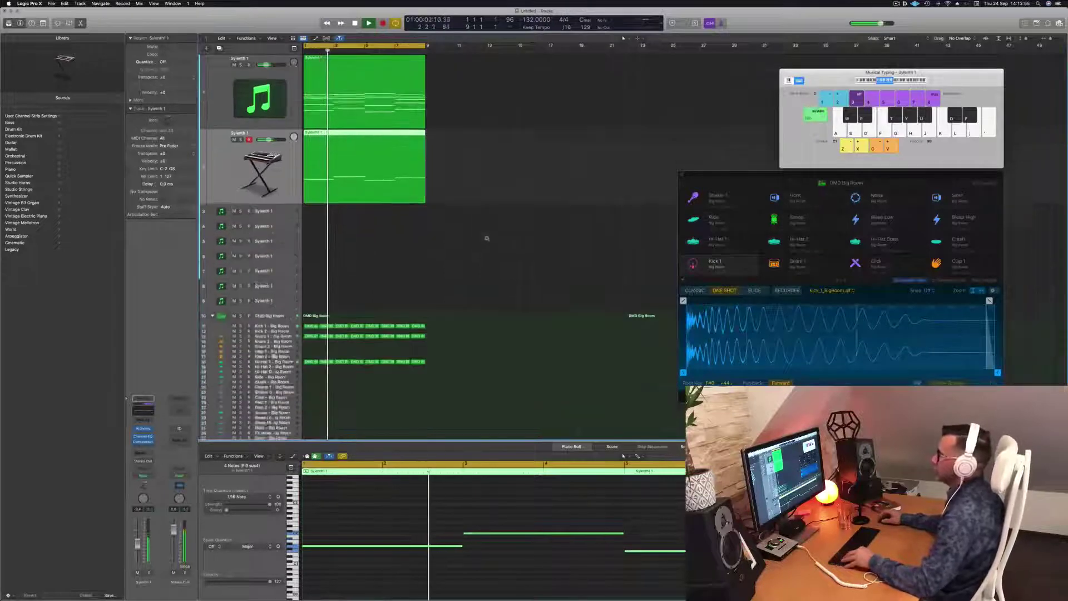
click(335, 64)
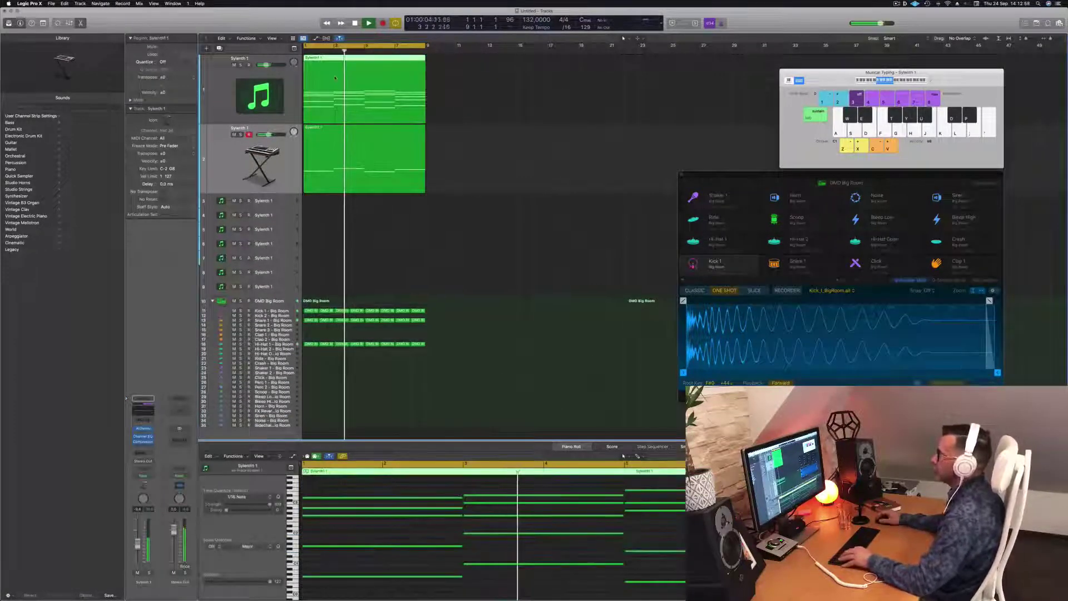
drag(335, 64, 341, 200)
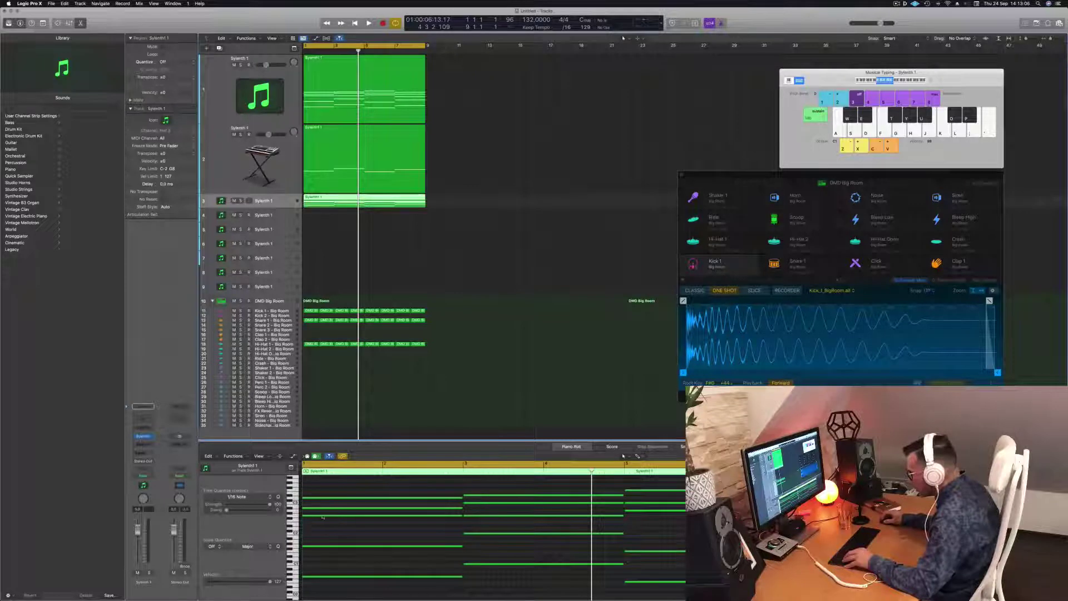
key(space)
- Select all notes of the copied chord region, shorten them to very short stabs and play the result
scroll(402, 540, down, 3)
drag(377, 483, 687, 595)
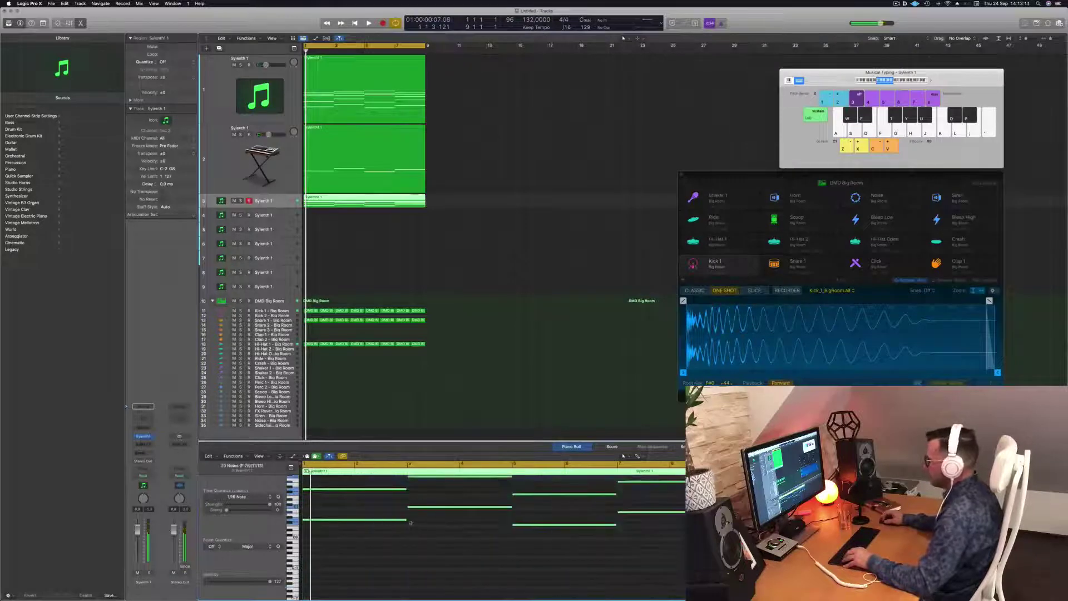
drag(411, 524, 332, 524)
scroll(336, 524, up, 3)
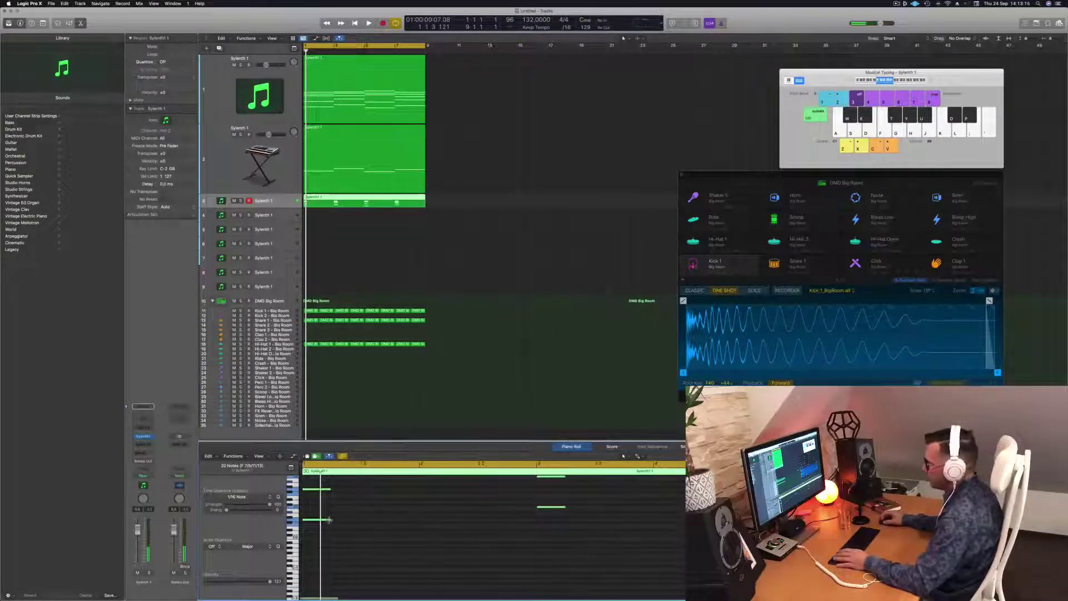
drag(330, 519, 313, 523)
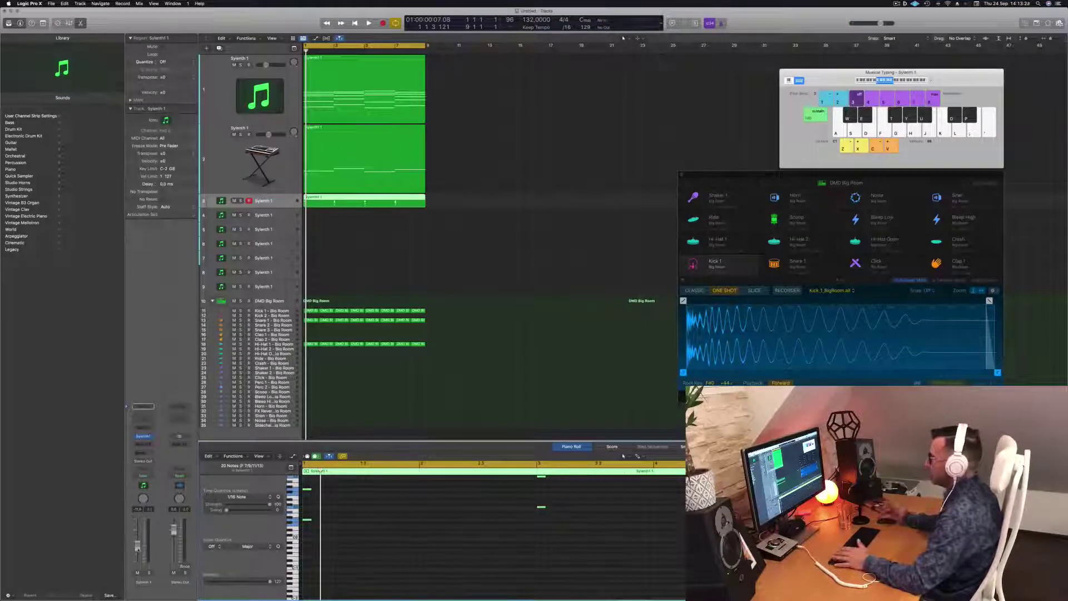
key(space)
key(space)
key(space)
- Open Sylenth1 on the third track and load a different soundbank from its list of installed banks
click(289, 201)
click(144, 436)
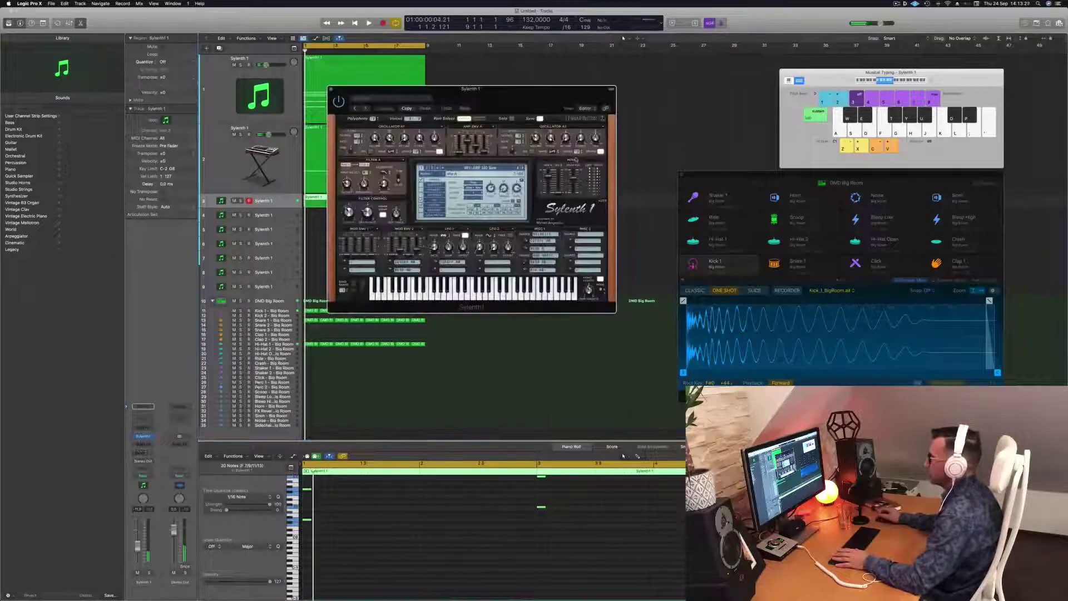
drag(528, 93, 552, 92)
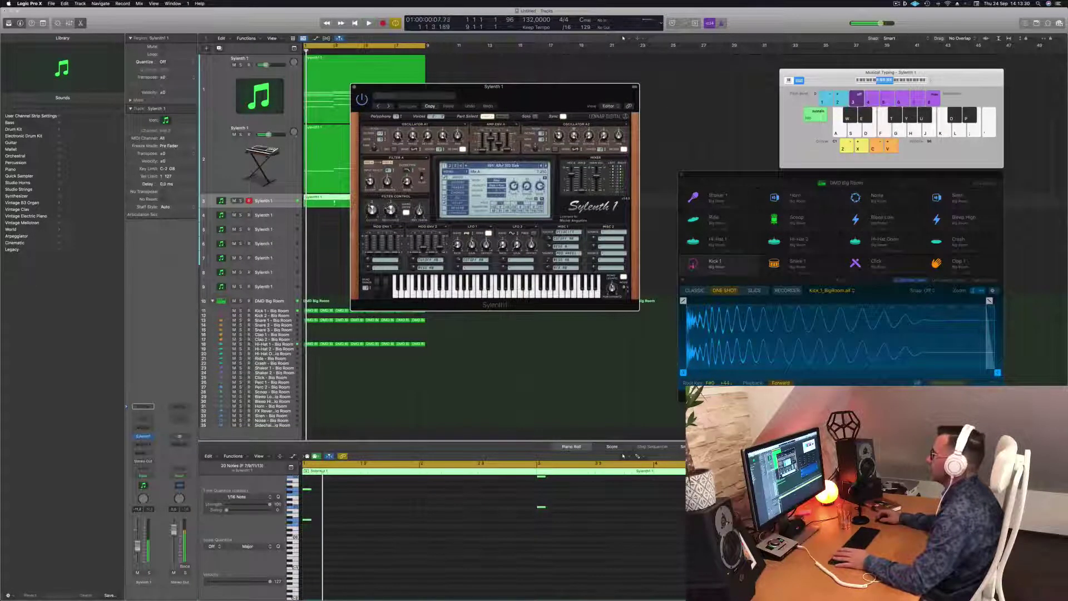
click(500, 166)
click(450, 166)
click(449, 171)
mouse_move(455, 183)
mouse_move(526, 185)
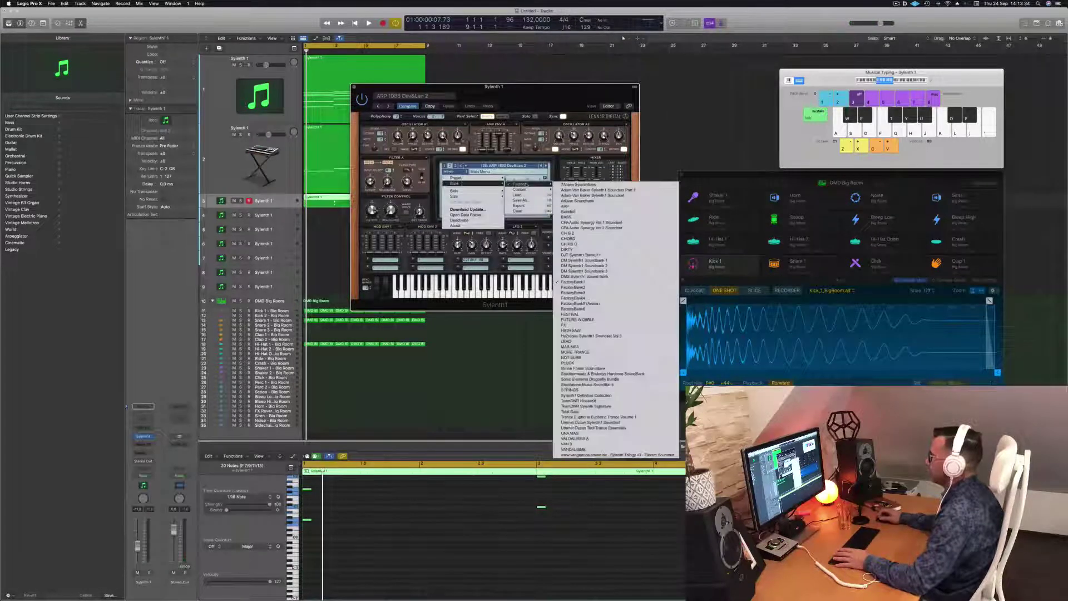
click(577, 245)
key(space)
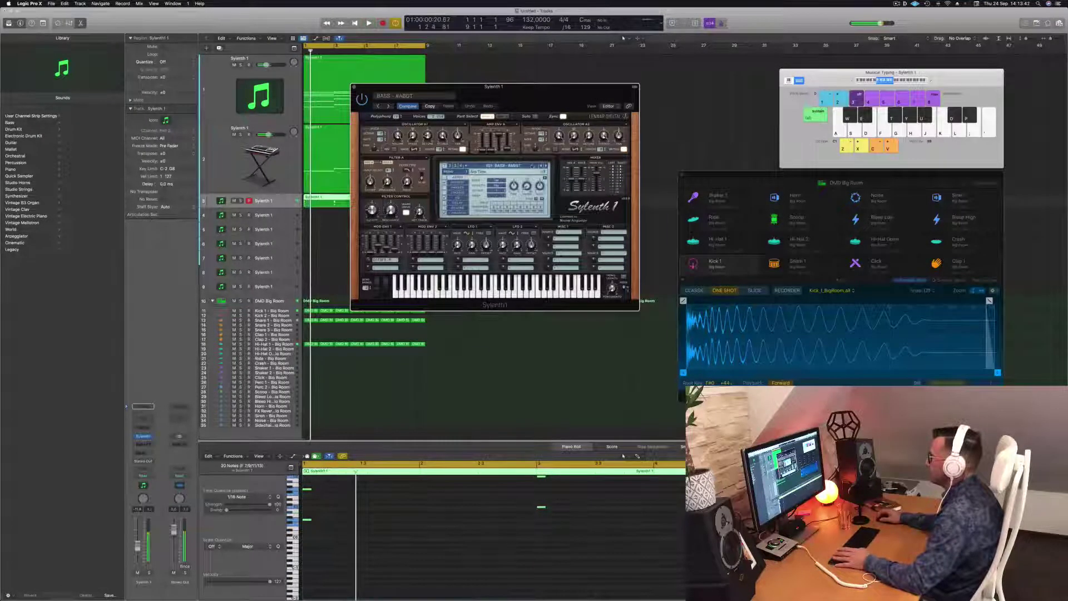
- Load the preset LEAD - Aquamarine in Sylenth1 on the third track and play the short chord stabs with it
click(506, 165)
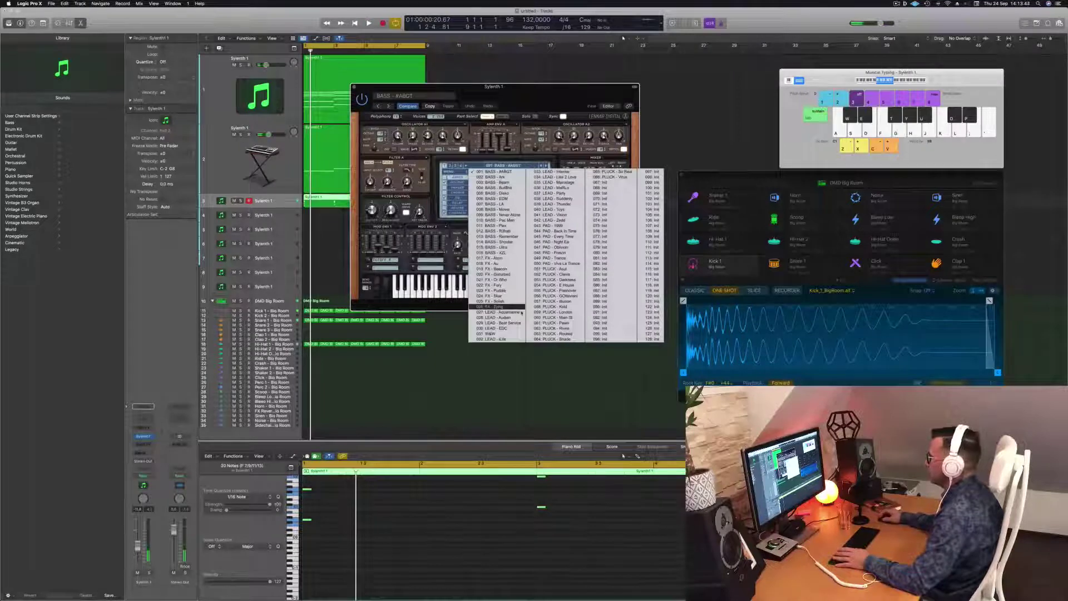
click(518, 312)
key(space)
drag(494, 86, 526, 77)
key(space)
key(space)
key(space)
click(371, 520)
key(space)
key(space)
scroll(374, 522, up, 5)
key(space)
key(space)
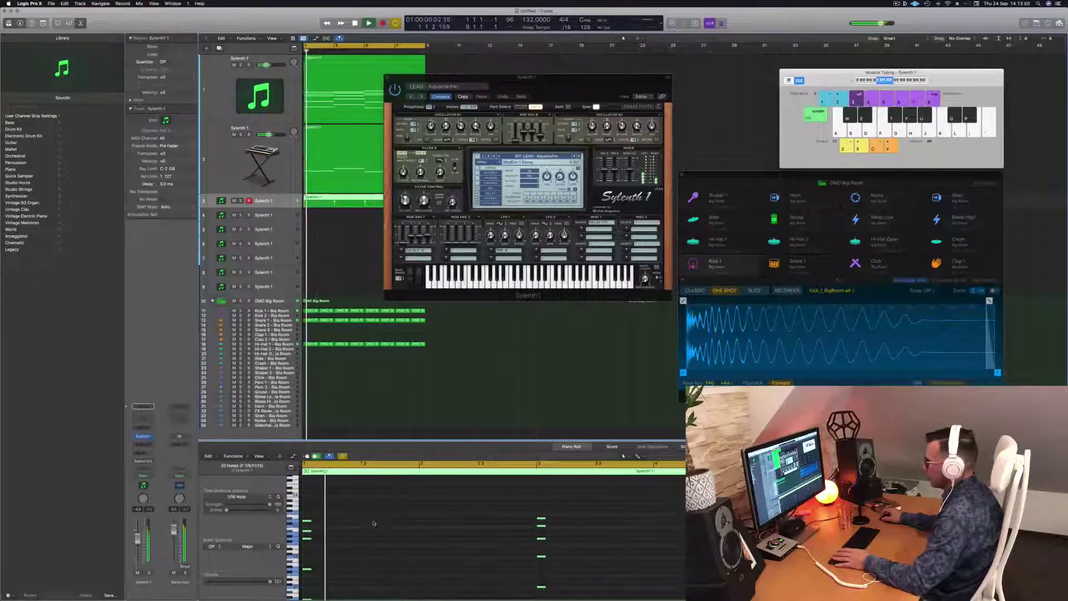
- Step forward through the Sylenth1 presets after LEAD - Aquamarine on the third track, replaying the chord stabs from the start with each
click(579, 157)
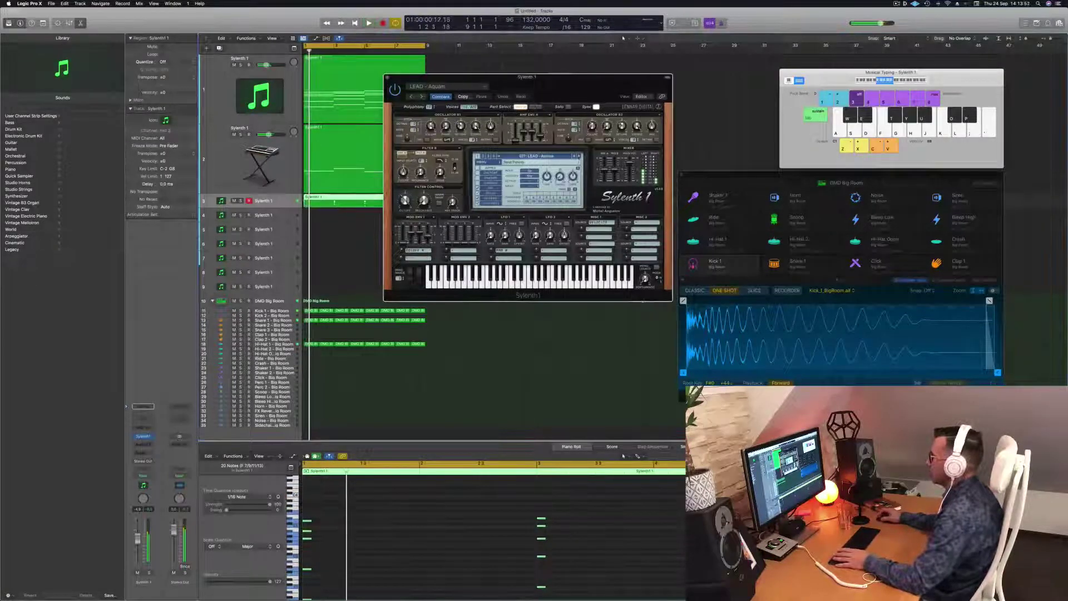
click(523, 447)
key(Return)
click(580, 156)
key(space)
click(580, 156)
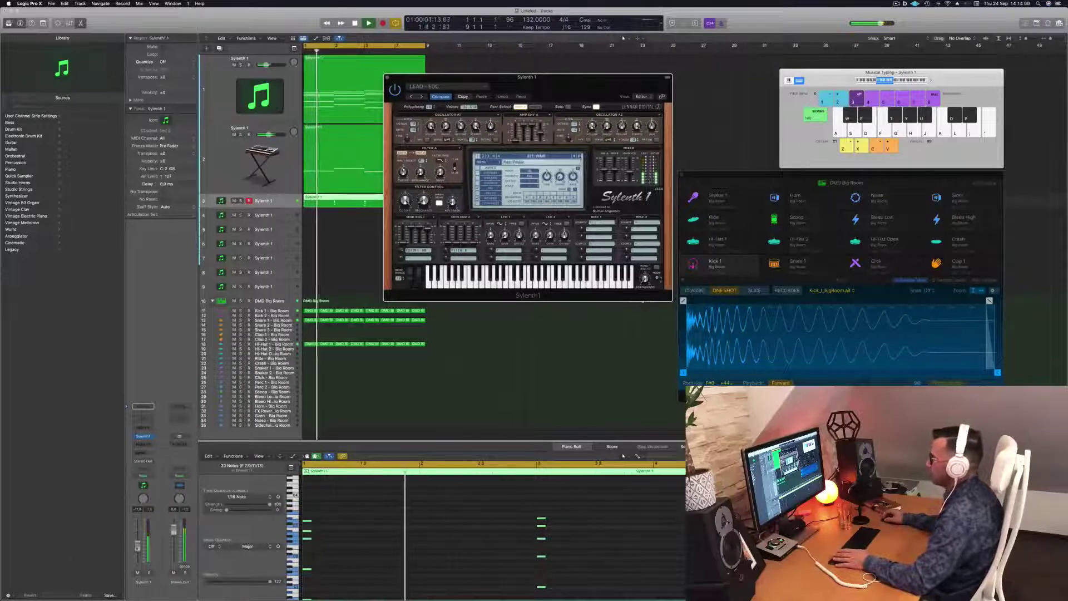
click(526, 448)
key(Return)
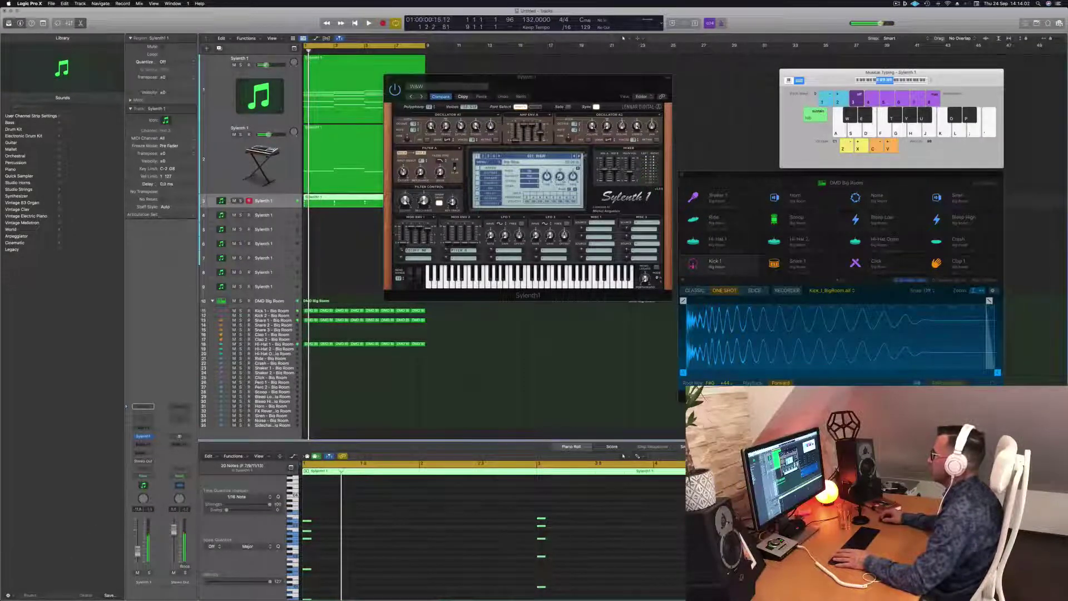
click(579, 157)
key(space)
click(579, 157)
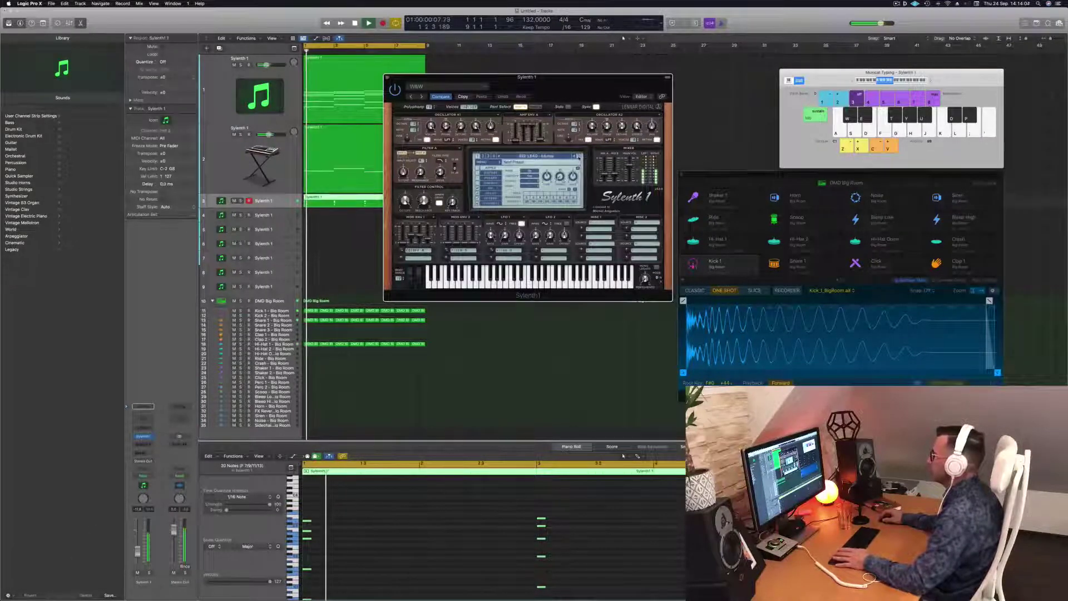
- Continue through the following Sylenth1 presets to another LEAD sound, close the plug-in and play the stabs with it
click(579, 157)
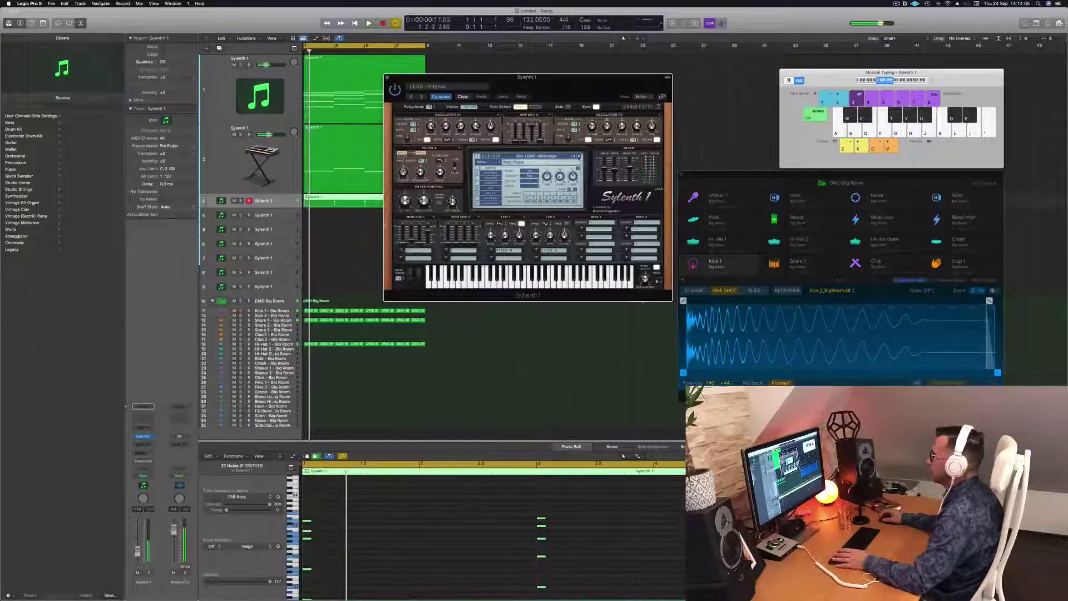
click(579, 157)
click(579, 157)
click(579, 157)
click(579, 156)
click(579, 156)
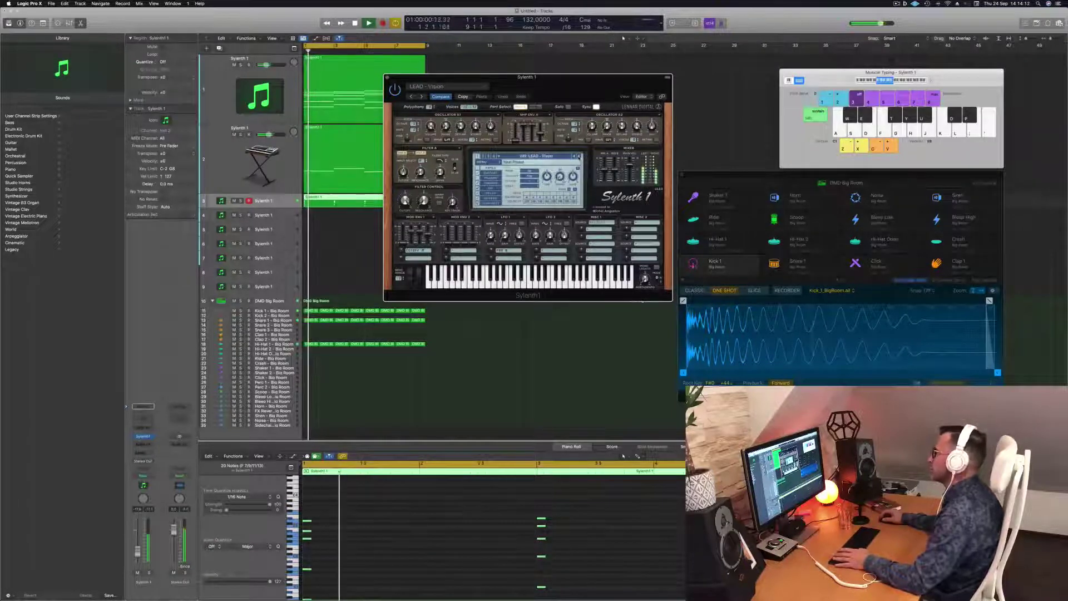
click(579, 156)
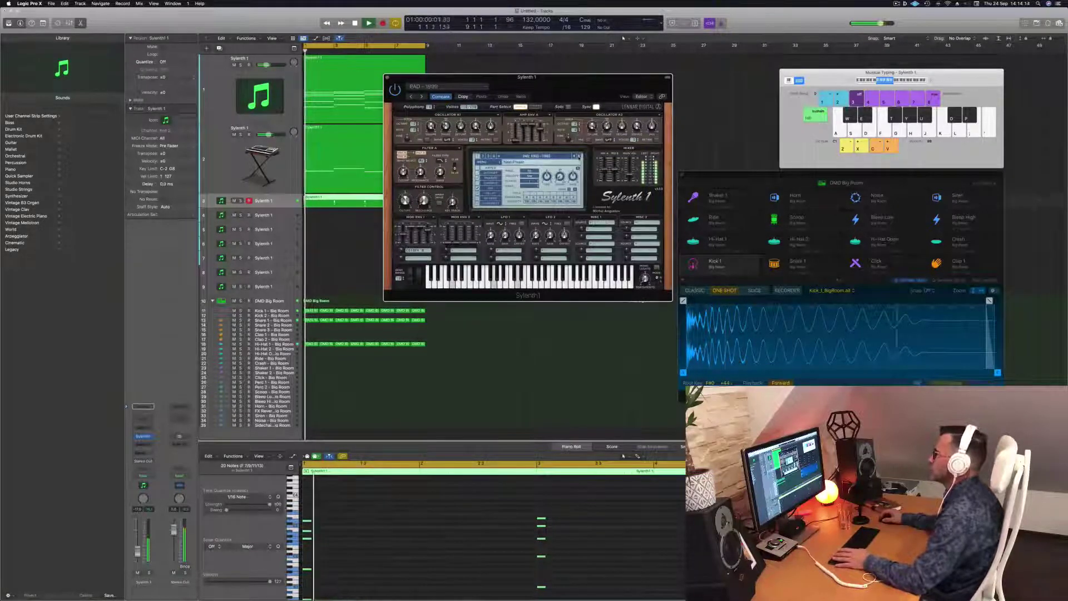
click(579, 157)
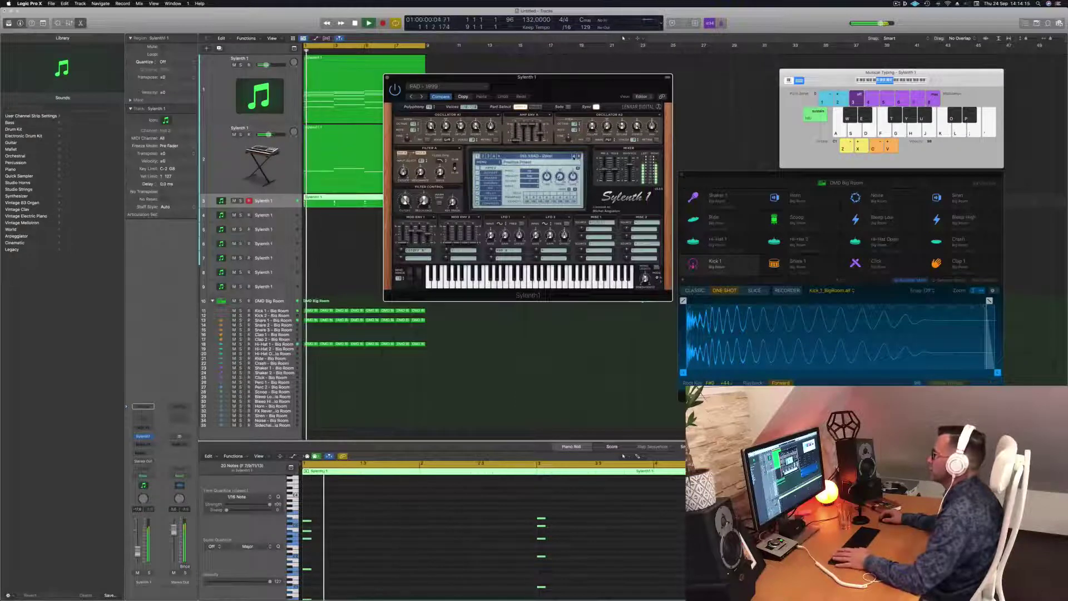
drag(557, 75, 588, 74)
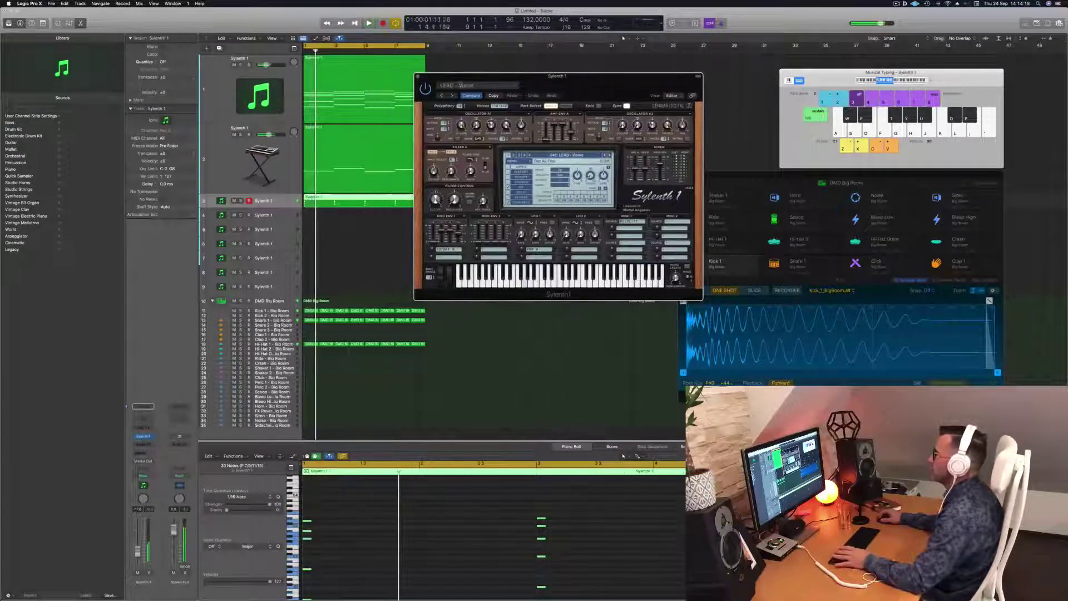
click(417, 77)
key(space)
key(space)
key(space)
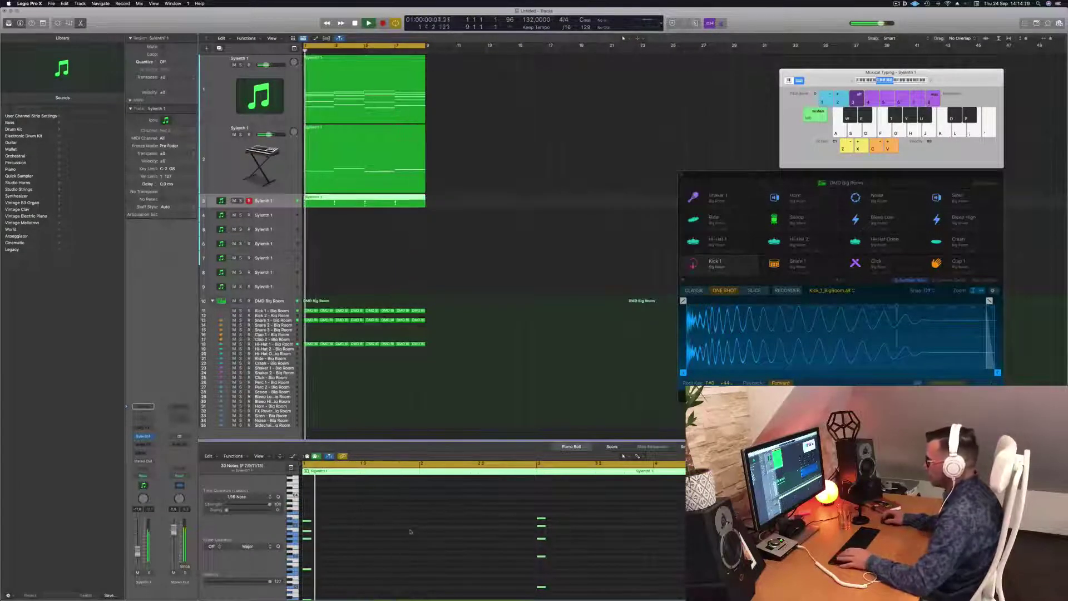
- Copy the short stab of every chord twice to add a second and third stab shortly after it, playing each result
drag(308, 522, 332, 526)
key(space)
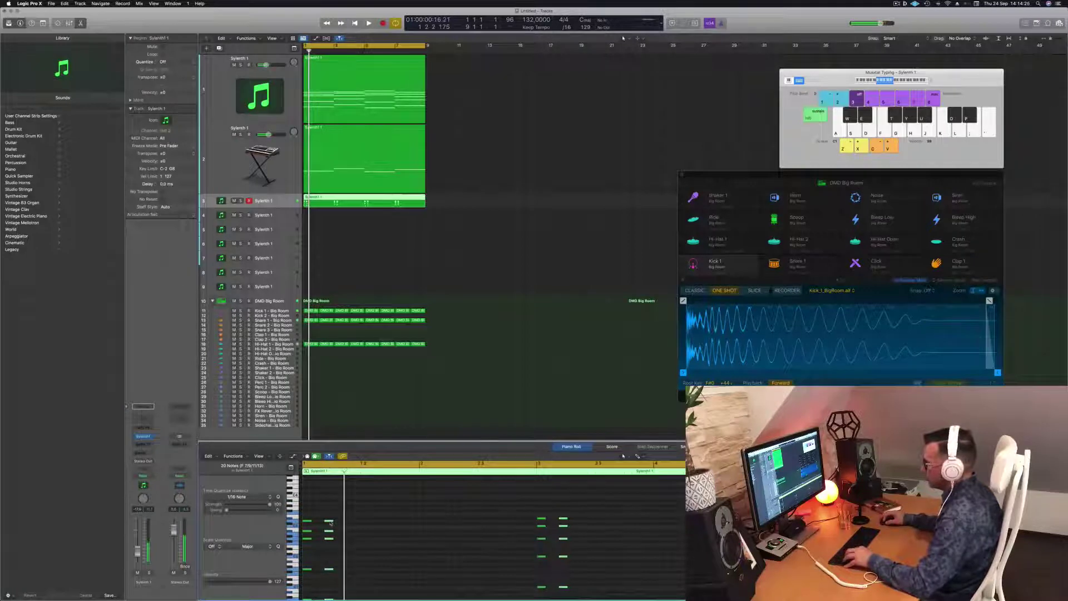
drag(335, 526, 343, 523)
key(space)
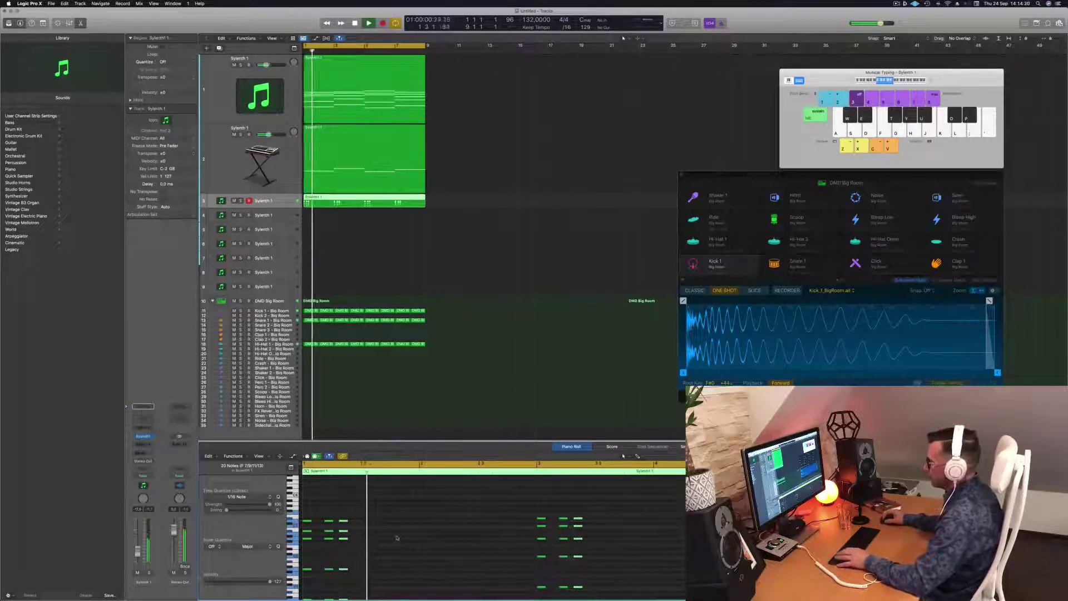
- Shift the third stab of every chord slightly later, add a fourth stab copy after it and play the pattern
key(Return)
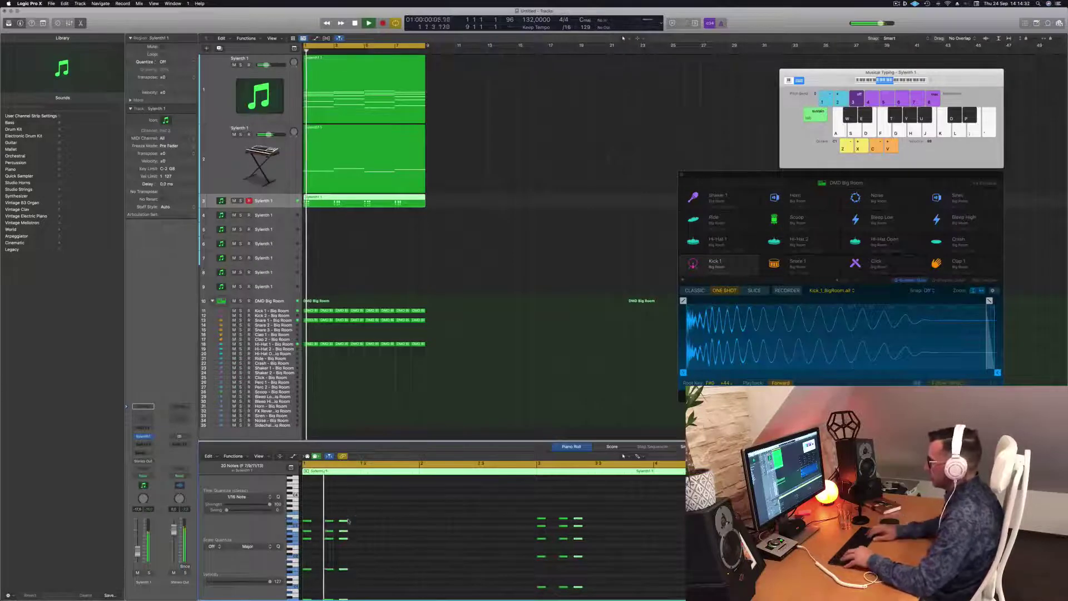
key(Return)
drag(354, 523, 365, 522)
key(space)
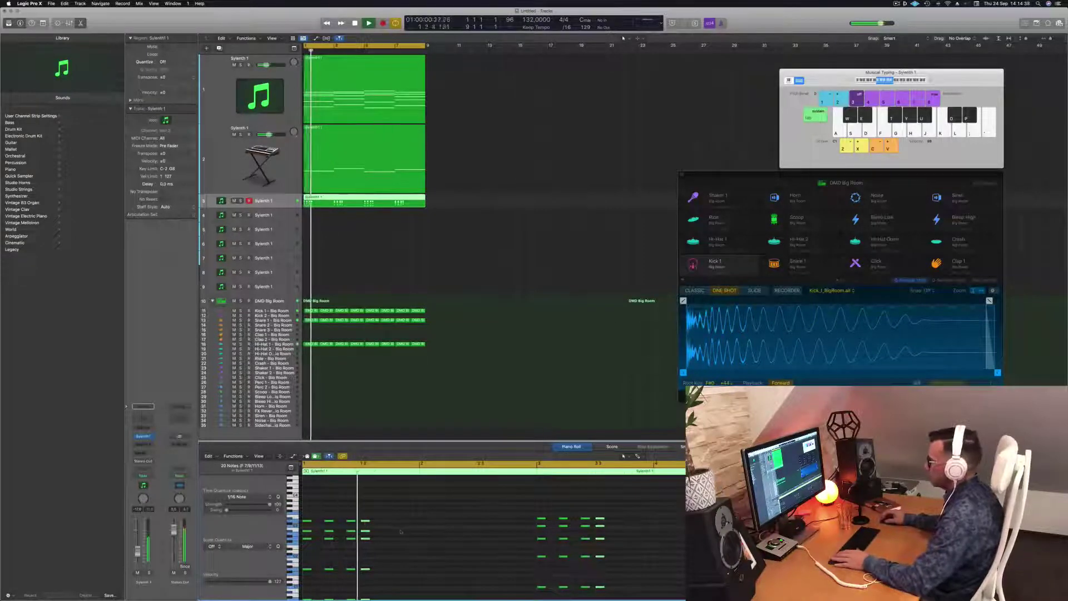
- Try the fourth stab of every chord one nudge later, return it and play the pattern from the start
key(Return)
key(alt+Right)
key(Return)
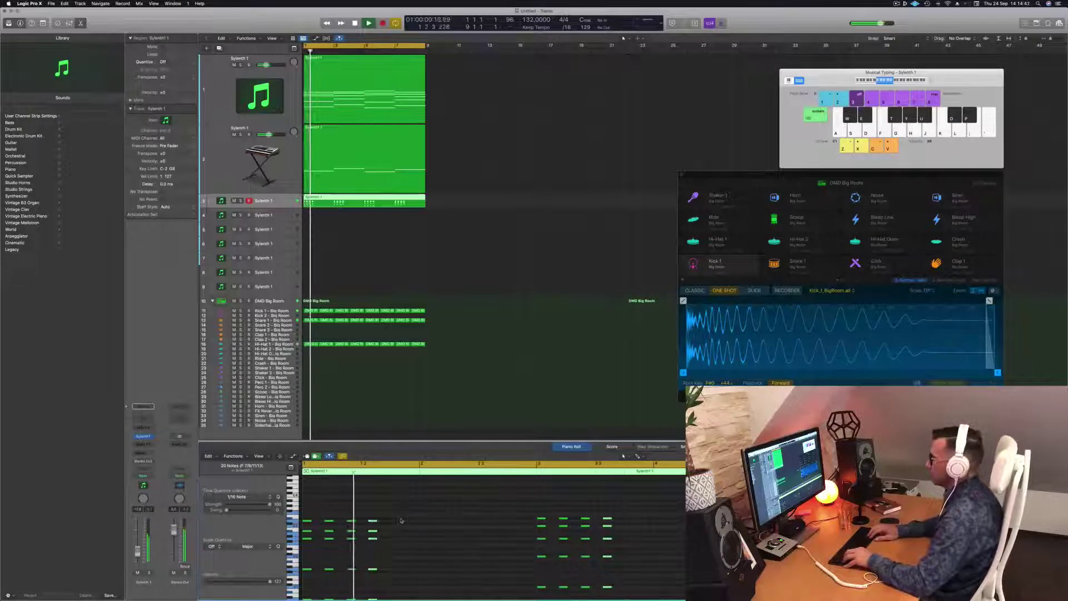
key(alt+Left)
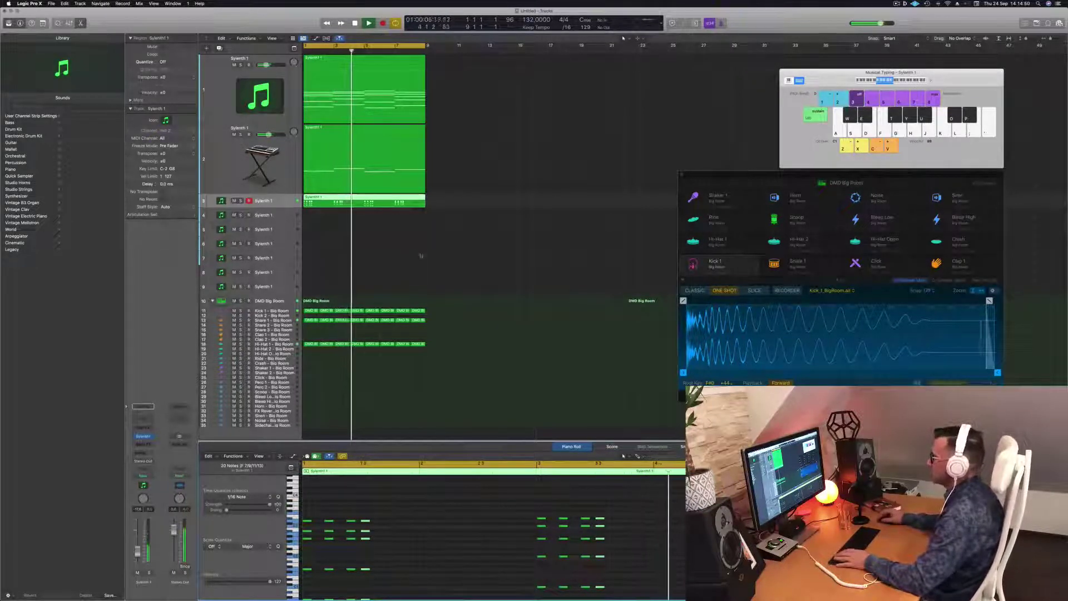
scroll(406, 250, left, 2)
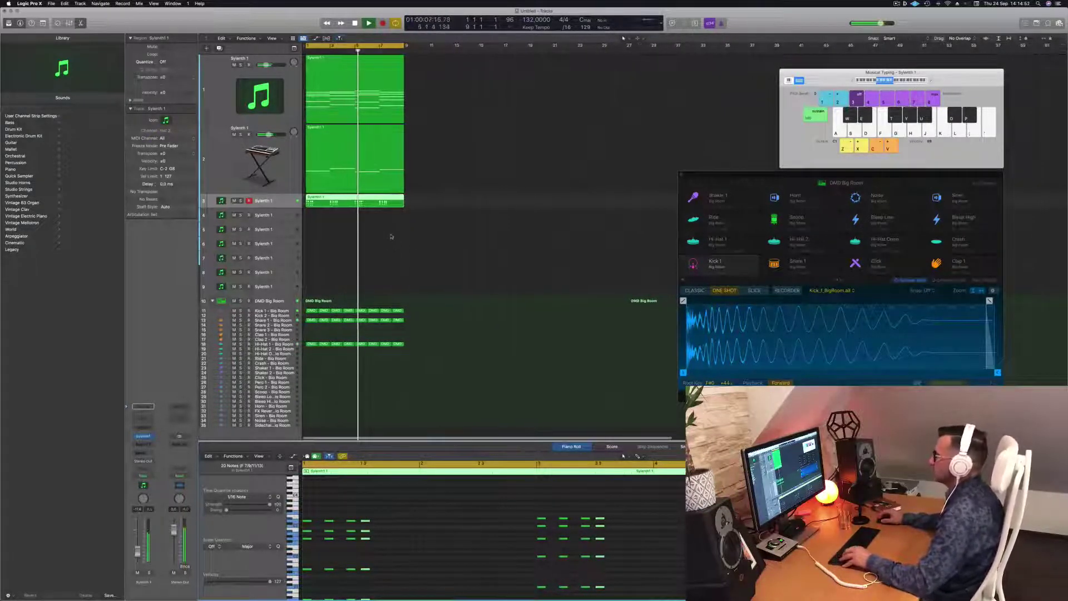
key(Return)
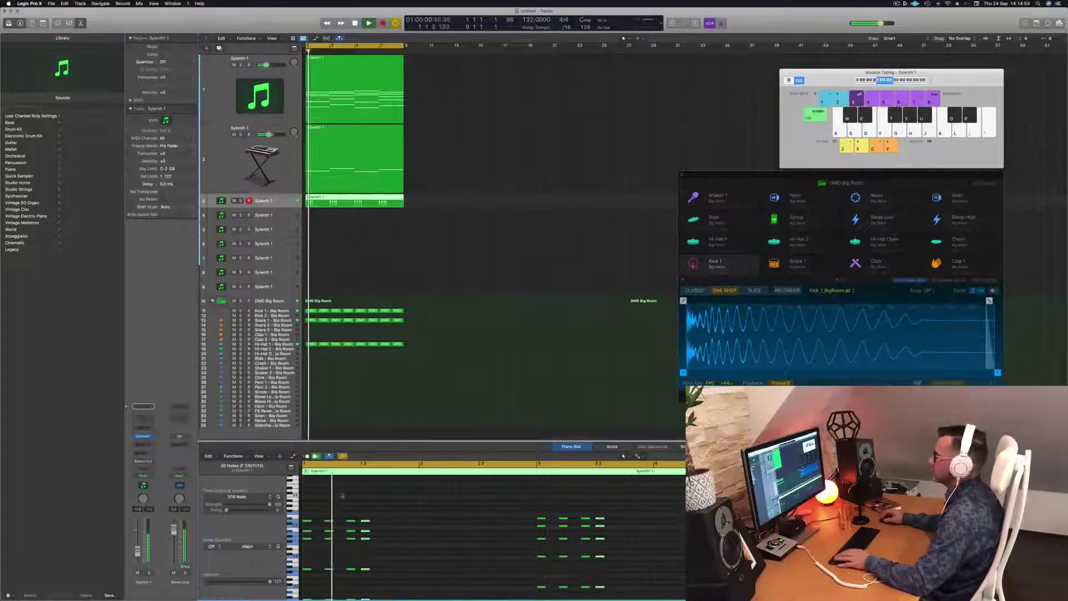
key(space)
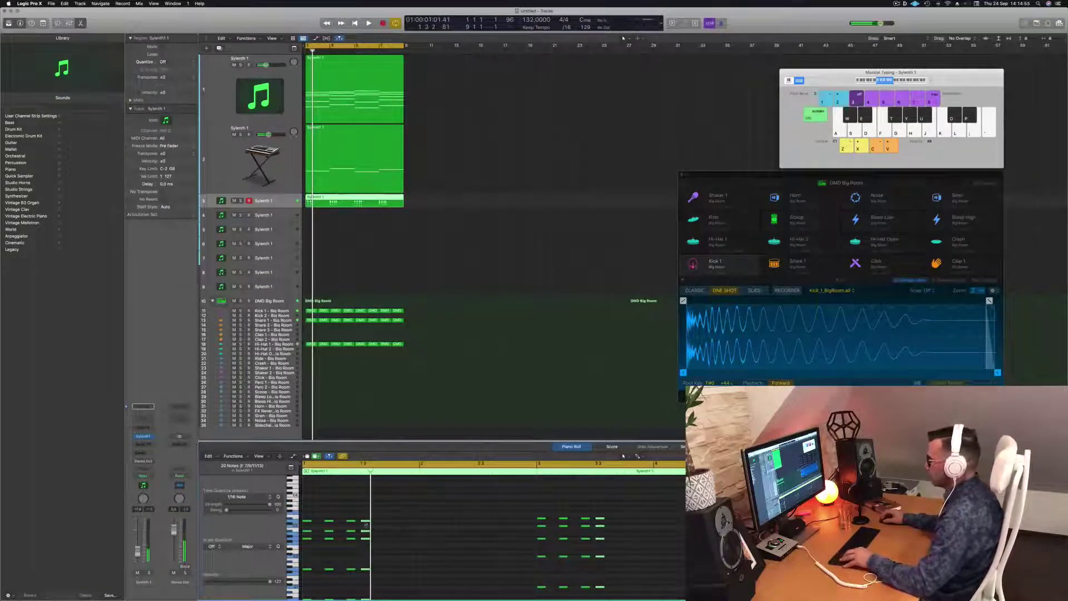
- Try the fourth stab of every chord at progressively later positions, three nudges in total, while listening to the rhythm
key(alt+Right)
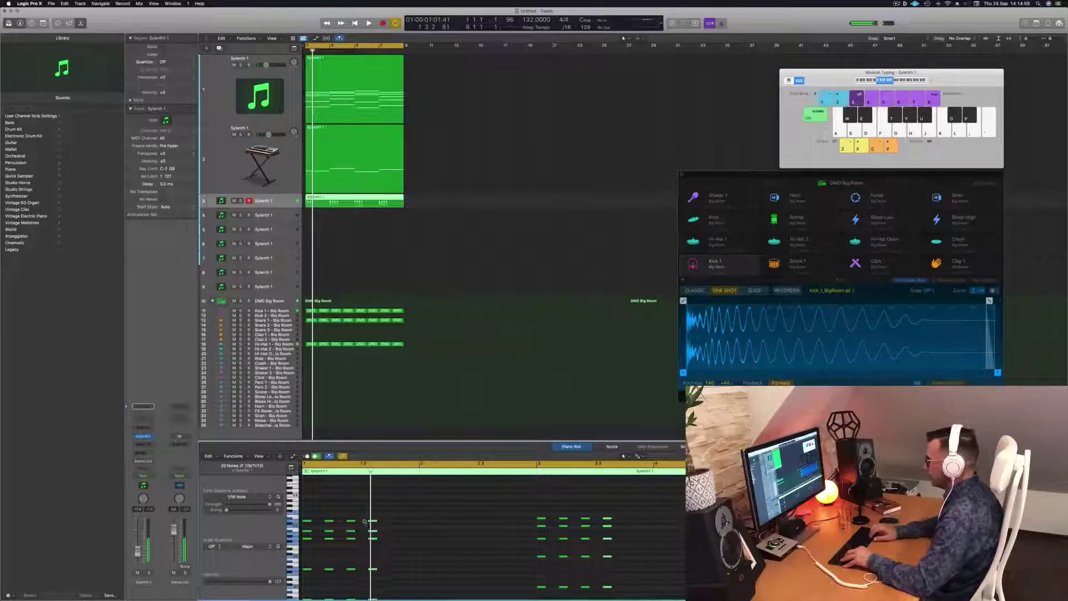
key(space)
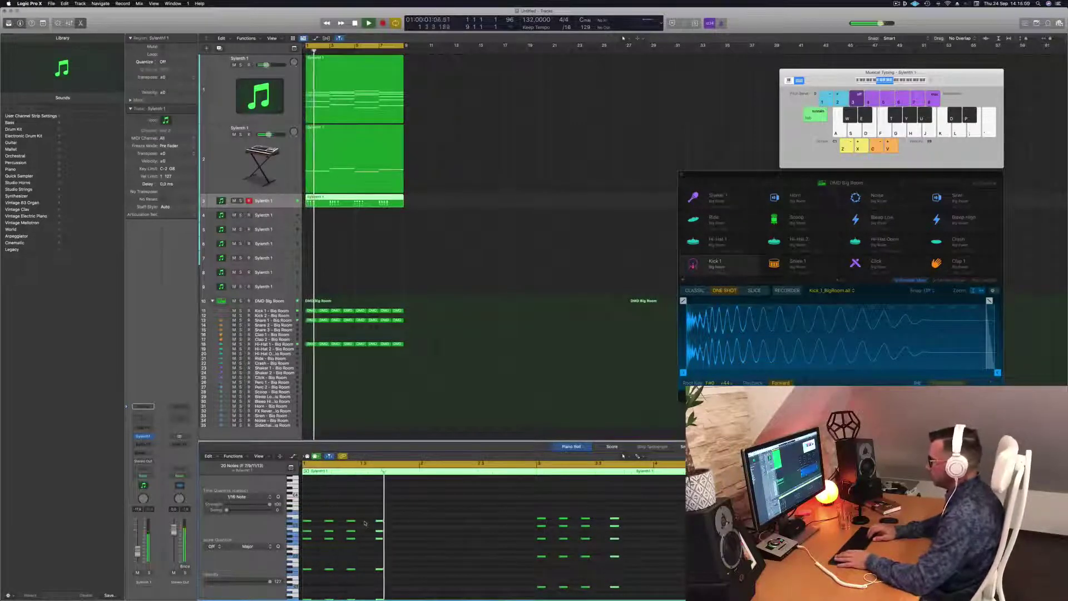
key(alt+Right)
key(Return)
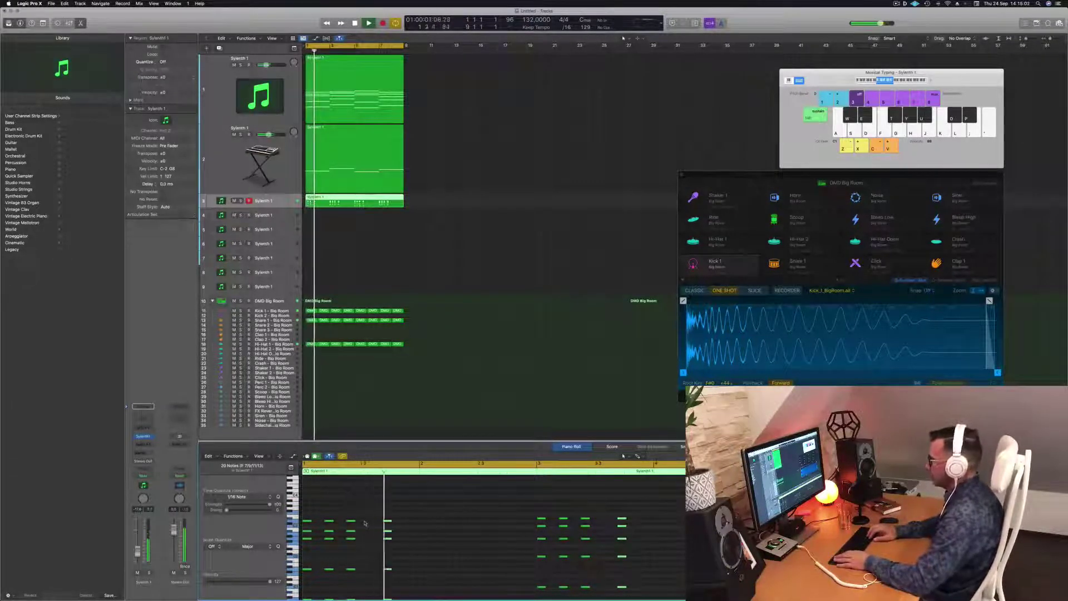
key(Return)
key(z)
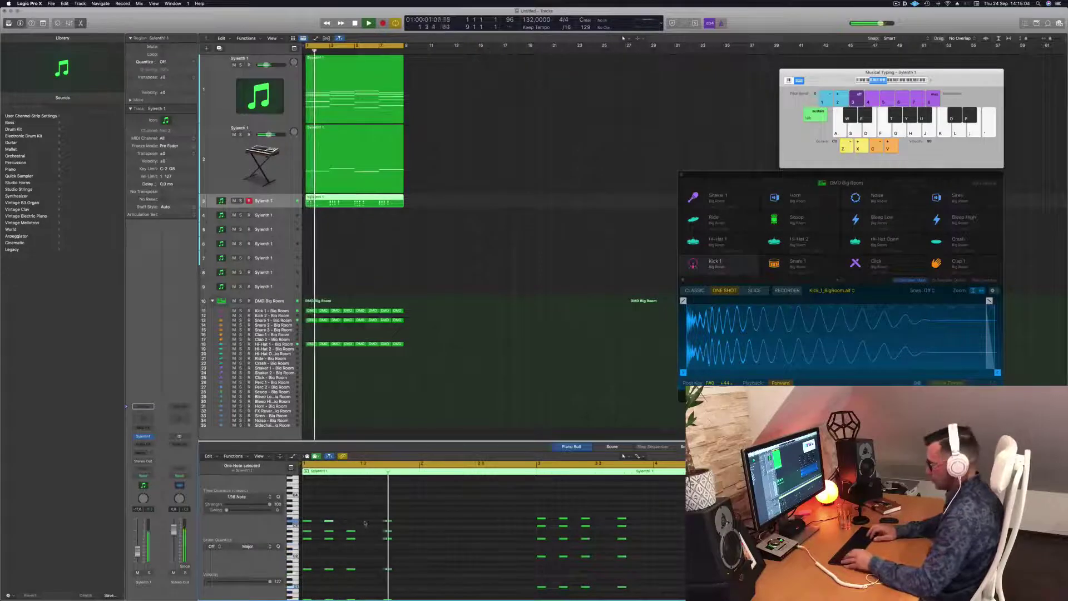
- Bring the fourth stabs back earlier and settle them one nudge later than their original position
key(super+shift+z)
key(super+shift+z)
key(alt+Left)
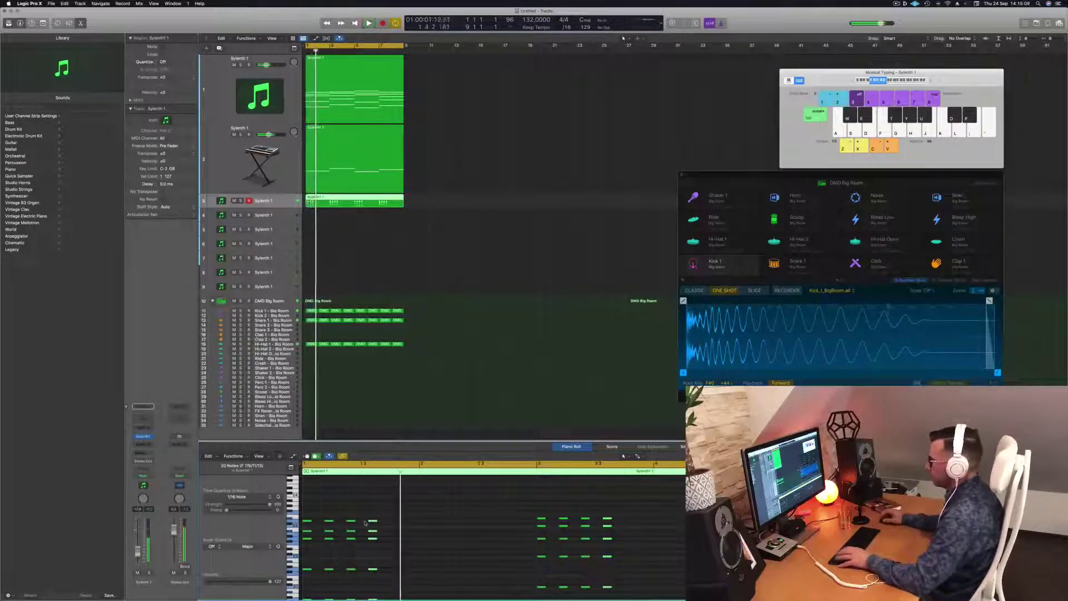
key(alt+Left)
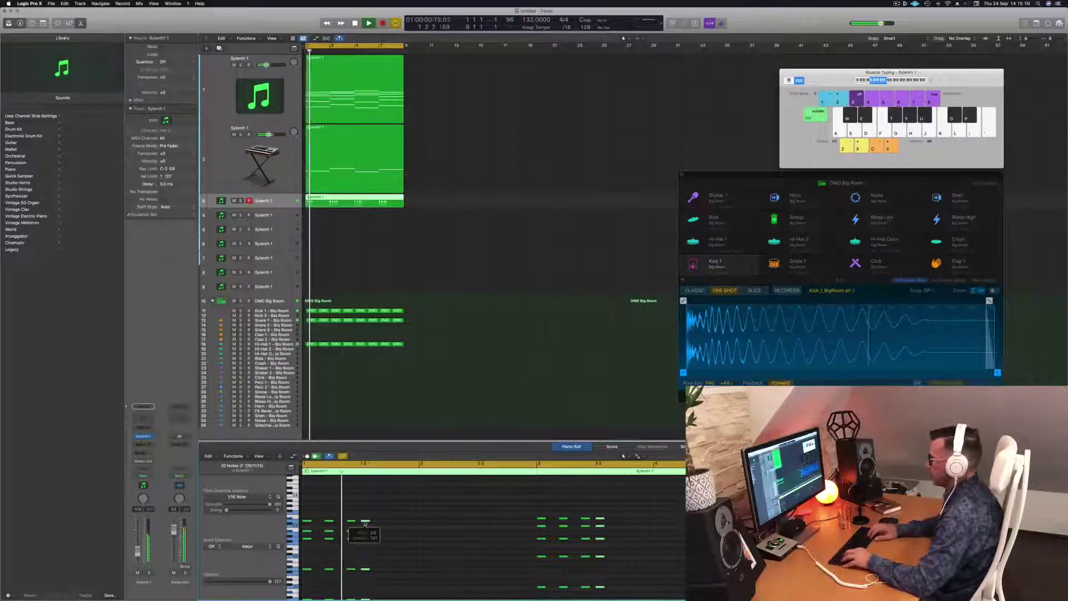
key(alt+Right)
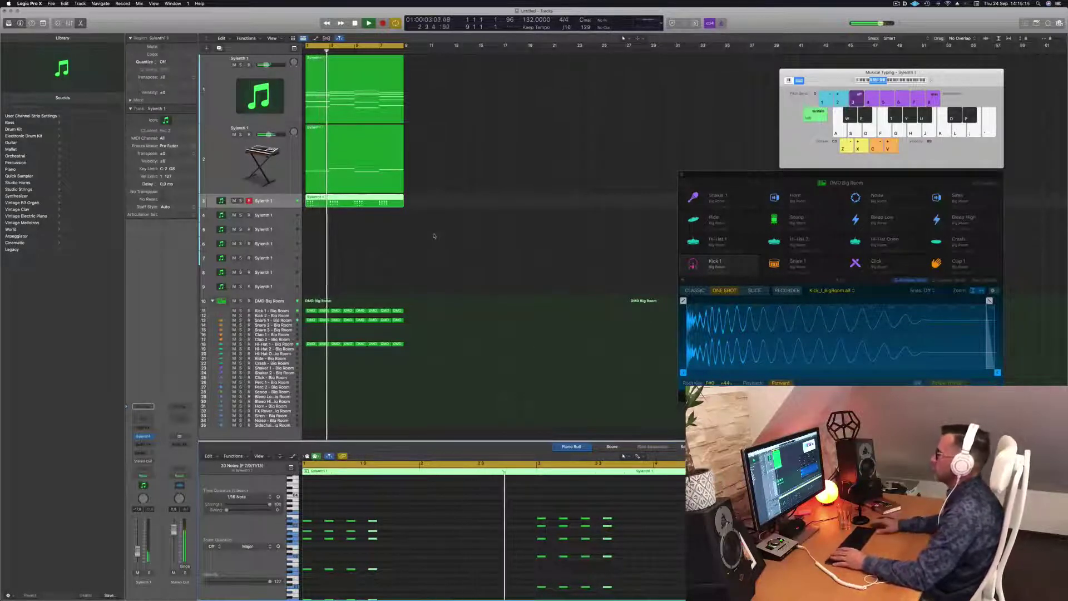
- Copy the chord region from the first Sylenth1 track to the fourth track and select that track
click(289, 199)
click(293, 182)
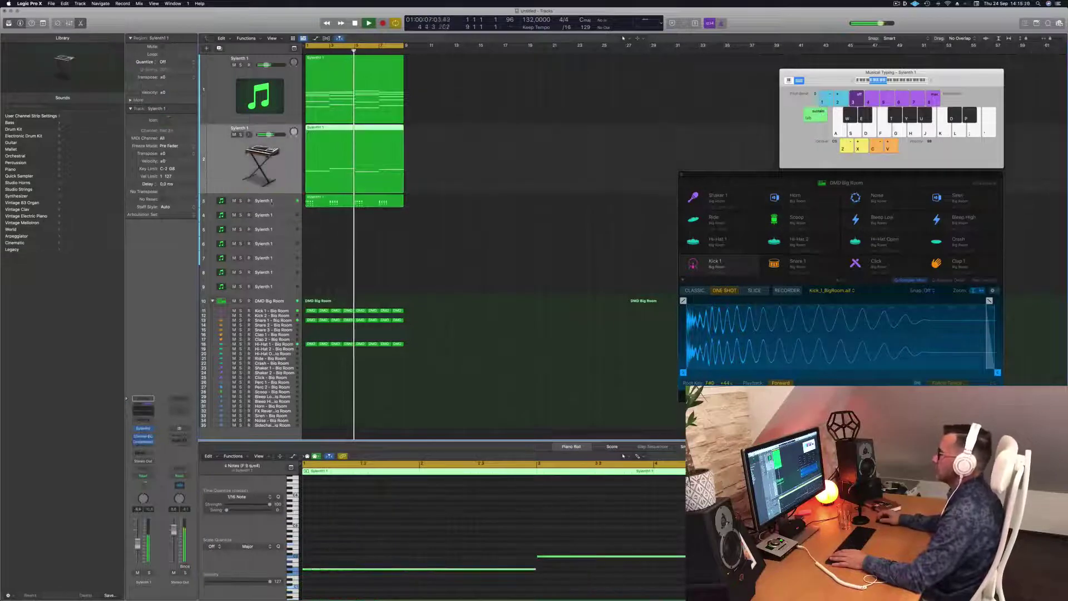
click(279, 203)
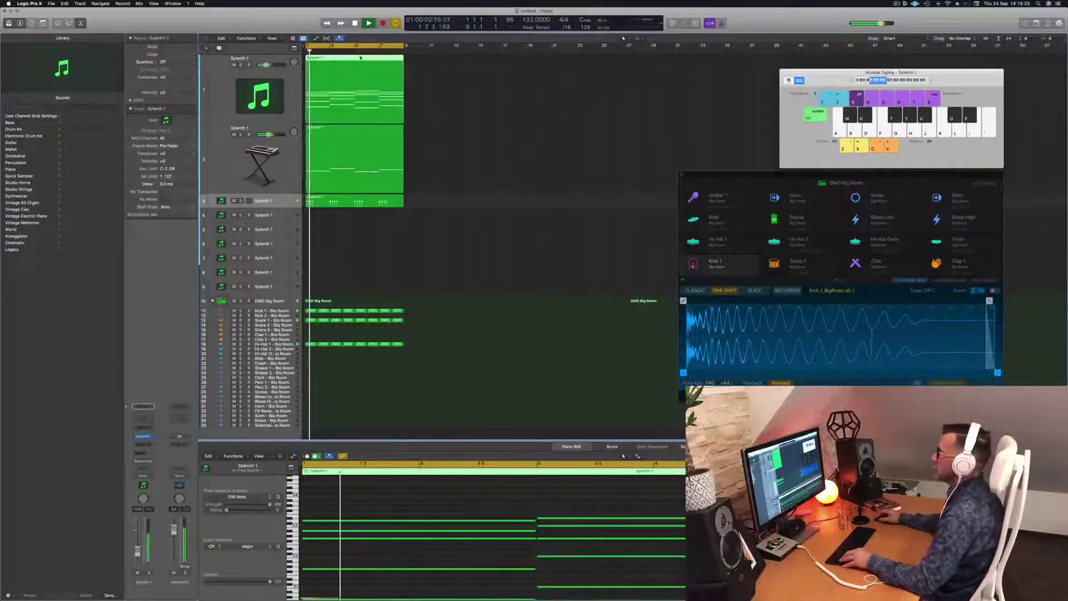
mouse_move(361, 203)
mouse_down()
mouse_move(388, 206)
mouse_move(362, 217)
mouse_up()
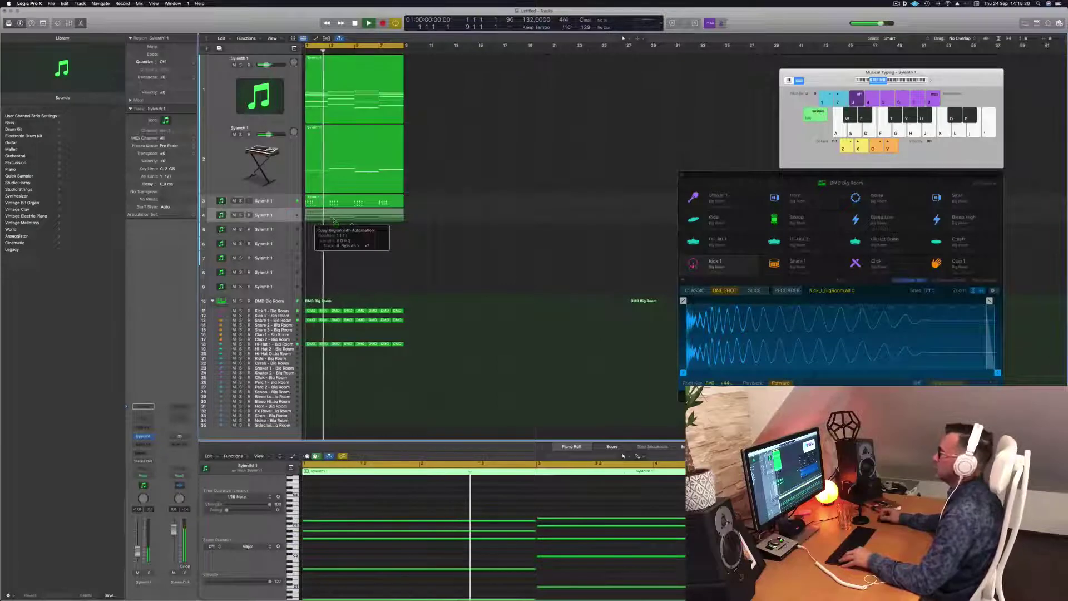
click(277, 217)
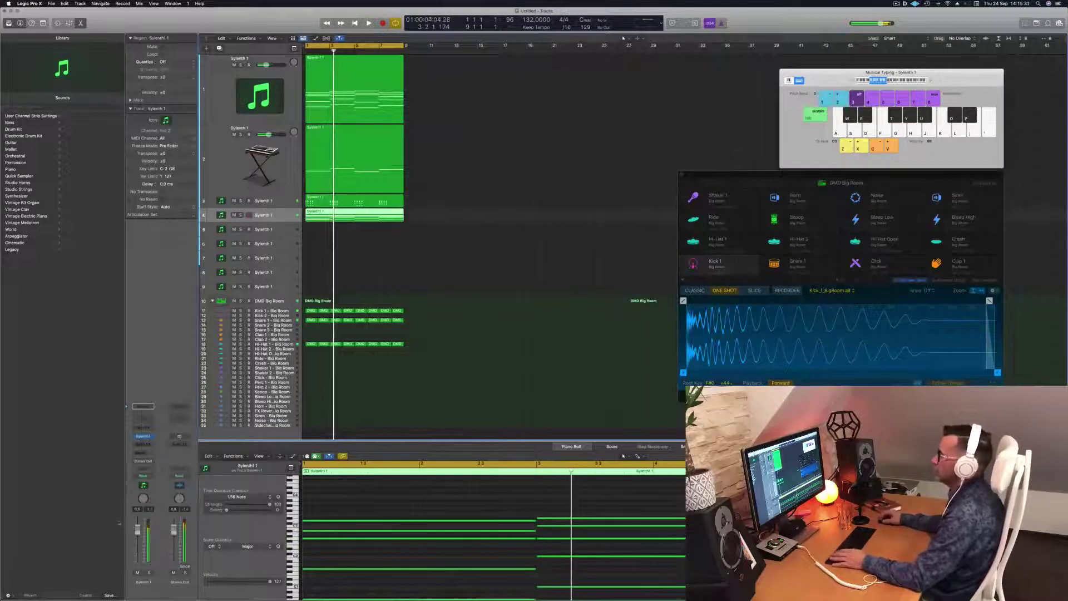
- Stop playback, look over the copied chord notes and make the fourth track taller
scroll(415, 497, down, 3)
scroll(404, 532, up, 3)
scroll(403, 532, down, 2)
scroll(404, 533, down, 3)
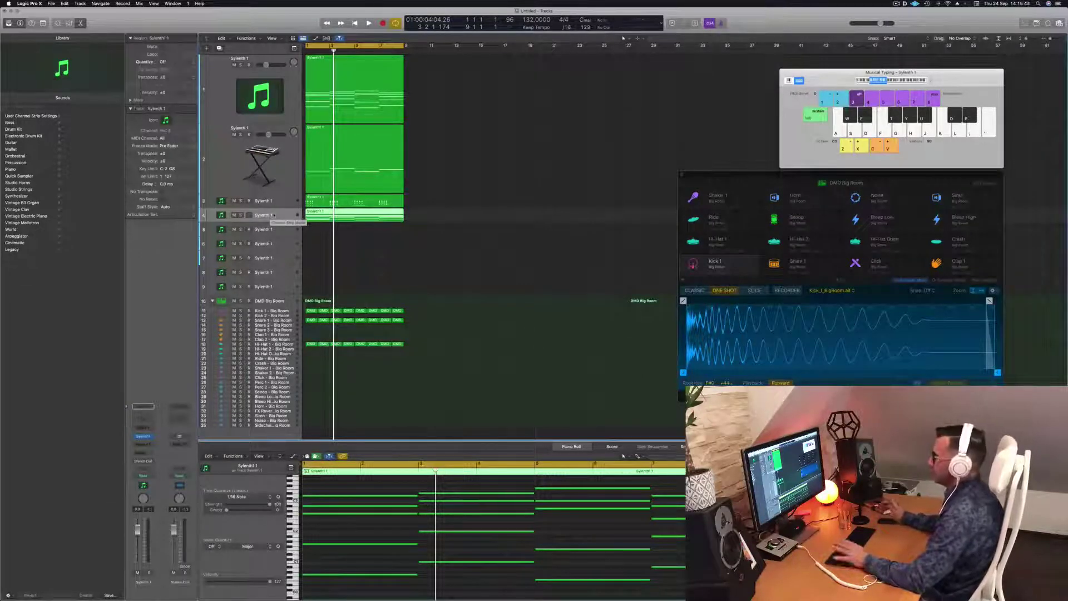
drag(287, 222, 291, 239)
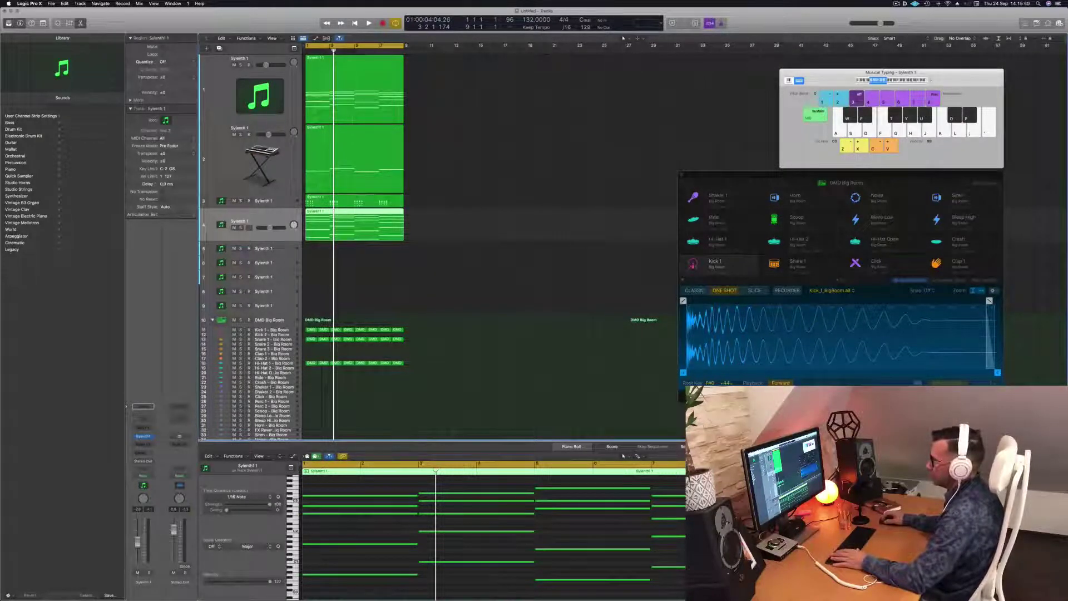
- Replace Sylenth1 on the fourth track with Alchemy, load the first arpeggiated preset and move the plug-in window aside
click(150, 439)
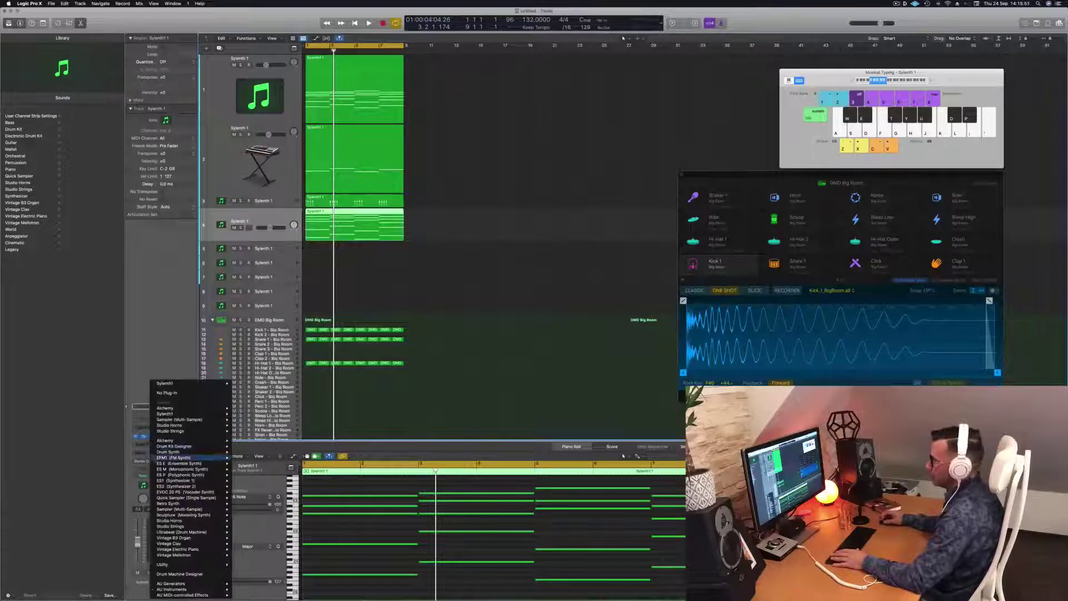
click(245, 442)
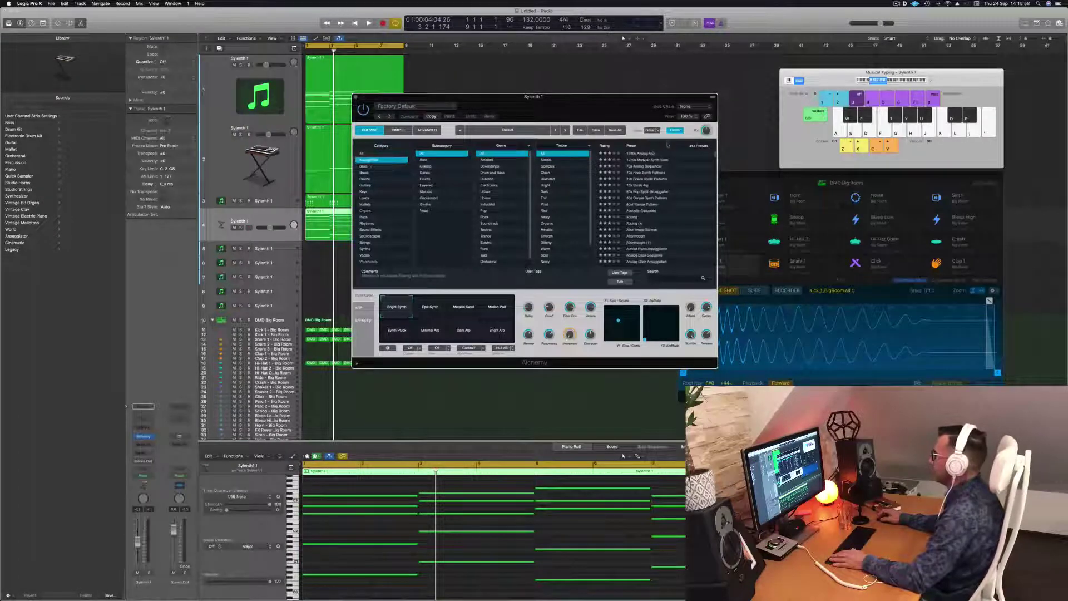
drag(622, 97, 732, 93)
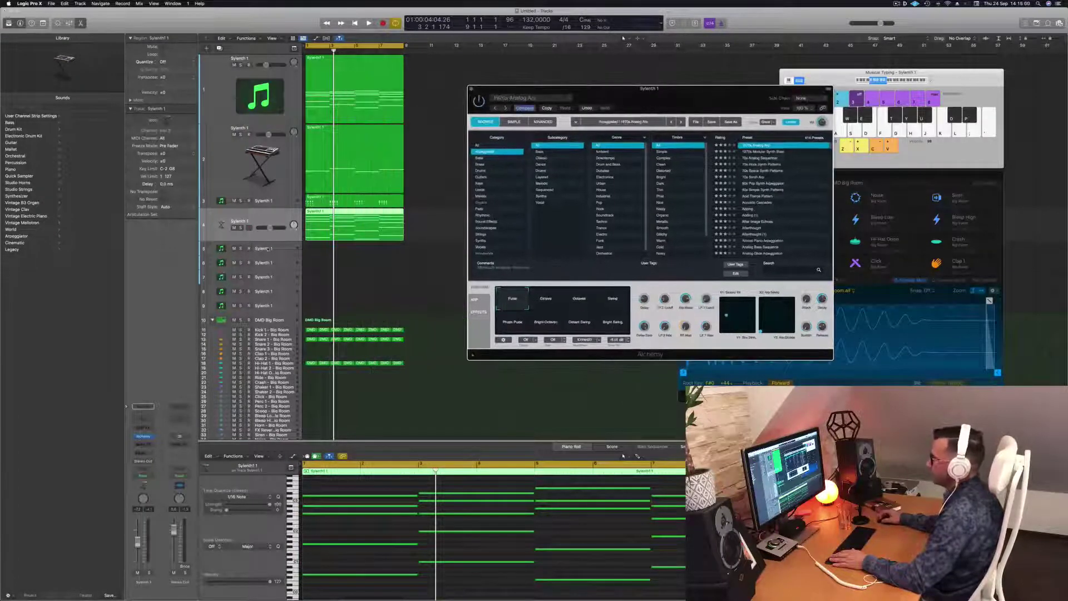
- Play the loop with the Alchemy arpeggio and balance the fourth track's volume against the other parts
click(432, 536)
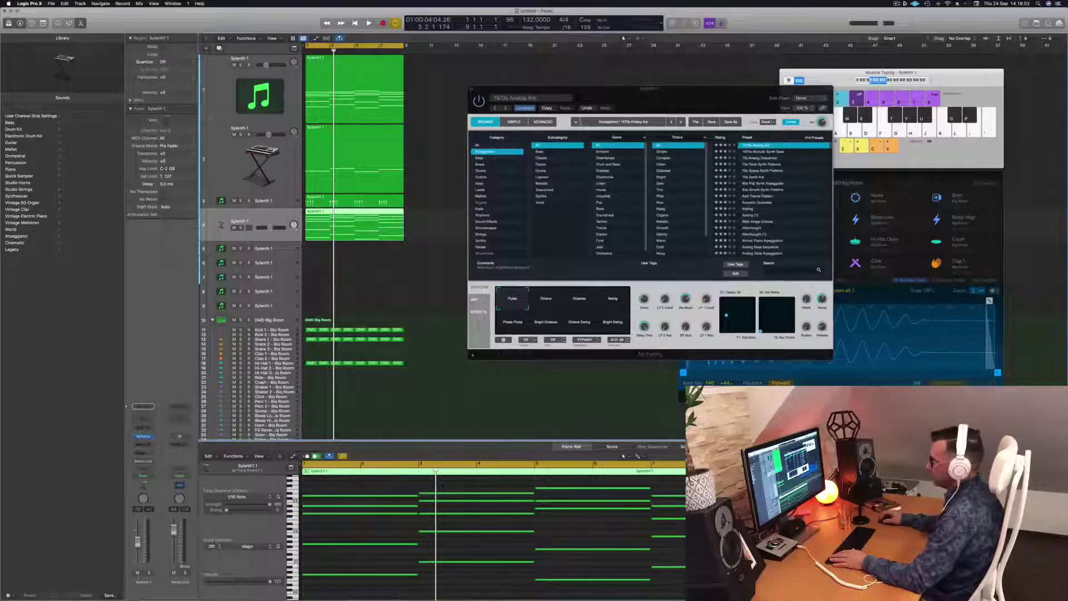
key(space)
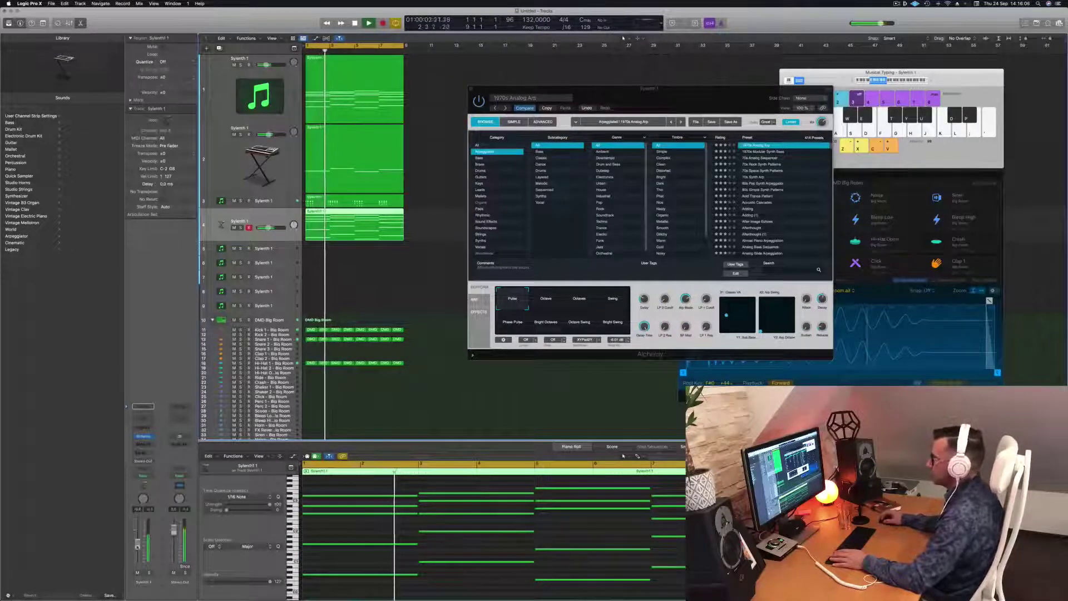
drag(716, 101, 758, 84)
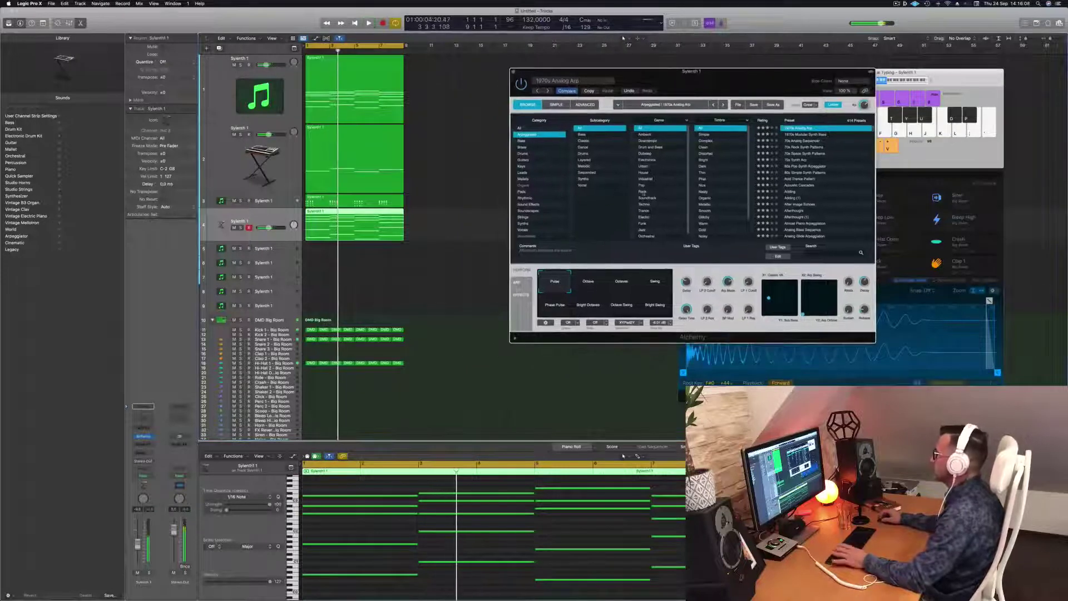
click(138, 546)
key(space)
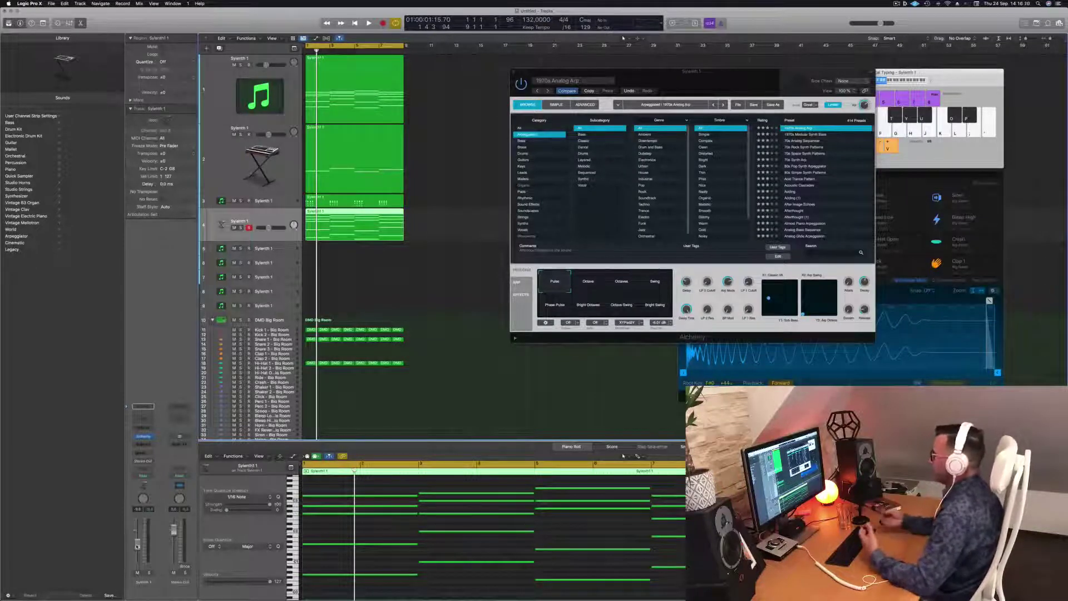
key(space)
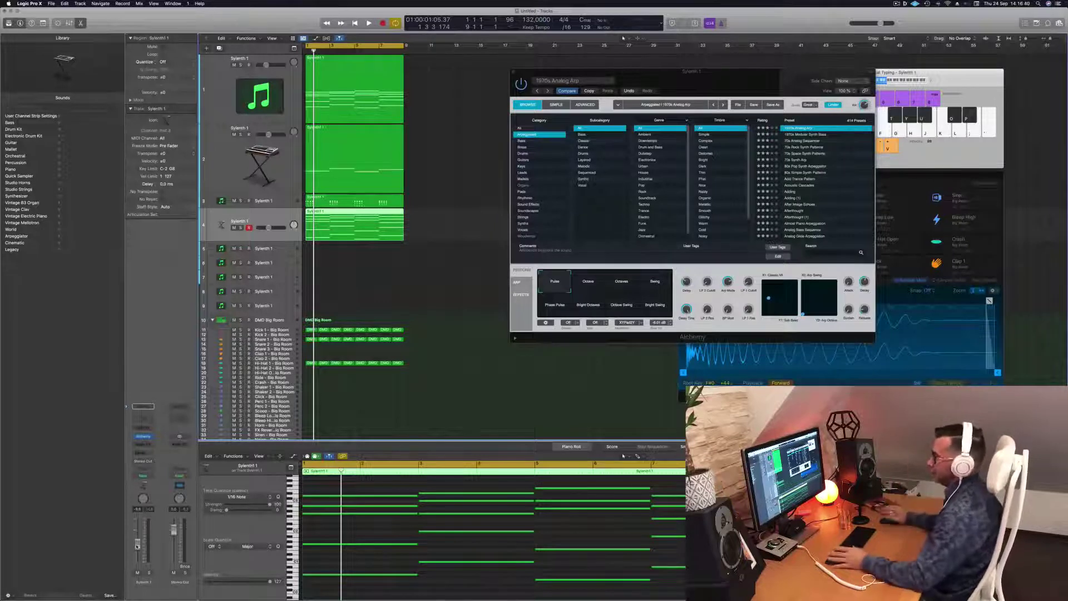
- Audition Alchemy's performance variations during playback, return to Pulse and lower the arpeggio track's volume slightly
click(746, 84)
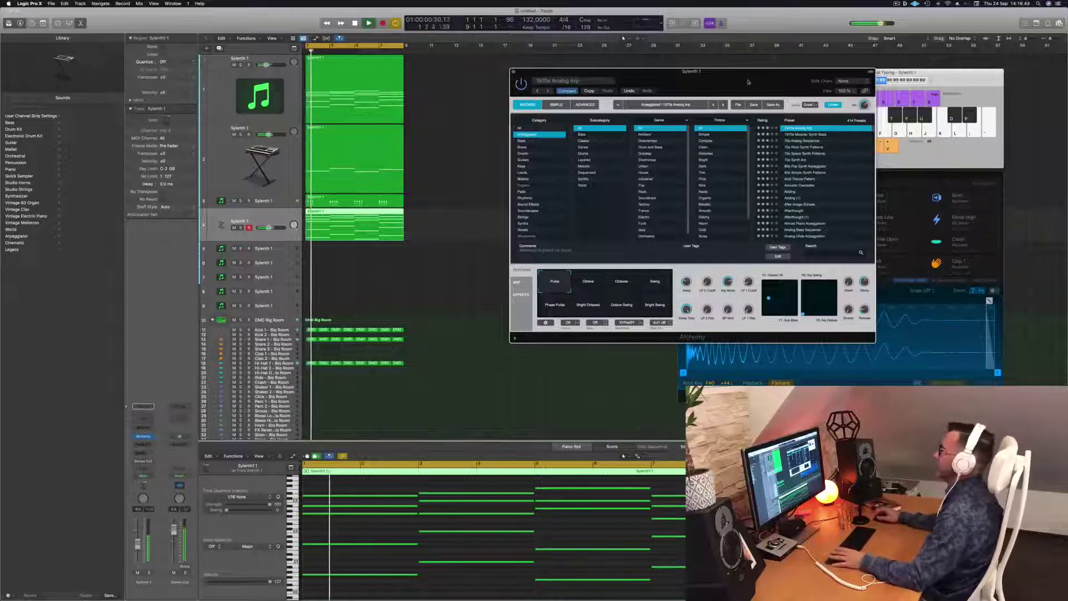
drag(748, 82, 672, 132)
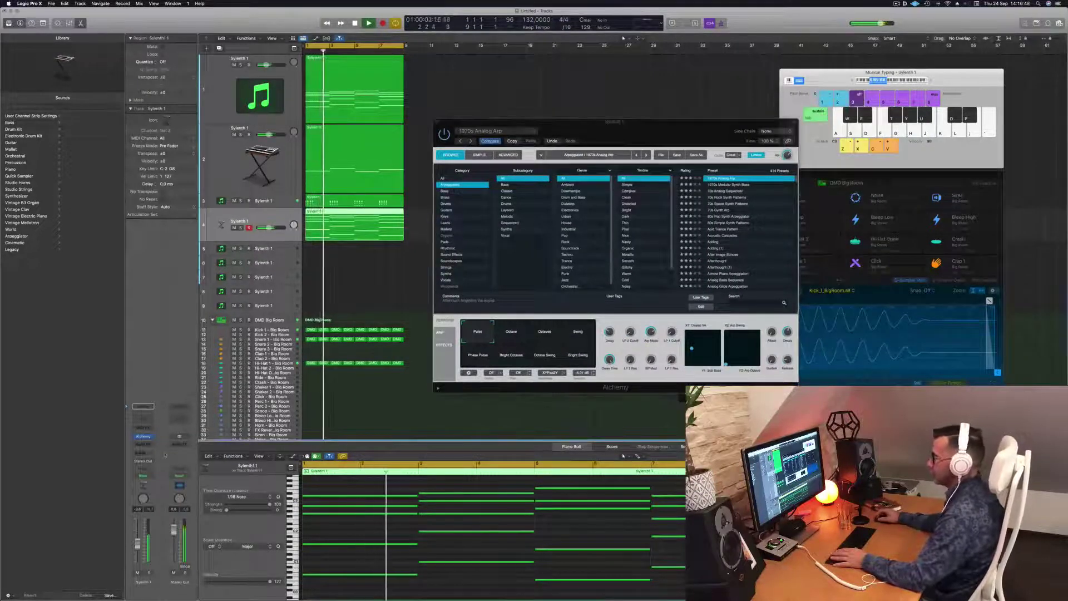
drag(621, 147, 709, 162)
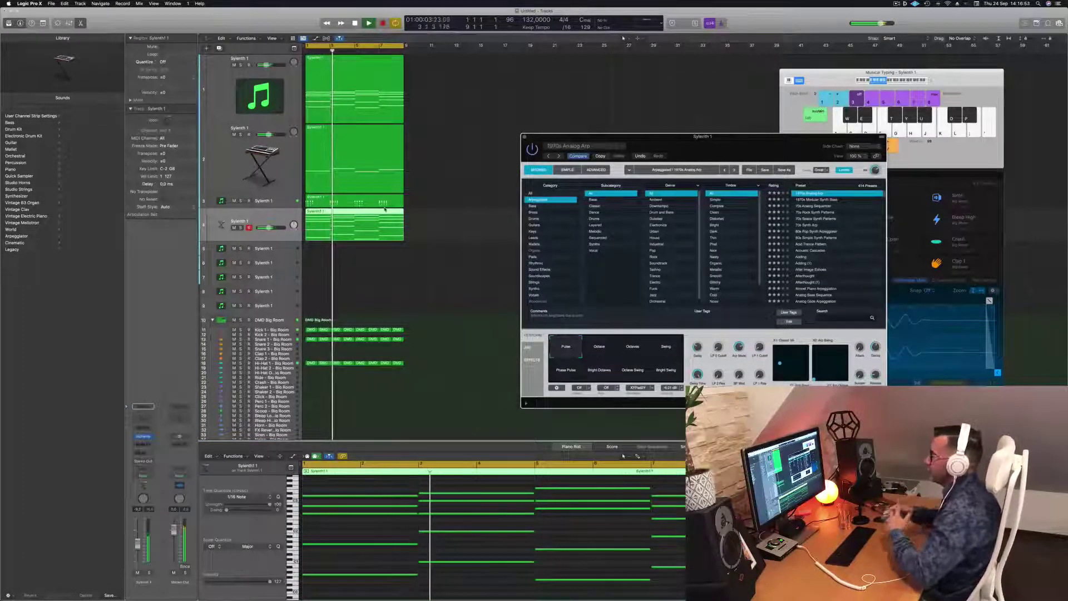
drag(691, 145, 698, 114)
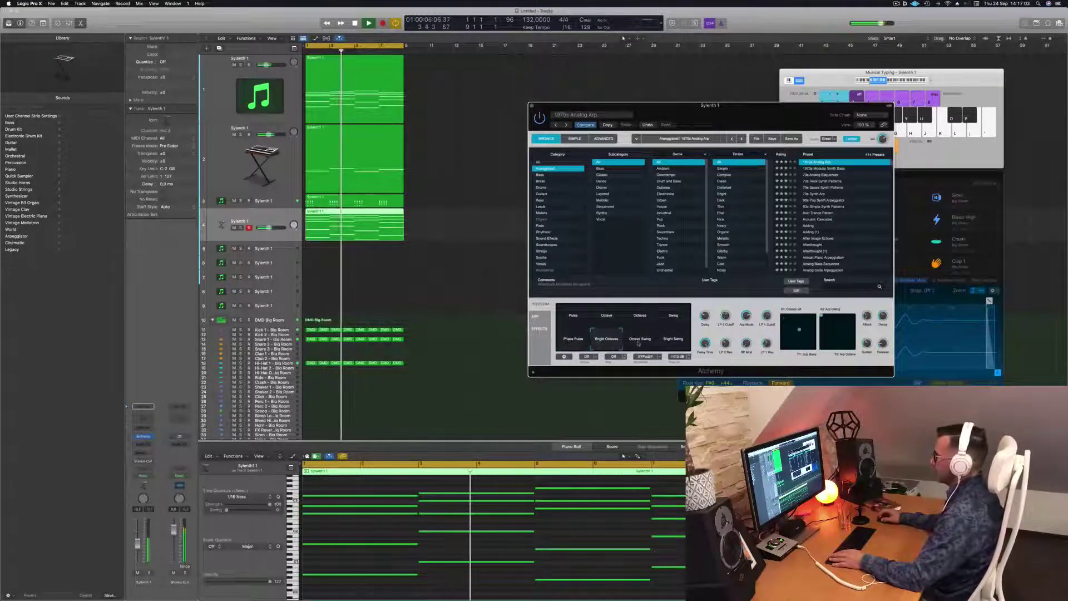
click(568, 323)
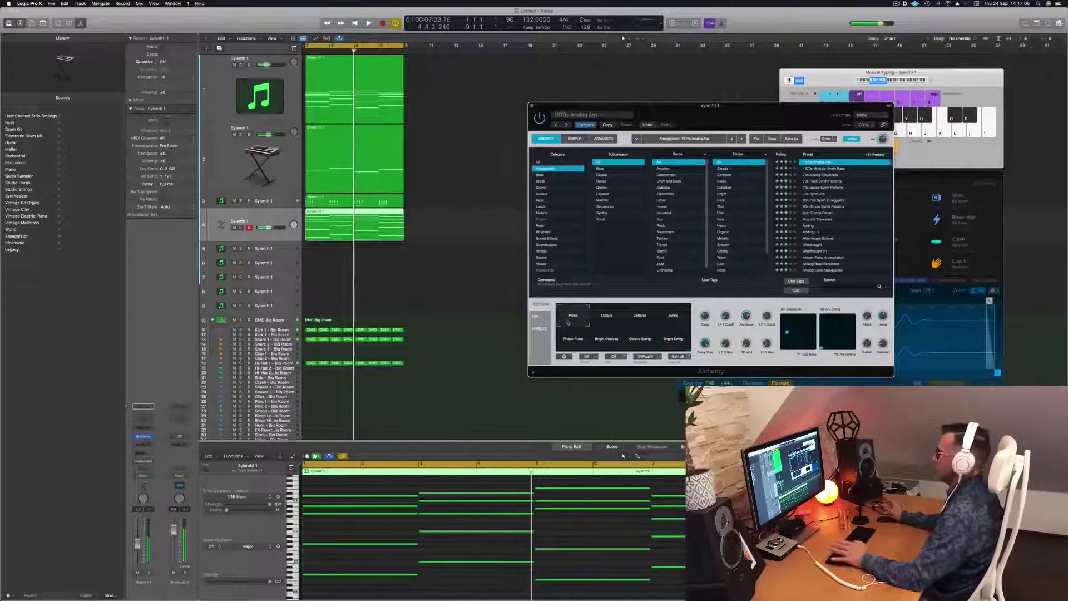
key(space)
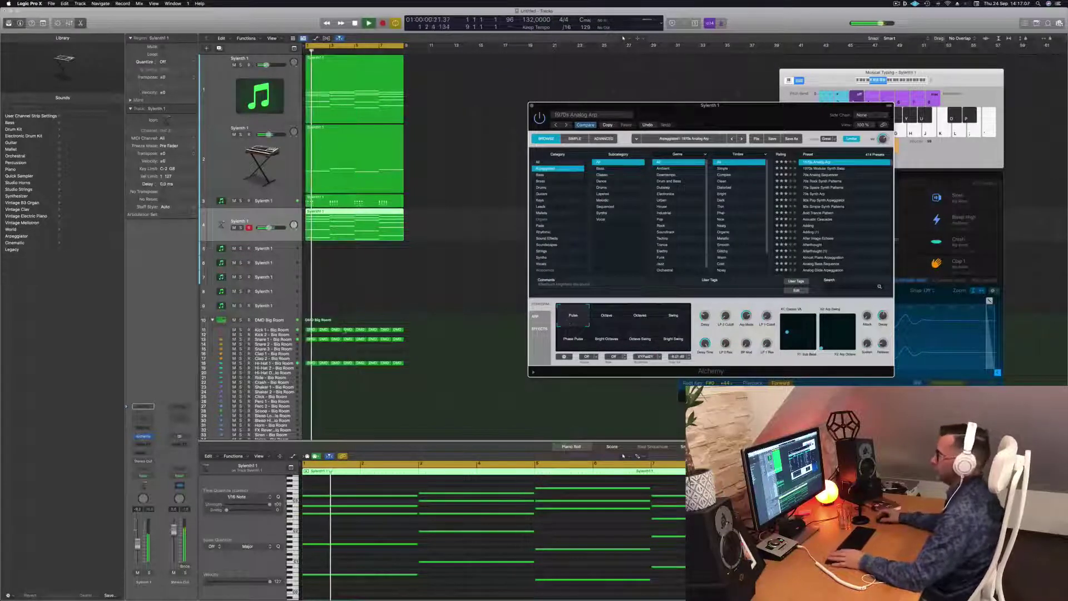
drag(136, 545, 139, 546)
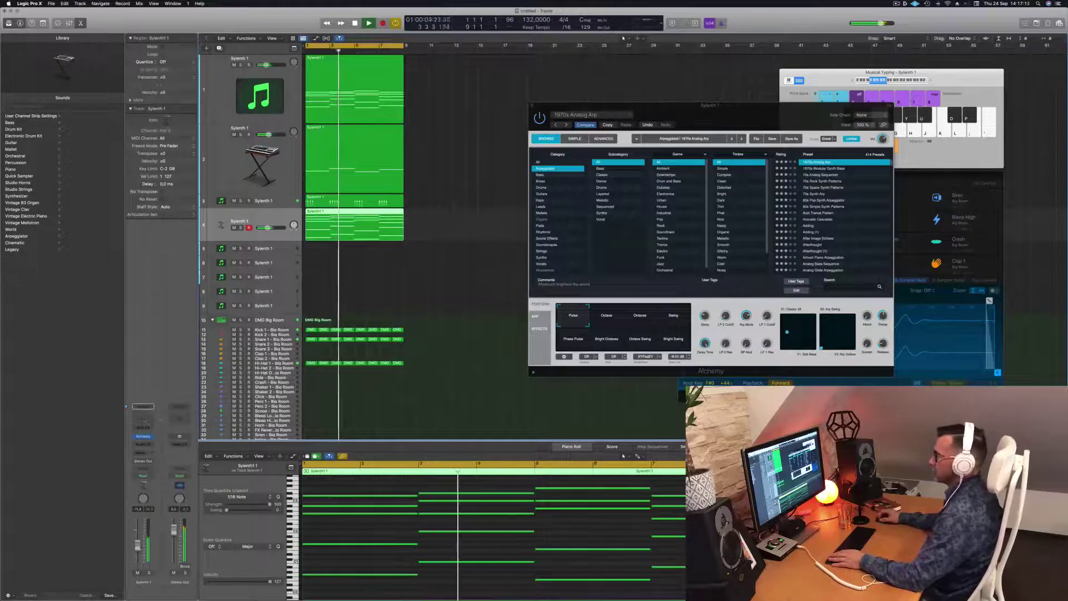
- Add a Channel EQ to the arpeggio track with a low cut at 124 Hz and 12 dB/Oct, and close it
double_click(143, 419)
click(369, 125)
drag(368, 161, 499, 158)
drag(483, 222, 461, 217)
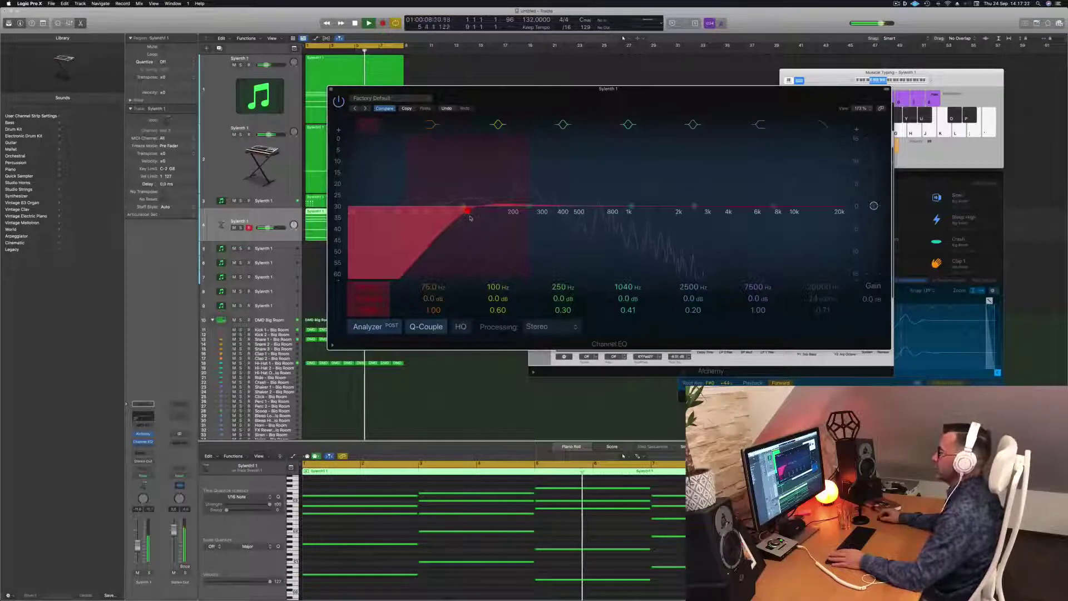
drag(470, 218, 482, 218)
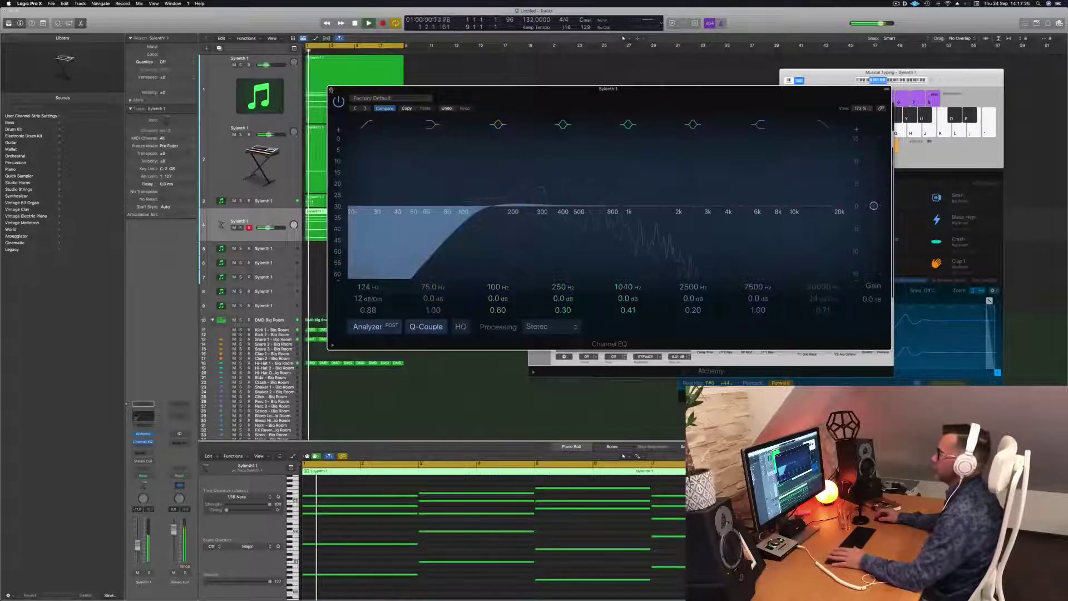
click(331, 88)
- Play the loop from the start to check the equalised arpeggio and close the Alchemy window
double_click(240, 228)
key(Return)
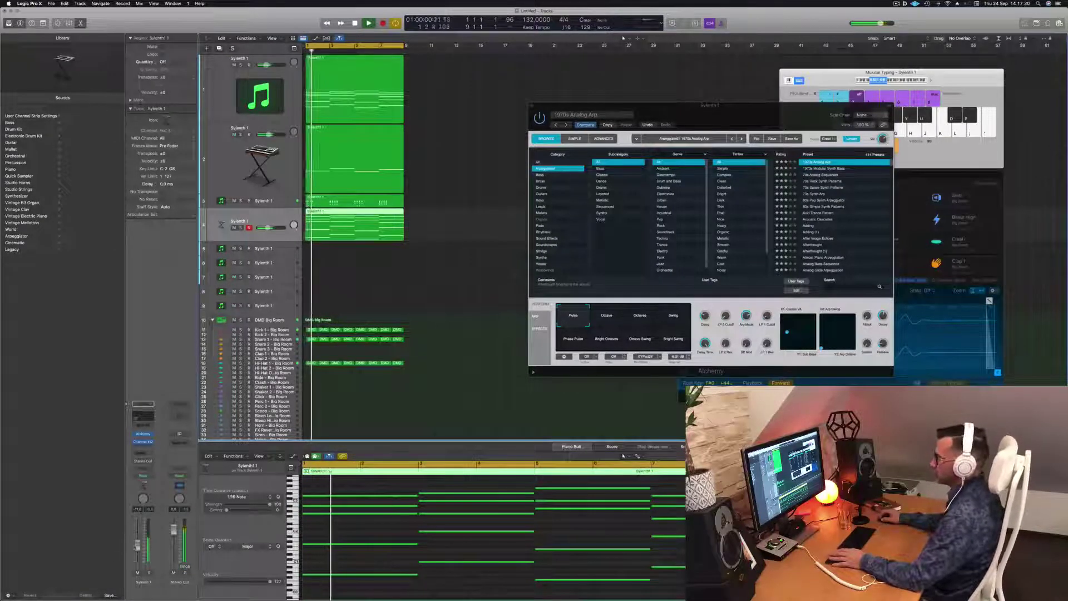
key(Return)
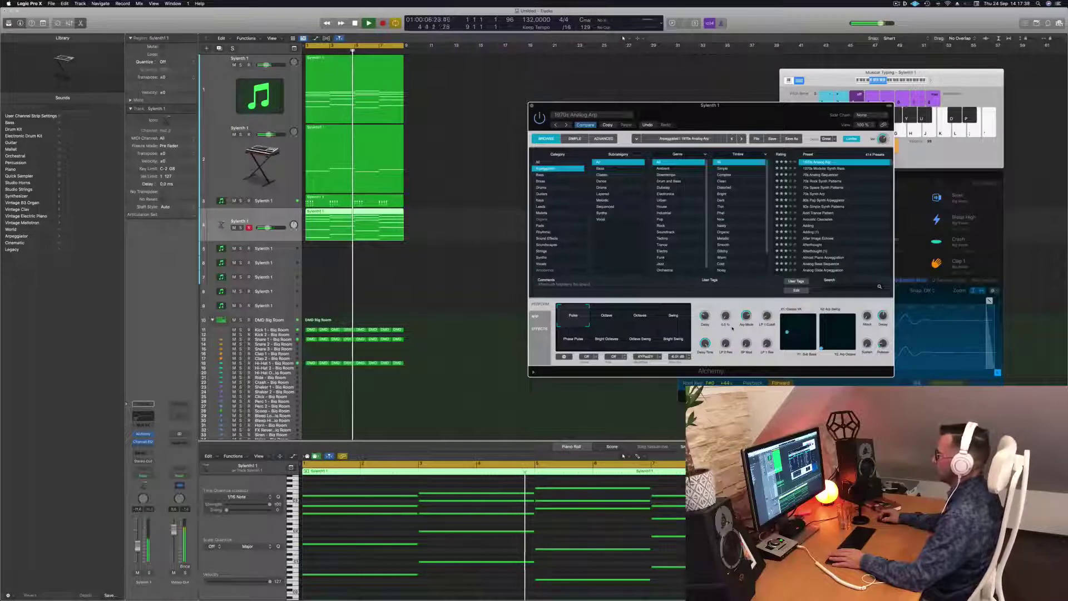
key(space)
key(space)
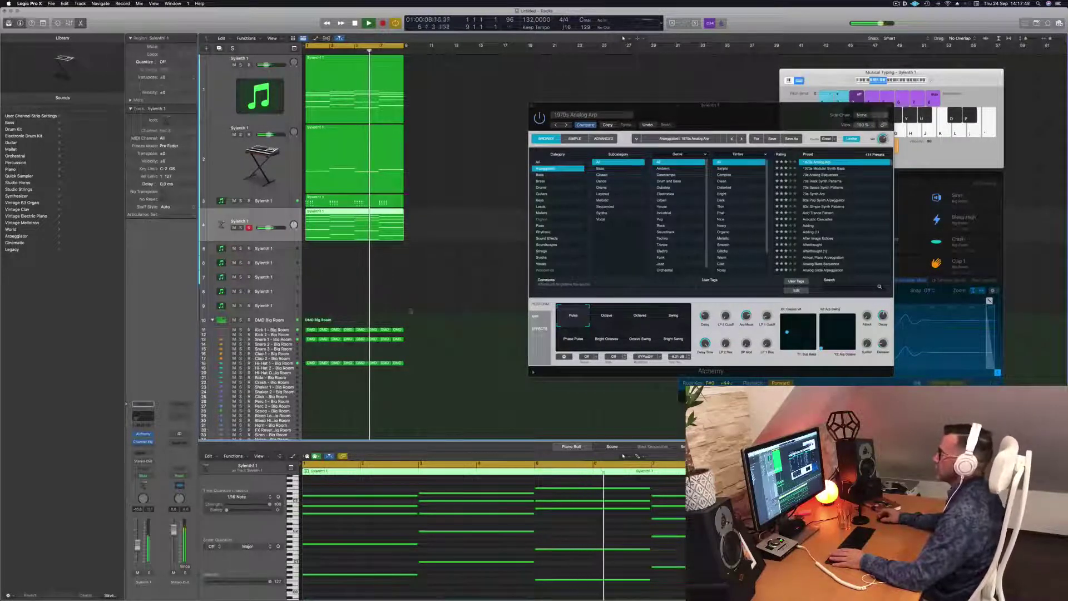
drag(562, 107, 382, 118)
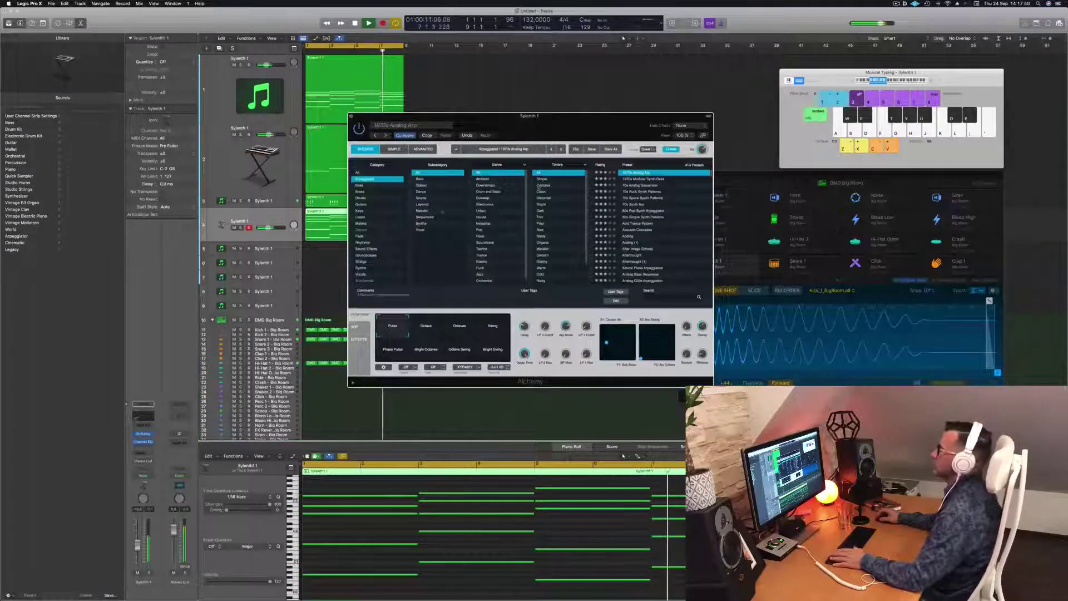
key(super+w)
- Repeat all regions three times to extend the arrangement to bar 33, and clear the selection
key(Return)
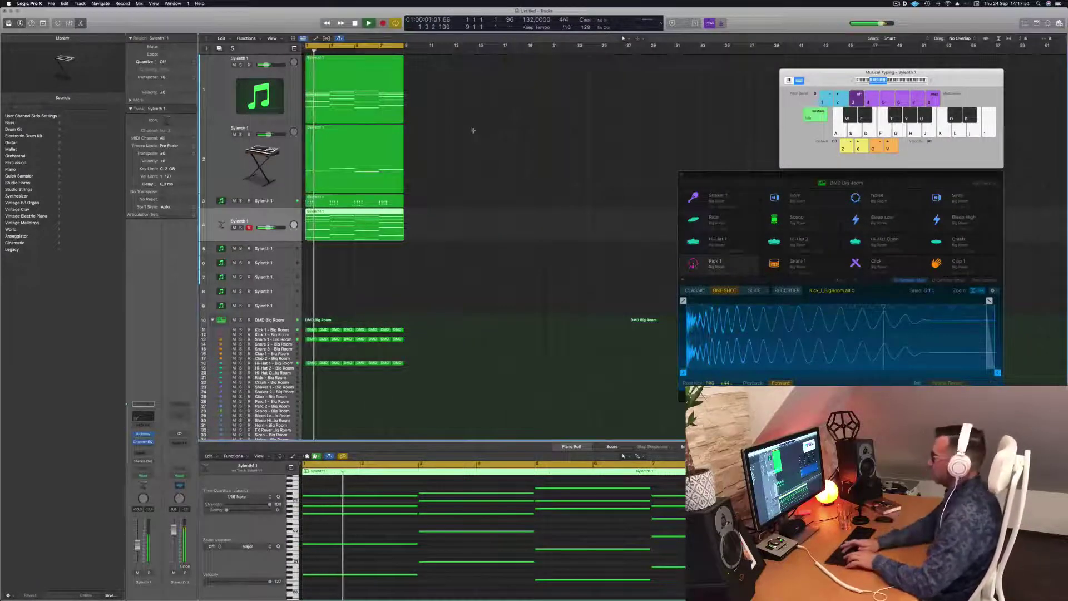
key(super+r)
key(super+r)
key(super+r)
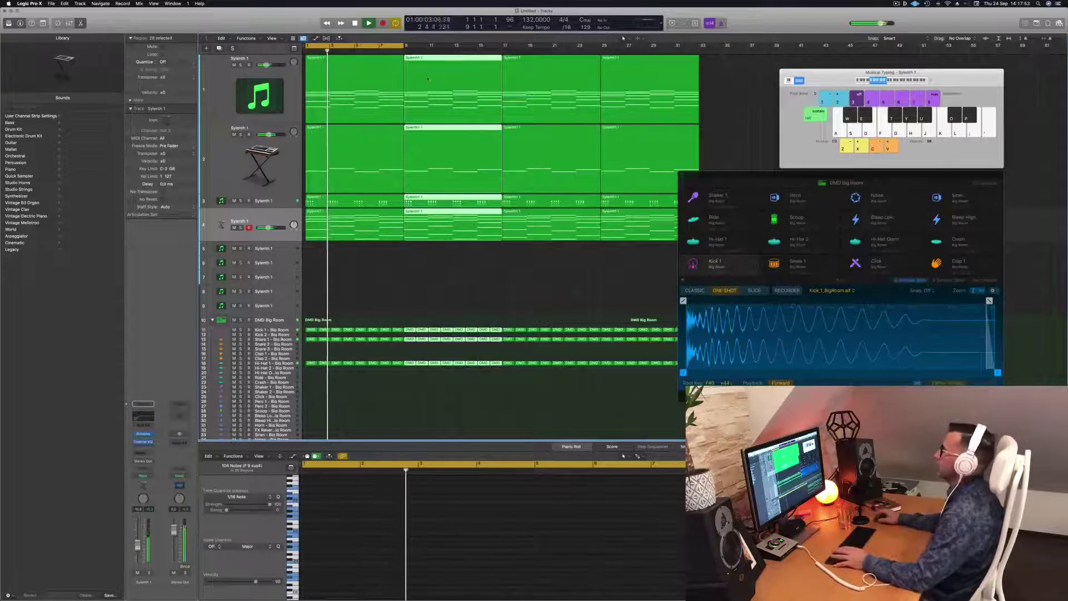
click(409, 275)
key(space)
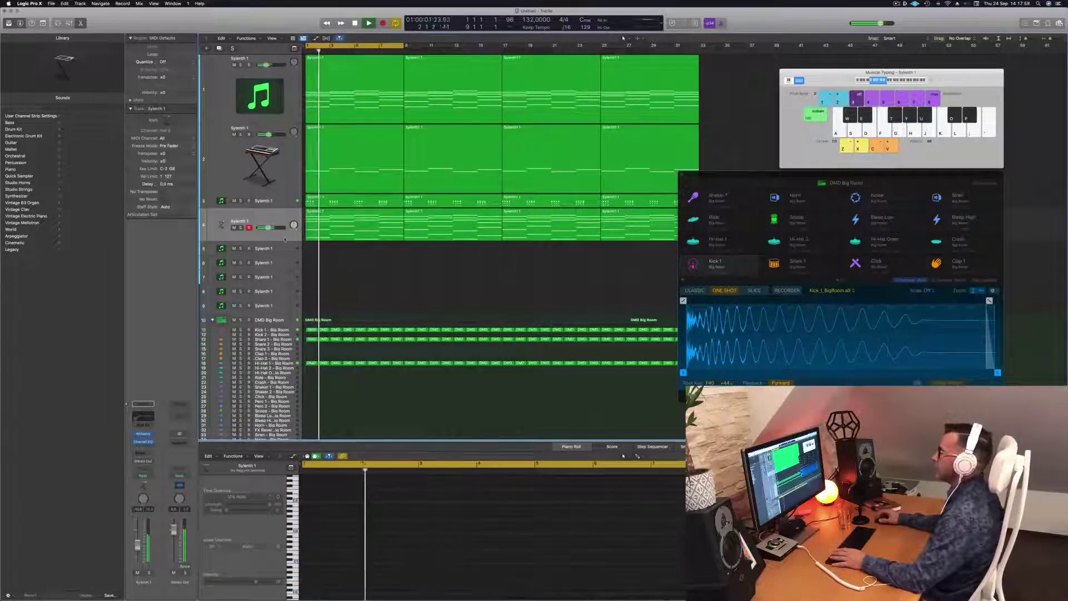
- Add a Bus 5 send to the third track holding the chord stabs
click(283, 201)
key(Return)
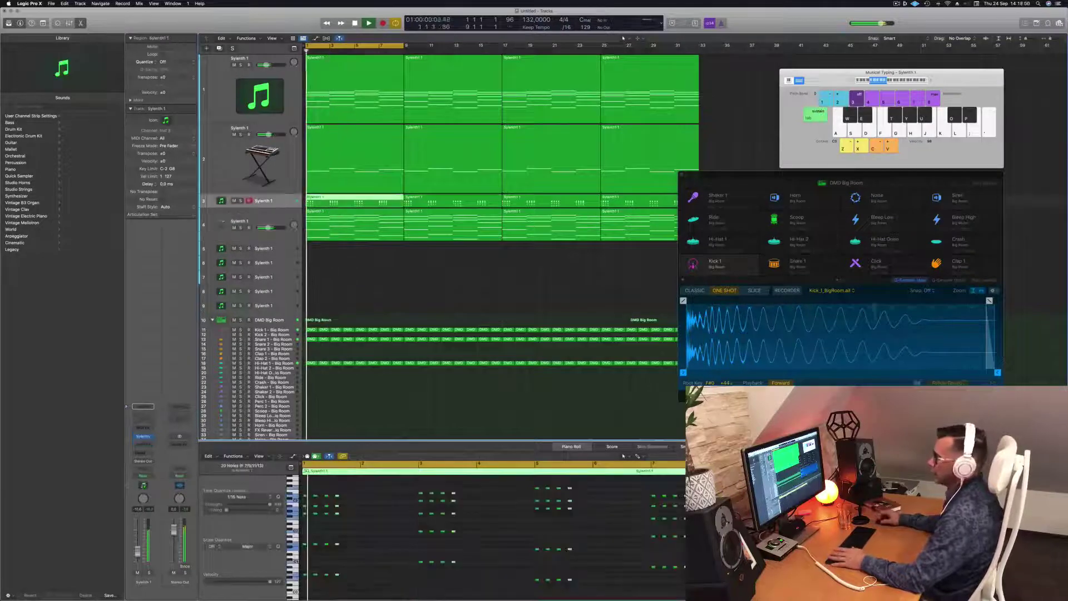
click(143, 452)
mouse_move(150, 464)
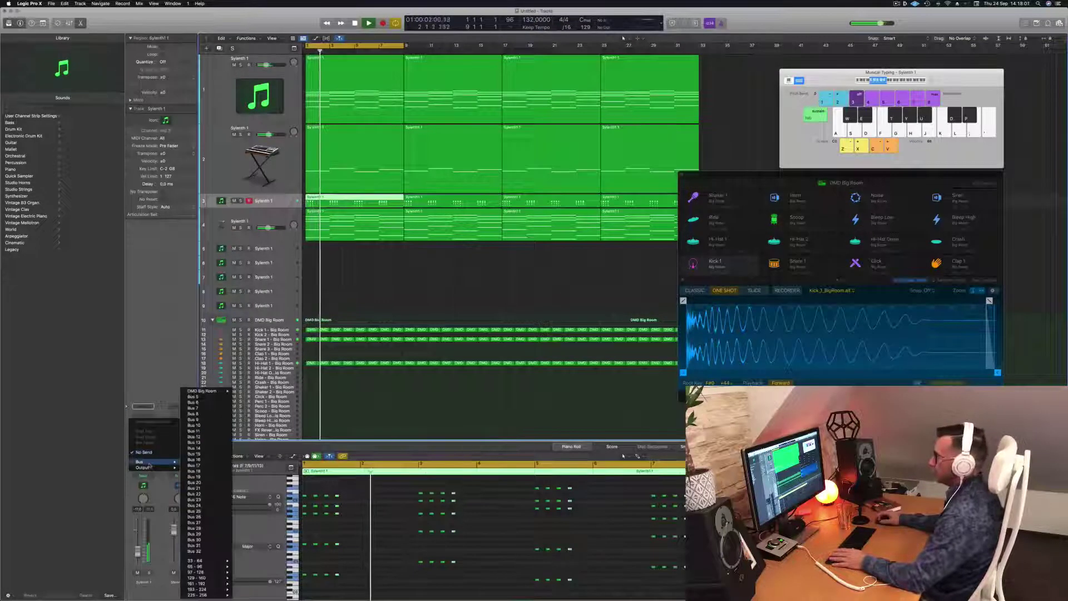
click(194, 396)
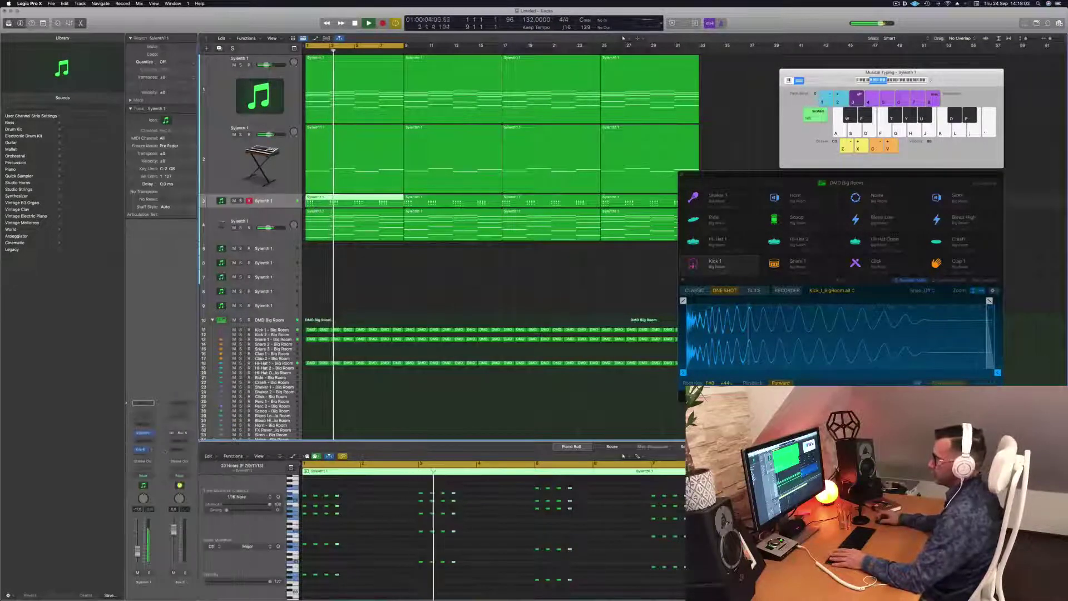
click(179, 450)
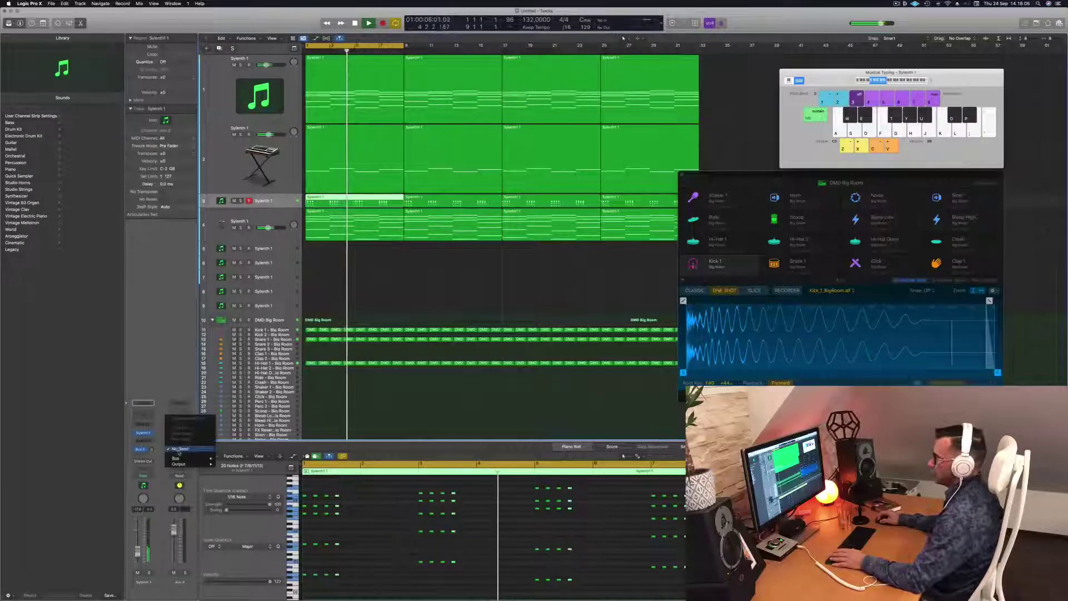
click(178, 450)
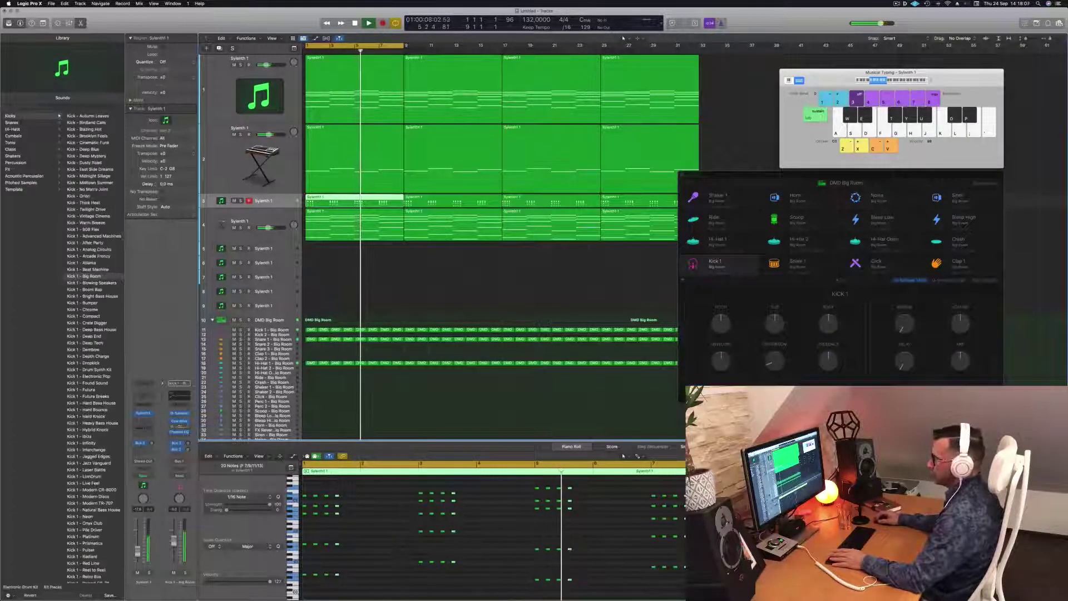
click(140, 443)
click(179, 446)
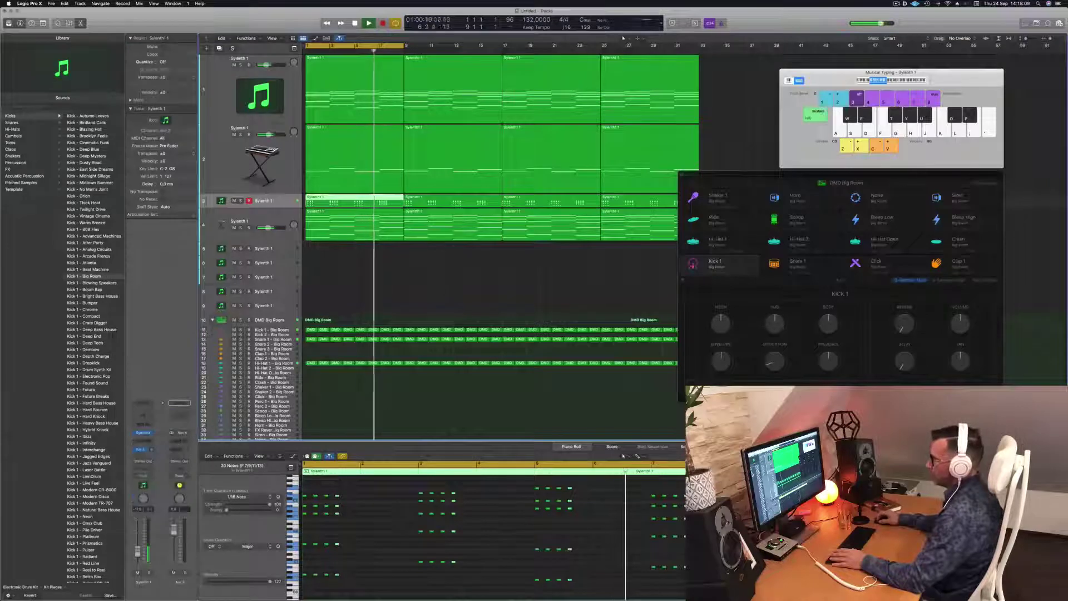
- Insert SilverVerb on Aux 5 and load the preset with 92% reflectivity, size 162 and 100% wet output
click(143, 440)
mouse_move(184, 523)
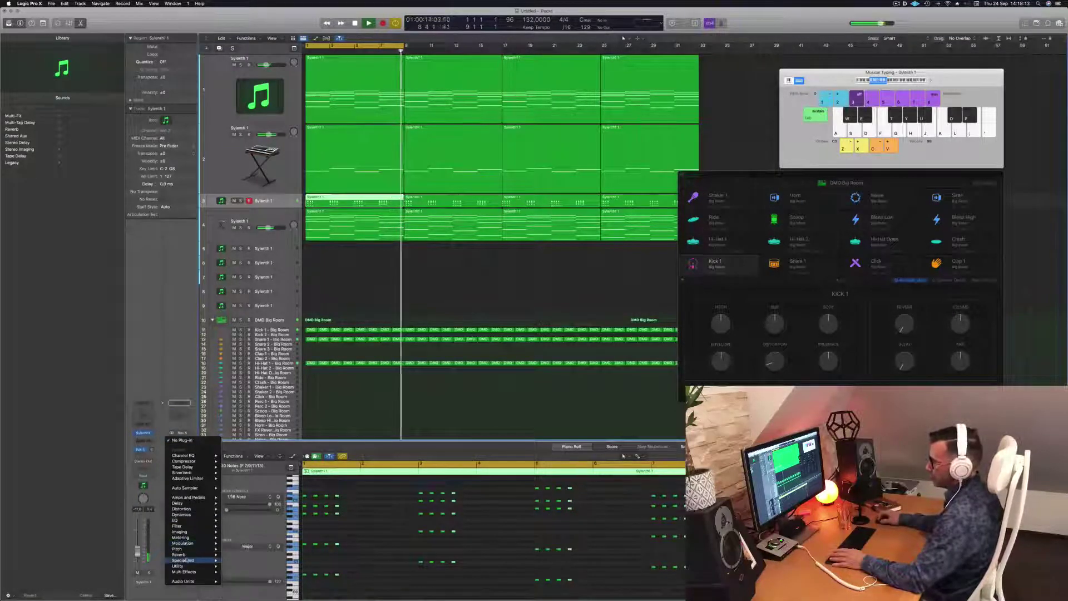
mouse_move(189, 555)
mouse_move(244, 566)
click(289, 566)
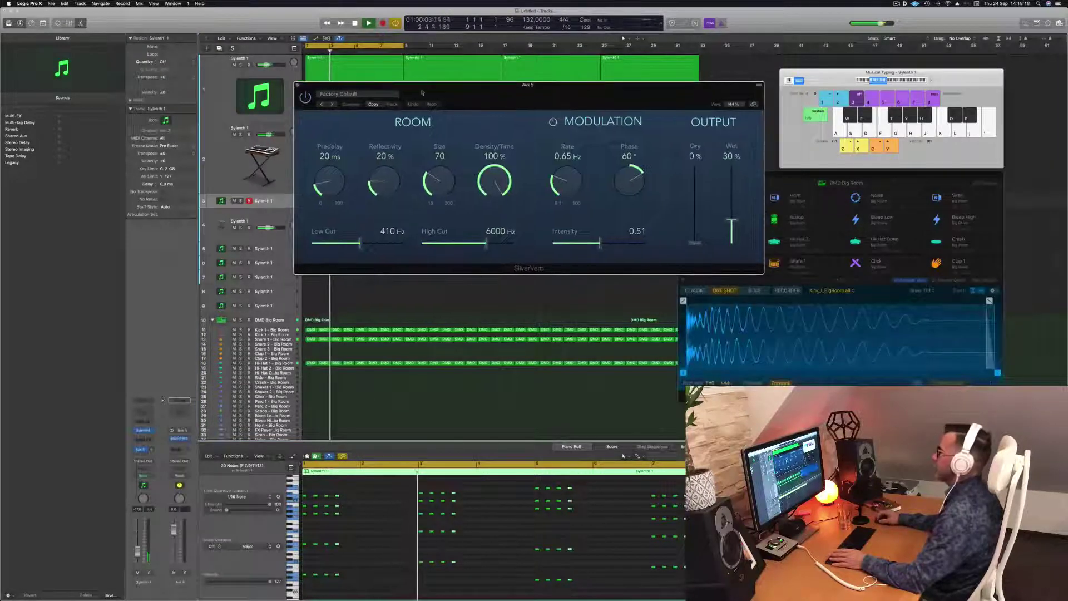
click(356, 94)
click(357, 218)
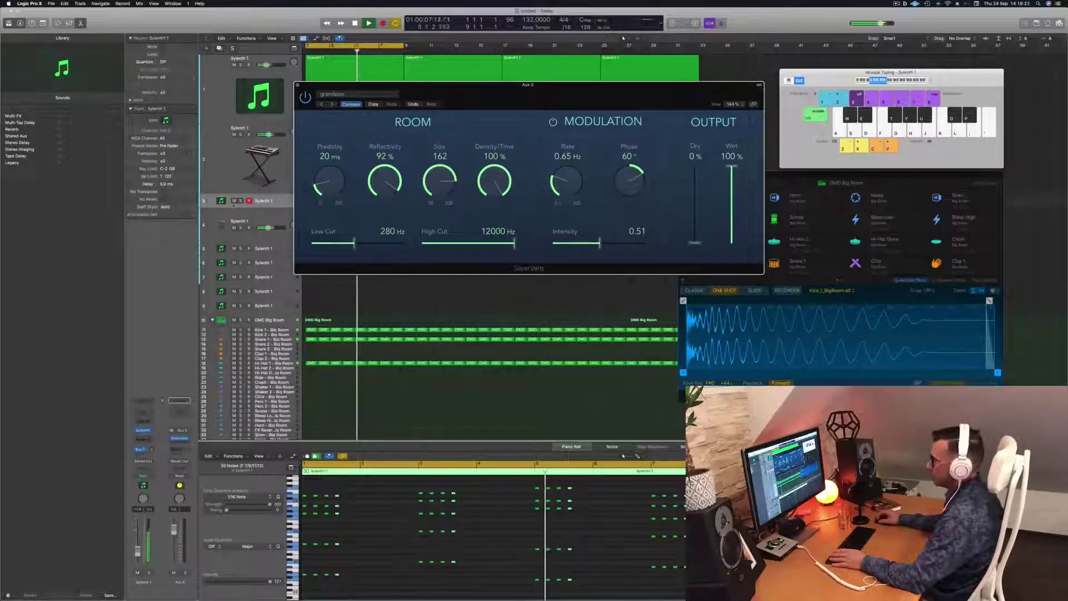
- Raise the third track's Bus 5 send level while the loop plays, and close SilverVerb
click(283, 224)
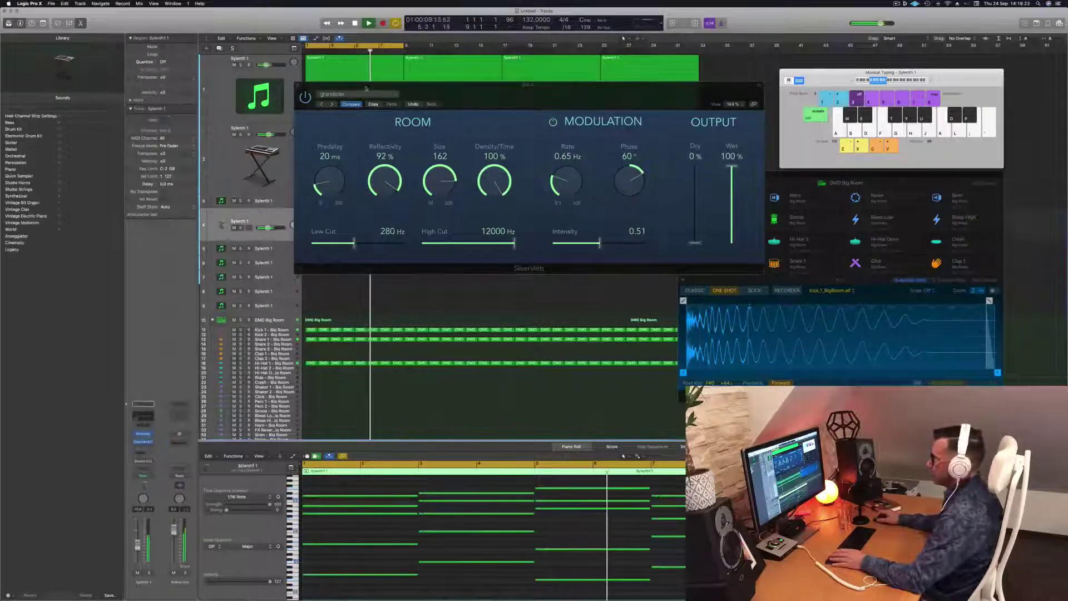
drag(446, 95, 727, 107)
key(Up)
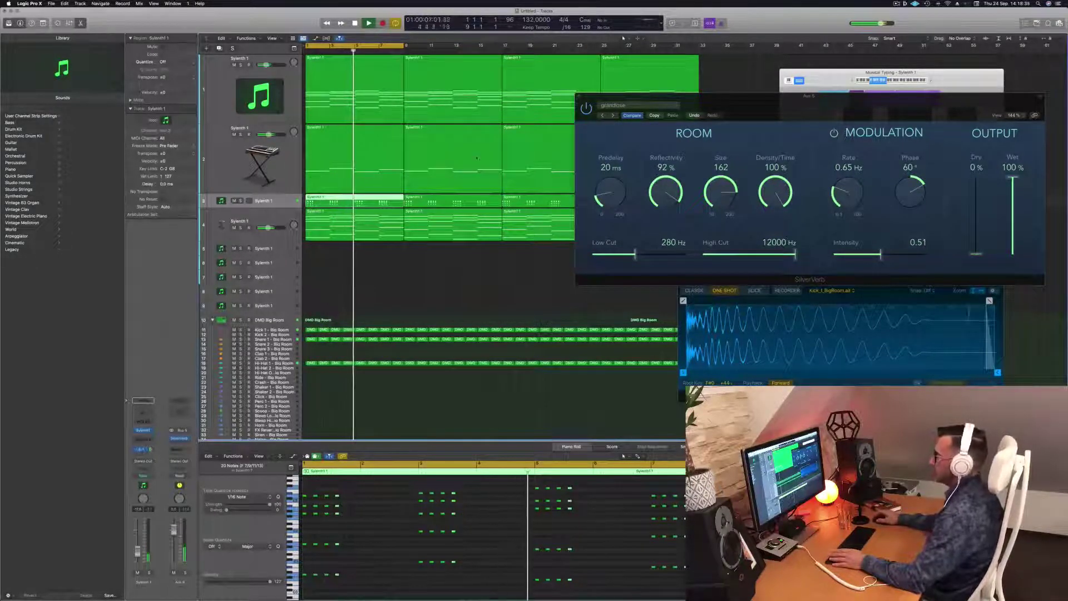
drag(580, 97, 488, 111)
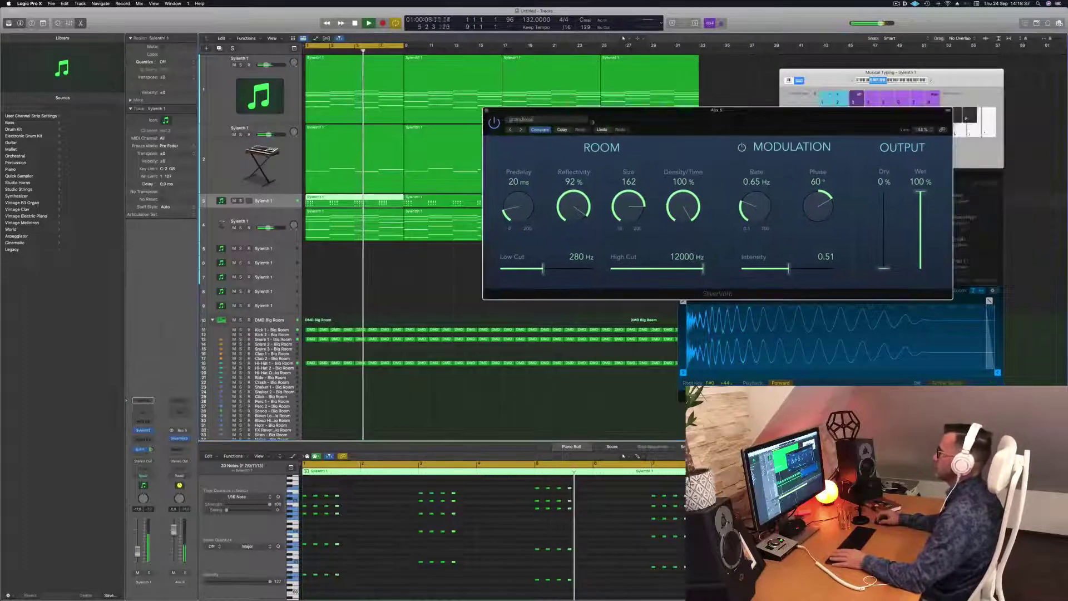
click(487, 111)
- Add a Bus 5 send to the fourth track and raise its send level while the loop plays
click(224, 222)
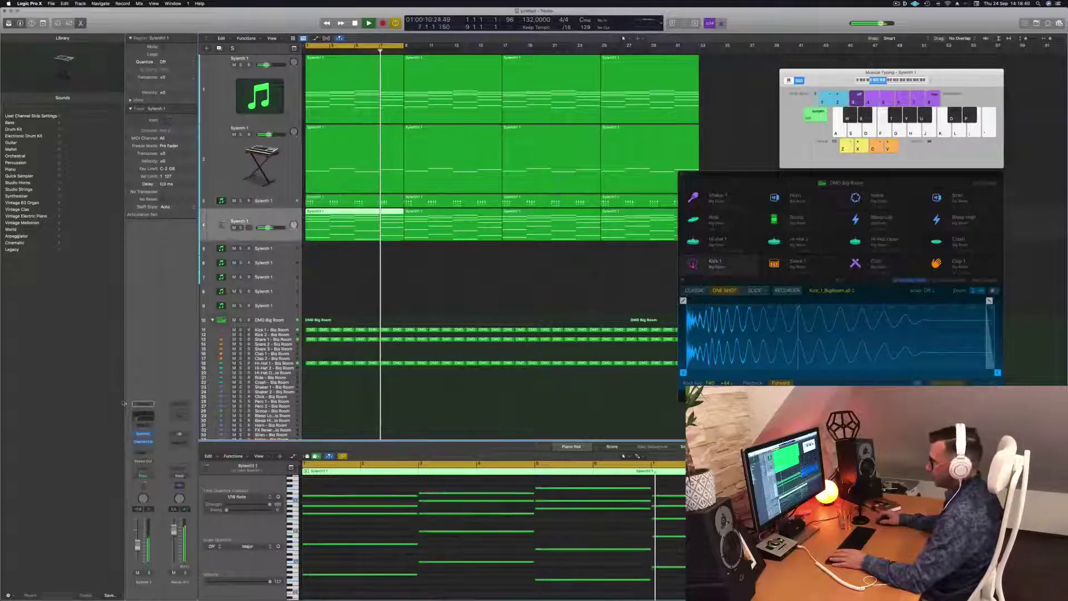
click(143, 415)
mouse_move(149, 462)
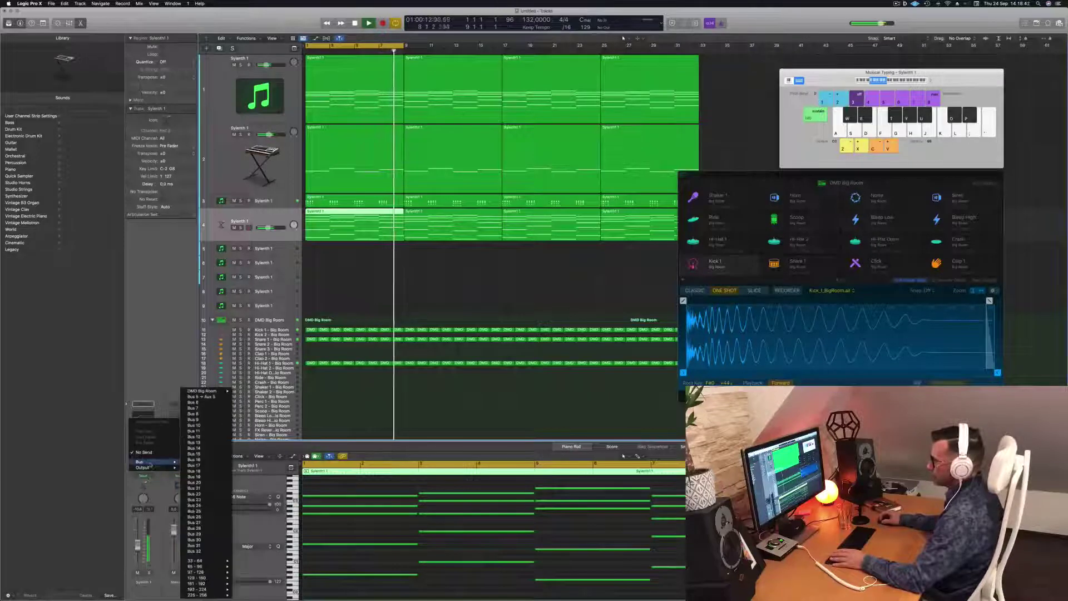
click(201, 396)
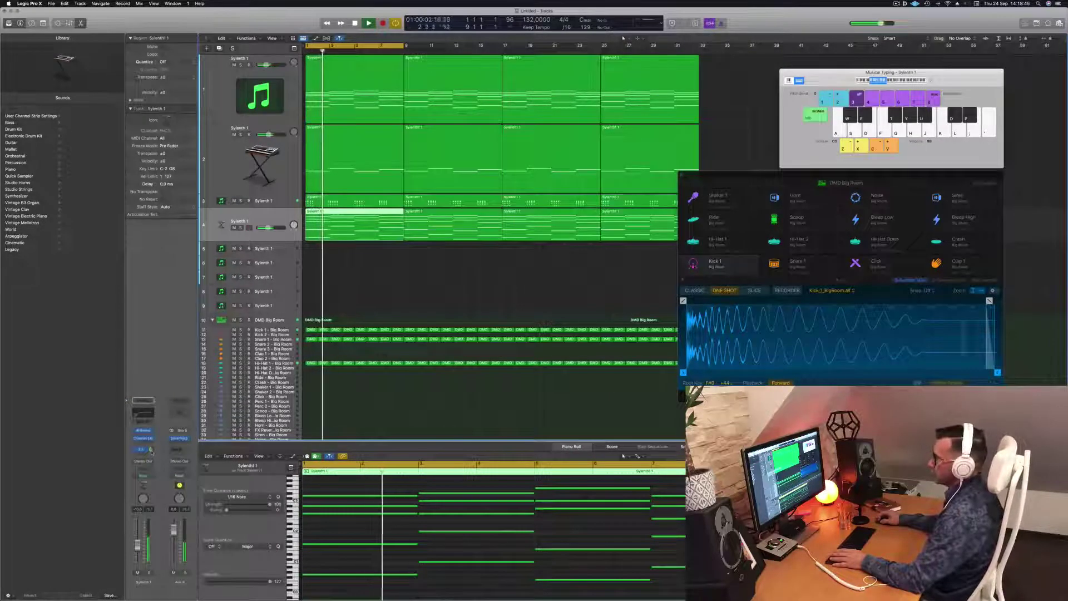
- Insert a Channel EQ on Aux 5, filter out the reverb's lows with a steep low-cut band, and close the EQ
click(176, 412)
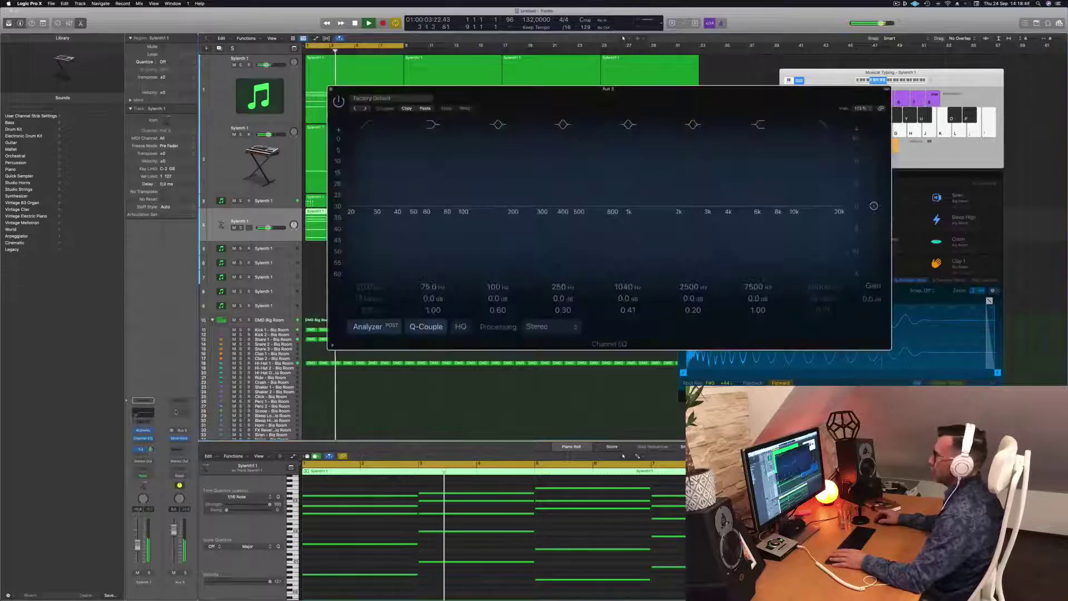
click(372, 126)
drag(372, 189, 568, 217)
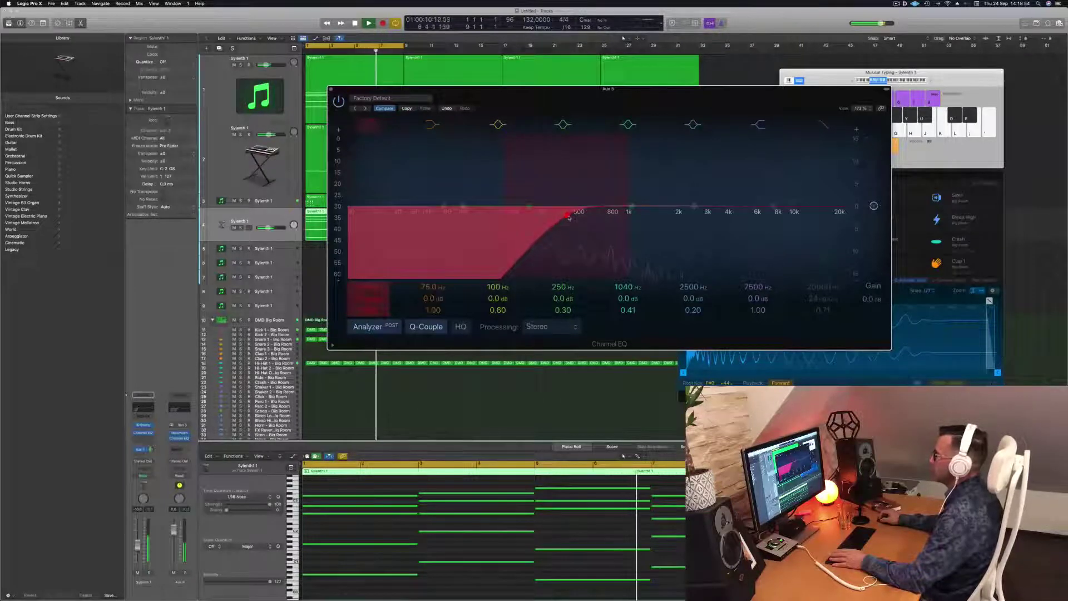
click(331, 89)
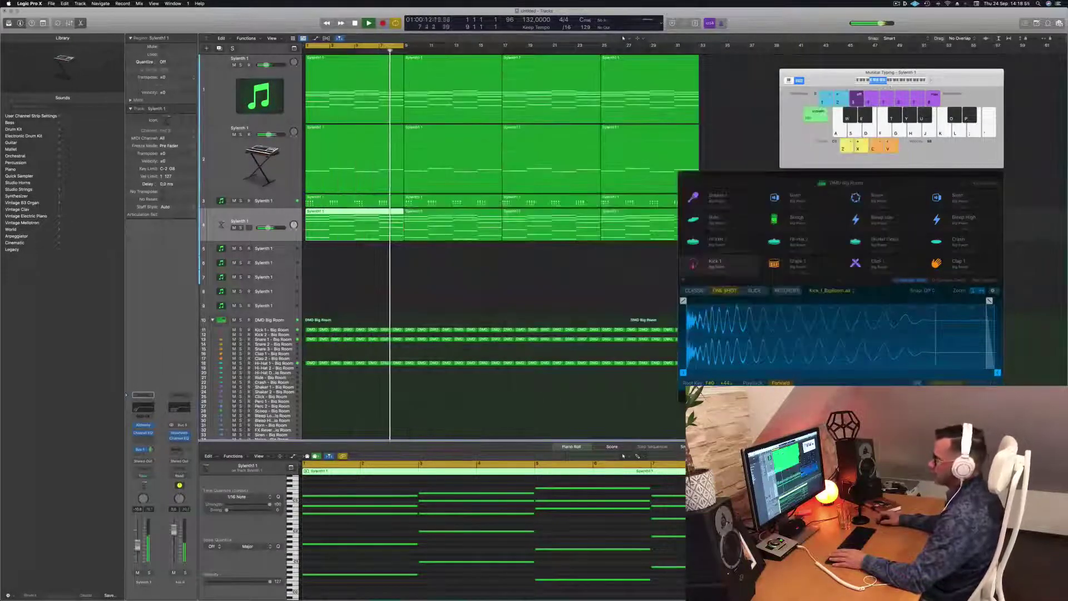
- Insert a stereo Compressor on Aux 5 and set its side chain source to the Kick 1 - Big Room instrument
click(183, 444)
mouse_move(195, 468)
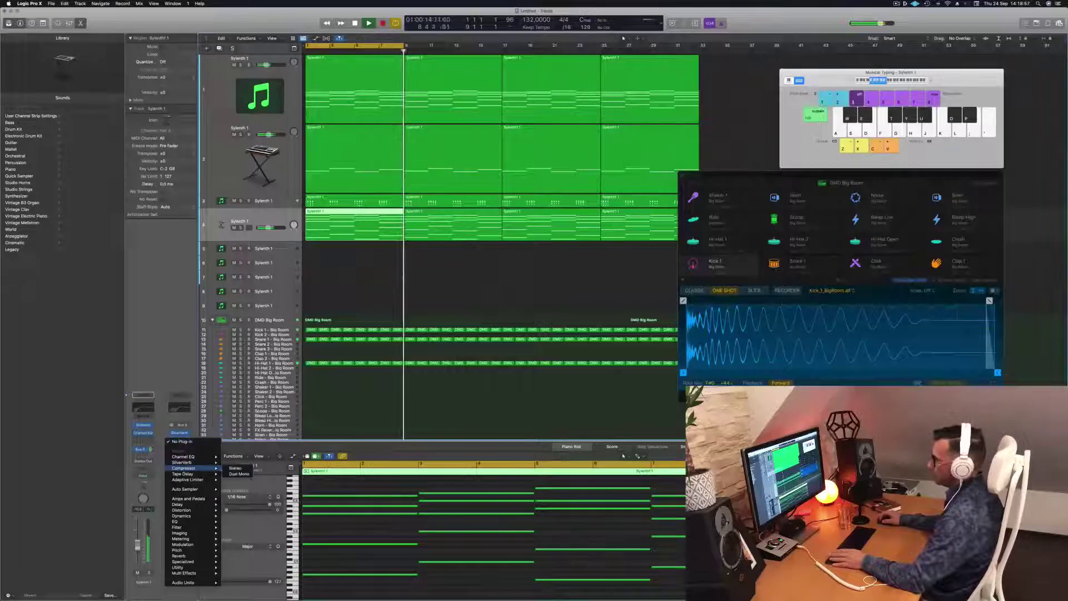
click(235, 467)
click(625, 99)
mouse_move(628, 117)
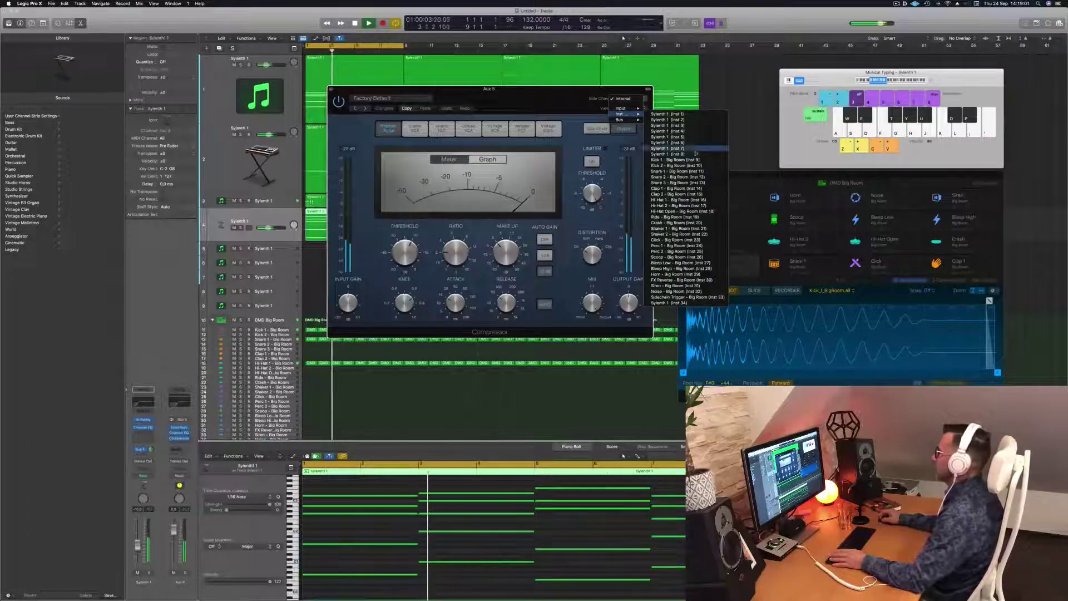
click(673, 160)
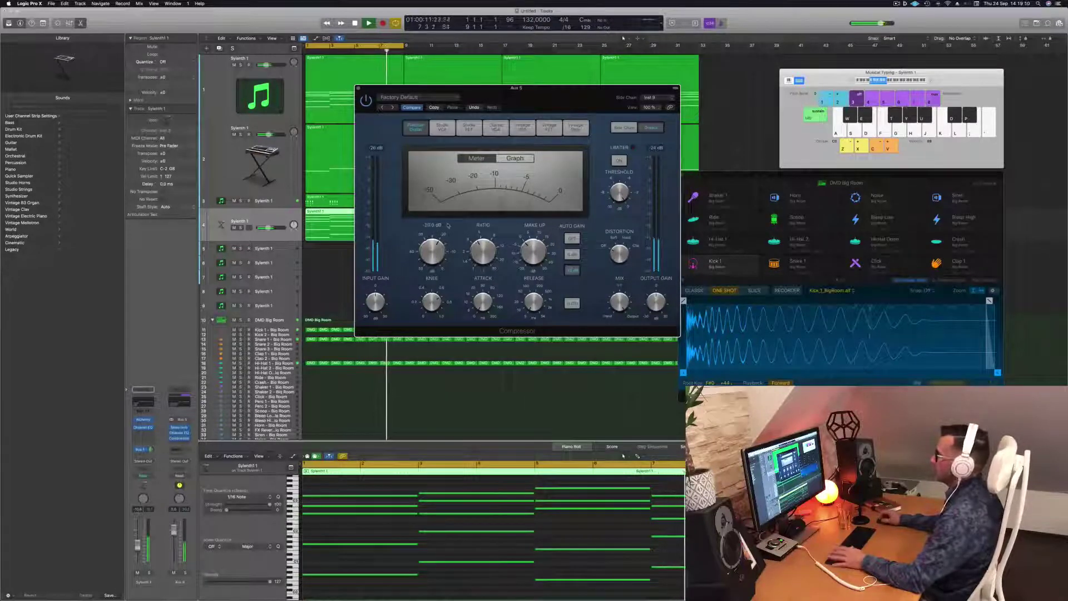
- Lower the Aux 5 compressor's threshold while the loop plays, and close the compressor and drum instrument windows
drag(566, 91, 558, 99)
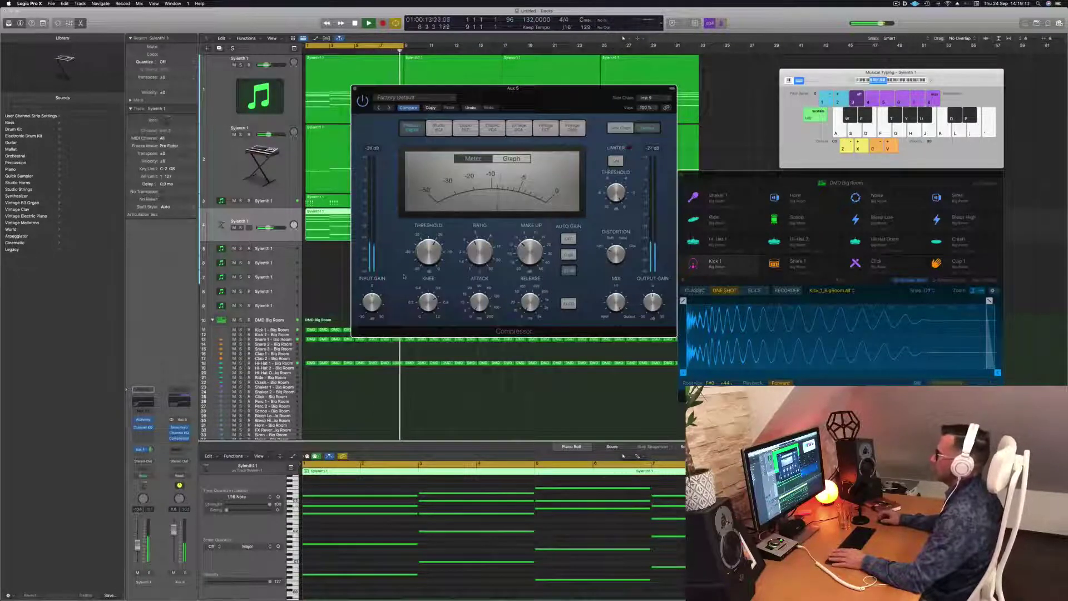
drag(428, 256, 429, 283)
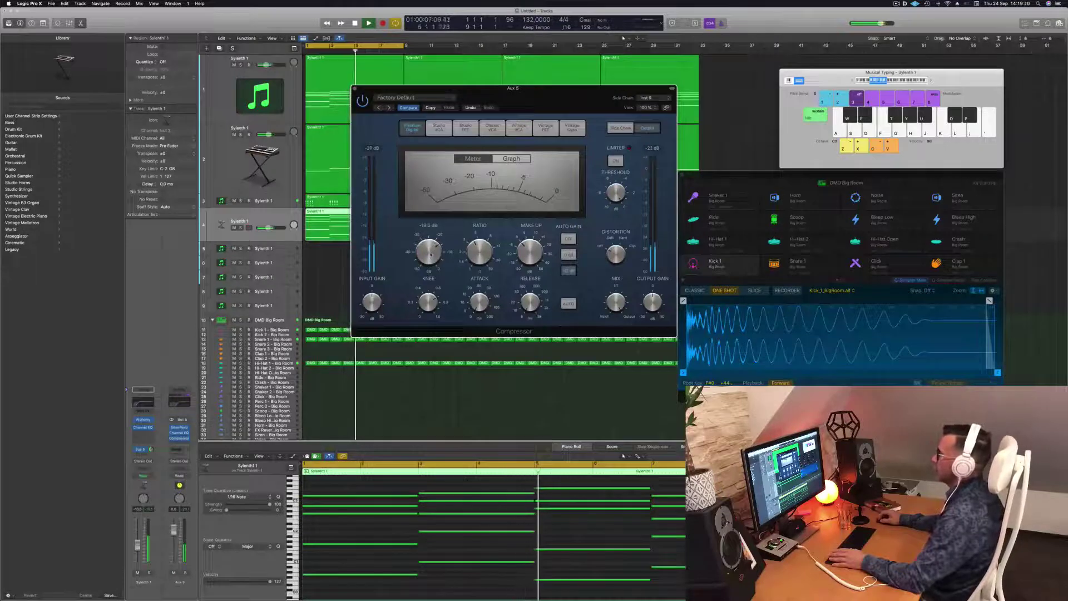
key(Return)
key(space)
key(super+w)
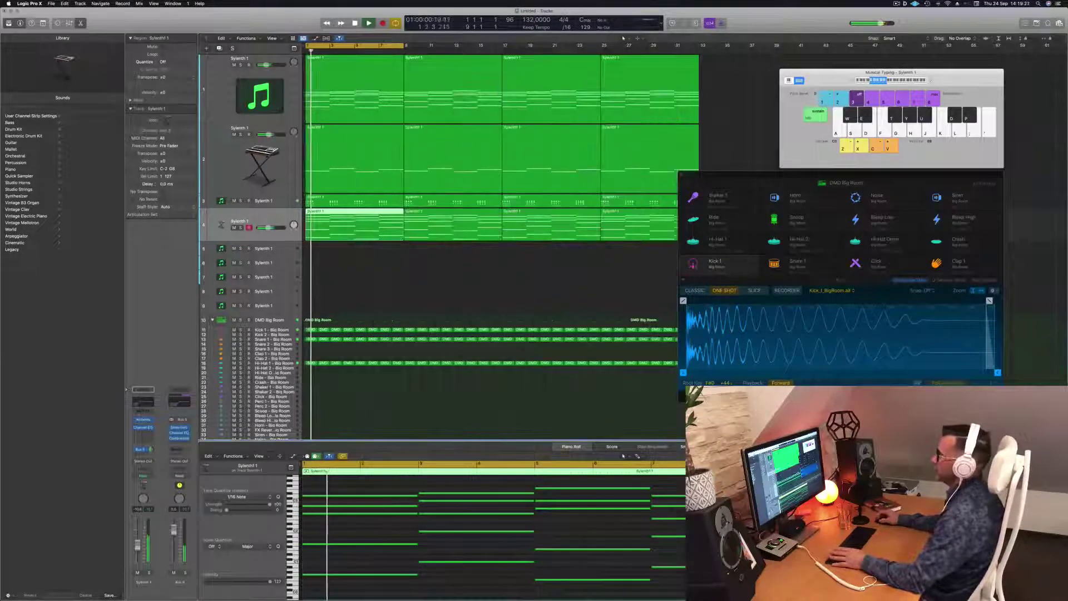
click(389, 281)
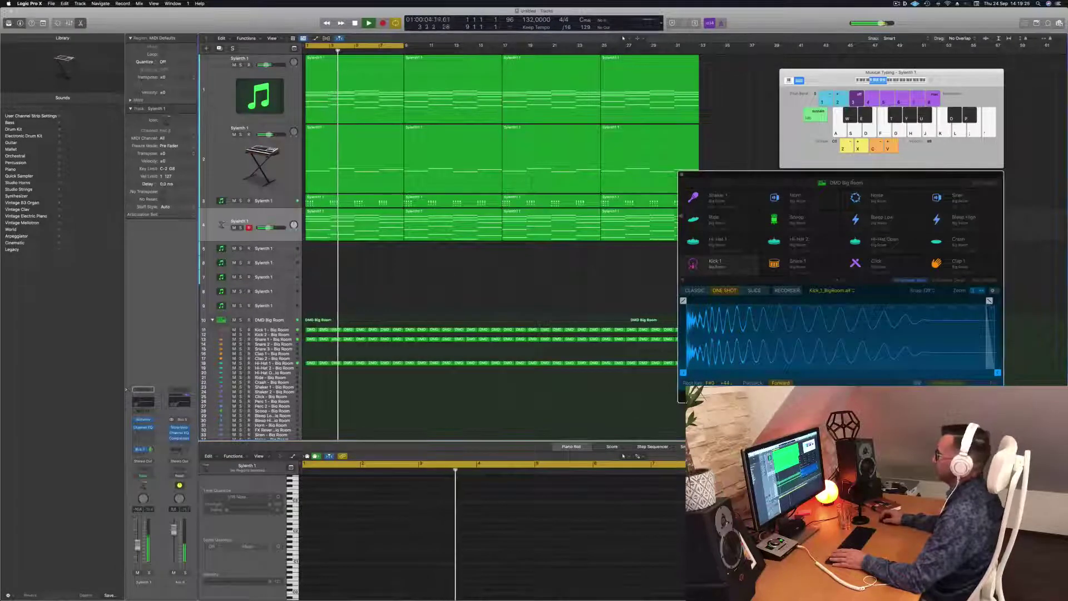
key(super+w)
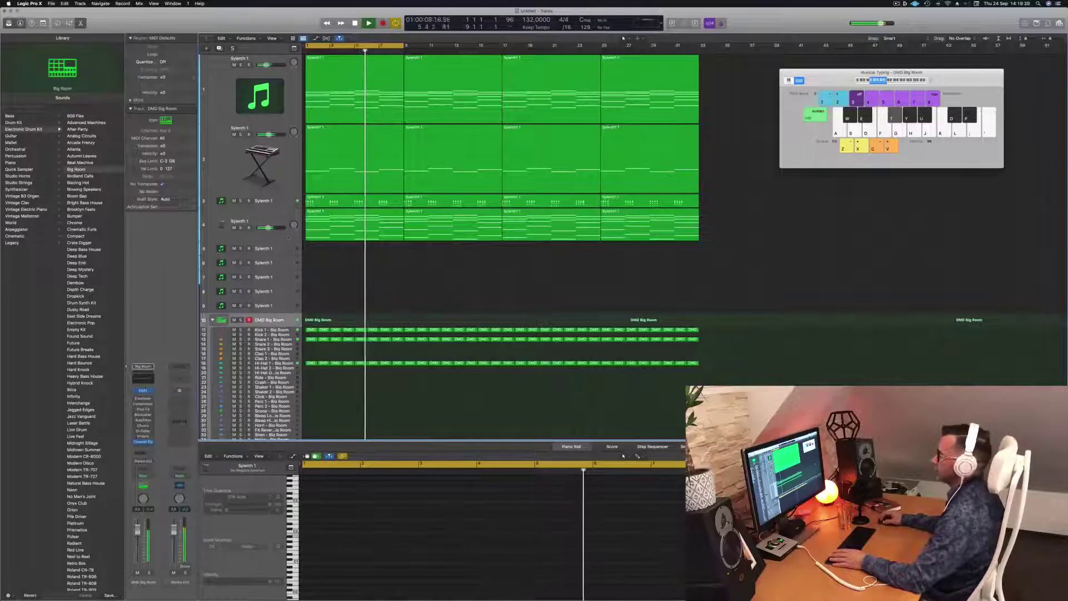
- Duplicate the third track with its settings, move the copy below the fourth track, and enlarge its row
click(289, 211)
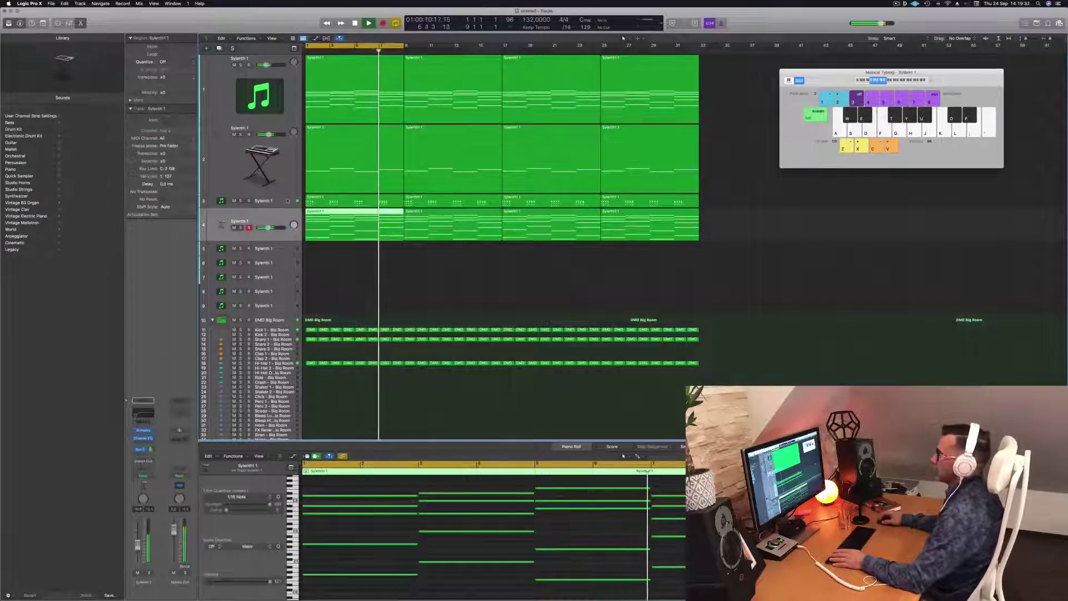
click(289, 204)
key(super+d)
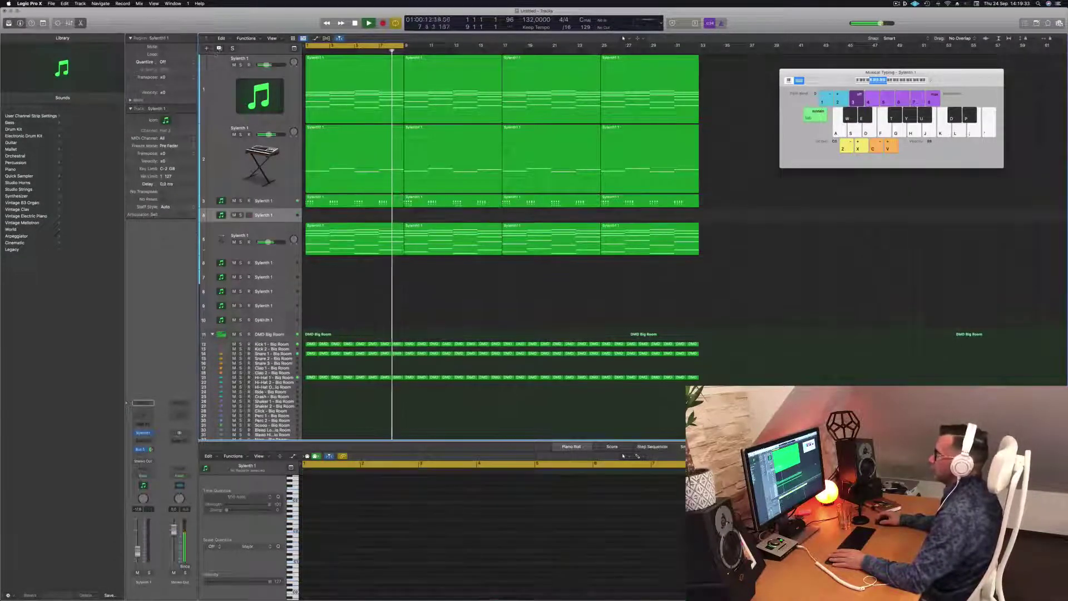
drag(285, 219, 286, 263)
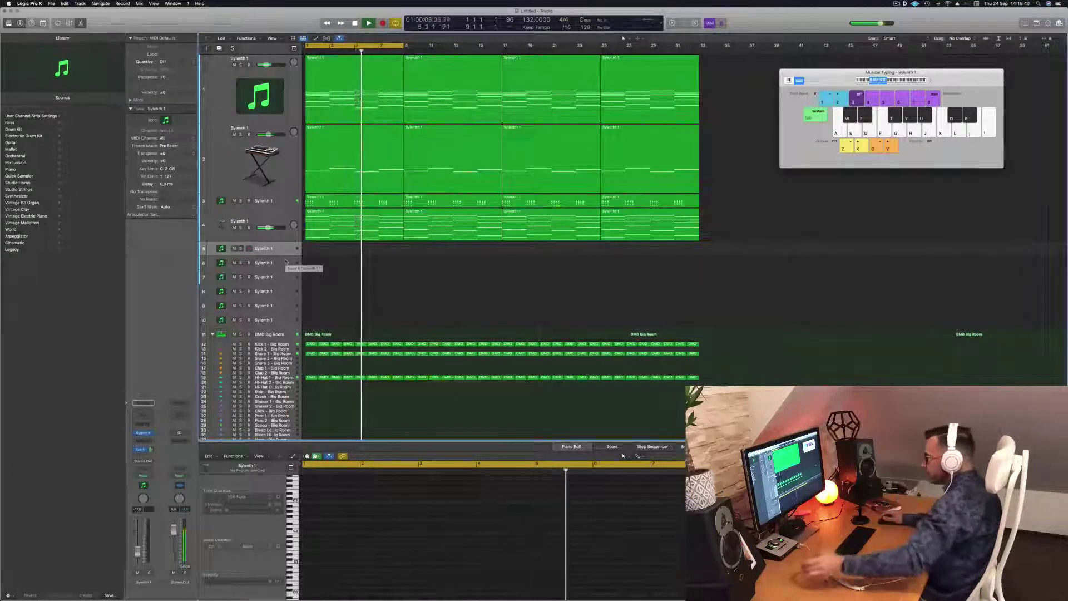
drag(286, 255, 286, 290)
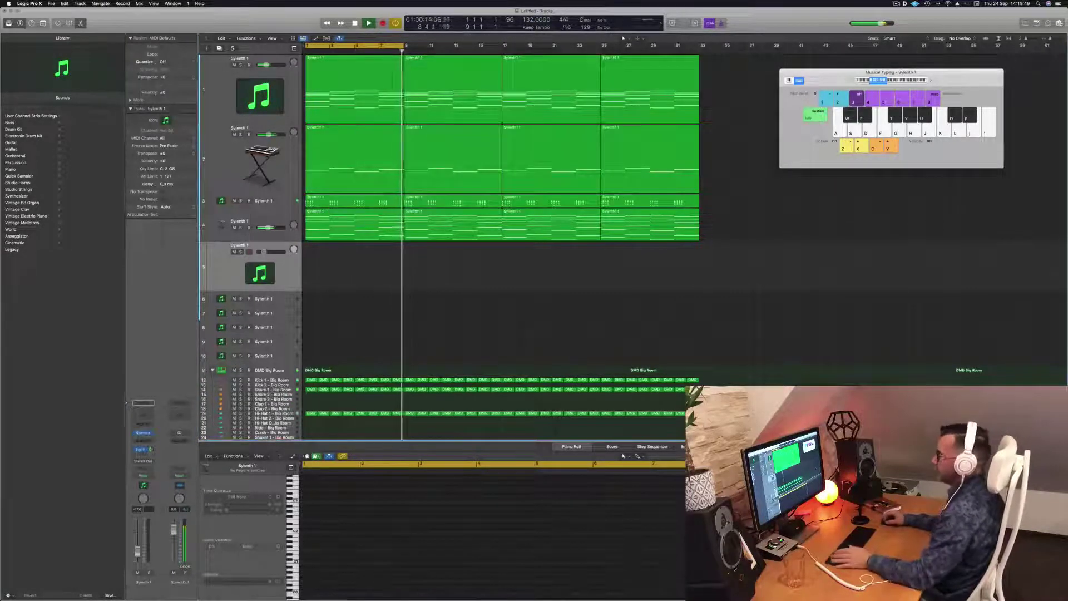
- Open Sylenth1 on the new fifth track and shift the Musical Typing keyboard range one octave up
click(143, 432)
drag(540, 89, 806, 194)
click(930, 82)
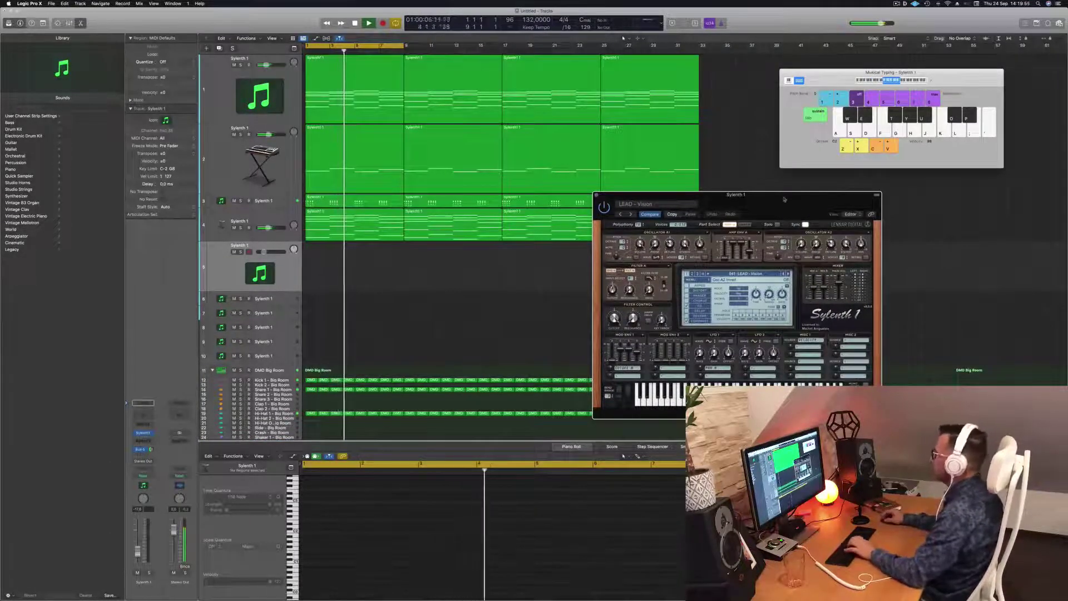
drag(785, 199, 648, 146)
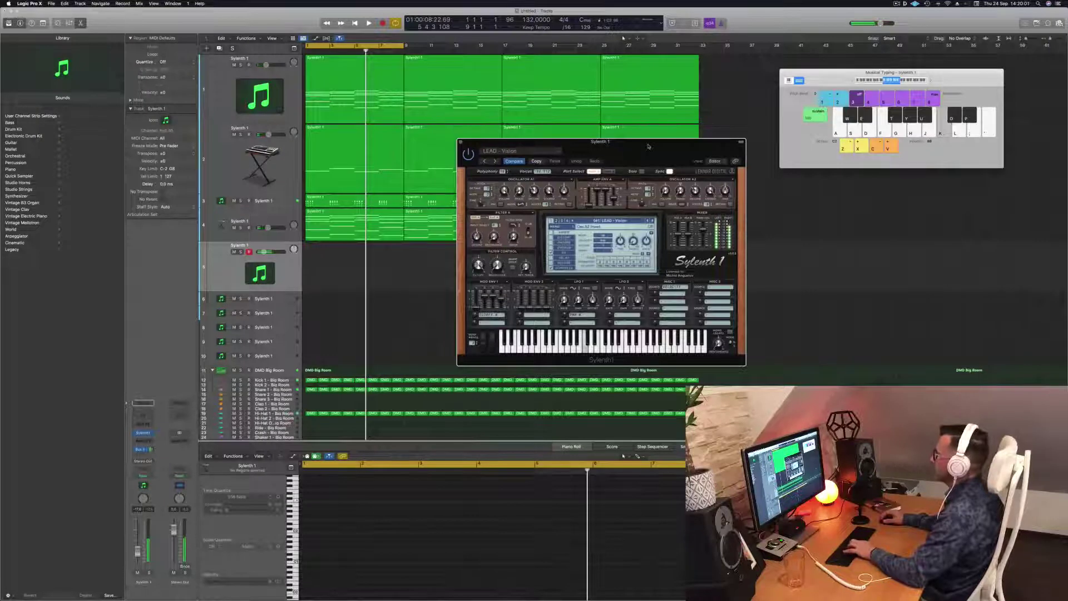
- Audition the lead sound over the loop while balancing the fifth track's volume, hide the inspector, and show the mixer
key(space)
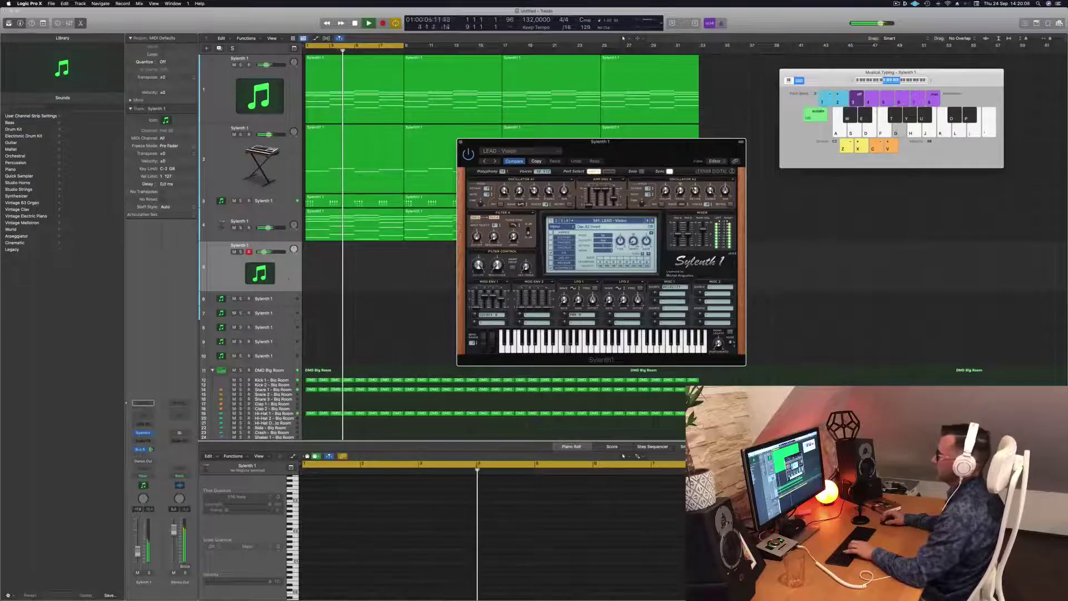
drag(264, 252, 262, 252)
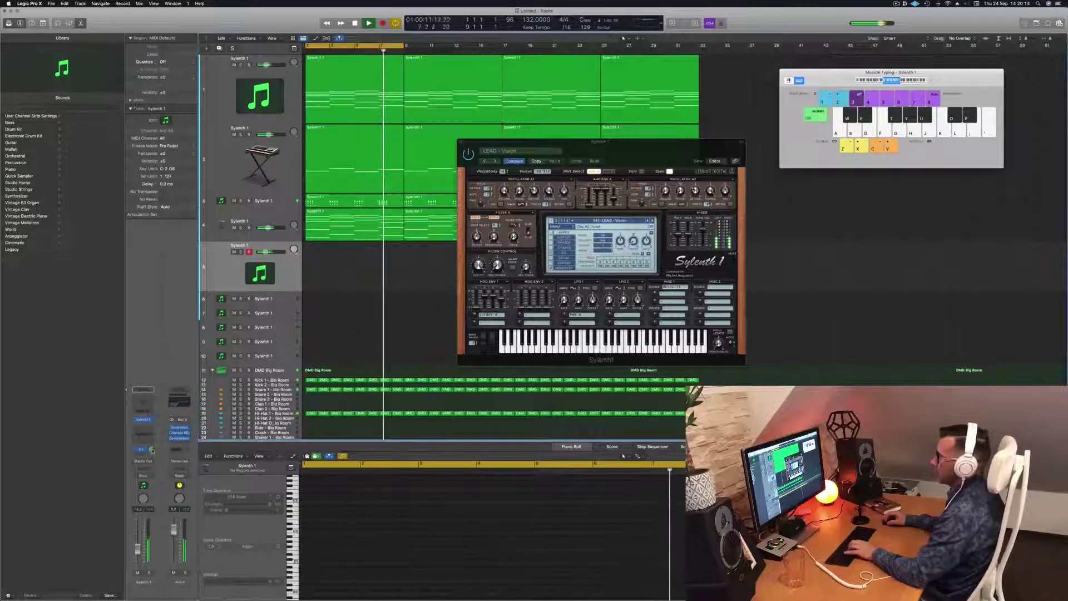
key(j)
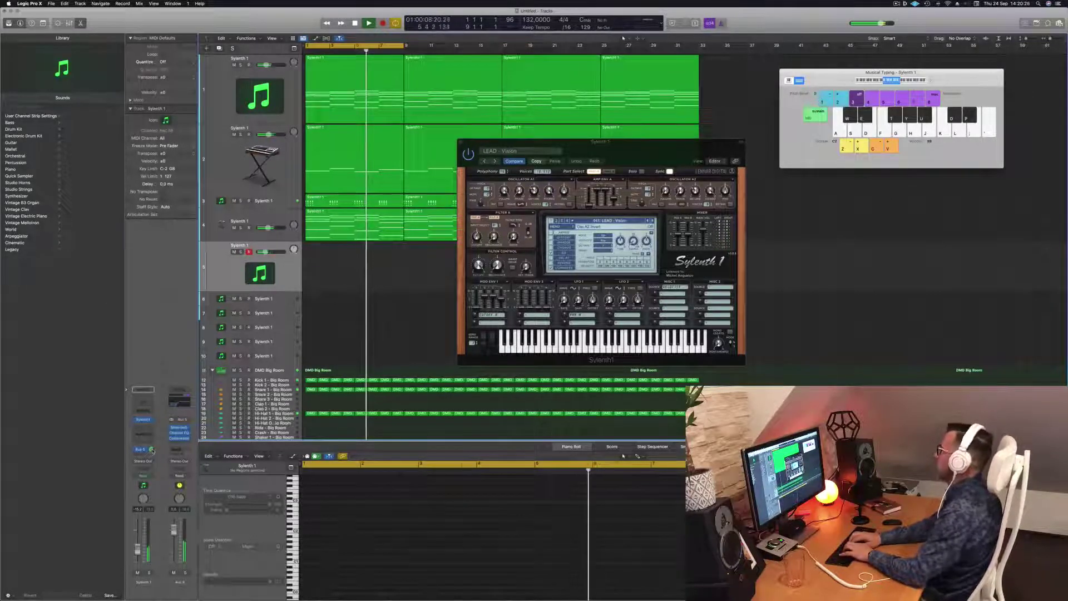
key(i)
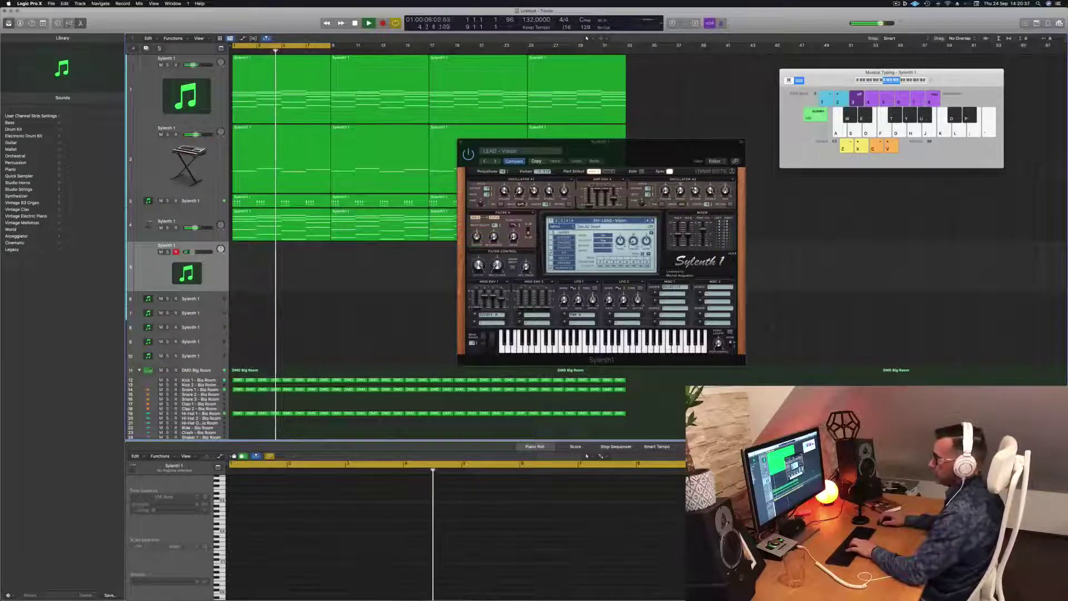
key(x)
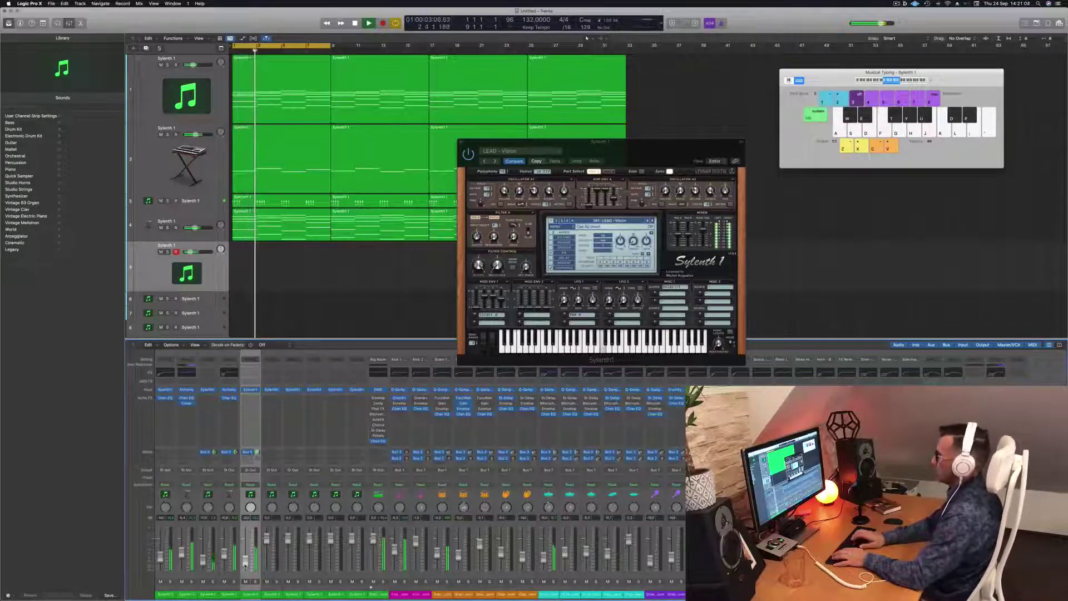
- Record a one-bar lead phrase at bar 2 of the fifth track and delete the longer region after it
key(r)
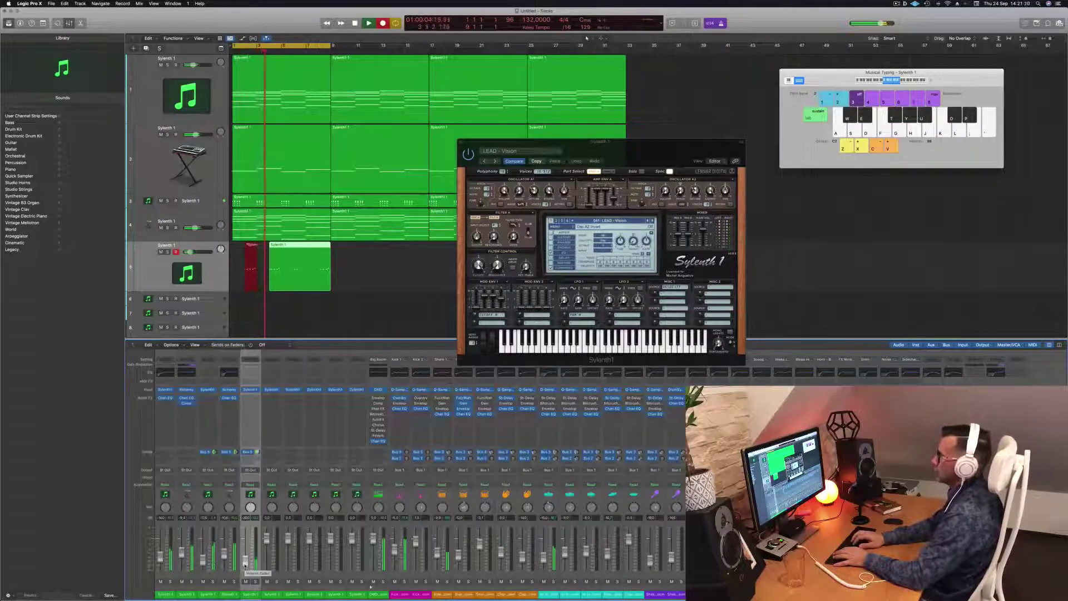
key(space)
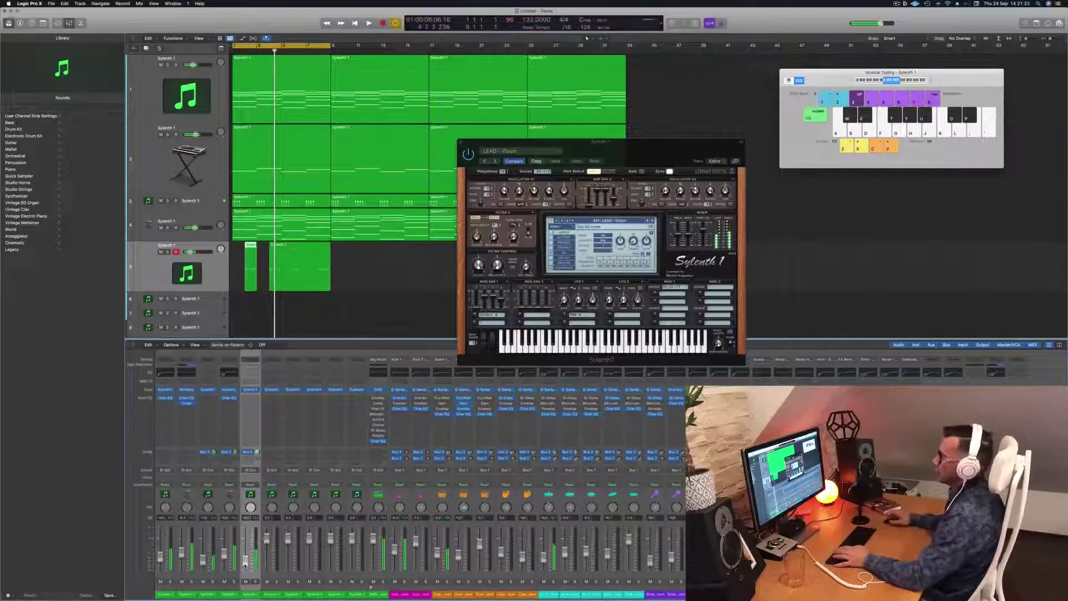
key(Delete)
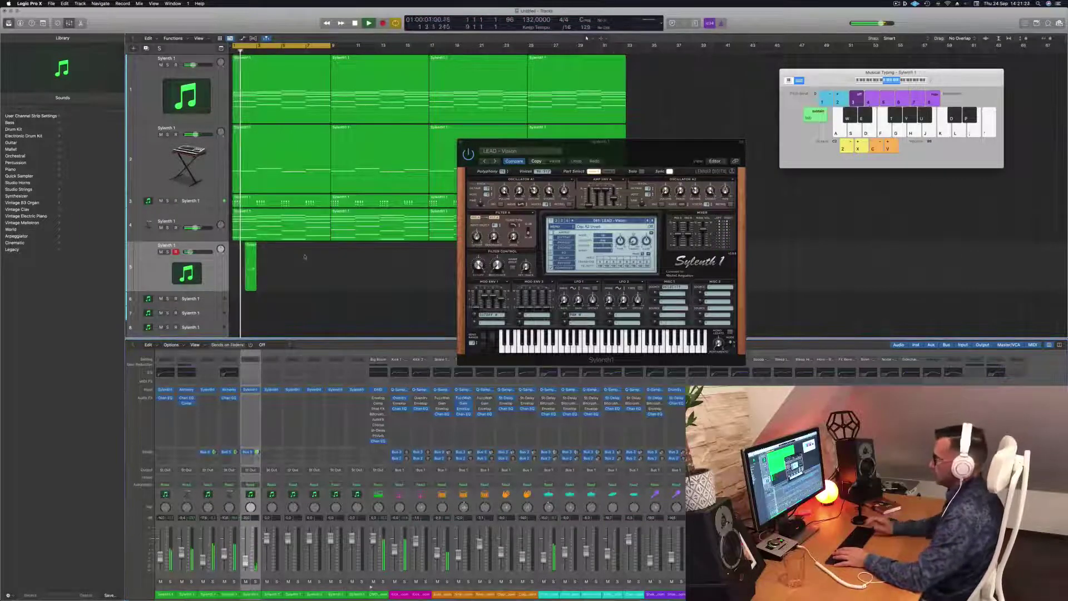
key(space)
- Review the recorded lead phrase in the Piano Roll and copy its region to bars 4, 6 and 8
double_click(250, 245)
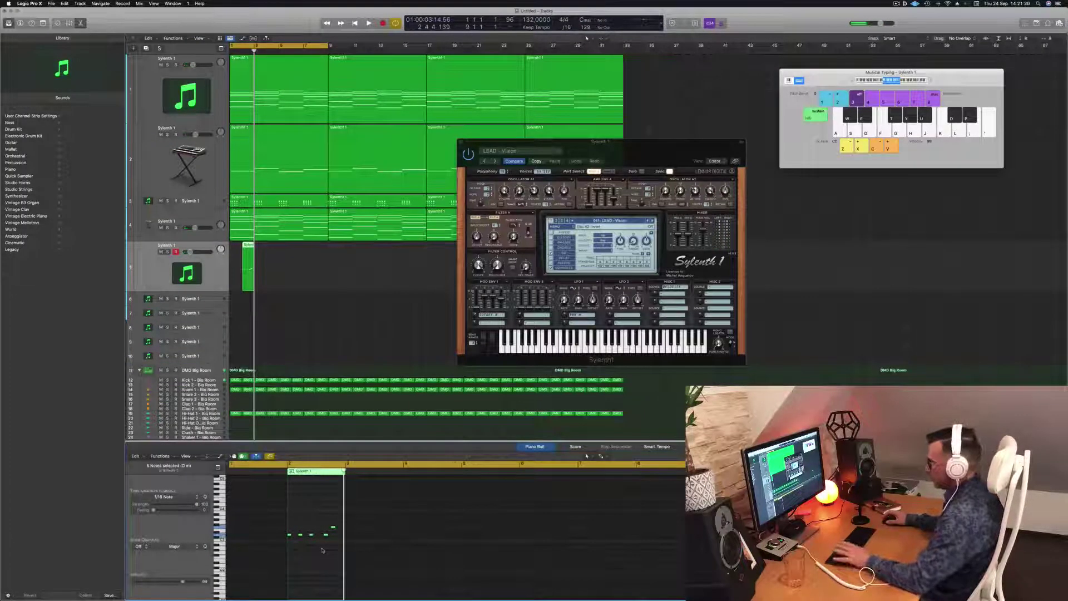
key(space)
scroll(335, 324, right, 5)
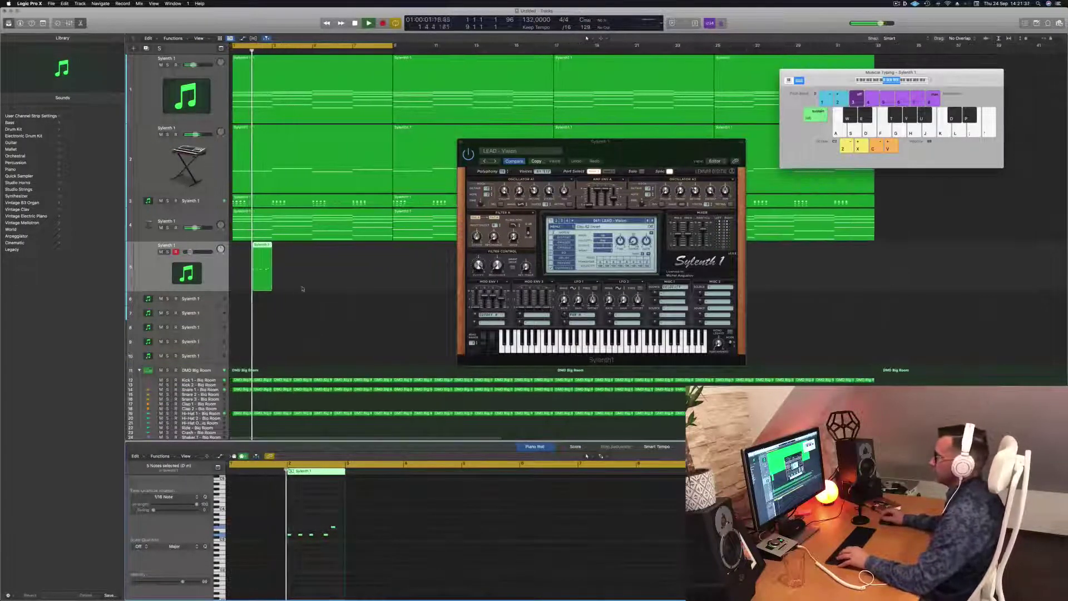
drag(681, 148, 808, 125)
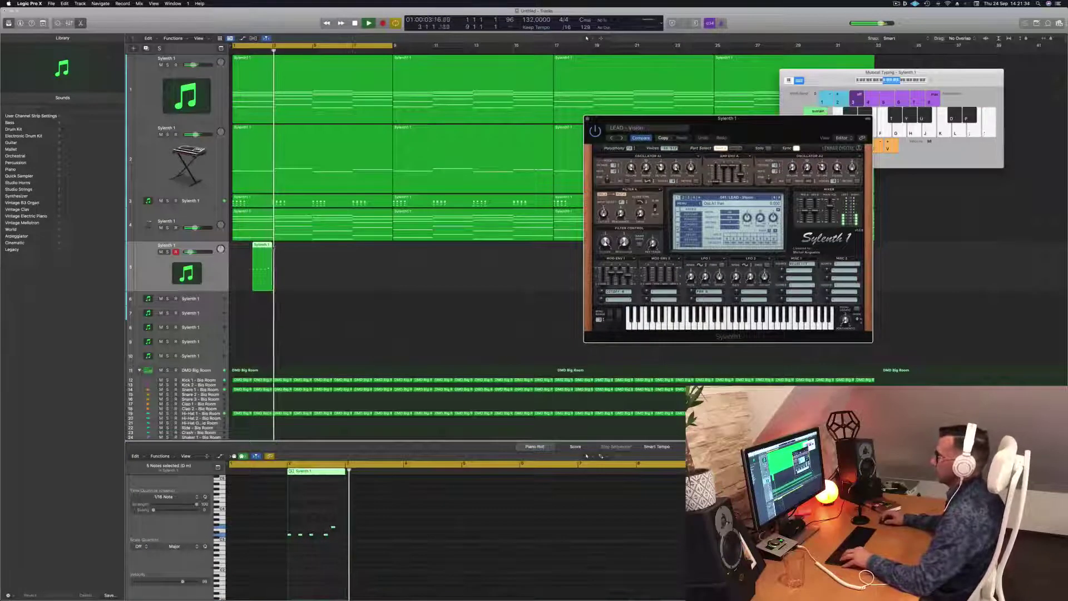
drag(264, 257, 304, 257)
drag(378, 263, 346, 257)
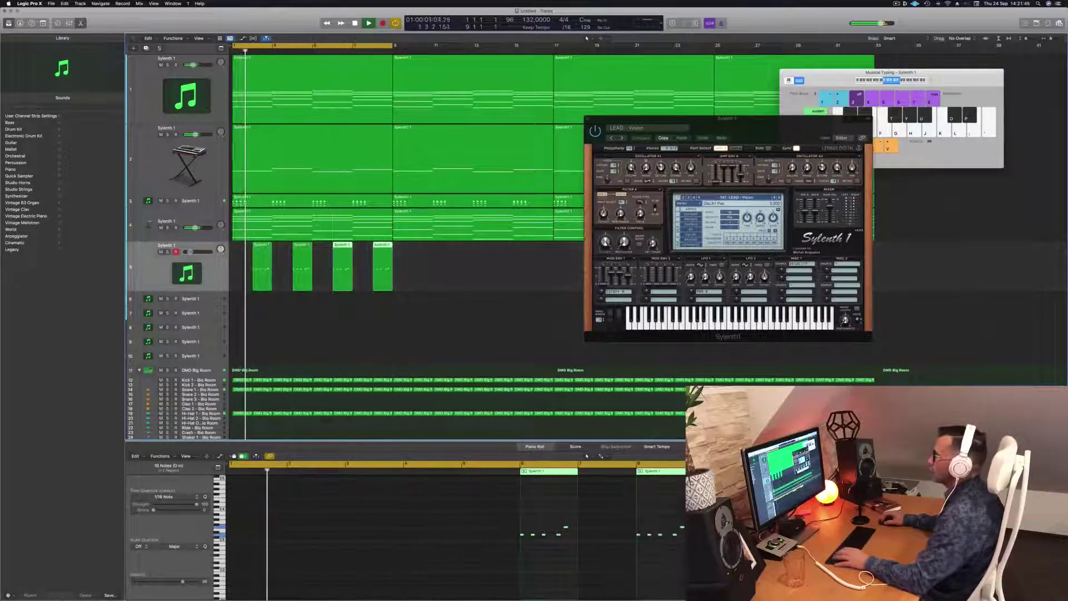
- Select all lead regions, adjust the fifth track's volume, and move the Sylenth1 window clear of the Musical Typing keyboard
click(204, 263)
drag(190, 251, 191, 252)
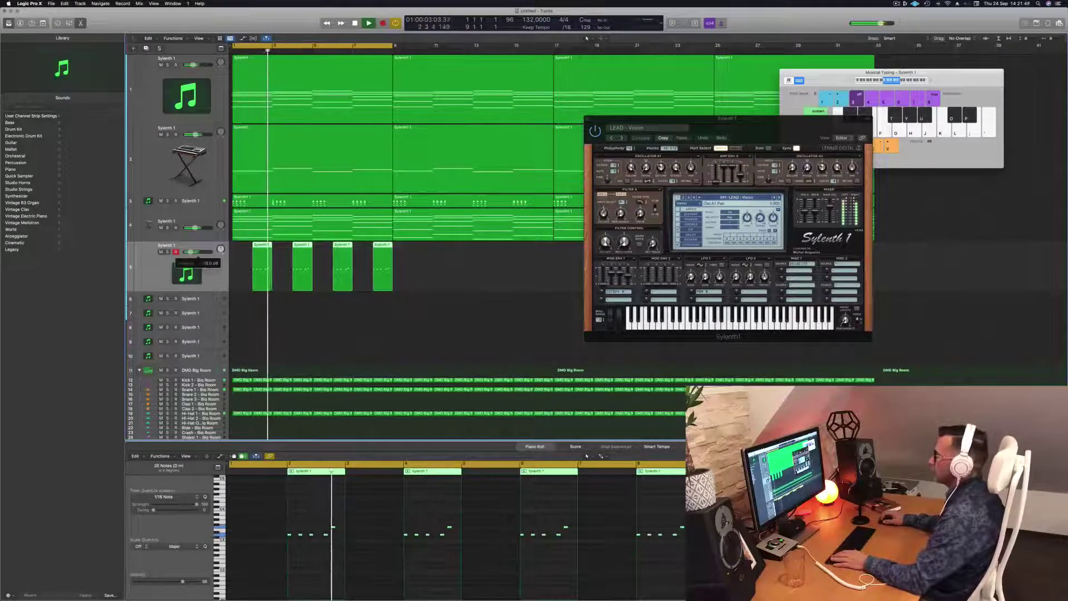
drag(793, 122, 681, 69)
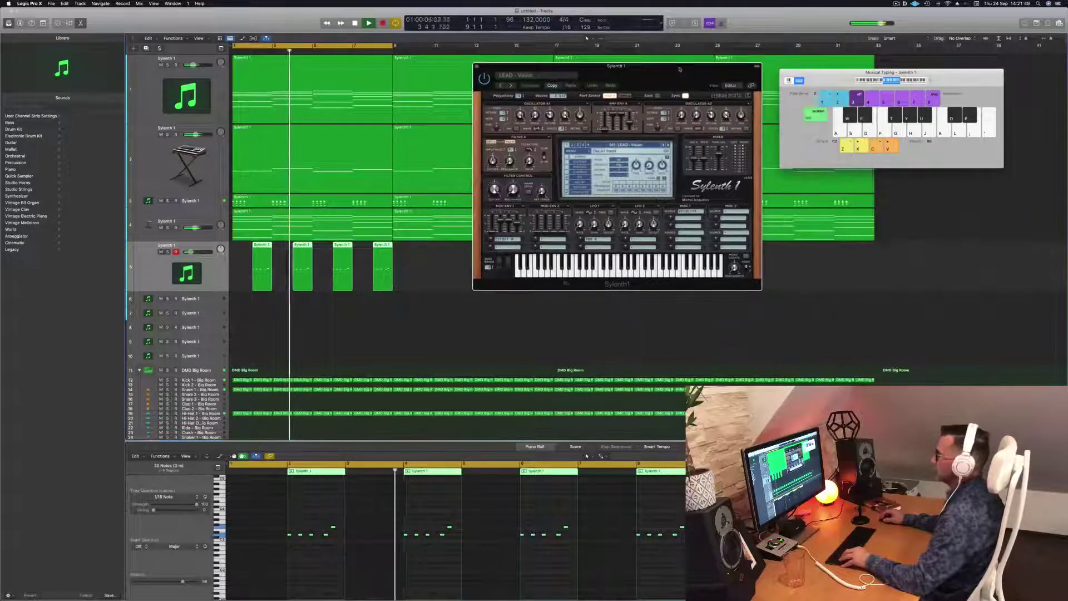
click(877, 208)
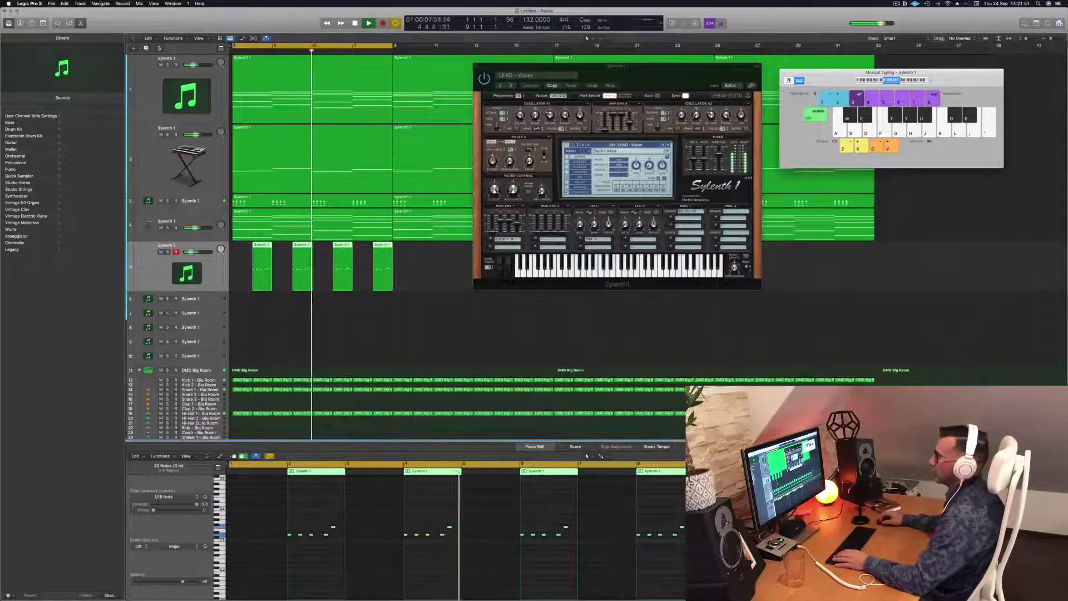
- Close the Piano Roll and show the mixer, the toolbar and the inspector with the fifth track's channel strip
click(57, 23)
click(57, 24)
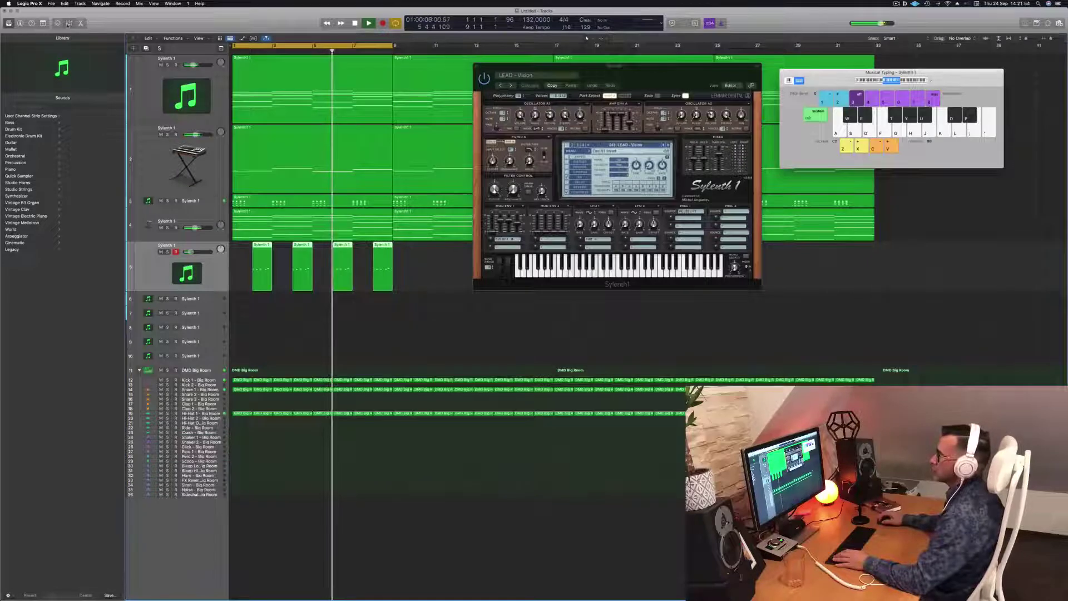
click(69, 23)
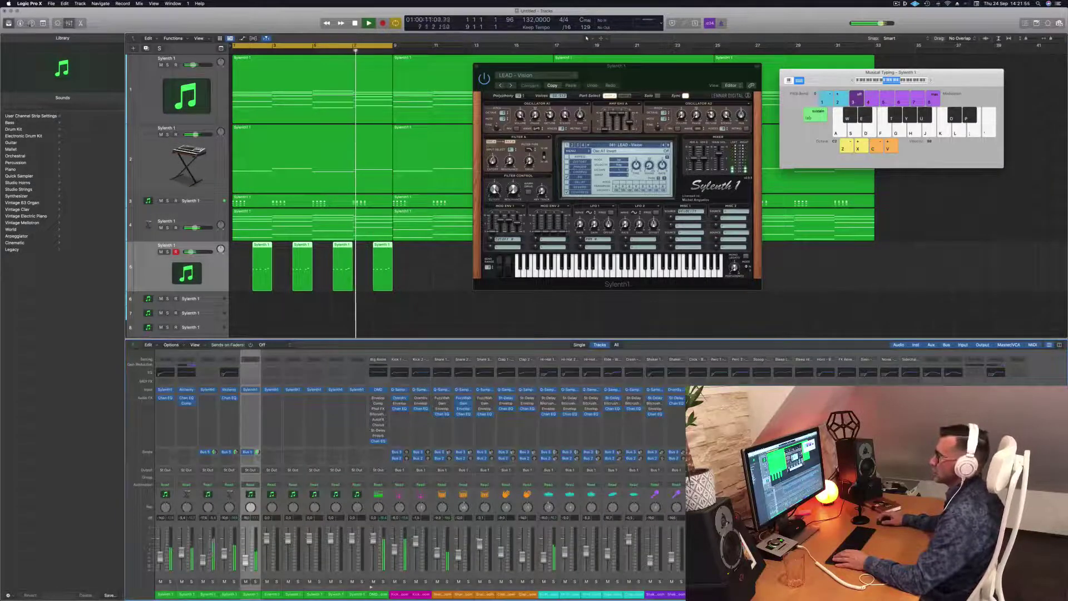
click(43, 23)
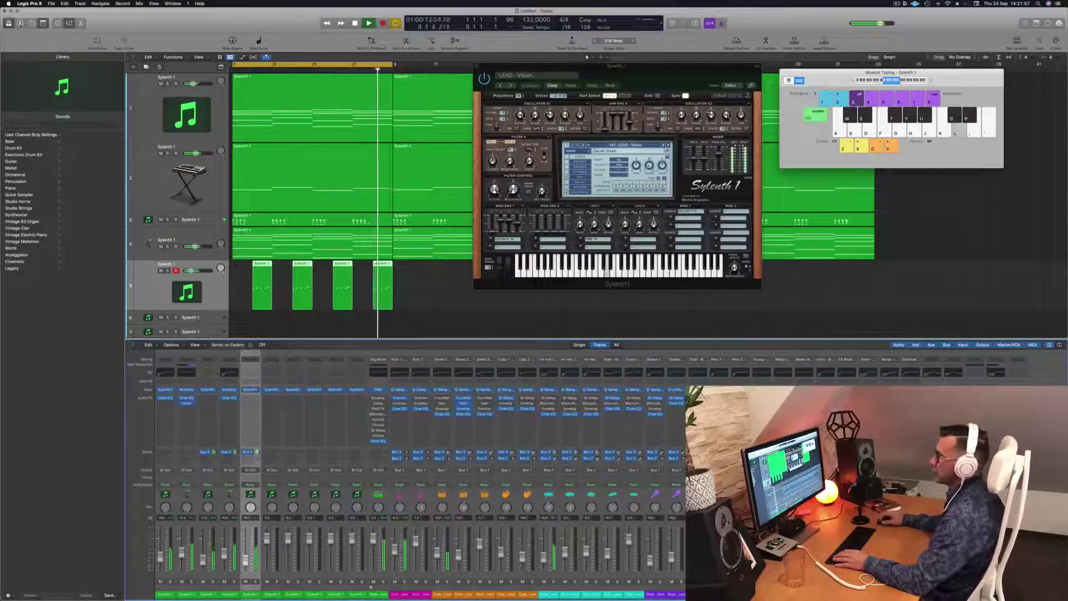
click(19, 23)
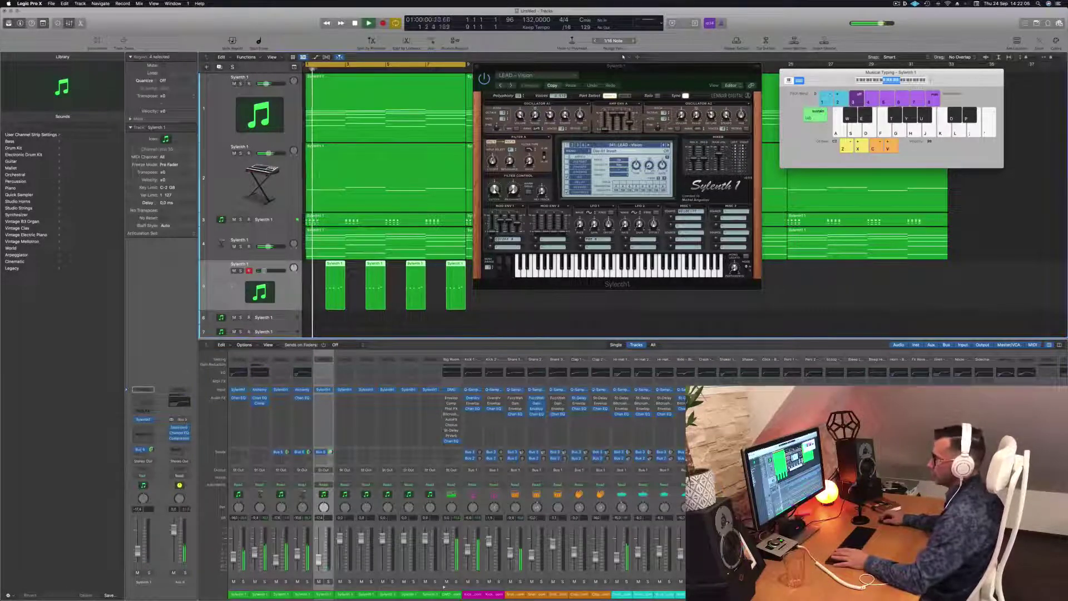
- Insert a stereo Compressor on the fifth track and assign a side-chain source to it
click(143, 430)
mouse_move(160, 442)
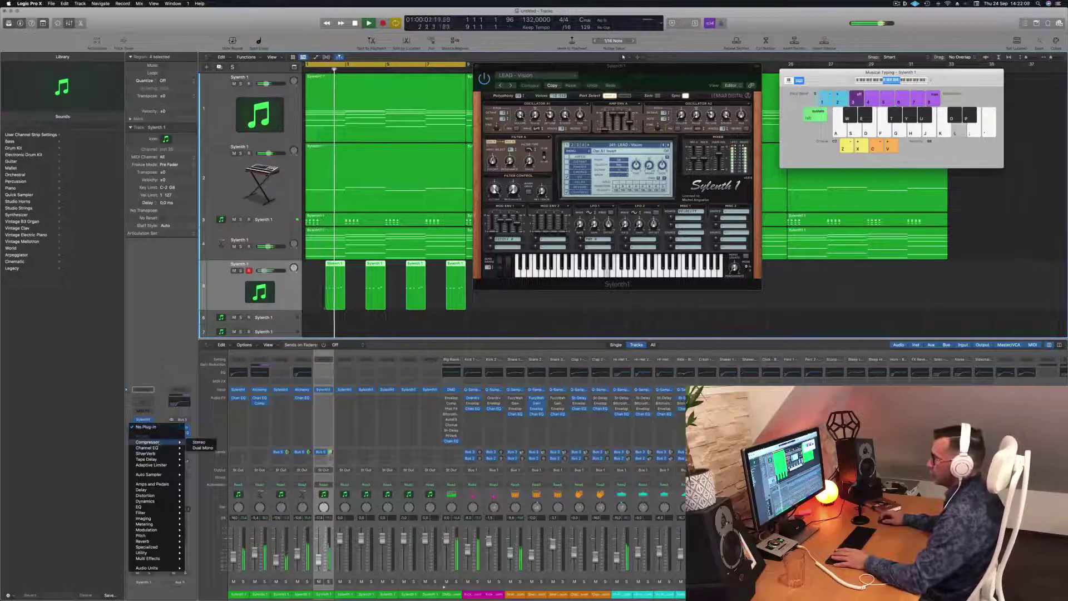
click(198, 442)
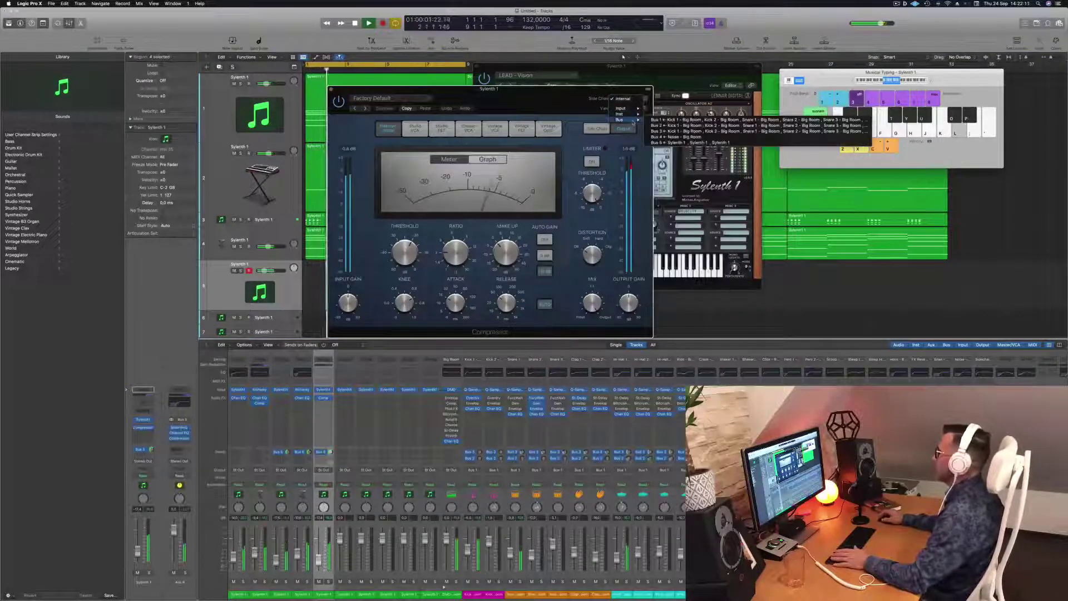
mouse_move(634, 114)
click(673, 159)
drag(554, 97, 611, 149)
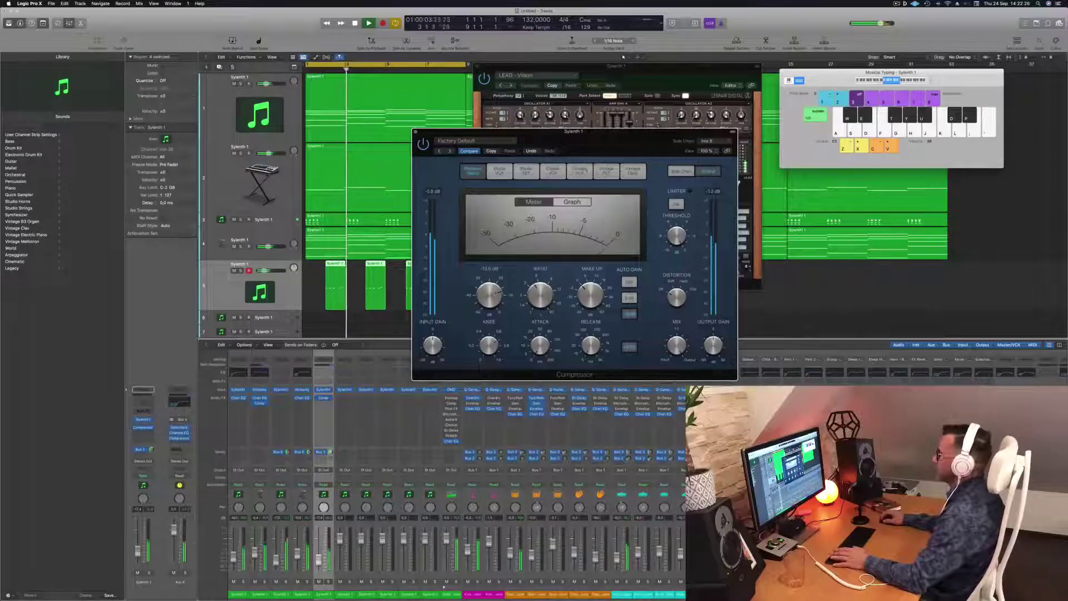
- Audition the lead through the Compressor from the loop start and close the Compressor window
key(space)
key(space)
drag(573, 131, 555, 133)
click(398, 135)
key(space)
key(space)
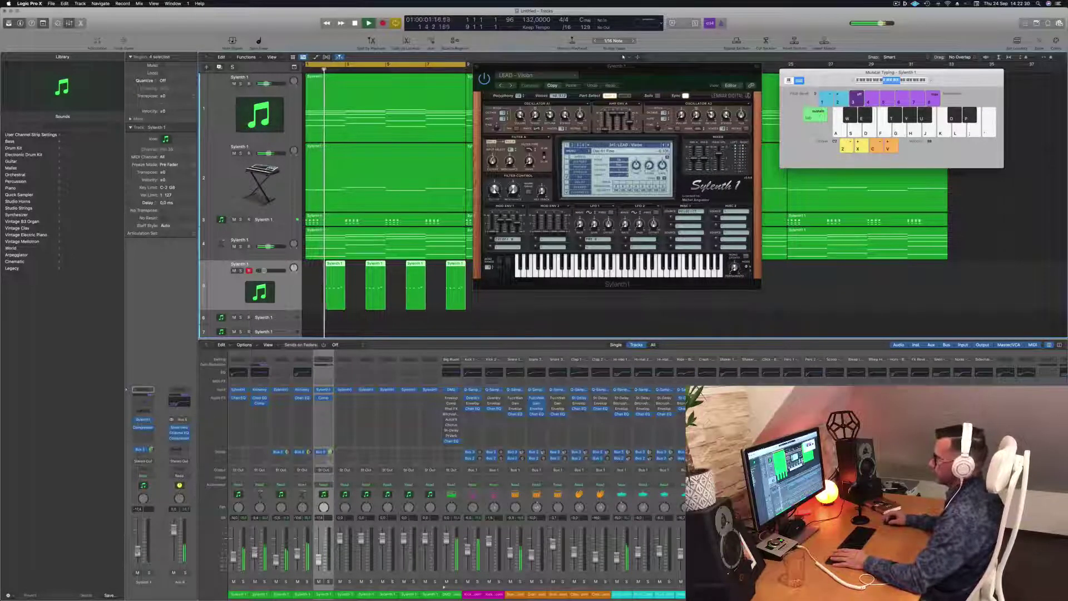
- Copy the four lead regions repeatedly along the fifth track until they fill the arrangement up to bar 33
drag(644, 72, 917, 96)
scroll(490, 275, left, 3)
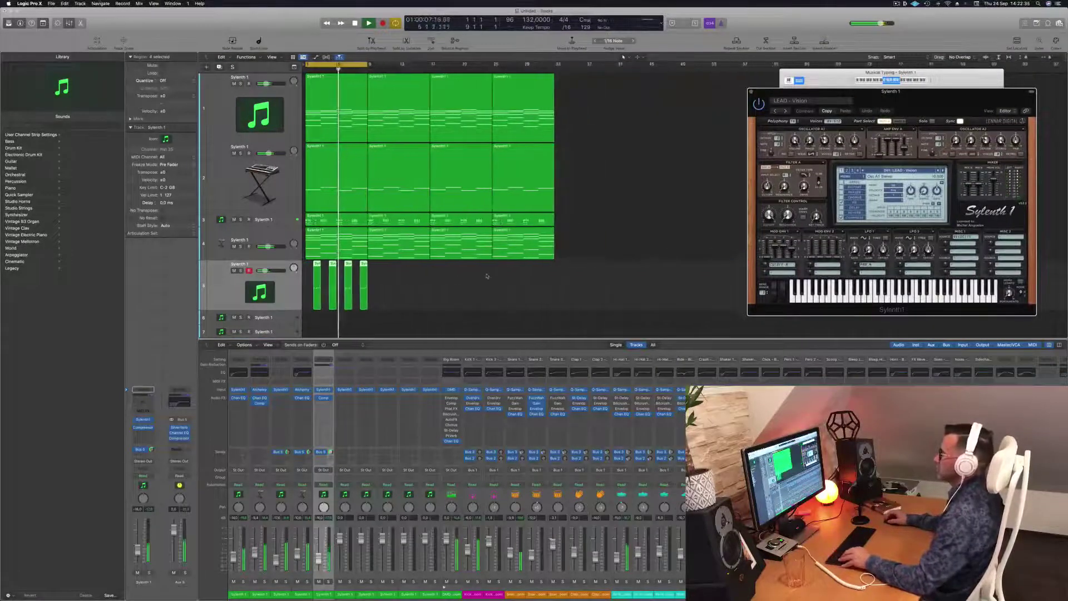
click(316, 264)
drag(317, 265, 431, 280)
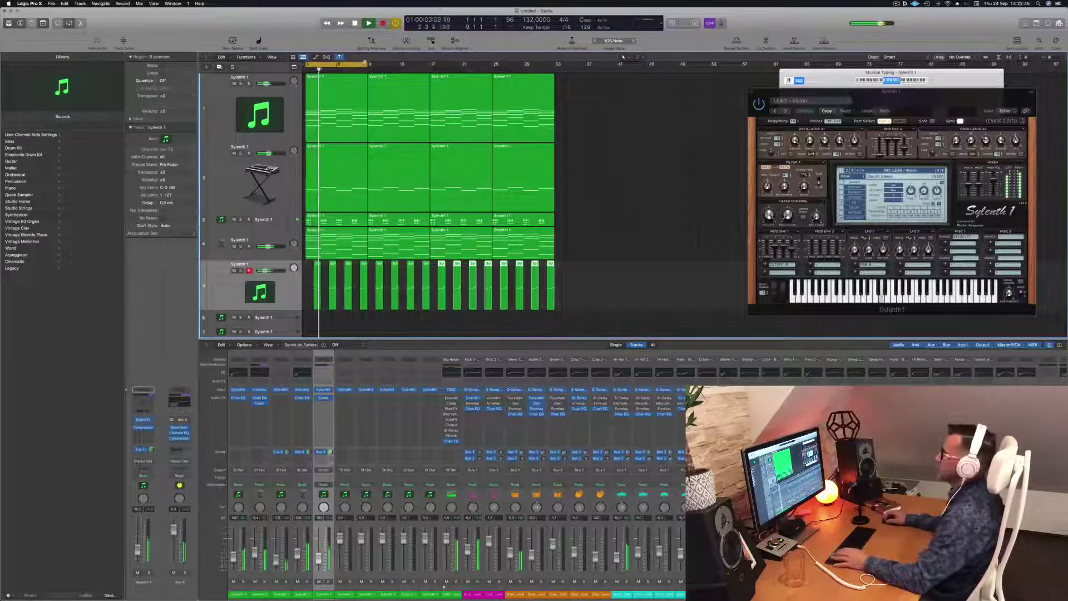
- Extend the cycle range to bar 33, select all lead regions on the fifth track, and restart playback
drag(368, 64, 554, 74)
drag(938, 101, 673, 79)
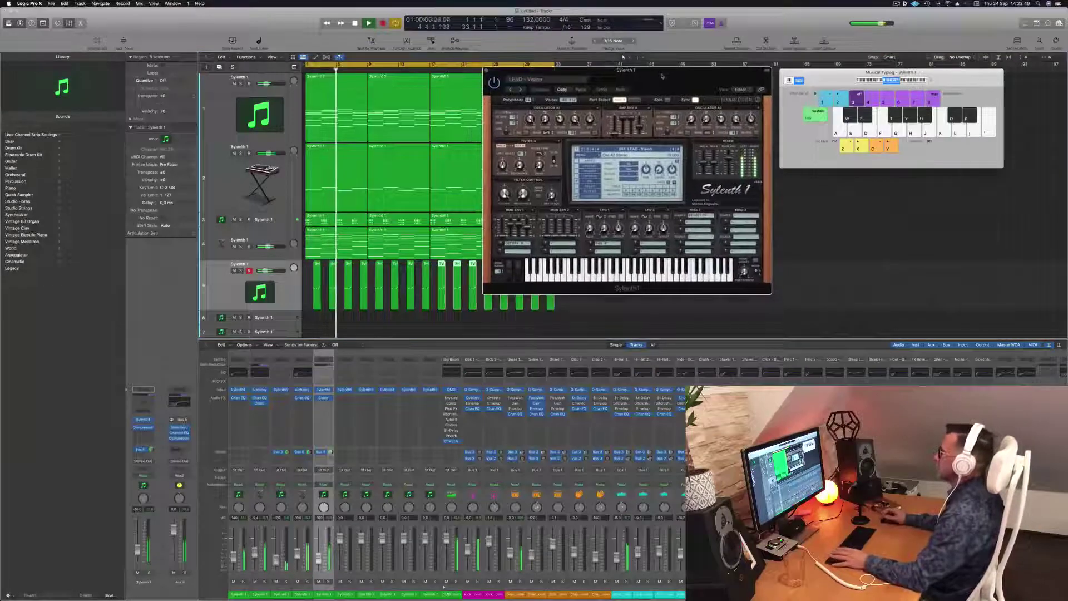
click(222, 287)
key(space)
key(space)
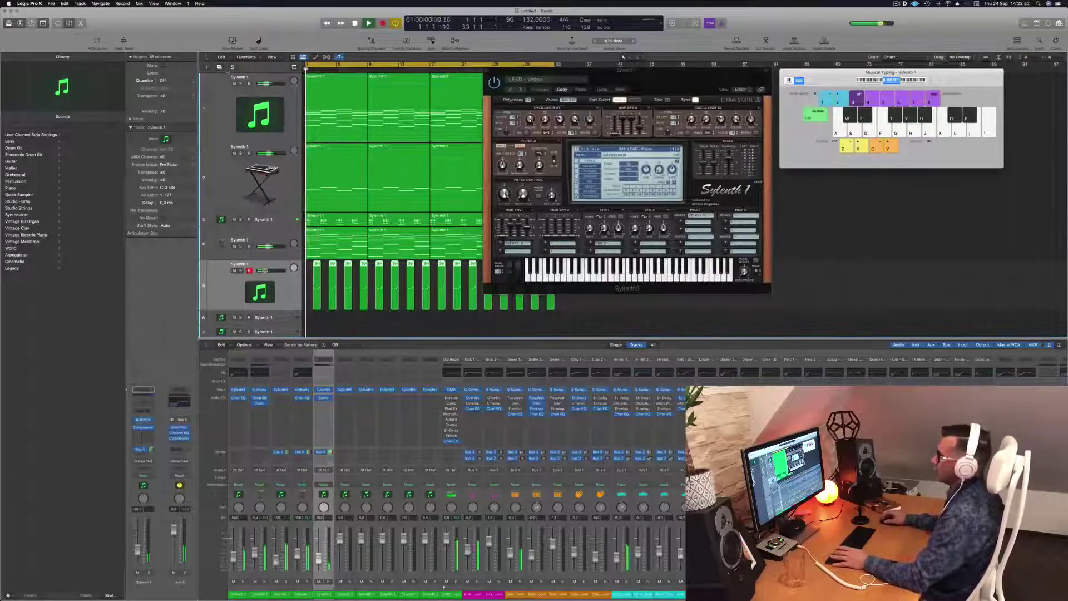
- Duplicate the fifth track with its settings, copy all lead regions onto the duplicate, and leave the copy muted
key(super+d)
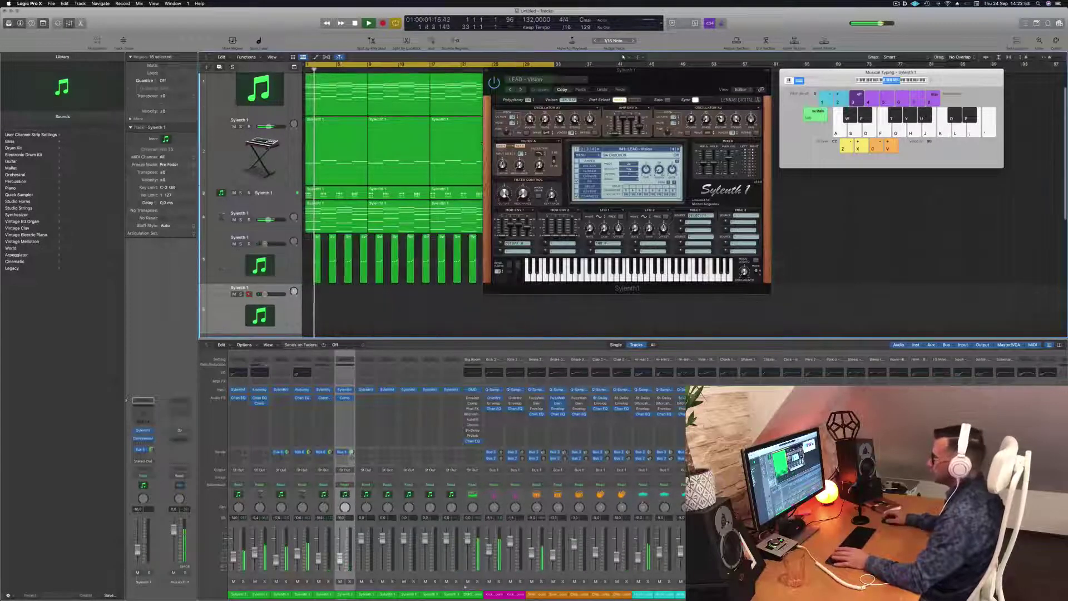
drag(597, 82, 839, 92)
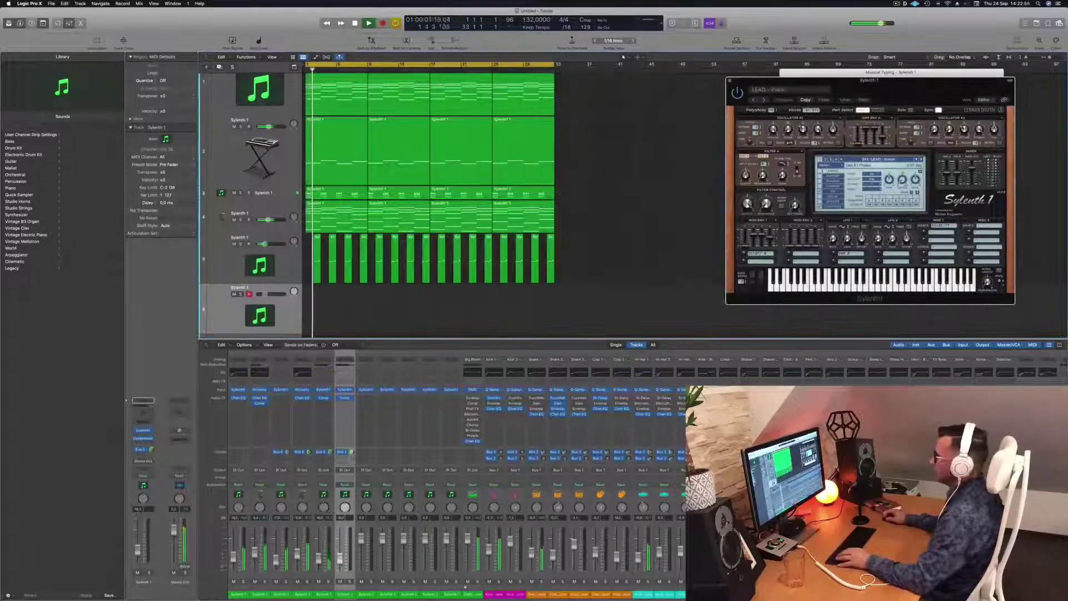
drag(563, 262, 316, 295)
click(233, 294)
click(224, 264)
key(Return)
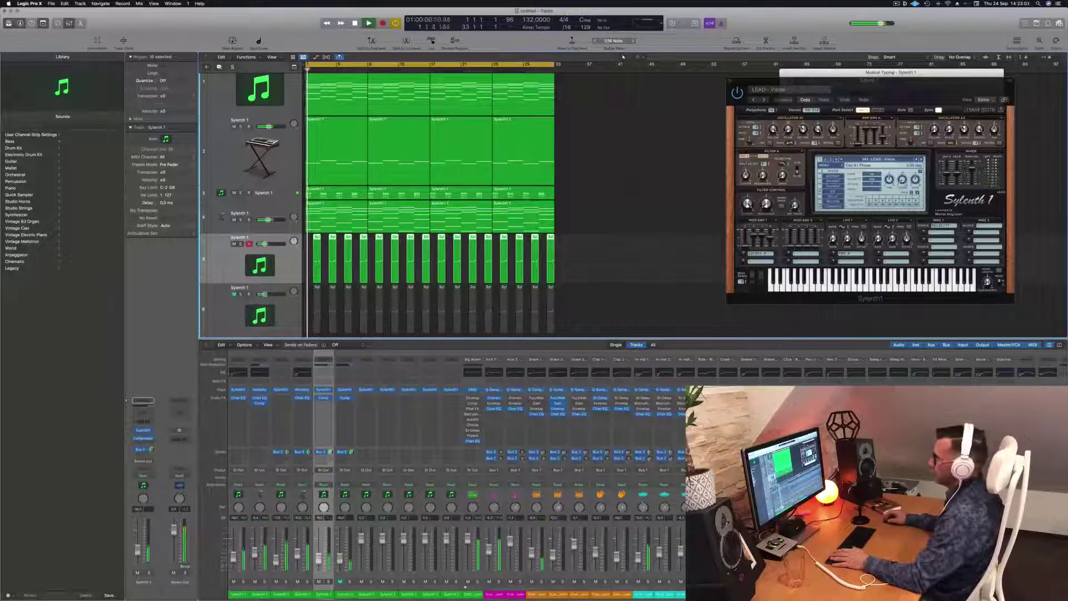
- Open Sylenth1 on the fifth track, load another LEAD preset from its list, and audition it with the loop
click(141, 430)
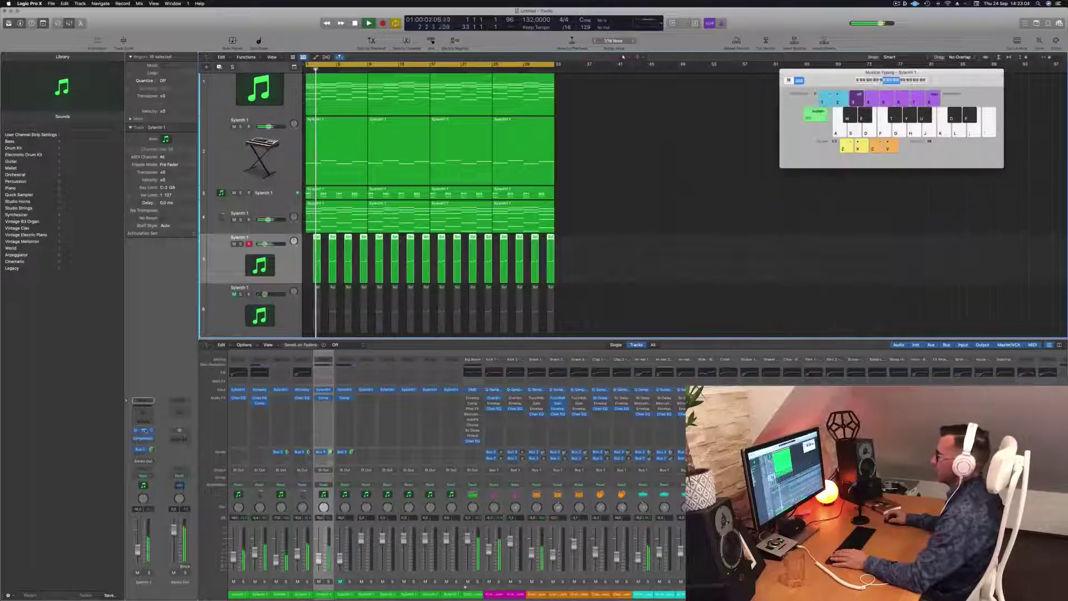
click(144, 430)
drag(871, 94, 617, 80)
click(624, 144)
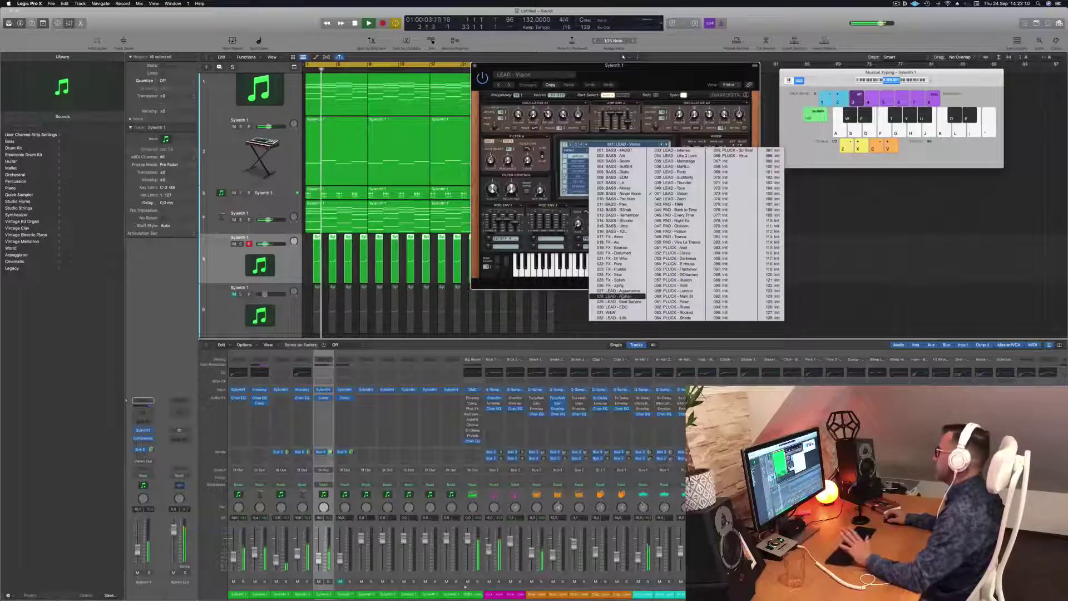
click(617, 291)
key(space)
drag(661, 70, 616, 70)
click(622, 144)
key(space)
key(space)
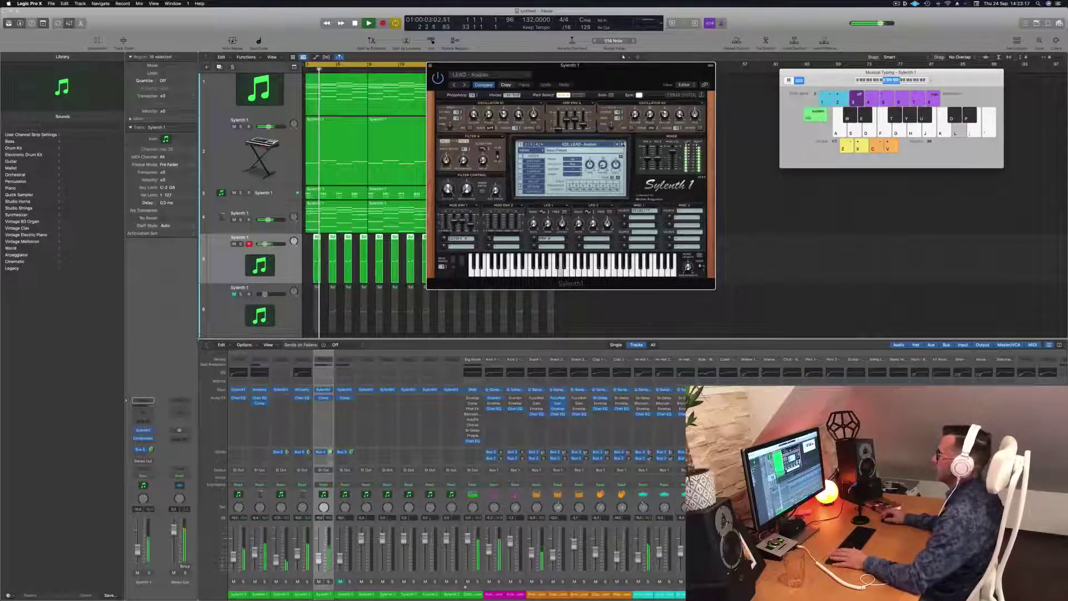
- Step through the remaining Sylenth1 LEAD presets, auditioning each over the looping arrangement
key(bracketright)
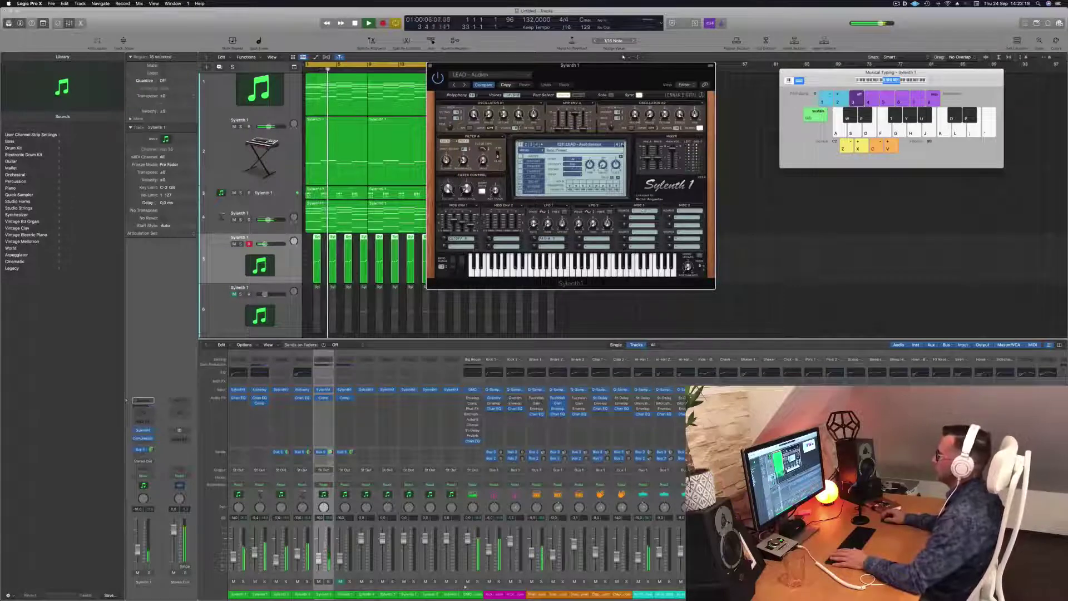
click(622, 144)
click(622, 145)
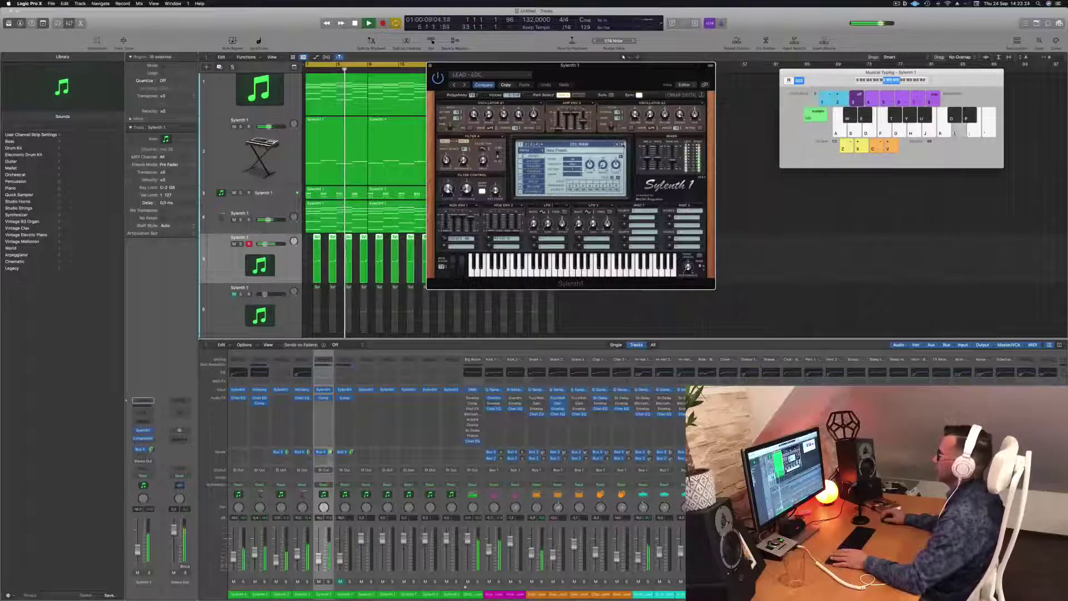
key(bracketright)
key(bracketright)
click(622, 144)
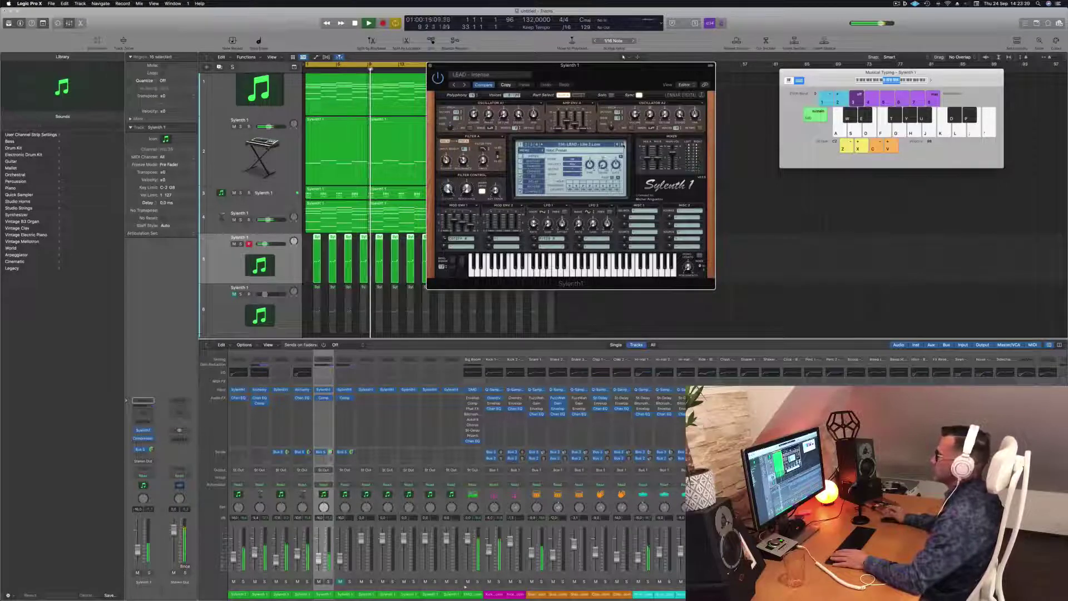
key(bracketright)
key(bracketright)
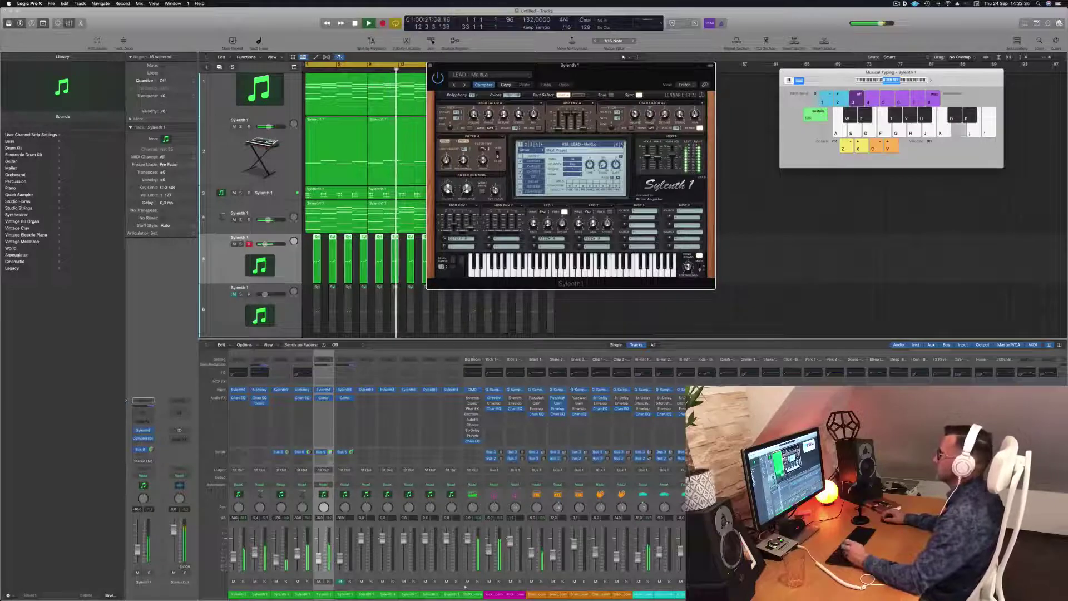
key(bracketright)
key(bracketright)
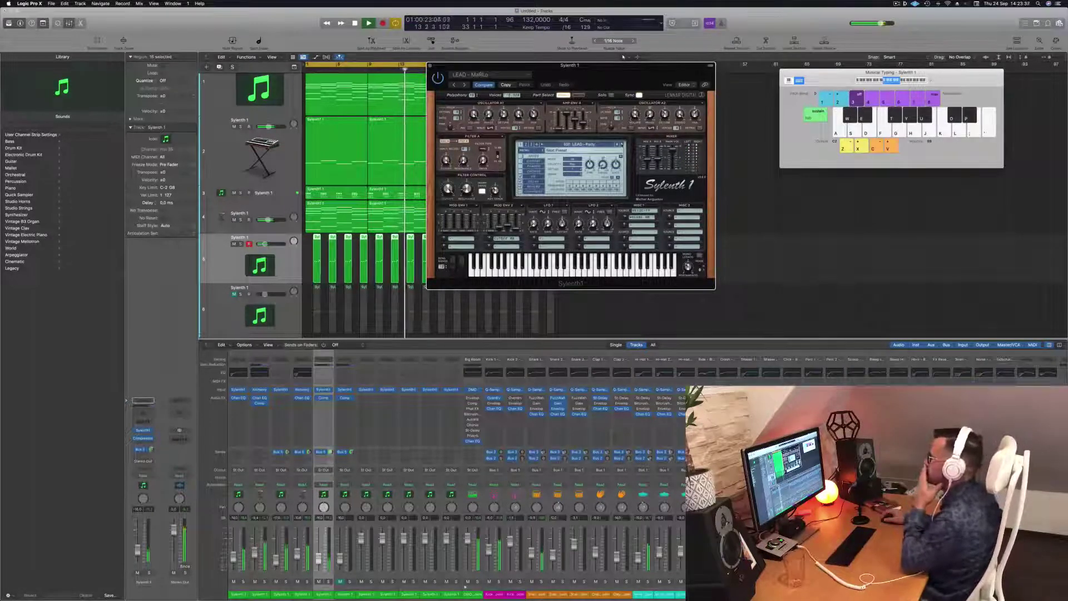
key(bracketleft)
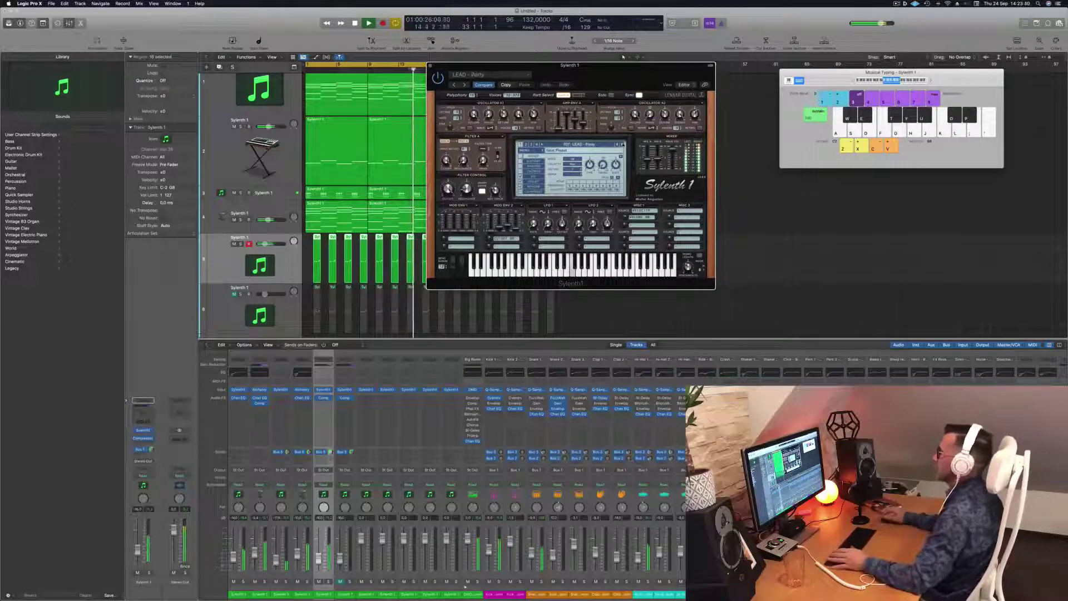
key(bracketright)
key(bracketright)
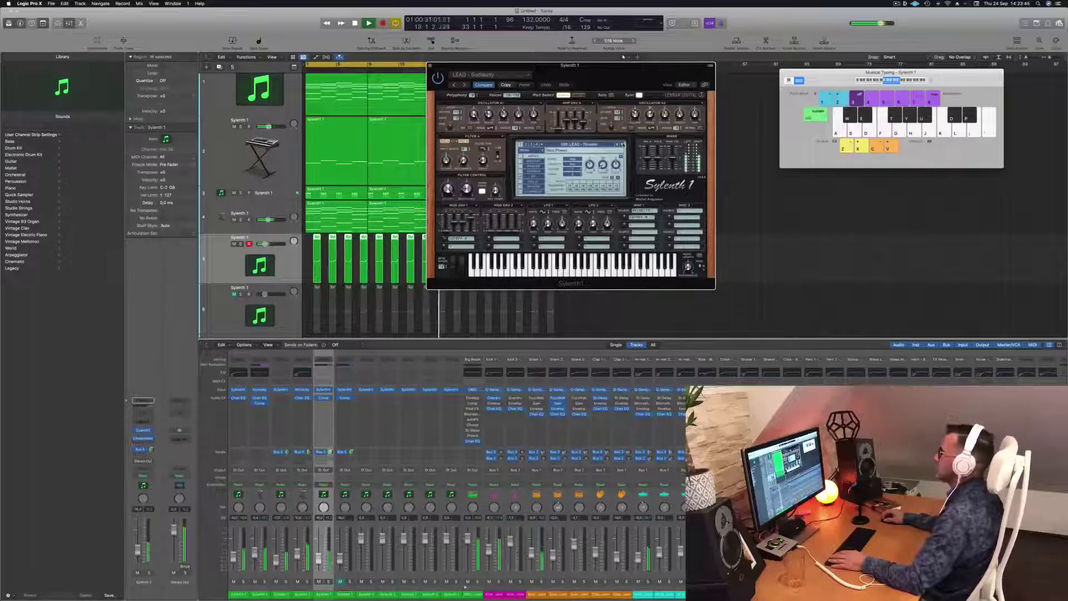
key(bracketright)
key(bracketright)
key(bracketright)
key(bracketright)
- Audition Sylenth1's PLUCK presets on the fifth track up to PLUCK - Main St, close the synth window and stop playback
click(583, 144)
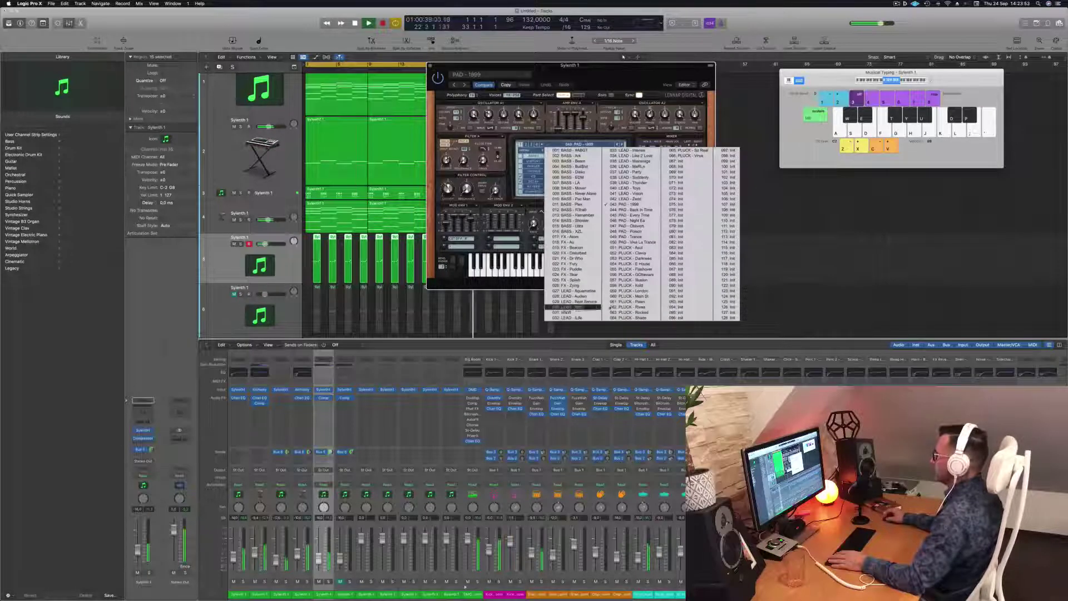
click(630, 247)
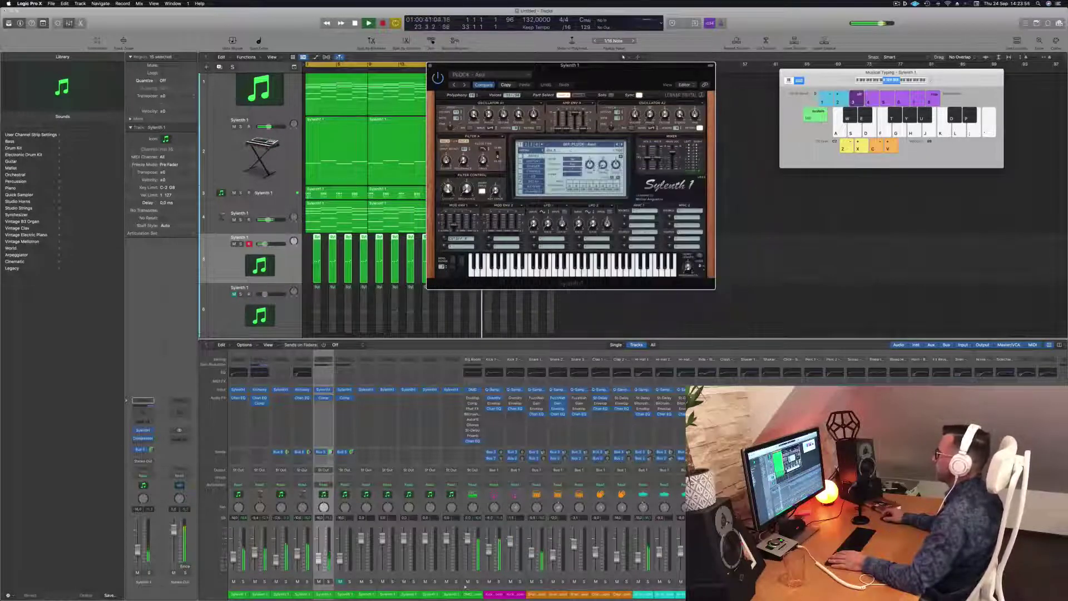
key(l)
key(apostrophe)
click(622, 144)
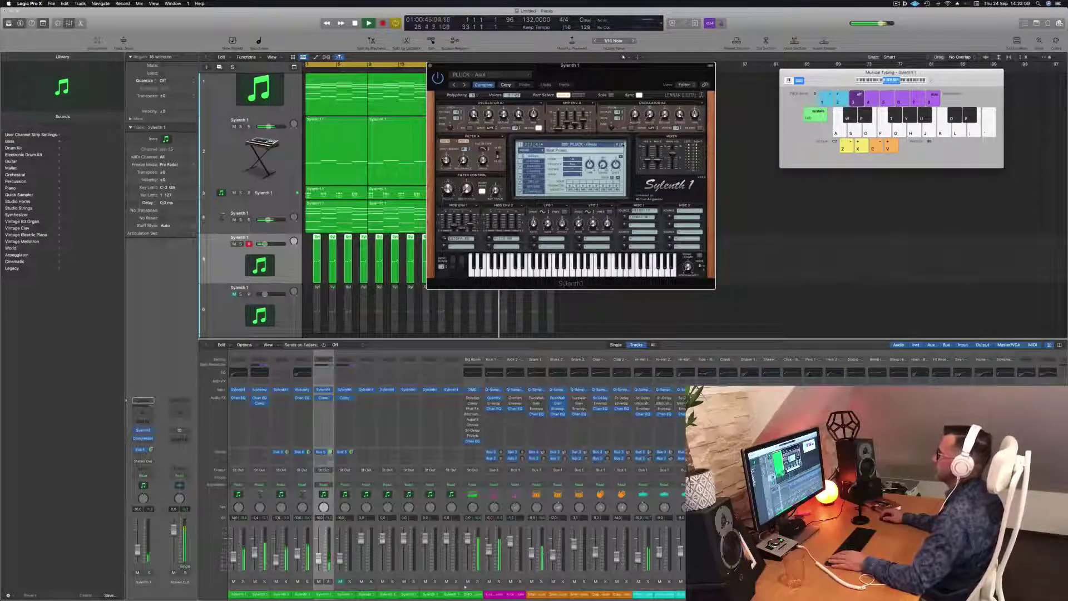
click(623, 144)
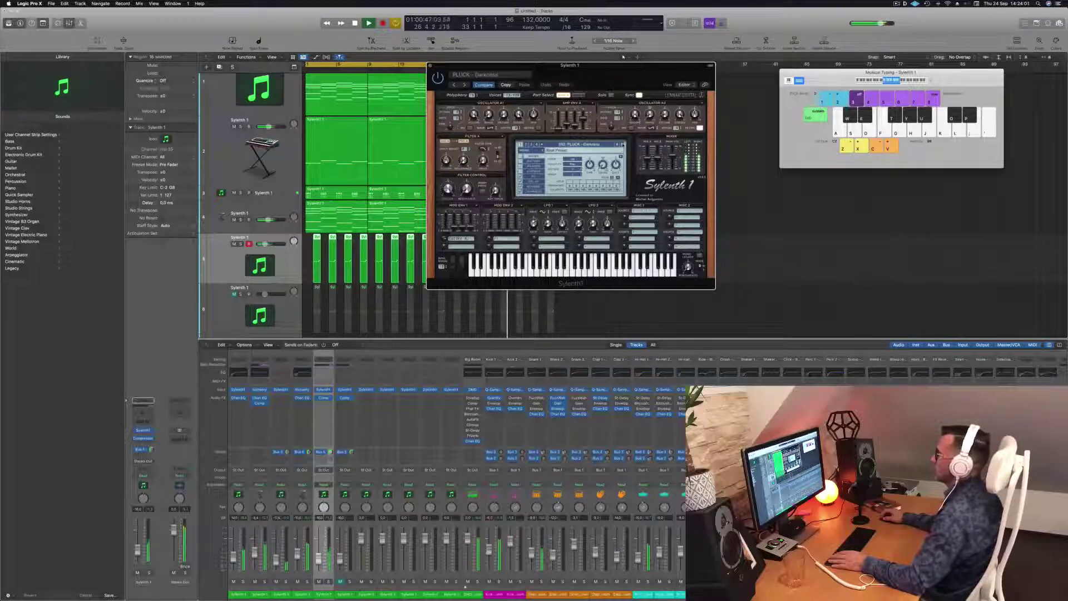
click(623, 145)
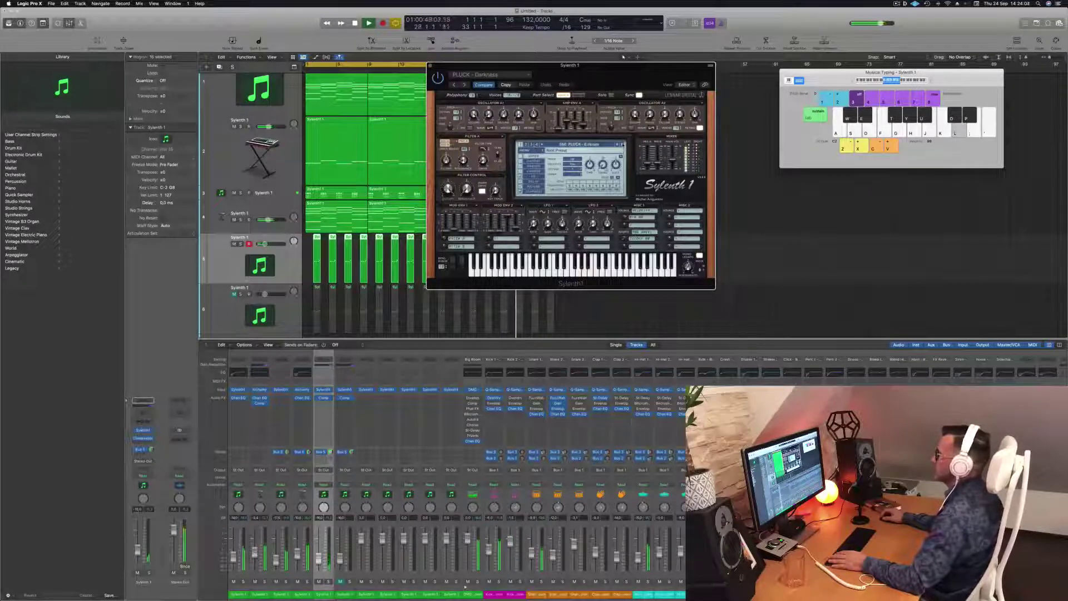
key(apostrophe)
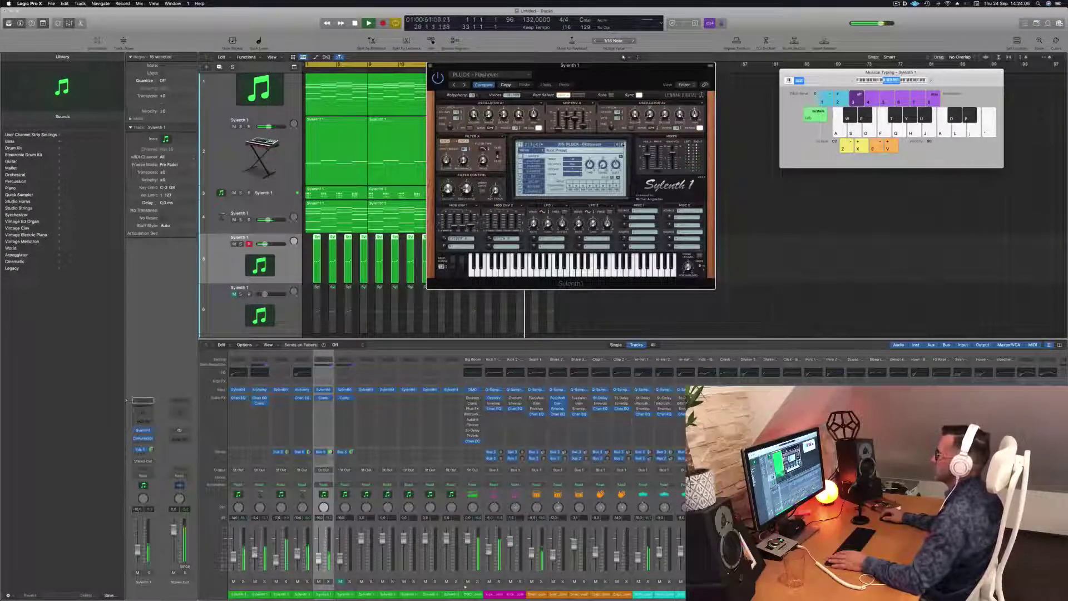
key(apostrophe)
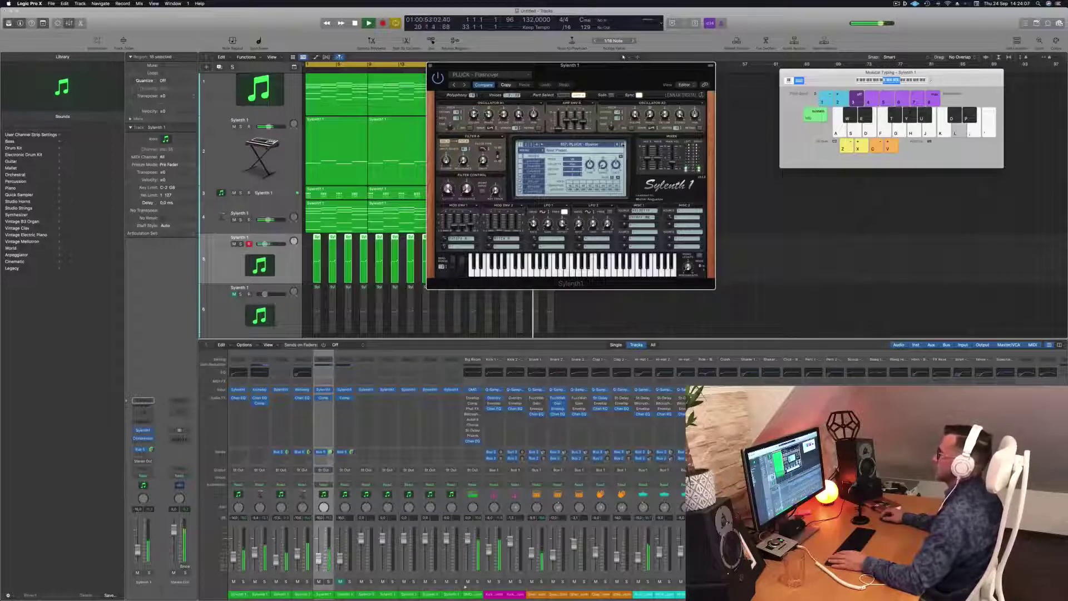
key(apostrophe)
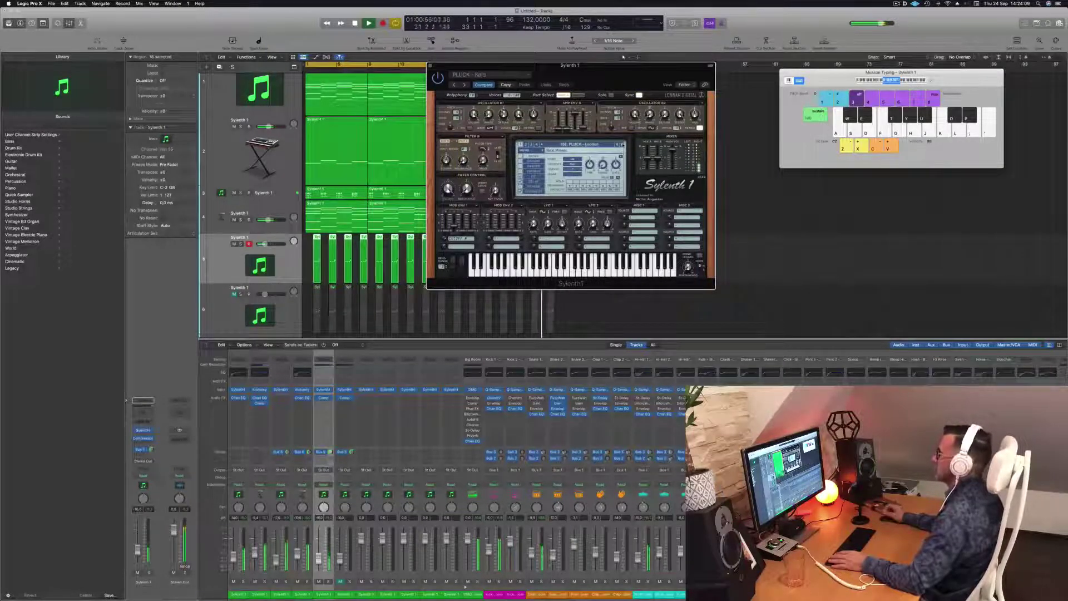
key(l)
click(623, 145)
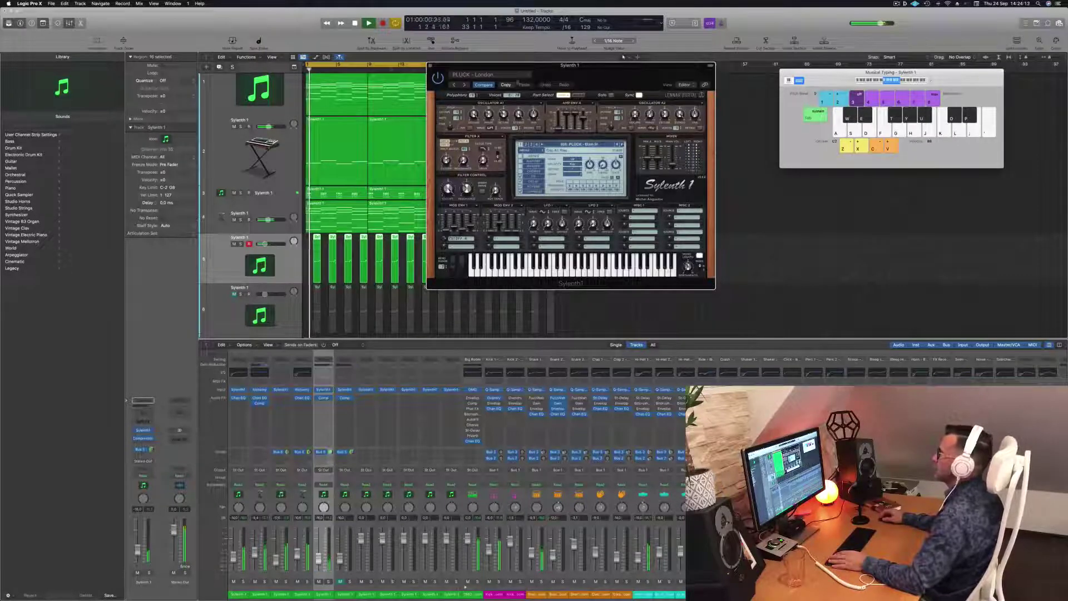
key(super+w)
key(space)
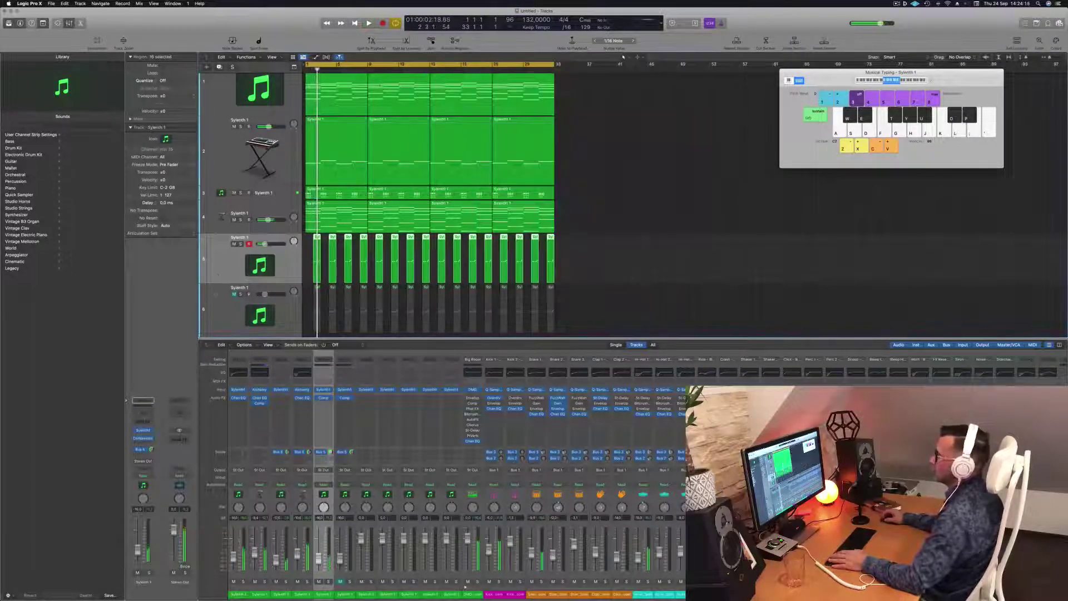
- Unmute the duplicated sixth track, start the loop, and delete all copied regions from that track
drag(220, 304, 225, 250)
click(234, 244)
key(space)
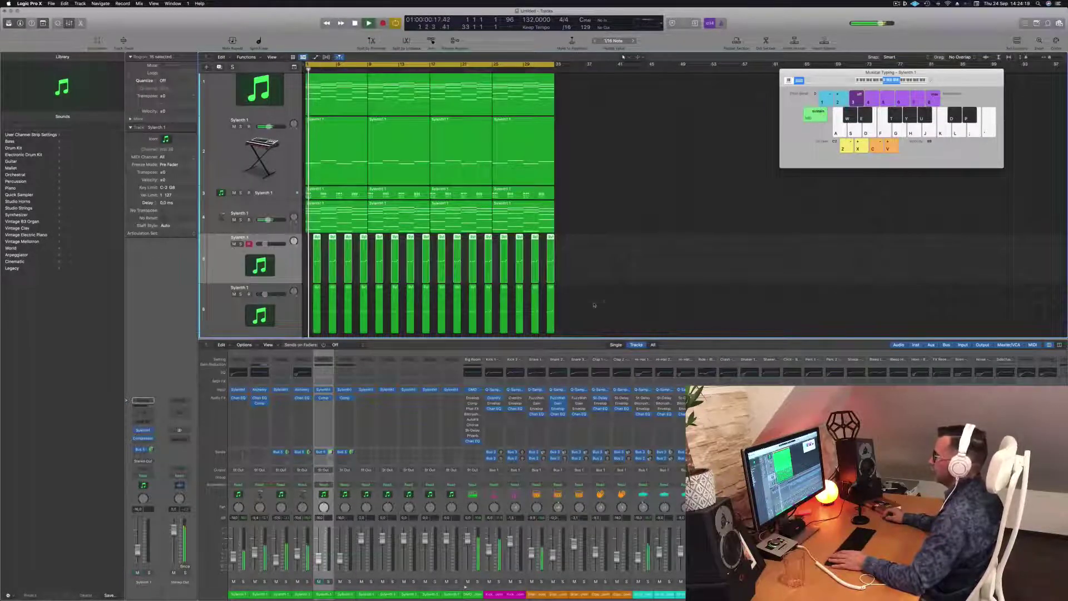
key(Delete)
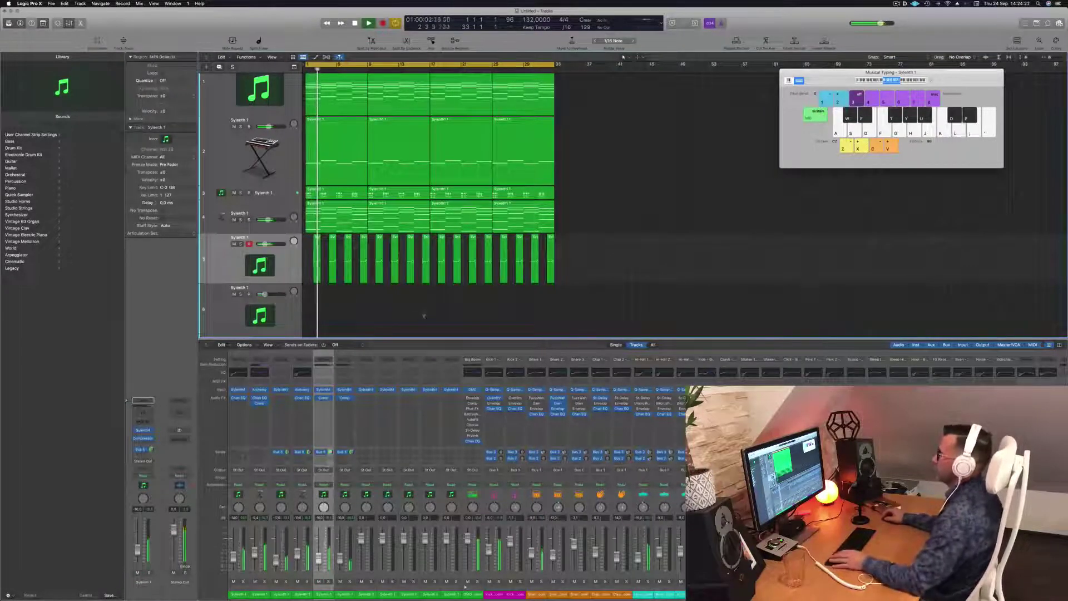
- Play the loop from the start and listen to the arrangement with the fifth track's current sound
scroll(415, 306, up, 2)
scroll(400, 307, down, 4)
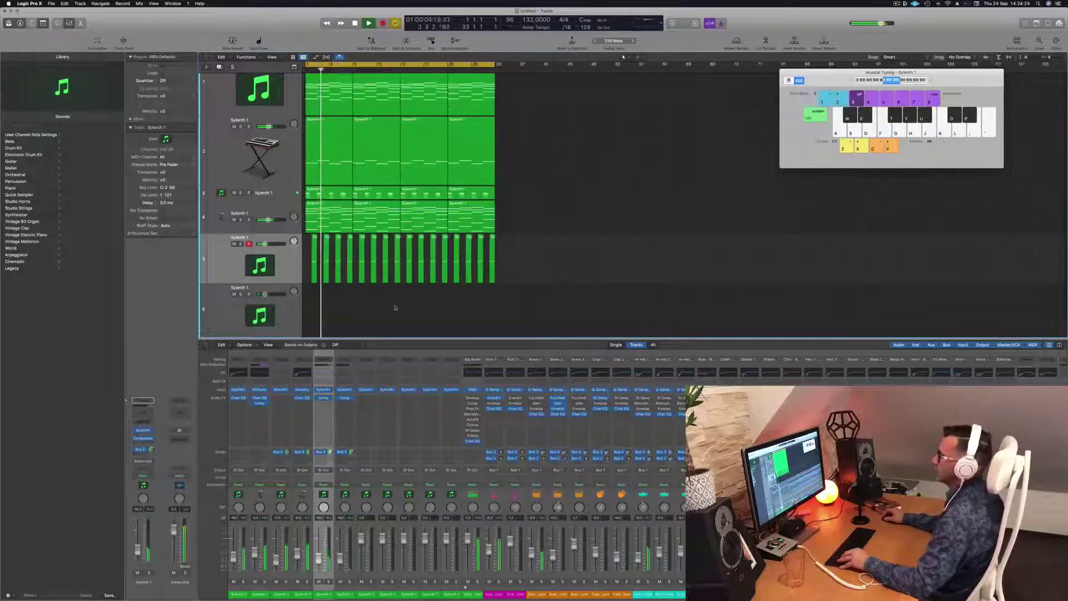
scroll(402, 308, up, 2)
scroll(388, 295, down, 2)
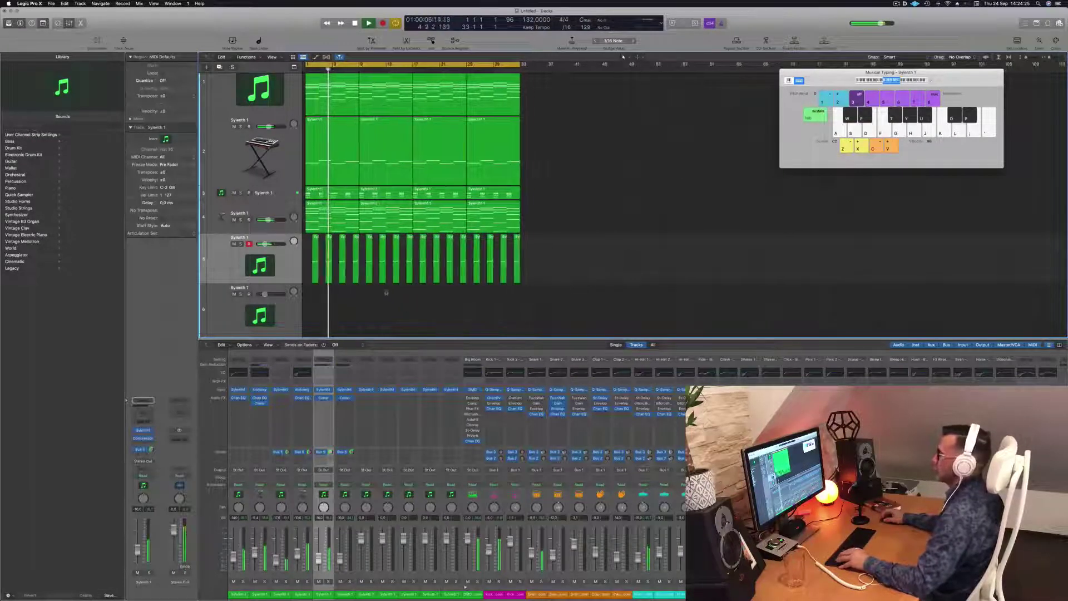
click(225, 261)
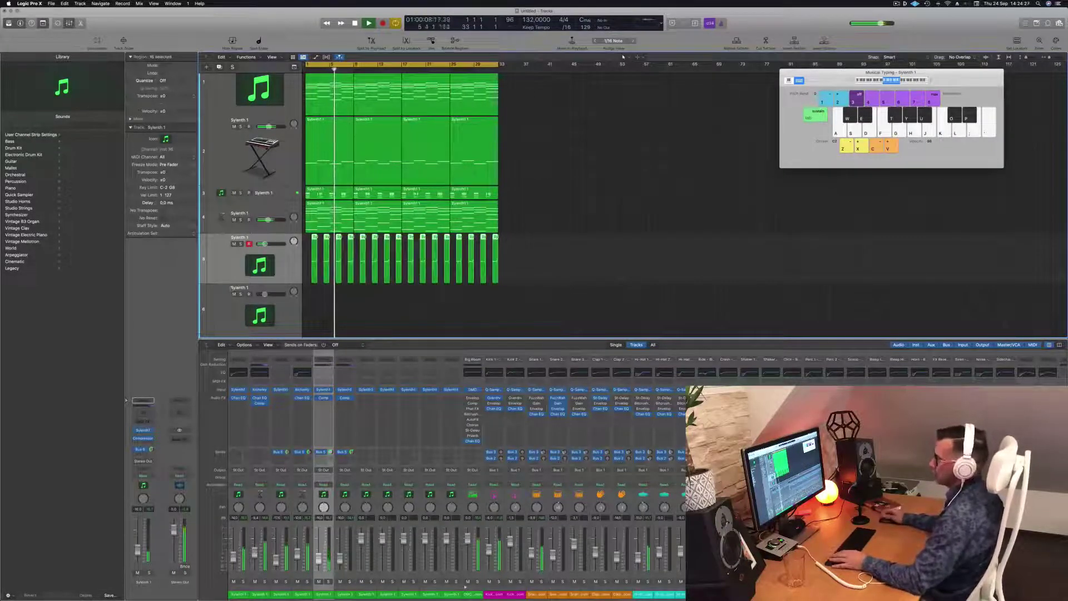
scroll(512, 237, down, 2)
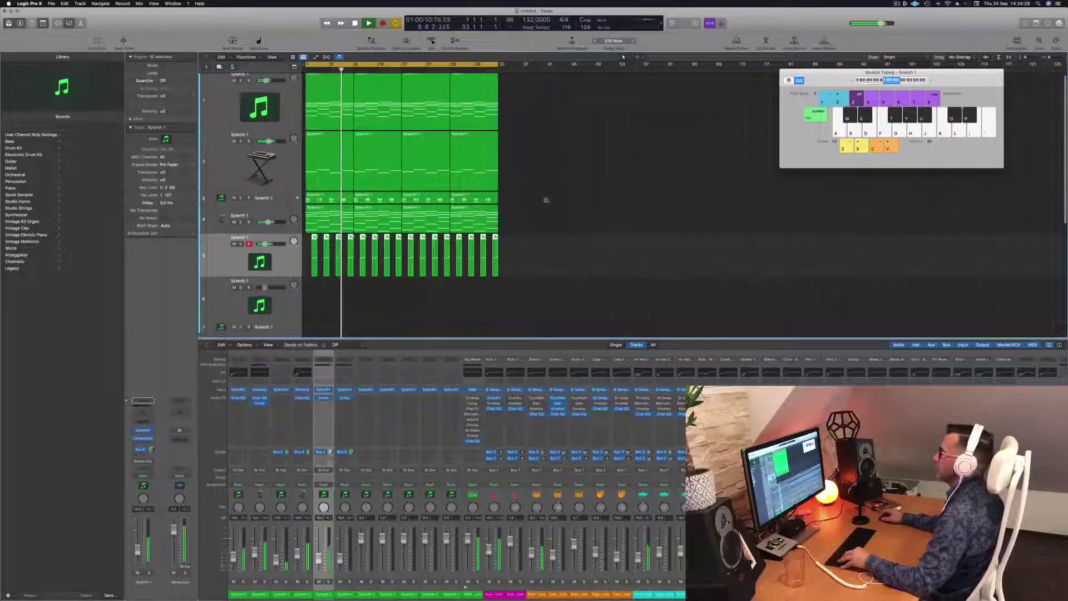
scroll(545, 198, right, 1)
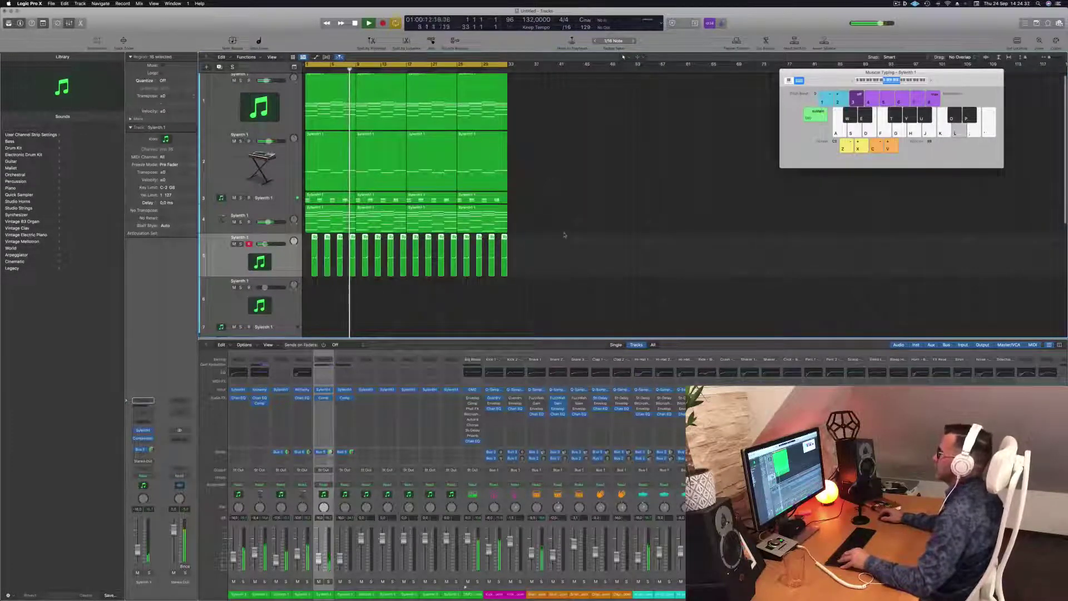
scroll(555, 208, up, 1)
key(space)
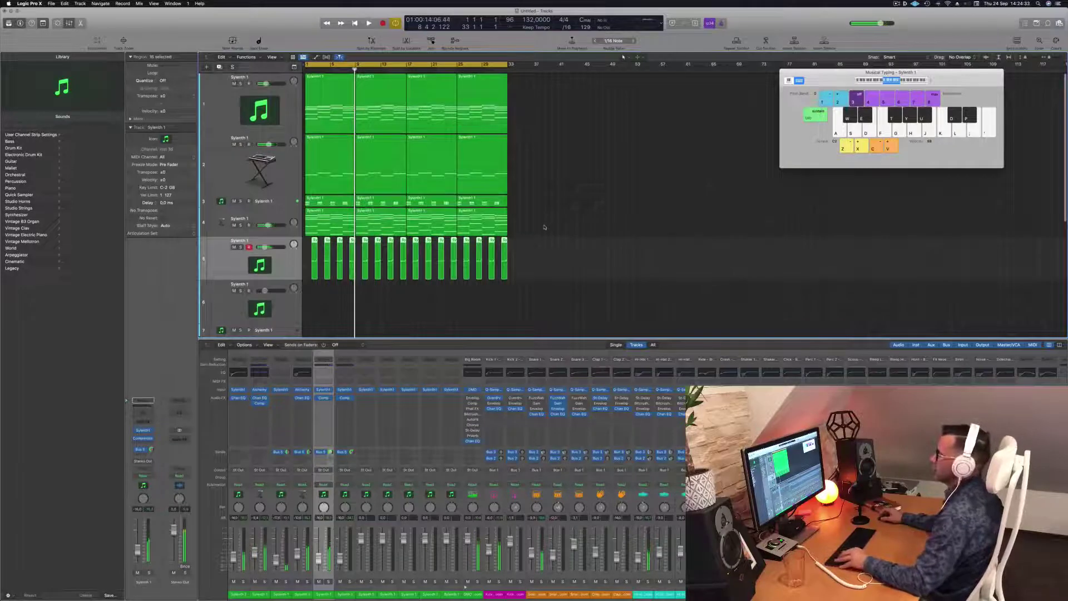
key(space)
scroll(546, 225, right, 1)
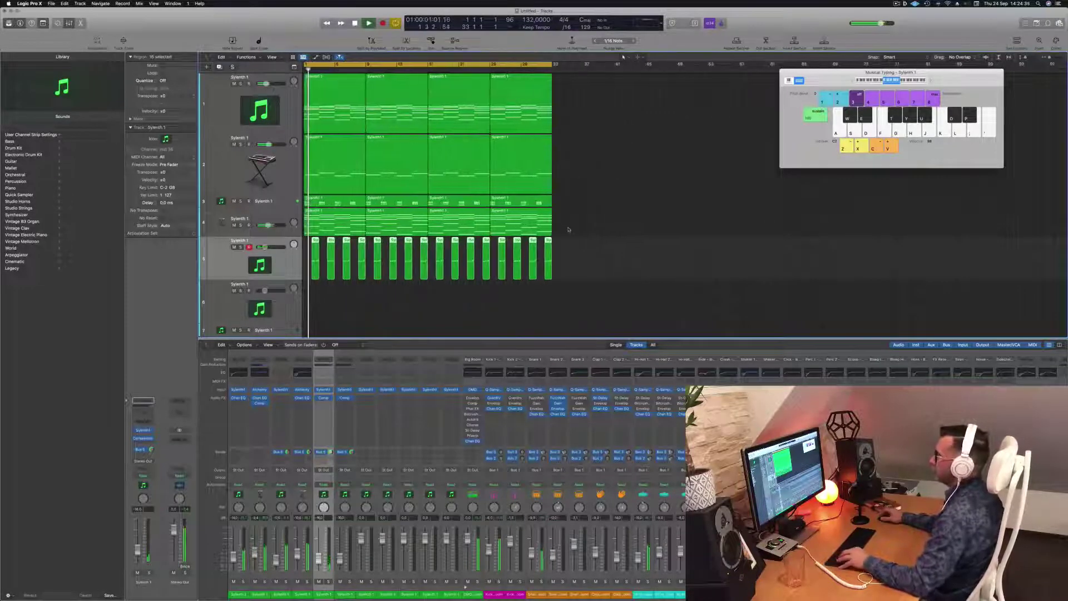
scroll(568, 229, left, 2)
scroll(566, 229, up, 1)
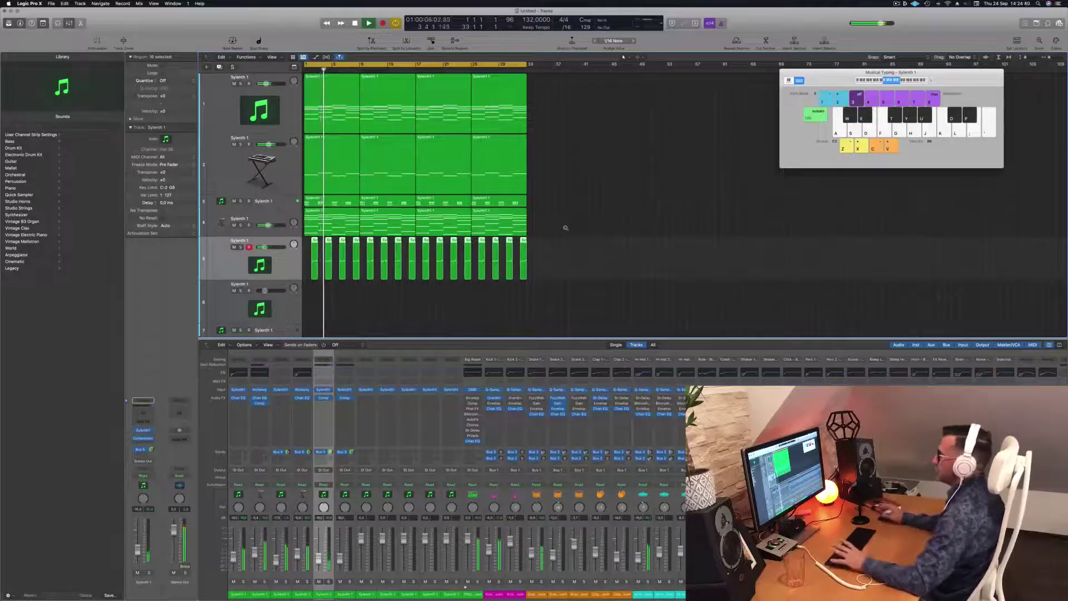
click(573, 222)
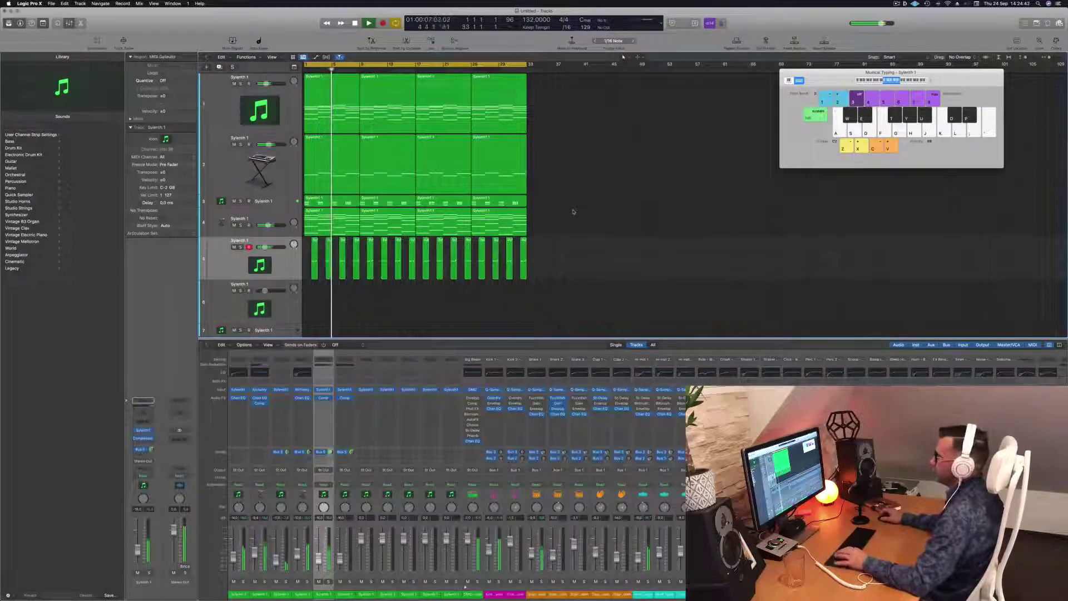
scroll(297, 246, down, 2)
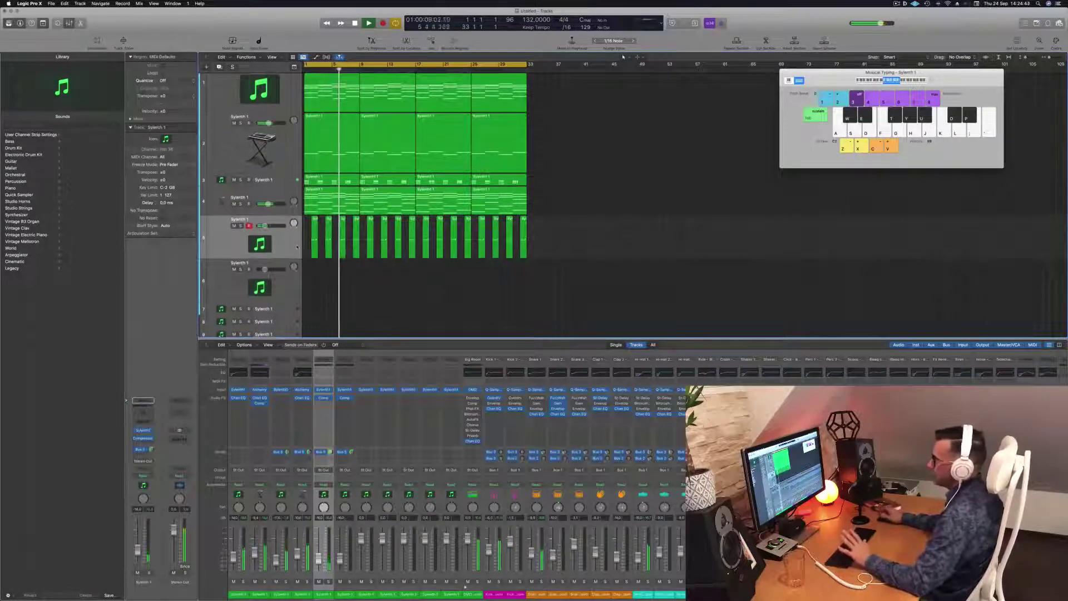
key(o)
key(apostrophe)
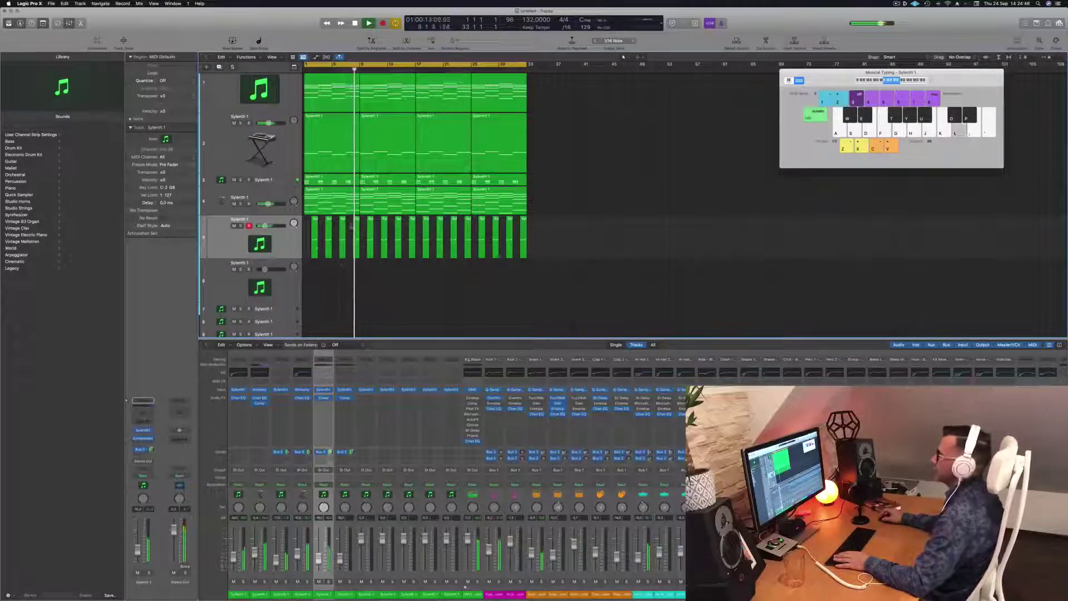
- Open LEAD - Vision in Sylenth1 on the third track and play test notes over the restarted loop
click(277, 182)
key(Return)
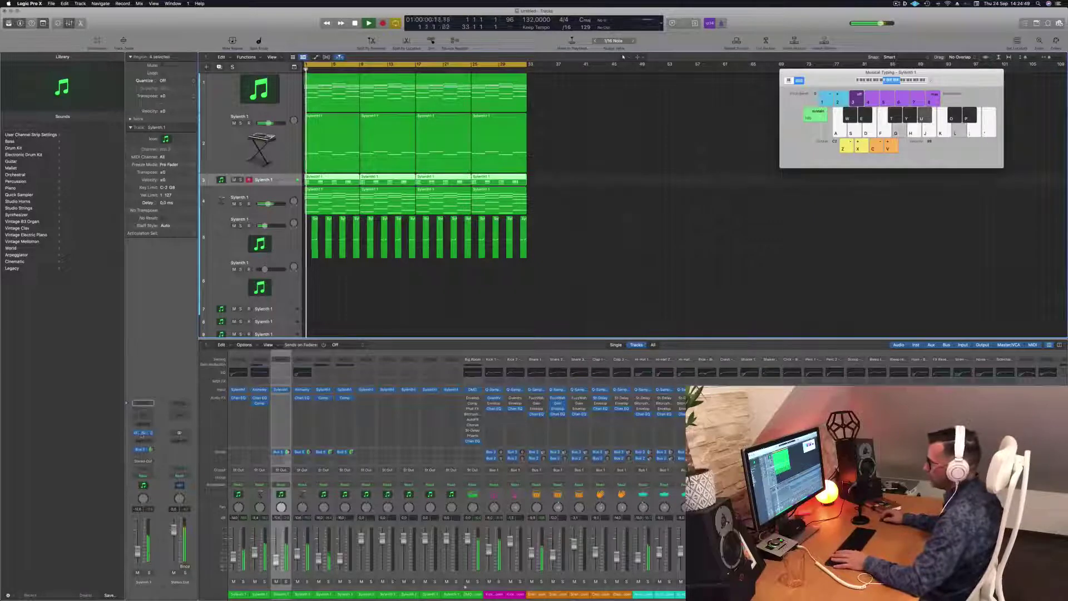
click(144, 433)
key(u)
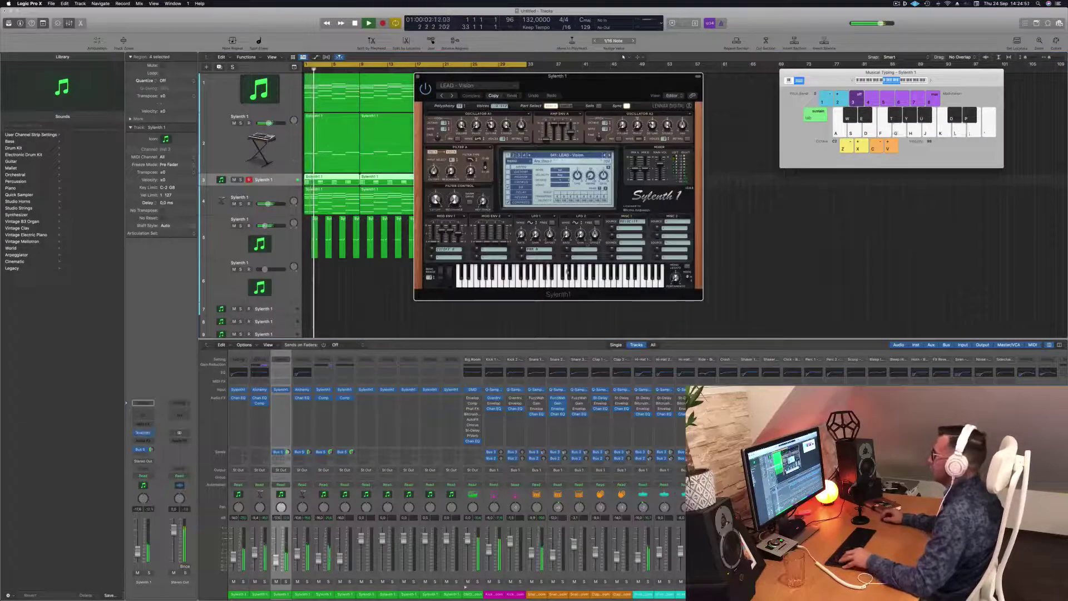
key(a)
key(k)
key(a)
key(k)
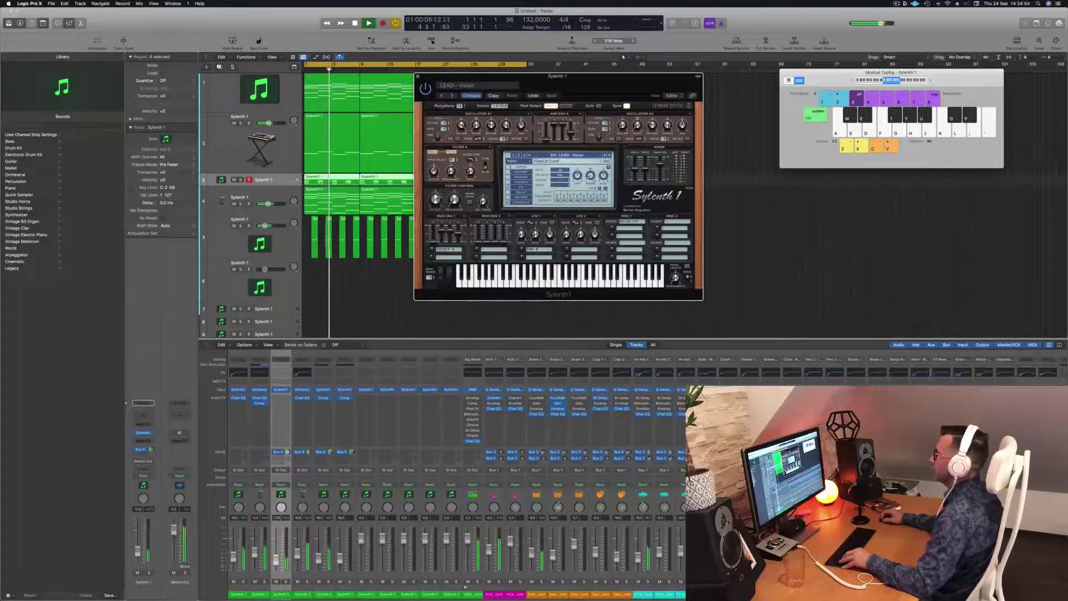
key(k)
key(apostrophe)
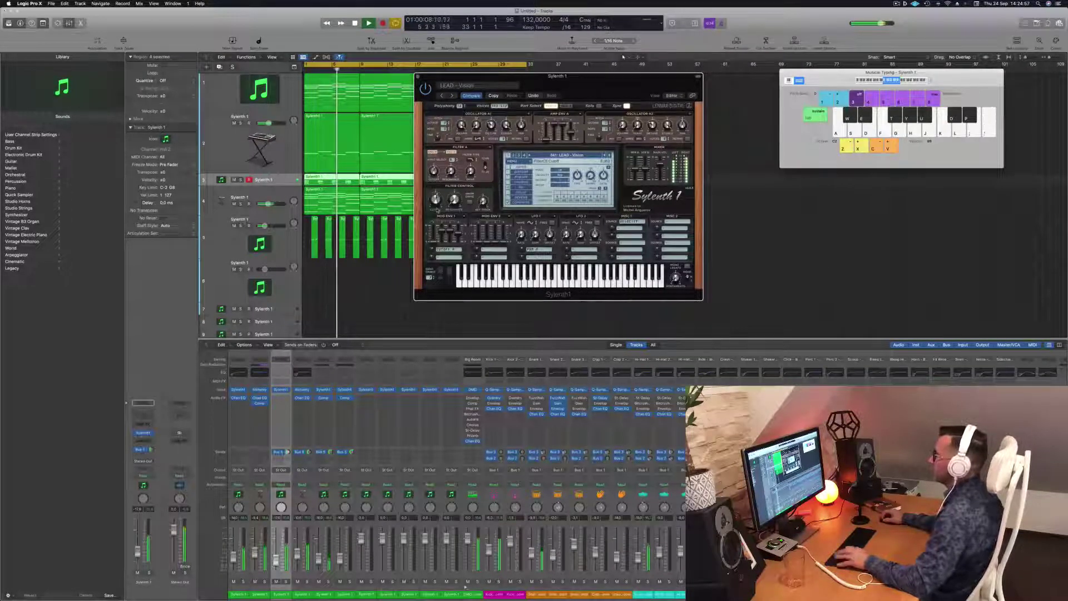
- Adjust the filter control cutoff of LEAD - Vision slightly, close the synth window and stop playback
drag(435, 199, 436, 201)
drag(565, 78, 479, 77)
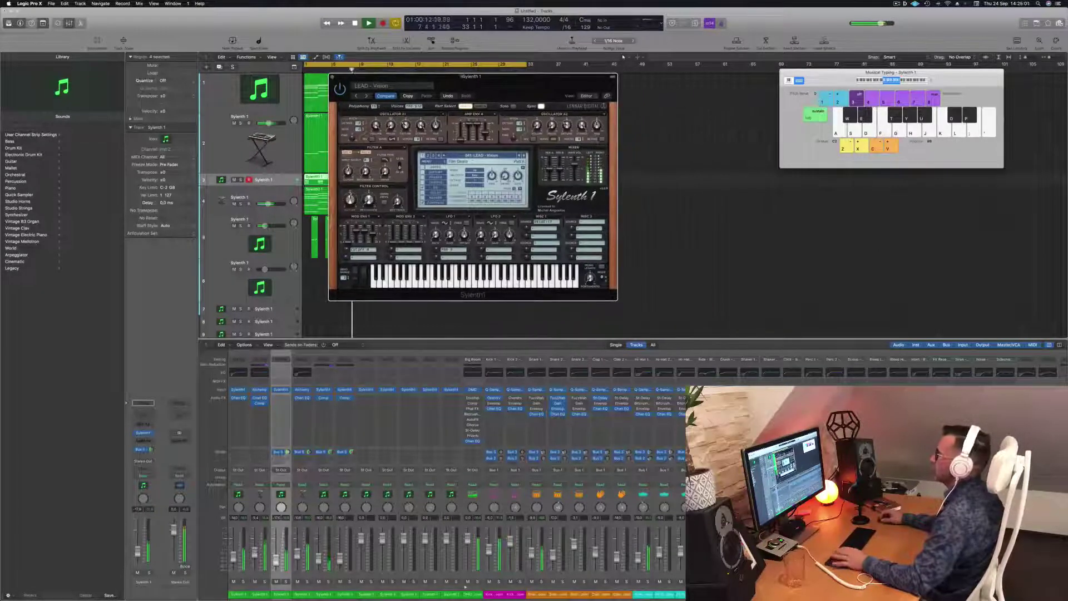
click(333, 77)
key(space)
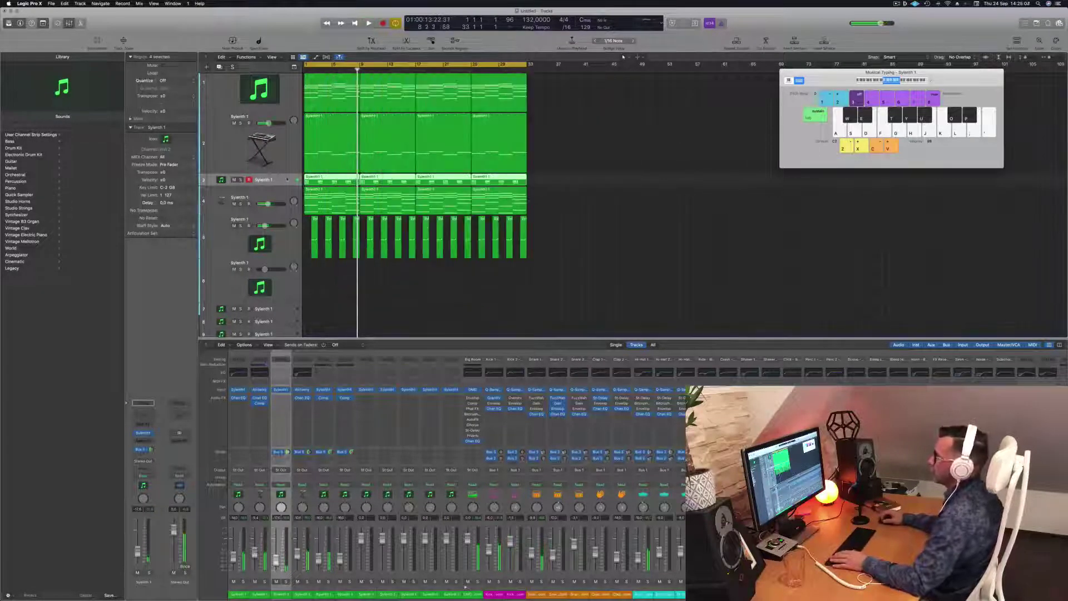
- Duplicate the third Sylenth1 track with its settings and copy the first chord region from track 1 onto the duplicate
key(super+d)
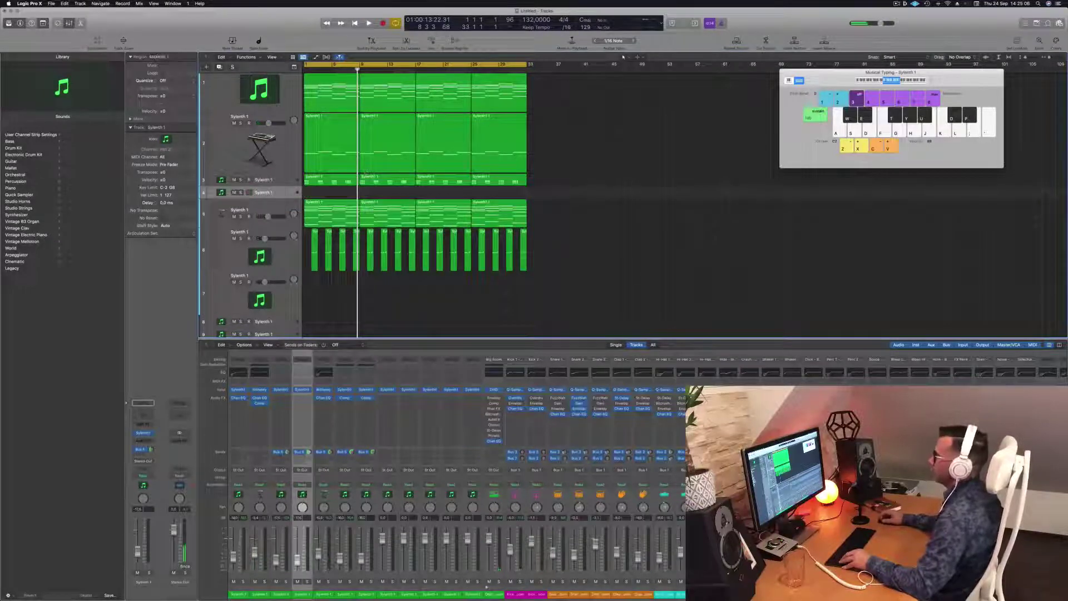
drag(330, 76, 325, 196)
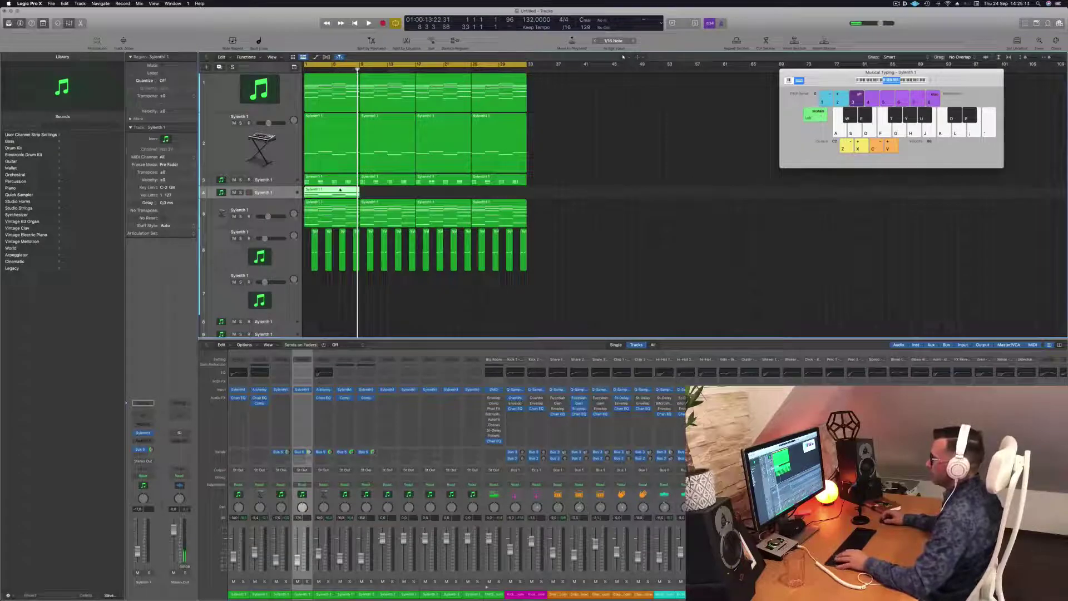
- Open the copied chord region in the Piano Roll and delete the upper chord notes, keeping only the four lowest notes
key(p)
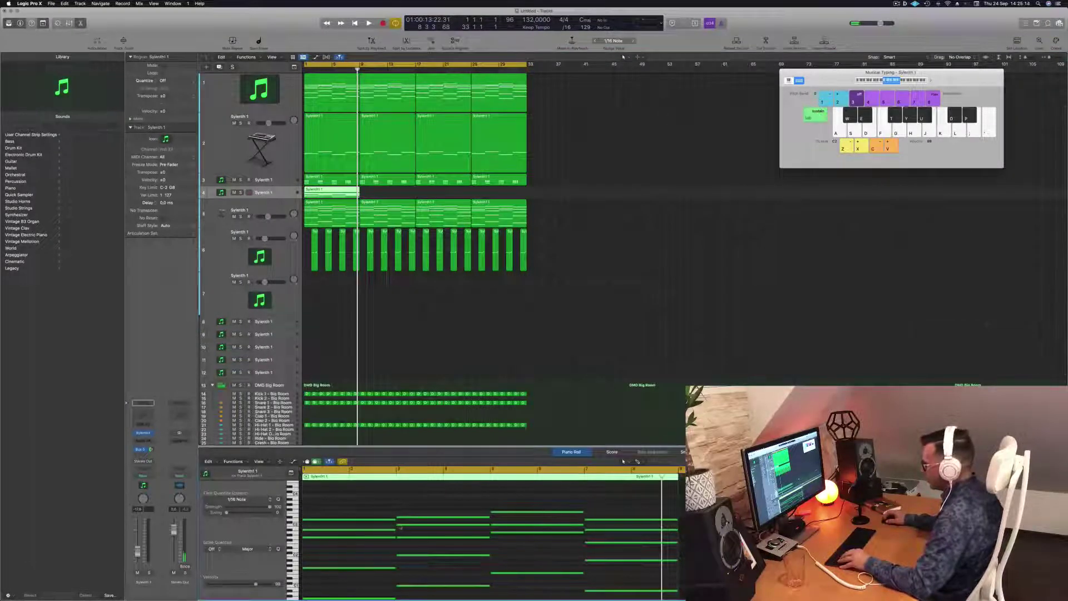
scroll(400, 528, down, 2)
scroll(397, 523, up, 2)
drag(368, 498, 636, 563)
key(Delete)
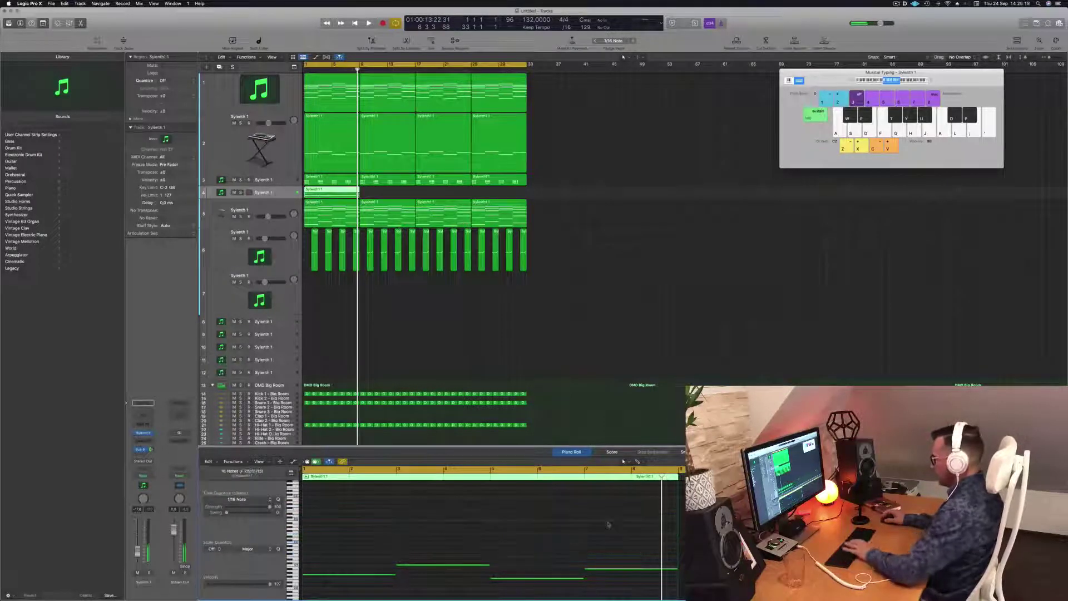
- Shorten all four remaining bass notes together into short stabs at their starts and audition them with the loop
scroll(365, 552, down, 4)
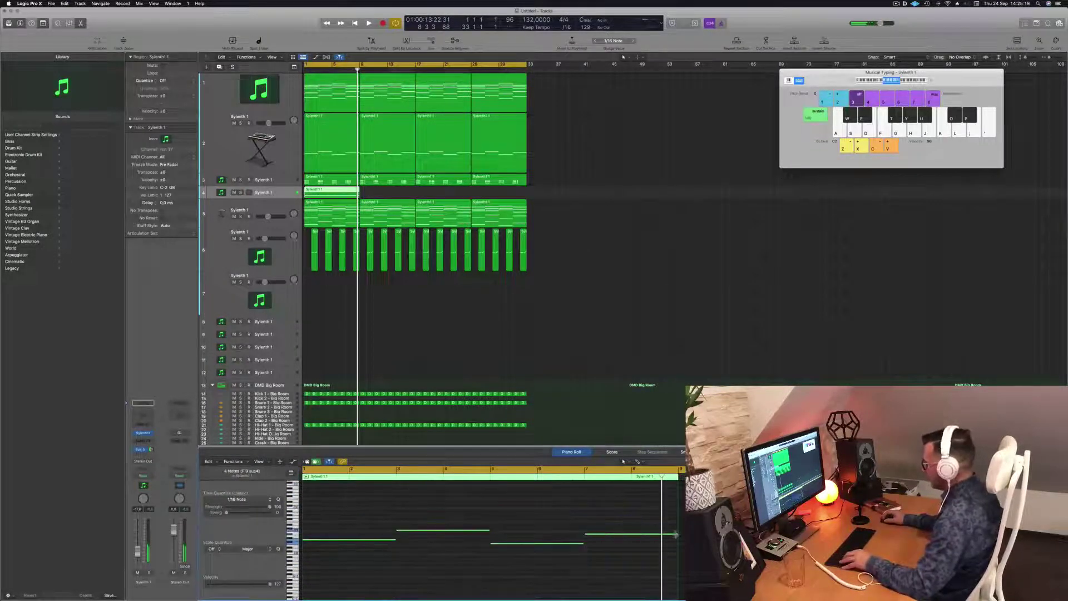
drag(675, 535, 593, 535)
key(space)
key(space)
key(space)
key(super+Right)
key(space)
key(space)
key(super+Right)
key(super+Right)
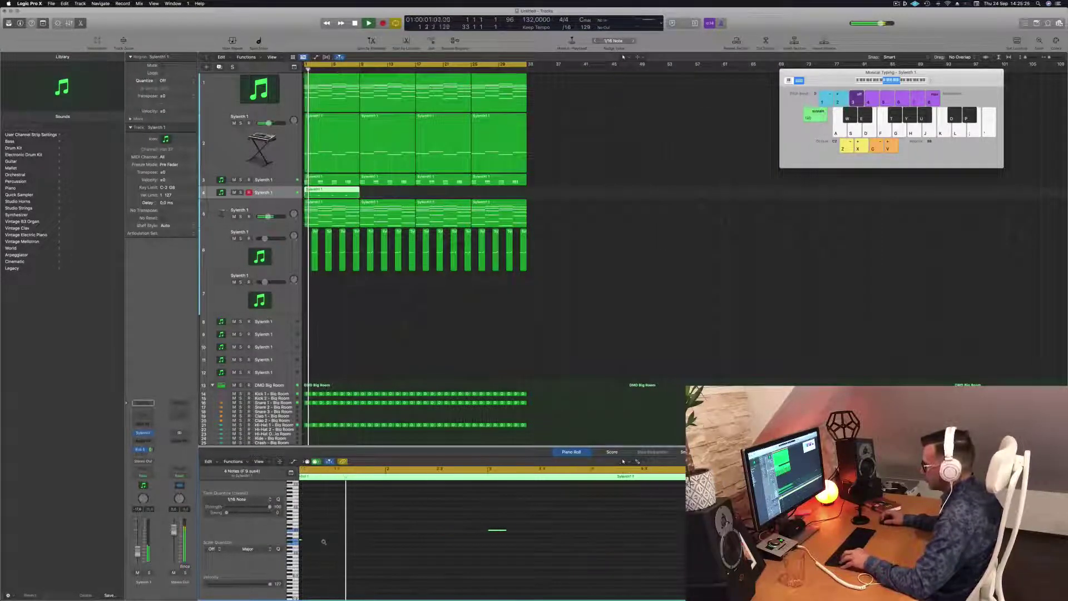
key(space)
key(space)
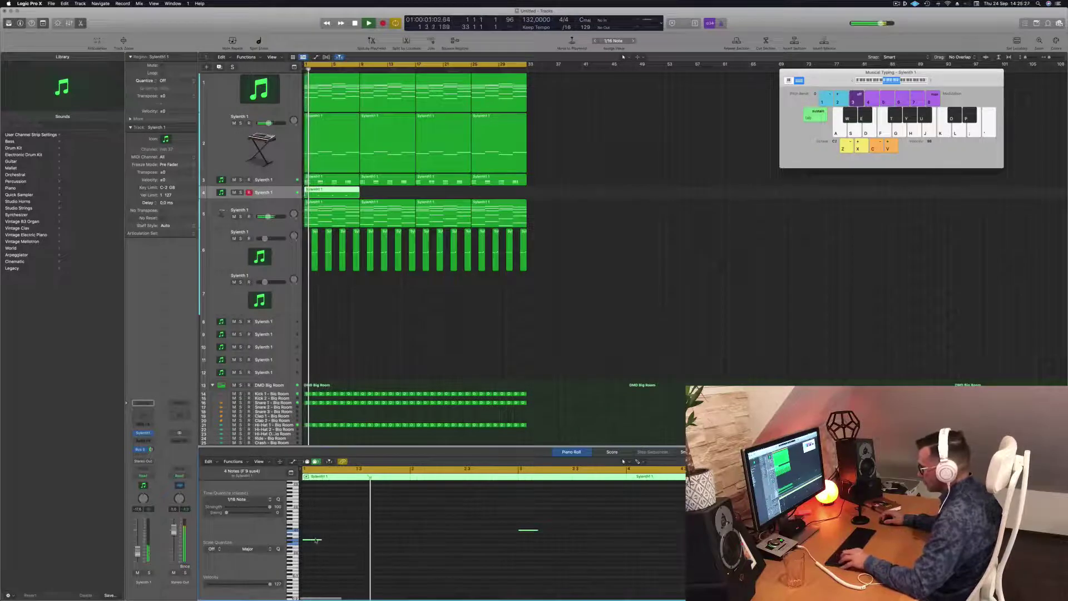
- Copy the short notes end to end until each pitch has four consecutive stabs, and audition the rhythm
drag(315, 539, 334, 541)
key(space)
key(space)
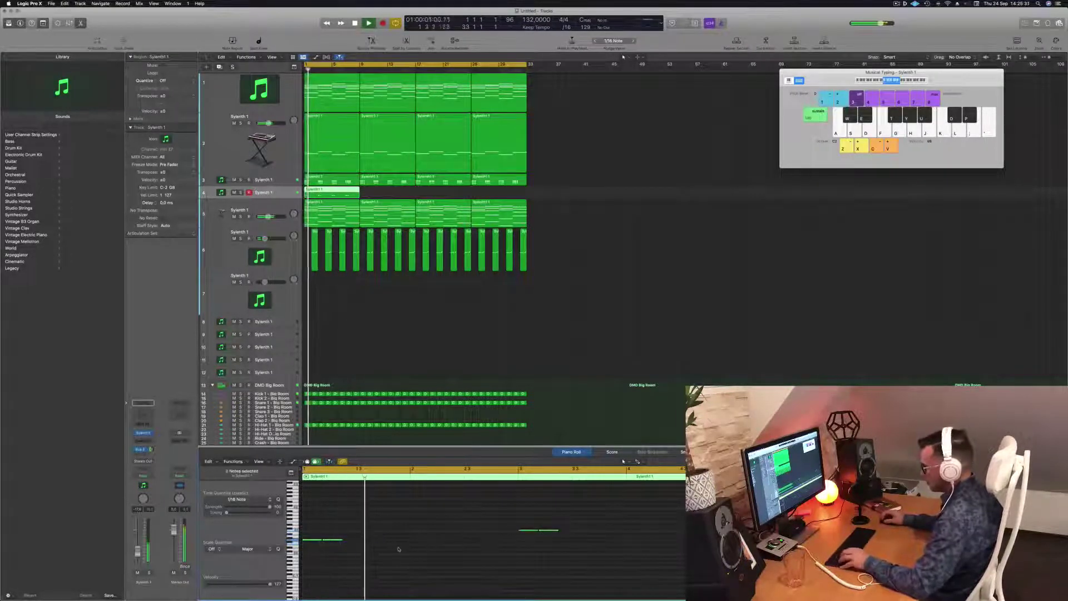
key(space)
drag(315, 543, 355, 542)
key(space)
key(space)
key(space)
key(space)
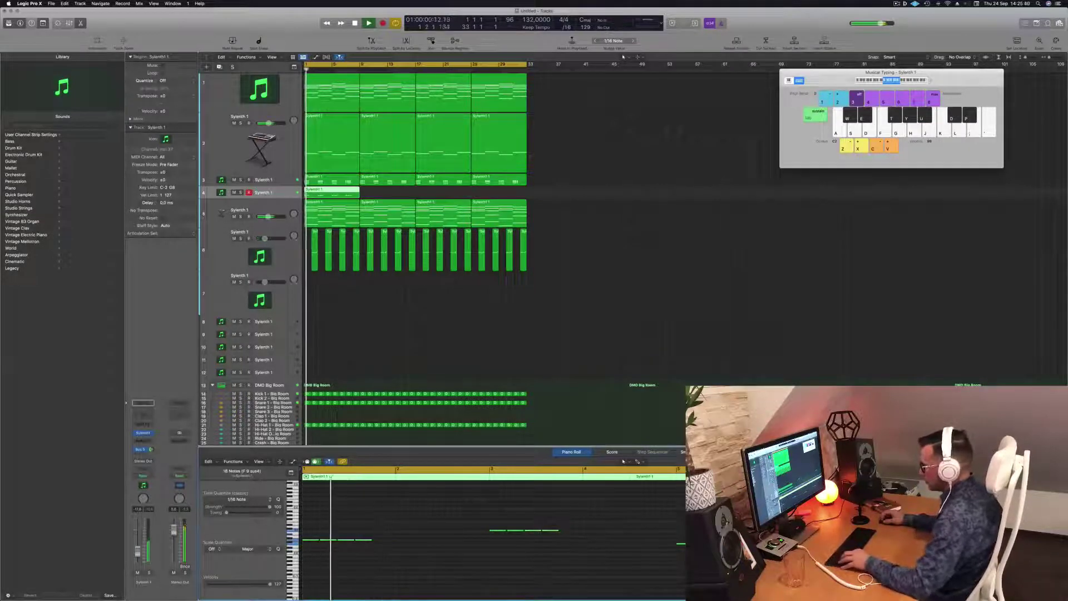
- Copy each group of four stabs directly behind itself to make eight per pitch, and audition the result
drag(317, 542, 383, 541)
key(space)
key(space)
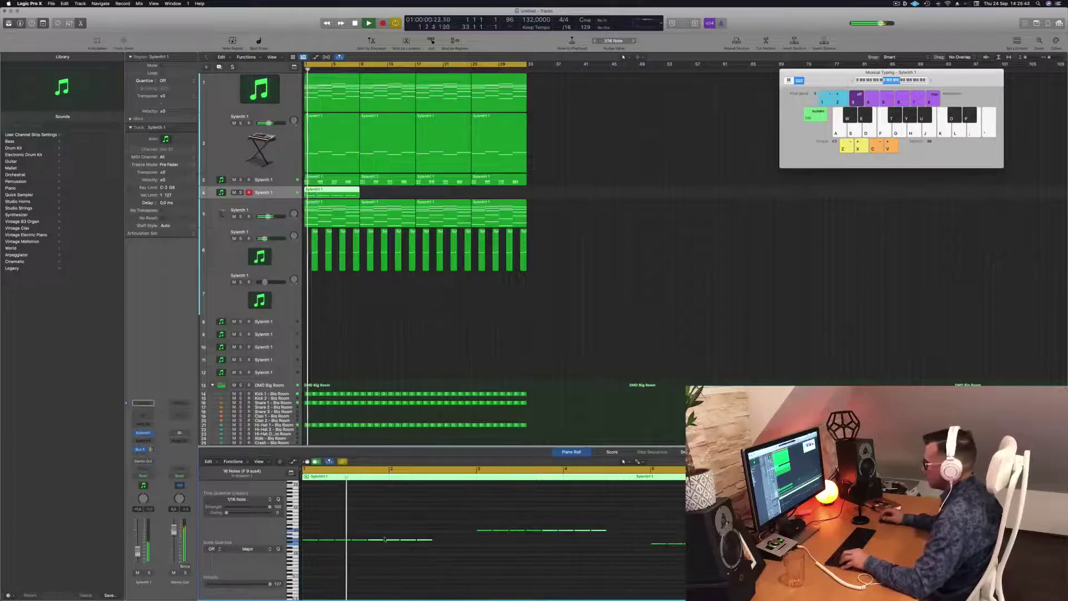
key(space)
key(space)
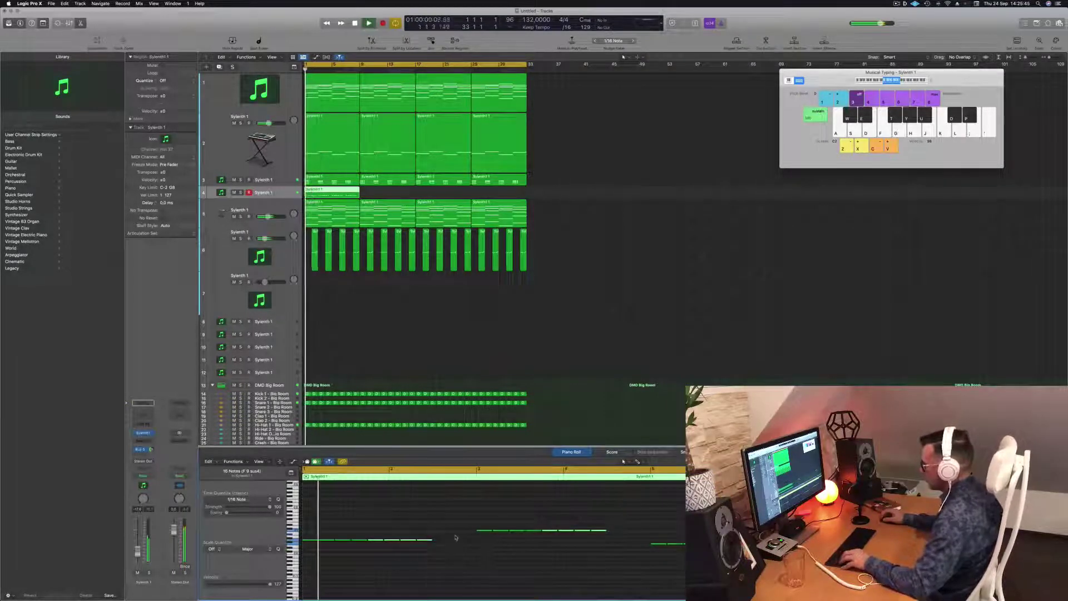
key(space)
key(space)
- Copy further stabs to fill the rest of each pitch's two bars, and play the loop from the start
drag(457, 533, 390, 547)
key(space)
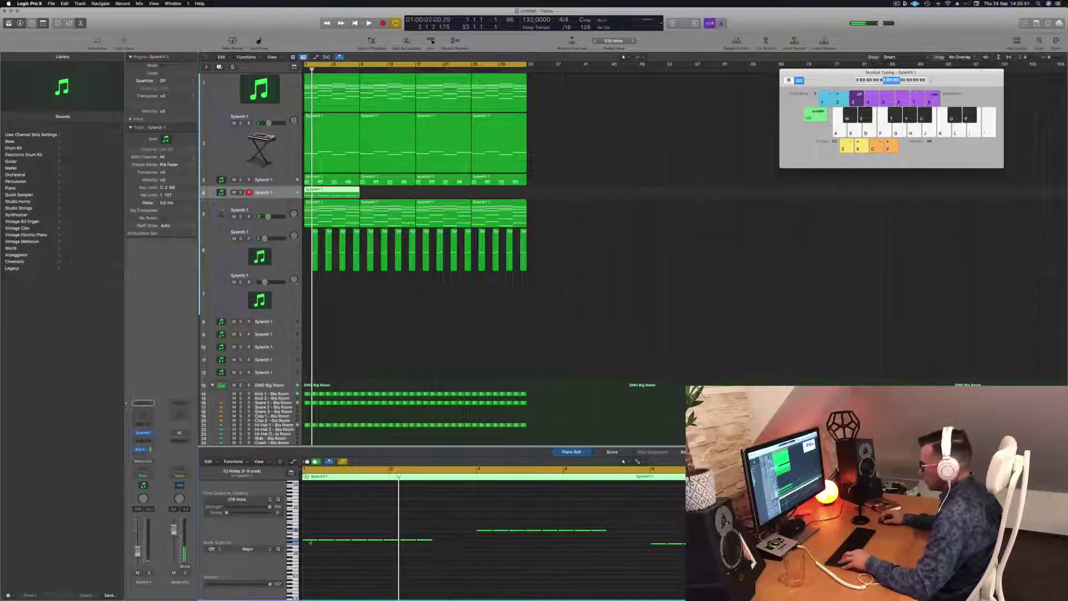
drag(322, 542, 358, 546)
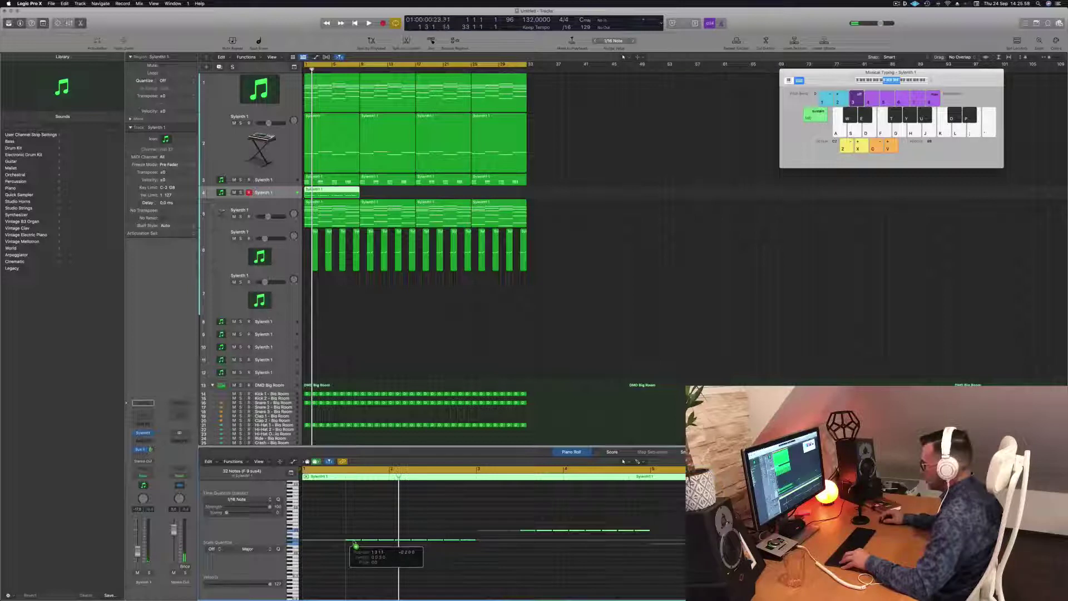
drag(354, 543, 311, 544)
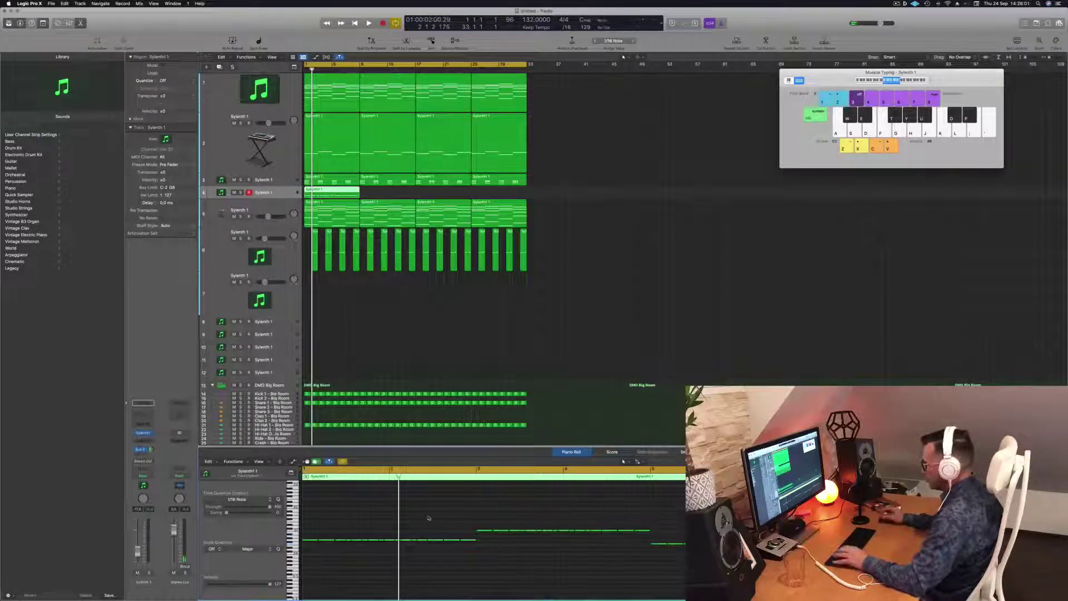
key(space)
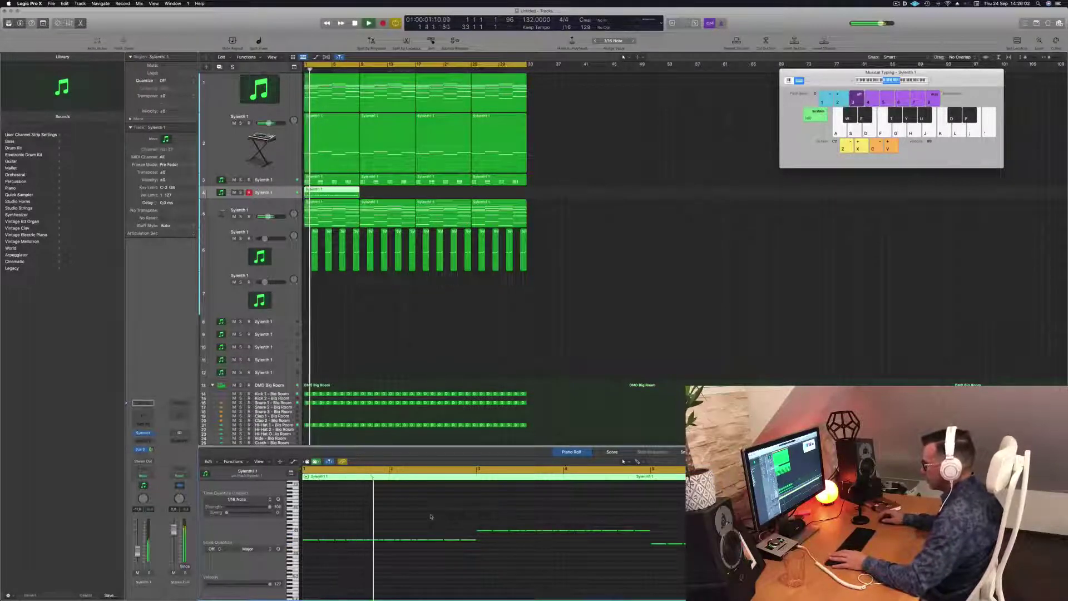
key(Return)
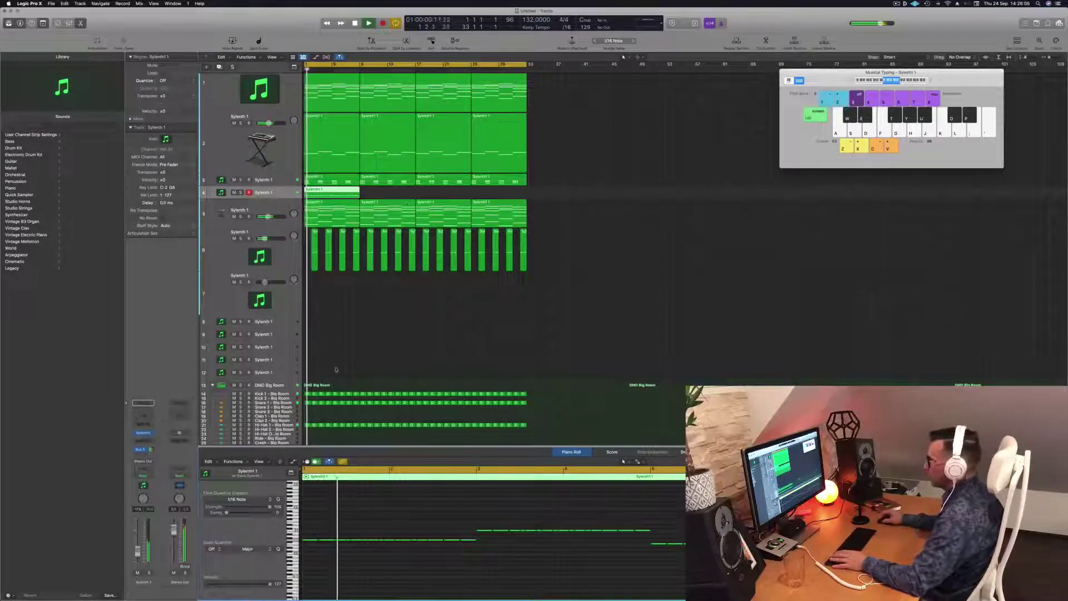
- Undo the last stab copies, copy selected stab pairs to leave only a small gap at each pitch's end, and play the loop
key(Return)
key(super+z)
key(Return)
key(space)
mouse_move(454, 533)
mouse_down()
mouse_move(402, 546)
mouse_move(440, 543)
mouse_up()
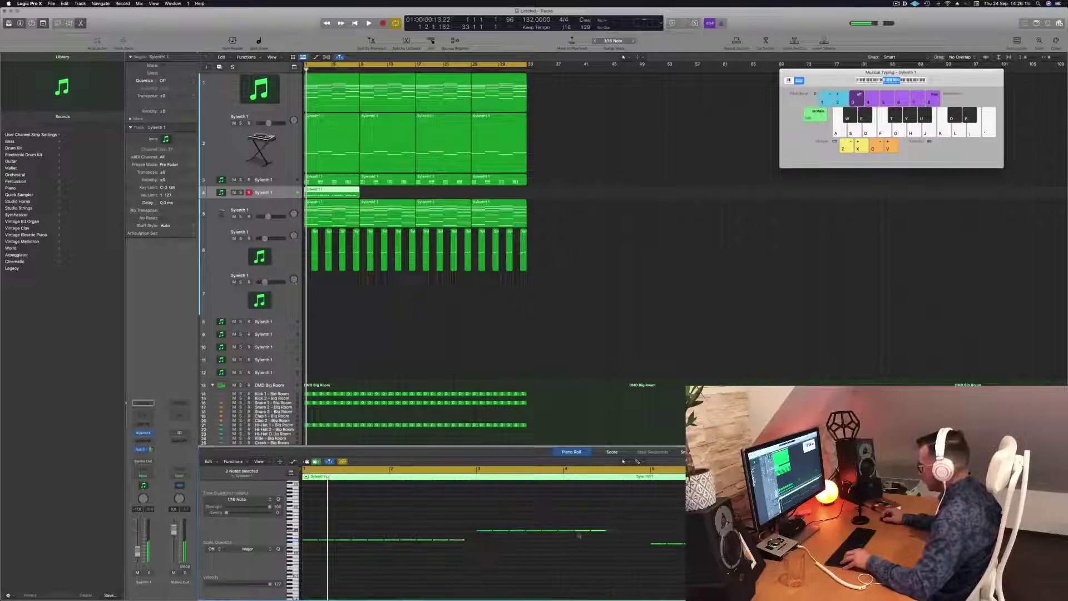
drag(583, 532, 616, 532)
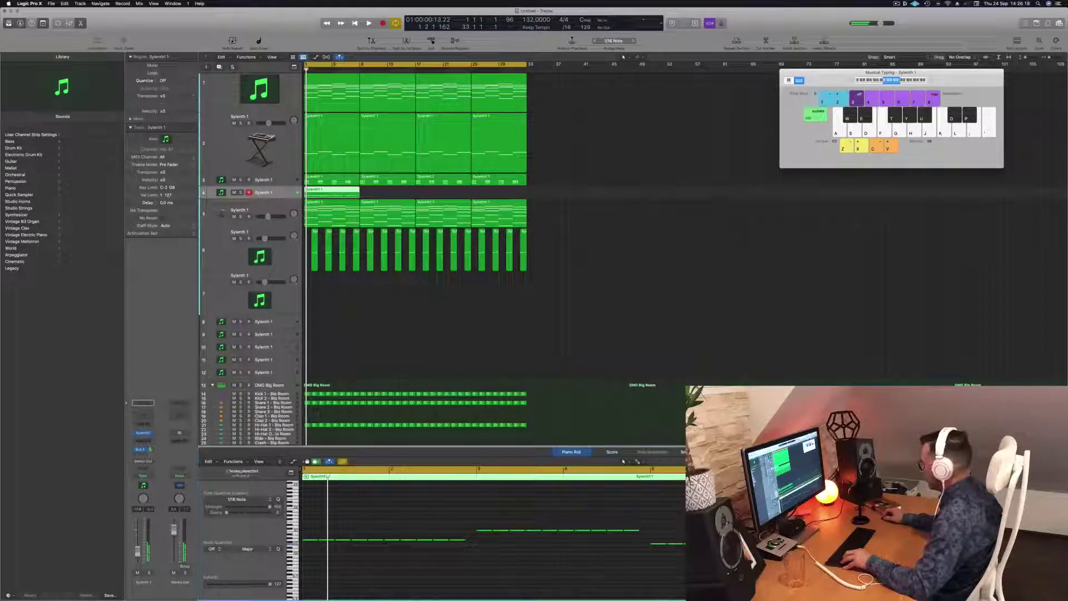
drag(779, 544, 781, 544)
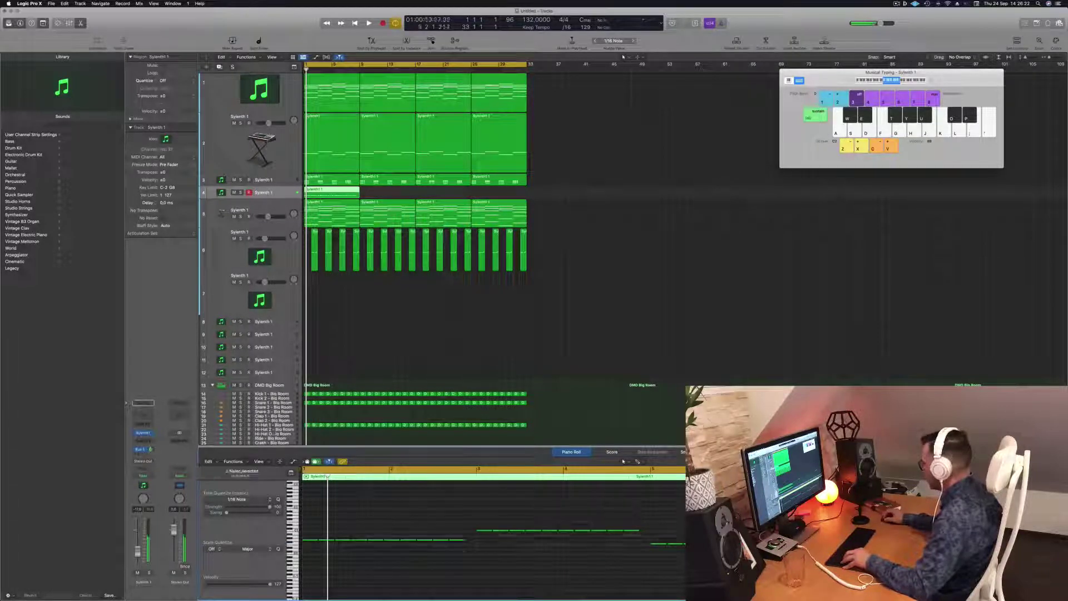
key(space)
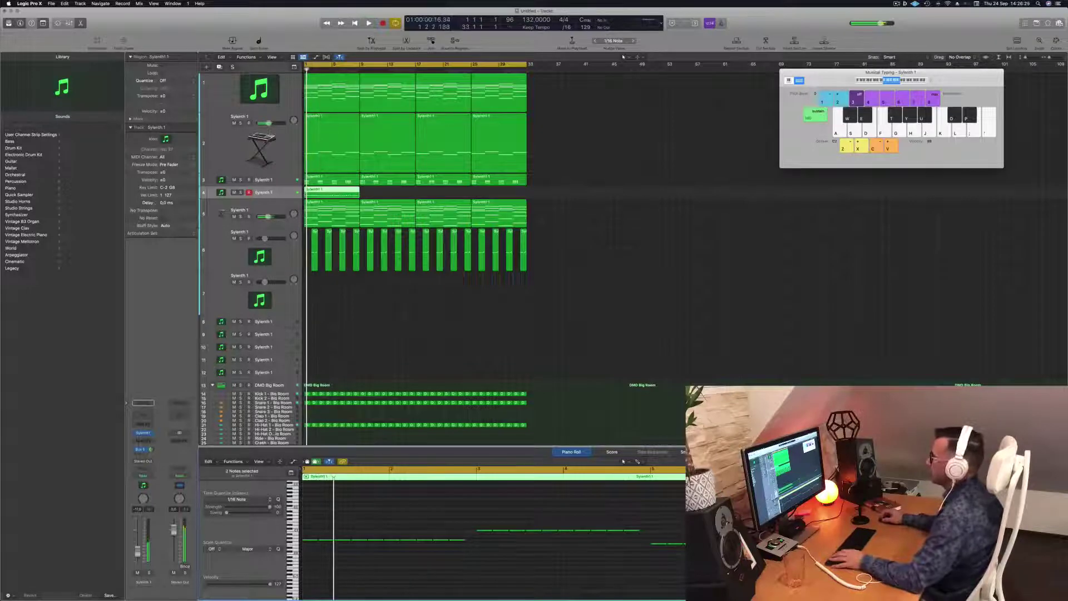
- Copy the stab region along its track to make four regions up to bar 33, select them all, and play the loop
drag(333, 193, 457, 194)
shift+click(346, 193)
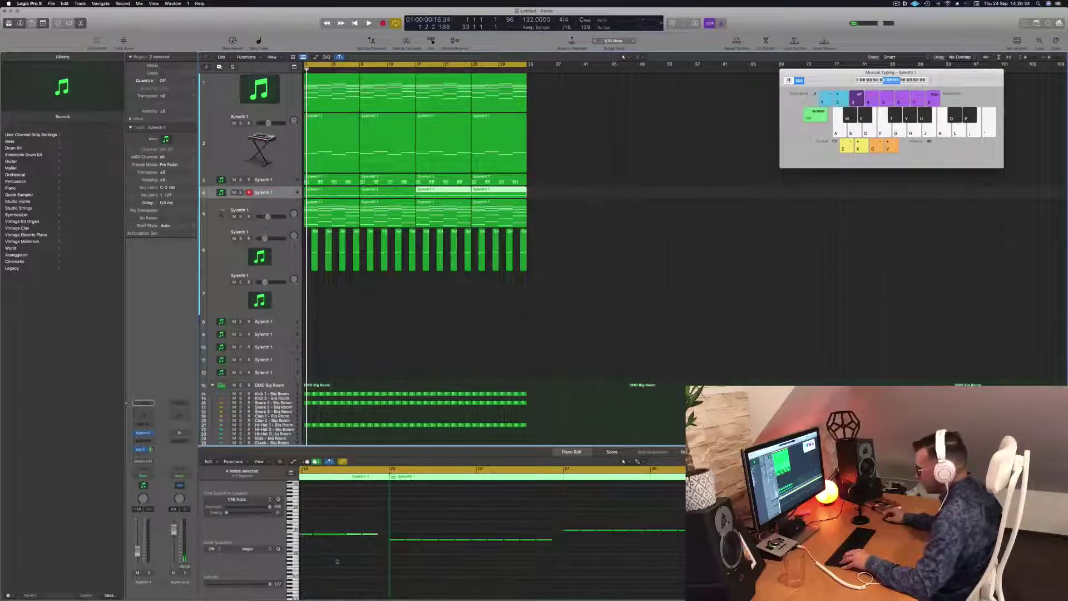
key(space)
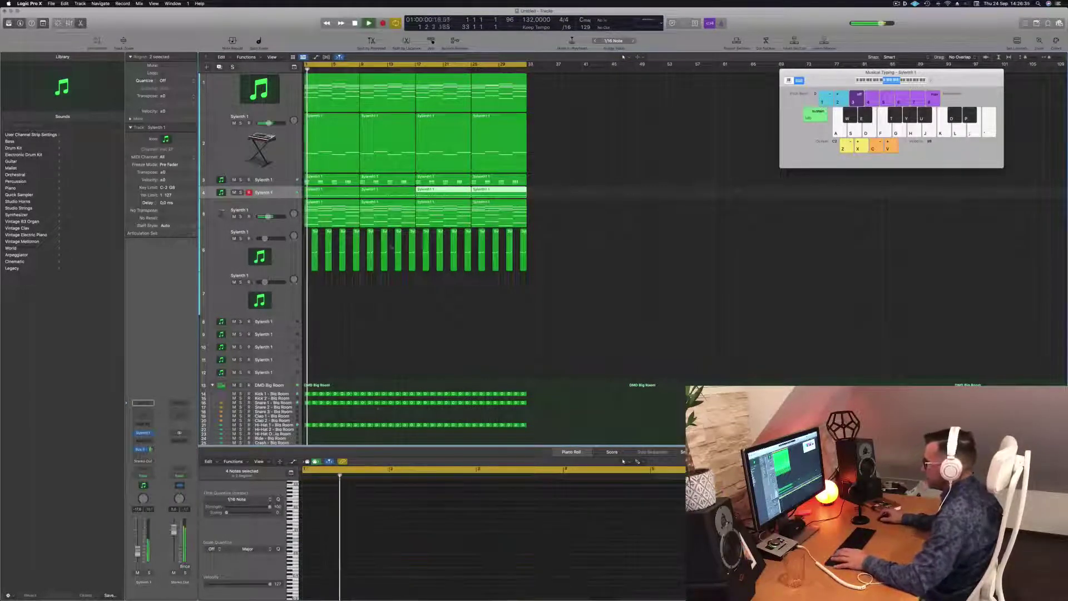
key(space)
click(283, 191)
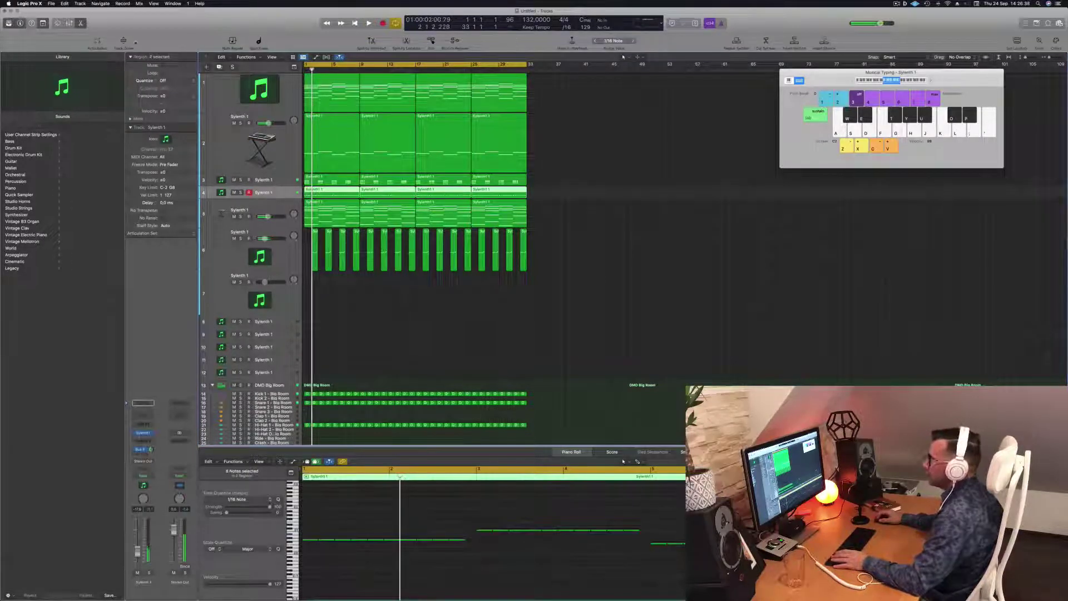
- Enlarge the stab track, transpose all notes in its four regions up one octave, and play from the start
key(ctrl+z)
key(space)
drag(263, 196, 268, 196)
key(Return)
scroll(427, 562, left, 3)
click(432, 575)
key(super+a)
key(alt+shift+Up)
key(Return)
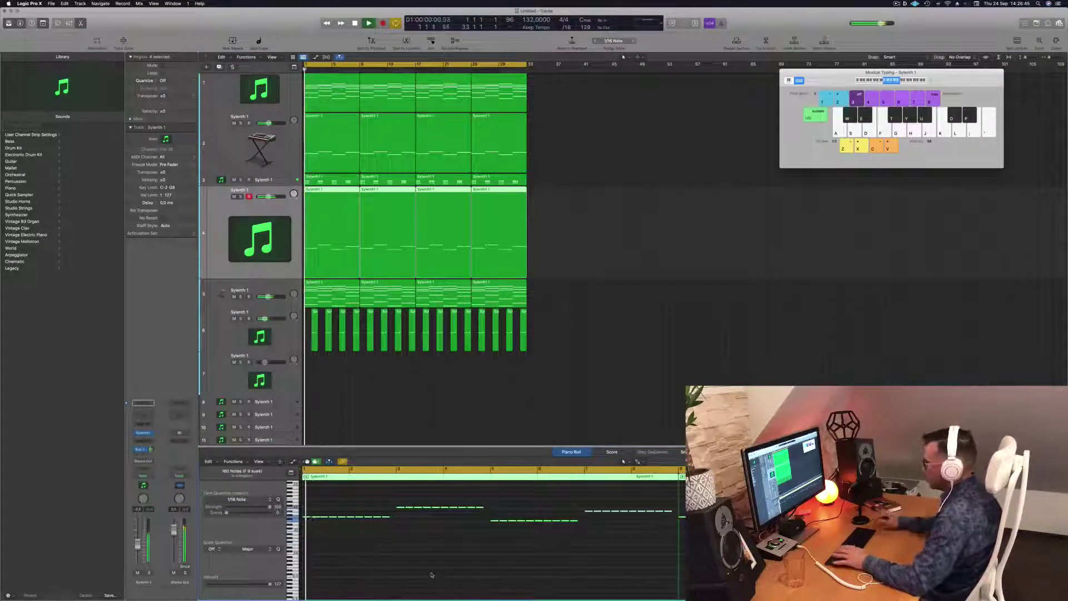
- Open the stab track's Sylenth1 and replace the lead preset with one of the first BASS presets
click(146, 432)
key(Return)
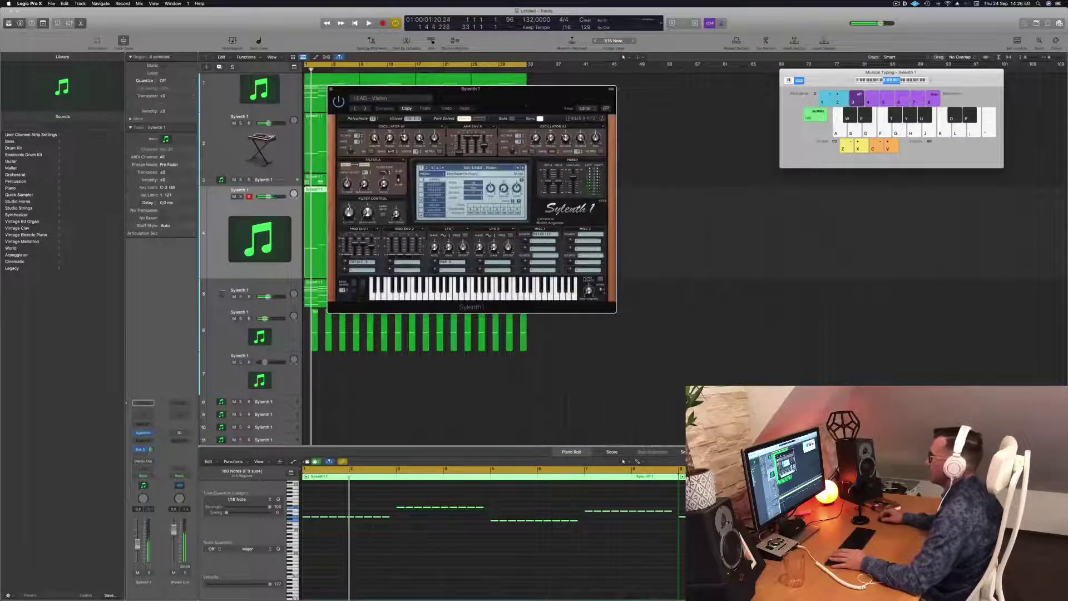
drag(520, 110, 631, 112)
click(610, 172)
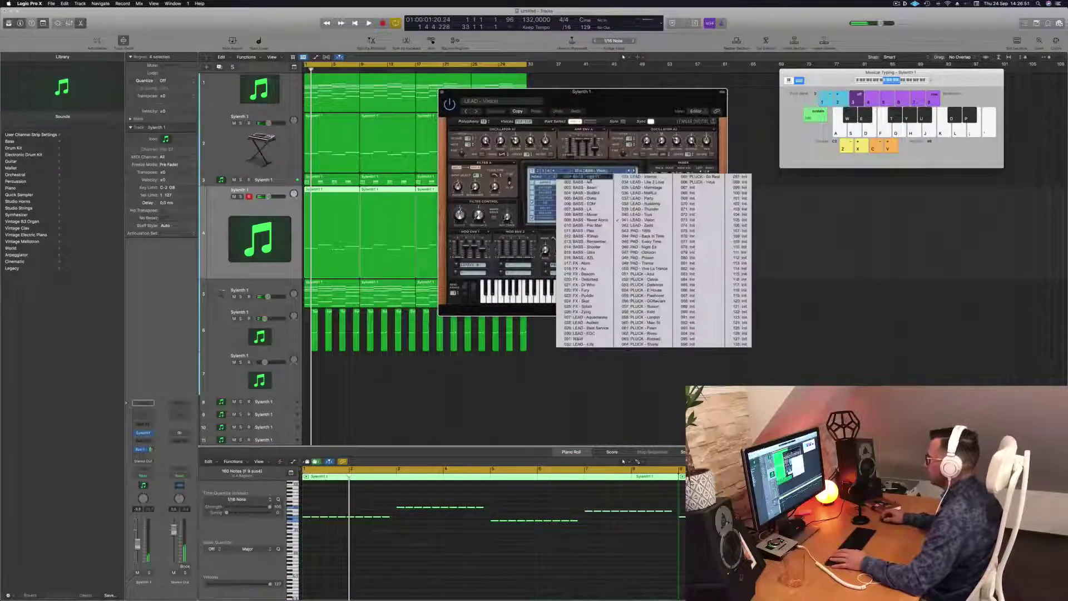
click(595, 177)
drag(581, 112, 581, 134)
click(634, 195)
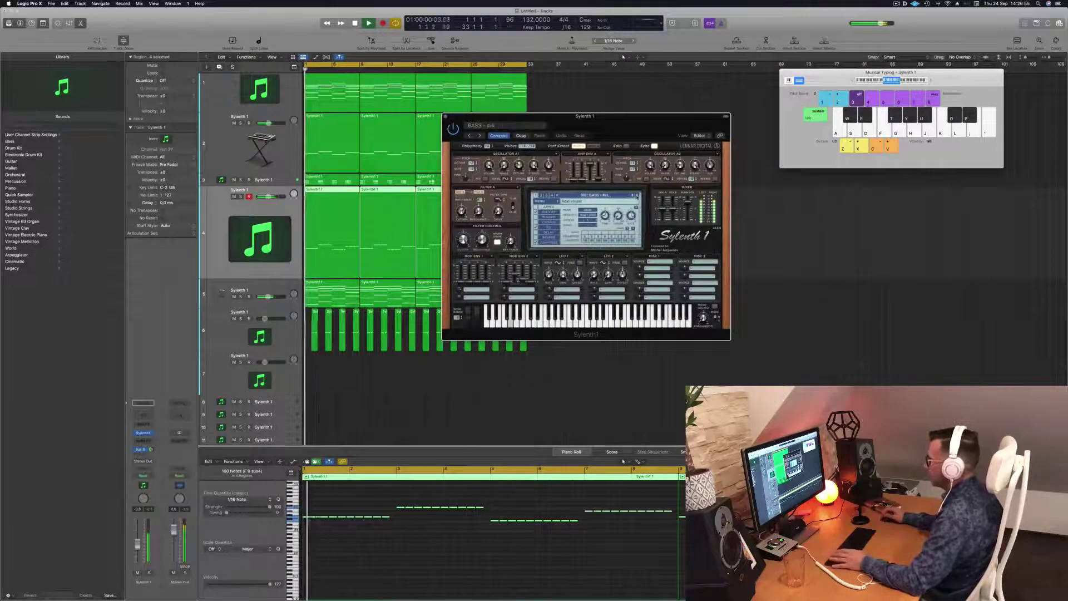
- Transpose all selected stab notes up another octave and audition them with the bass preset
drag(661, 116, 722, 117)
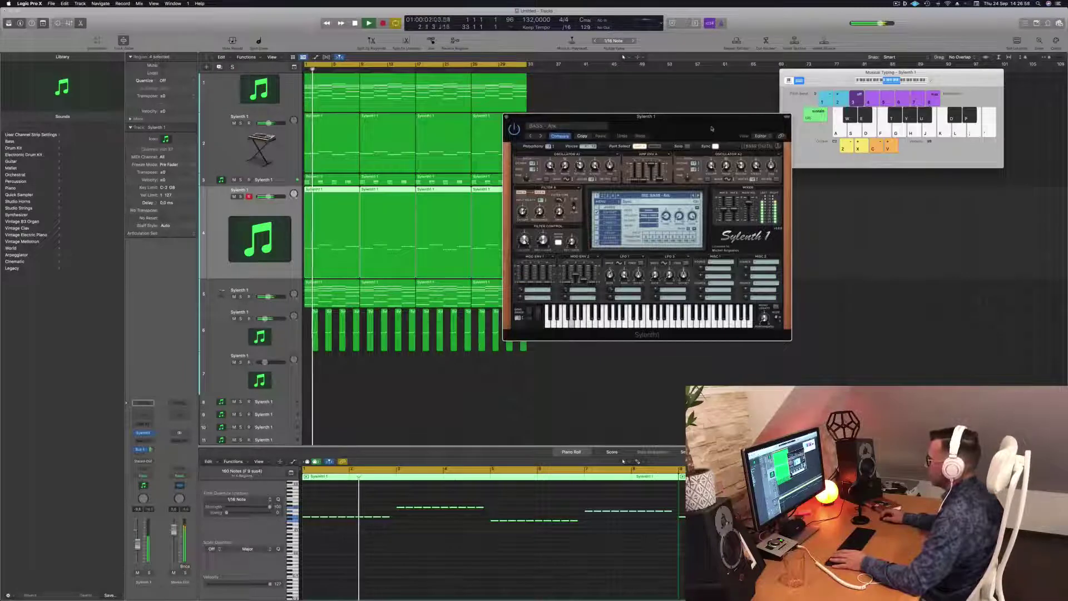
click(427, 582)
key(space)
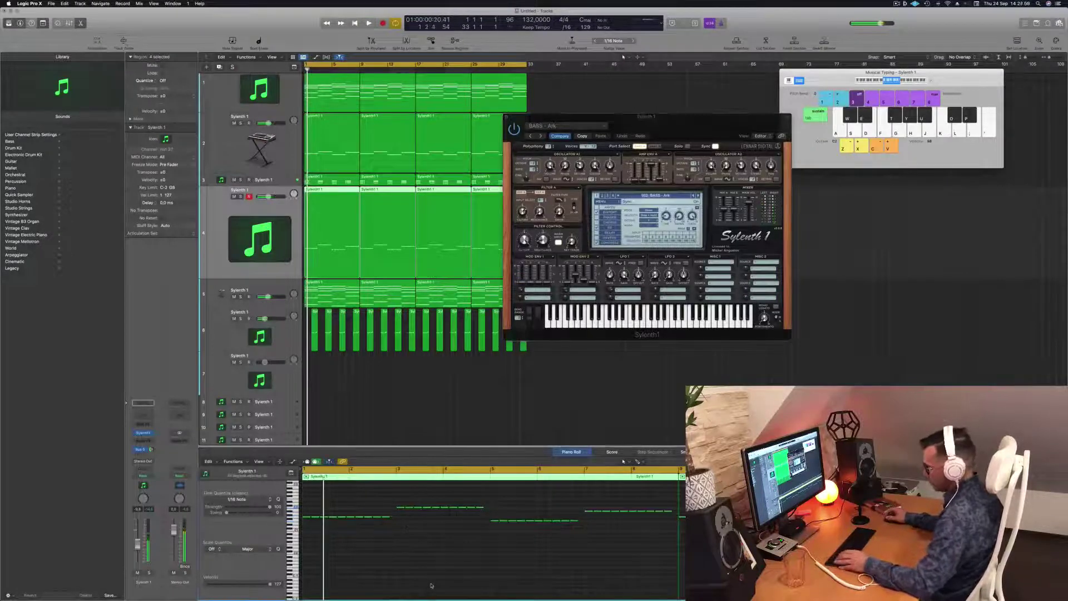
key(alt+shift+Up)
key(space)
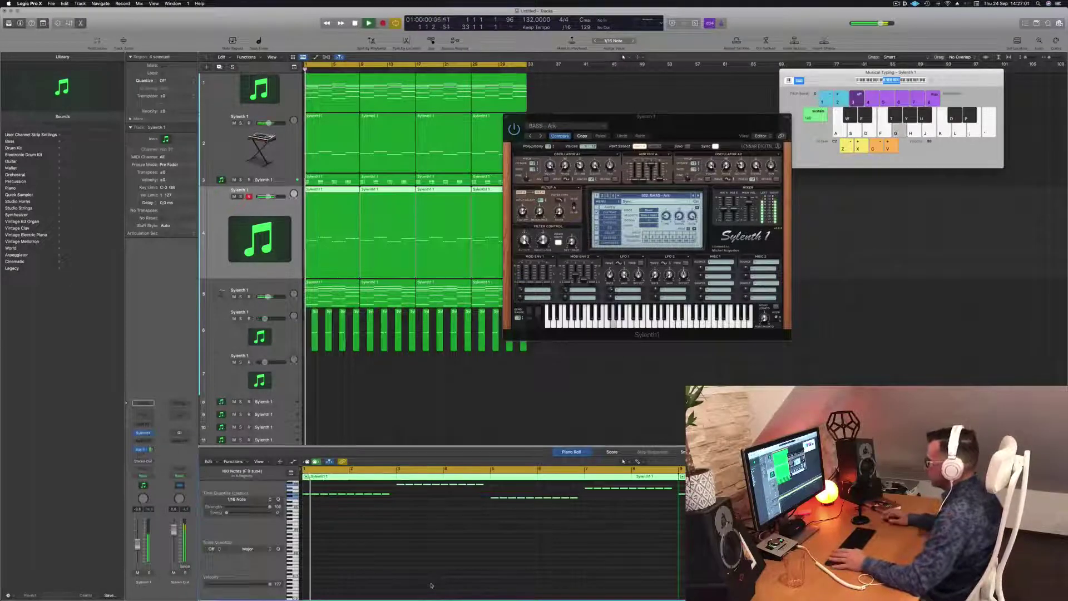
- Audition BASS - Beam and the bass preset after it, soloing the stab track briefly to compare
drag(656, 127, 651, 128)
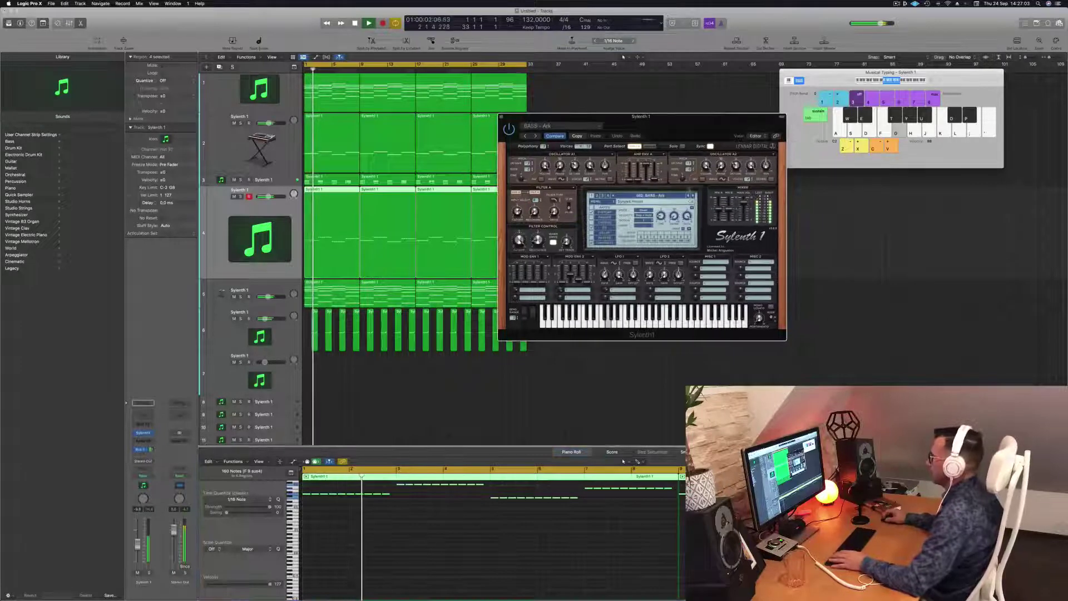
click(693, 196)
key(space)
key(space)
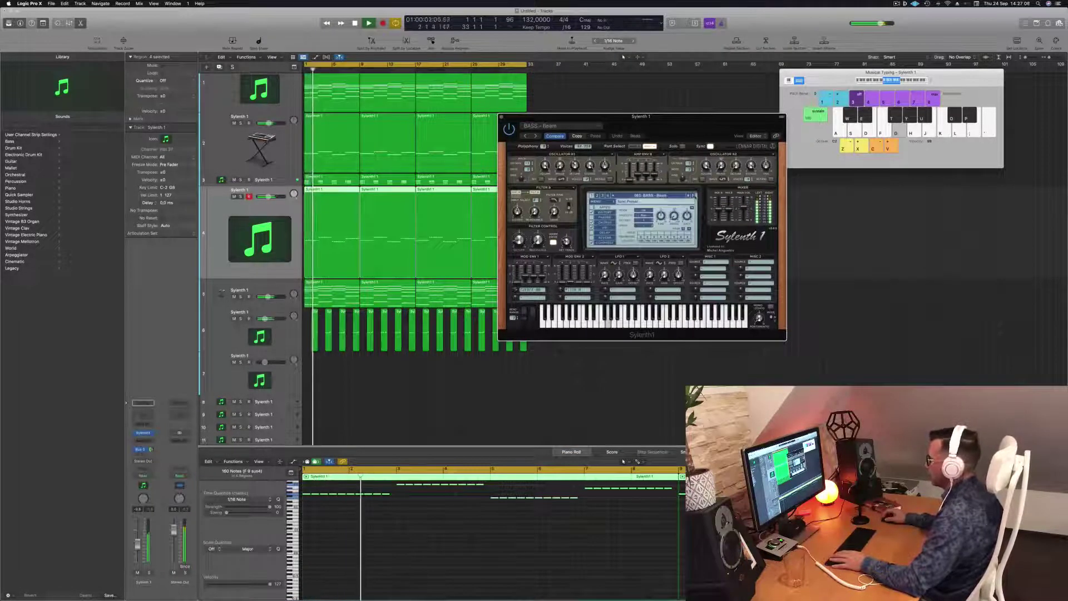
click(693, 196)
key(space)
key(space)
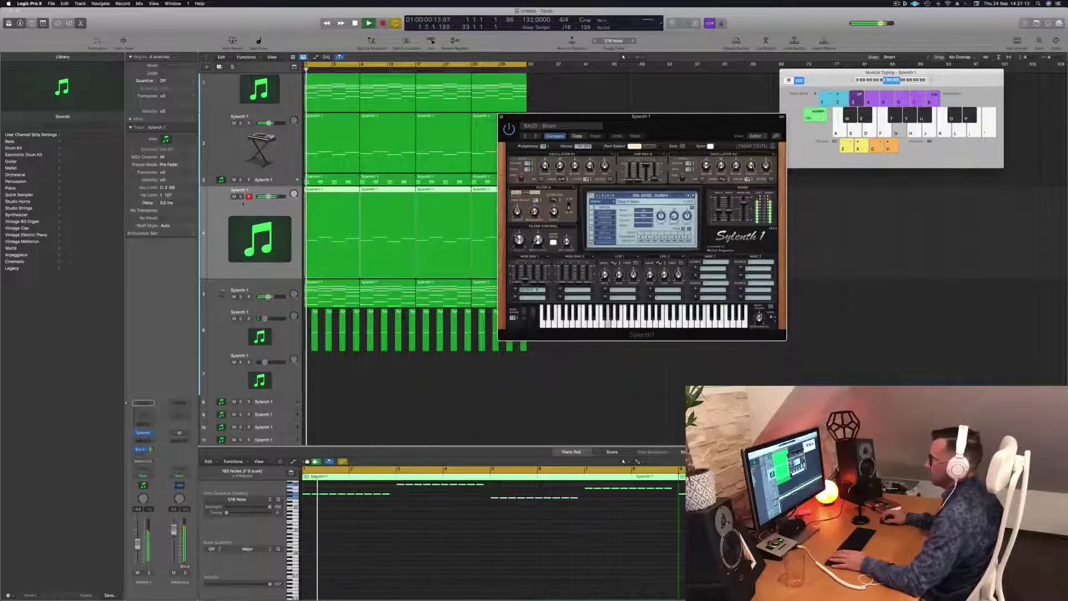
click(241, 197)
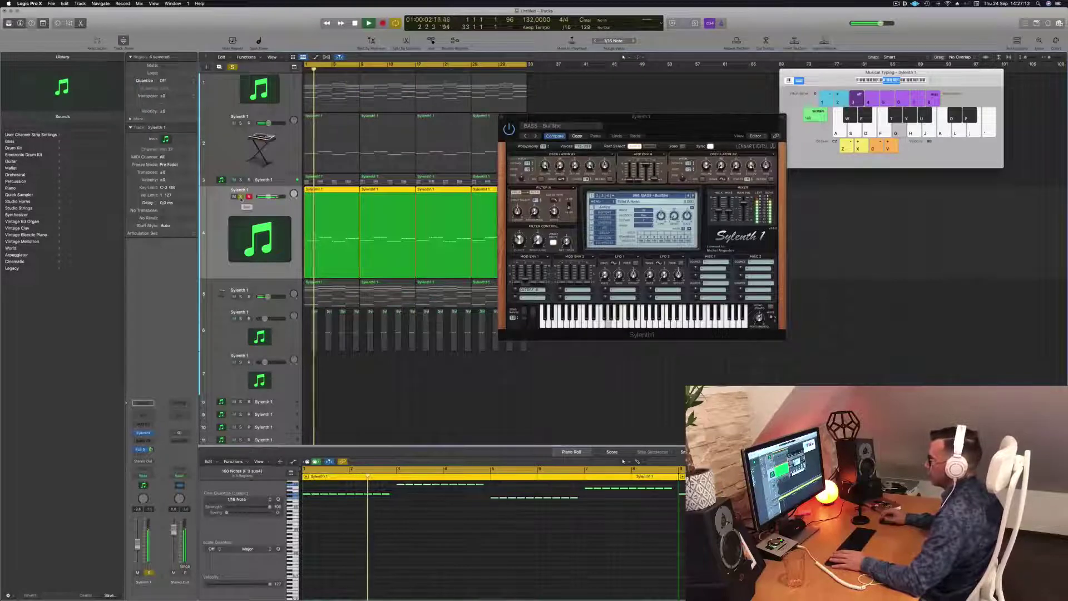
click(240, 196)
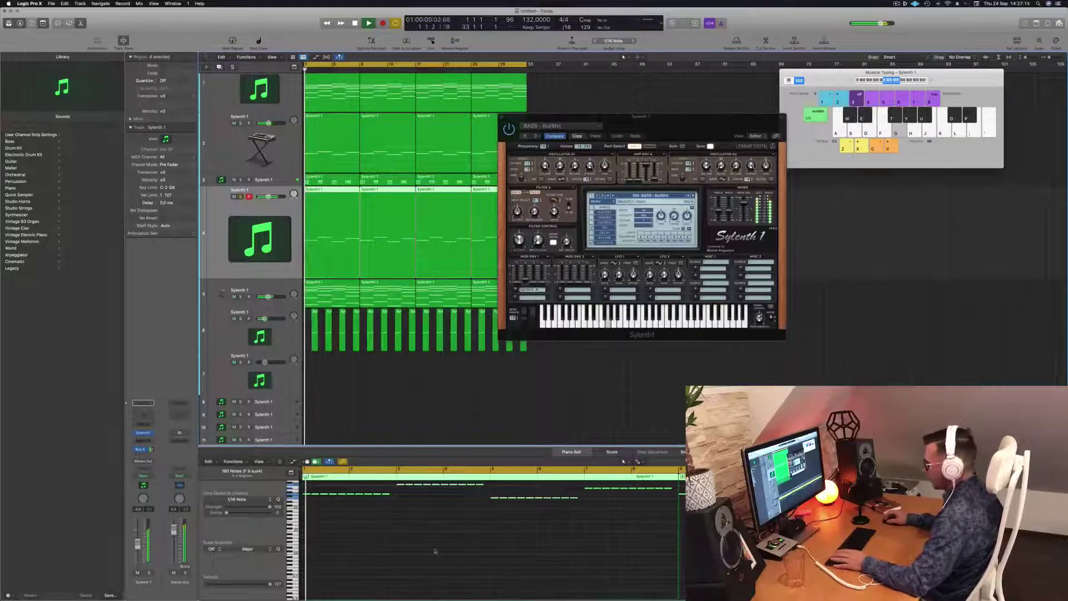
key(super+a)
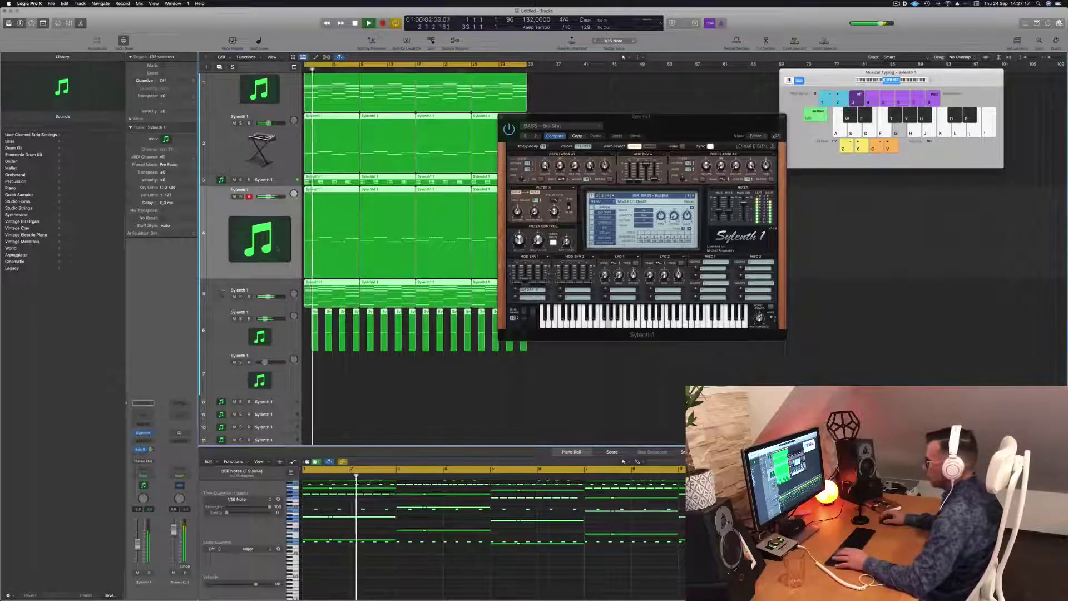
click(270, 216)
key(space)
click(462, 377)
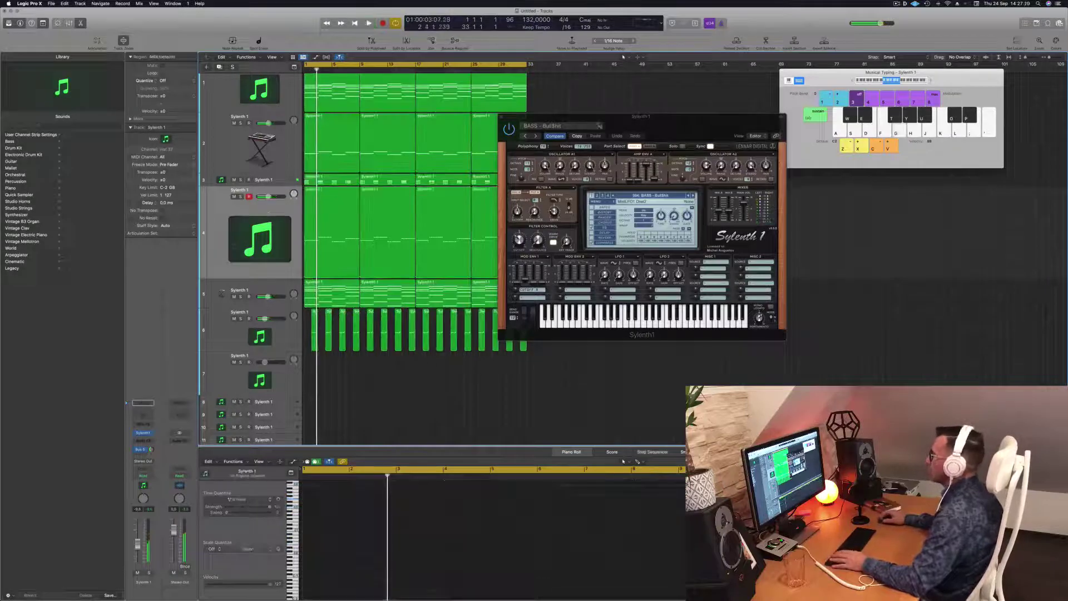
- Select the four stab regions and shorten all their notes slightly to leave gaps between the stabs, and play the result
drag(537, 117, 707, 131)
drag(587, 229, 273, 234)
click(273, 234)
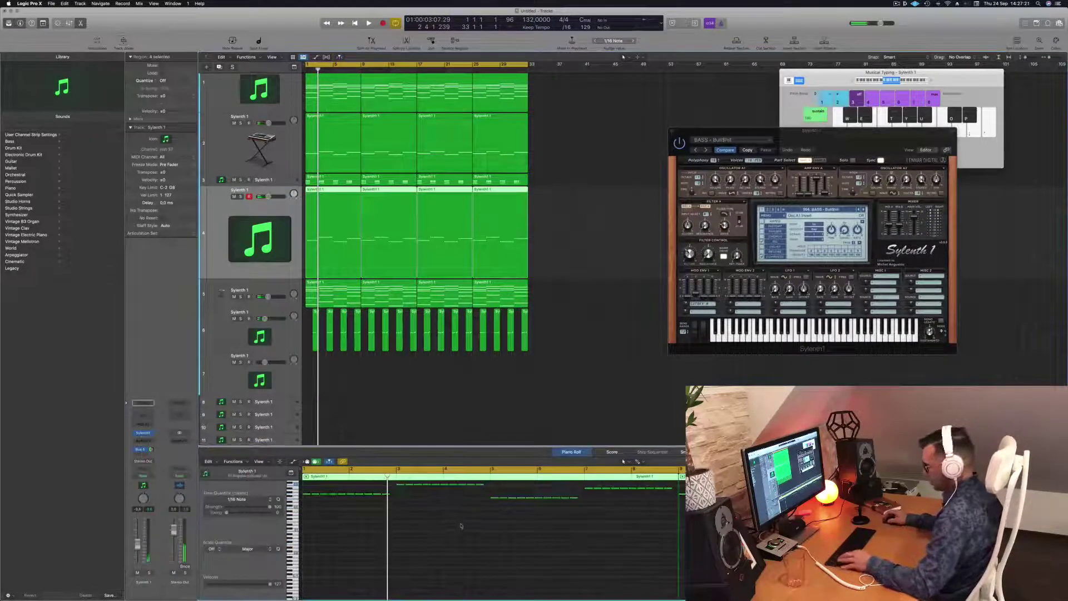
scroll(391, 510, up, 2)
drag(391, 494, 387, 493)
key(space)
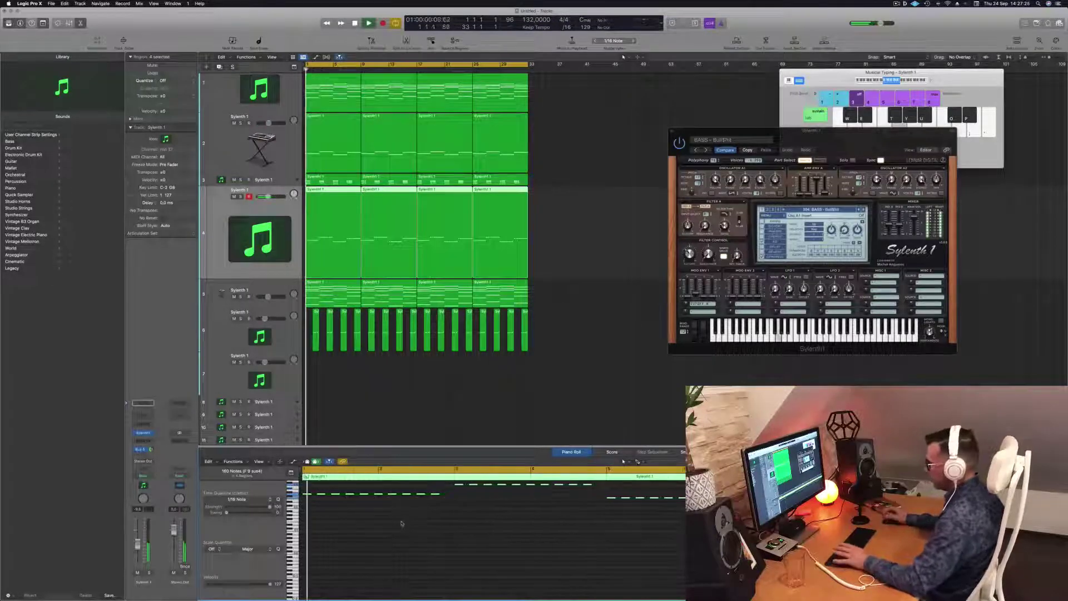
- Replay the shortened stabs and step forward through the next Sylenth1 bass presets
drag(862, 140, 747, 134)
key(space)
key(space)
key(space)
key(space)
click(744, 204)
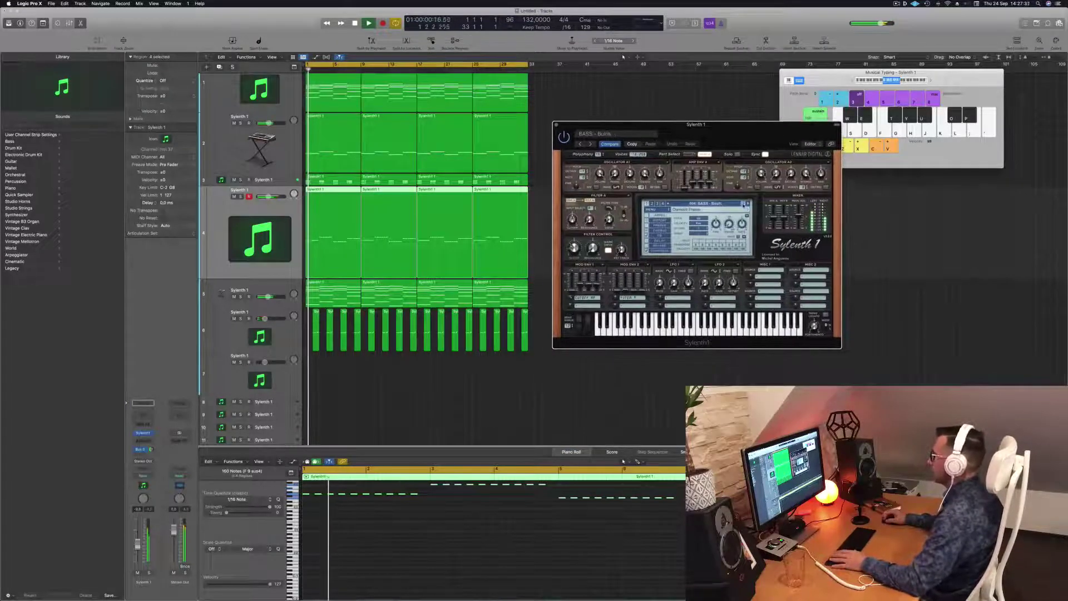
click(743, 204)
click(743, 204)
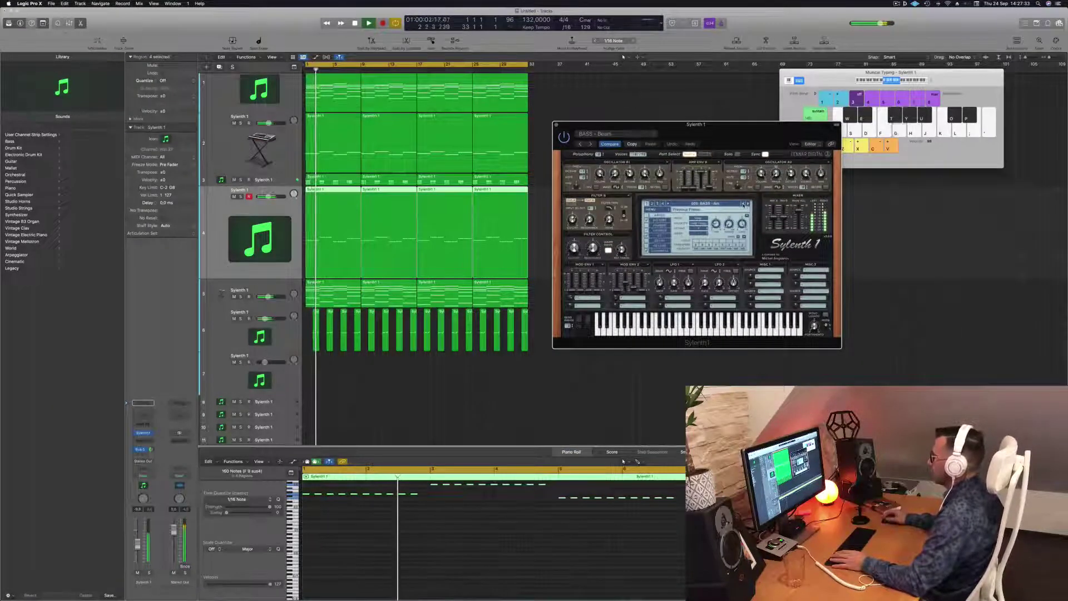
- Continue through the bass presets as far as BASS - LA, restarting the loop to compare the sounds
click(749, 204)
click(748, 204)
click(749, 205)
key(Return)
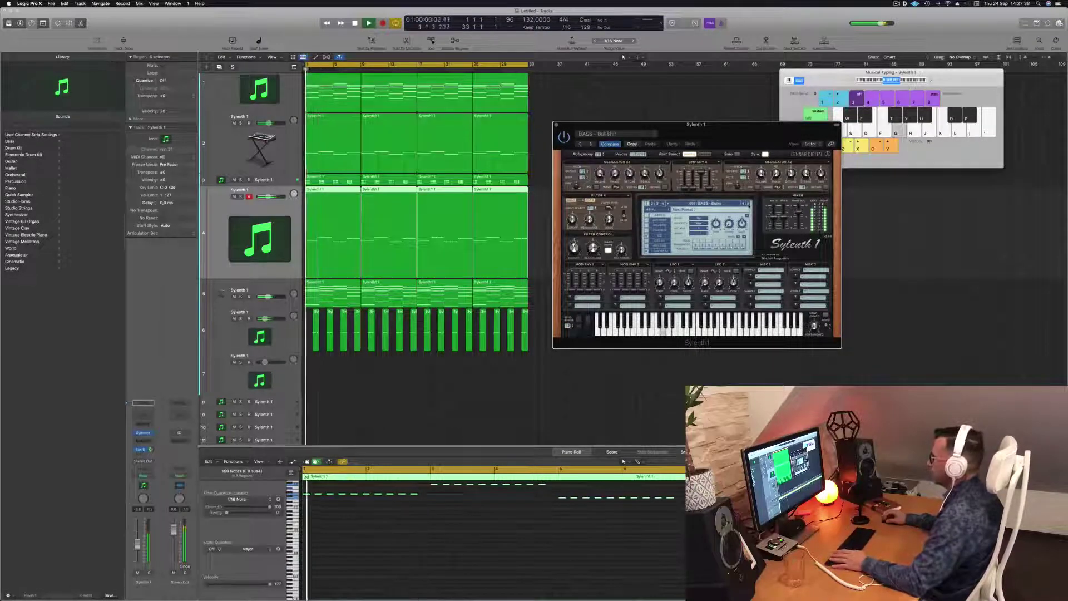
click(748, 204)
click(749, 204)
click(749, 204)
key(Return)
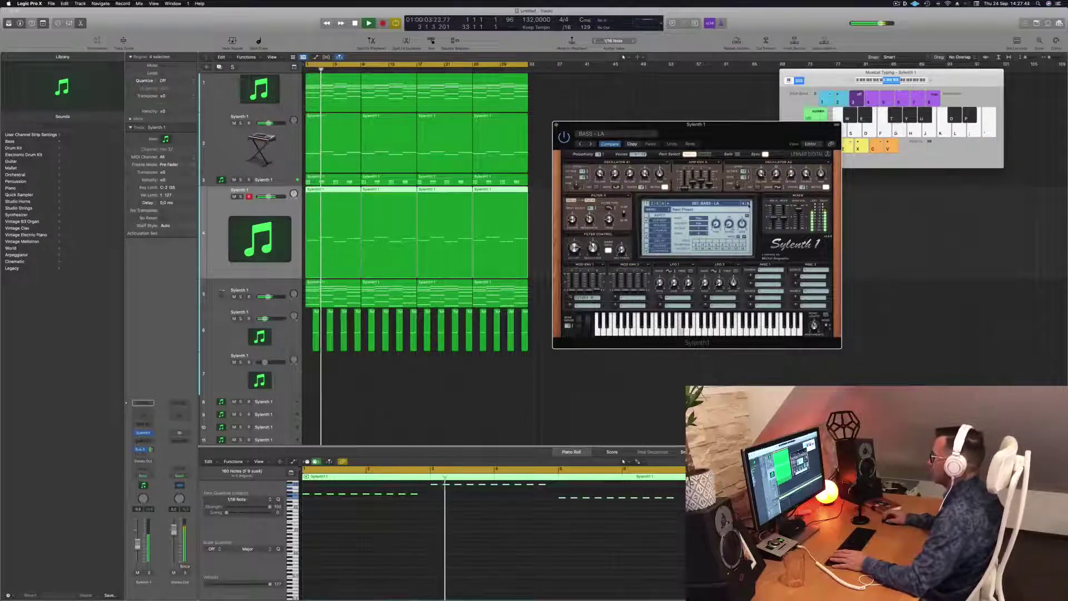
- Try BASS - Mover with the stab track briefly soloed, and step on through the bass presets to BASS - Plex
click(748, 206)
key(Return)
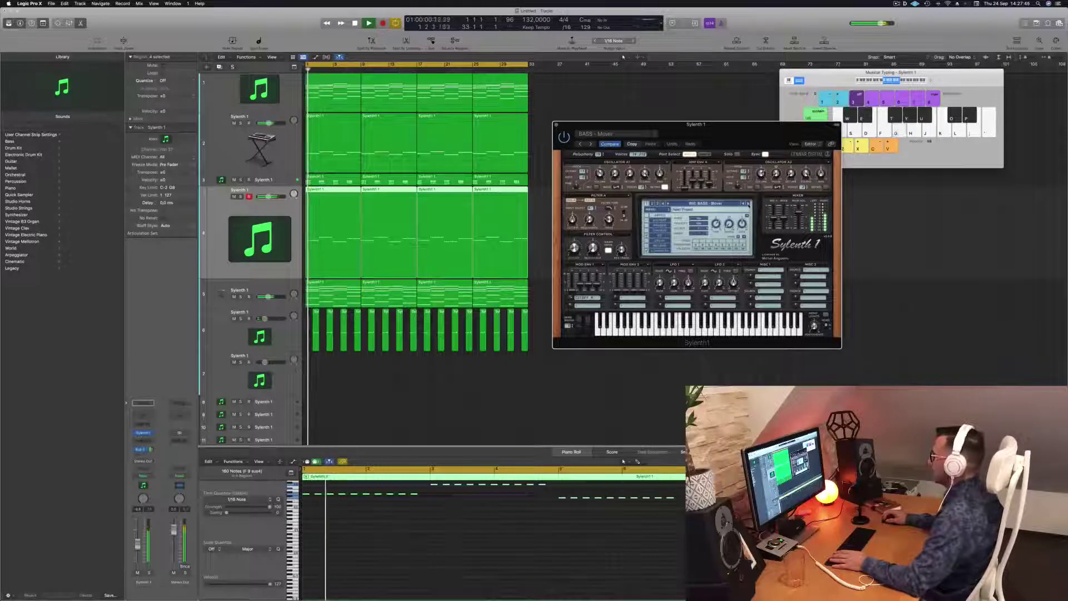
click(241, 196)
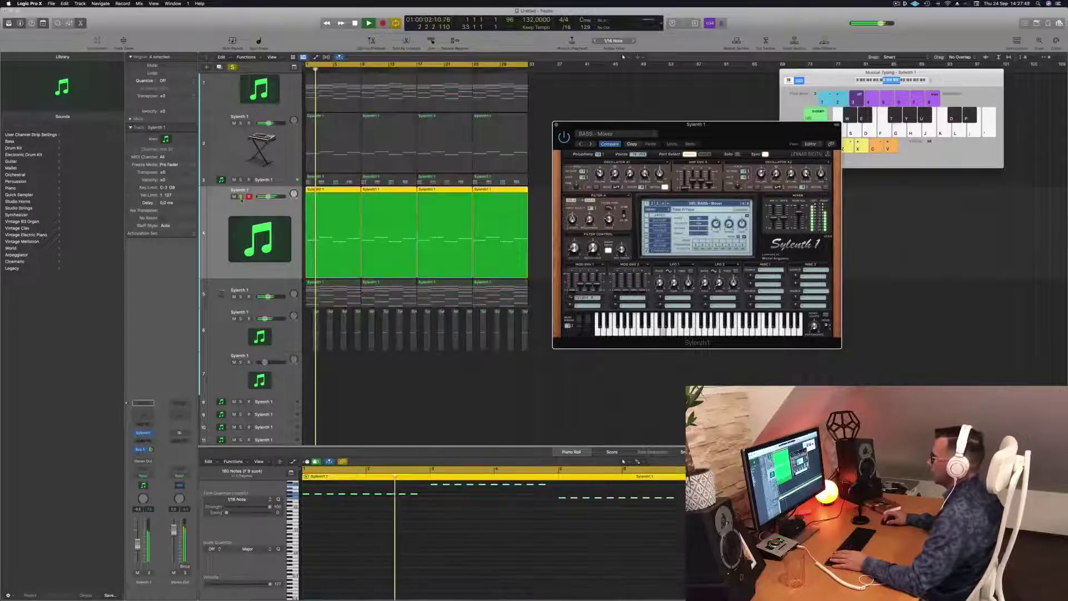
click(240, 197)
key(Return)
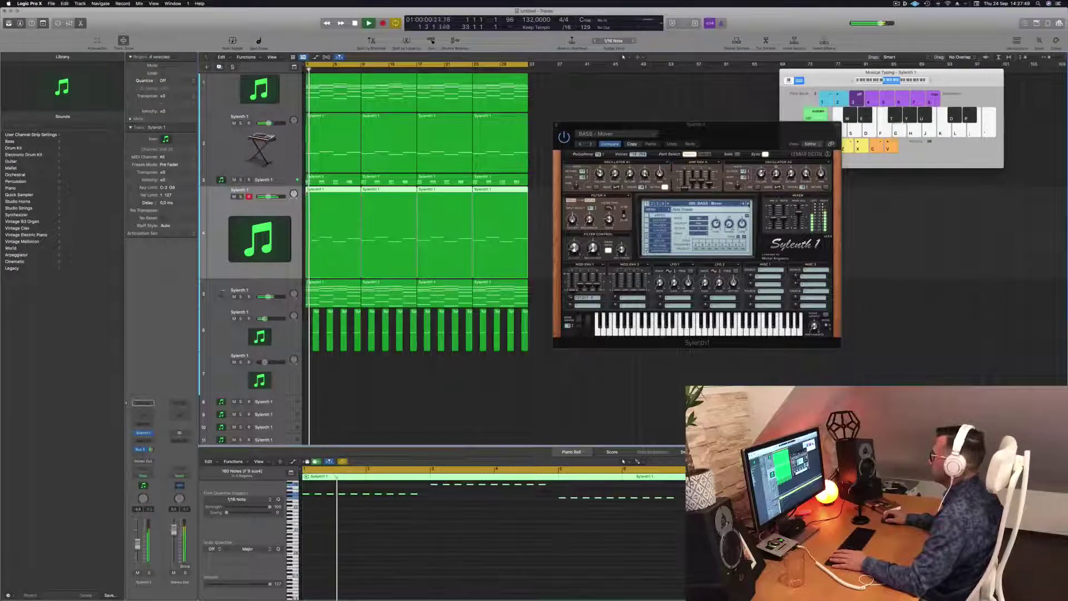
click(749, 205)
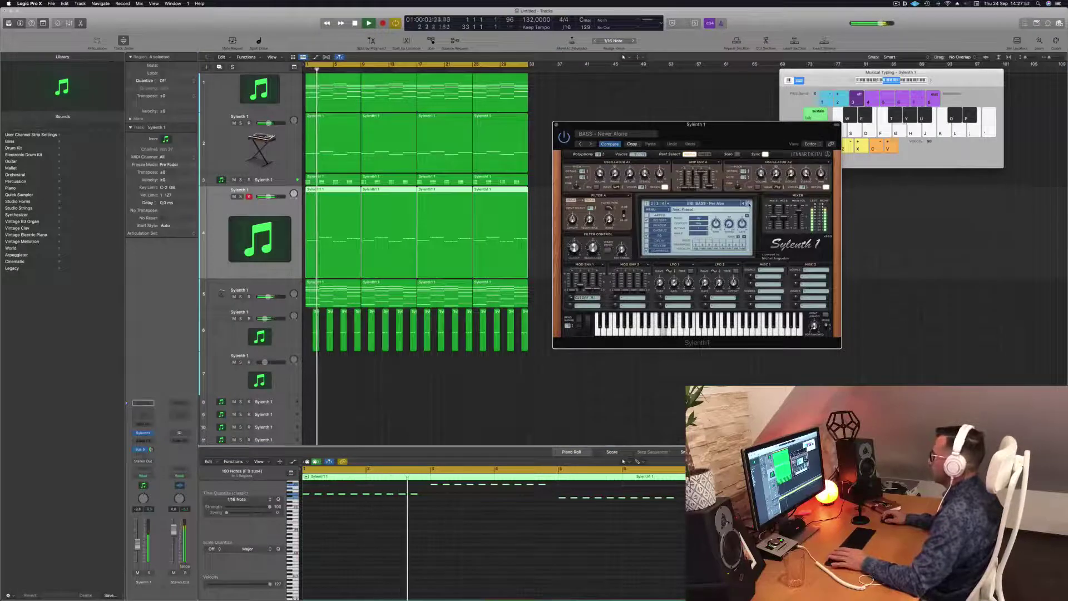
key(Return)
- Stop playback and lengthen the last stab note before each chord change in the first region so it meets the following note
scroll(422, 525, up, 1)
click(424, 529)
key(space)
scroll(424, 529, up, 2)
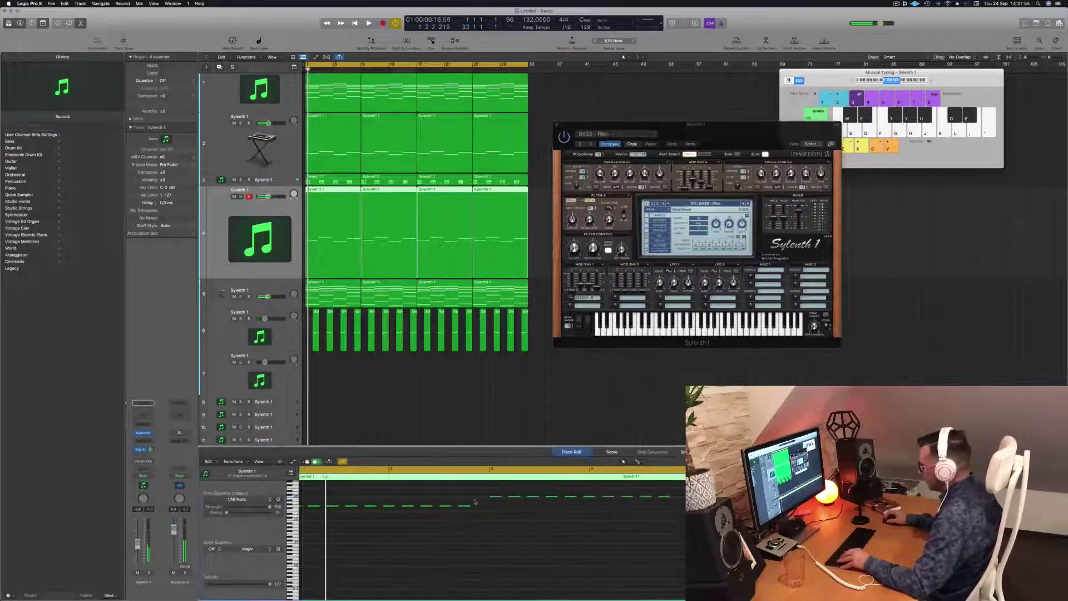
drag(472, 512, 488, 506)
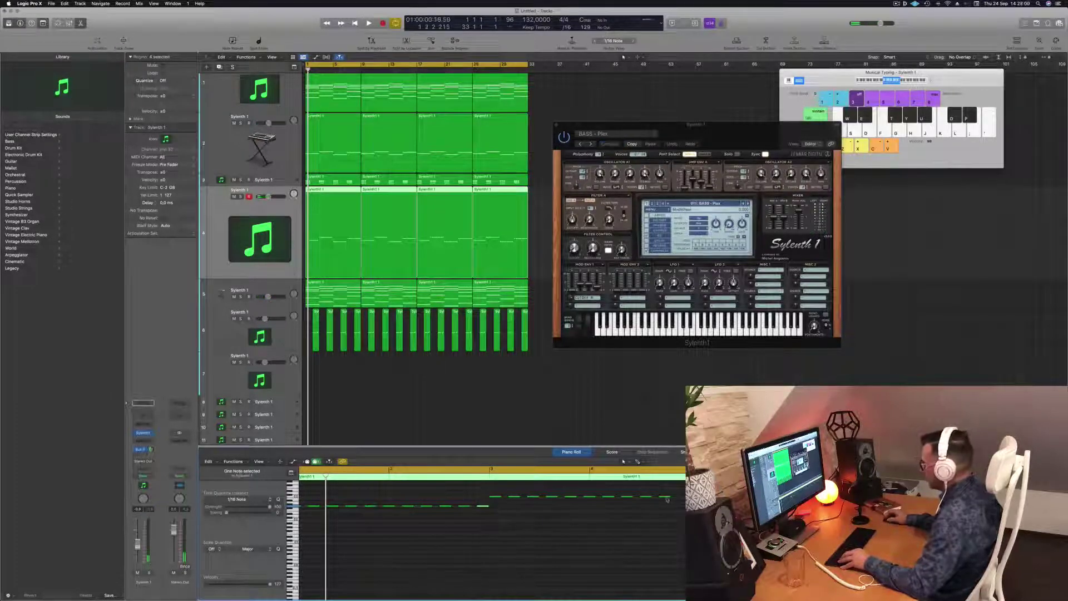
drag(673, 498, 682, 498)
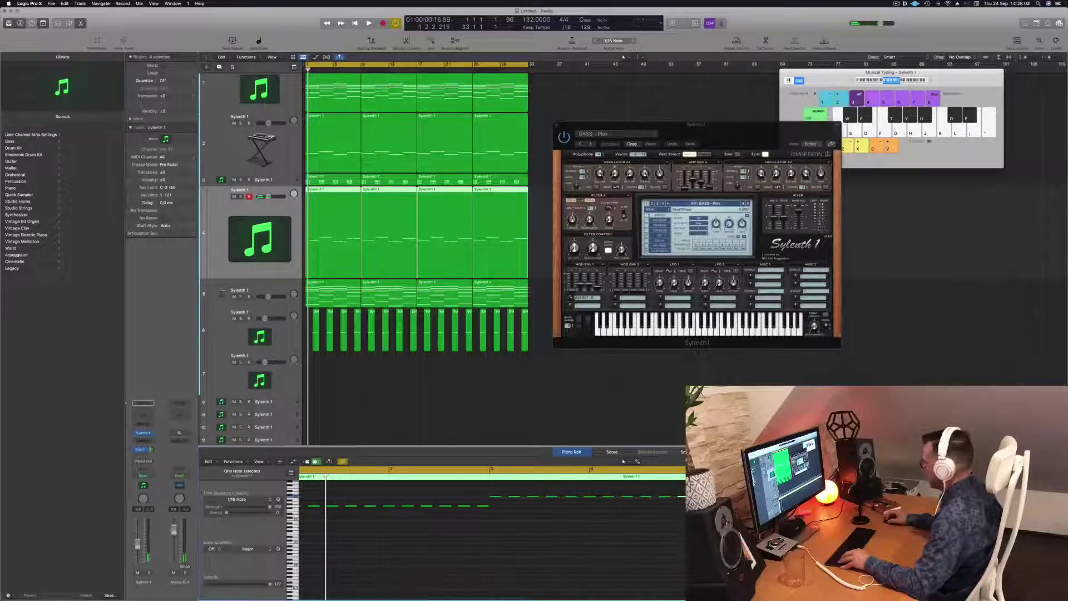
scroll(492, 523, left, 2)
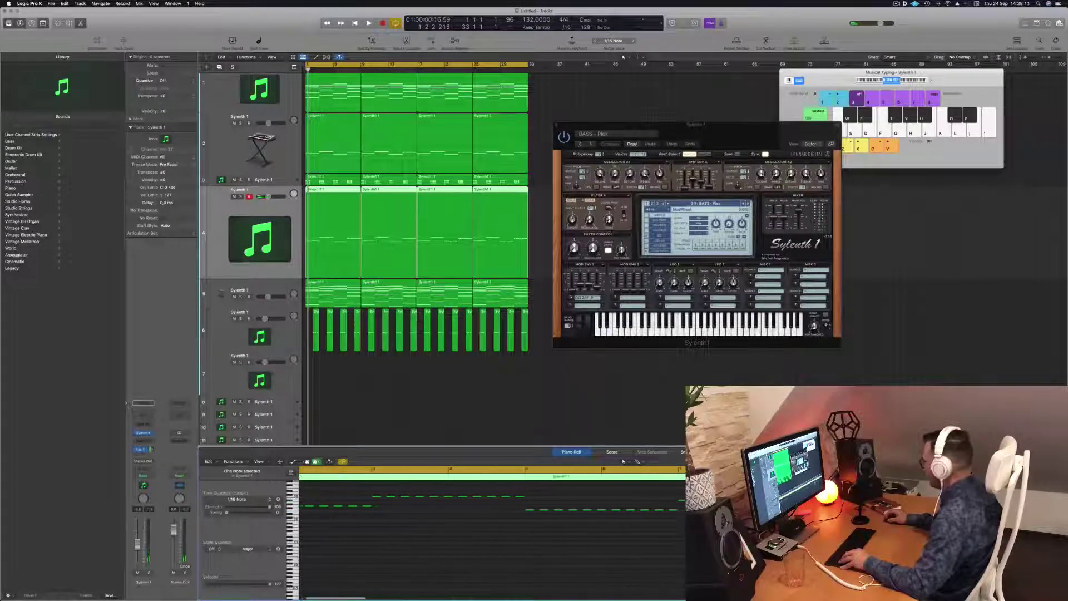
- Delete the second, third and fourth stab regions, keeping only the edited first region
click(401, 404)
drag(530, 203, 367, 214)
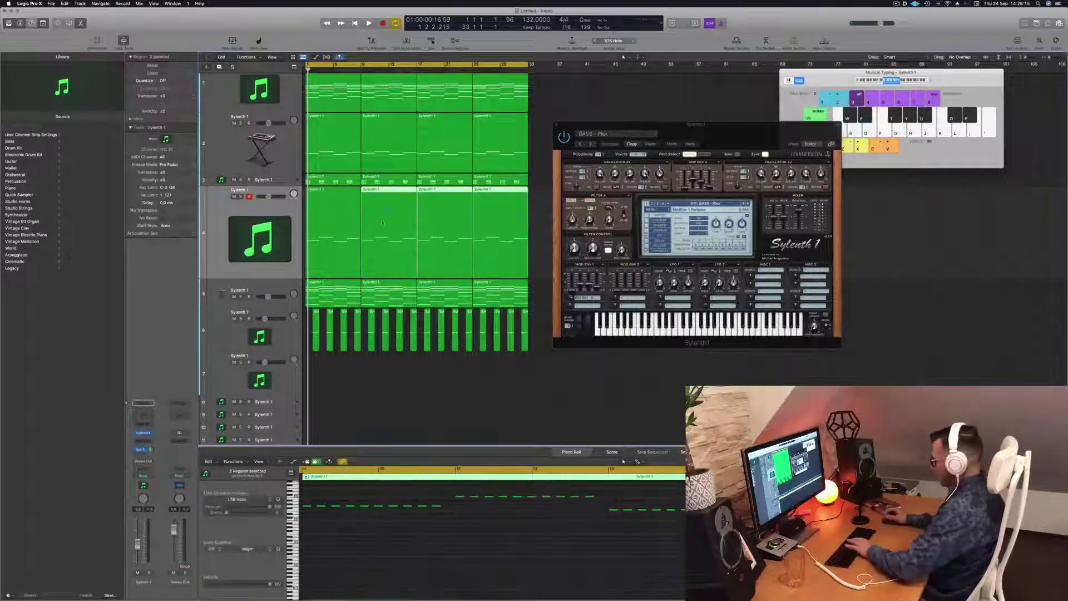
key(Delete)
click(324, 213)
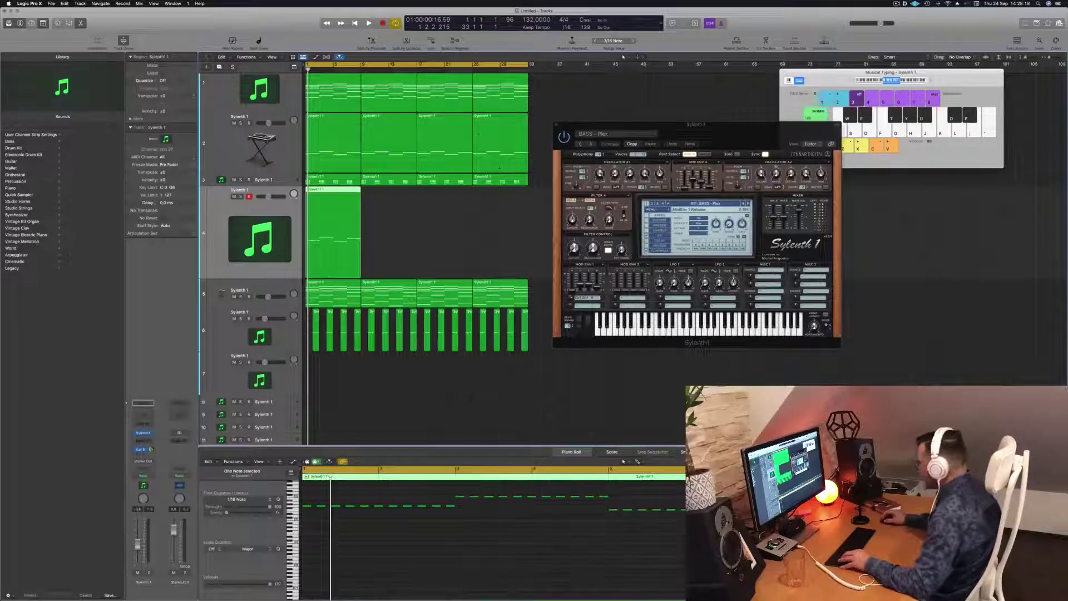
click(390, 222)
click(336, 192)
drag(332, 192, 392, 199)
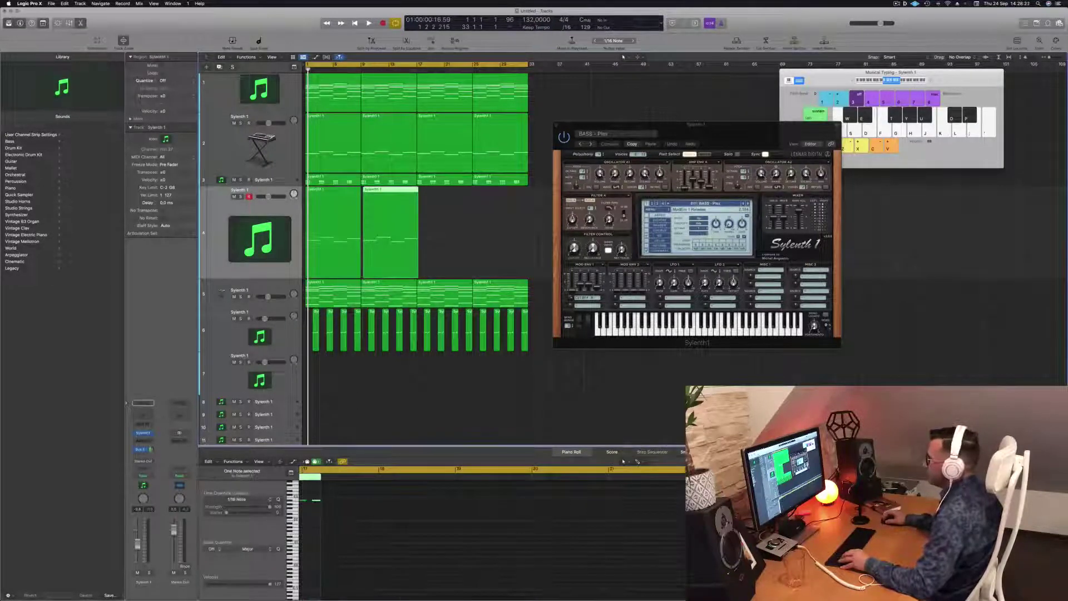
key(BackSpace)
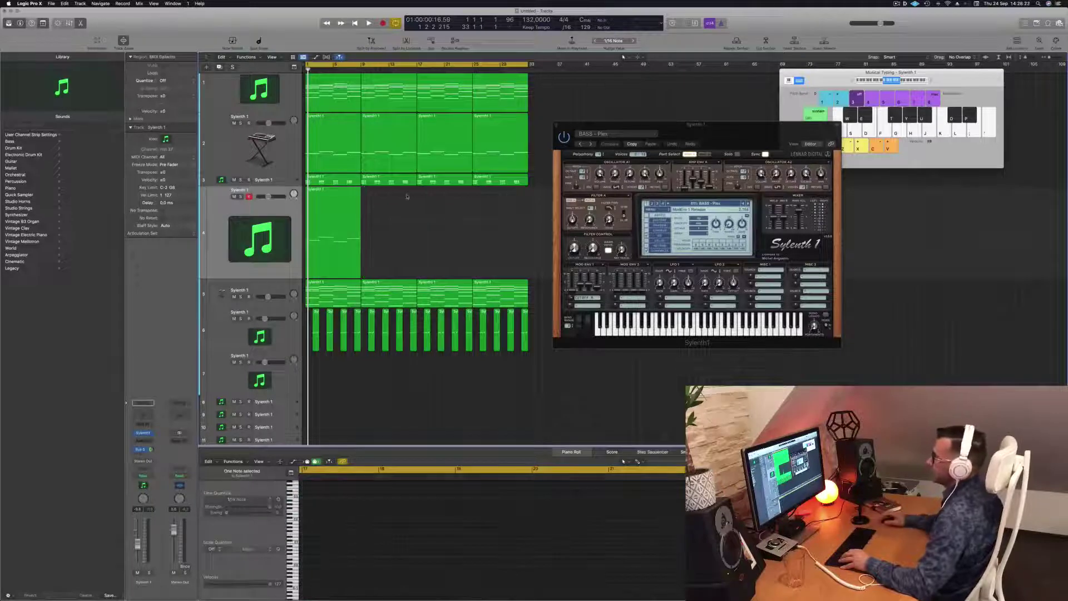
- Copy the edited stab region end to end three times to fill the loop, and select all four regions
click(317, 197)
drag(317, 197, 435, 202)
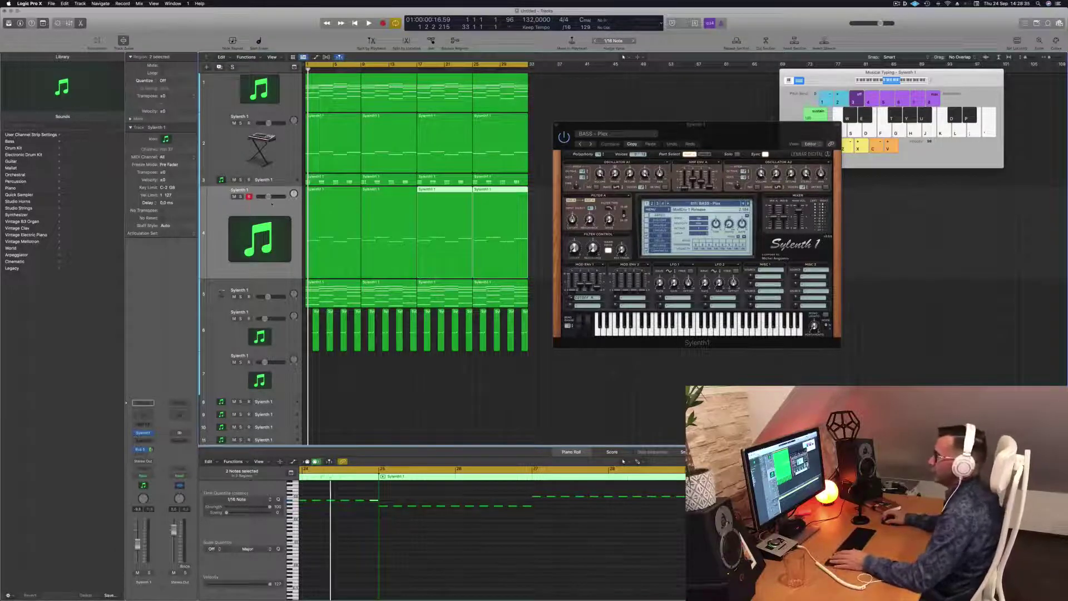
click(255, 209)
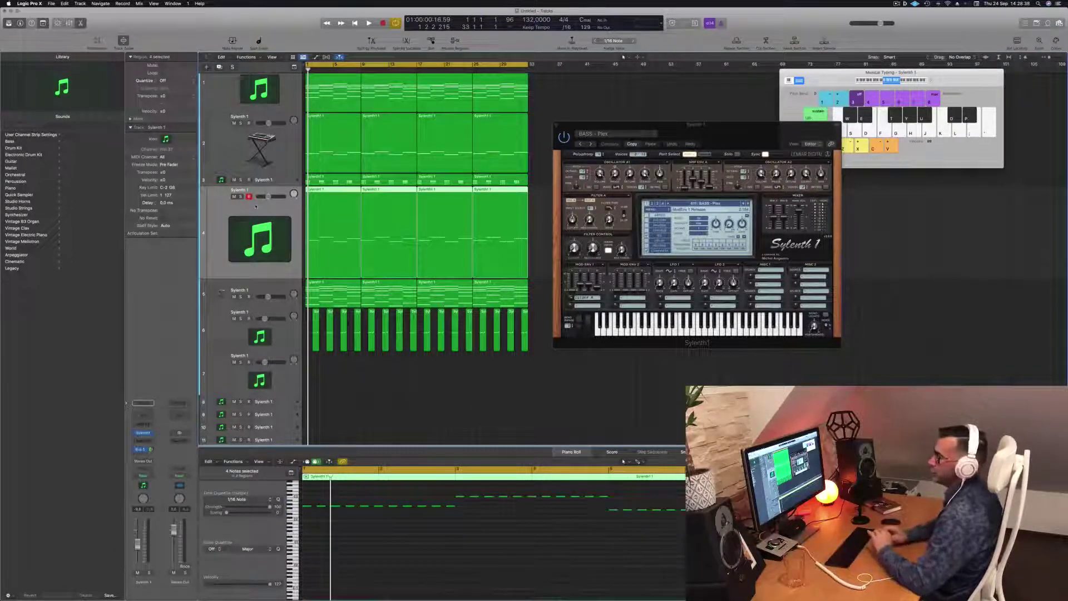
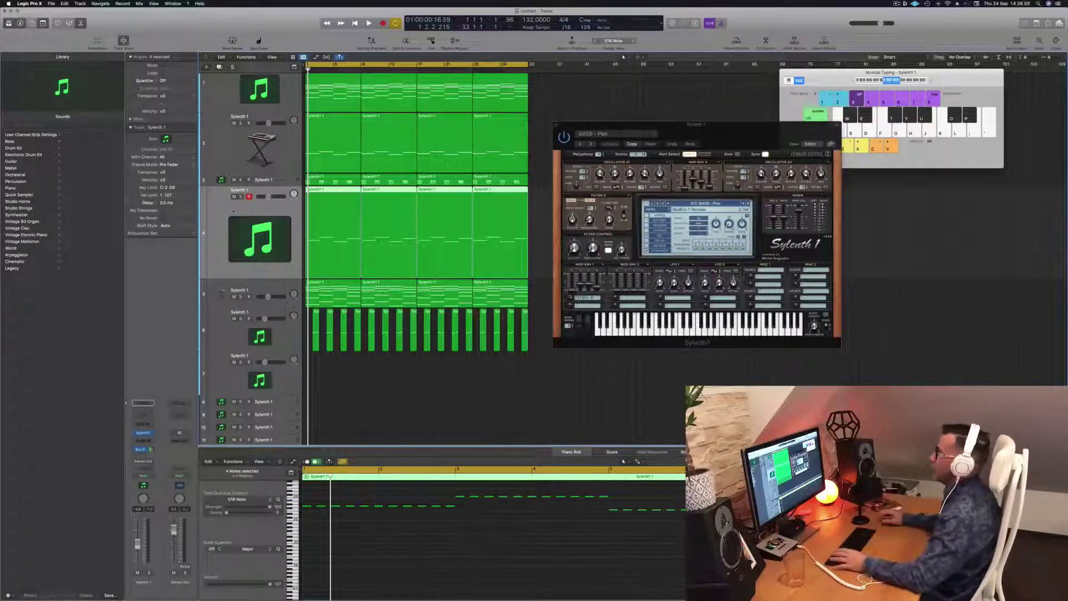
- Play the loop and step forward from BASS - Plex through the remaining Sylenth1 bass presets to FX - Alien
key(space)
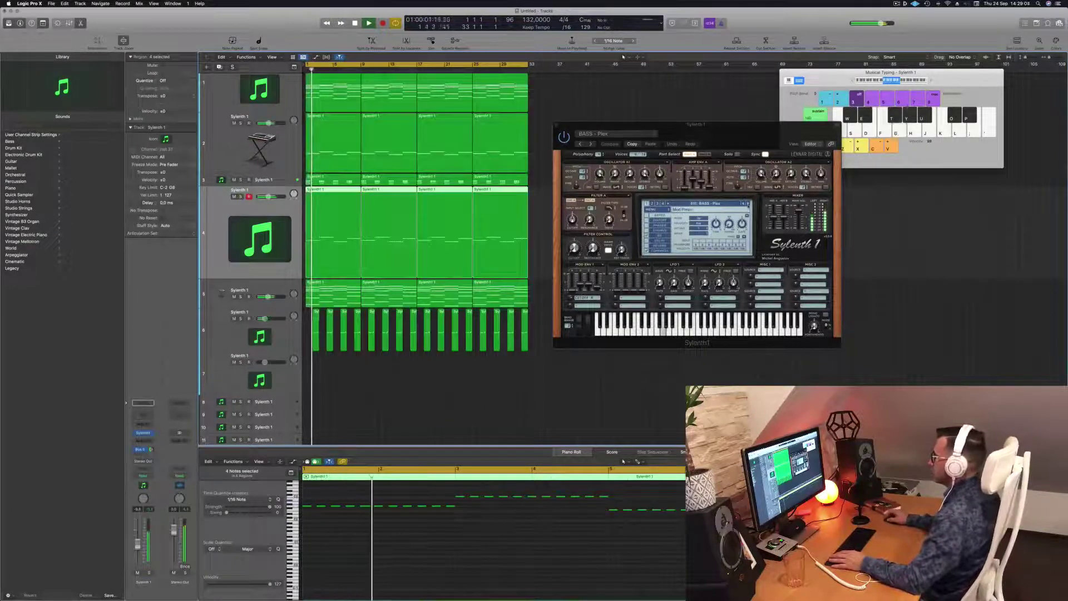
click(748, 204)
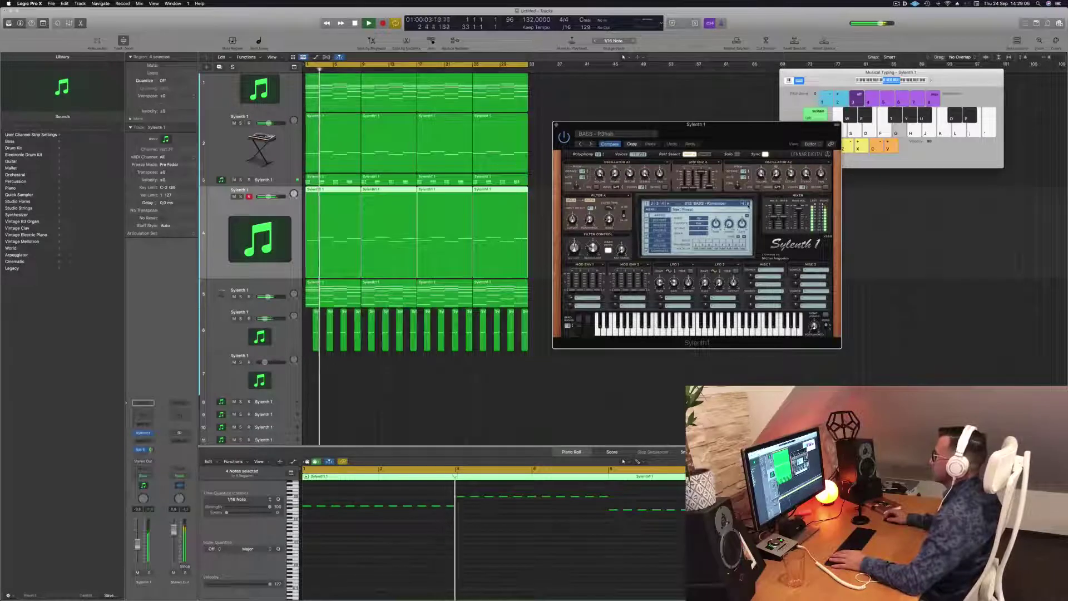
click(748, 204)
click(748, 204)
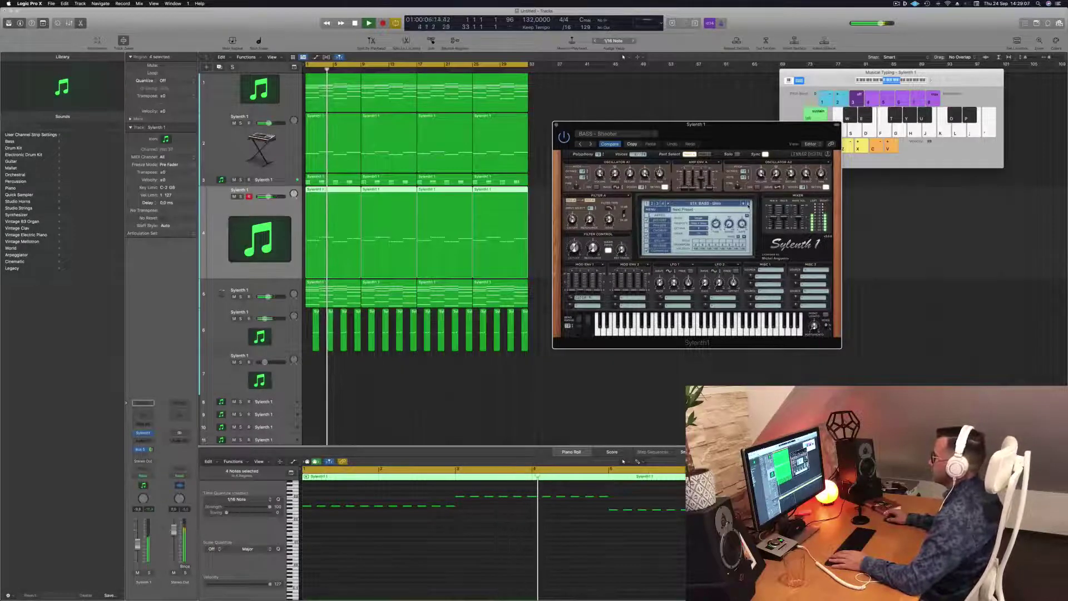
click(747, 204)
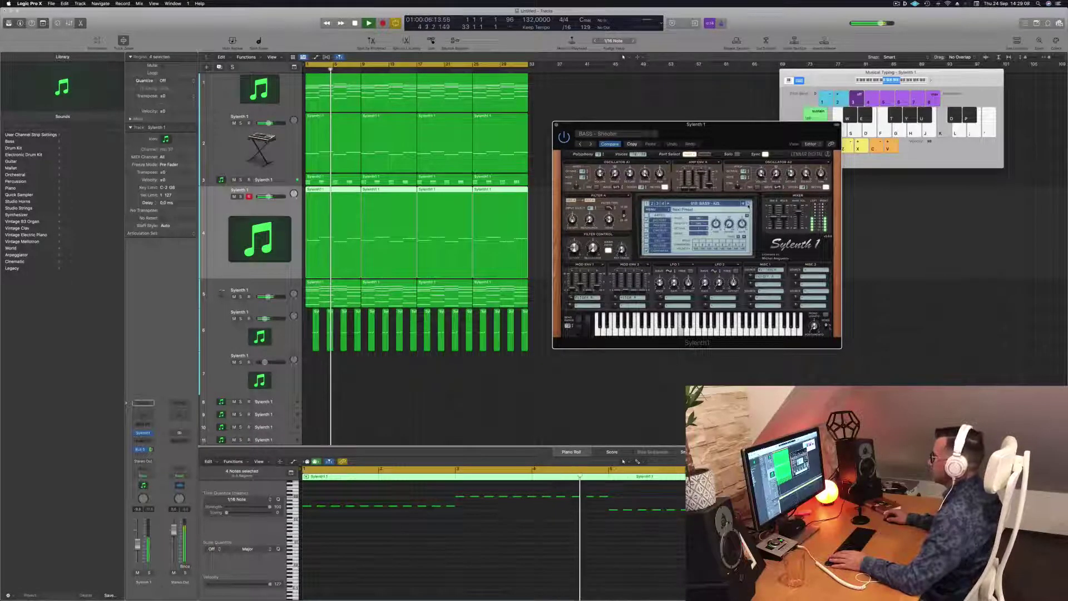
click(748, 205)
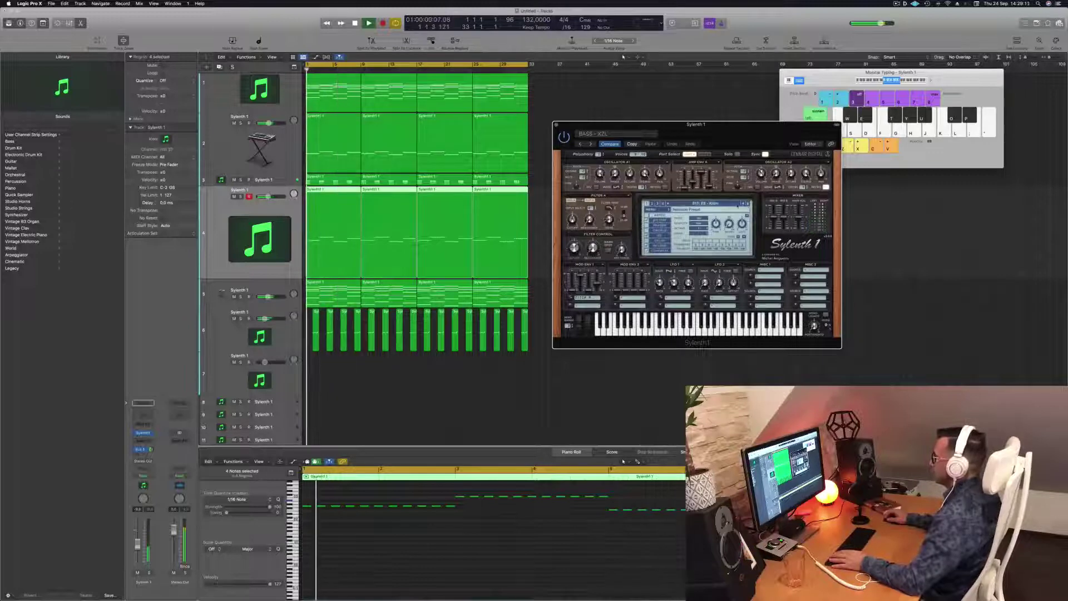
- Load the first bass preset of the bank, step forward past BASS - EDM with the loop restarted, and close the Sylenth1 window
click(733, 204)
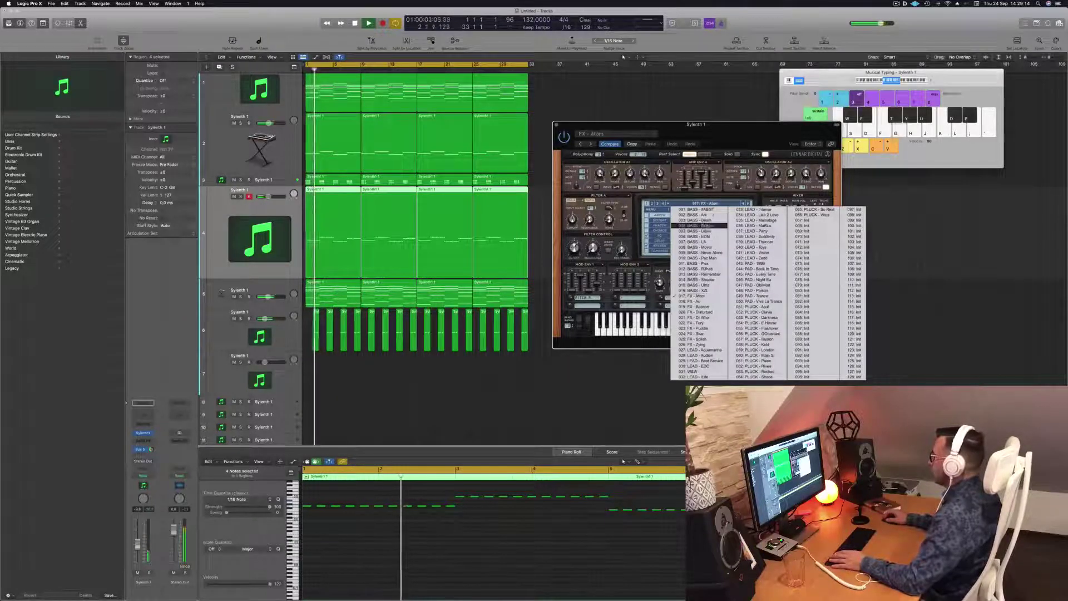
click(707, 210)
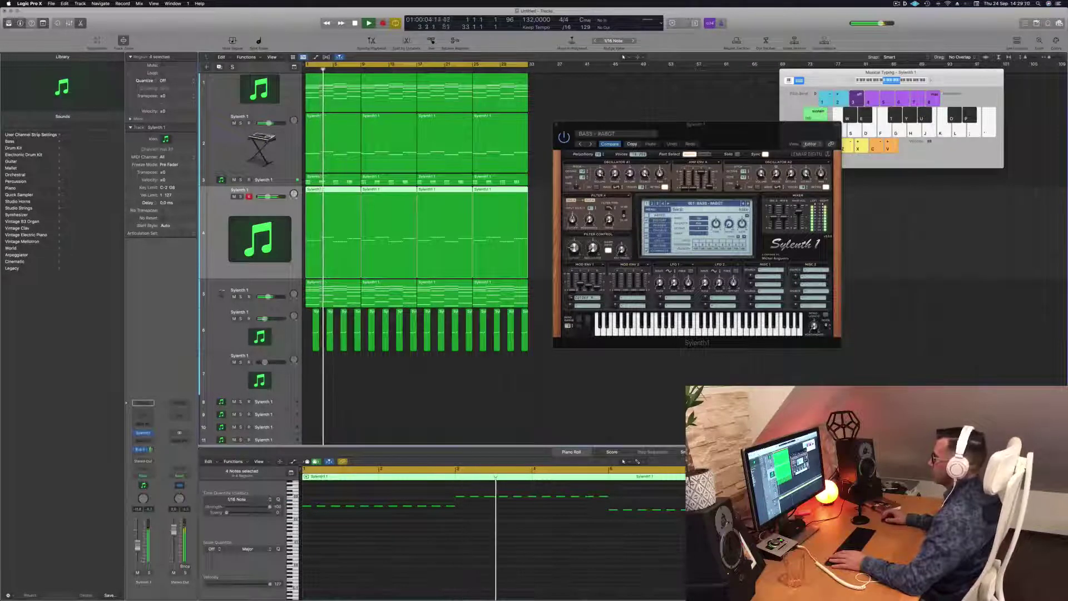
drag(773, 133, 728, 141)
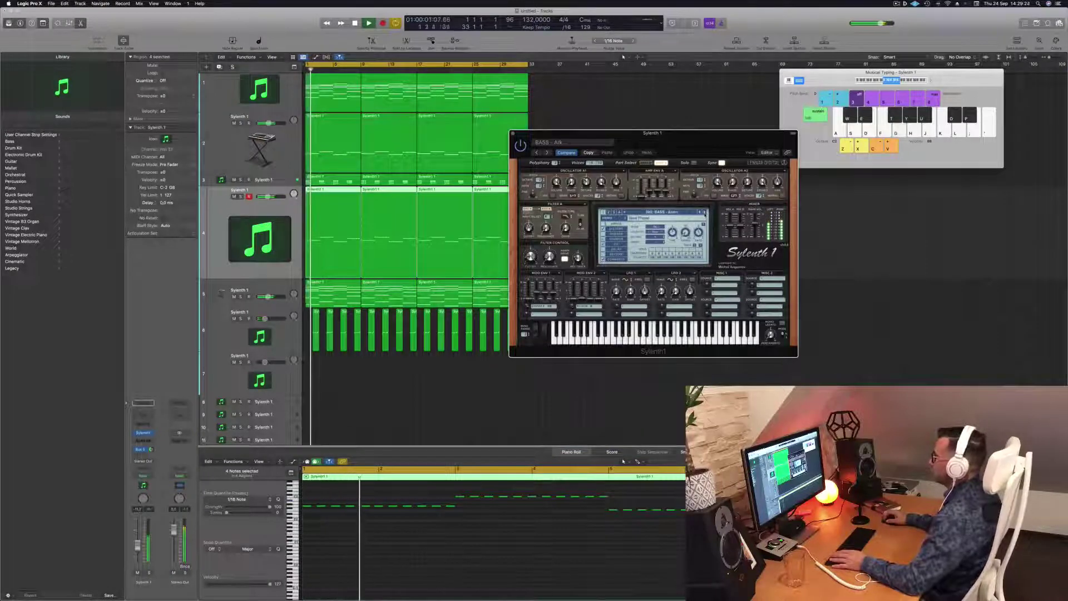
click(704, 213)
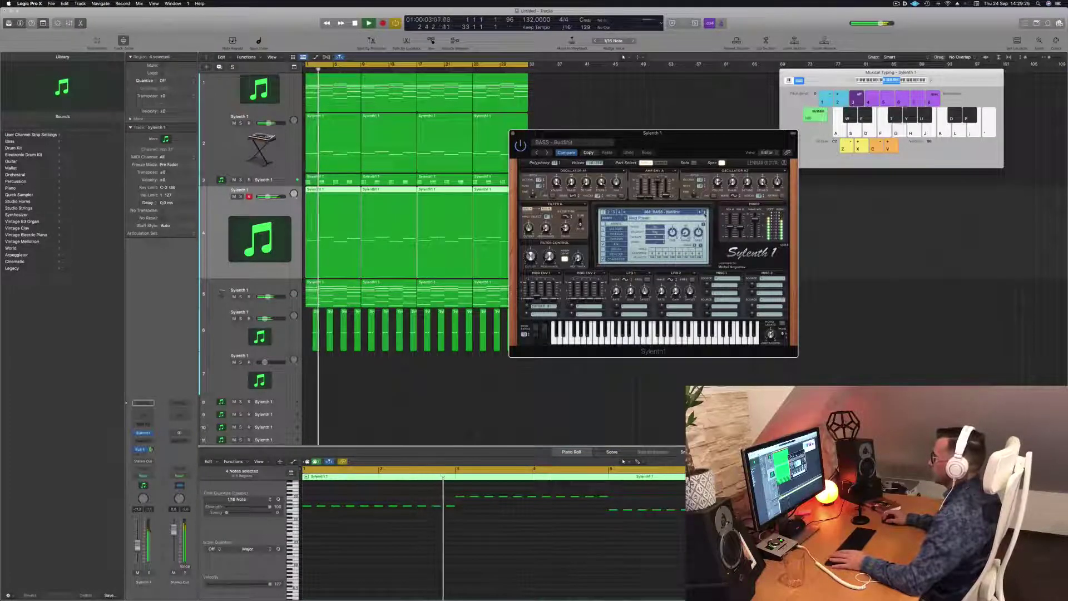
click(704, 213)
key(Return)
drag(654, 135, 702, 120)
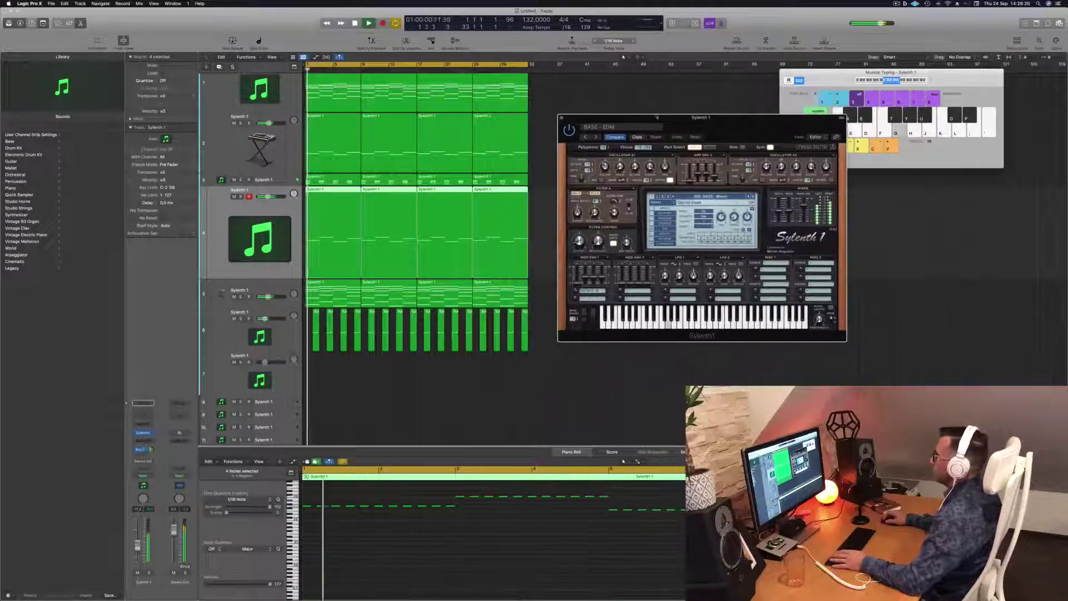
key(super+w)
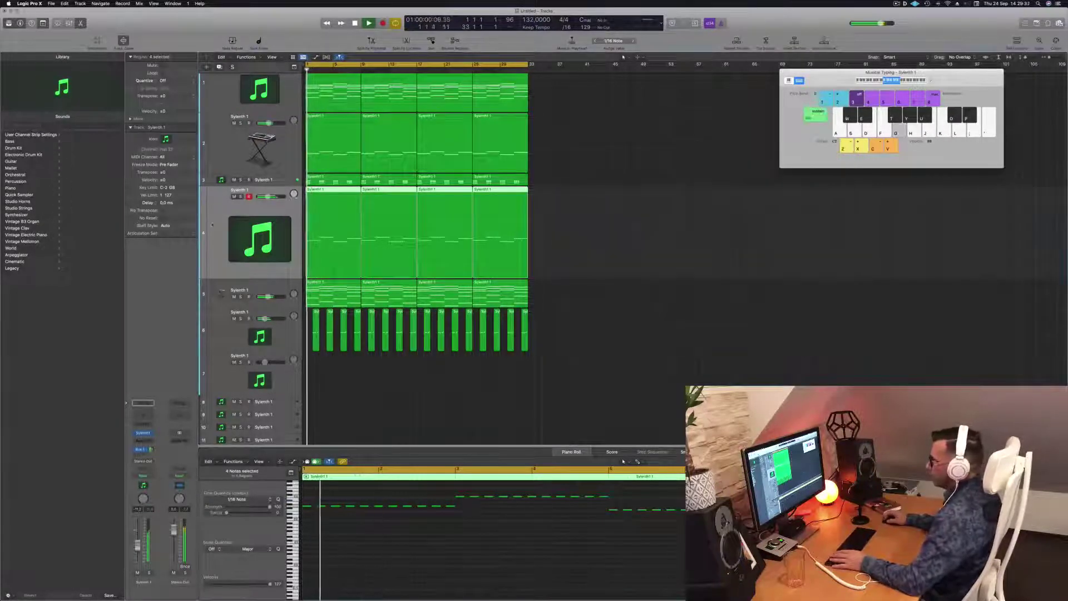
- Insert a stereo Compressor on the stab track and set its side chain to an instrument channel
click(147, 441)
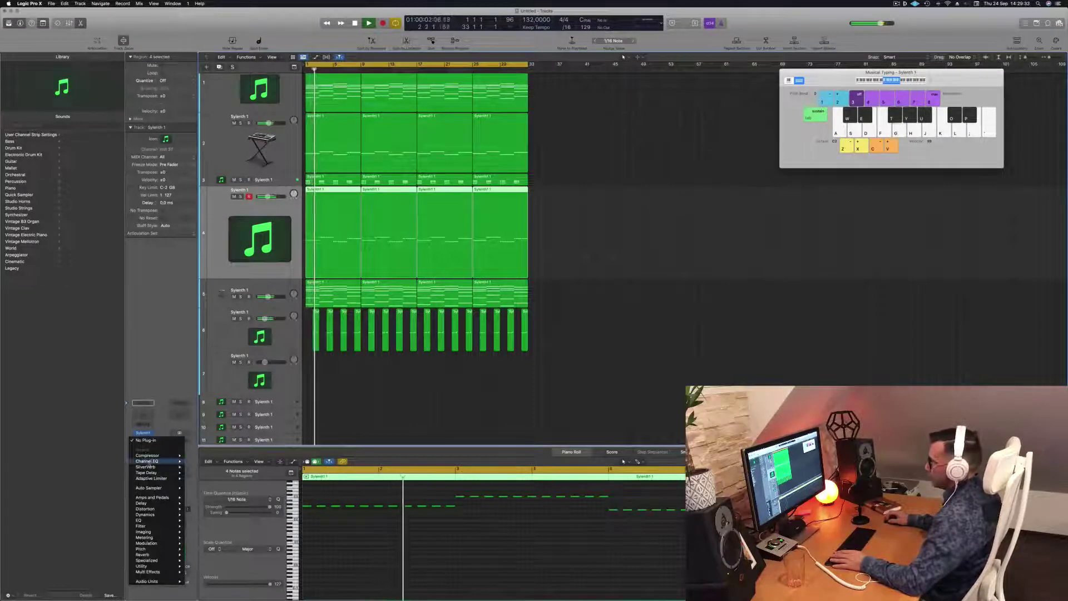
click(199, 455)
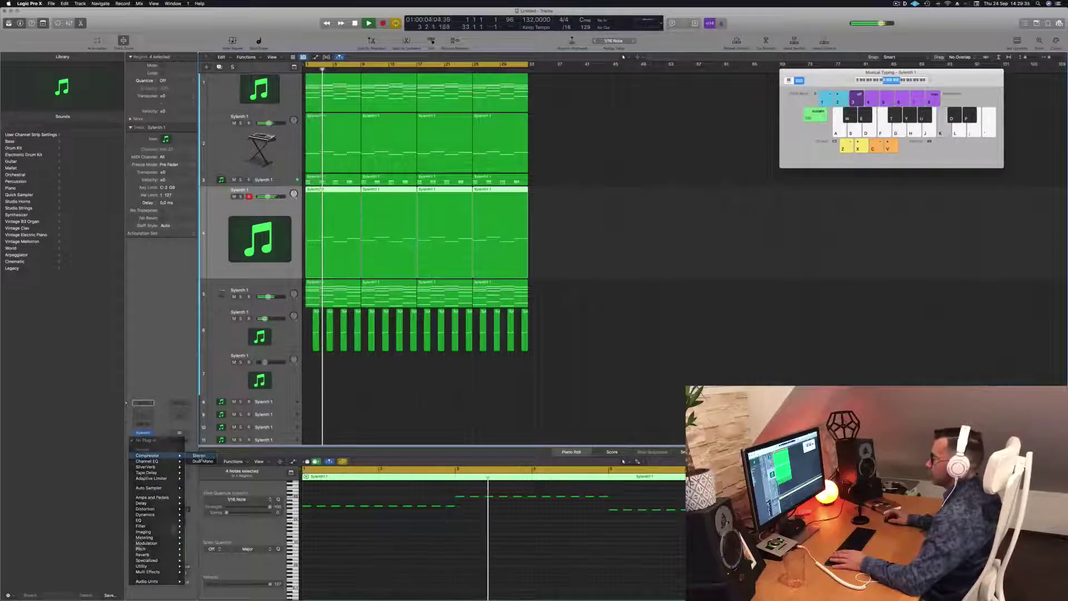
click(630, 99)
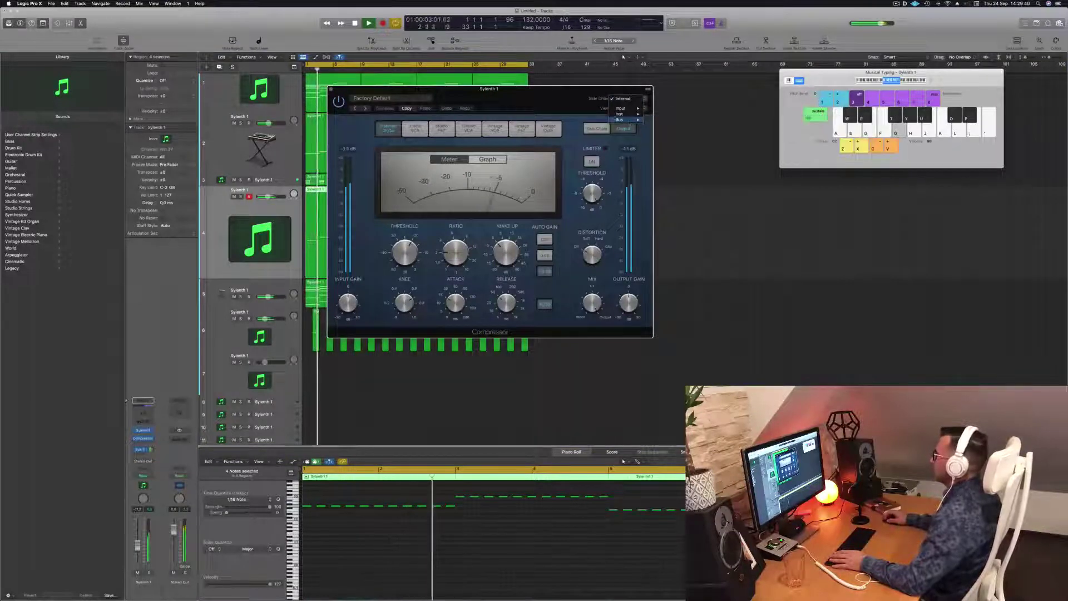
mouse_move(619, 115)
click(673, 160)
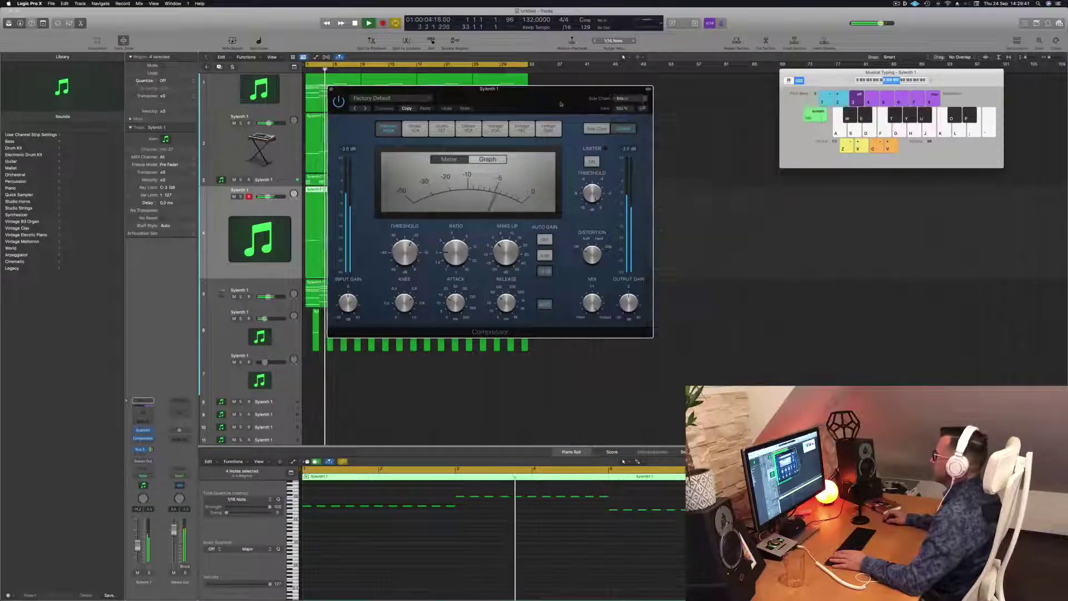
drag(490, 89, 712, 102)
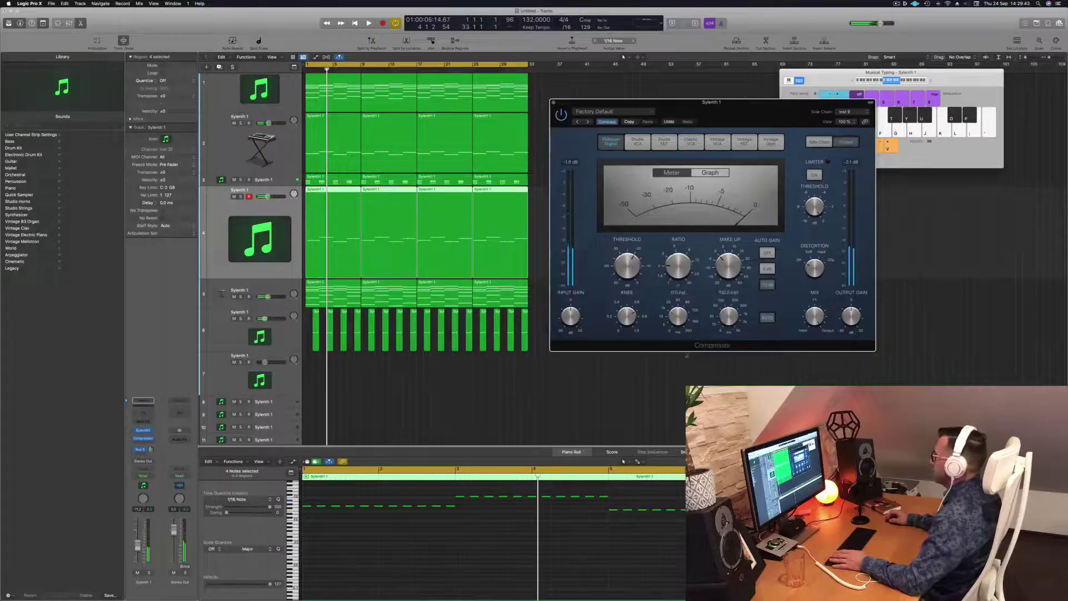
- Replay the loop several times to hear the compressed stabs, briefly soloing the track, and close the Compressor window
key(Return)
key(space)
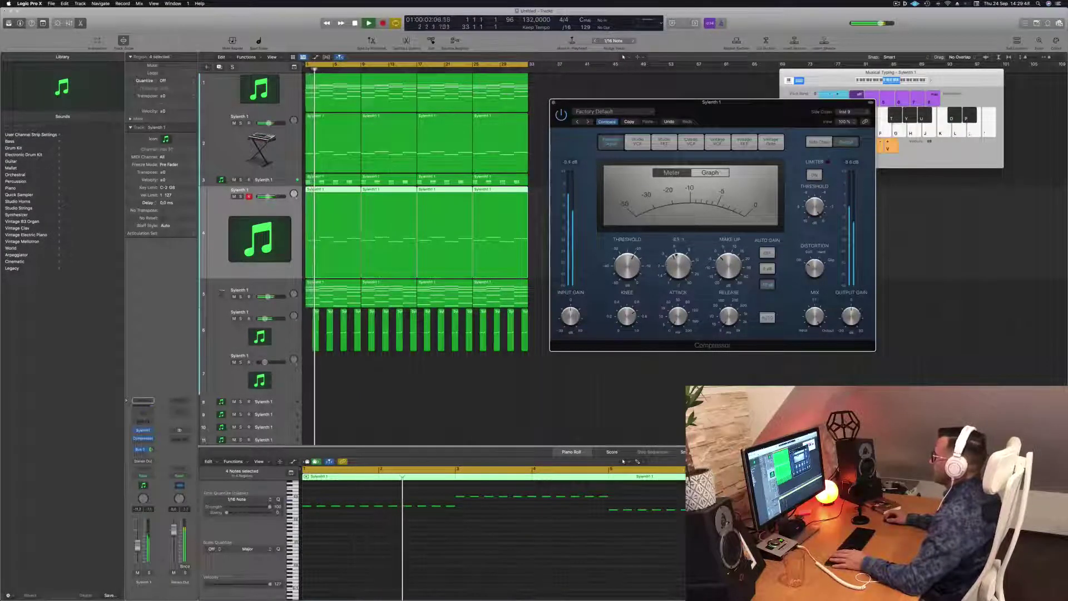
key(Return)
key(space)
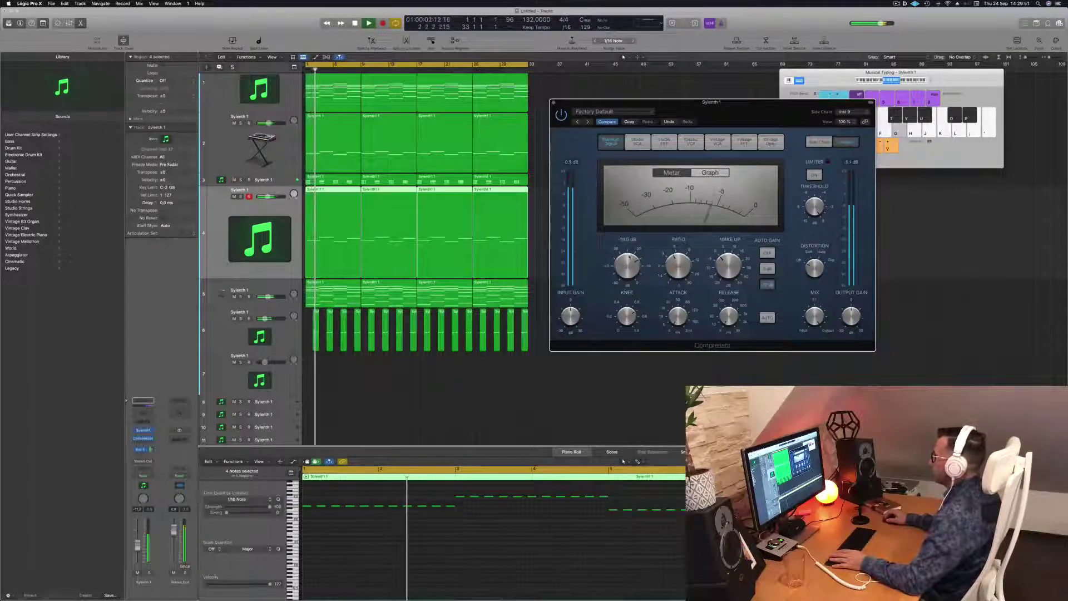
key(Return)
key(space)
click(149, 573)
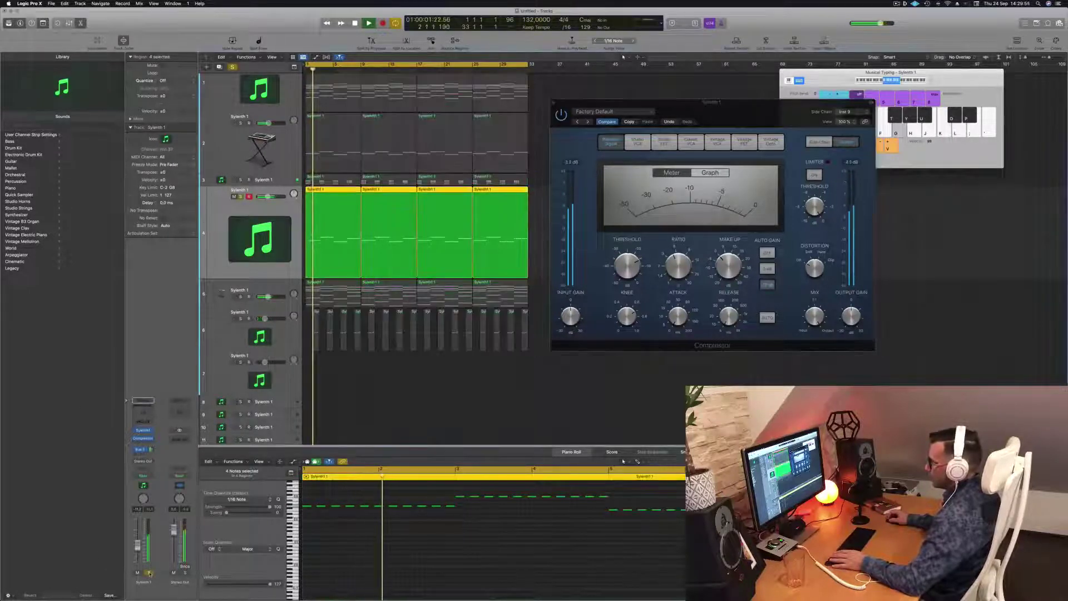
click(150, 573)
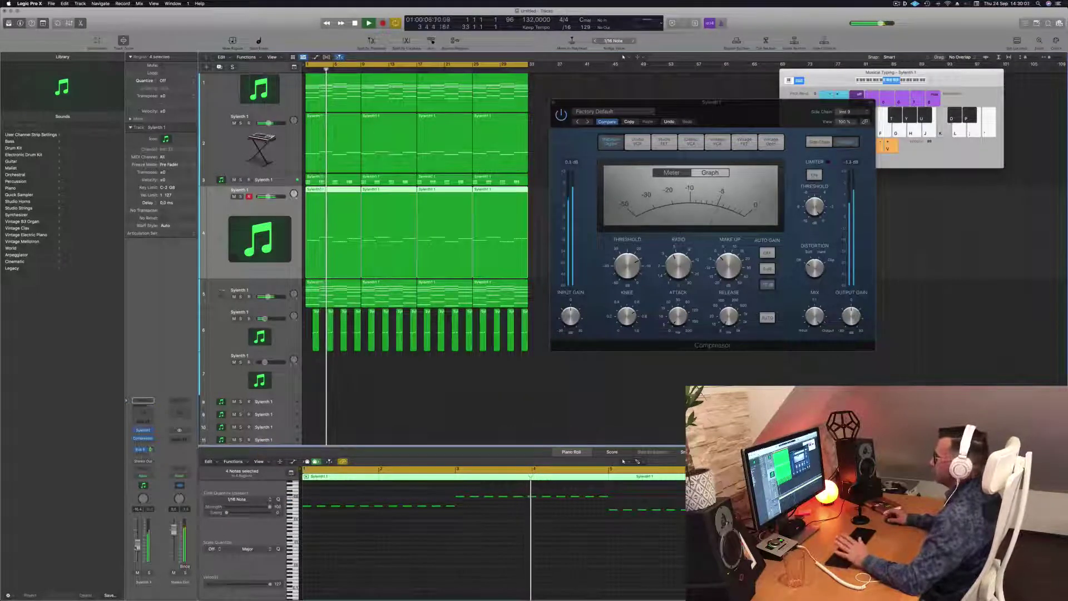
drag(729, 104, 668, 151)
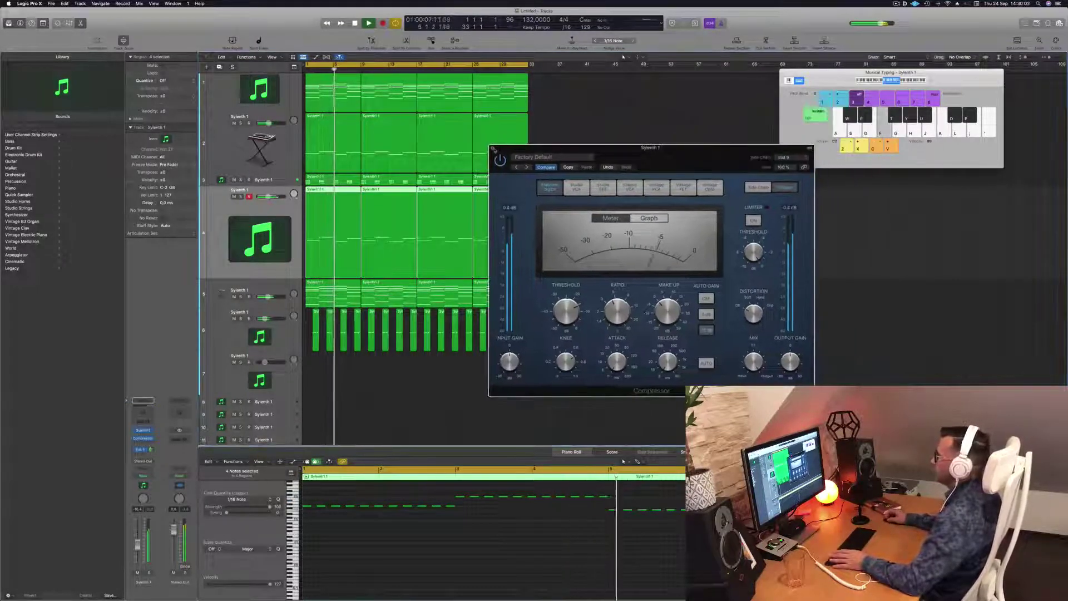
click(491, 148)
- Restart the loop and mute the fifth Sylenth1 track, which holds the sustained chords
scroll(282, 98, up, 2)
click(237, 95)
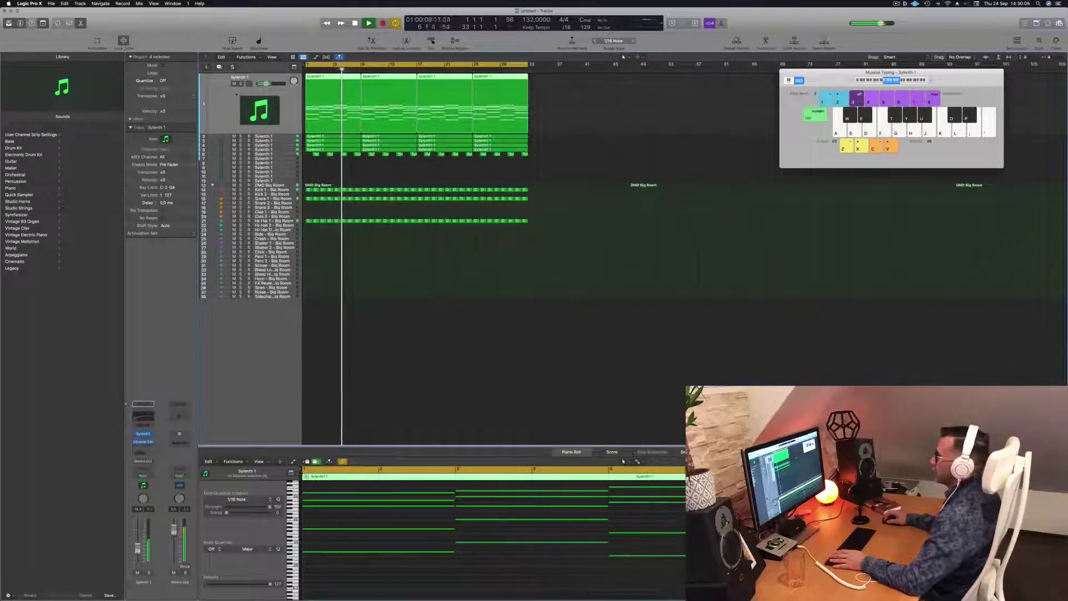
key(Return)
click(277, 150)
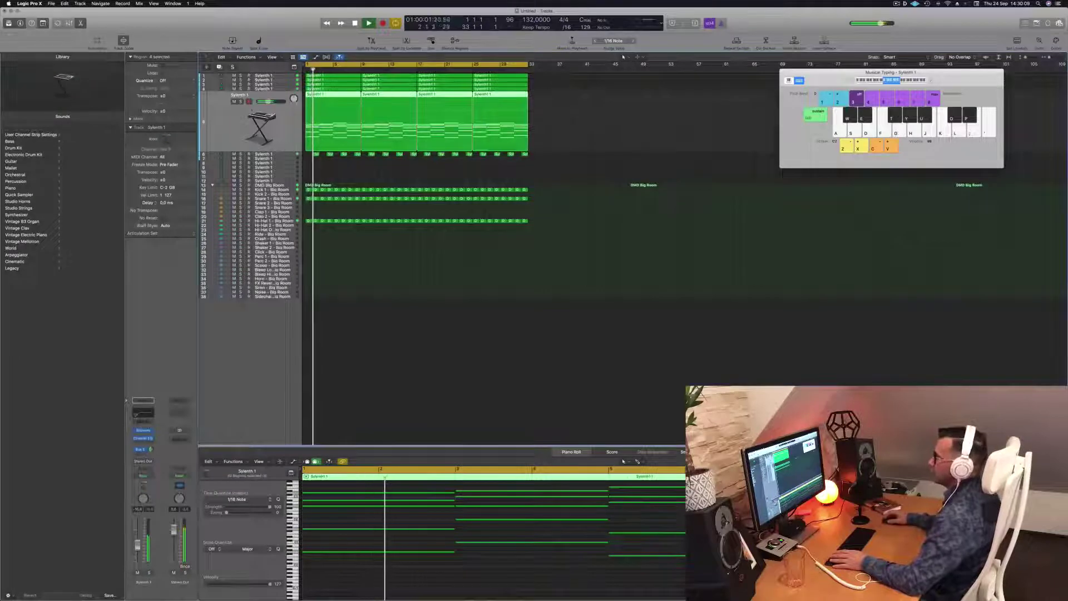
click(234, 102)
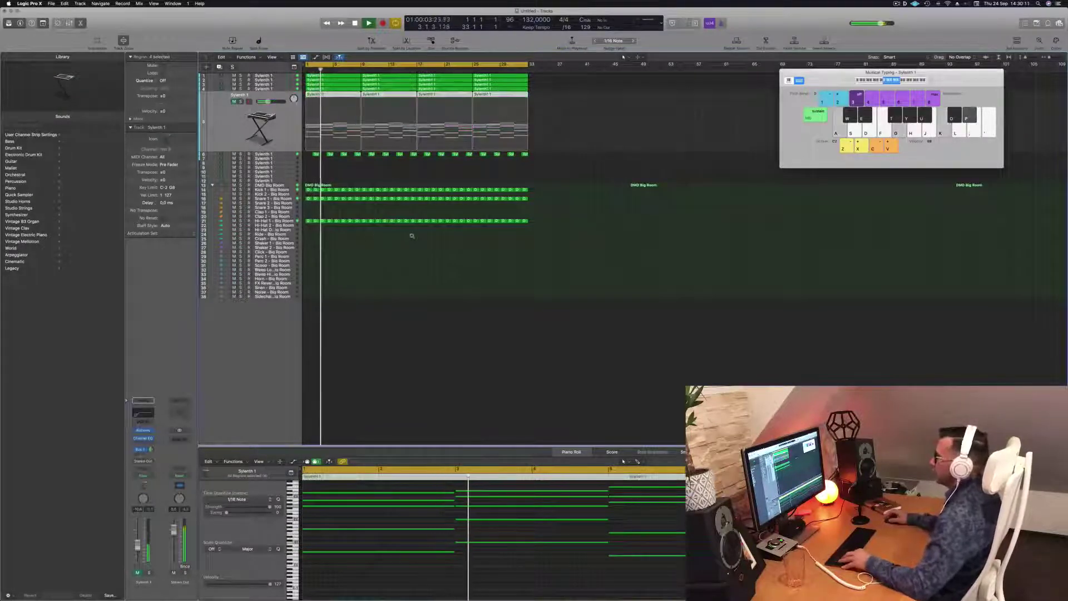
- Briefly solo the fourth Sylenth1 track to hear its part on its own
scroll(412, 236, up, 2)
scroll(412, 236, up, 5)
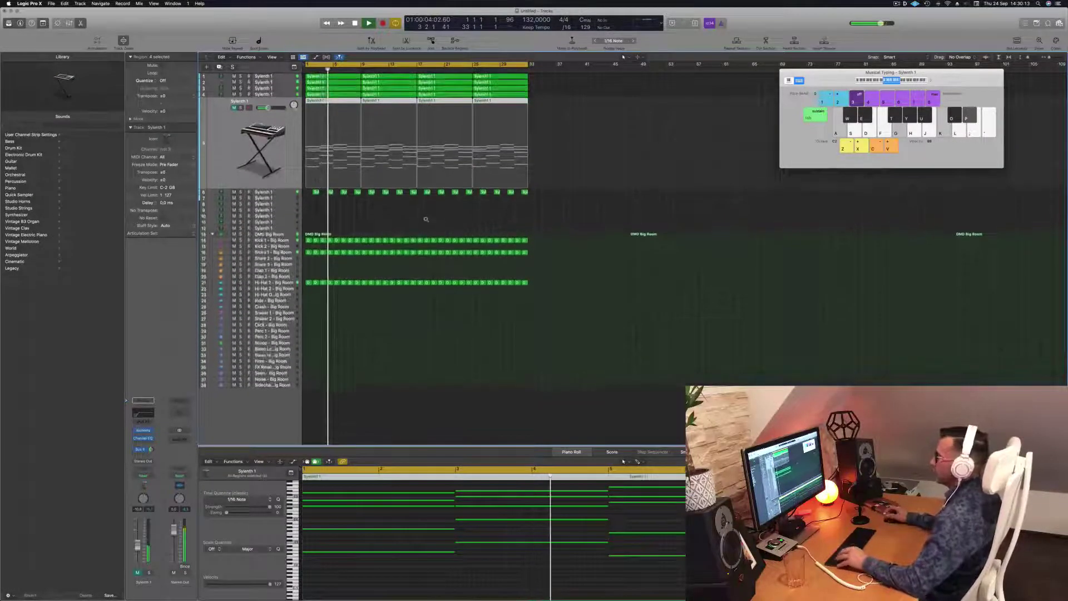
scroll(426, 219, up, 3)
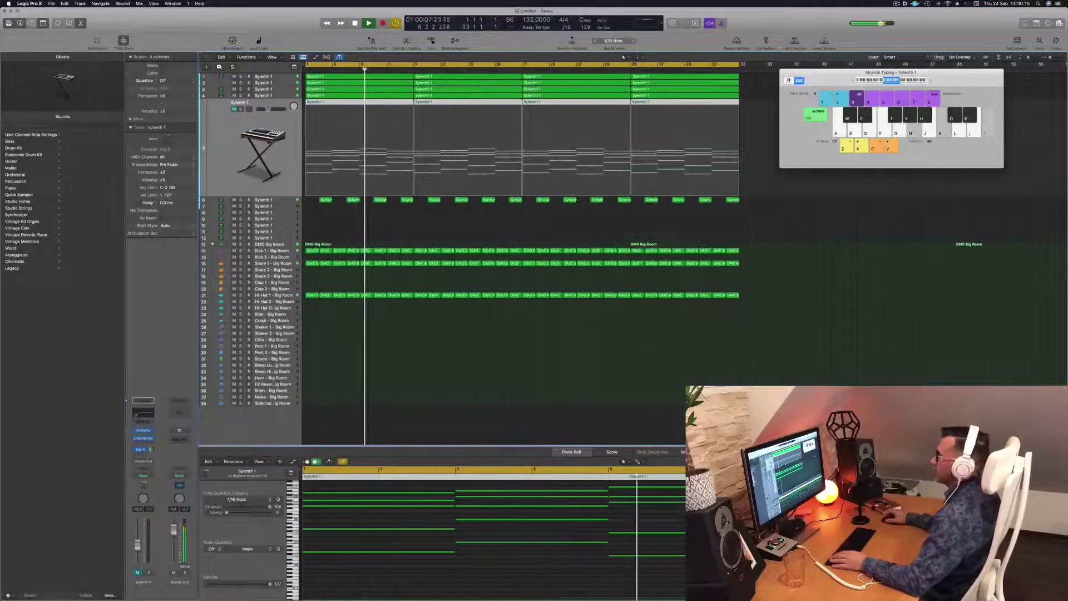
click(265, 95)
click(240, 103)
click(240, 103)
- Solo the third Sylenth1 track for a moment, and mute and unmute it to judge its stabs in the mix
click(262, 89)
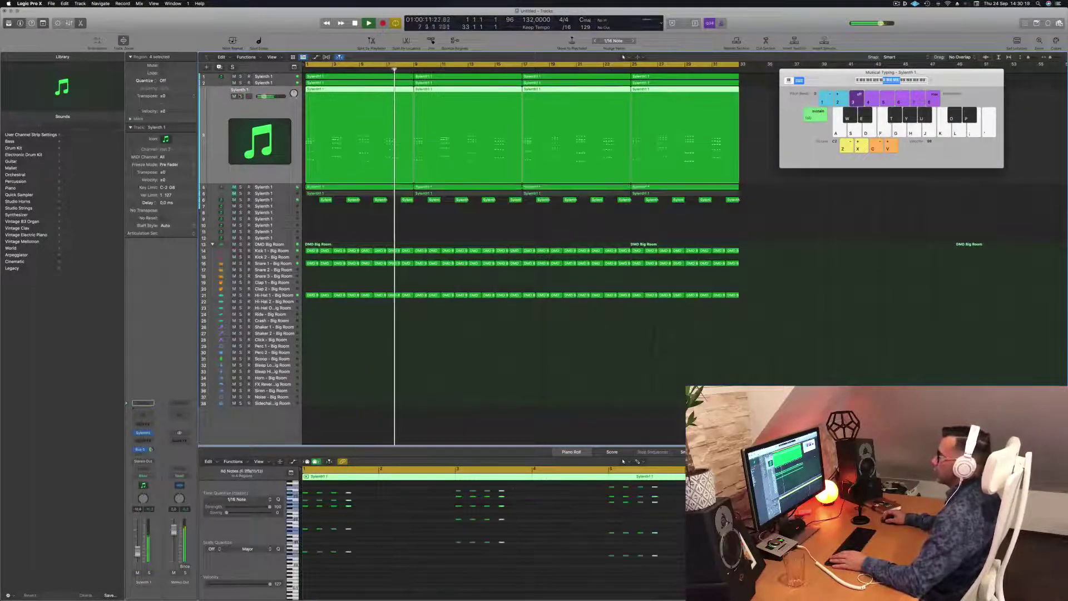
click(241, 96)
click(240, 96)
click(234, 96)
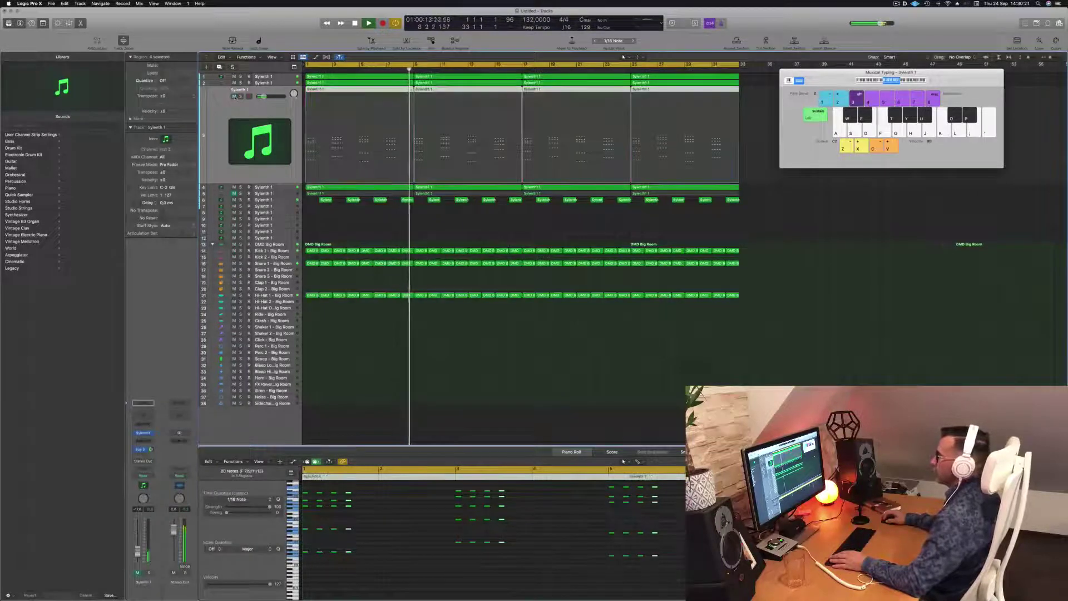
click(234, 97)
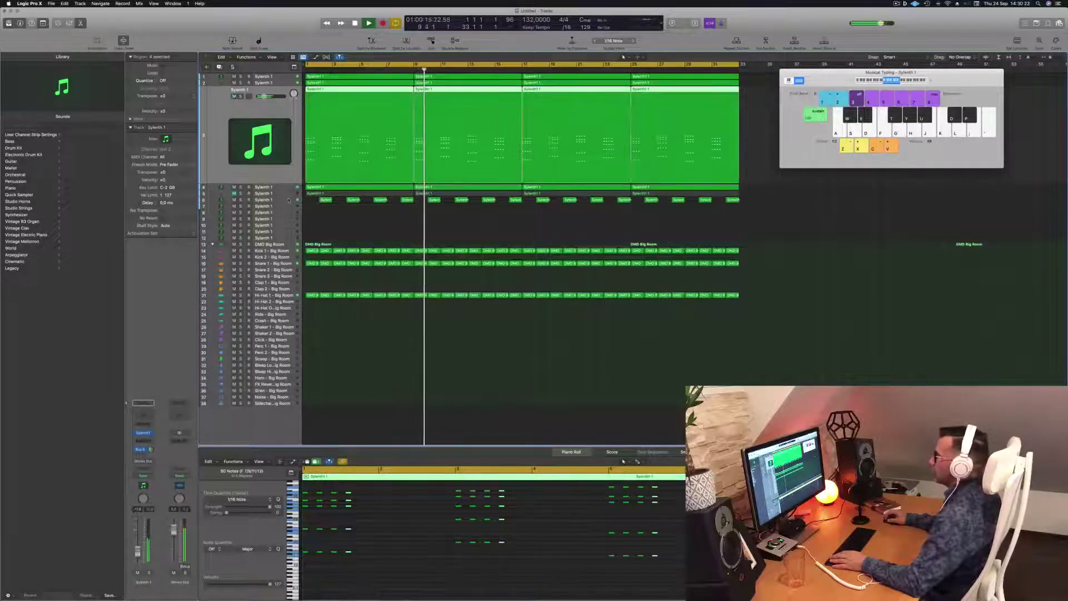
- Mute the sixth Sylenth1 track for a few bars for comparison, and unmute both it and the fifth track
click(247, 200)
key(m)
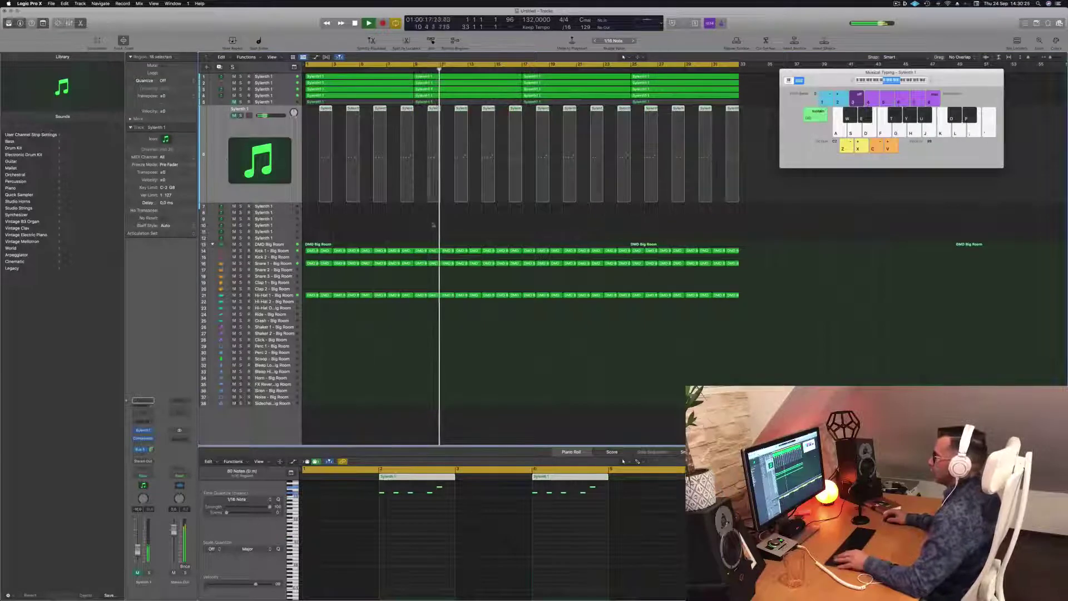
scroll(421, 240, down, 1)
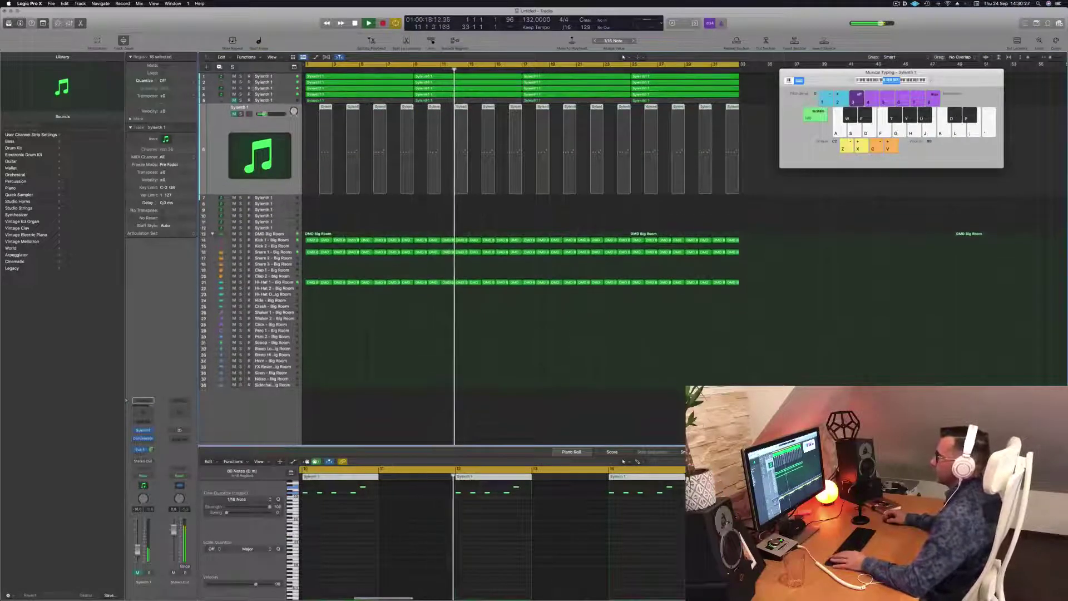
scroll(229, 115, down, 1)
scroll(229, 116, down, 1)
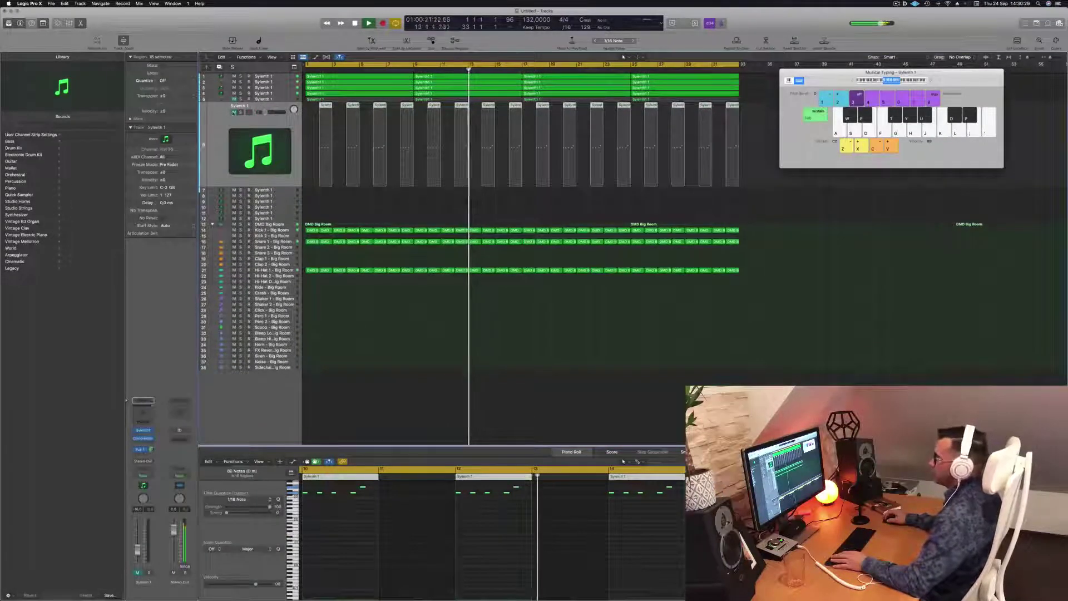
key(m)
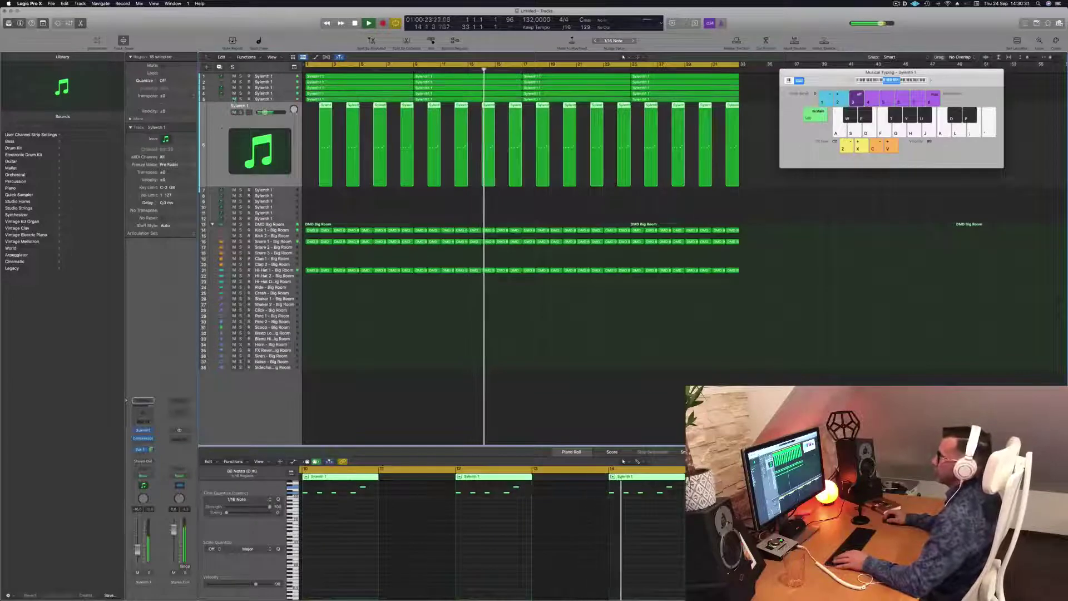
scroll(357, 202, right, 1)
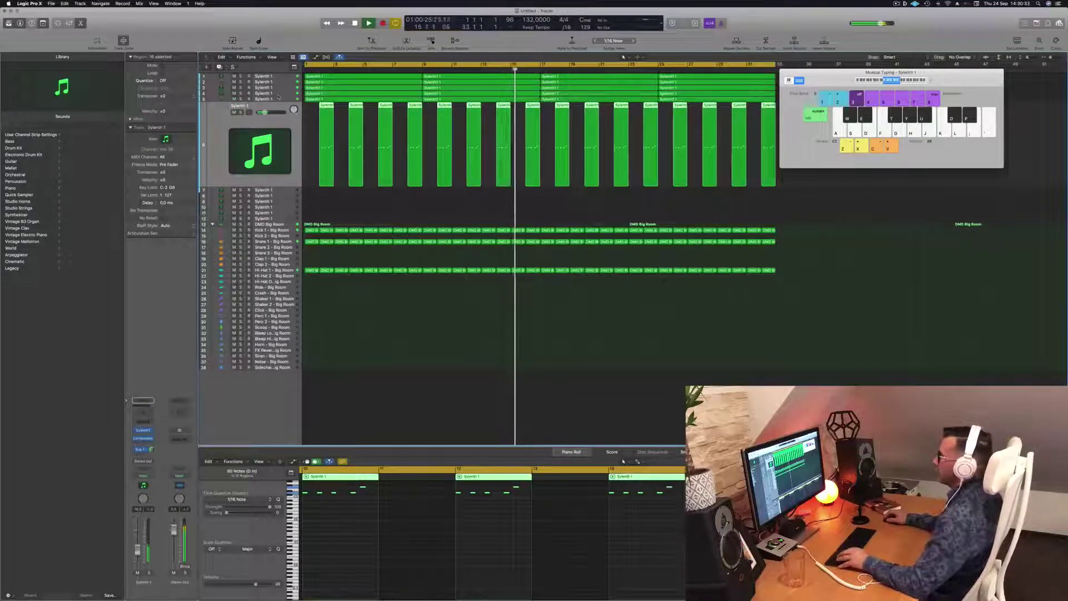
- Replay the loop from the start with the fifth track's Alchemy instrument open, and lower that track's volume slightly
key(Up)
key(Return)
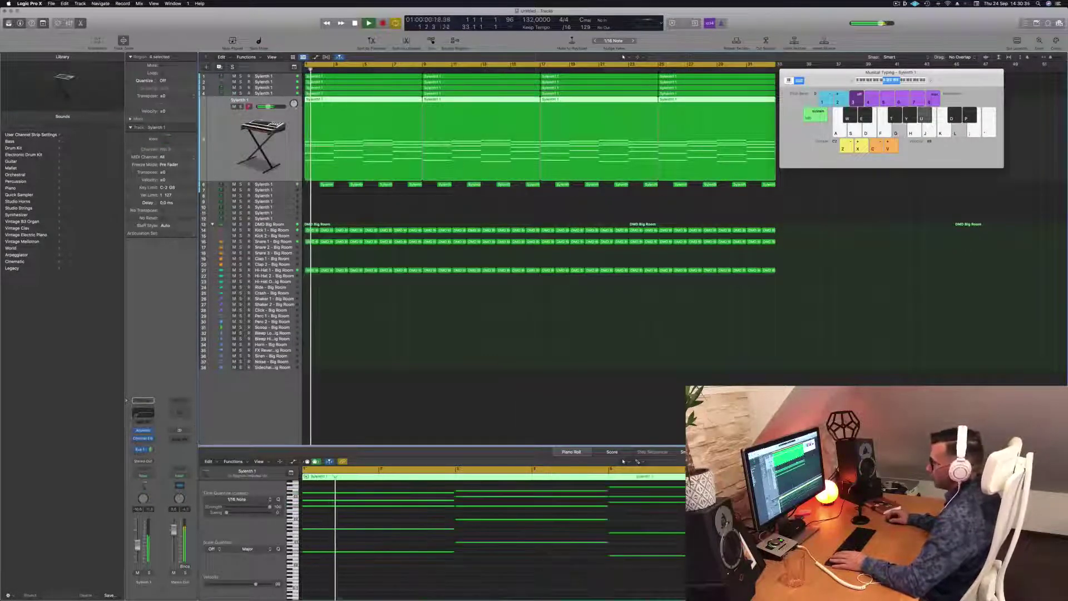
click(143, 430)
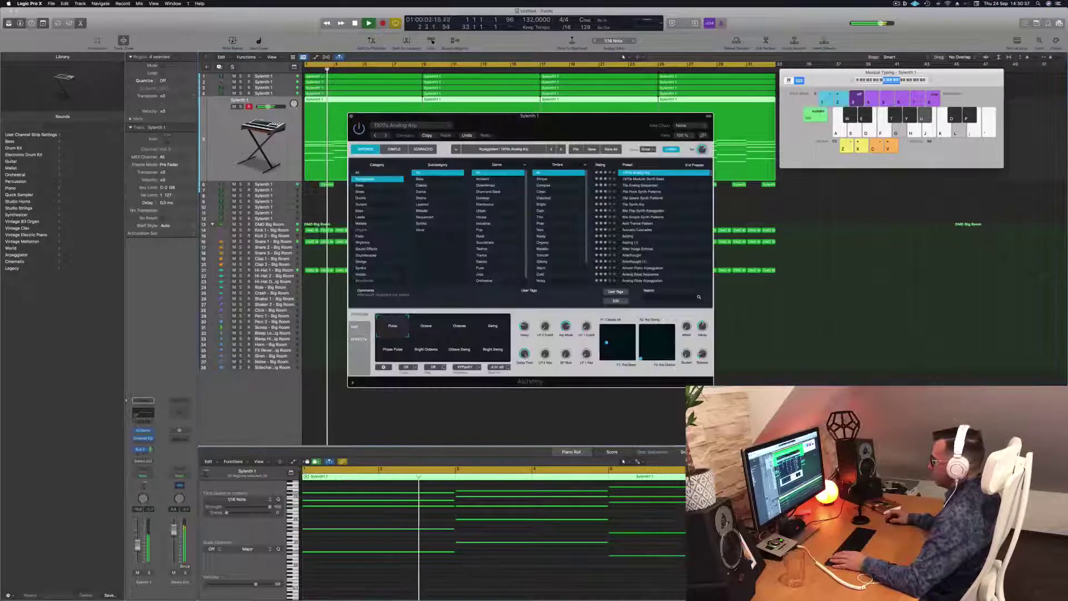
key(Return)
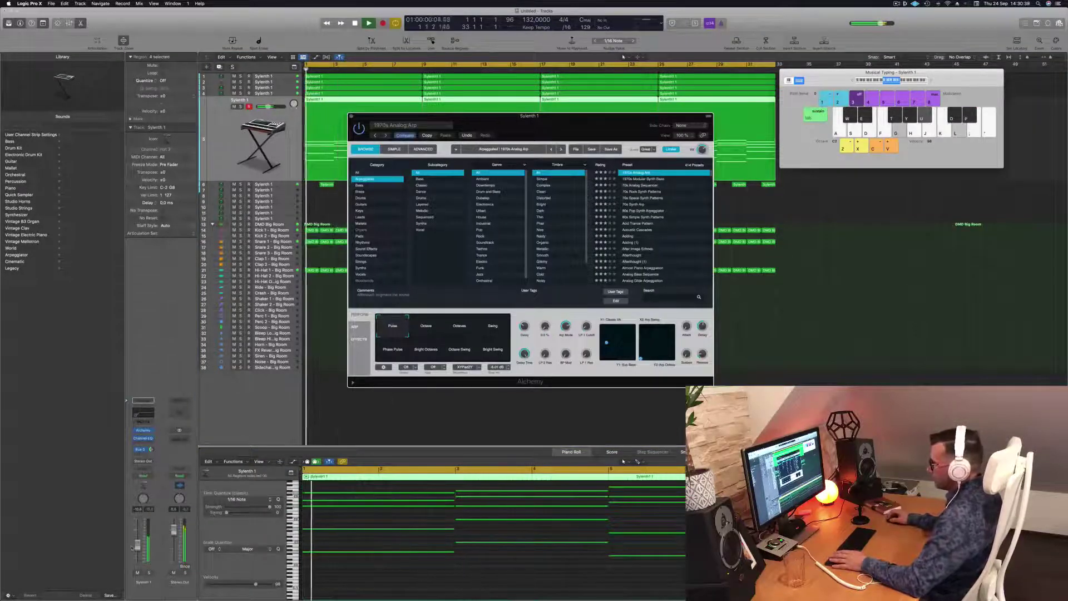
drag(264, 106, 267, 106)
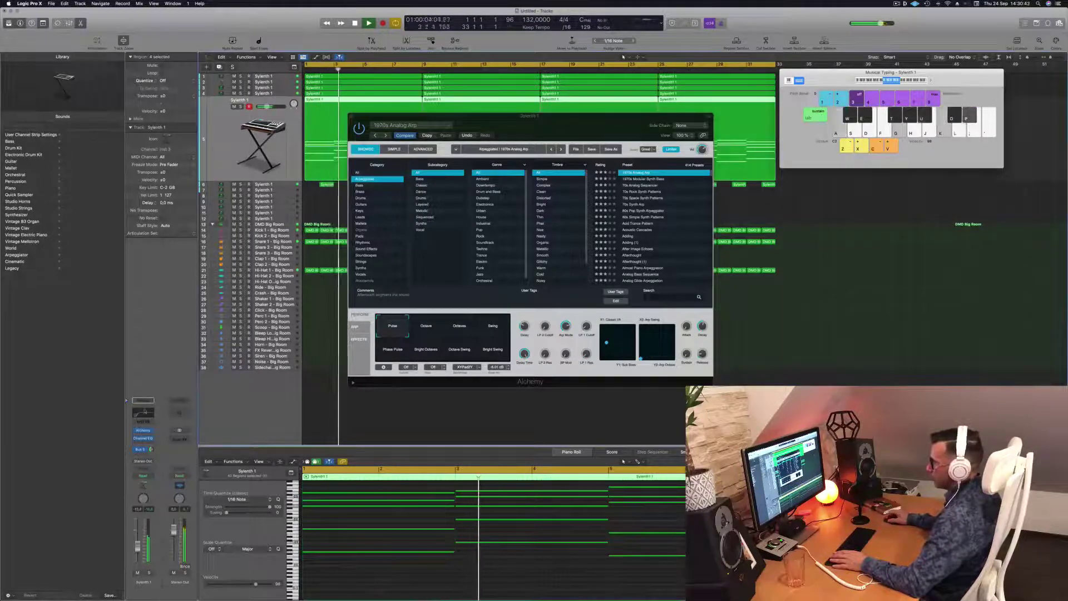
- Open the fifth track's Channel EQ, enable its high-cut band and set it to 700 Hz at 48 dB/Oct
click(143, 437)
click(825, 128)
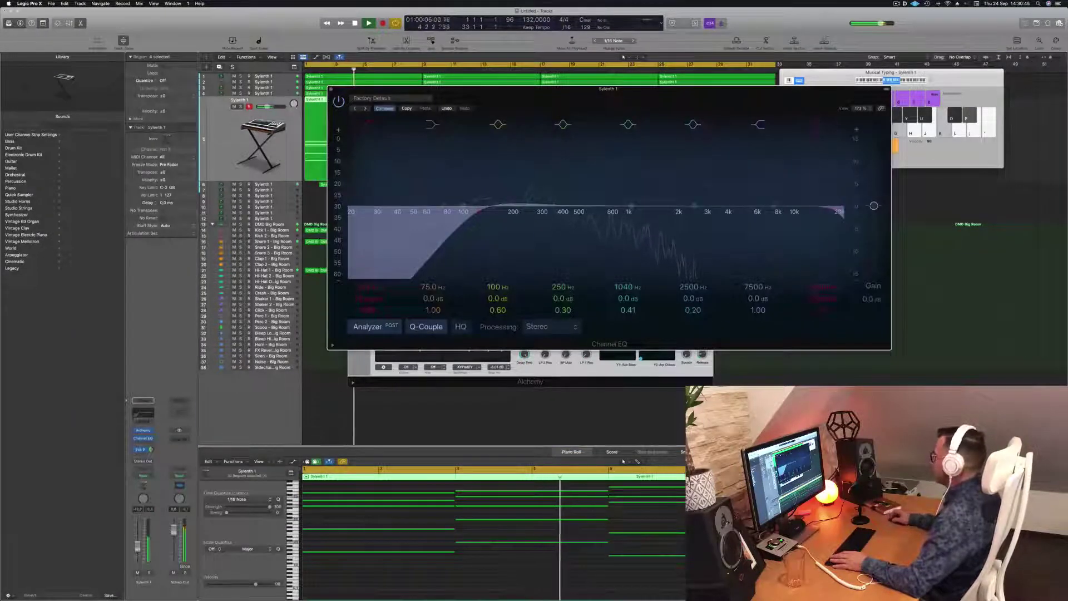
drag(818, 287, 818, 361)
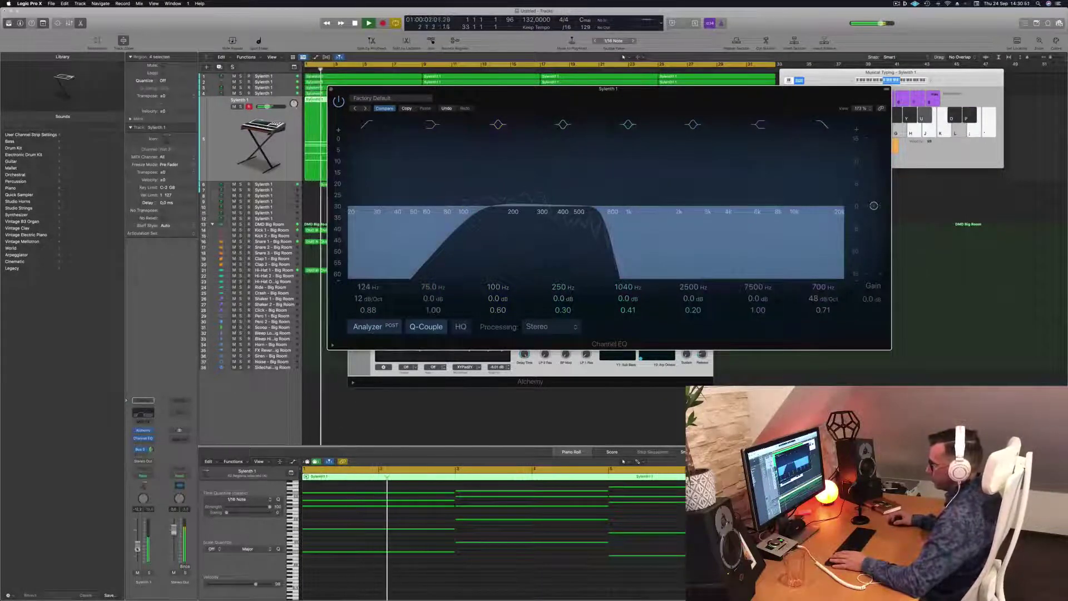
- Refine the EQ to a 107 Hz low cut and 660 Hz high cut, rebalance the track volume and close both plug-in windows
drag(137, 547, 138, 543)
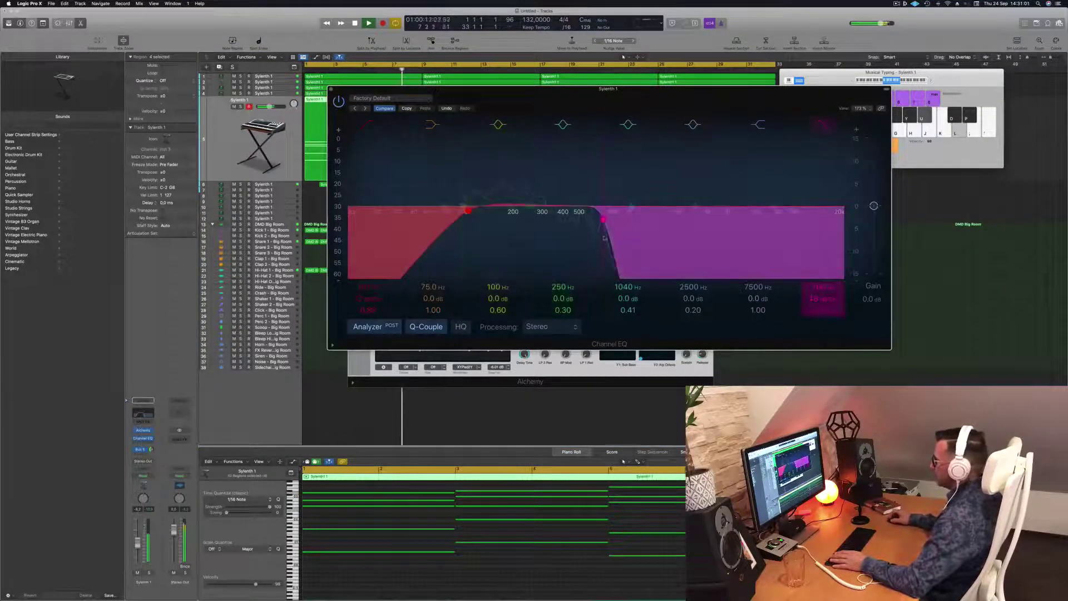
drag(606, 220, 602, 219)
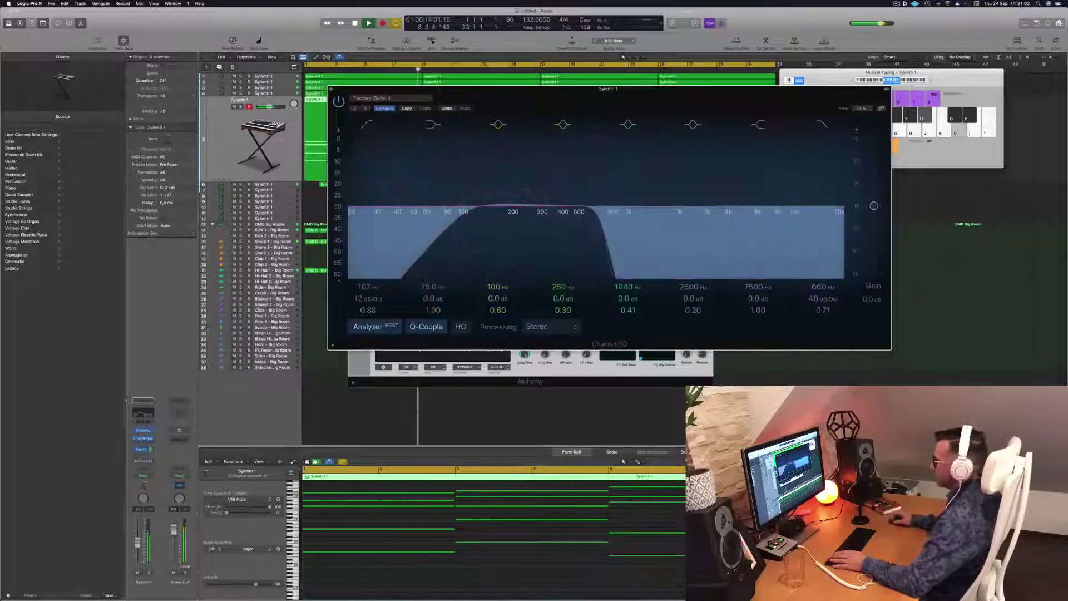
drag(139, 541, 138, 548)
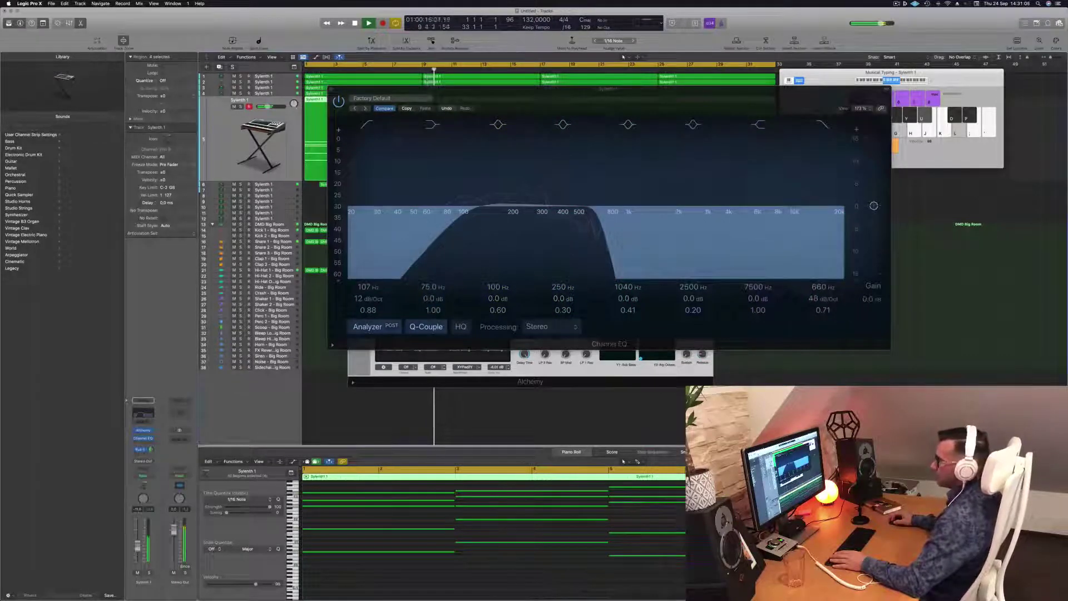
drag(359, 89, 352, 91)
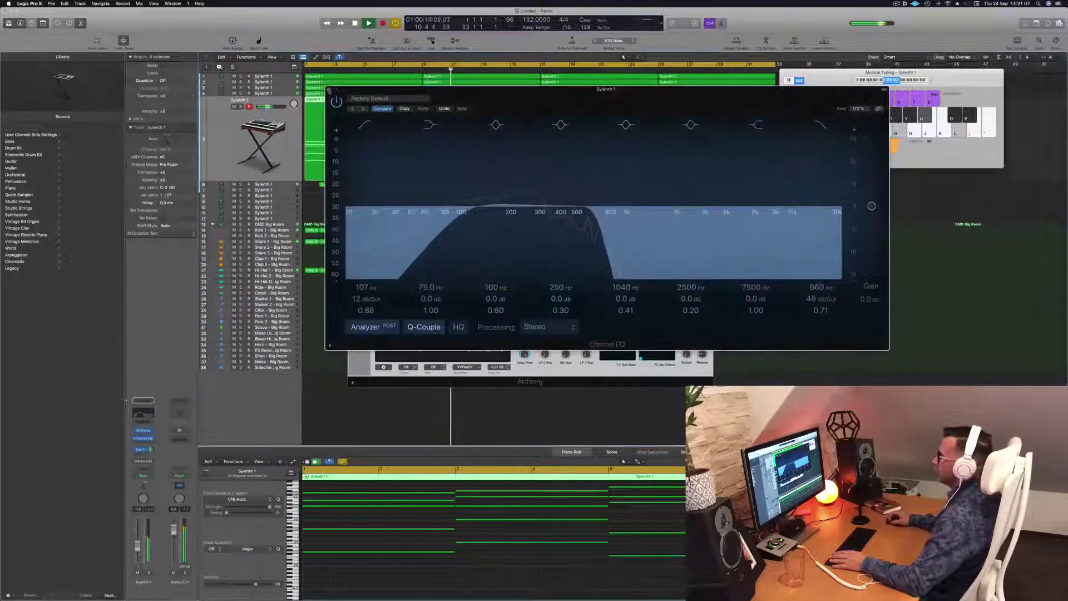
click(329, 91)
click(350, 117)
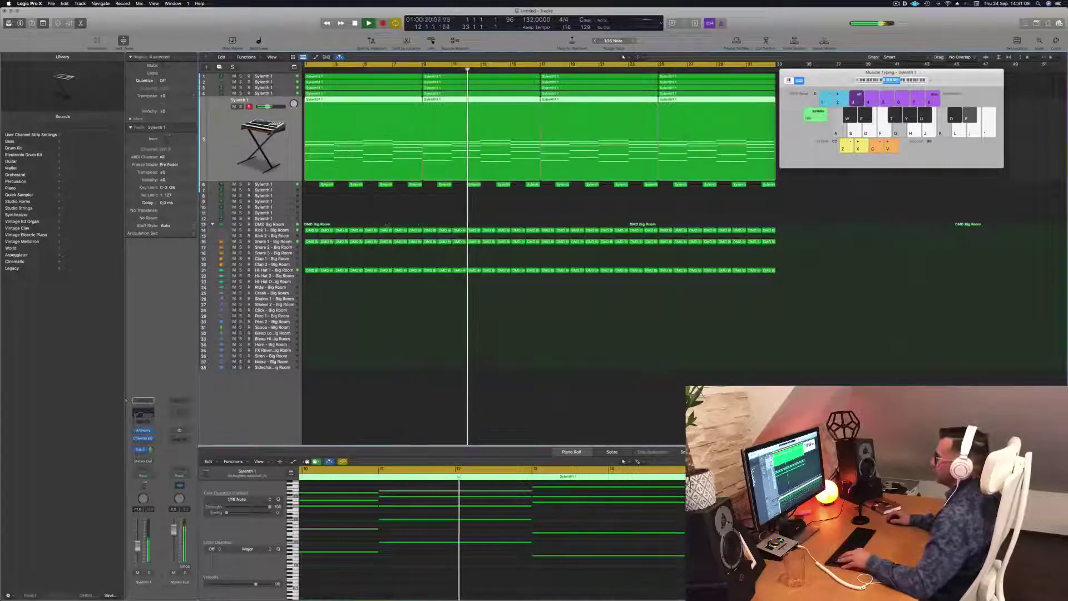
- Briefly solo the fourth Sylenth1 track, move up to the first track, and listen to the second track soloed
scroll(389, 218, left, 3)
scroll(392, 216, down, 1)
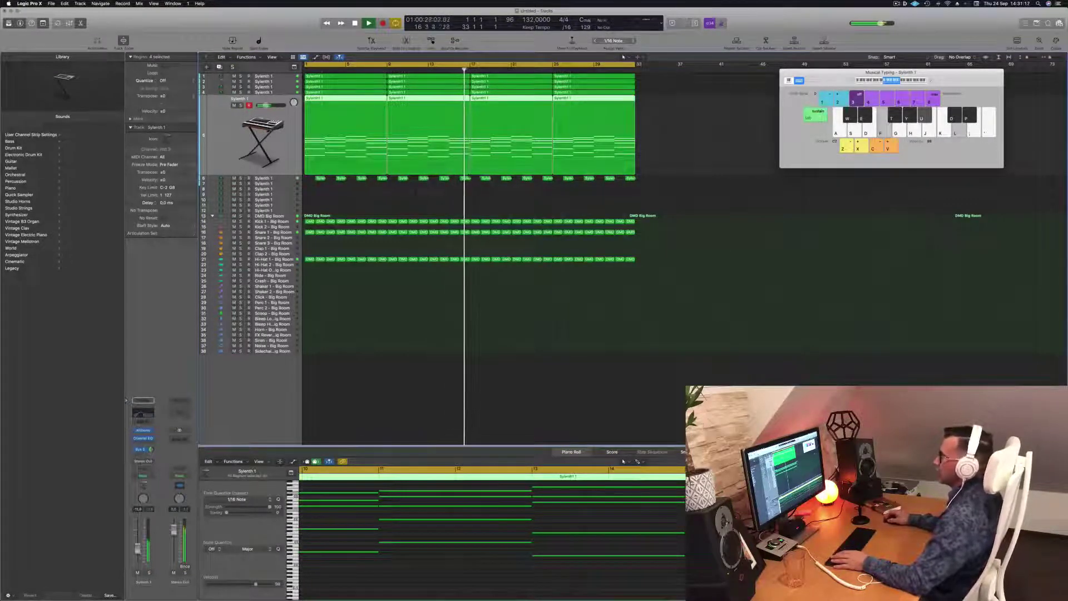
click(274, 92)
key(ctrl+s)
key(ctrl+s)
key(Up)
key(Up)
key(Up)
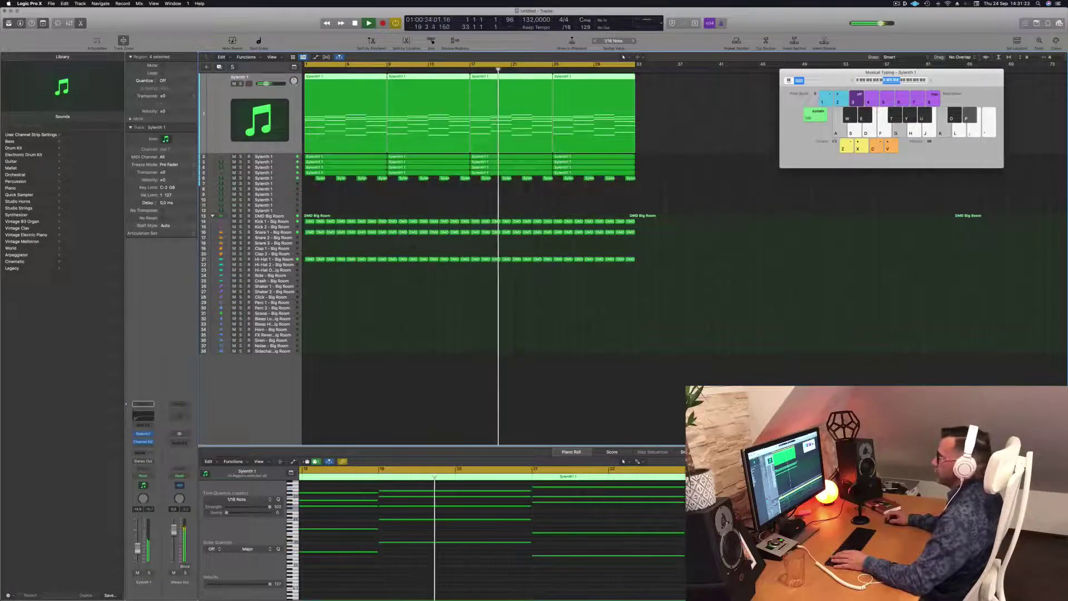
key(Down)
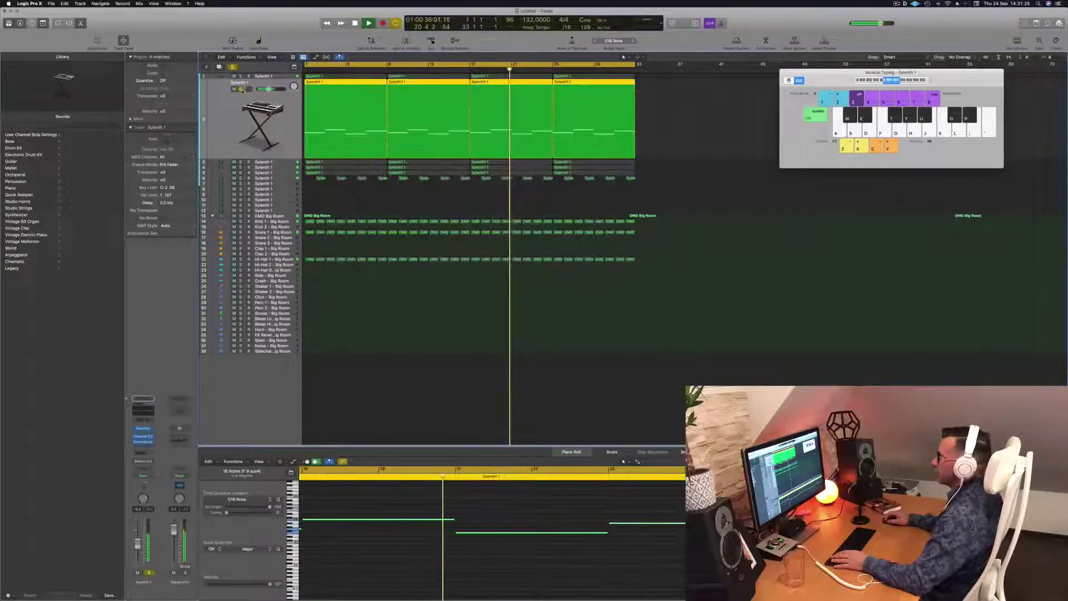
- Replay the loop with the second track's Alchemy instrument open, comparing it soloed and in the mix, and close the window
key(Return)
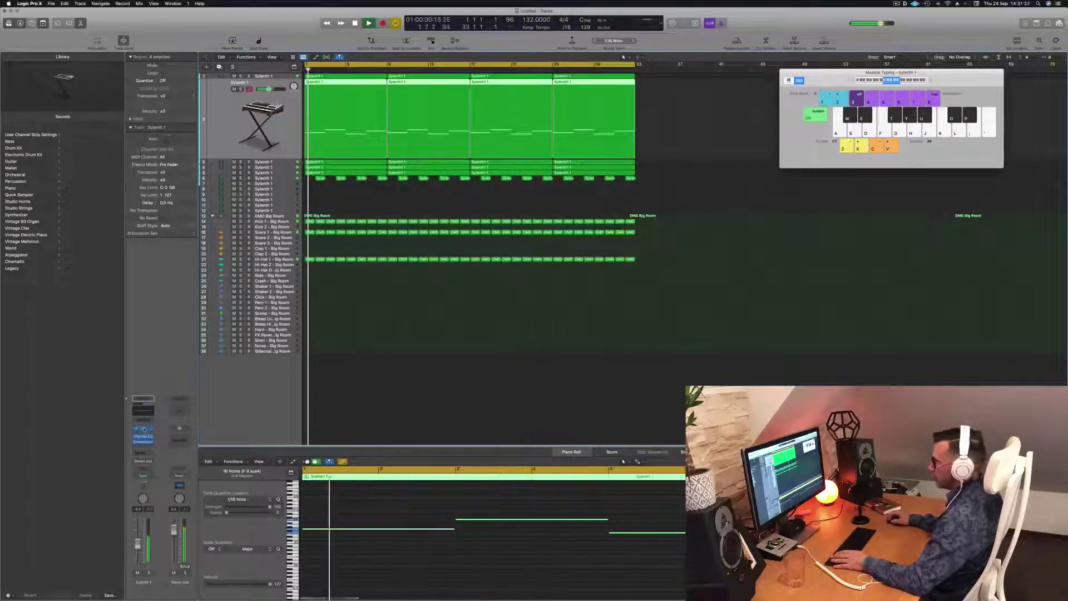
click(143, 429)
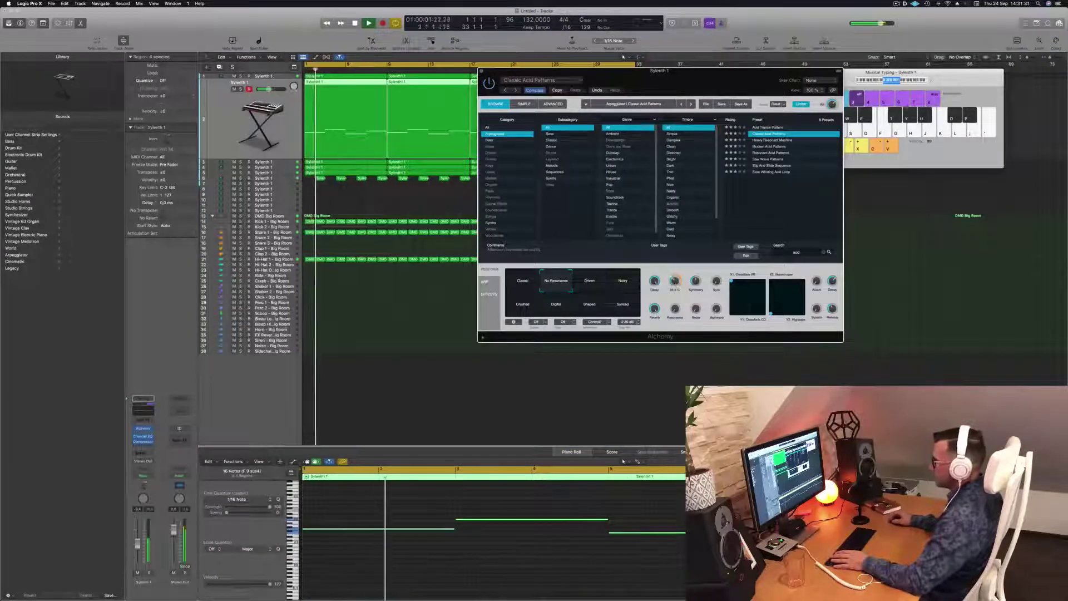
click(465, 244)
key(Return)
click(149, 573)
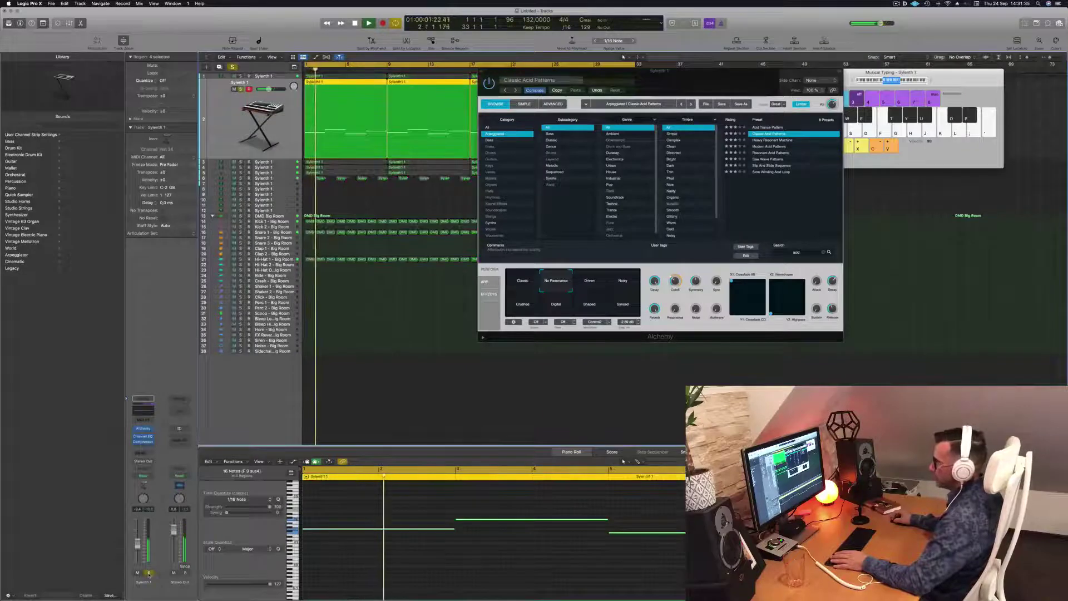
click(149, 573)
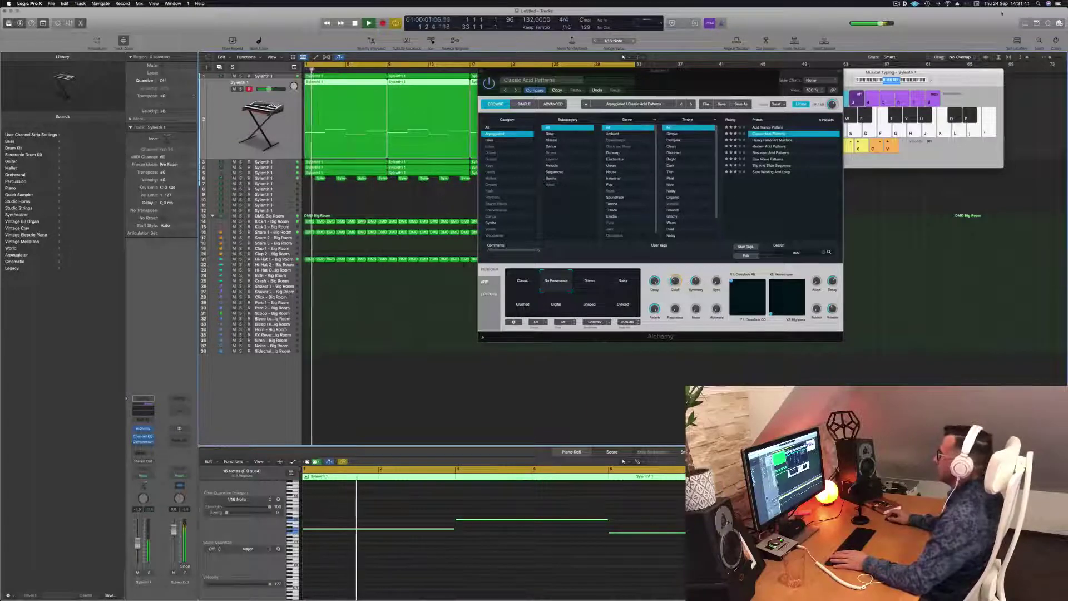
drag(554, 73, 458, 99)
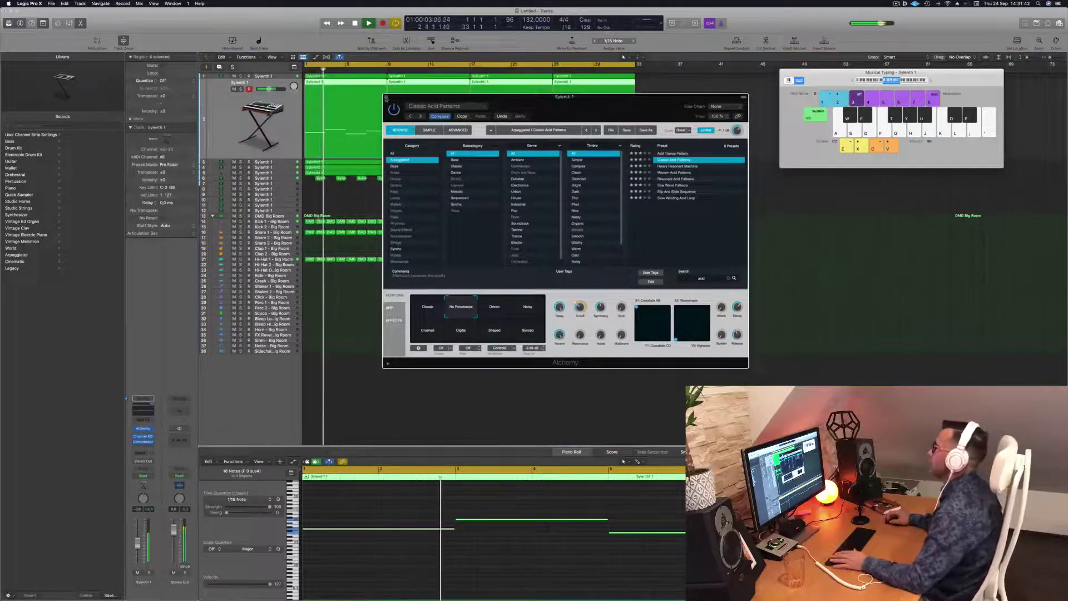
click(386, 99)
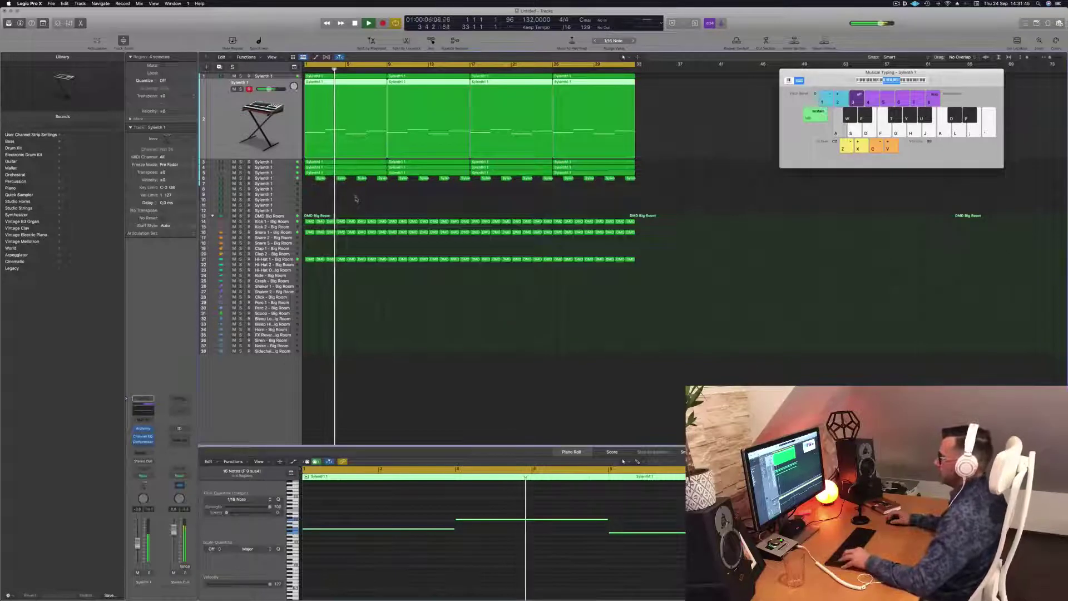
scroll(356, 199, up, 3)
scroll(356, 199, left, 5)
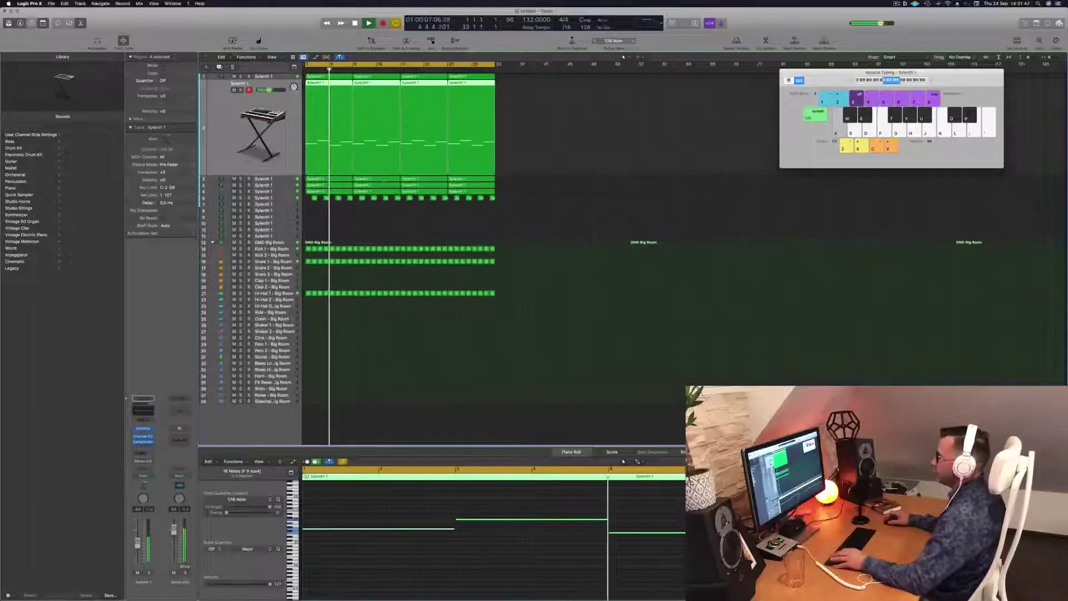
- Solo the second, fourth and fifth Sylenth 1 tracks while the arrangement plays
scroll(408, 125, right, 5)
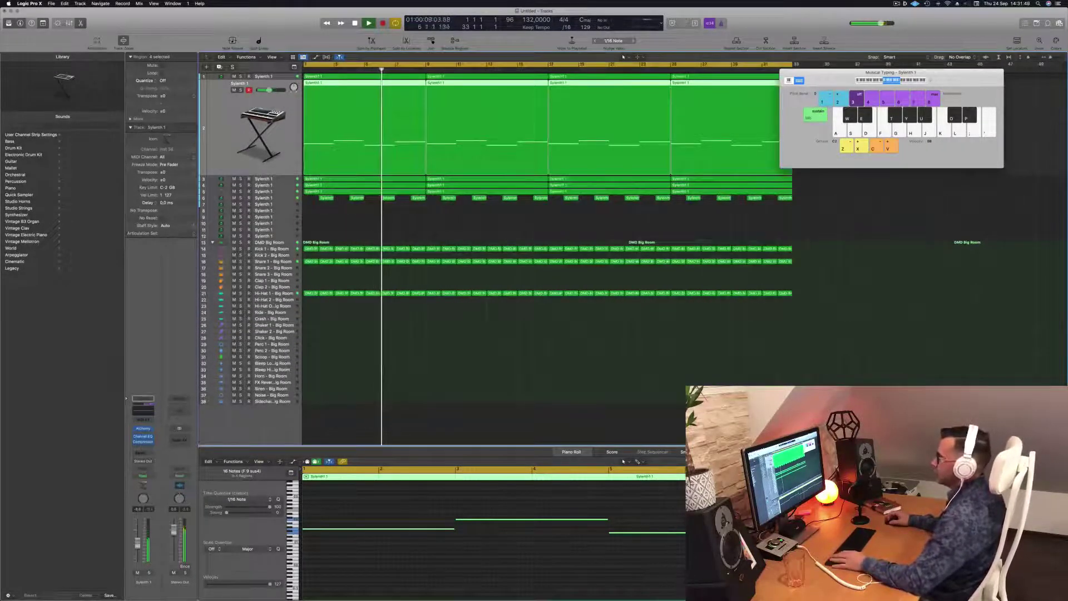
key(ctrl+s)
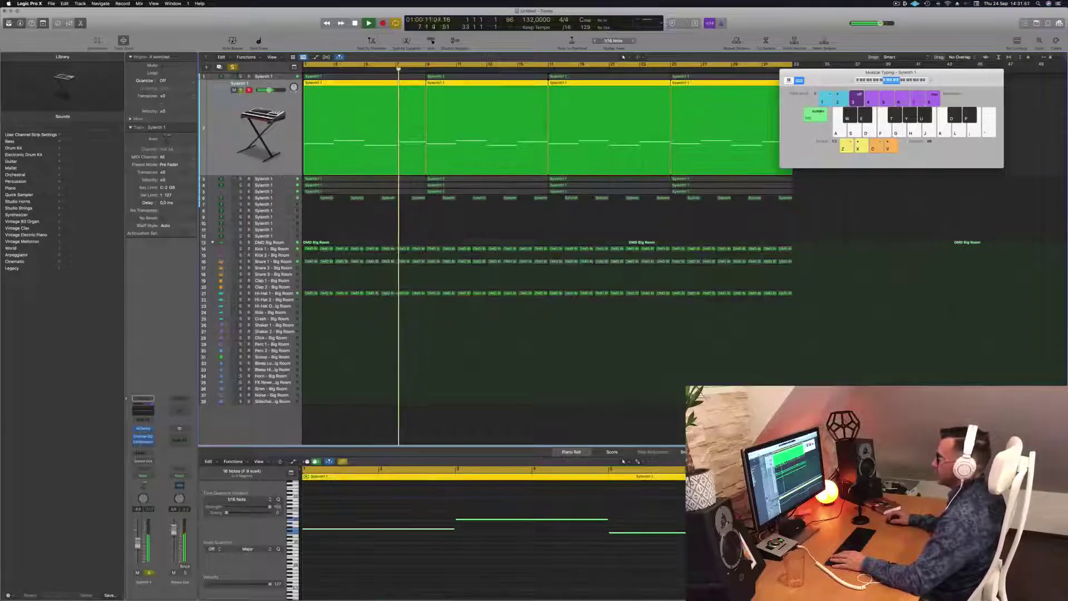
click(272, 180)
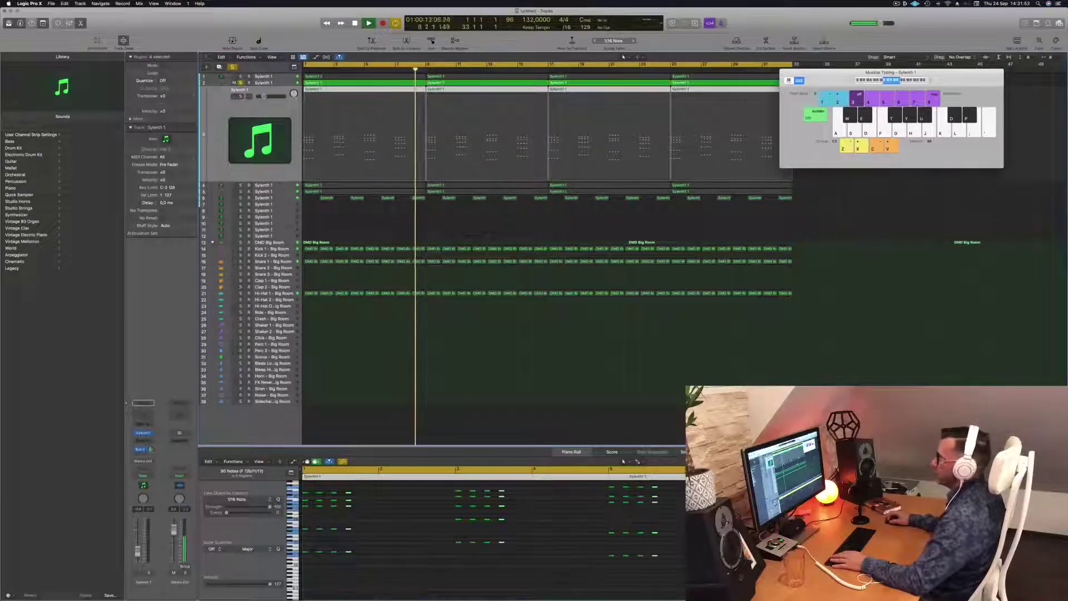
click(273, 185)
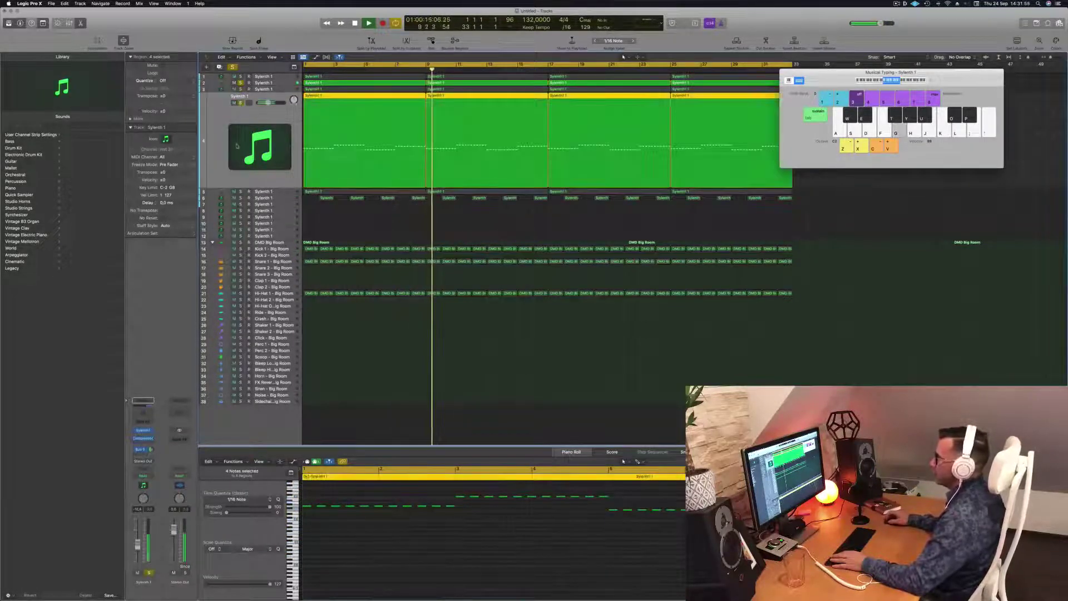
click(274, 192)
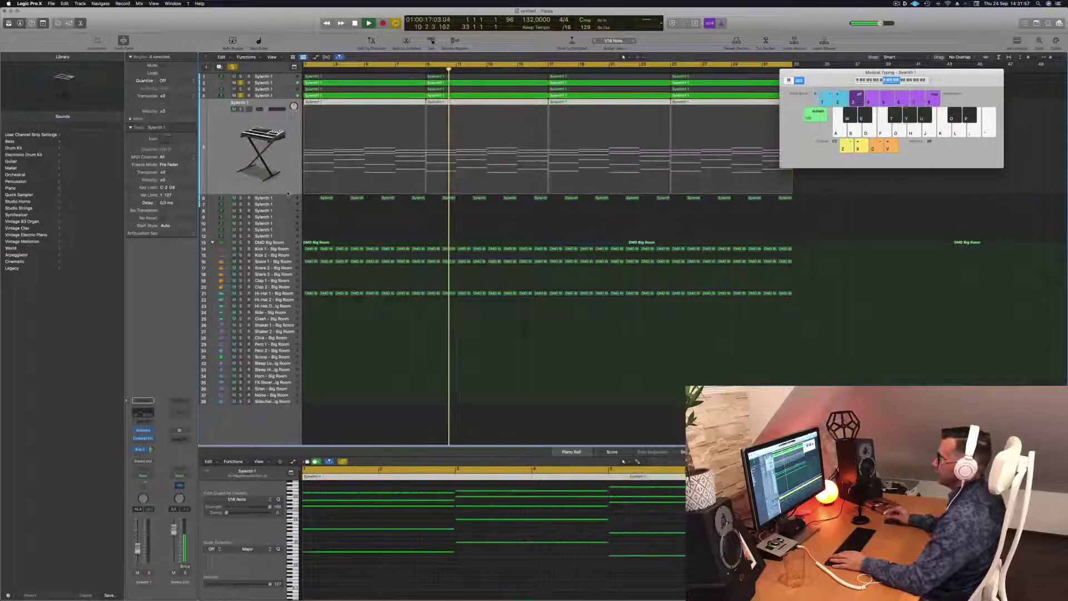
click(223, 145)
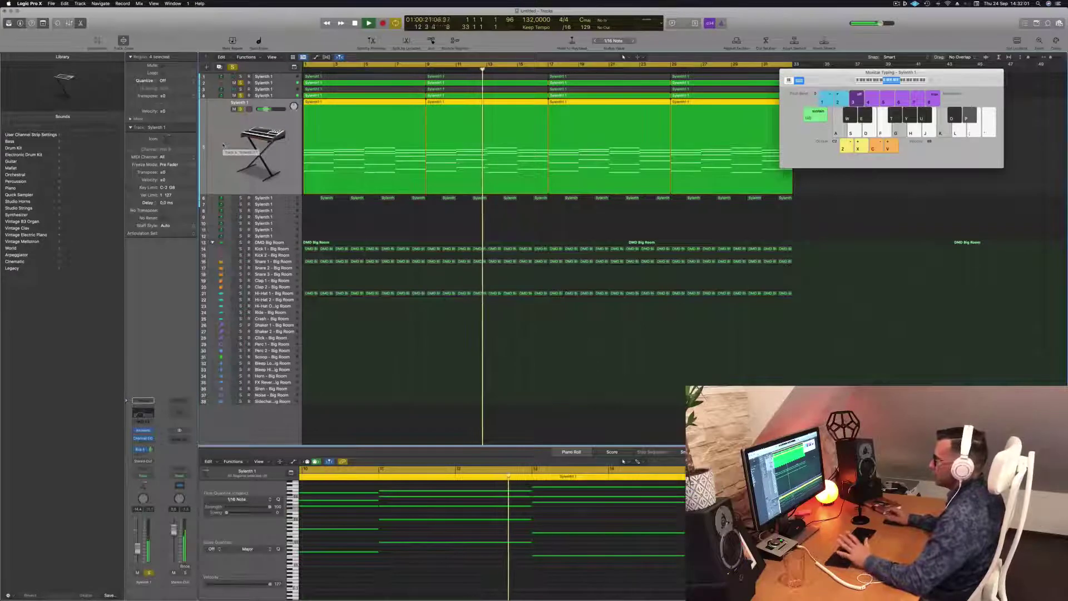
- Insert a Channel EQ on the Stereo Out channel, enable its high-cut band, and close the EQ window
click(179, 413)
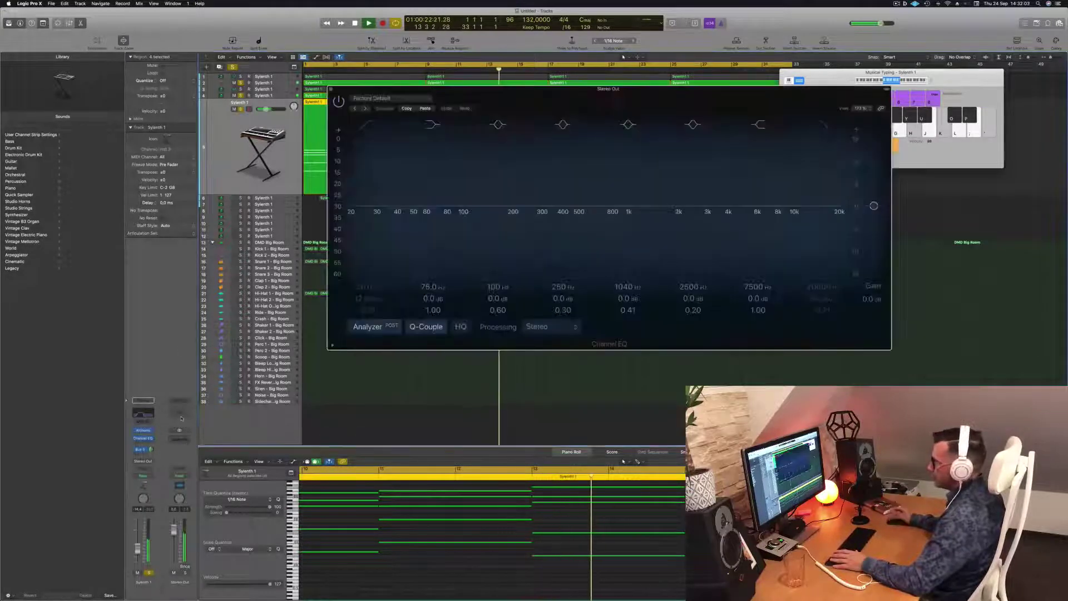
drag(625, 89, 738, 75)
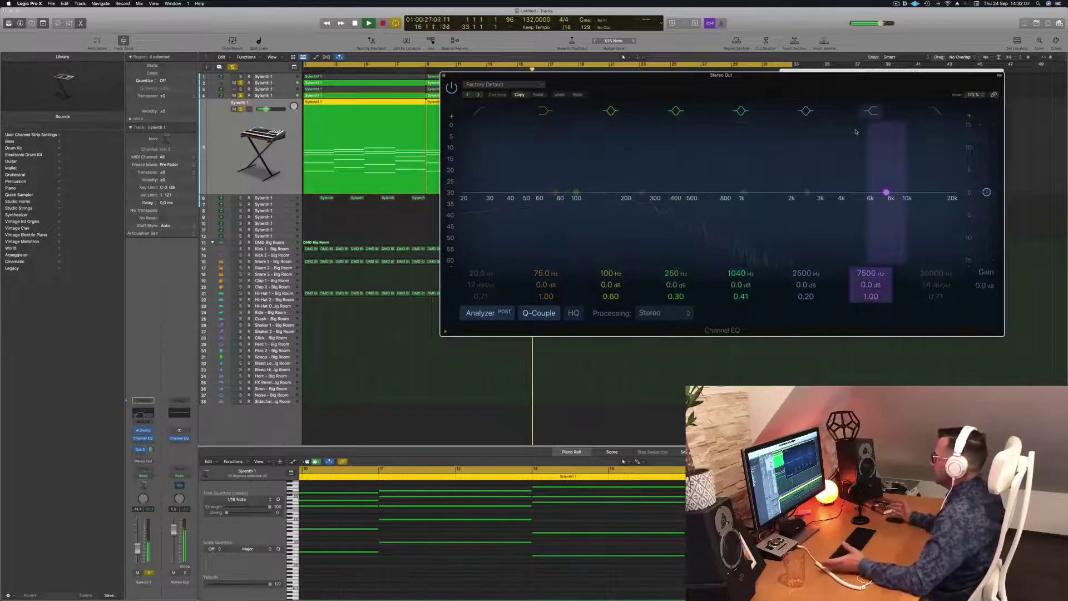
click(936, 111)
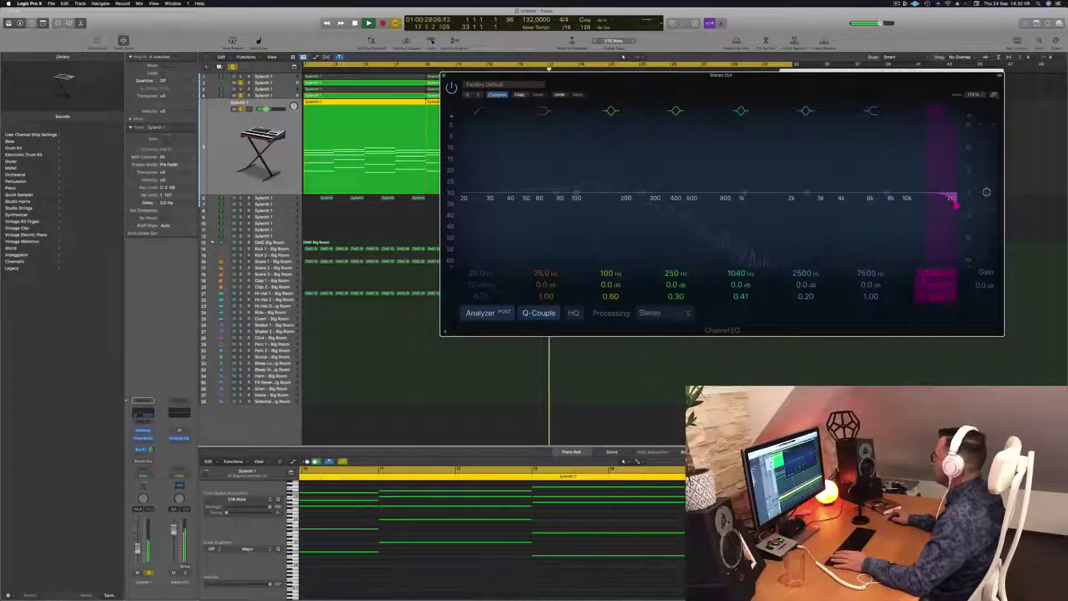
mouse_move(949, 206)
mouse_down()
mouse_move(546, 206)
mouse_move(957, 206)
mouse_up()
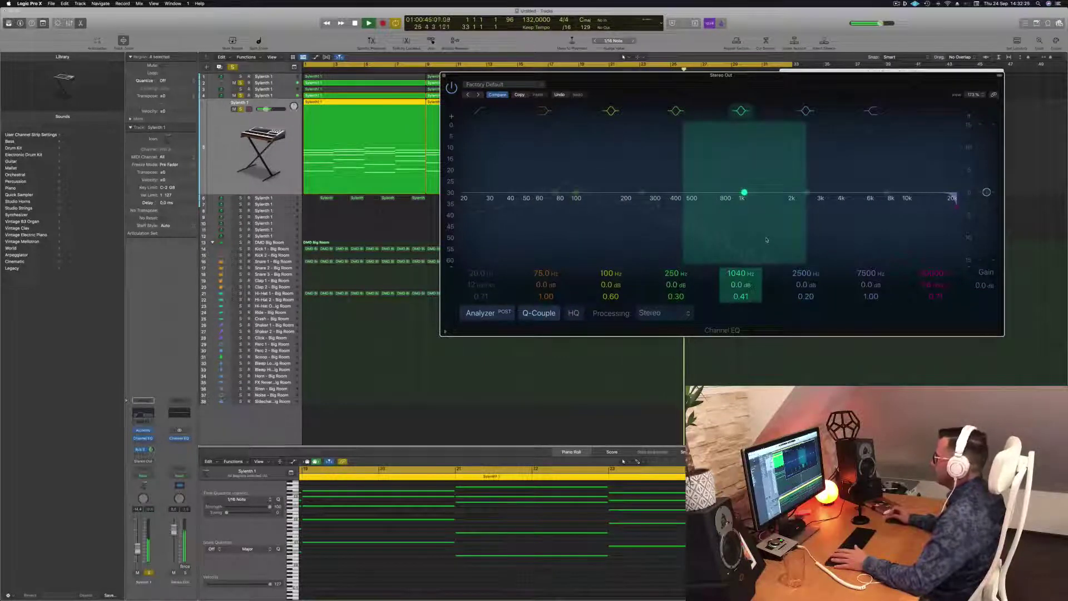
key(super+k)
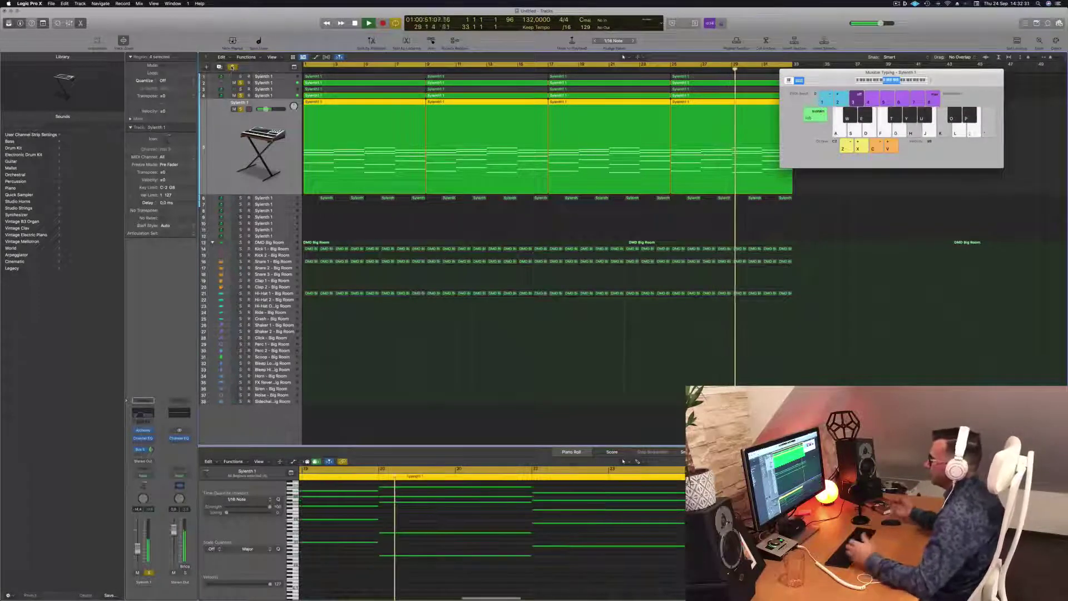
- Turn off solo on the Sylenth 1 tracks and play the full arrangement from the start
key(super+a)
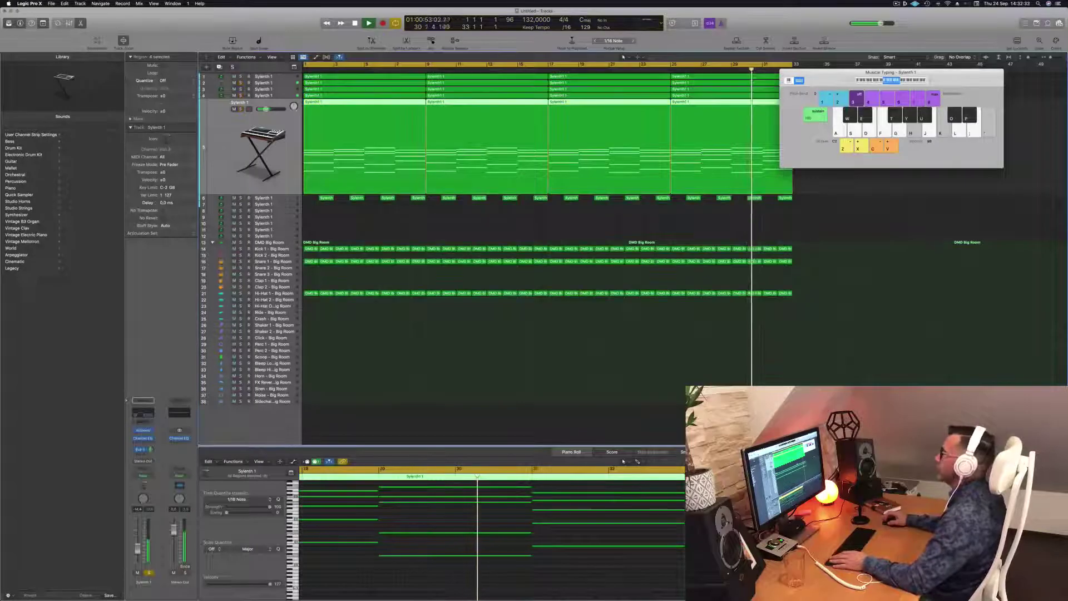
key(space)
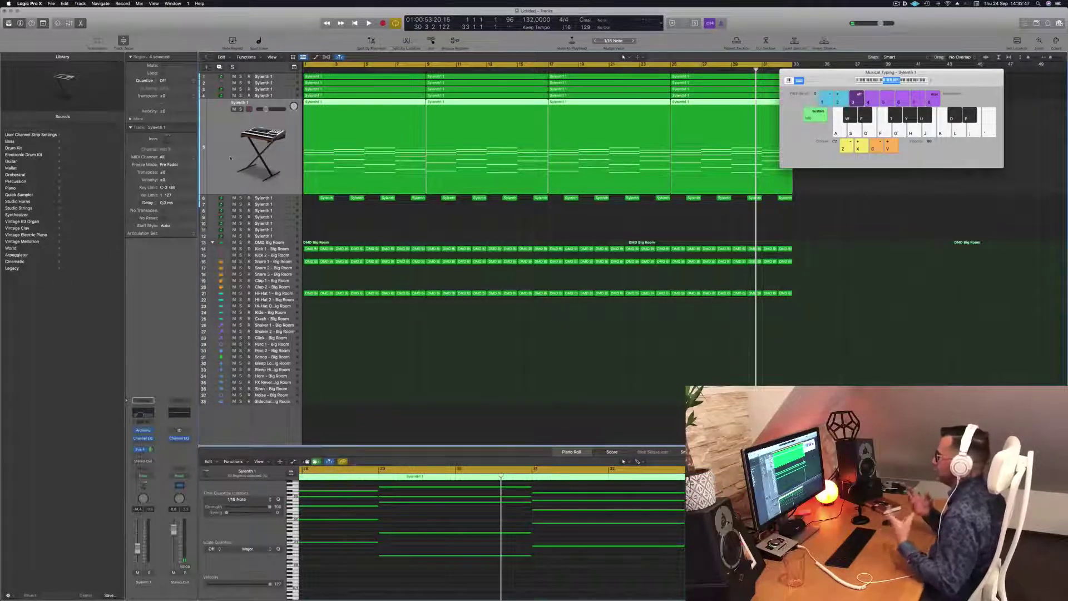
click(590, 341)
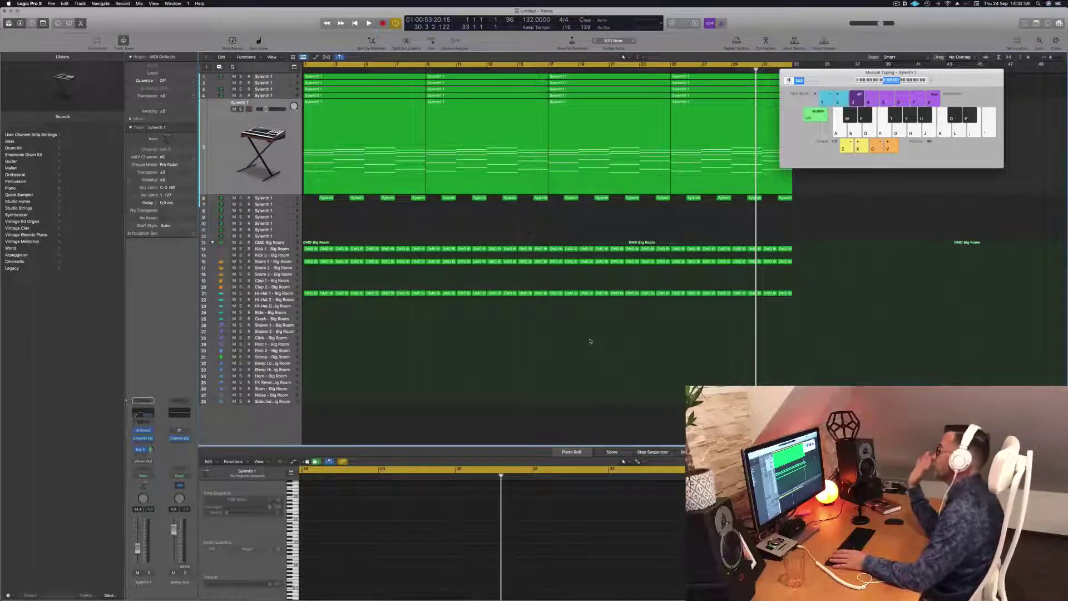
key(Return)
key(space)
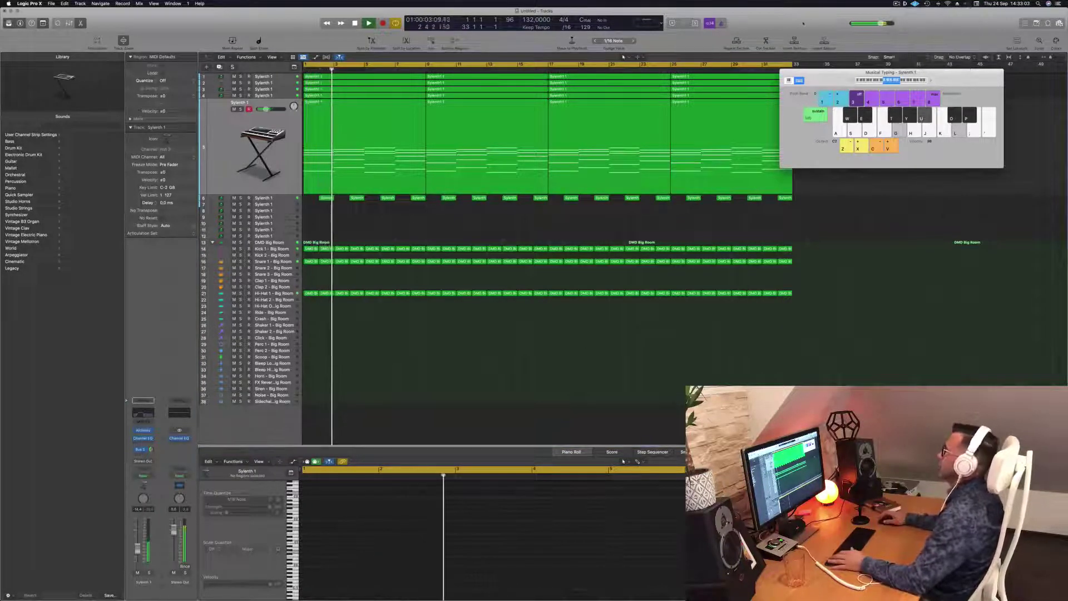
scroll(422, 346, up, 2)
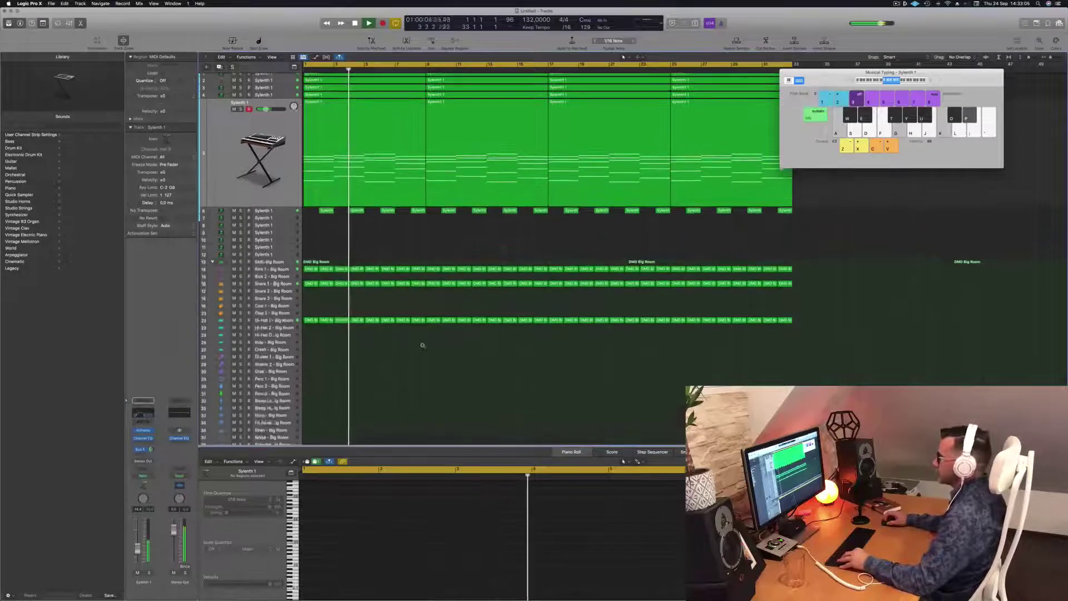
scroll(482, 218, up, 1)
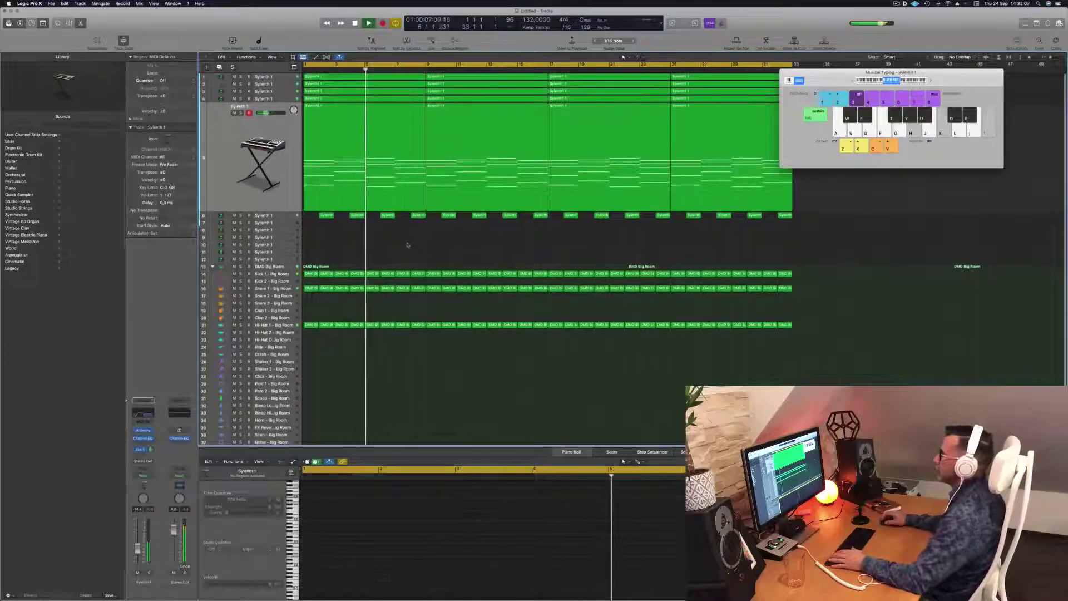
key(space)
- Copy the first Hi-Hat 1 region to bar 1 of the Shaker 2 - Big Room track
scroll(393, 242, down, 3)
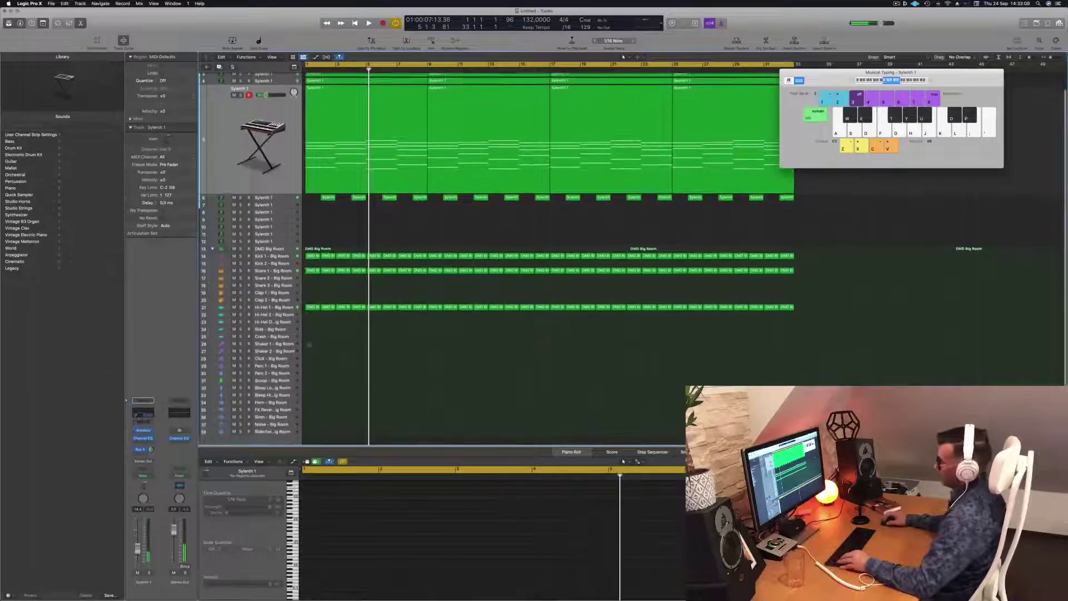
click(309, 306)
drag(310, 306, 312, 354)
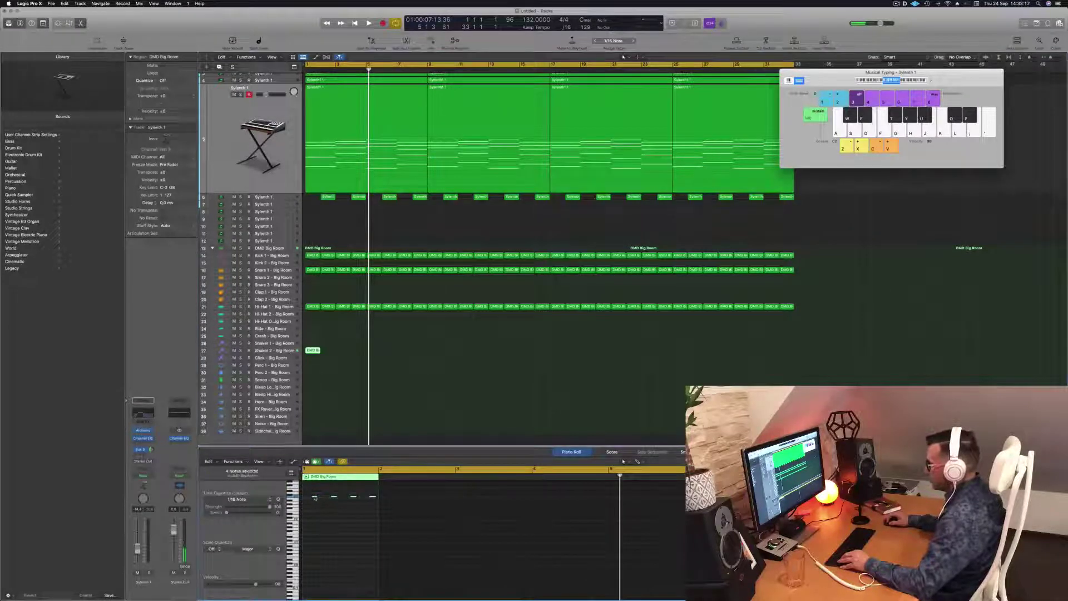
- Duplicate the four notes of the Shaker 2 region into the gaps between them and play the pattern
drag(315, 498, 572, 534)
scroll(317, 506, up, 5)
mouse_move(322, 498)
mouse_down()
mouse_move(311, 499)
mouse_move(326, 501)
mouse_up()
key(space)
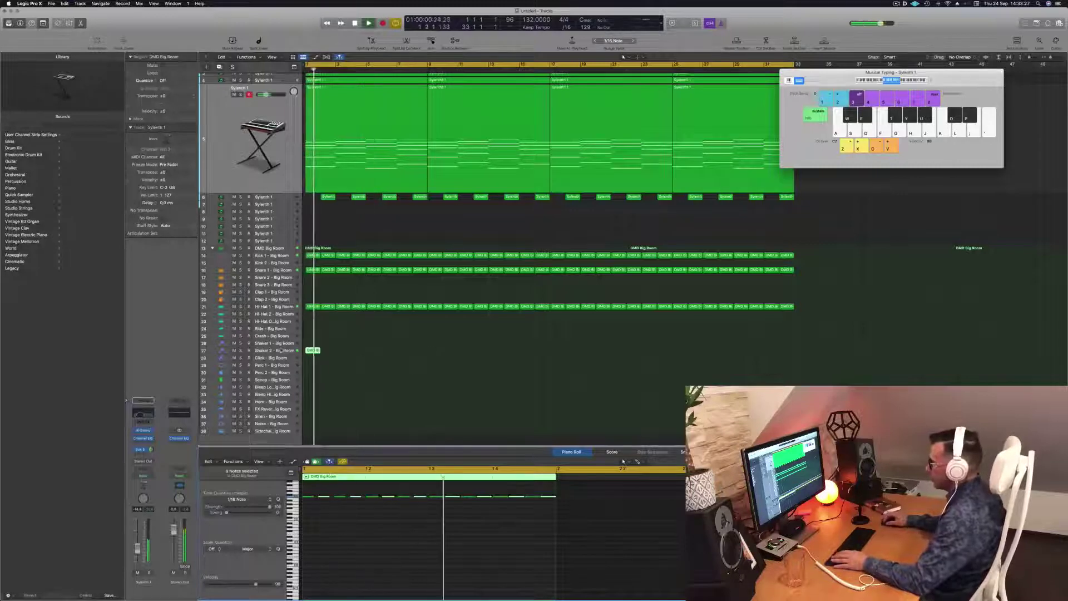
- Stop playback and copy the Shaker 2 region to bar 2 of the same track
click(312, 350)
key(space)
drag(314, 250, 331, 253)
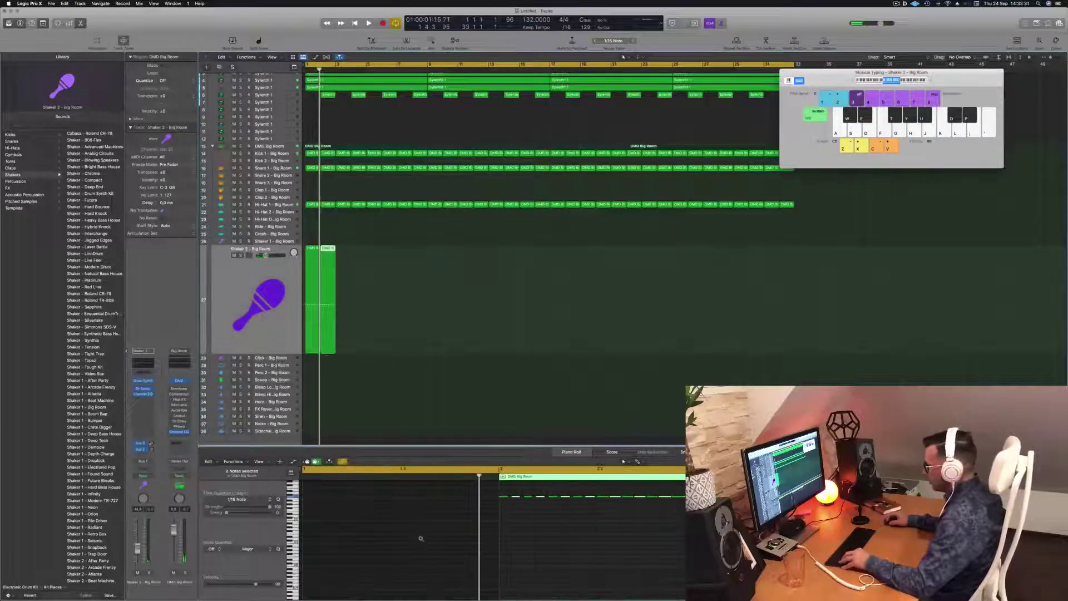
- Examine the notes of the two Shaker 2 regions in the Piano Roll
scroll(389, 528, up, 1)
scroll(345, 521, left, 3)
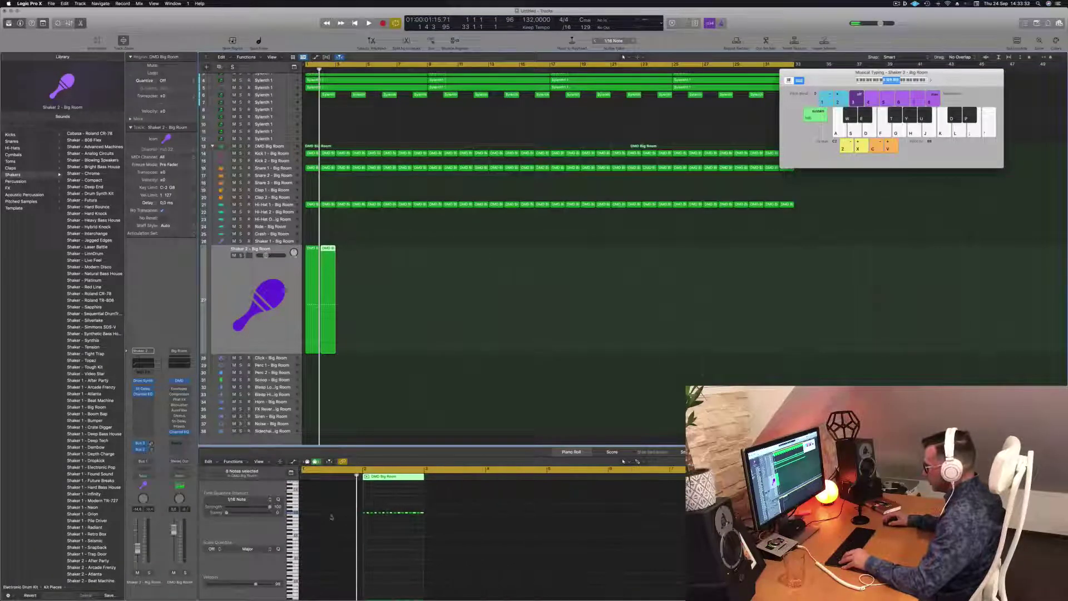
scroll(313, 504, up, 2)
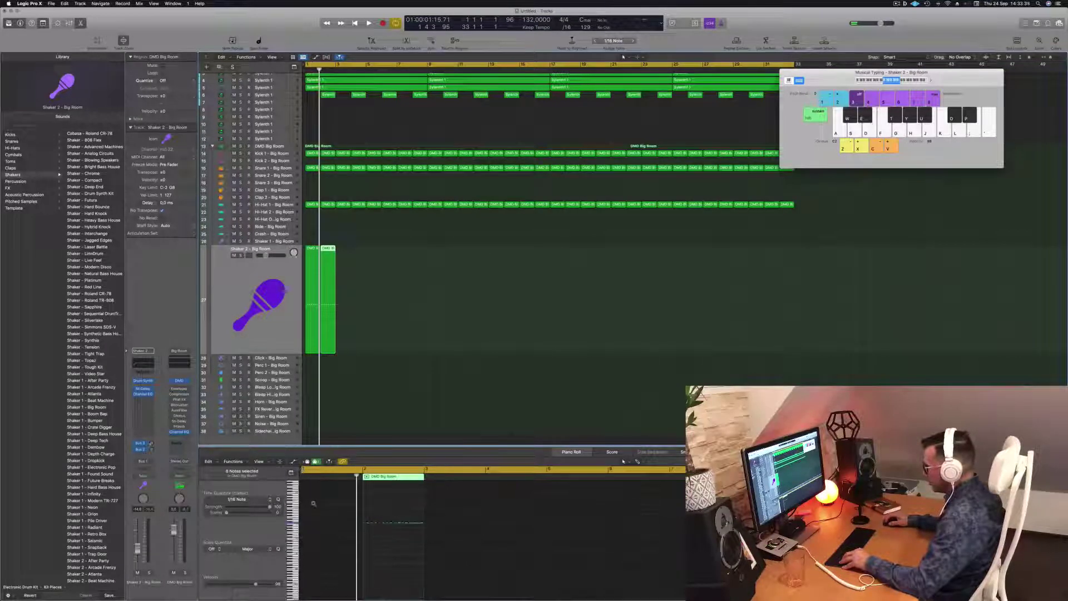
scroll(319, 504, up, 5)
click(324, 504)
scroll(331, 502, left, 5)
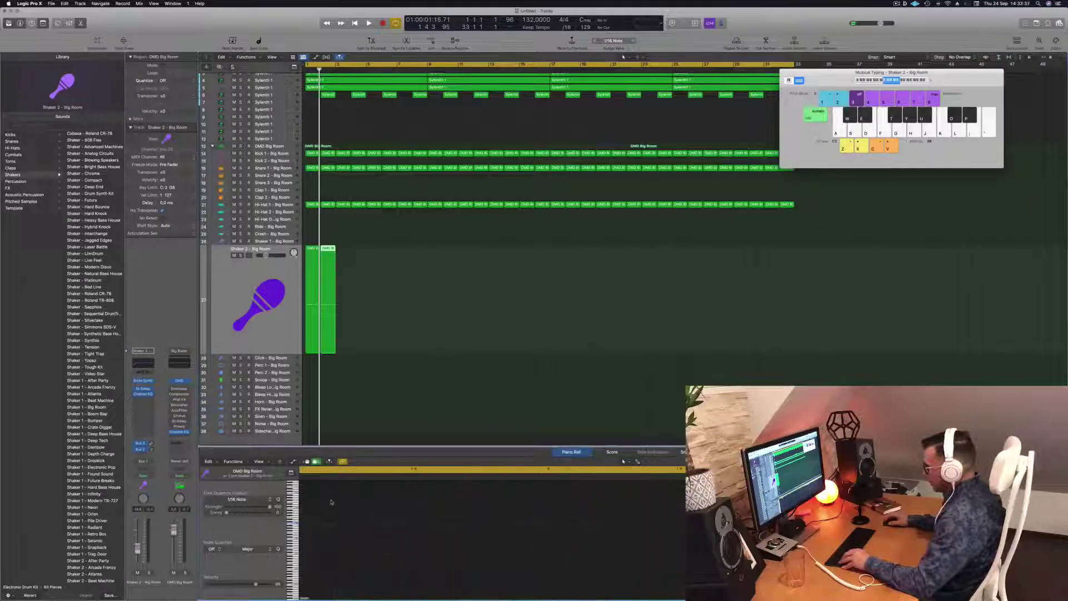
click(312, 262)
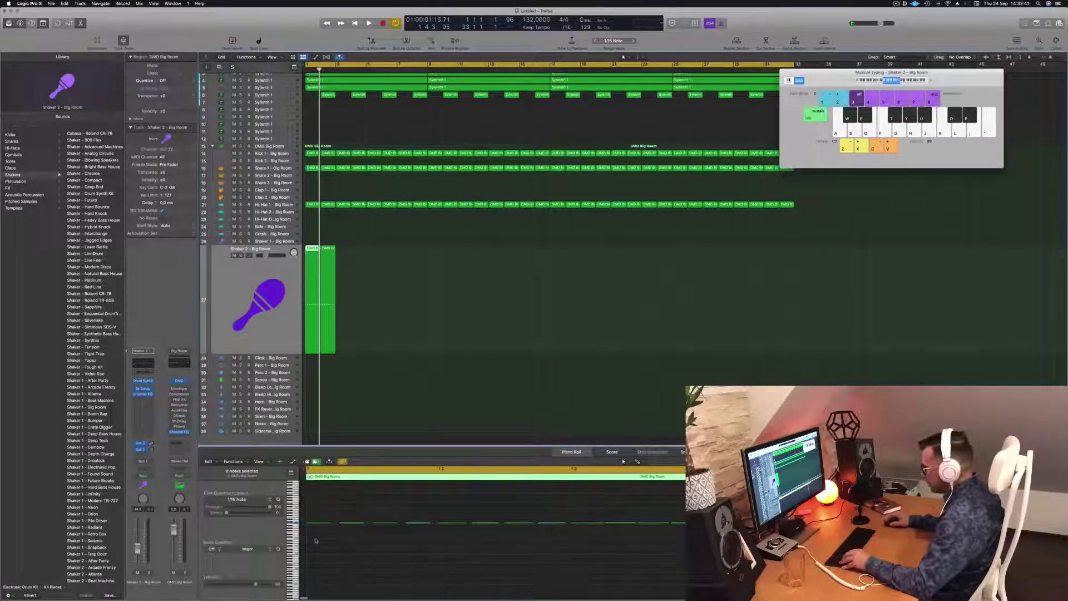
click(448, 247)
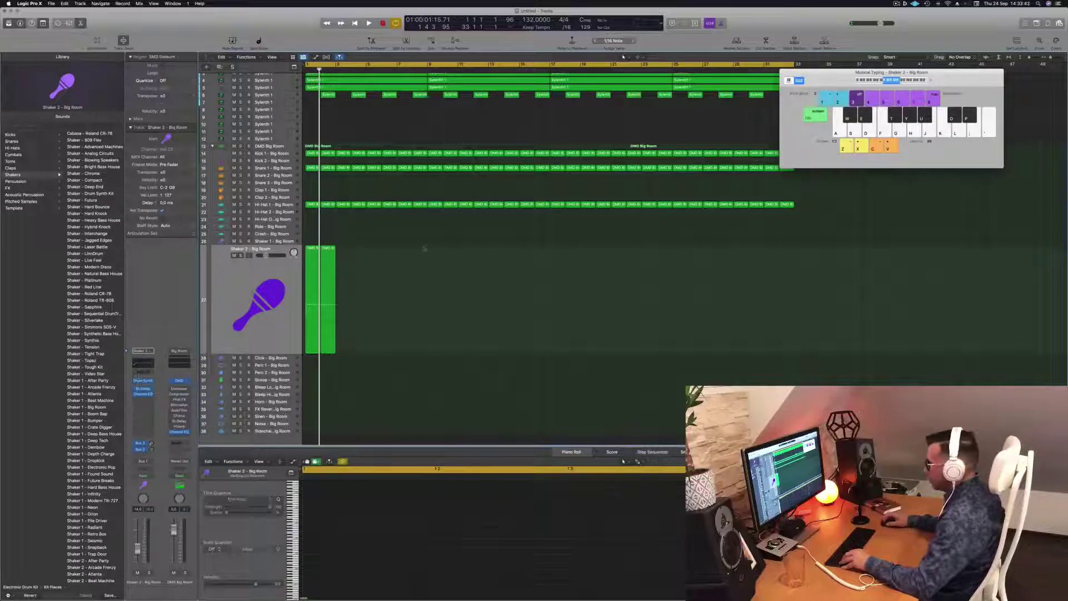
click(312, 249)
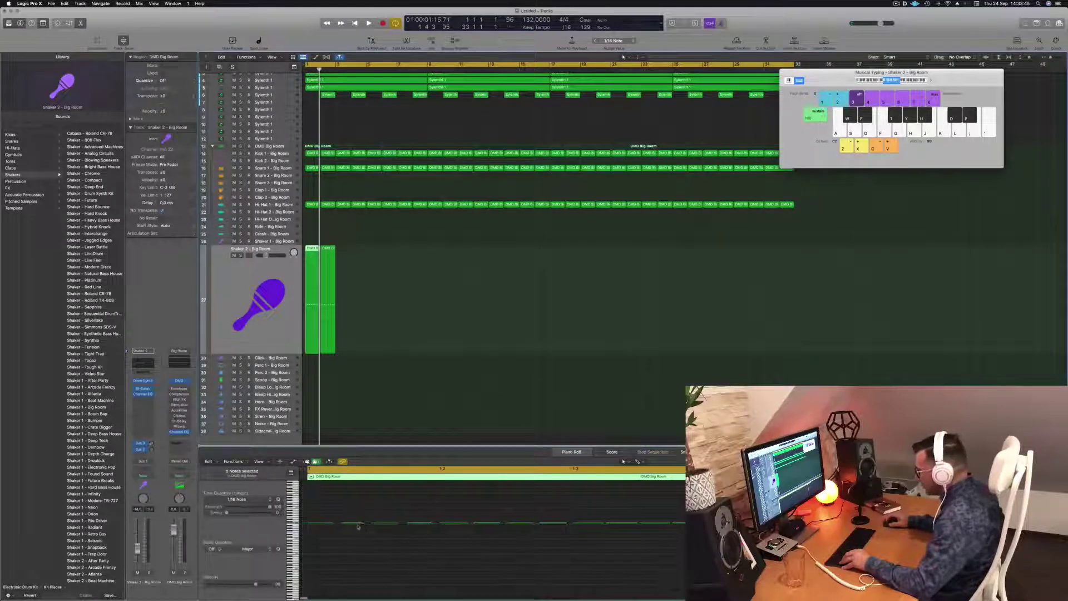
scroll(332, 520, up, 5)
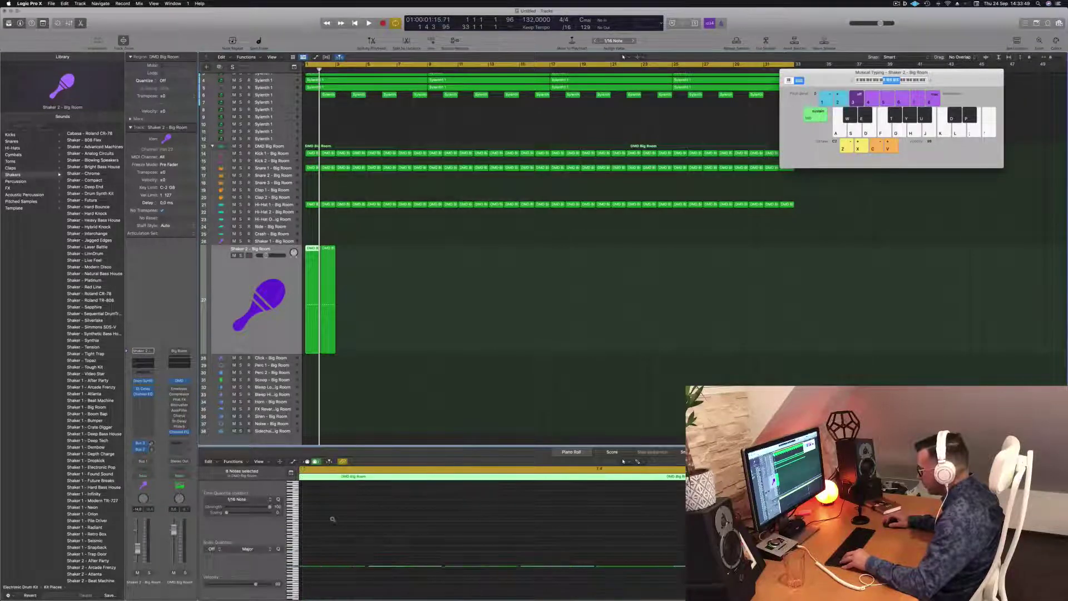
scroll(334, 519, left, 5)
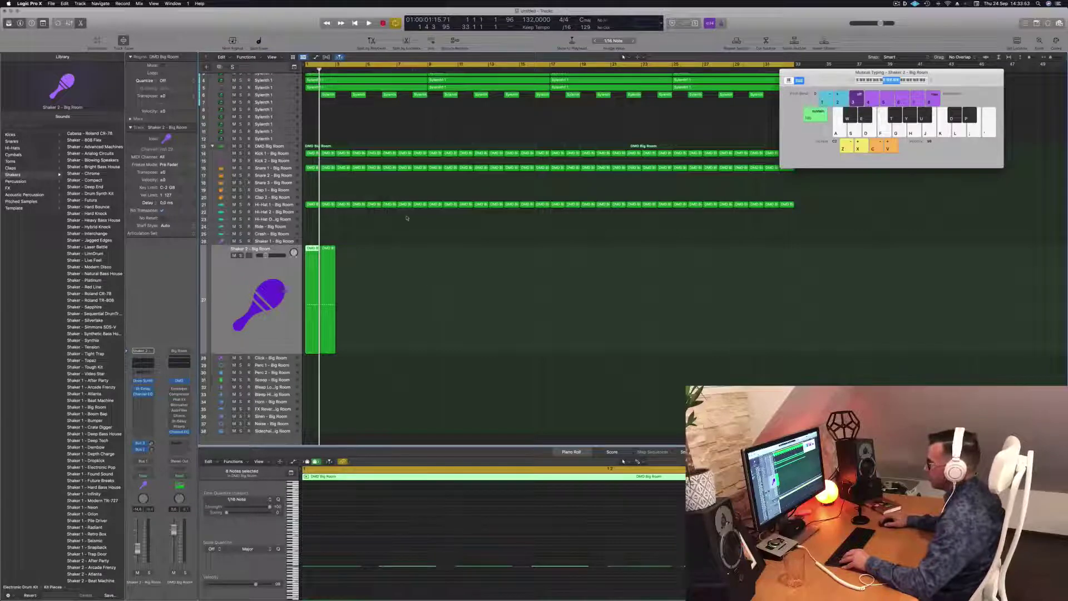
- Play back the two Shaker 2 regions with the rest of the arrangement
click(325, 243)
click(315, 249)
click(328, 553)
key(space)
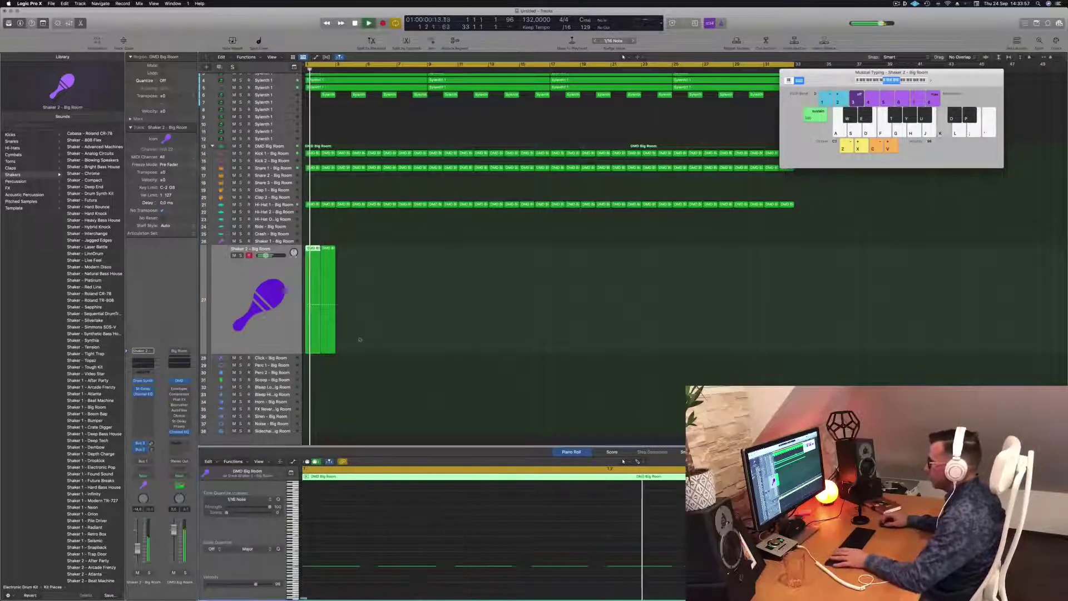
click(253, 323)
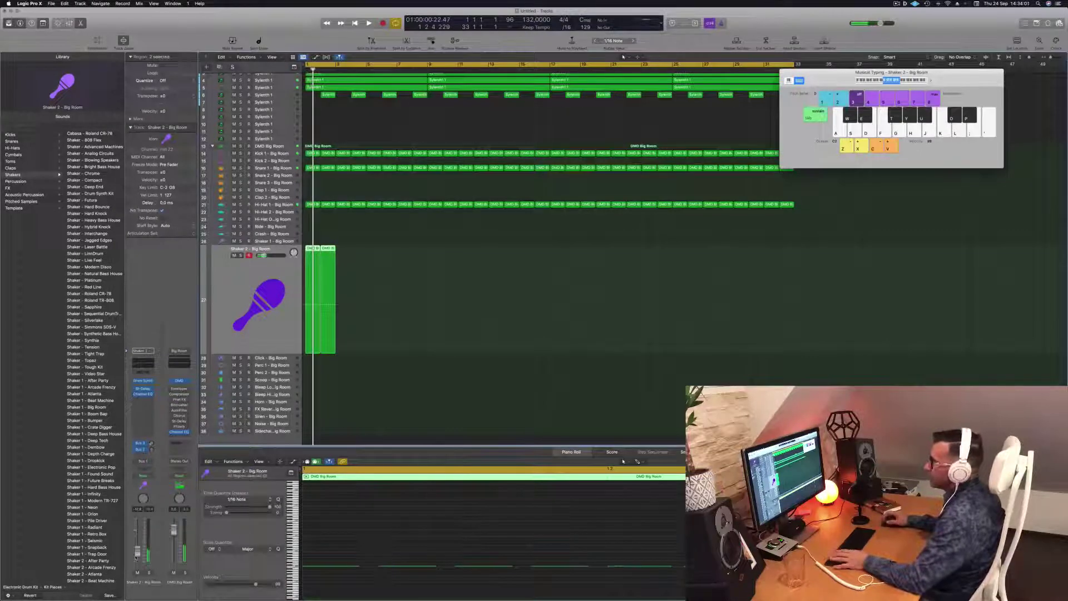
key(space)
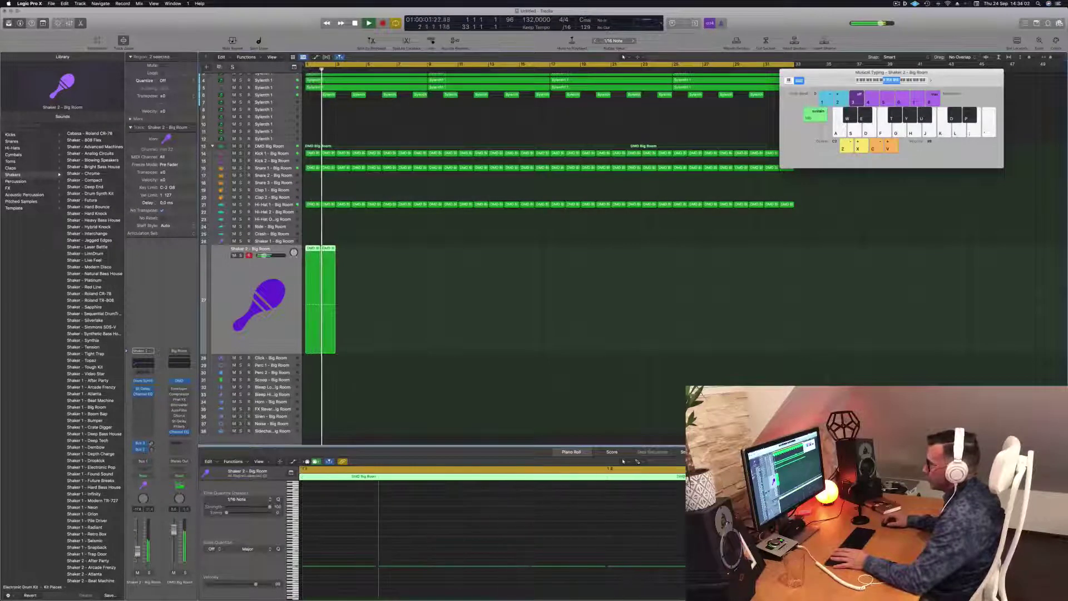
- Open the Shaker 2 track's Drum Synth during playback and lower its Decay and Attack
scroll(367, 267, left, 5)
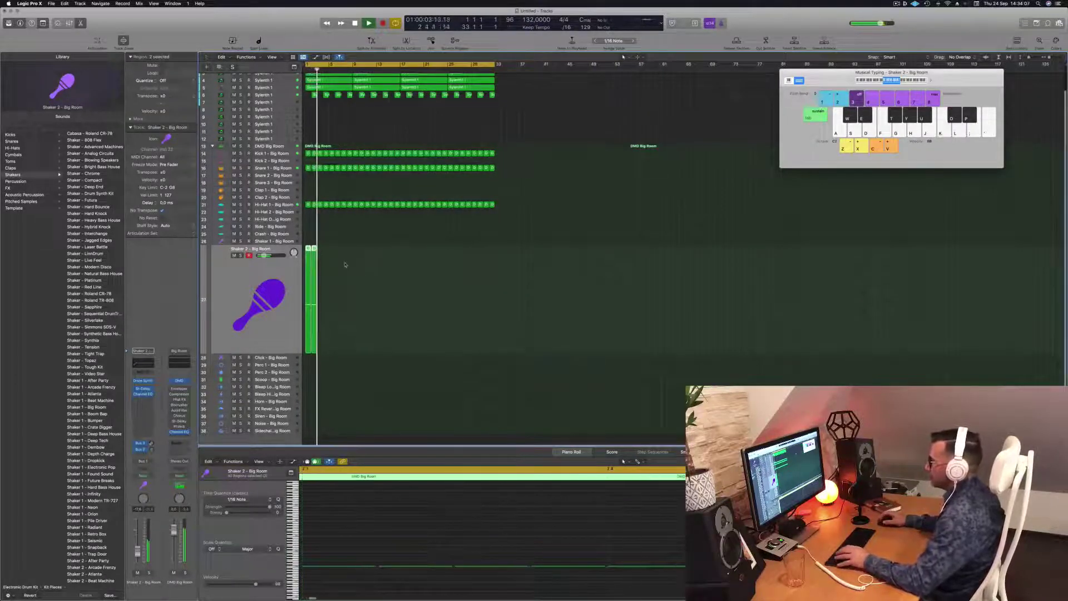
key(Return)
key(space)
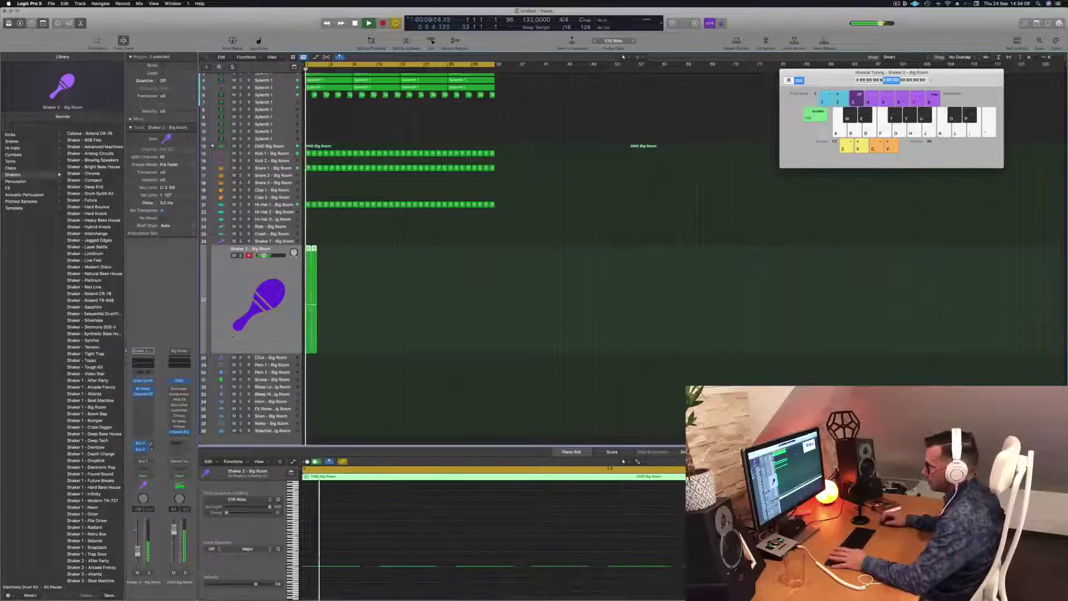
click(143, 381)
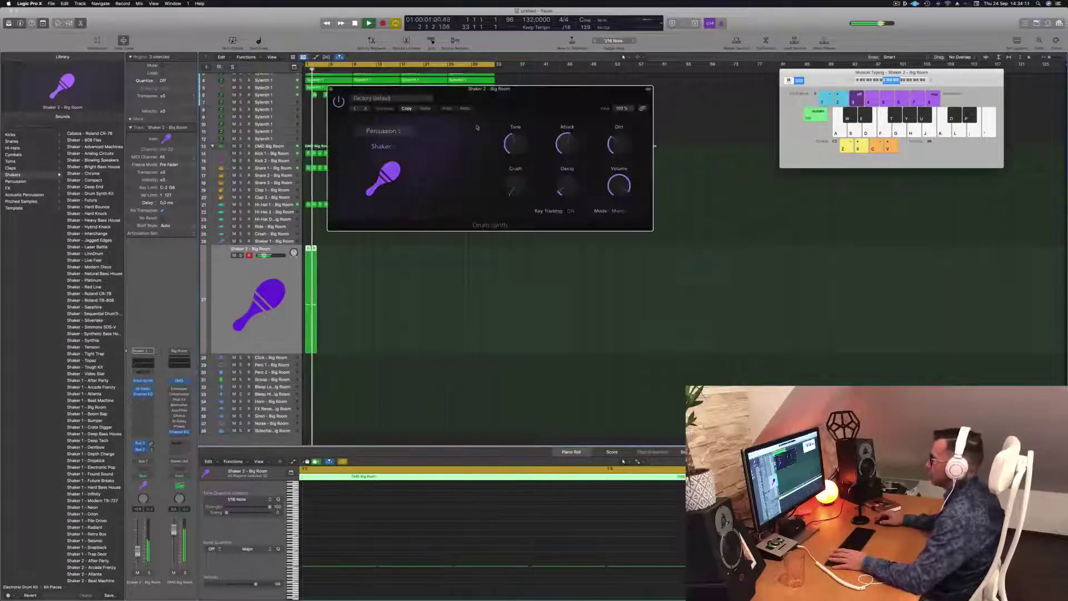
drag(518, 98, 577, 164)
key(Return)
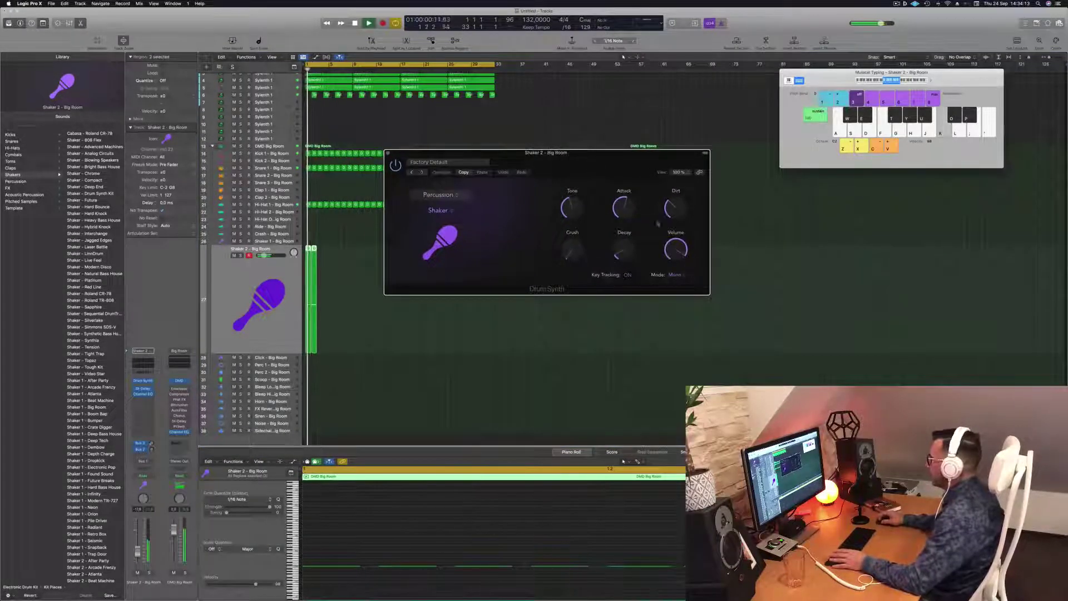
drag(628, 245, 630, 253)
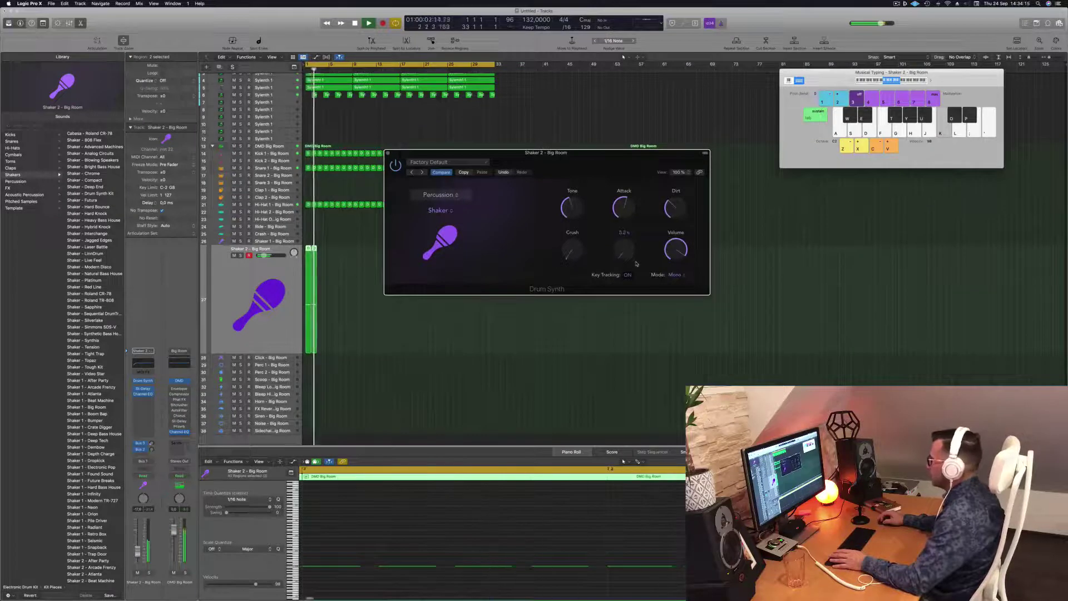
mouse_move(624, 208)
mouse_down()
mouse_move(623, 236)
mouse_move(623, 223)
mouse_up()
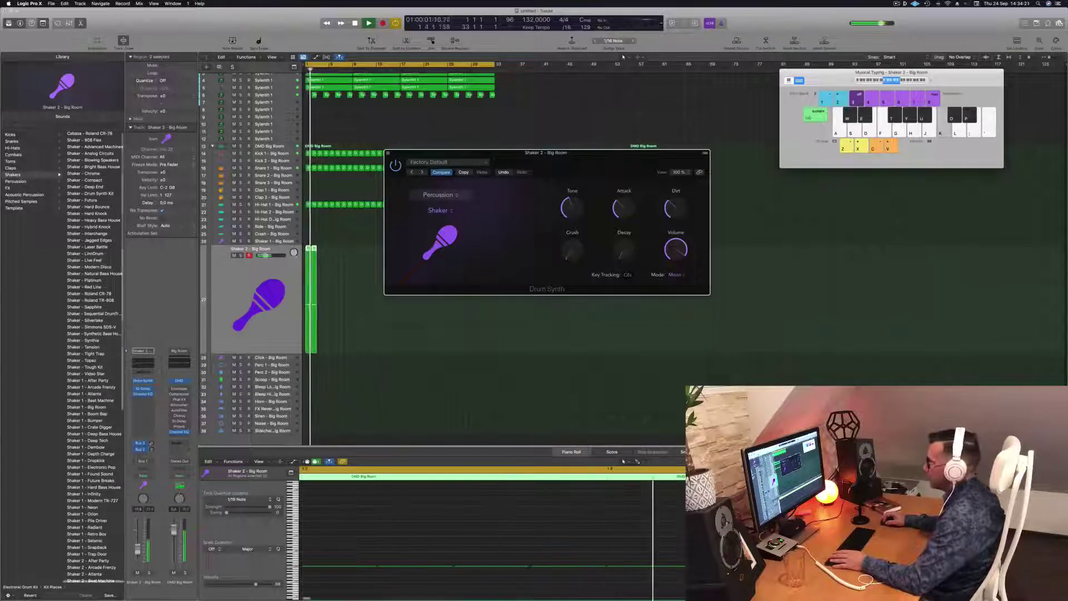
- Raise the Shaker 2 channel volume slightly and replay the arrangement from the start to check it
drag(138, 552, 138, 551)
key(space)
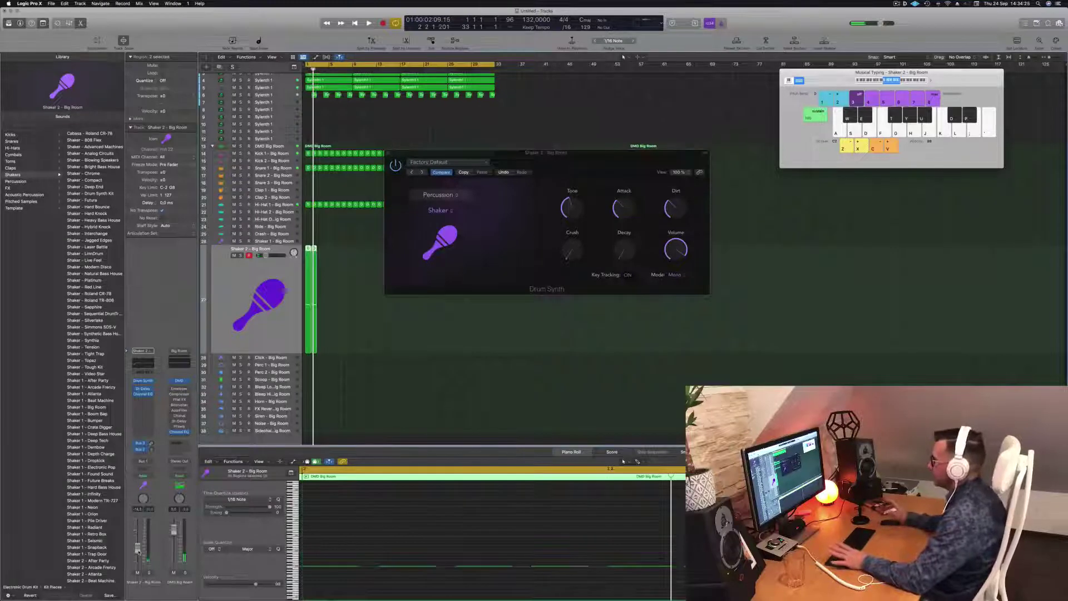
key(space)
key(Return)
drag(608, 157, 594, 157)
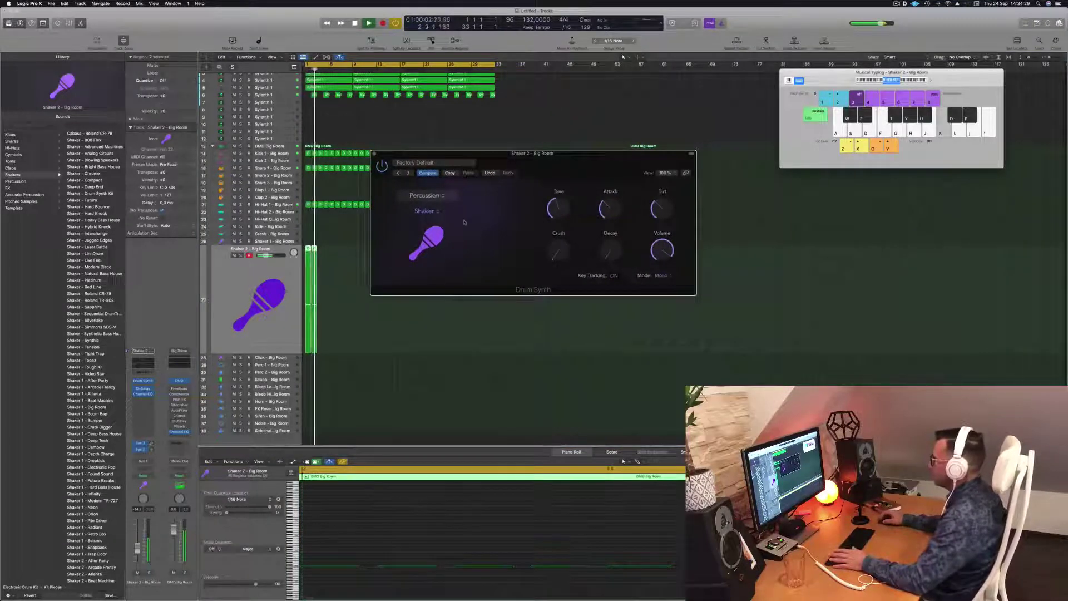
key(Return)
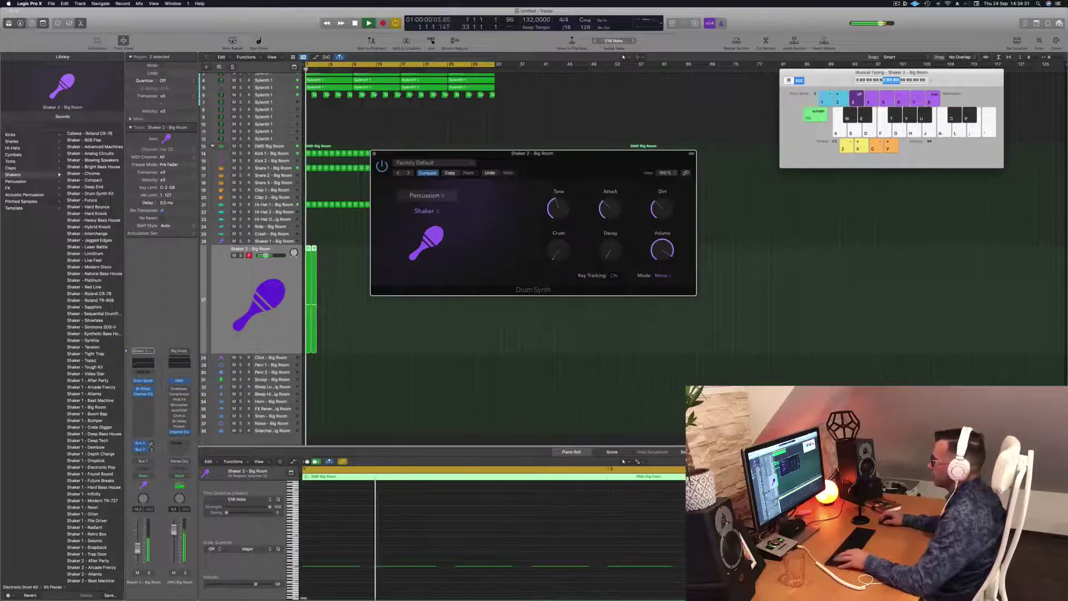
key(space)
- Duplicate the Shaker 2 regions along the track until they fill the arrangement through bar 32
drag(617, 153, 769, 116)
key(space)
key(space)
drag(313, 250, 398, 251)
click(298, 256)
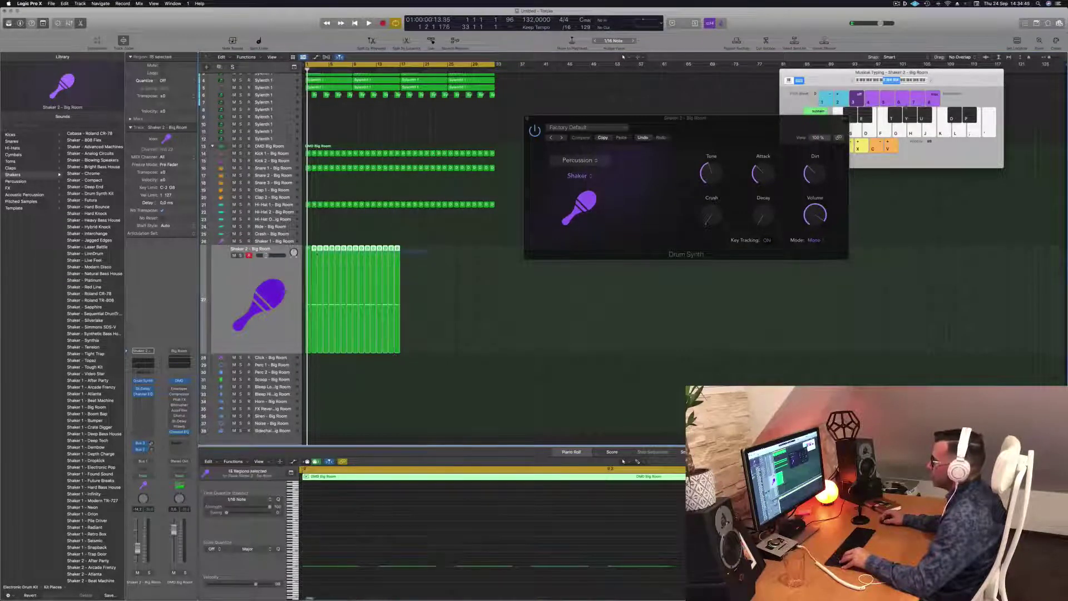
drag(398, 249, 491, 236)
click(492, 236)
key(space)
- Increase the Decay of the Shaker 2 Drum Synth slightly during playback and close the plug-in window
drag(722, 122, 512, 167)
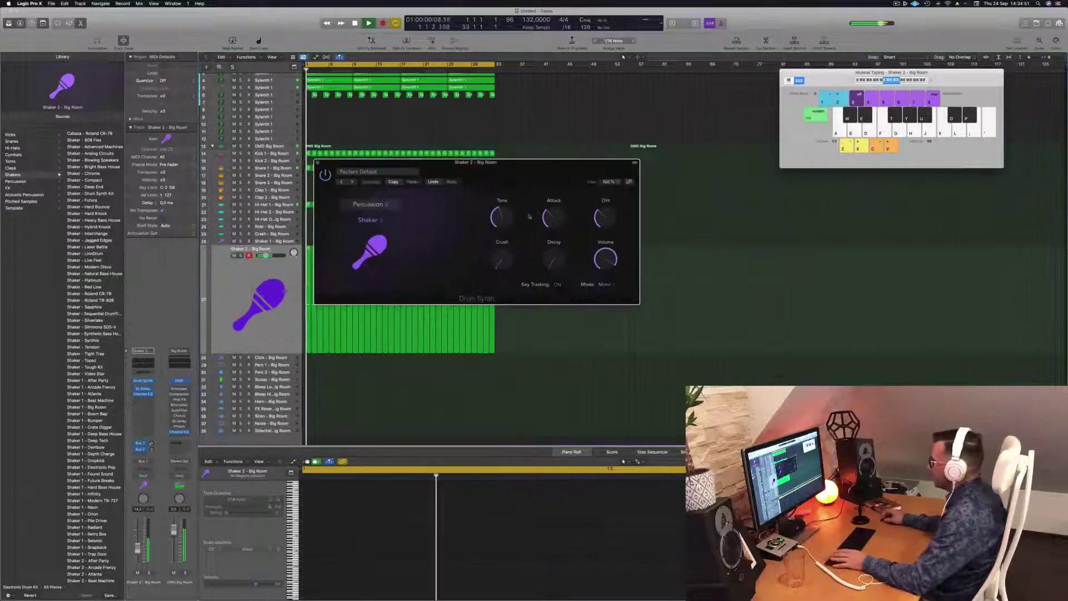
drag(553, 217, 572, 254)
key(space)
key(space)
drag(476, 162, 598, 135)
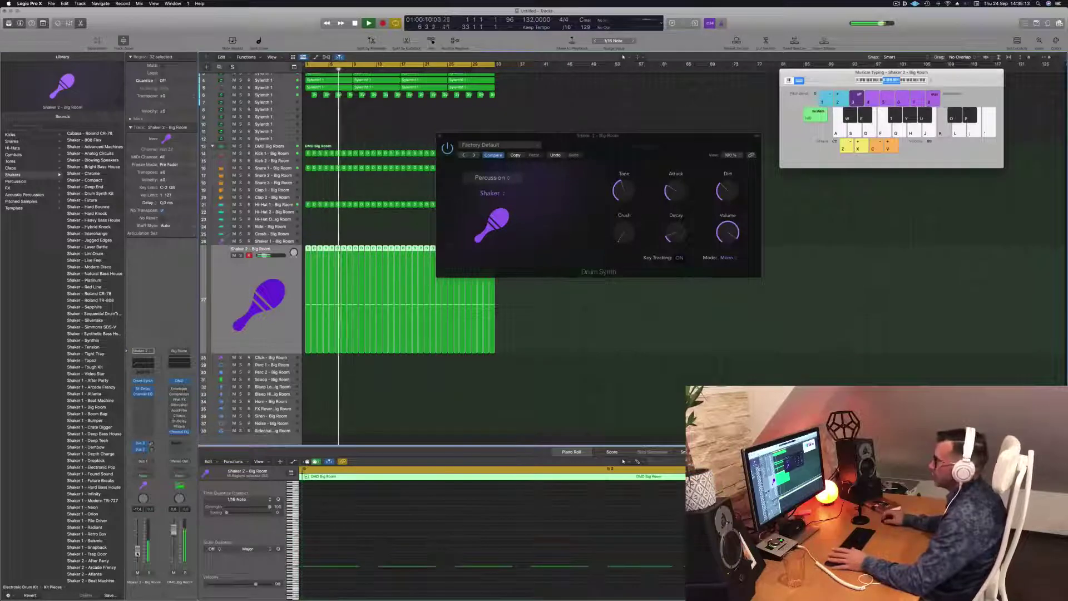
drag(618, 139, 572, 139)
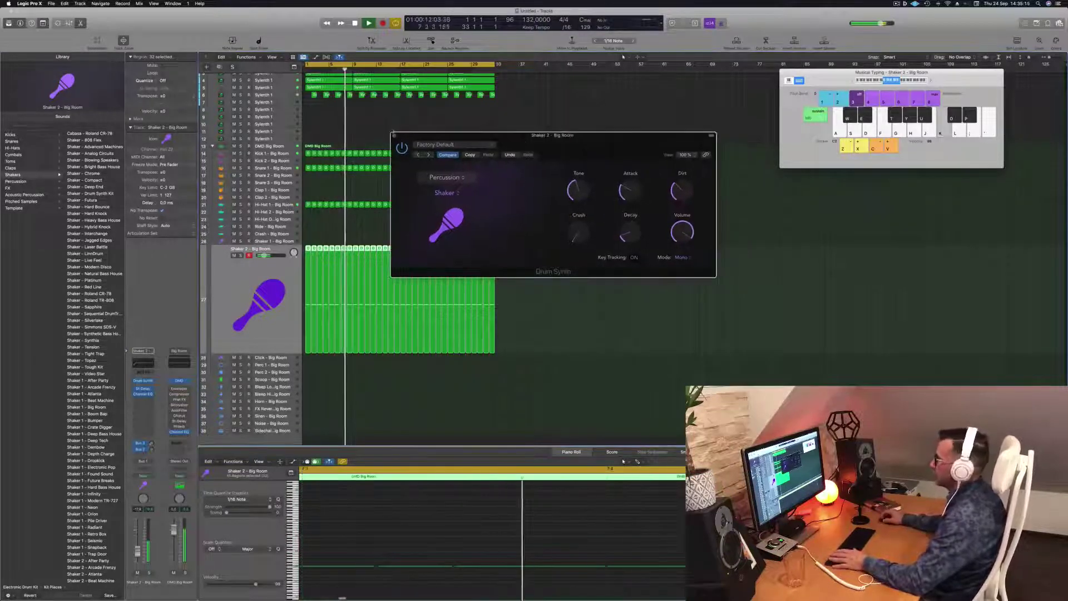
click(395, 136)
key(Return)
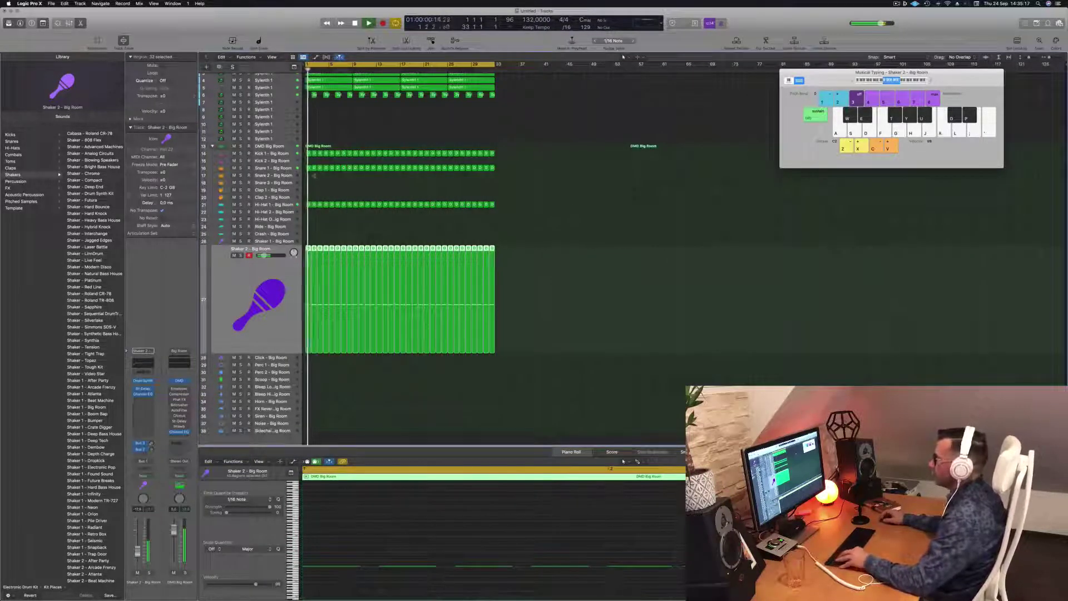
- Copy the Snare 1 region at bar 4 to the Snare 3 track and delete the copy's first note
key(z)
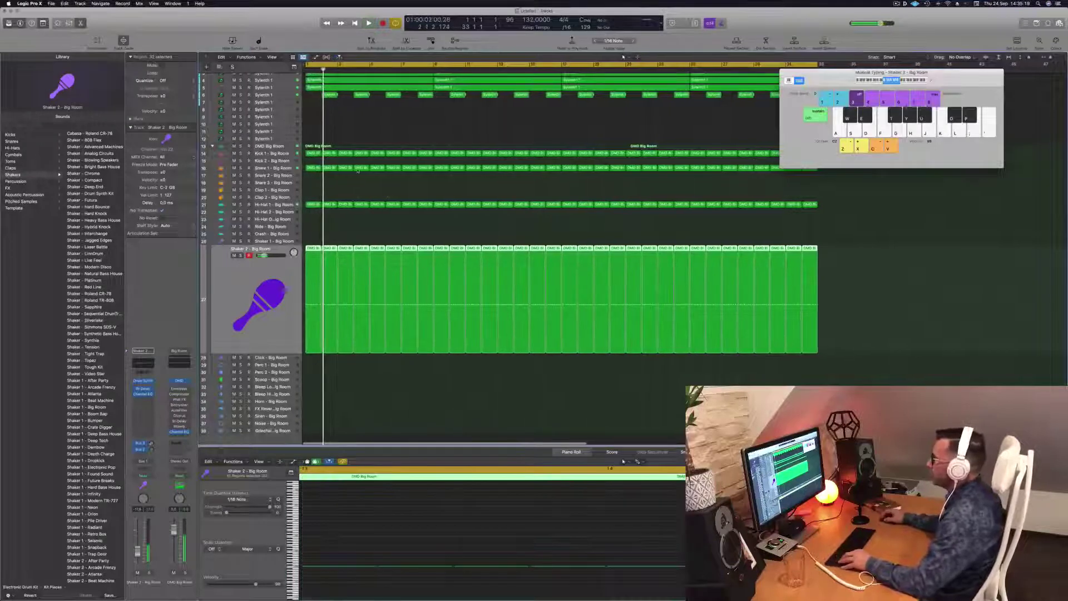
click(361, 168)
drag(363, 169, 363, 187)
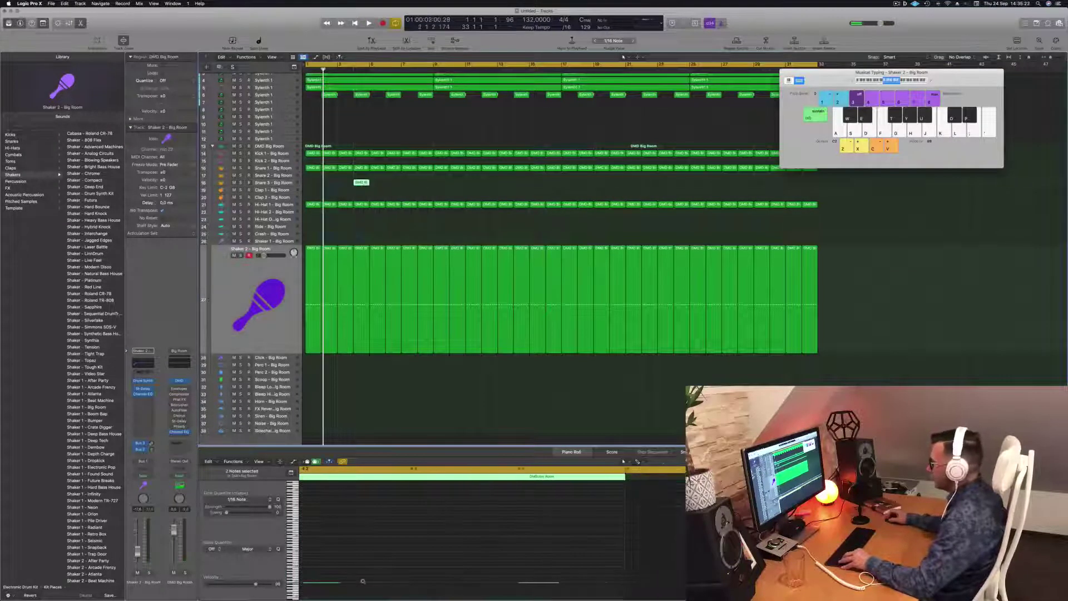
key(super+Left)
scroll(365, 582, left, 4)
drag(534, 558, 565, 589)
key(BackSpace)
drag(634, 548, 724, 589)
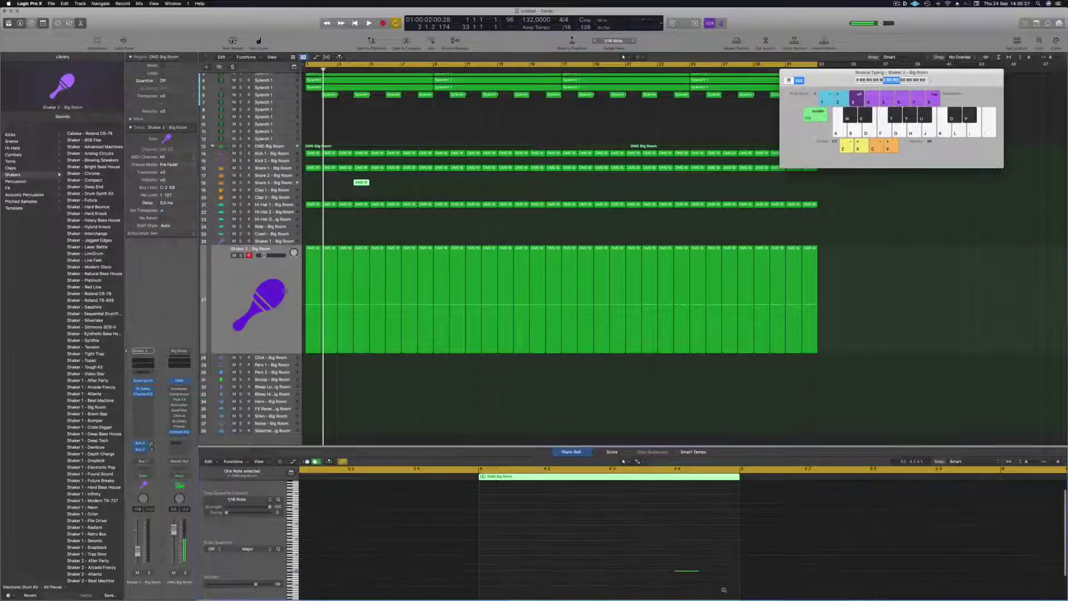
key(space)
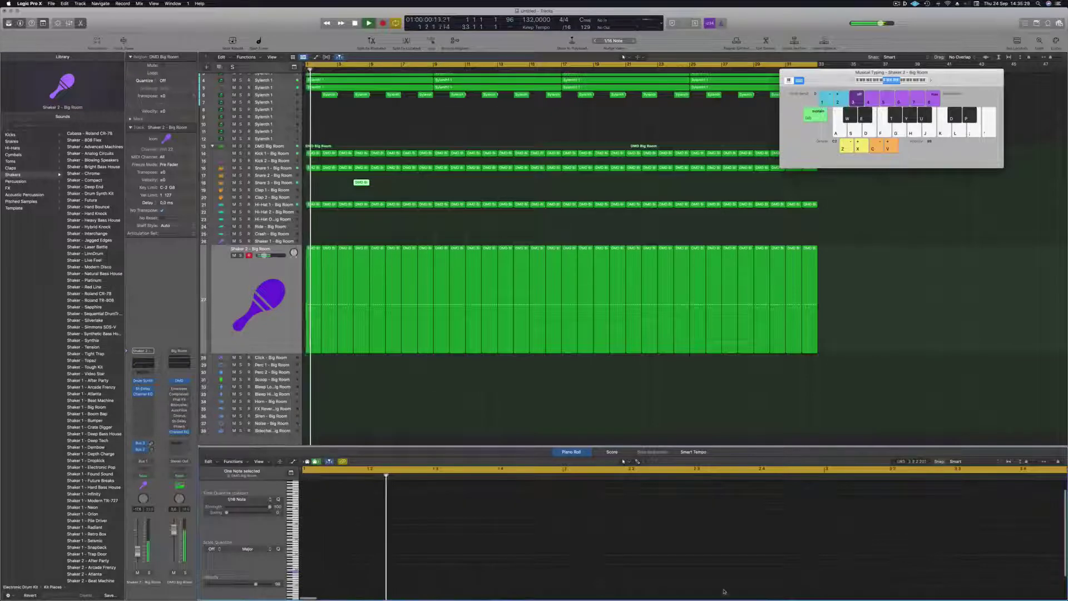
- Shift the Snare 3 note half a beat later, copy its region to bar 7 and check the notes during playback
drag(361, 181, 409, 184)
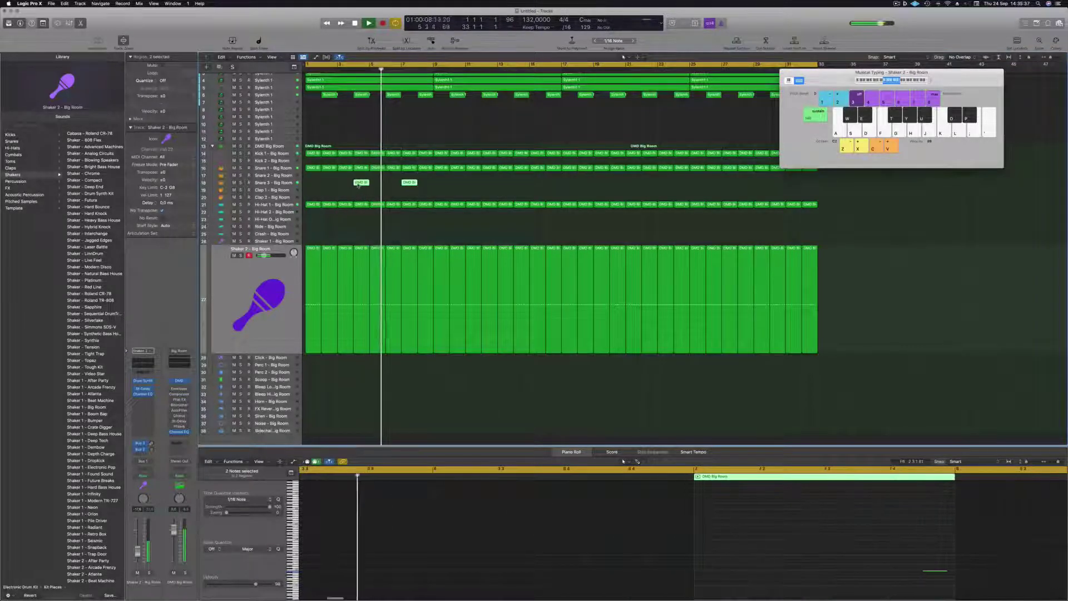
drag(364, 184, 472, 185)
key(super+z)
key(space)
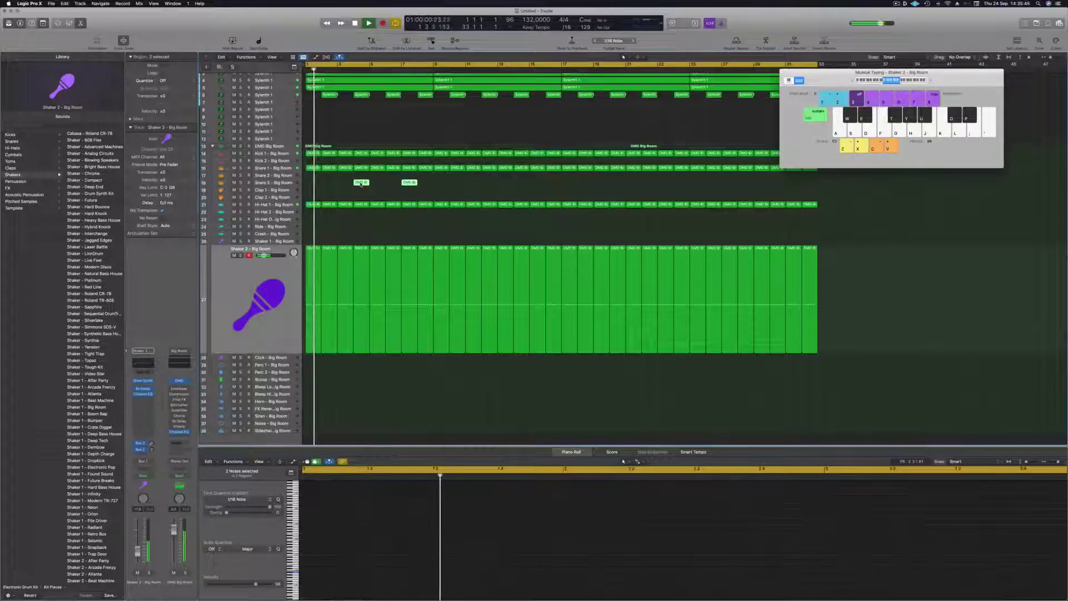
key(e)
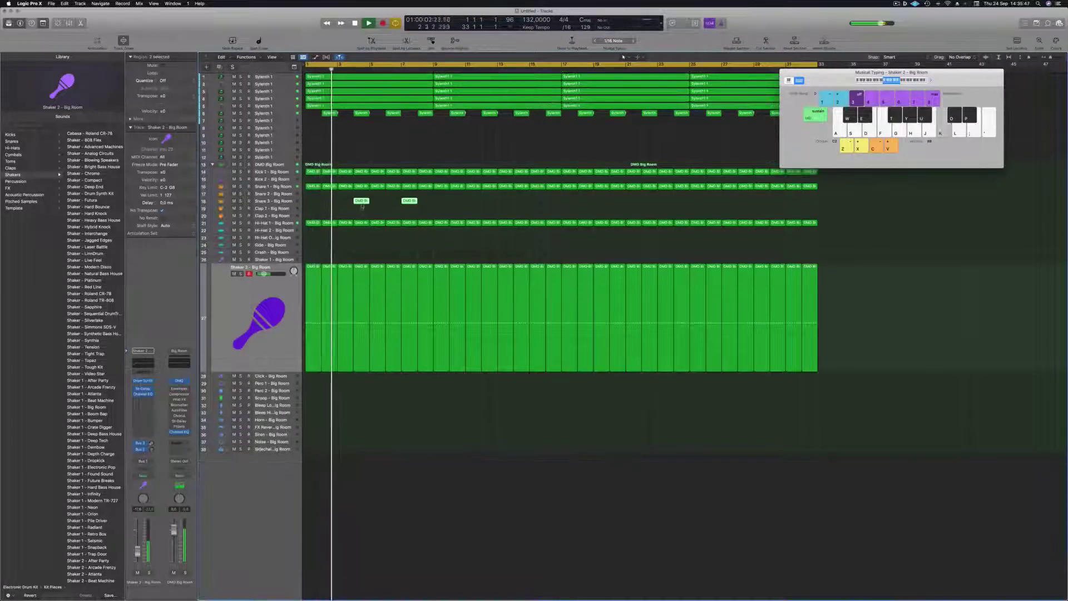
key(e)
scroll(518, 522, down, 1)
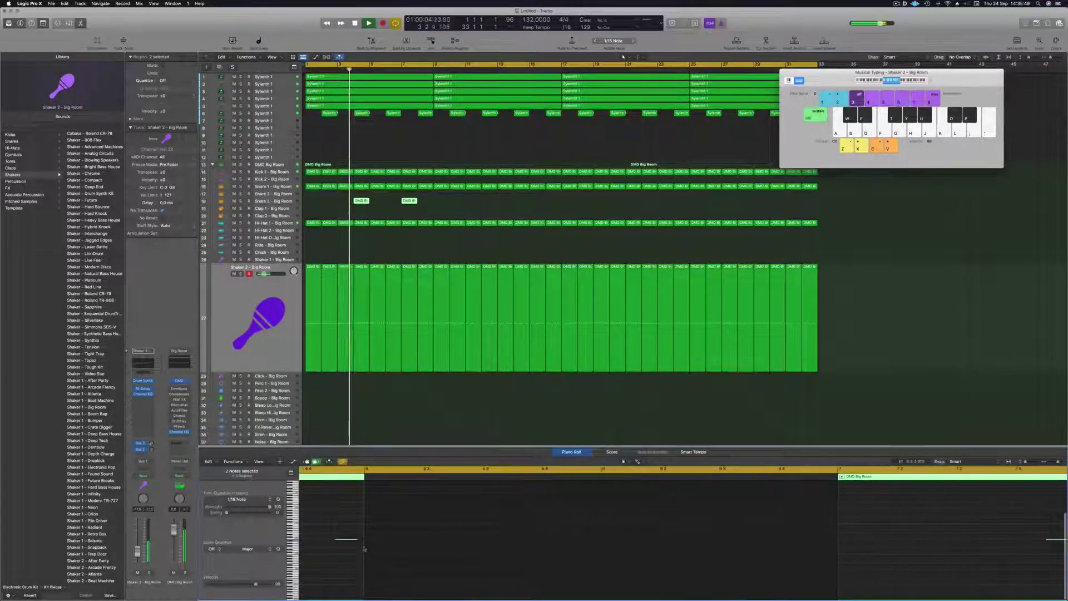
scroll(386, 532, left, 3)
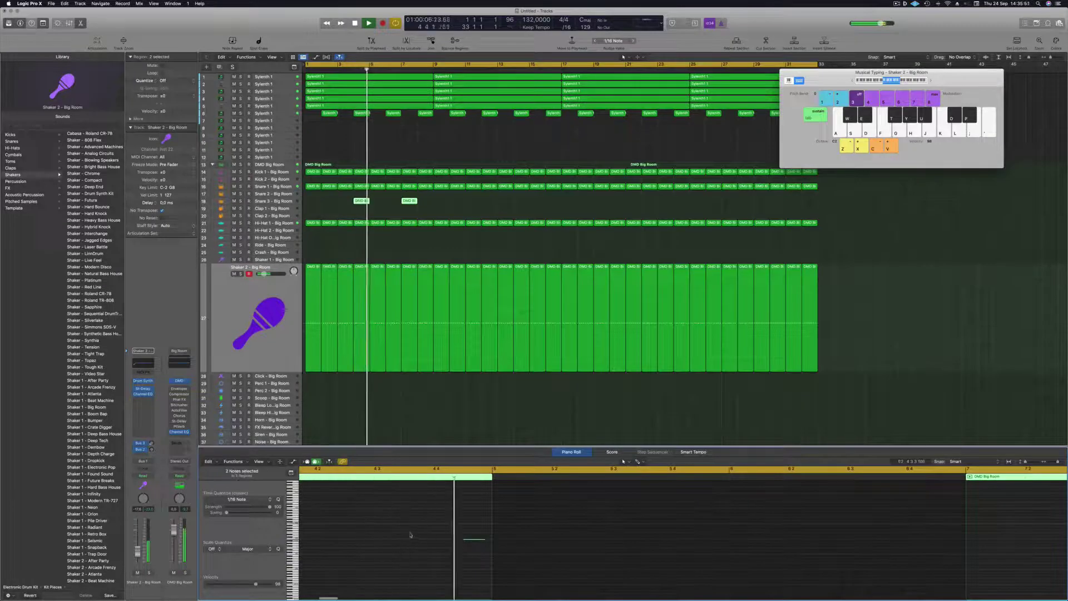
key(Return)
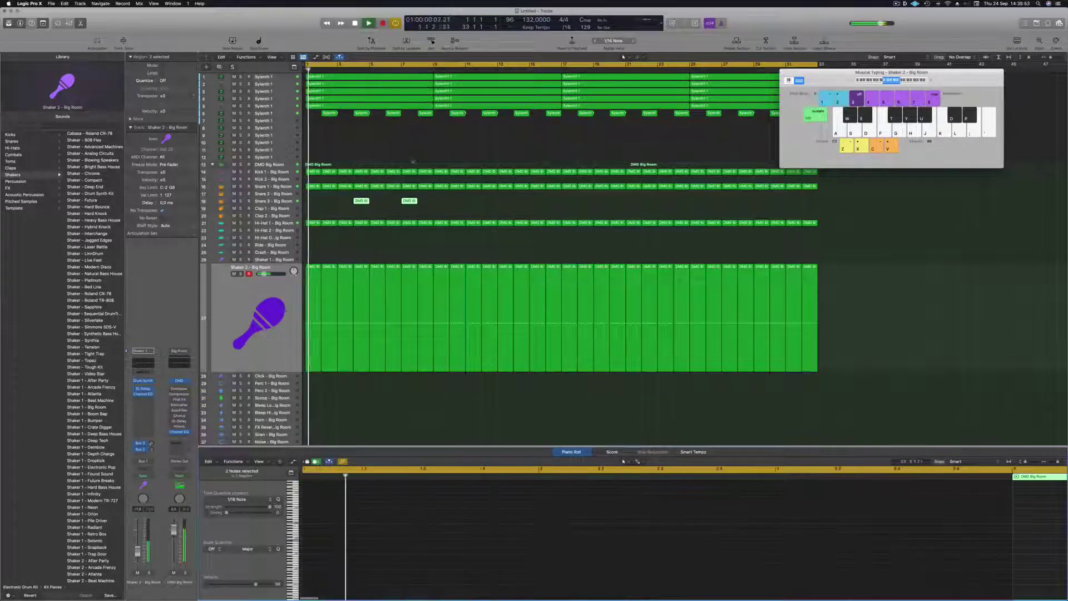
- Continue copying the Snare 3 regions every three bars to bar 31 and delete the copies beyond the arrangement's end
drag(360, 202, 459, 207)
drag(362, 201, 557, 209)
key(super+Left)
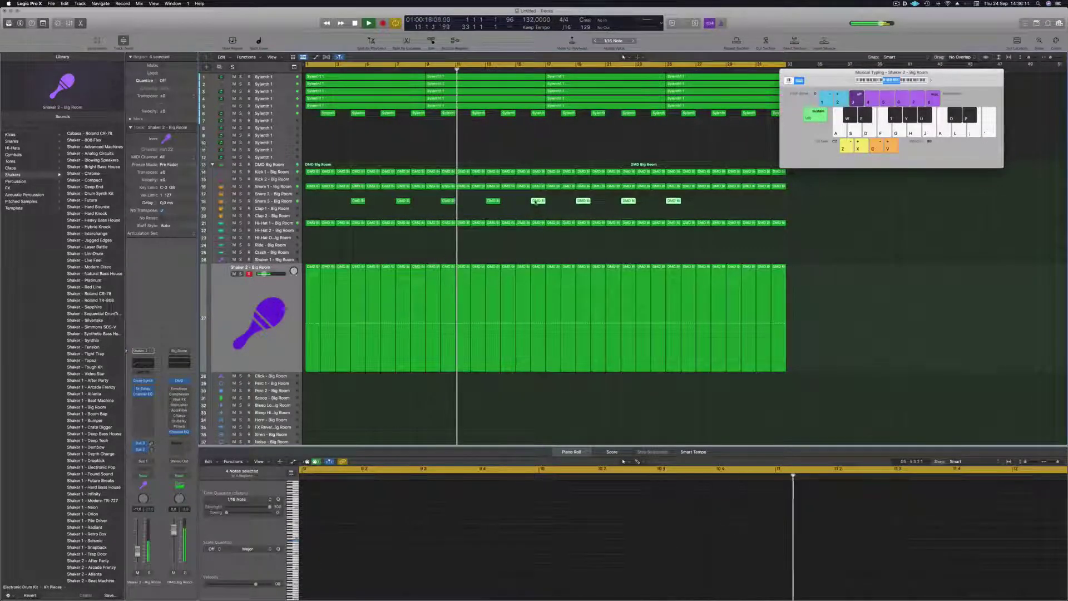
drag(544, 201, 721, 205)
drag(795, 196, 892, 206)
key(BackSpace)
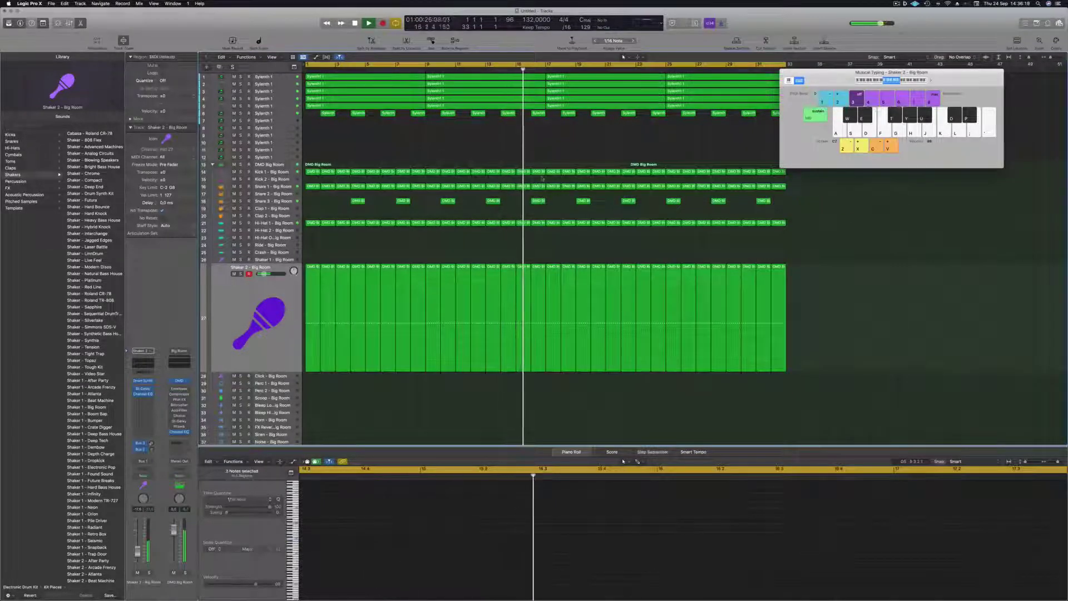
- Select the Snare 3 track, stop playback and delete all its regions except the one at bar 4
click(284, 200)
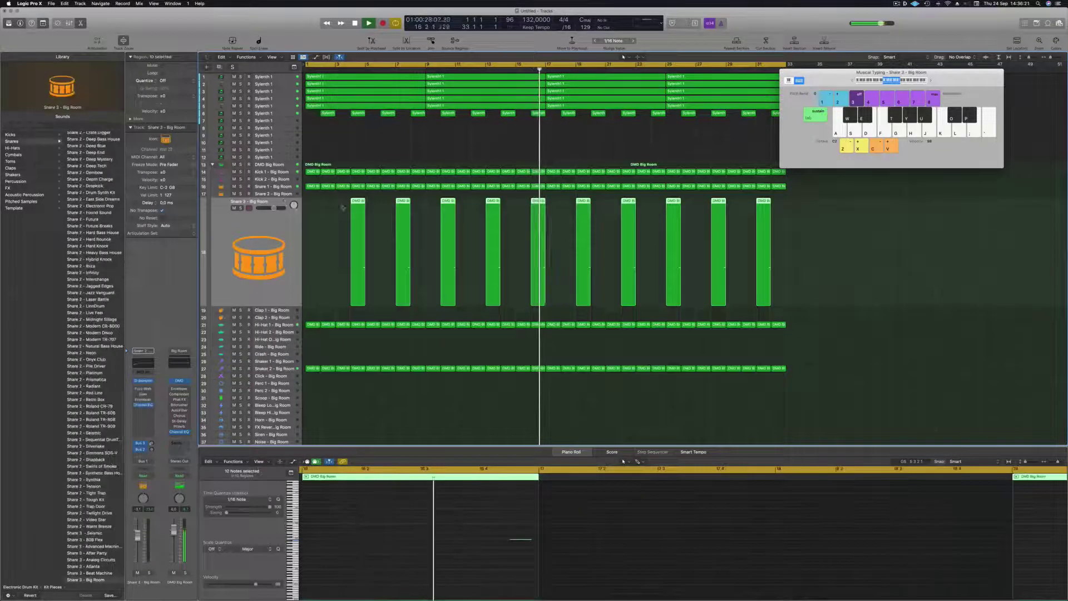
key(Return)
key(space)
drag(388, 197, 766, 226)
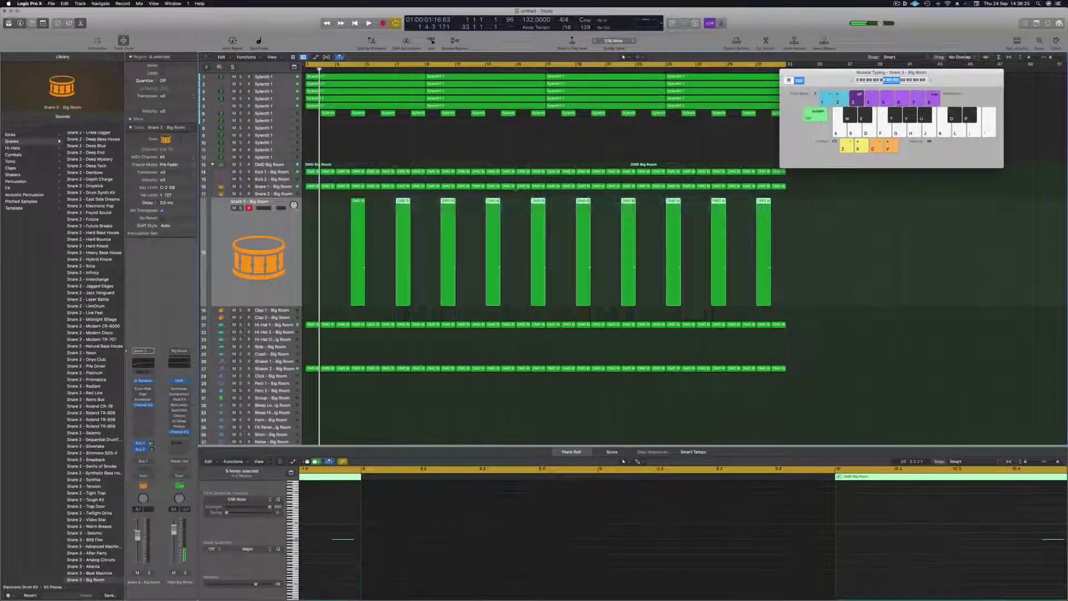
key(Delete)
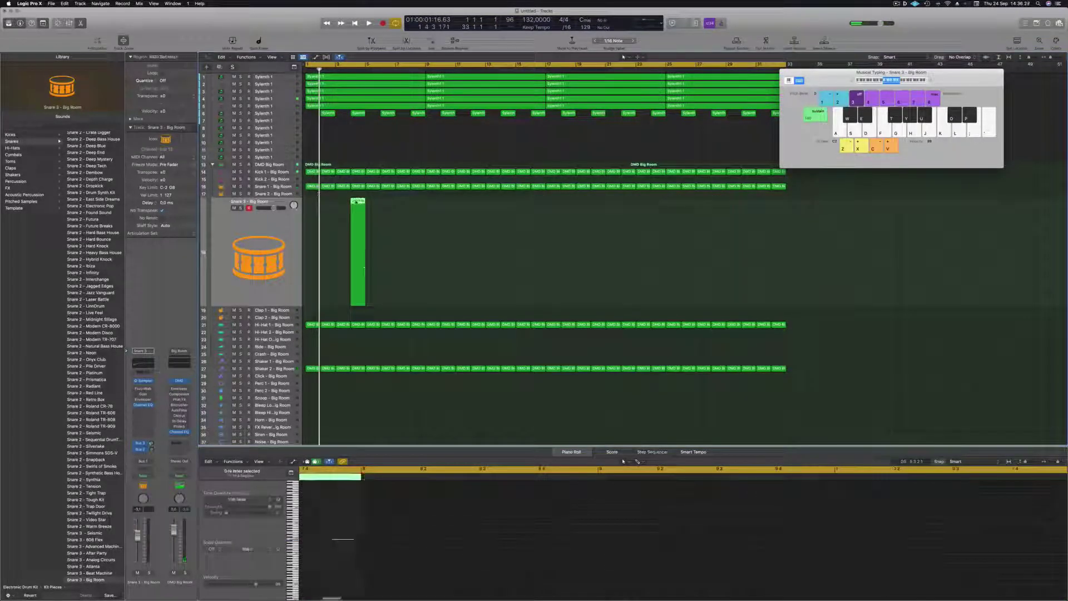
- Copy the Snare 3 region from bar 4 to every fourth bar through bar 32 and replay from the start
key(space)
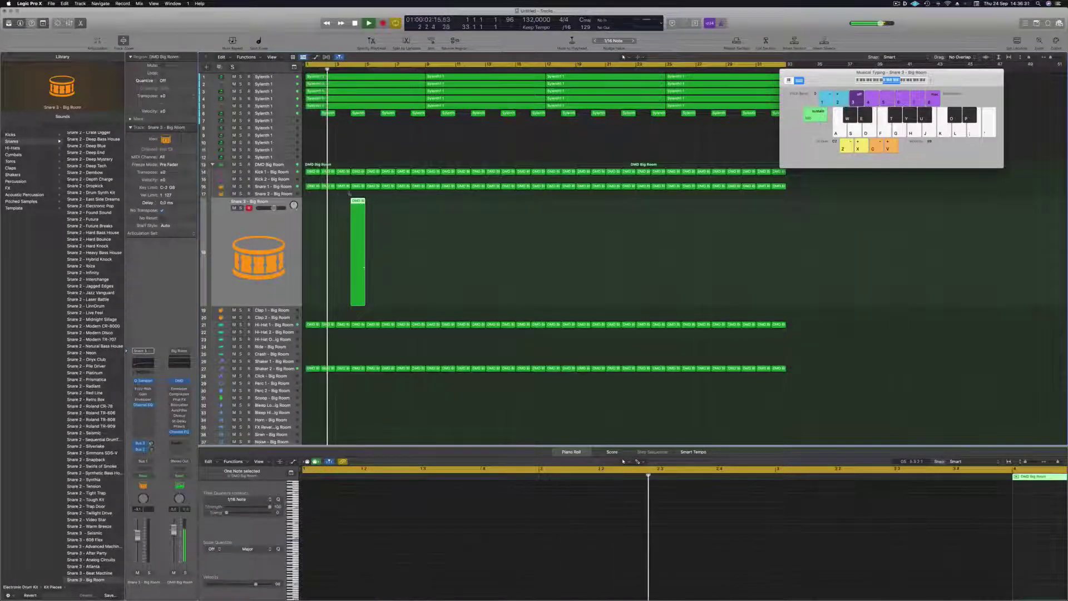
drag(359, 203, 420, 209)
shift+click(357, 202)
drag(357, 202, 716, 211)
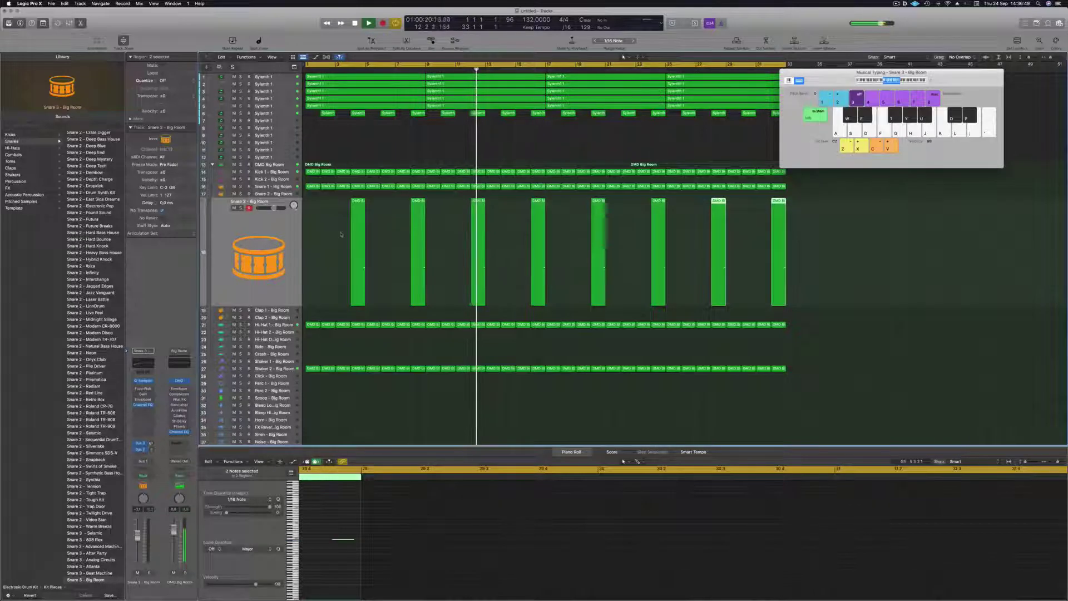
click(341, 234)
key(Return)
- Select all Snare 3 regions, shift their notes half a beat earlier in the Piano Roll and replay the pattern
drag(337, 250, 909, 285)
click(338, 523)
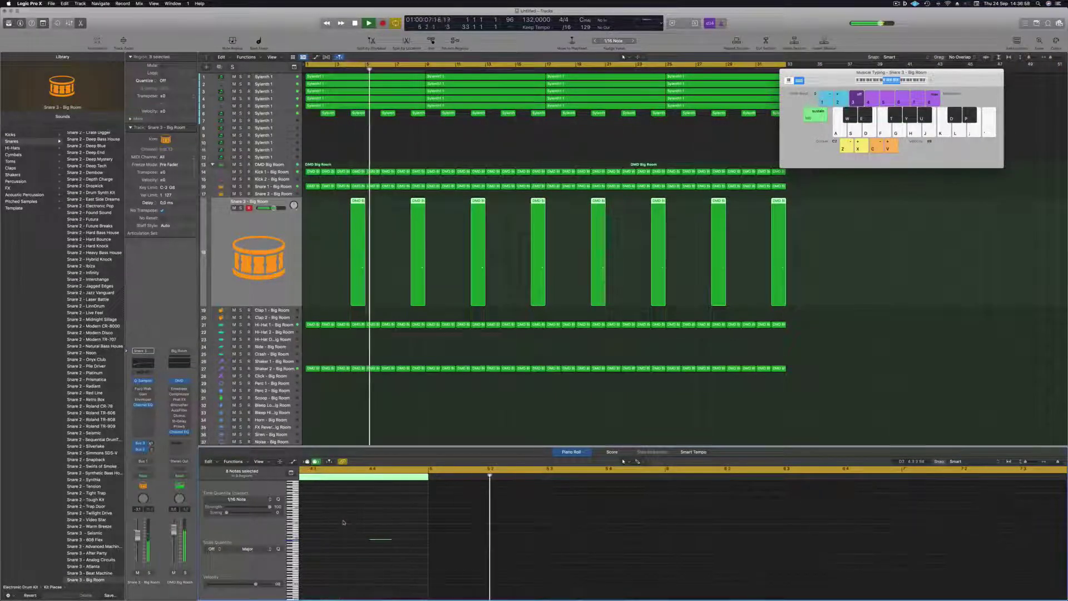
key(Return)
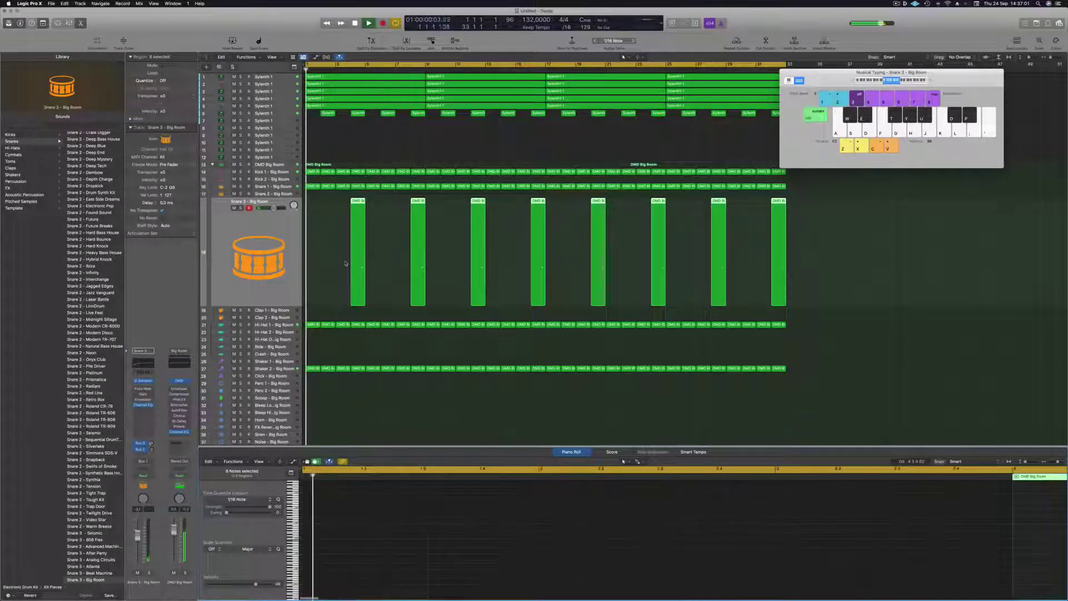
click(334, 254)
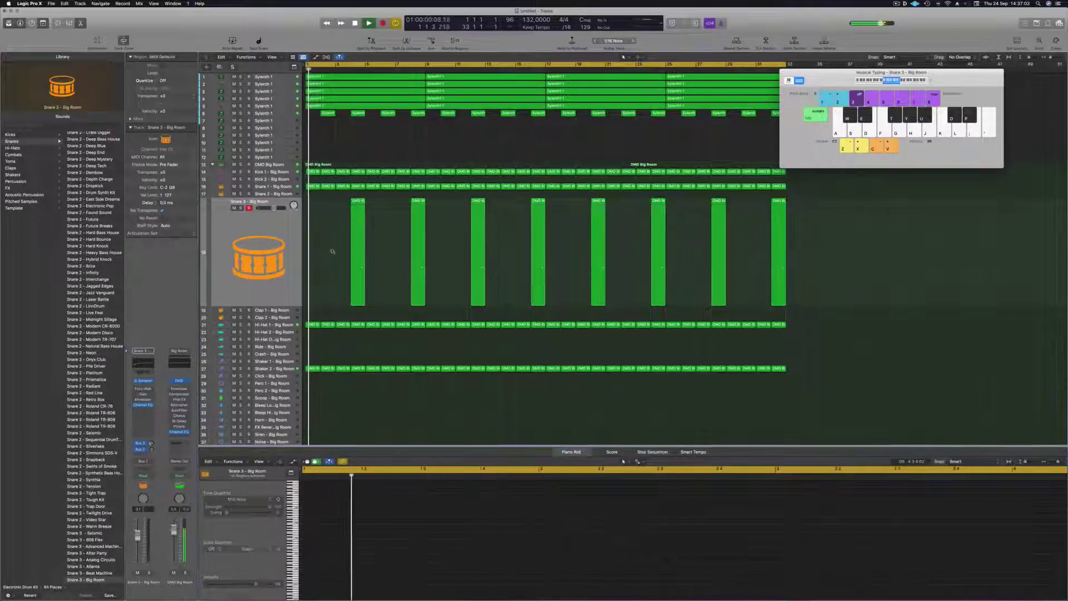
key(super+Left)
key(super+Left)
key(super+Up)
key(super+space)
key(Escape)
key(super+Right)
key(super+Right)
key(super+Right)
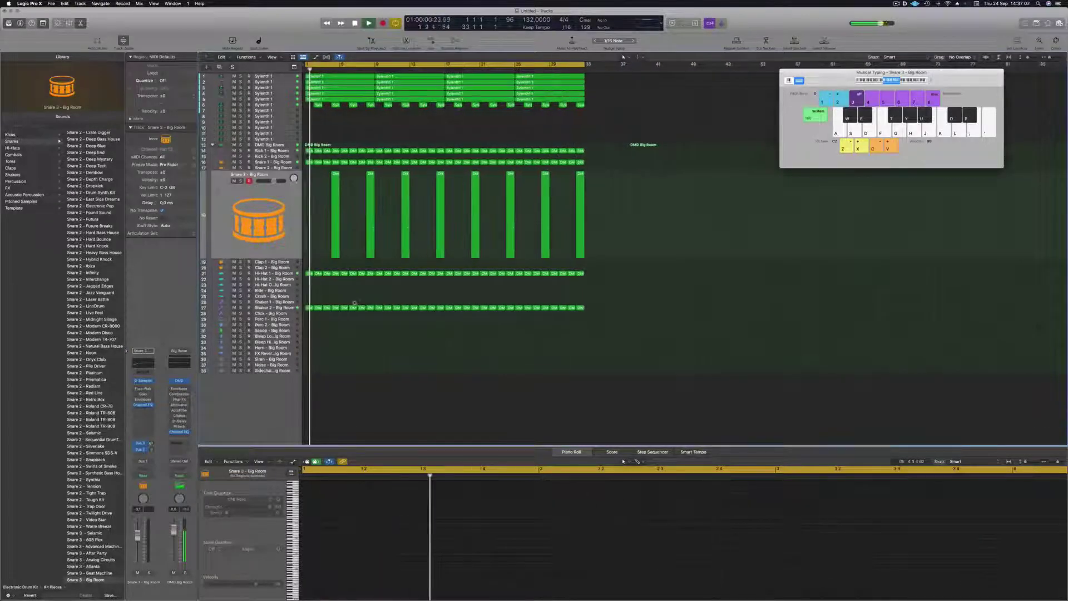
- Copy the bar 1 region of Shaker 2 to the Crash track, delete all its notes except the first, and replay
key(space)
click(306, 309)
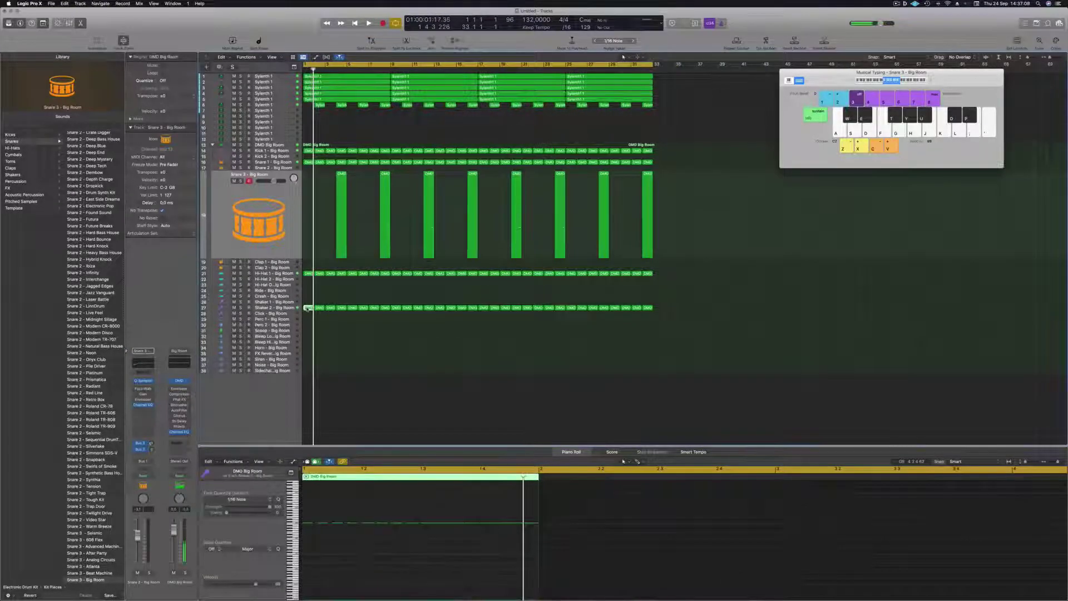
drag(307, 308, 309, 297)
drag(317, 539, 512, 502)
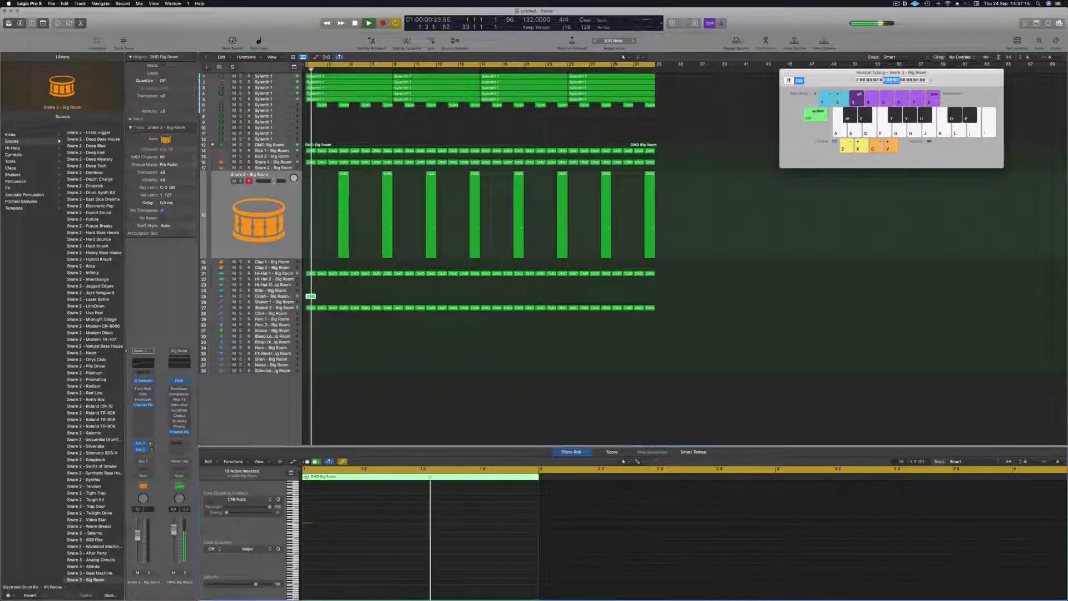
click(272, 296)
key(Return)
key(Return)
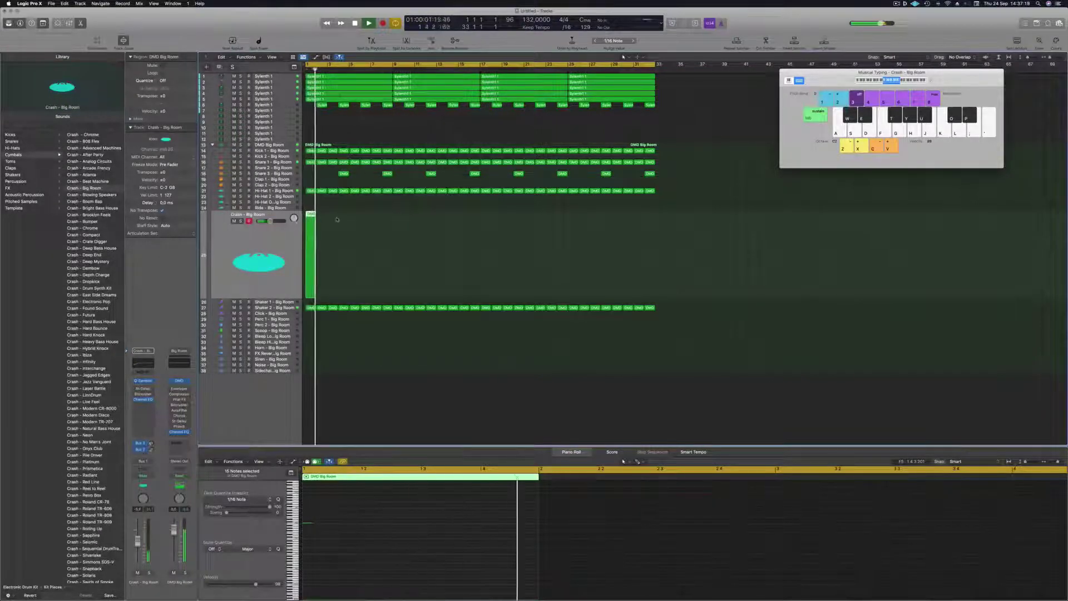
- Copy the Crash region from bar 1 to bars 9, 17 and 25 and replay from the start
drag(311, 217, 400, 220)
shift+click(309, 217)
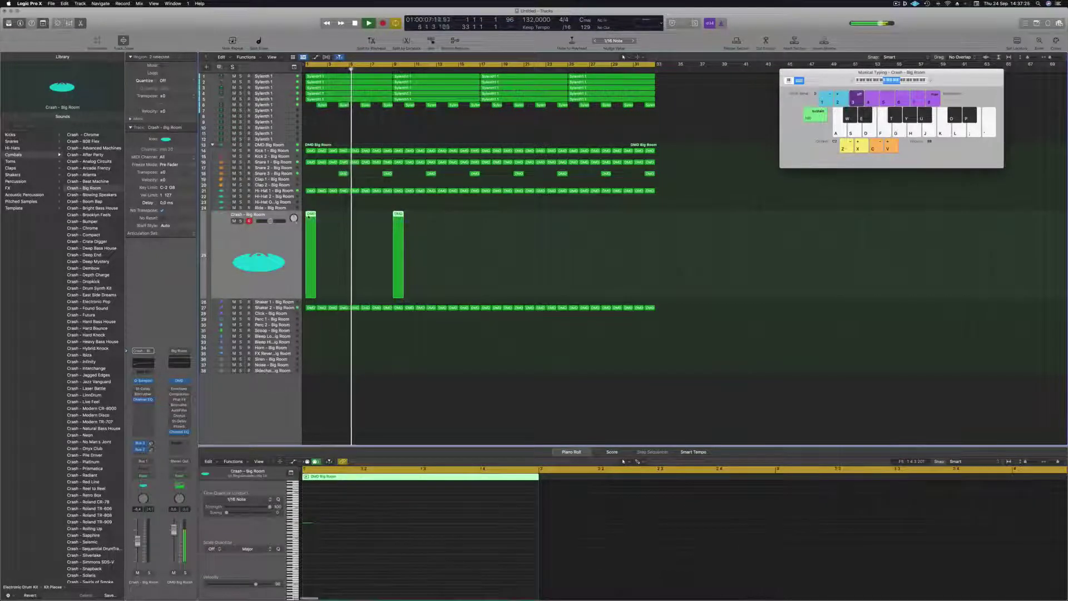
drag(310, 217, 485, 233)
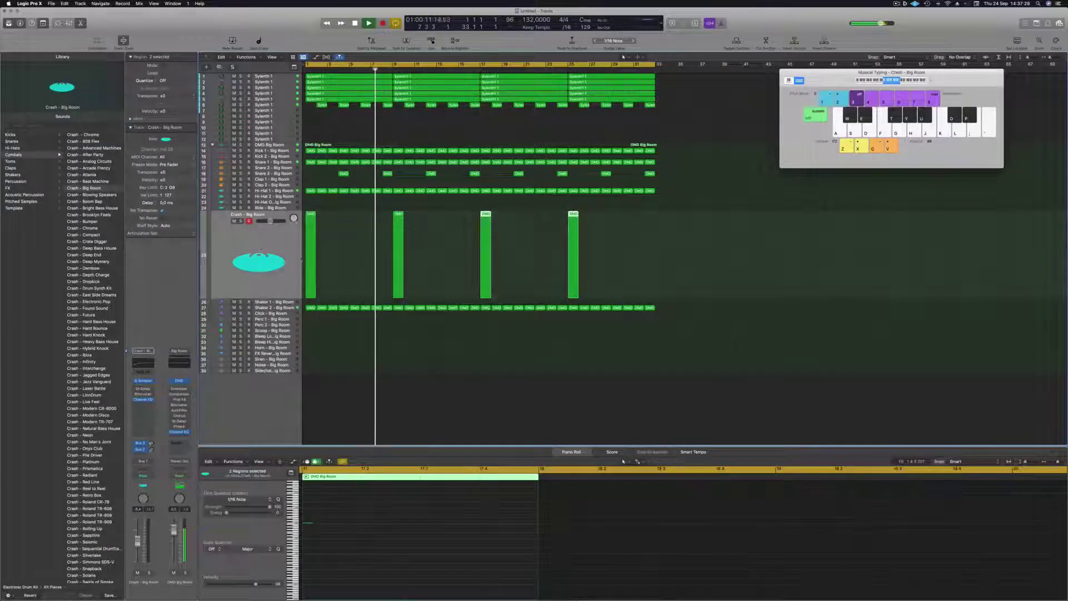
scroll(357, 293, down, 2)
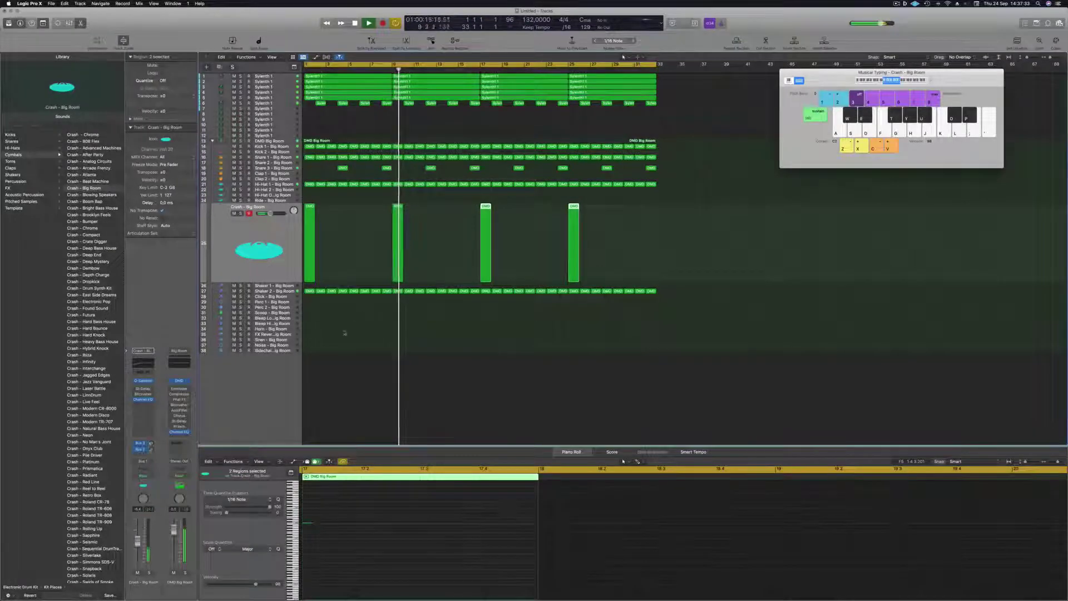
key(space)
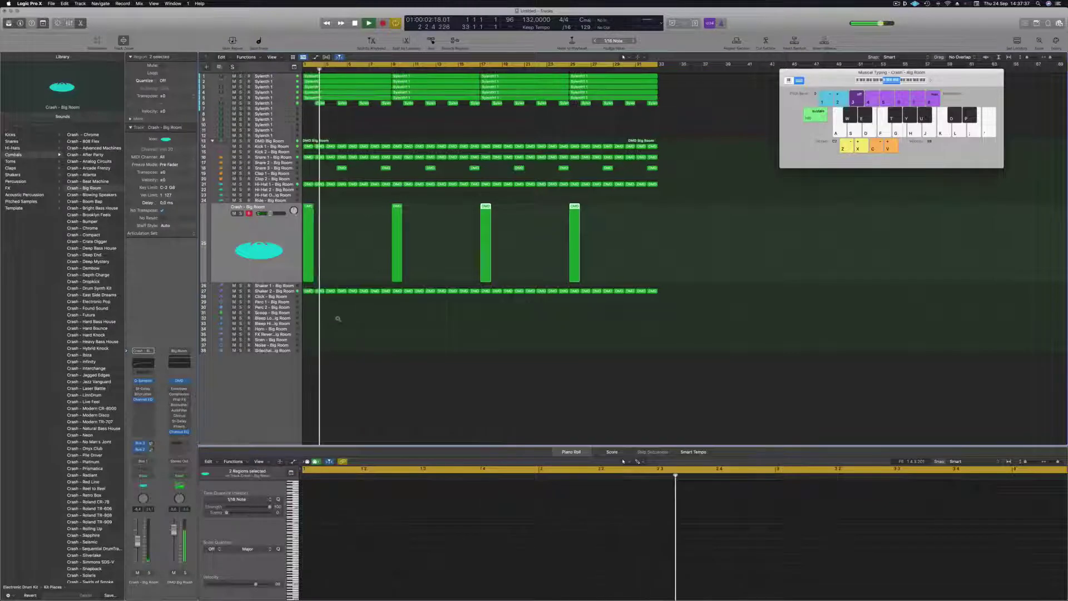
- Copy the bar 1 region of Kick 1 to the Perc 1 track, stop playback and show its notes in the Piano Roll
scroll(337, 318, up, 3)
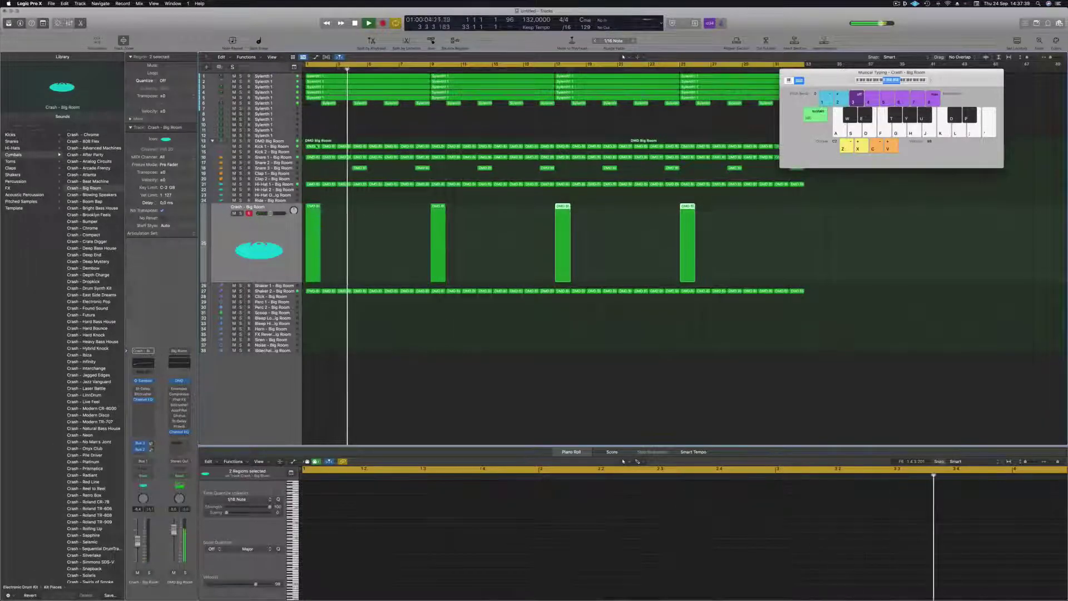
click(313, 147)
drag(312, 146, 316, 303)
click(313, 301)
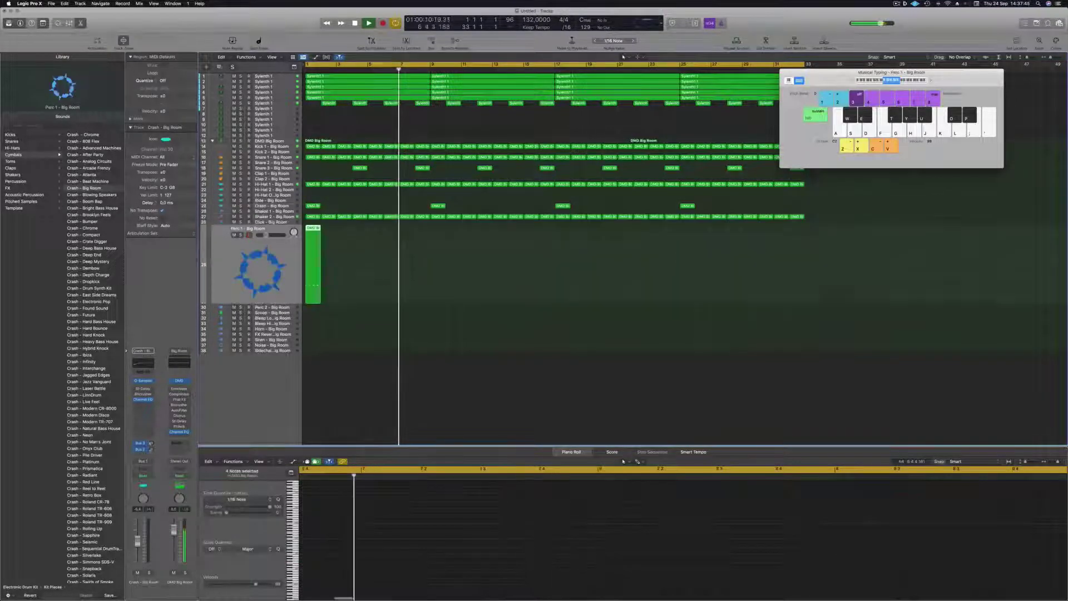
key(space)
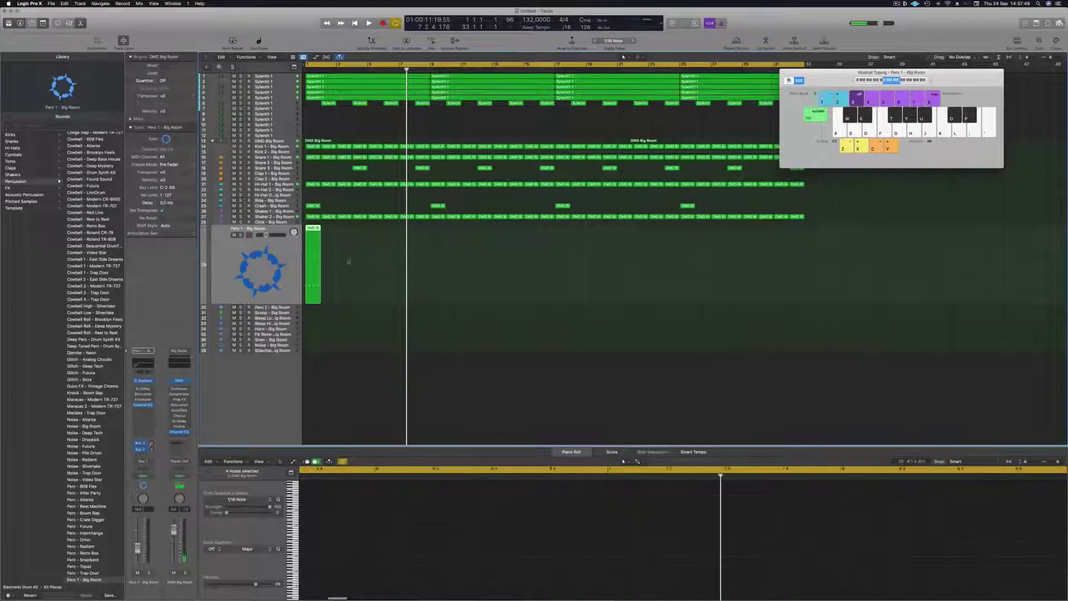
click(314, 230)
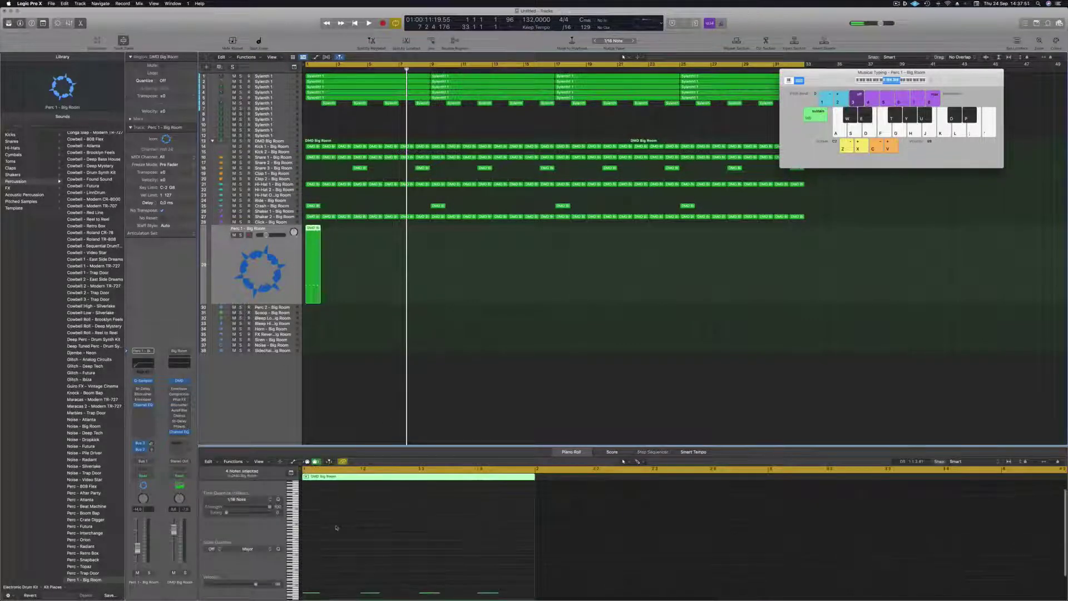
click(335, 528)
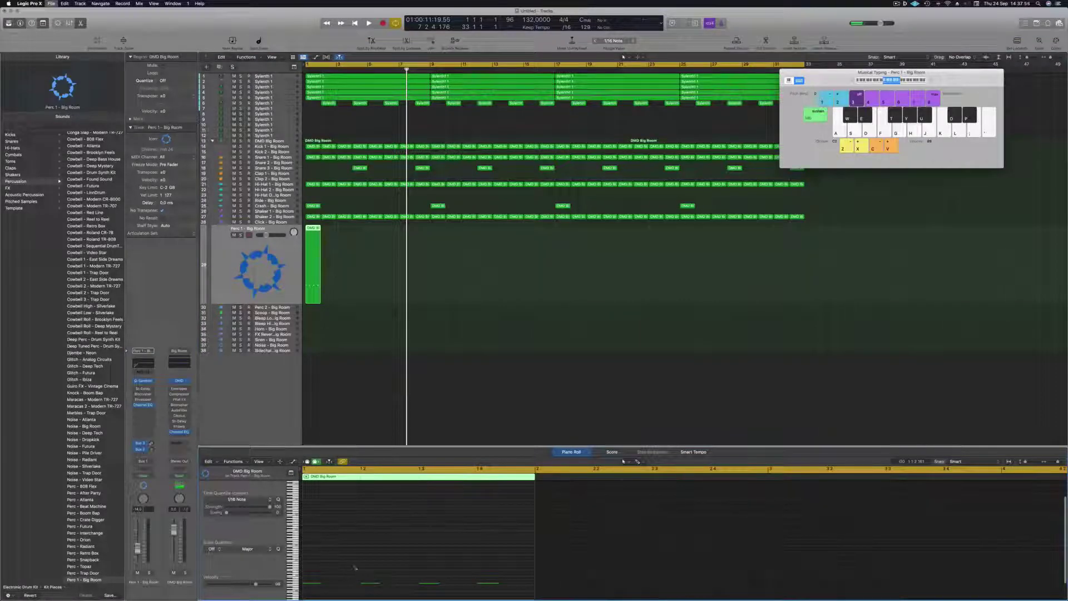
- Save the project as "Episode 139 guys" in the Logic folder
key(super+s)
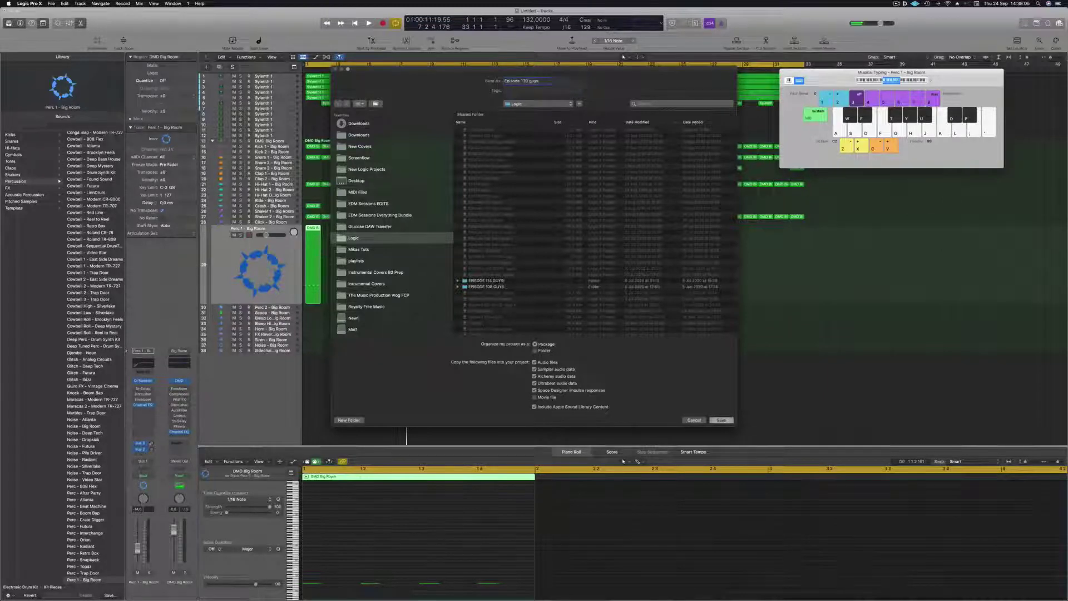
key(Return)
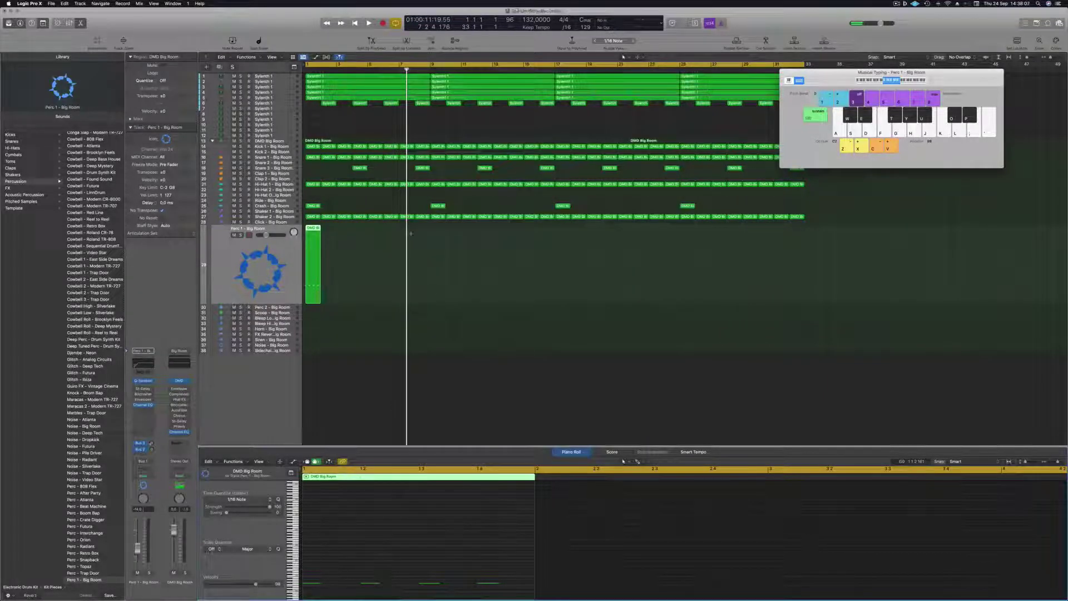
- Shift the four Perc 1 notes half a beat later and fill bars 1 to 4 with copies of the region
key(Return)
key(space)
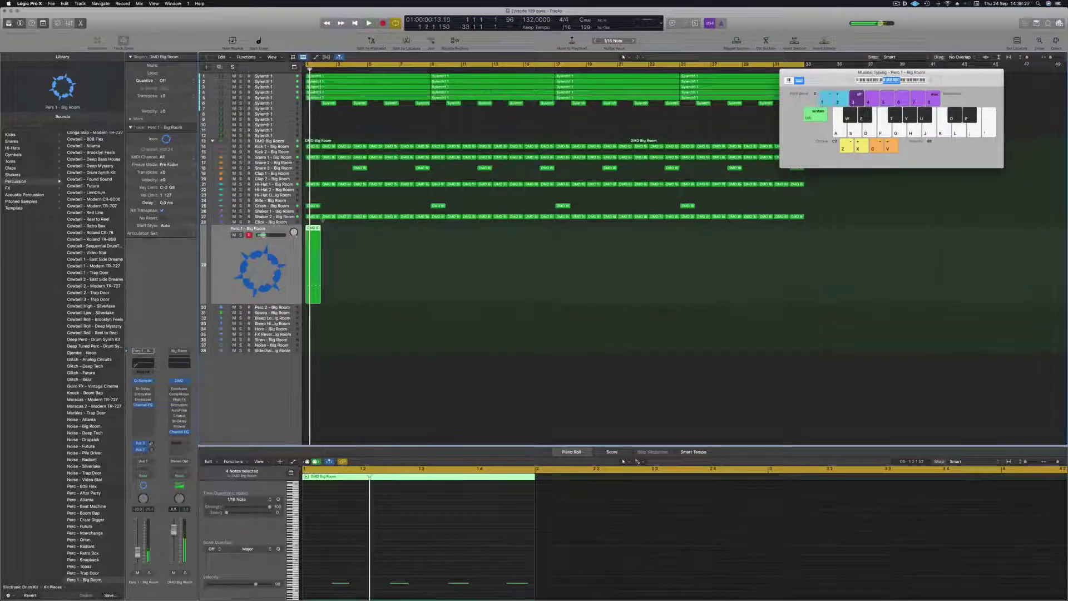
drag(315, 232, 341, 236)
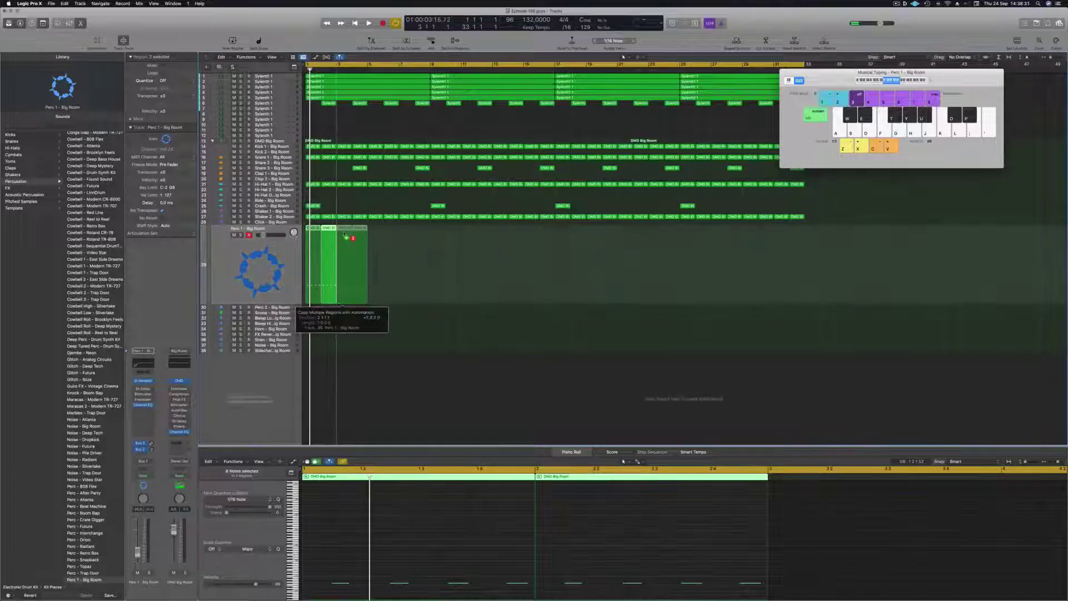
drag(341, 306, 341, 306)
key(space)
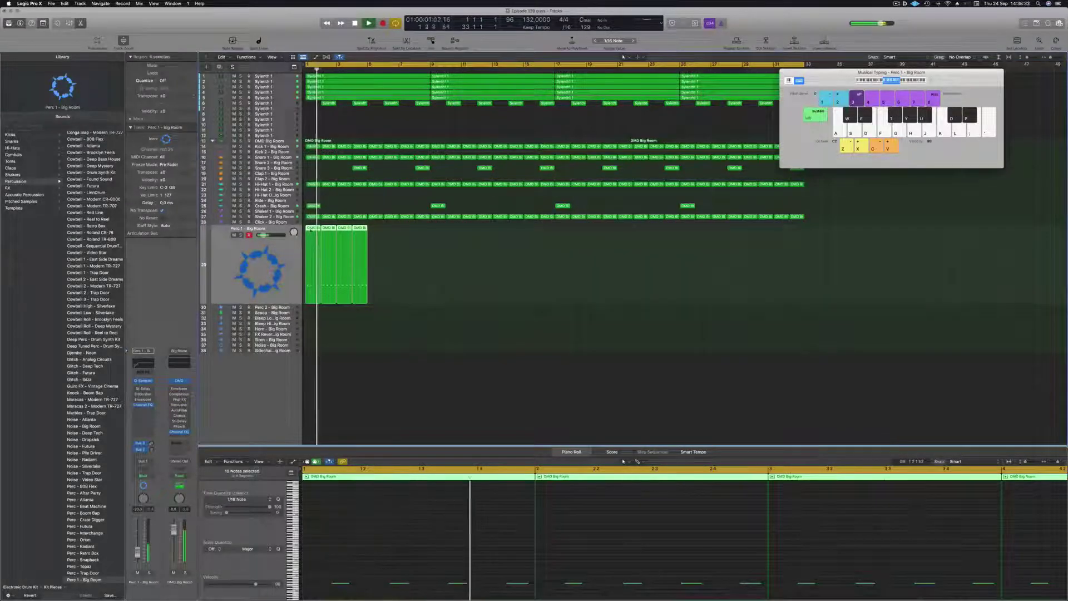
- Keep duplicating the Perc 1 regions until they fill the track through bar 32, and play the result
key(cmd+r)
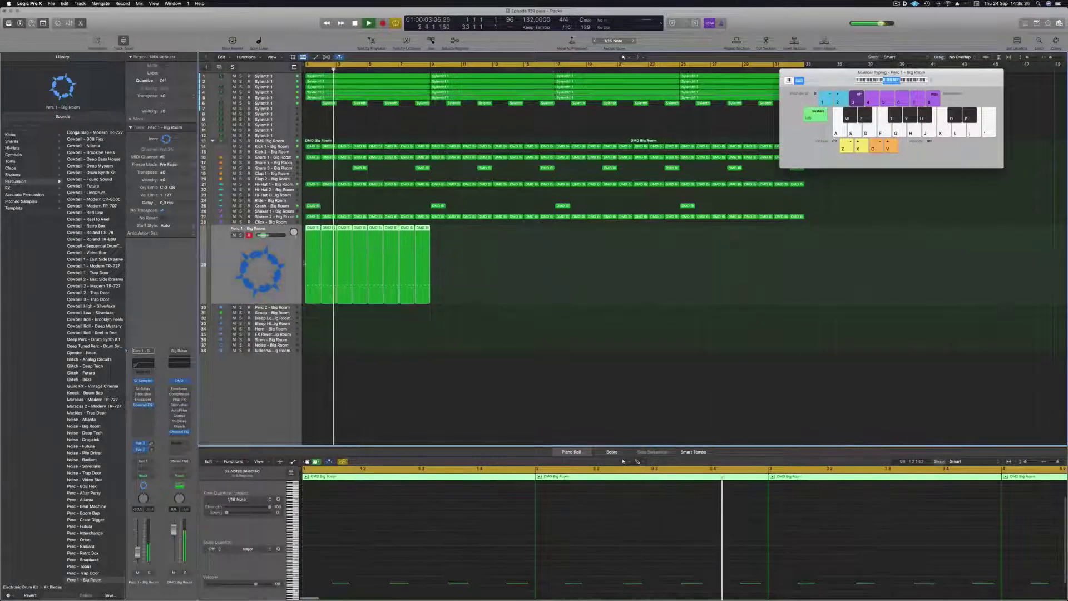
drag(313, 229, 437, 242)
drag(623, 269, 305, 274)
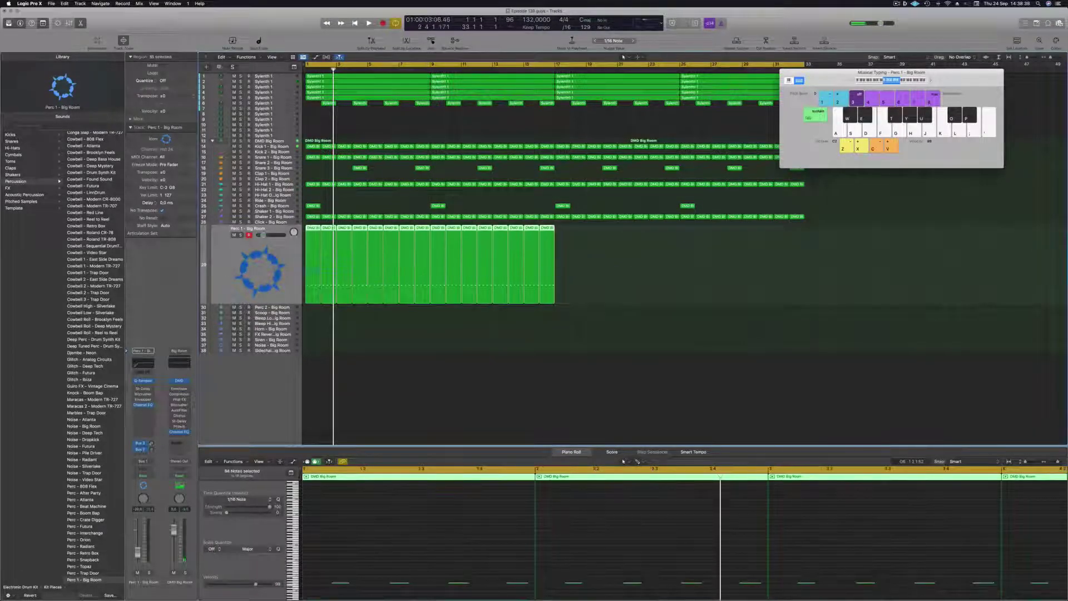
drag(311, 229, 563, 254)
key(space)
key(super+a)
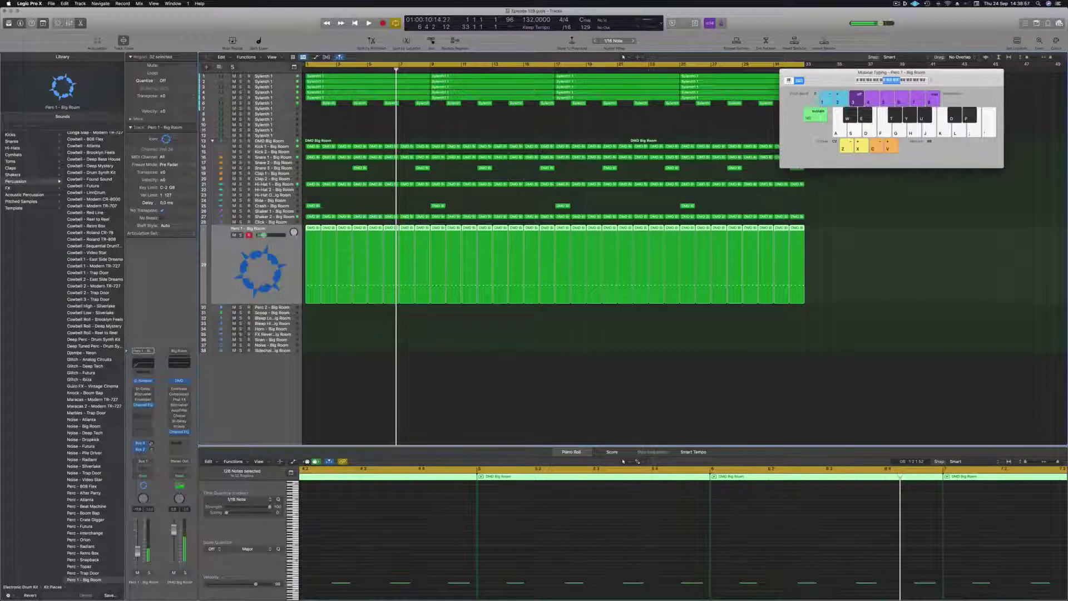
- Enable the Stereo Delay on the Perc 1 track and audition its Dual 1/16 Note Dotted preset with the track soloed
click(143, 388)
key(space)
click(356, 109)
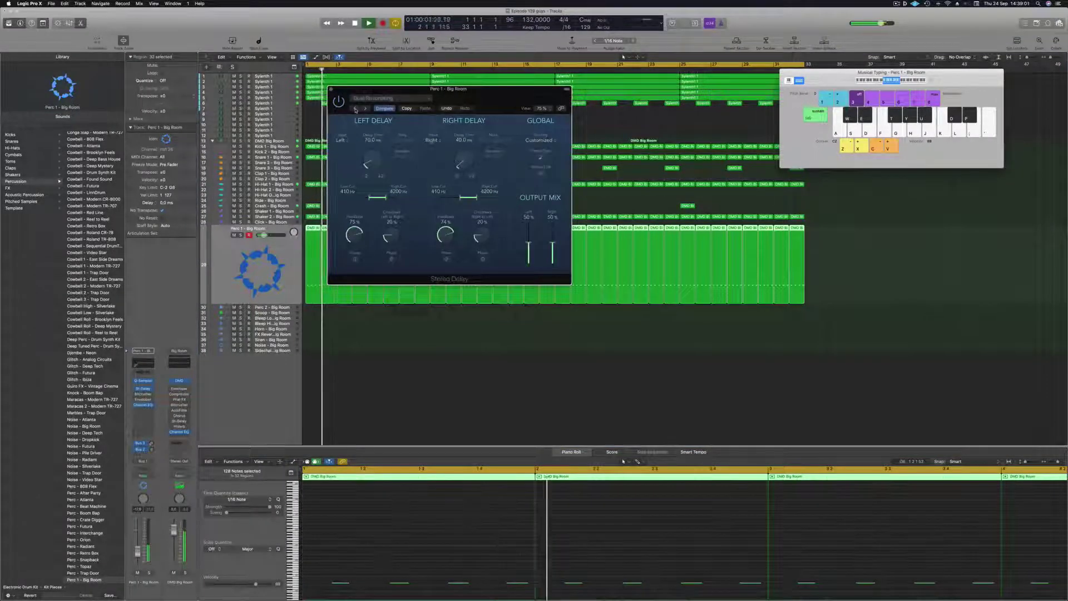
key(space)
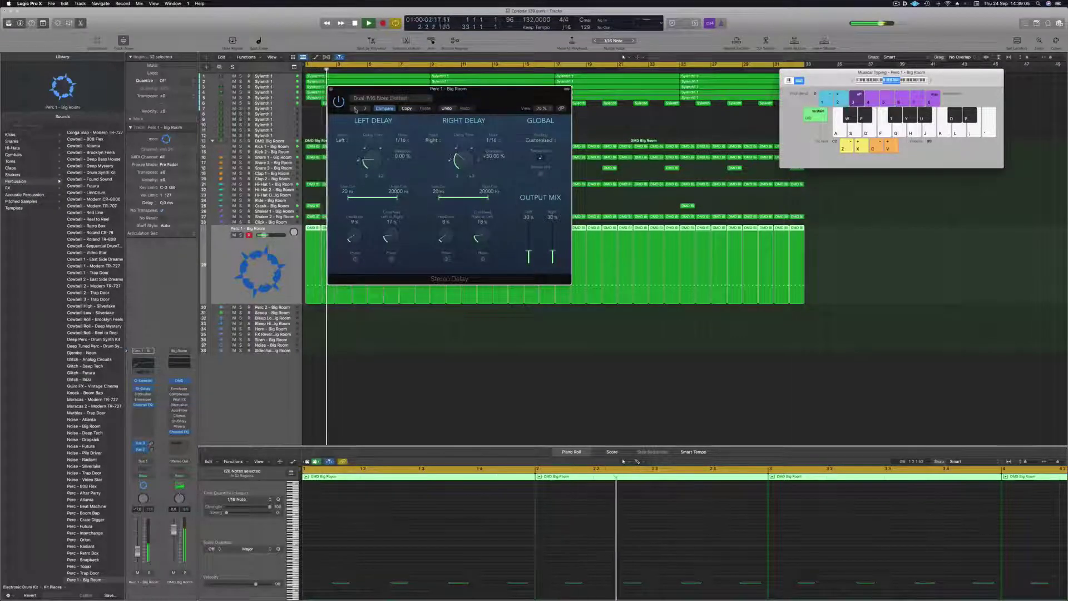
key(Return)
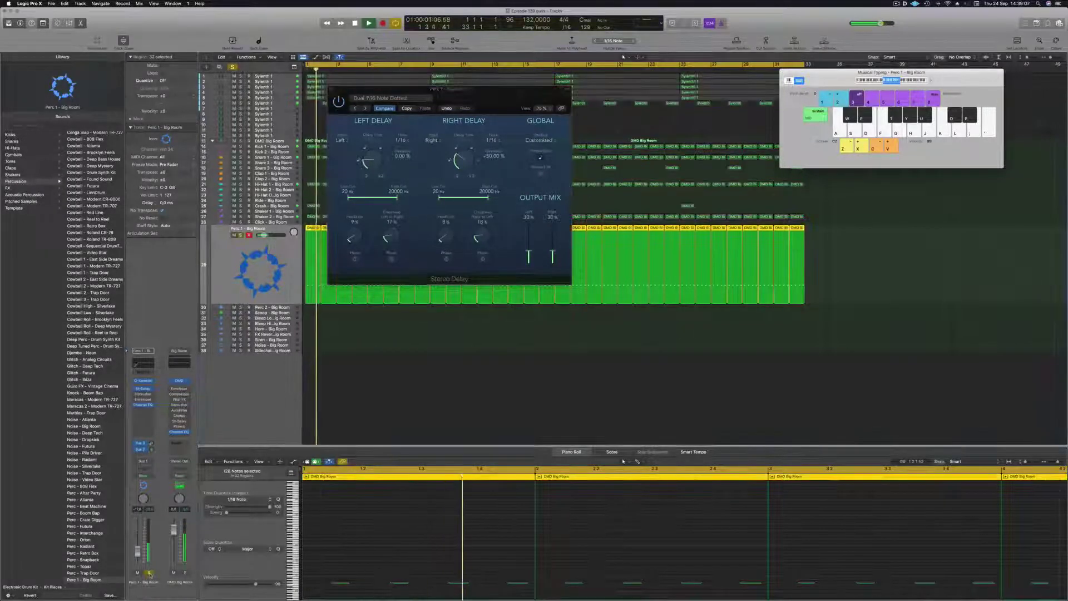
key(Return)
- Audition the Dual 1/8 Note and Dual 1/8 Note Dotted delay presets on Perc 1, soloed and in the full mix
click(355, 109)
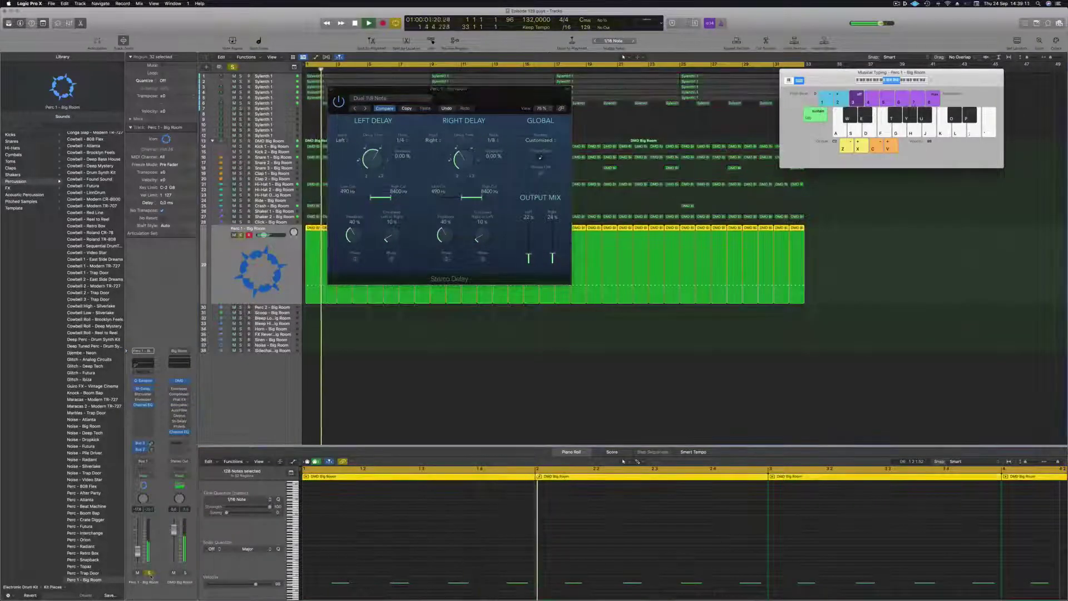
click(356, 108)
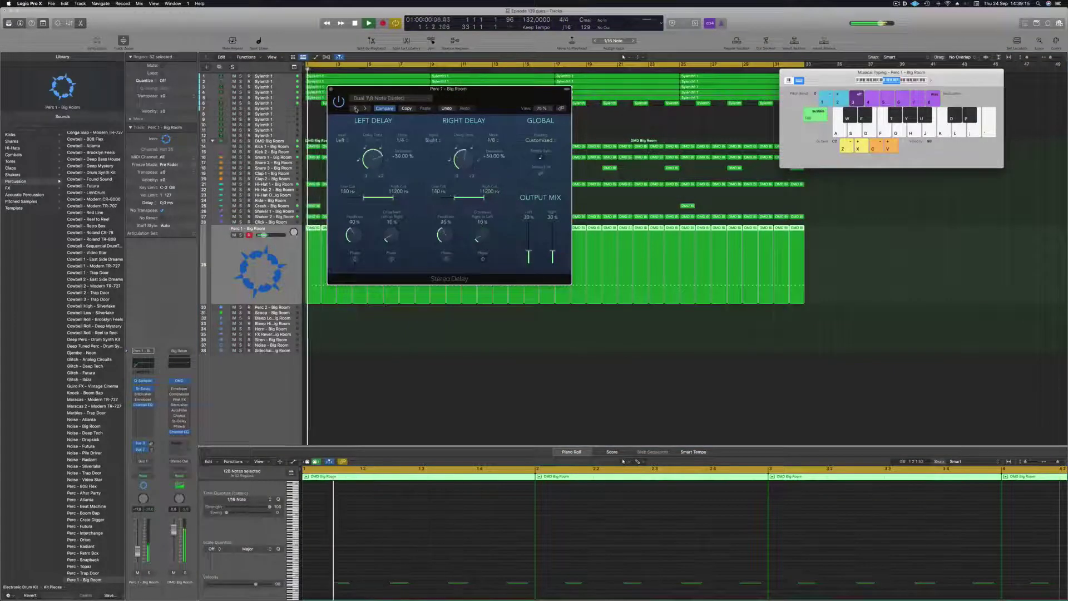
click(149, 573)
click(149, 573)
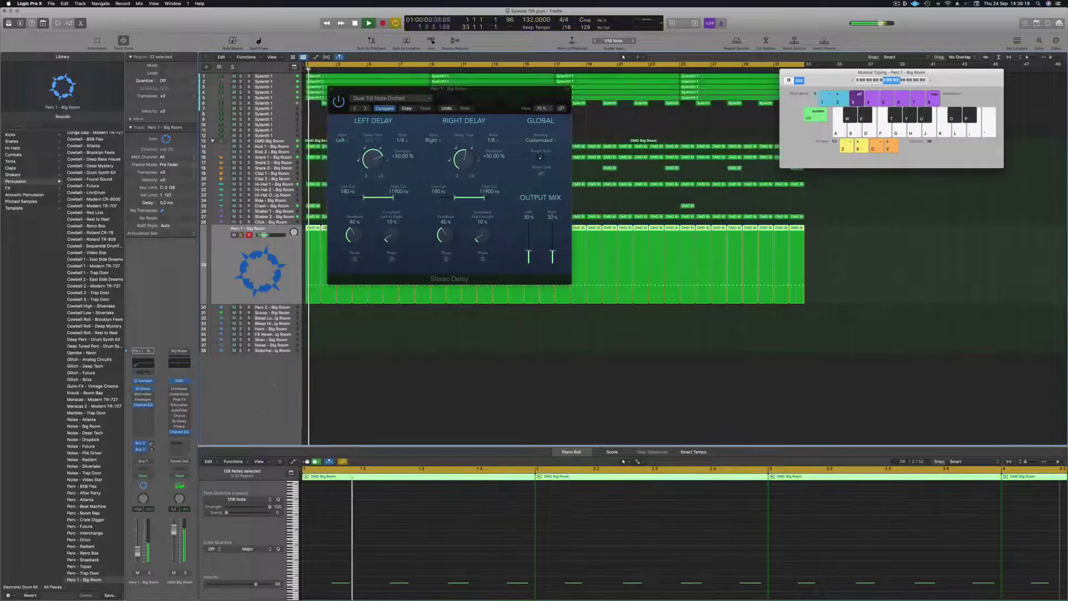
key(Return)
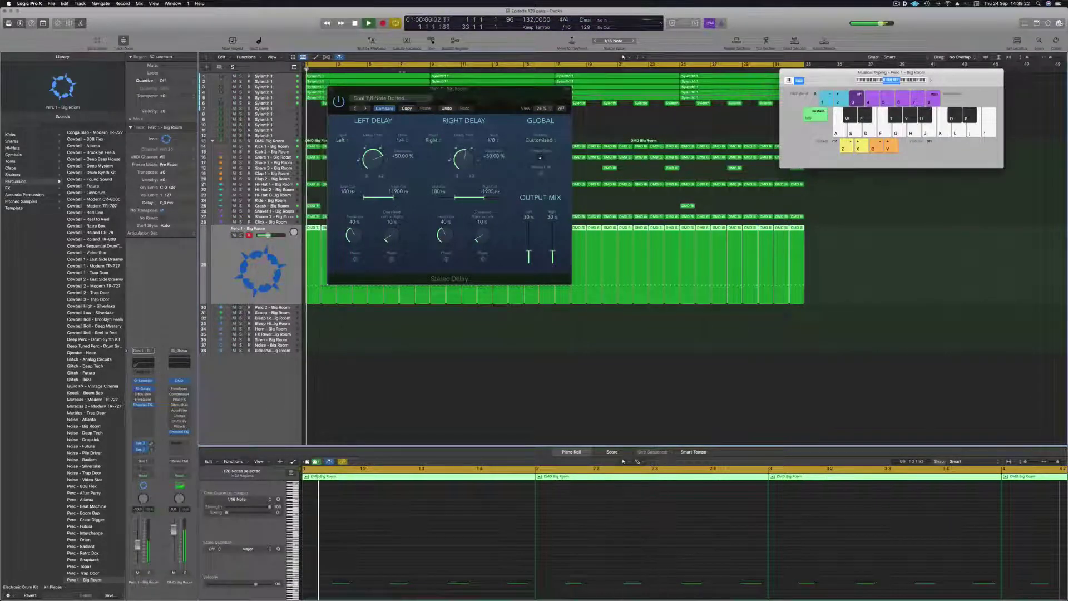
- Load the Dual 1/2 Note Feedback preset in the Stereo Delay and raise both delays' high cut to 20000 Hz
click(355, 109)
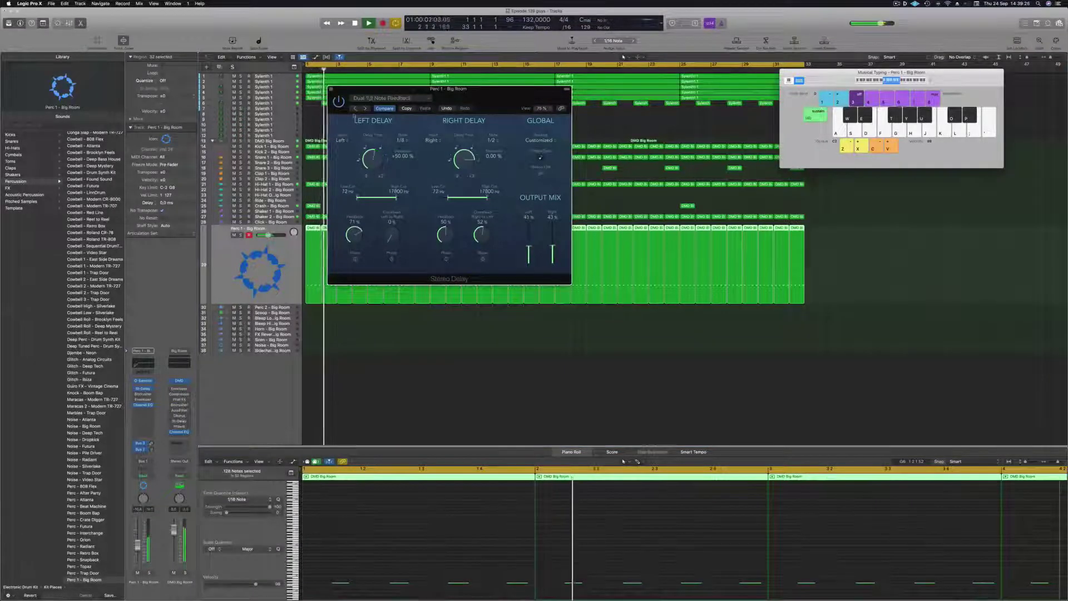
drag(470, 99, 488, 91)
key(Return)
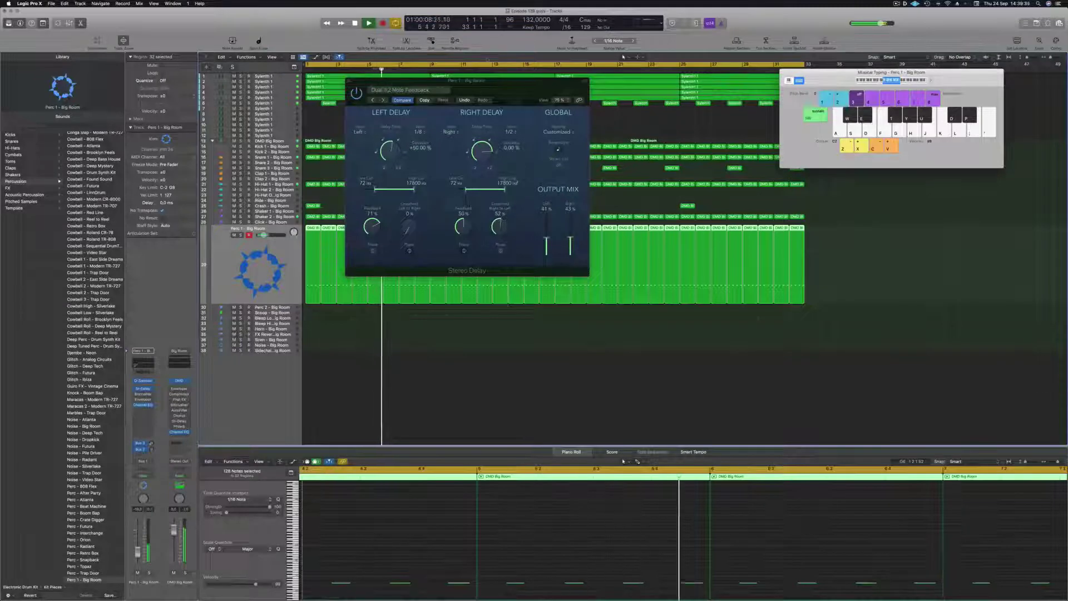
drag(506, 190, 510, 190)
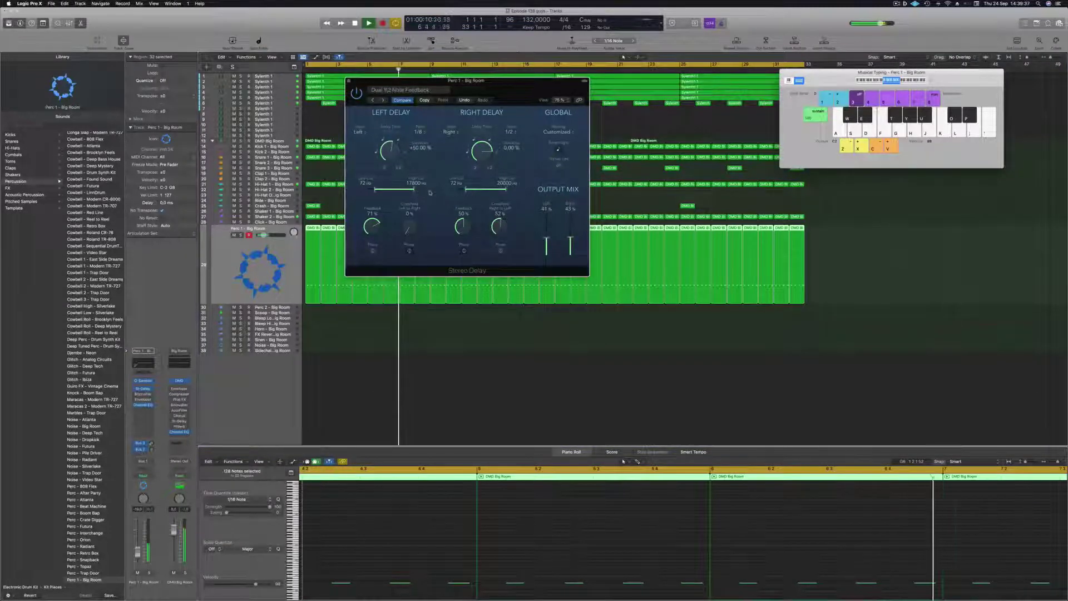
drag(415, 191, 419, 191)
key(Return)
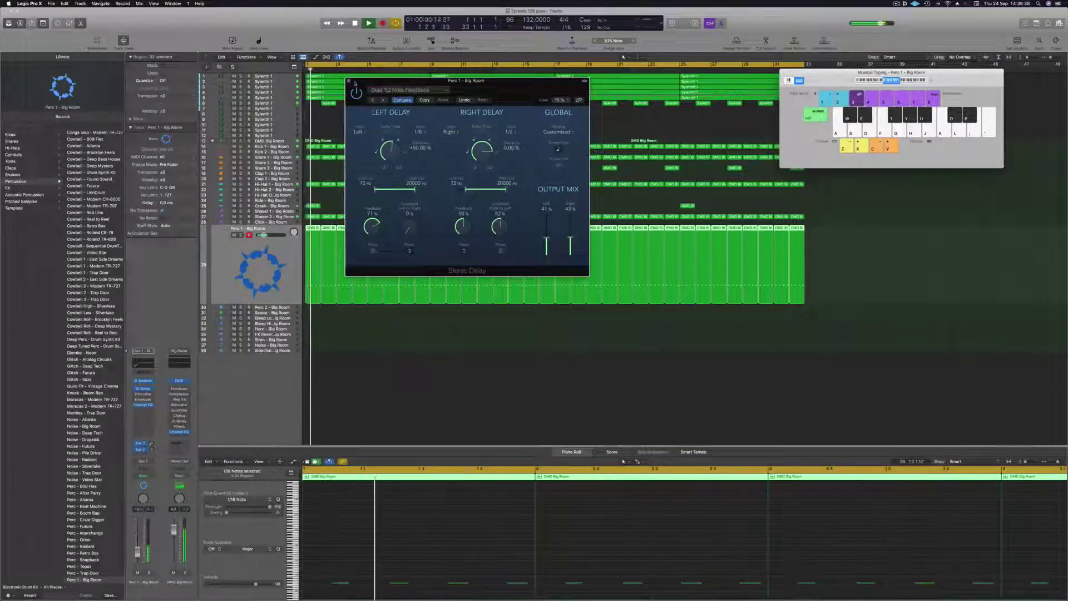
- Close the Stereo Delay window, deselect the Perc 1 regions and replay the arrangement from the start
click(349, 81)
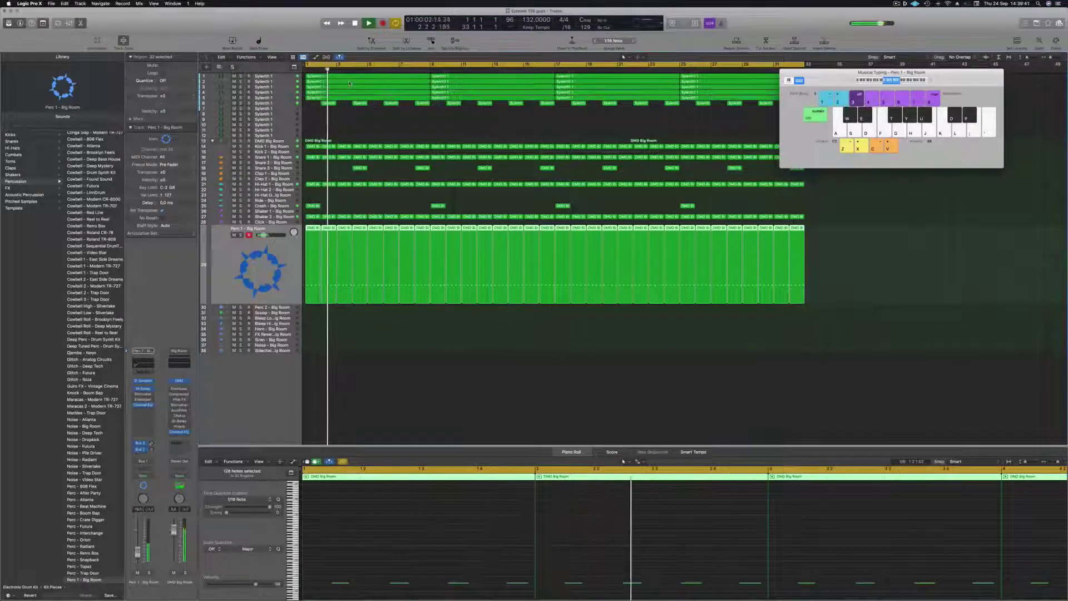
key(Return)
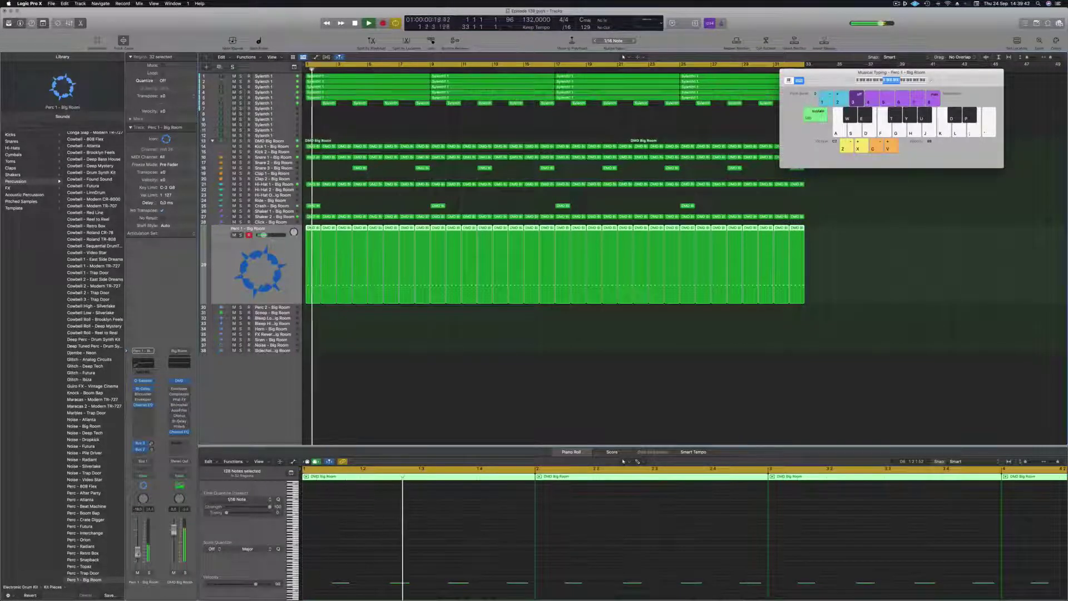
click(360, 427)
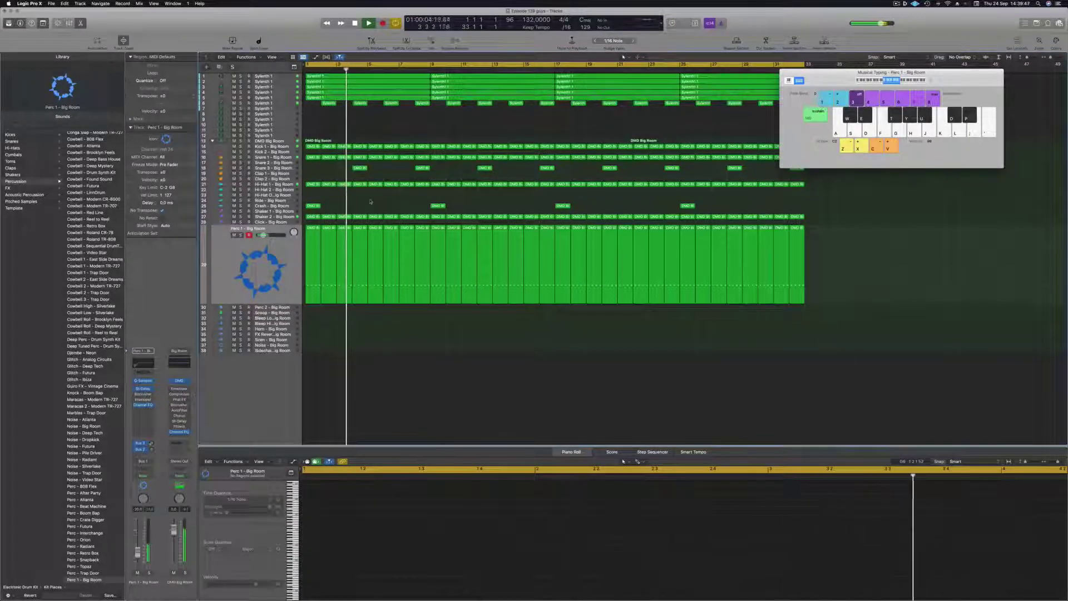
key(Return)
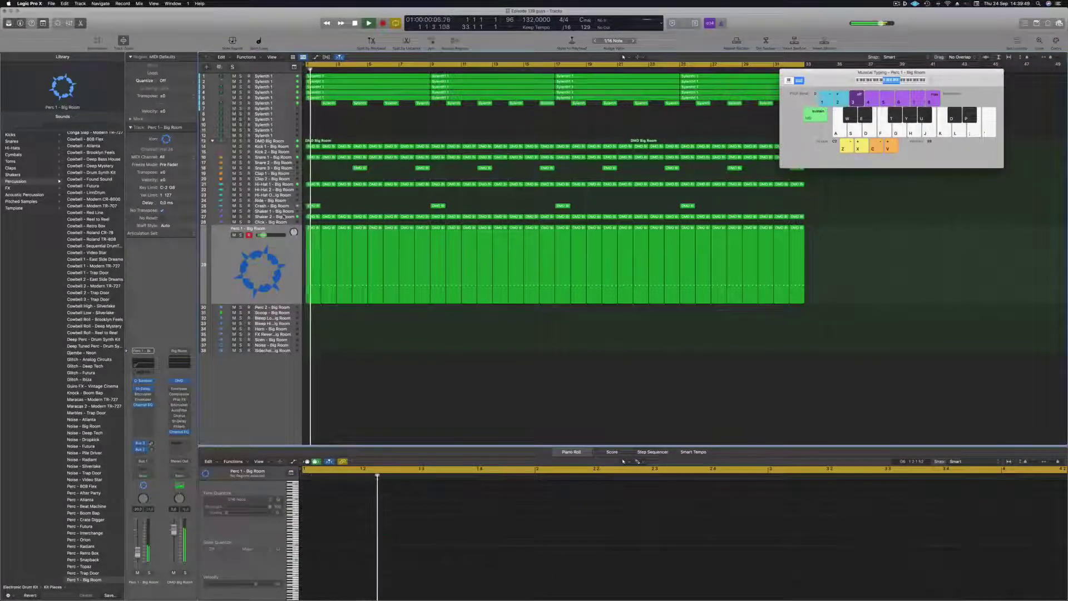
- Add a Compressor to the Shaker 2 track and set its side chain source to Kick 1 - Big Room (Inst 9)
click(272, 216)
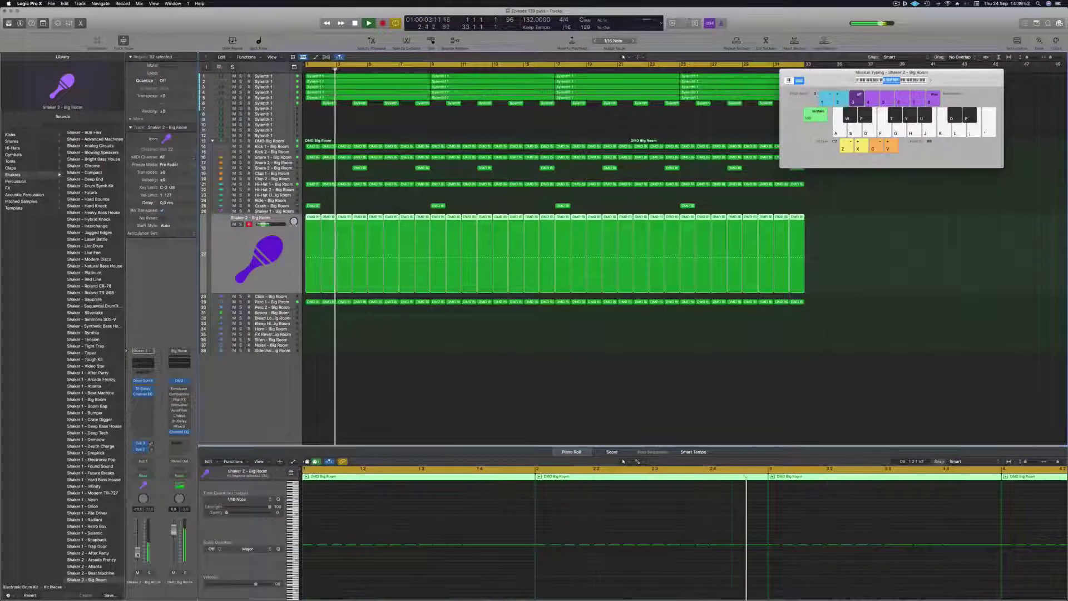
click(147, 400)
click(199, 420)
click(623, 99)
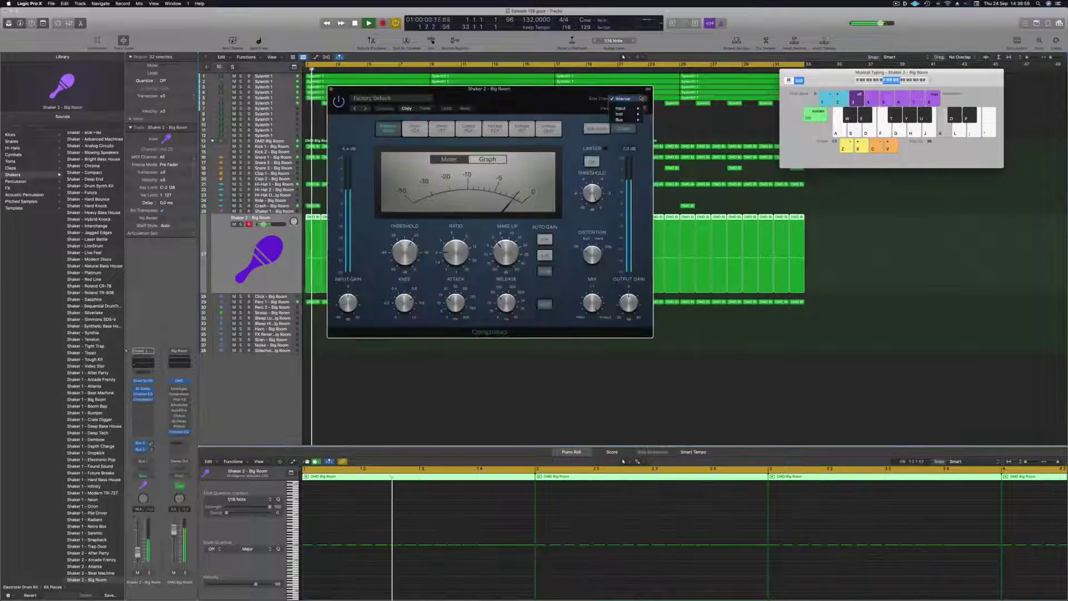
mouse_move(637, 114)
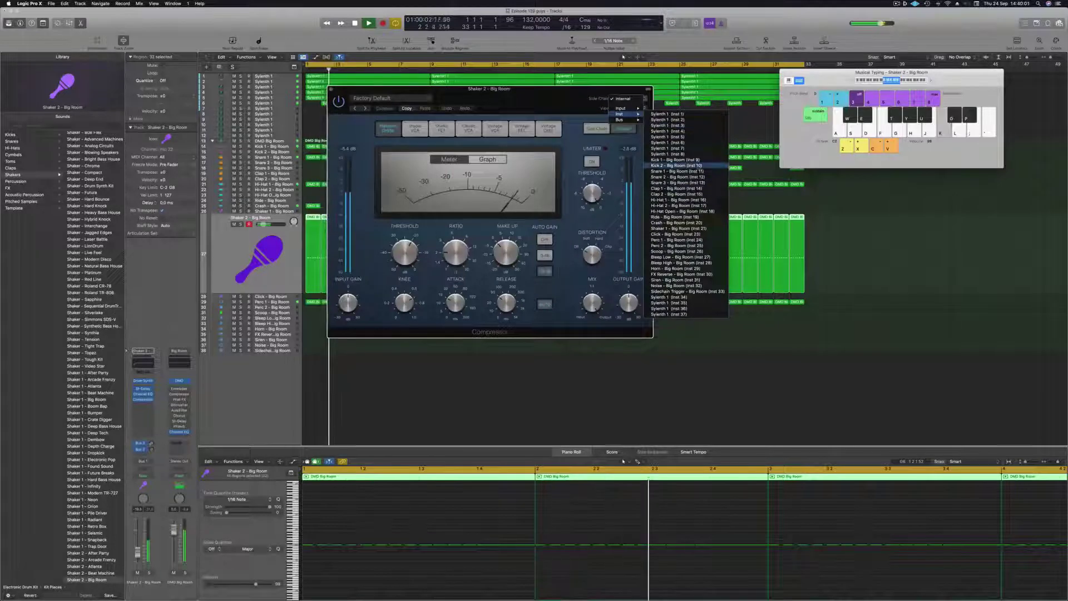
click(673, 160)
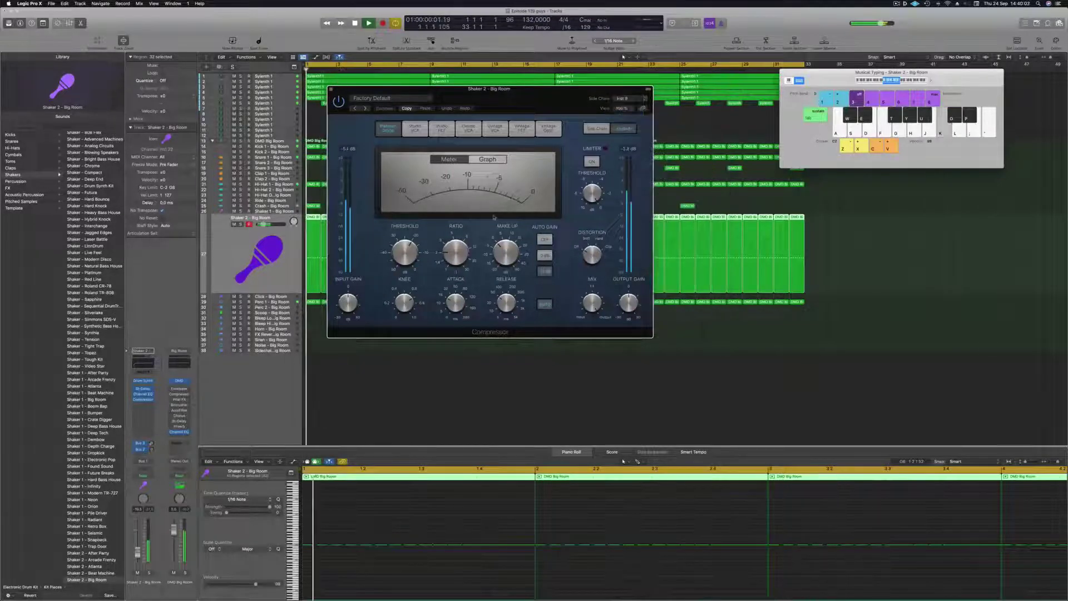
- Audition the side-chained Shaker 2 compressor from the start, close its window and deselect the regions
key(space)
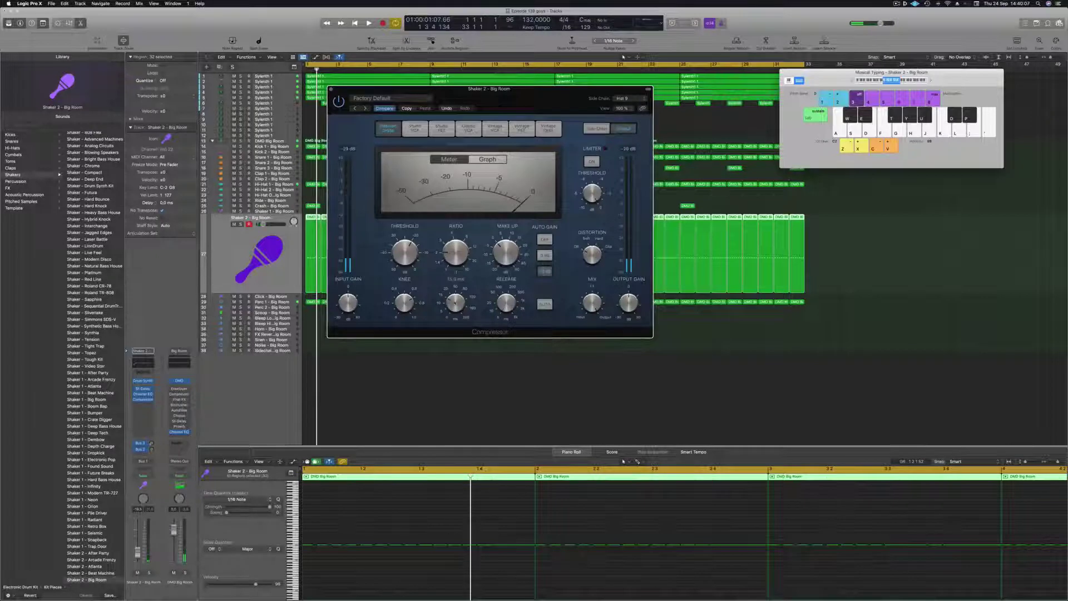
key(space)
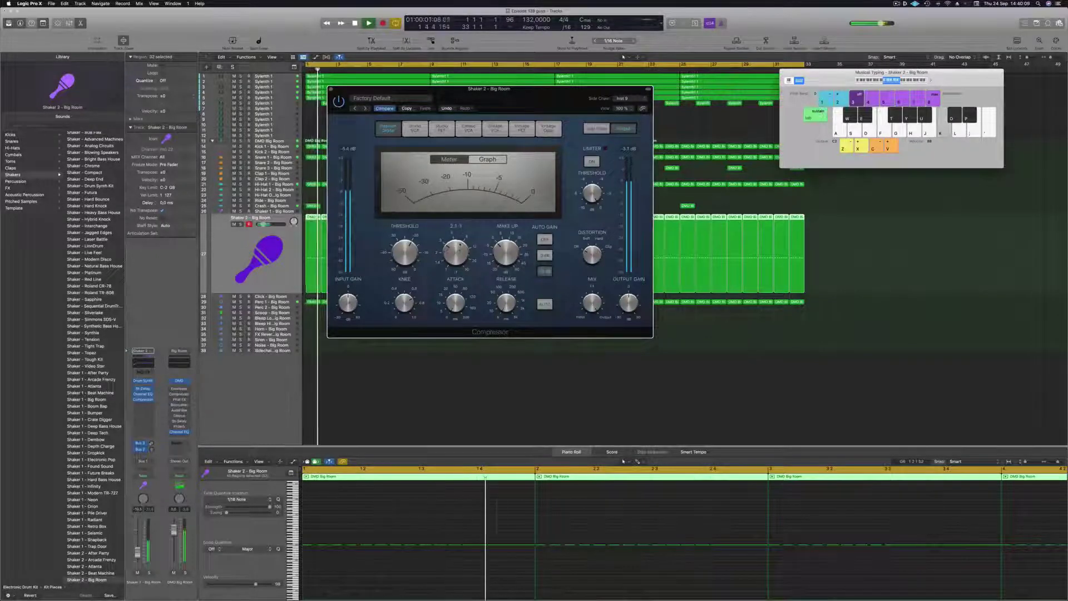
key(Return)
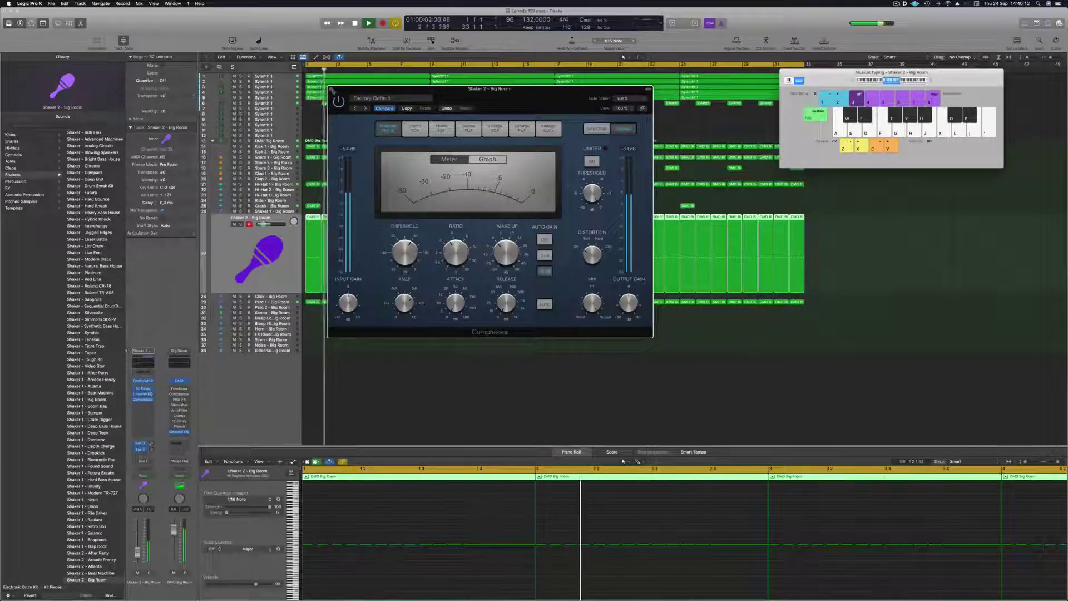
click(331, 89)
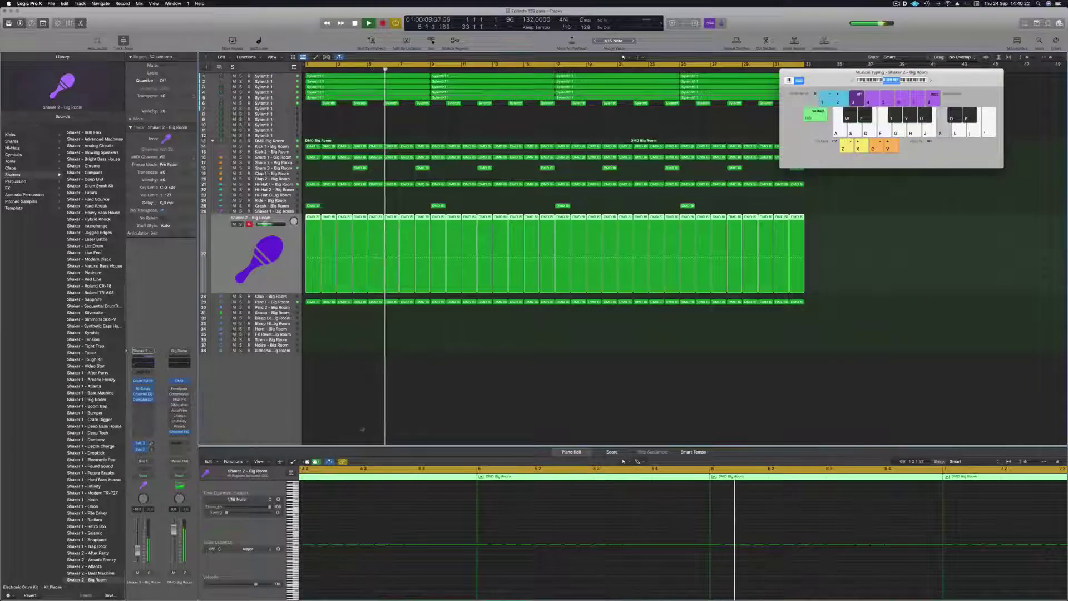
click(499, 414)
scroll(471, 407, down, 1)
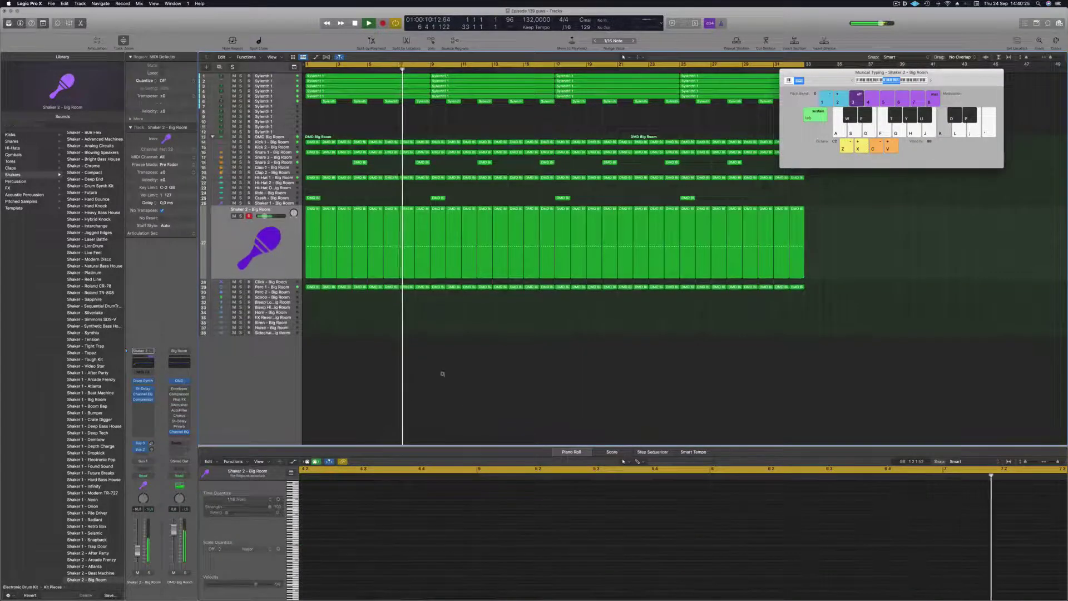
scroll(323, 344, down, 1)
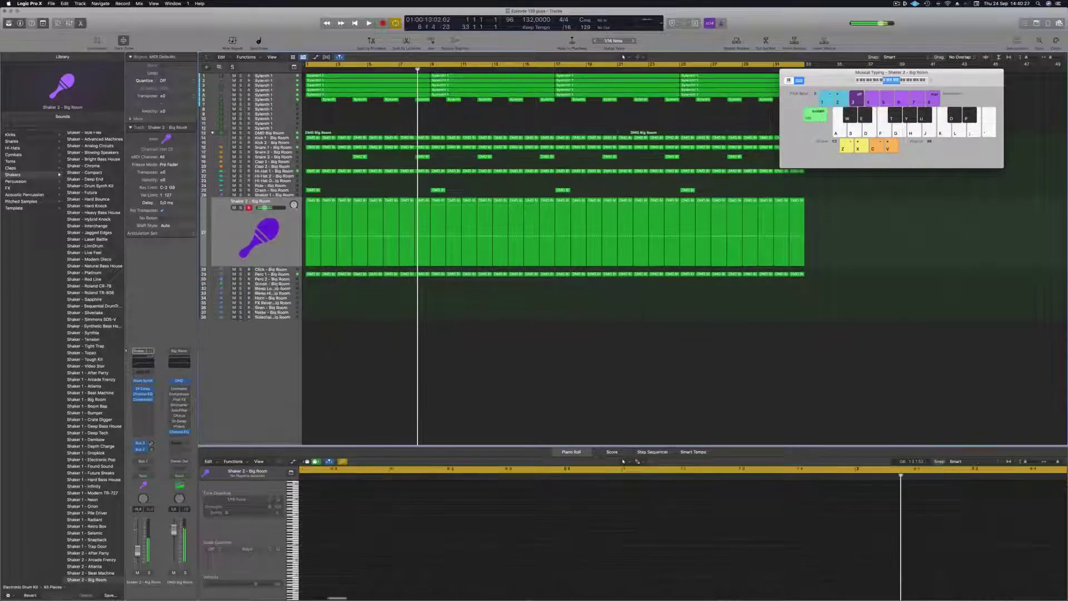
- Copy the first Perc 1 region to the Scoop track and keep only one note near the end of the bar
click(281, 284)
drag(311, 211, 309, 248)
drag(322, 569, 486, 588)
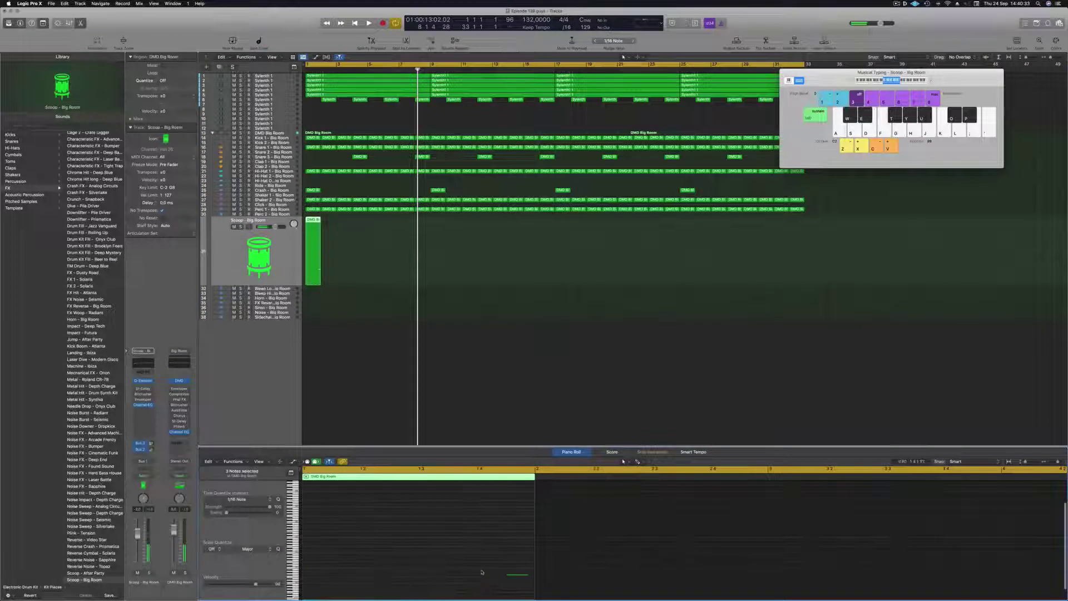
key(space)
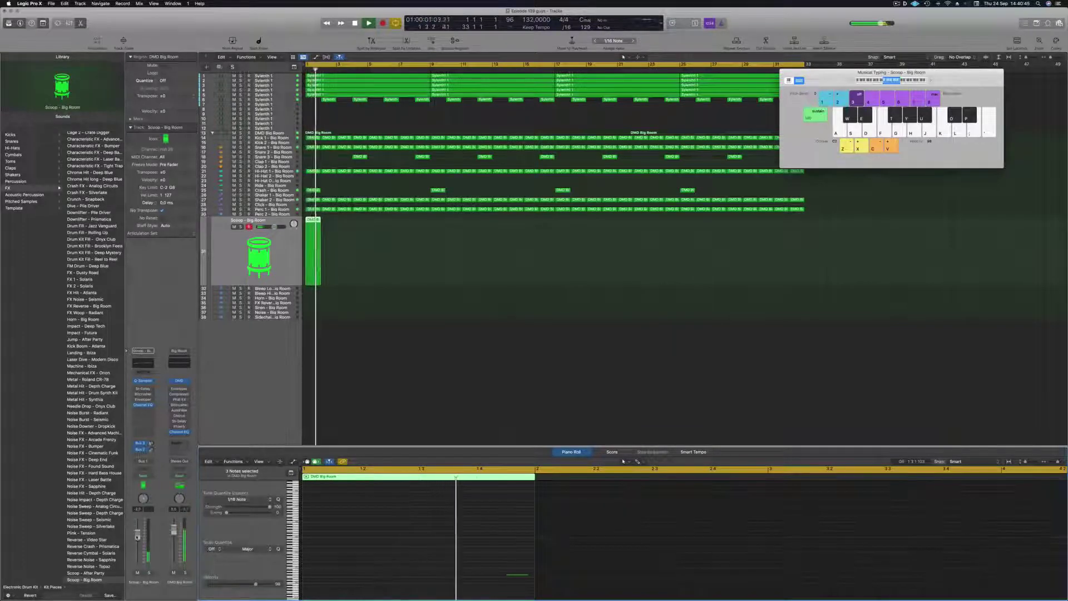
- Duplicate the one-bar Scoop region repeatedly until it fills the arrangement up to bar 33
drag(313, 228, 345, 227)
key(space)
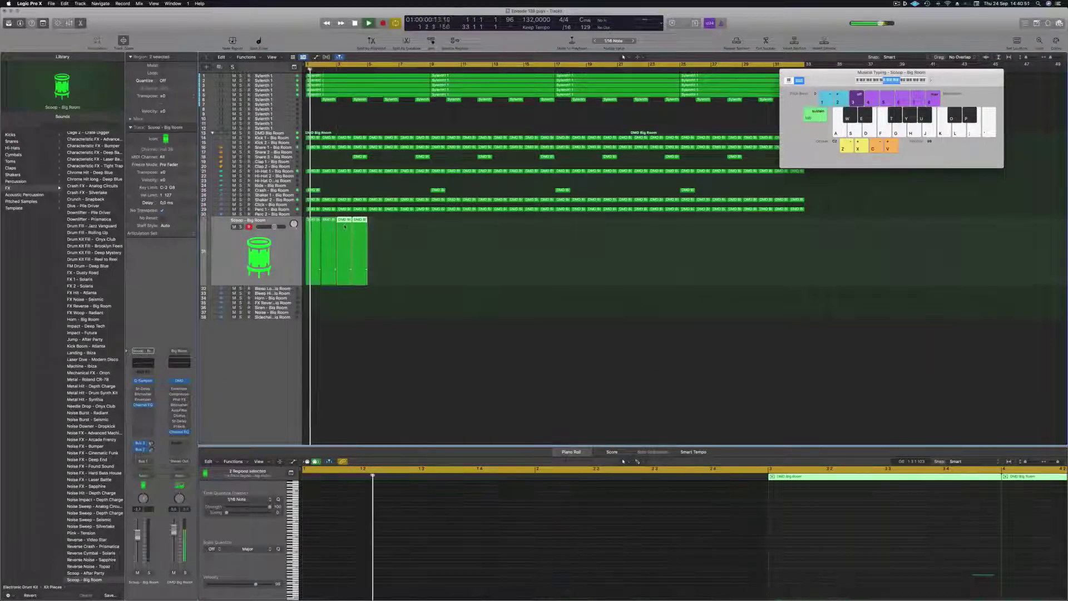
key(space)
mouse_move(373, 233)
mouse_down()
mouse_move(313, 221)
mouse_move(396, 225)
mouse_move(383, 225)
mouse_up()
drag(305, 236, 438, 234)
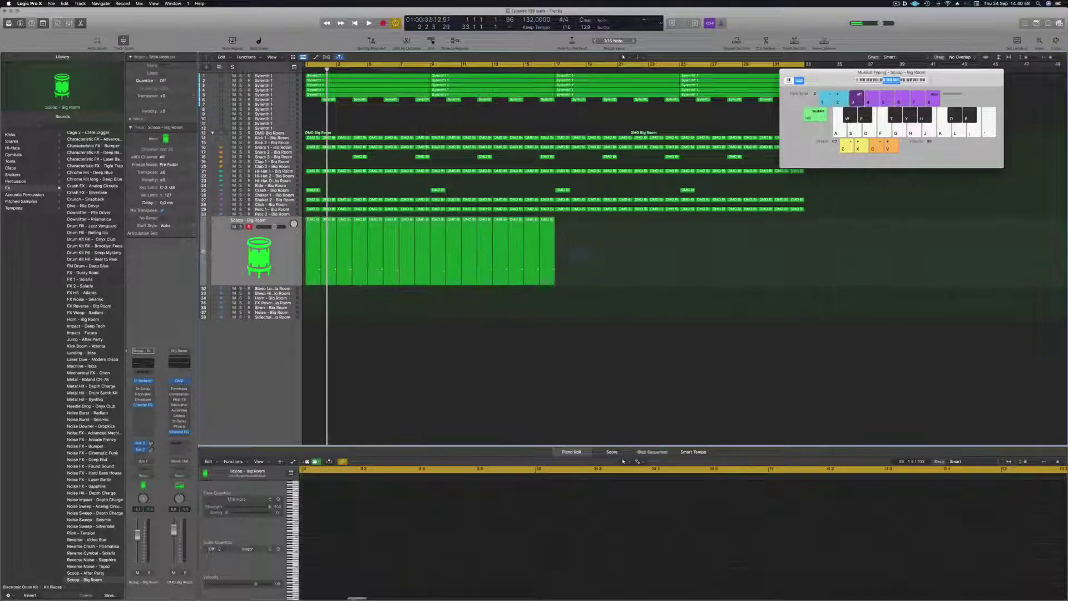
drag(315, 221, 564, 222)
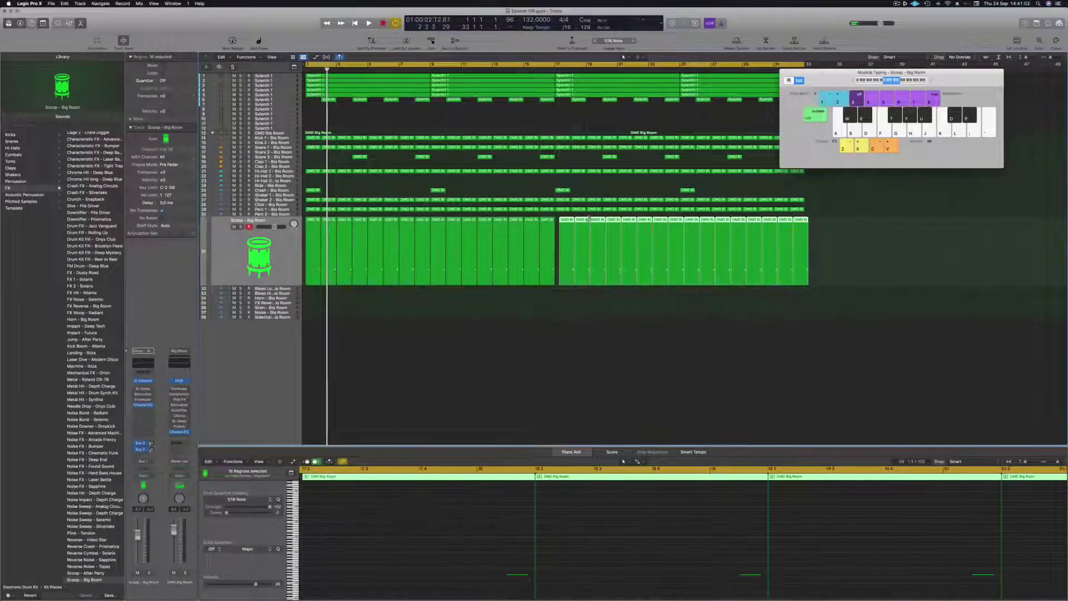
- Play the arrangement from the start with the Scoop pattern and deselect its regions
key(Return)
key(space)
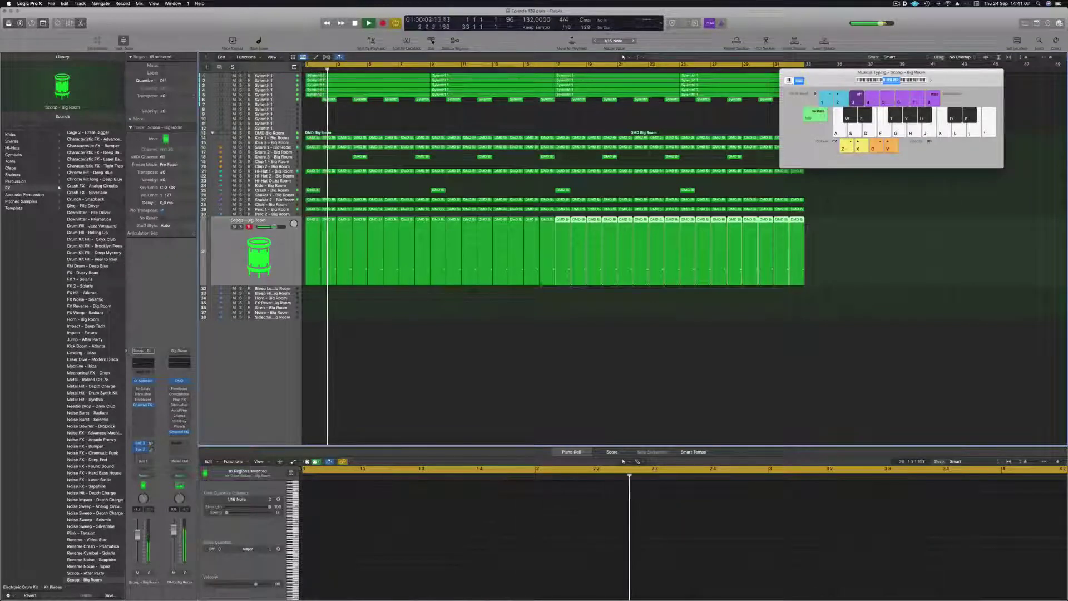
click(427, 374)
scroll(431, 381, down, 4)
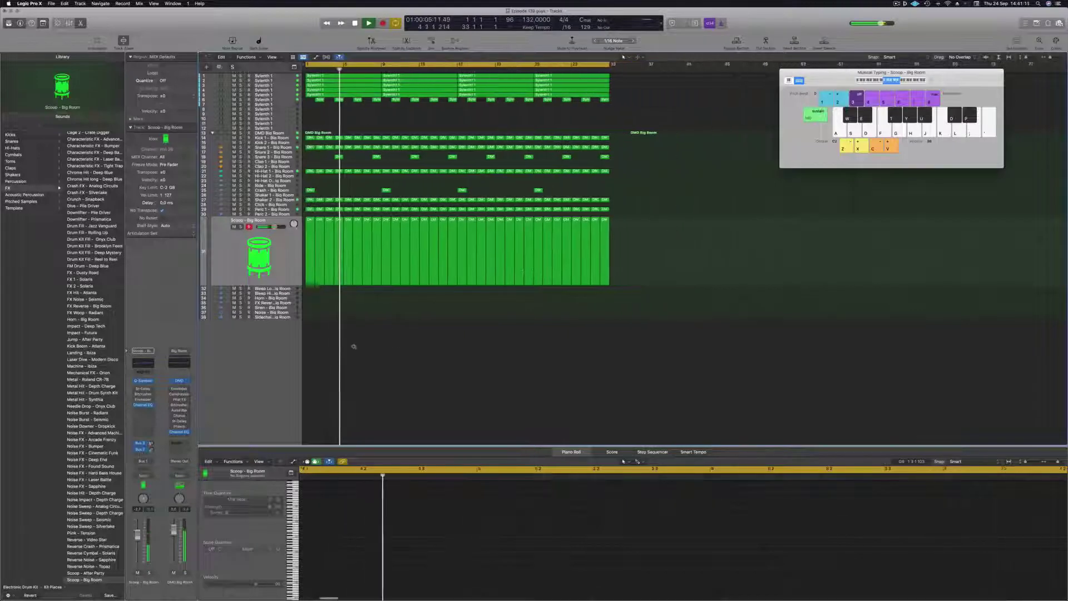
scroll(354, 346, down, 2)
key(space)
- Copy the first Perc 1 region to the Perc 2 track and build a pattern of three notes per beat, twelve in total
click(287, 204)
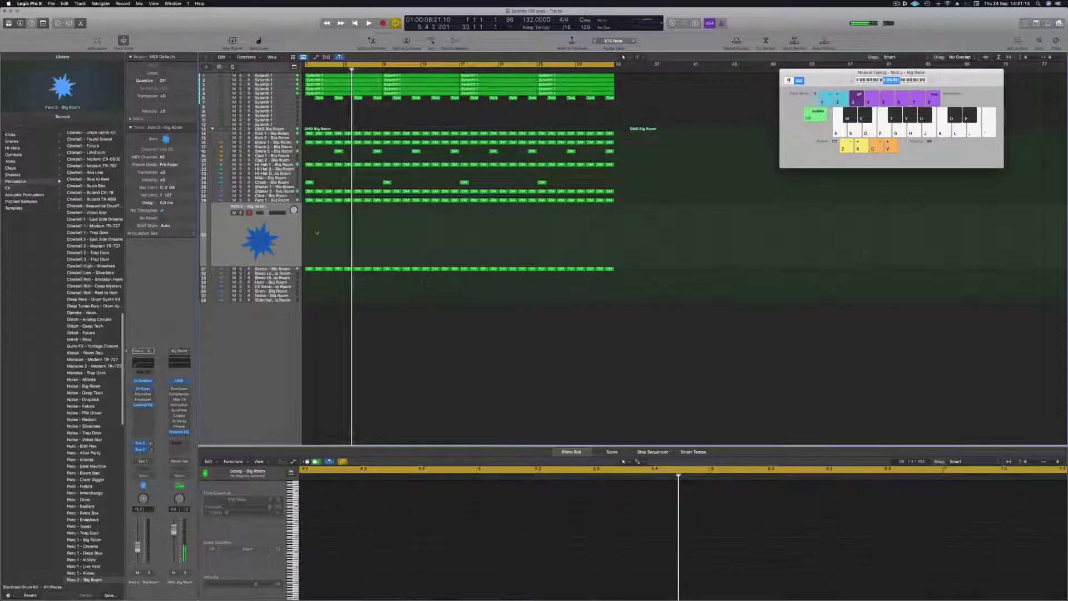
alt+drag(308, 199, 310, 239)
drag(340, 564, 531, 589)
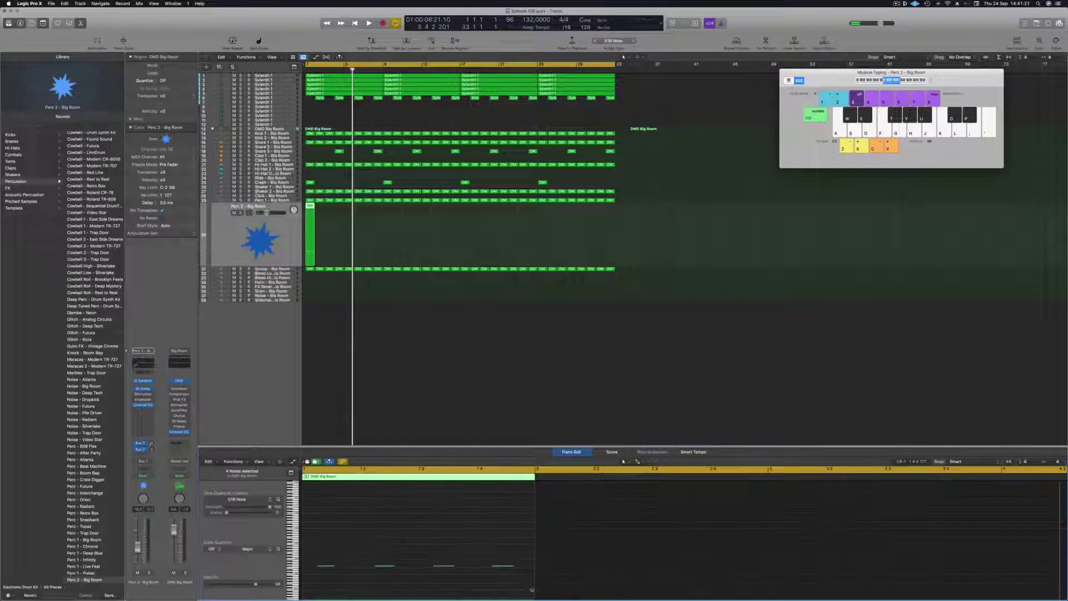
drag(327, 568, 536, 566)
key(space)
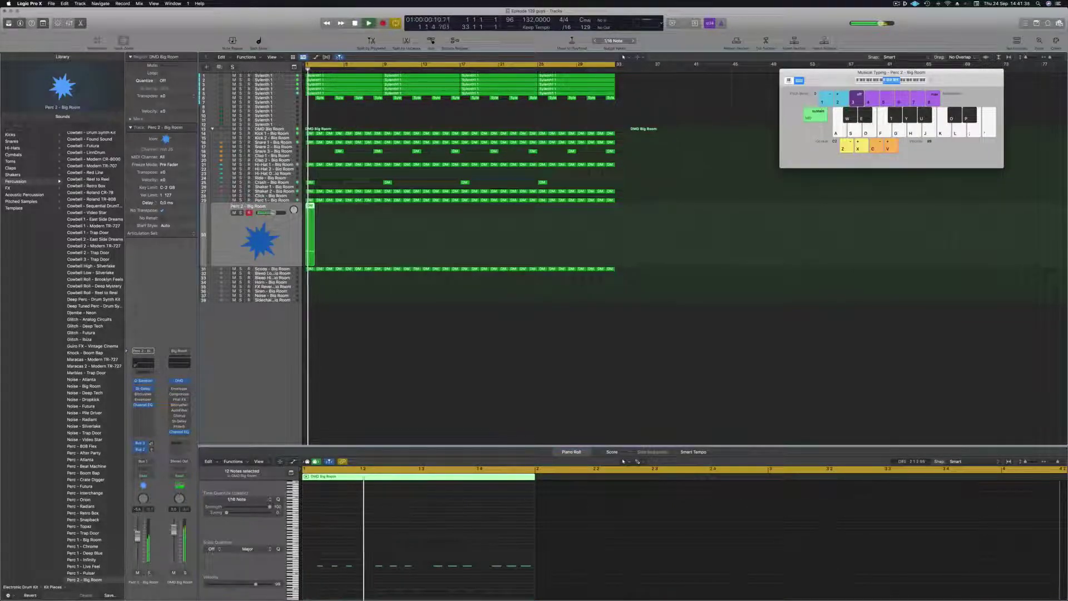
- Transpose the twelve Perc 2 notes up and audition them from the start
click(367, 533)
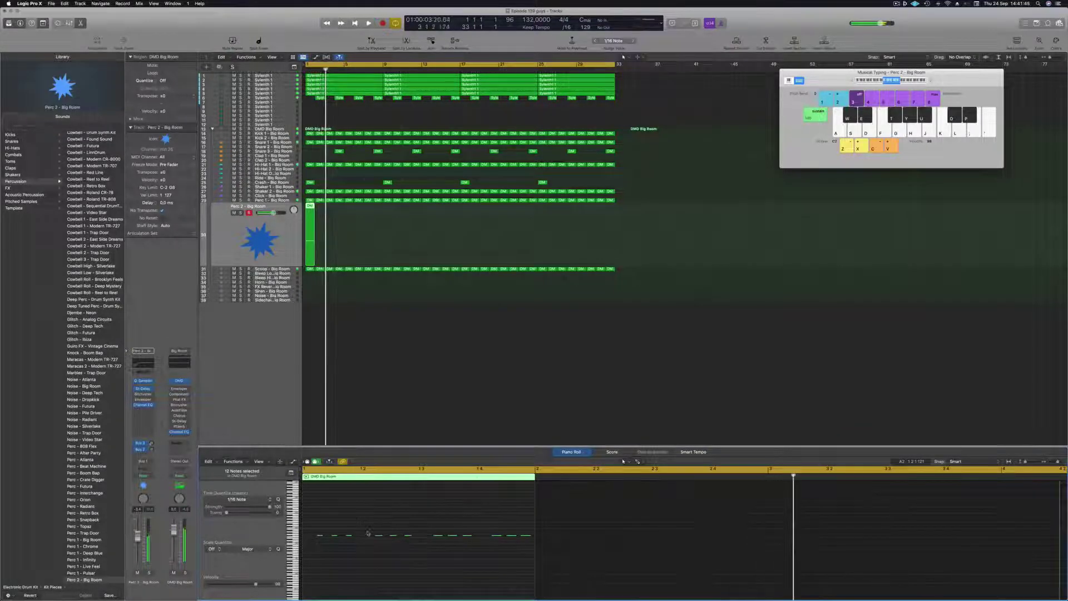
key(space)
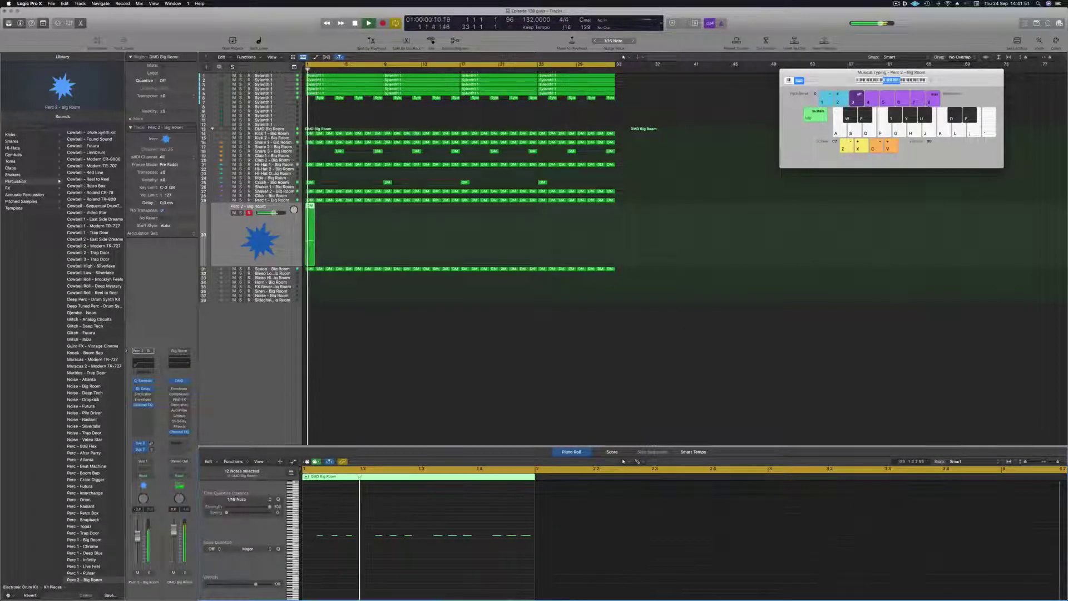
key(Return)
key(Return)
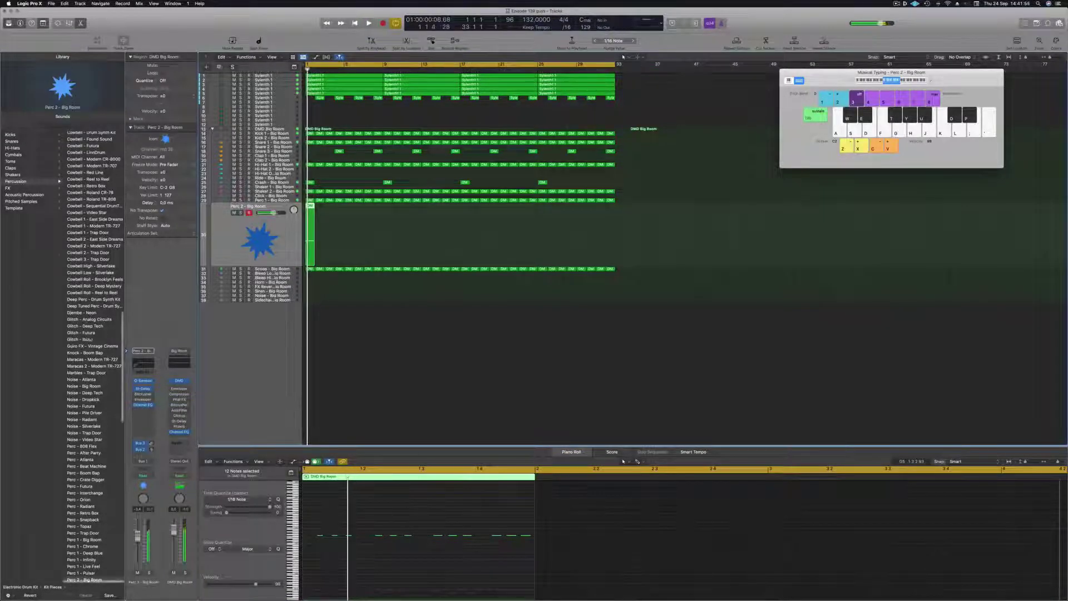
- Replace the Perc 2 sound with Perc - After Party, then select all its notes and transpose them down
key(space)
scroll(89, 335, down, 3)
click(90, 408)
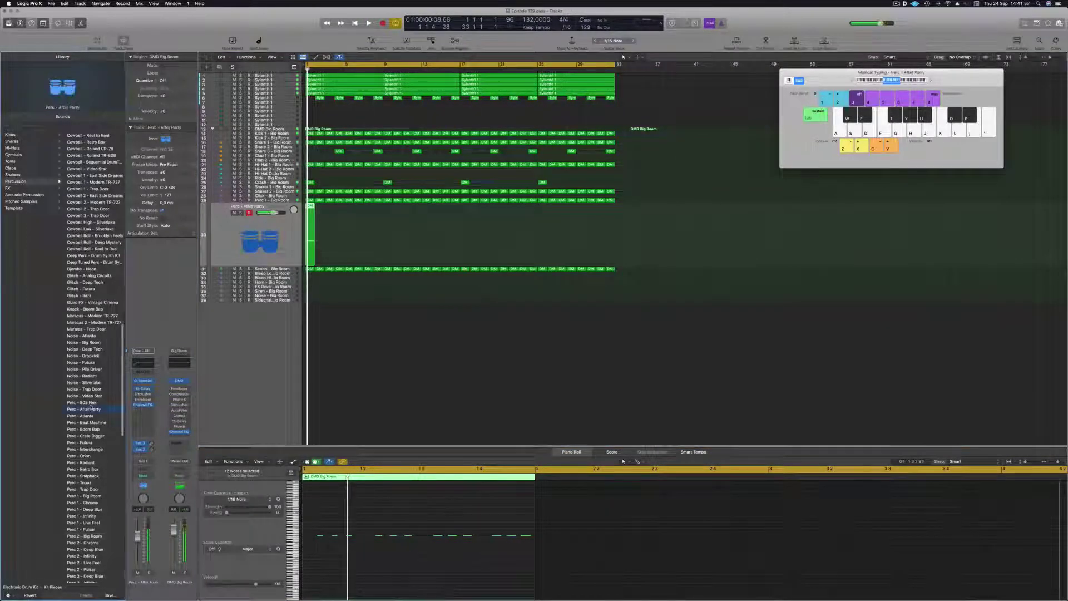
key(space)
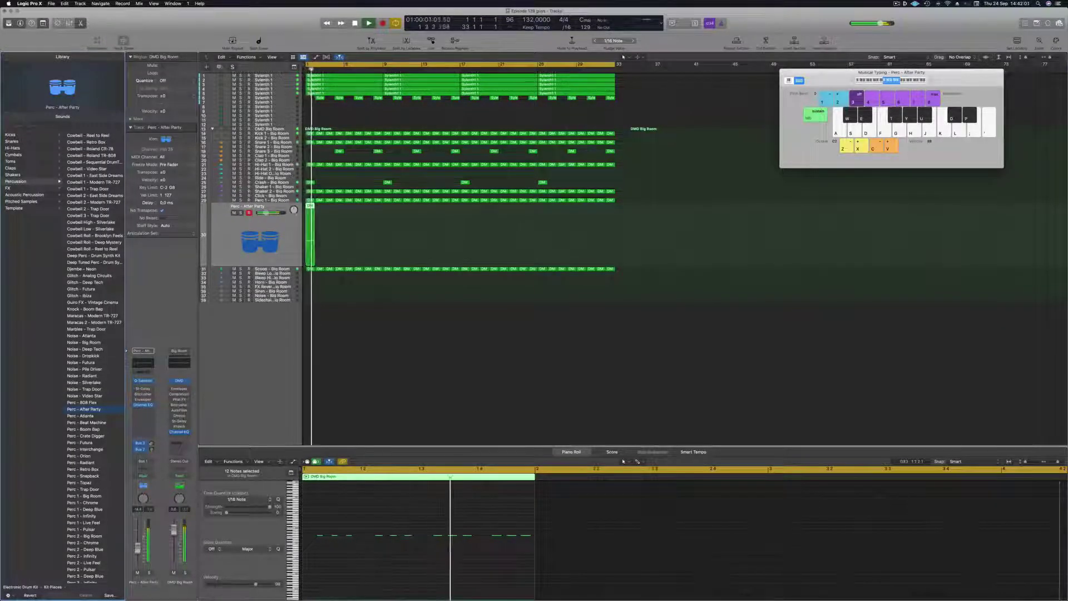
click(399, 522)
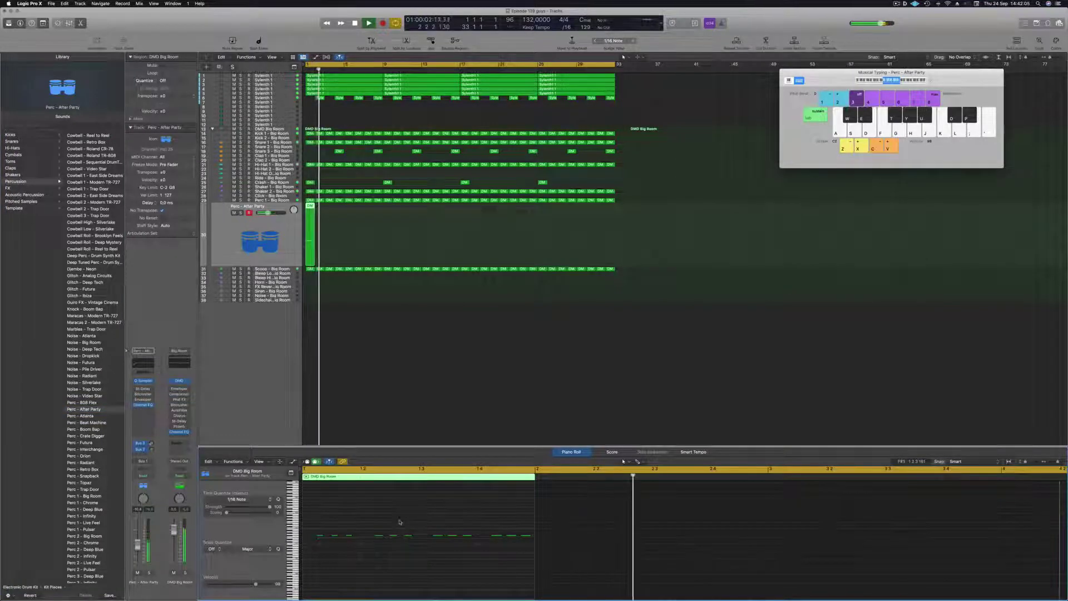
key(super+a)
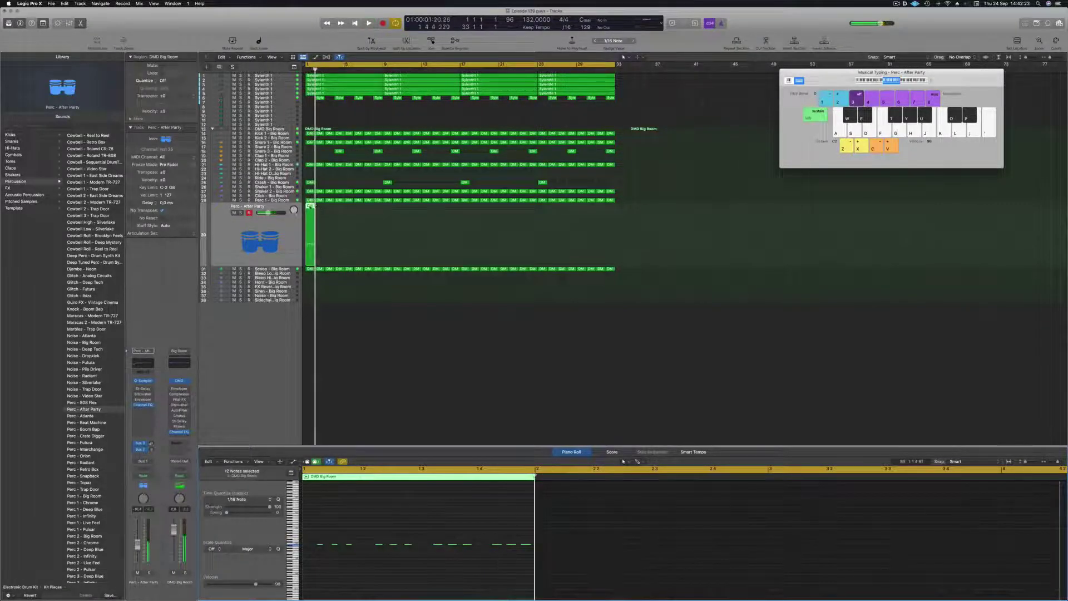
- Duplicate the one-bar Perc - After Party region up to bar 33 and audition it soloed and in the full mix
click(310, 207)
shift+click(309, 209)
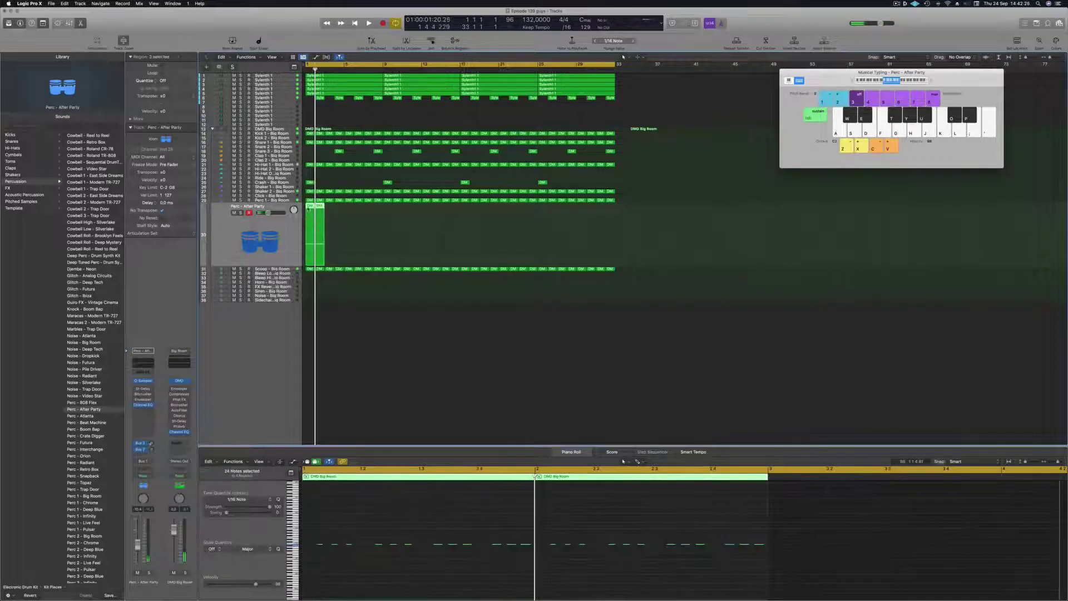
drag(308, 207, 328, 211)
mouse_move(392, 226)
mouse_down()
mouse_move(298, 228)
mouse_move(349, 213)
mouse_move(399, 219)
mouse_move(390, 218)
mouse_up()
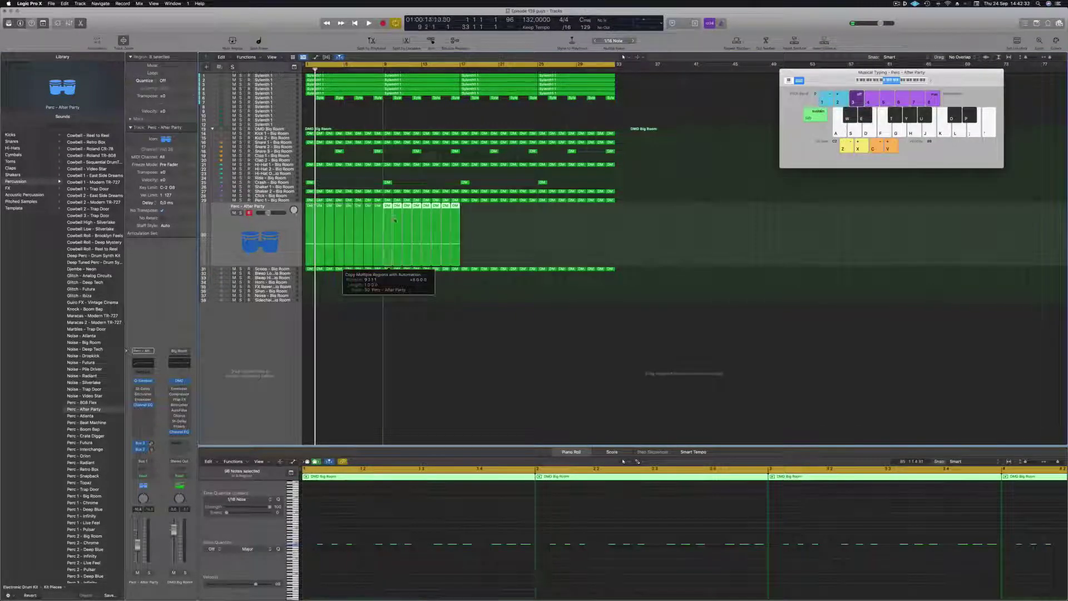
key(space)
click(284, 244)
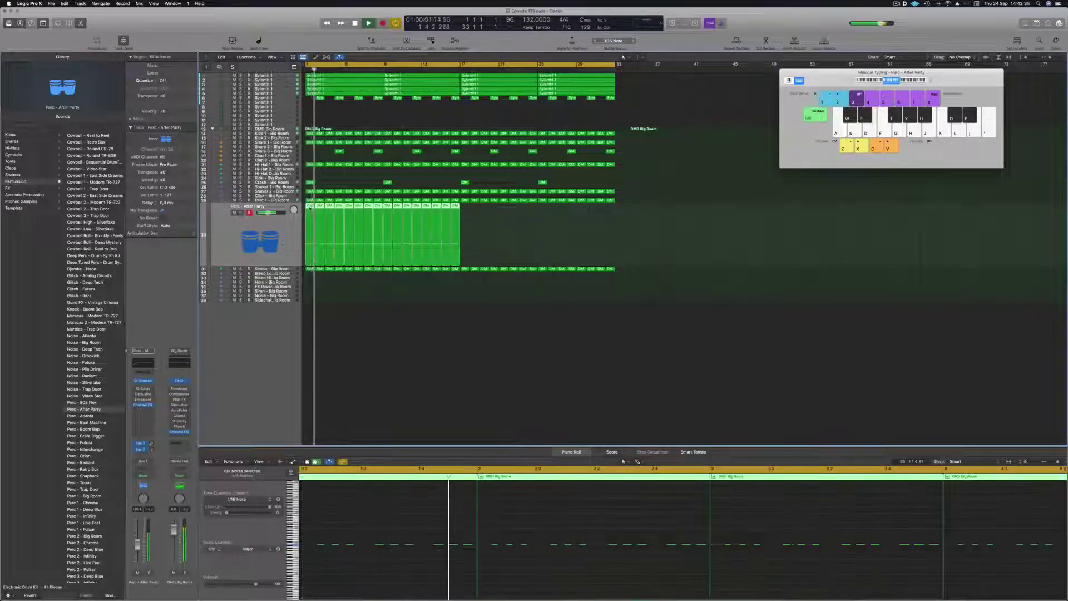
drag(310, 208, 465, 261)
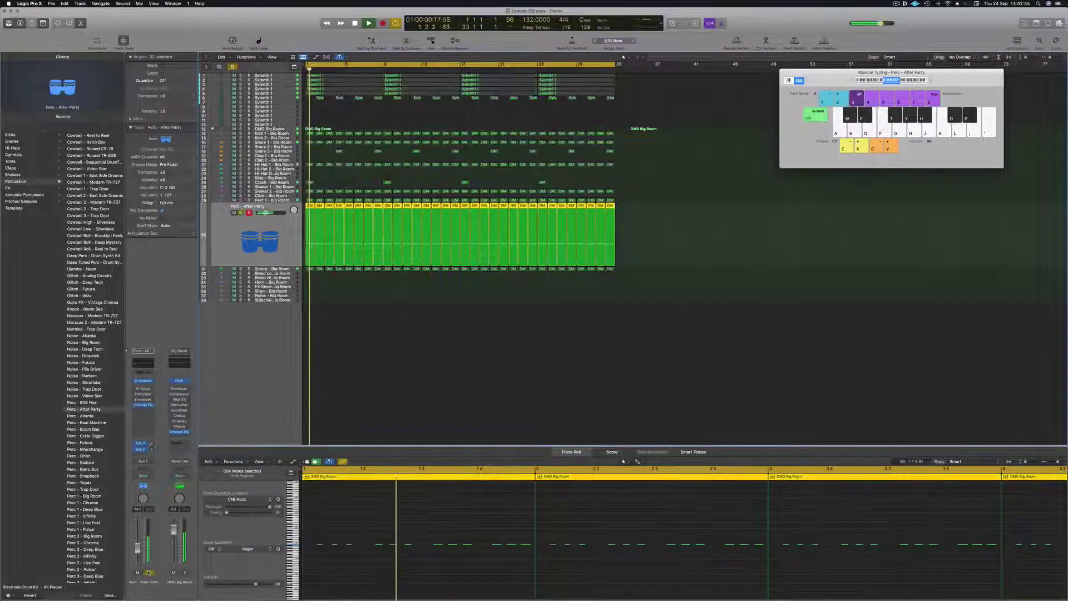
key(space)
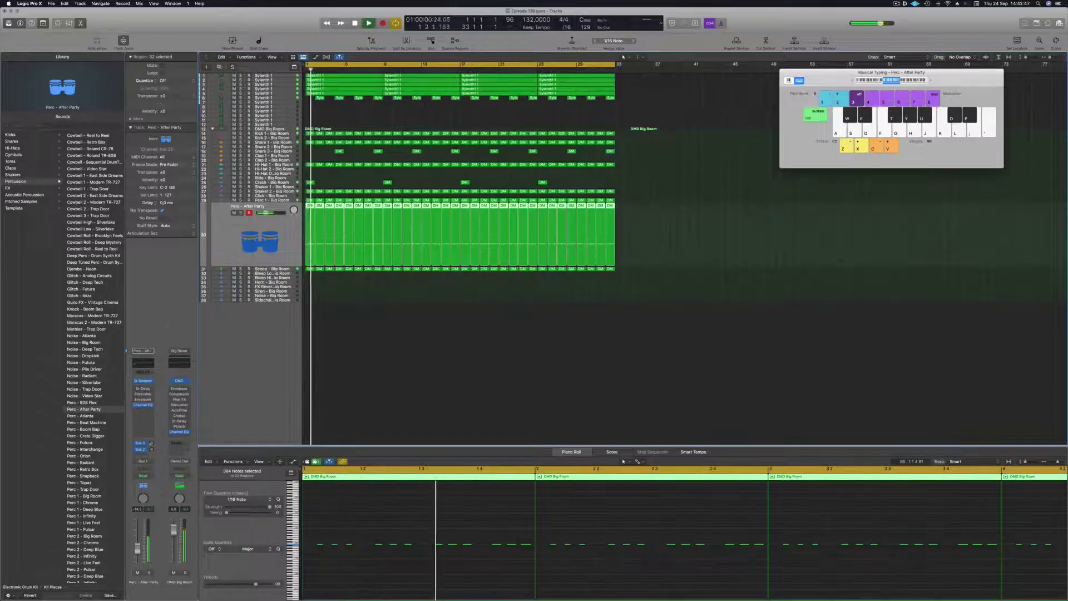
- Turn on the analyzer in the Perc - After Party Channel EQ and raise the low cut to about 200 Hz
click(138, 362)
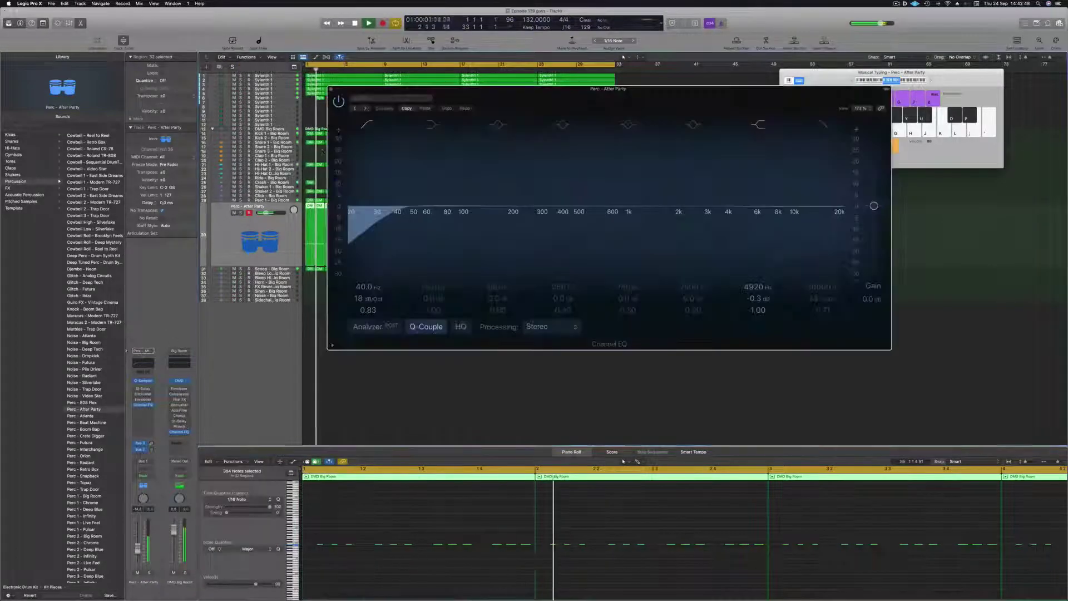
click(368, 125)
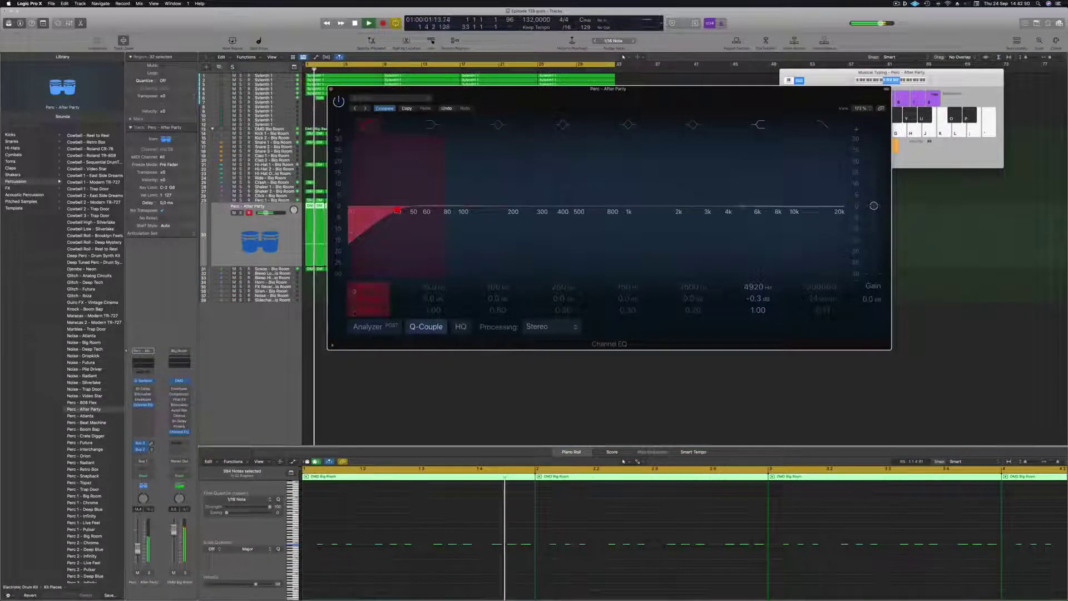
click(367, 329)
drag(398, 211, 518, 208)
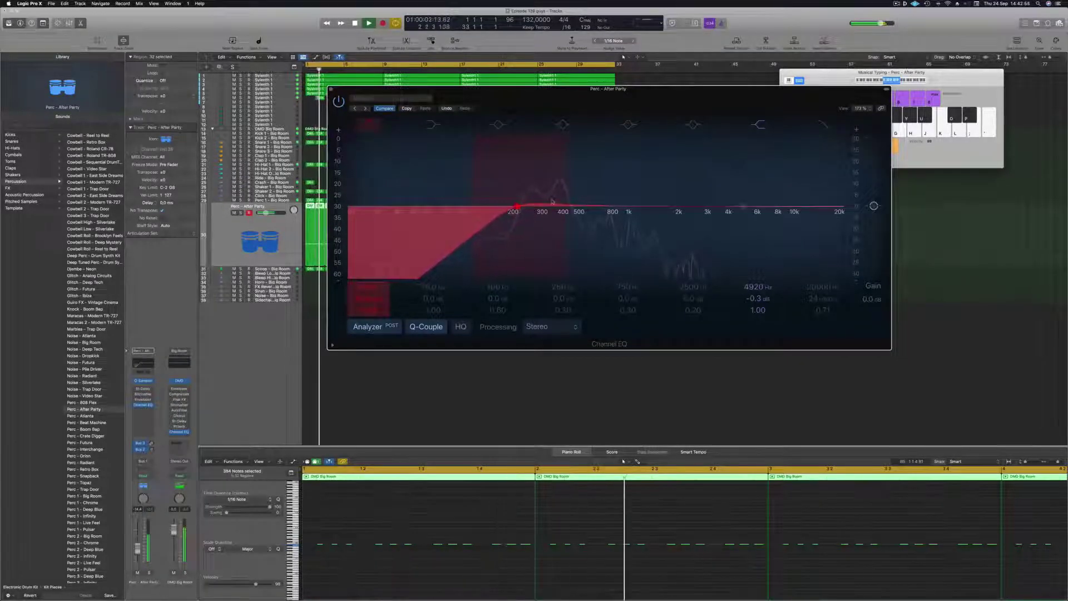
- Turn on the Perc - After Party Stereo Delay with the 1/4 Note Triplet preset and audition it soloed and in the mix
key(Return)
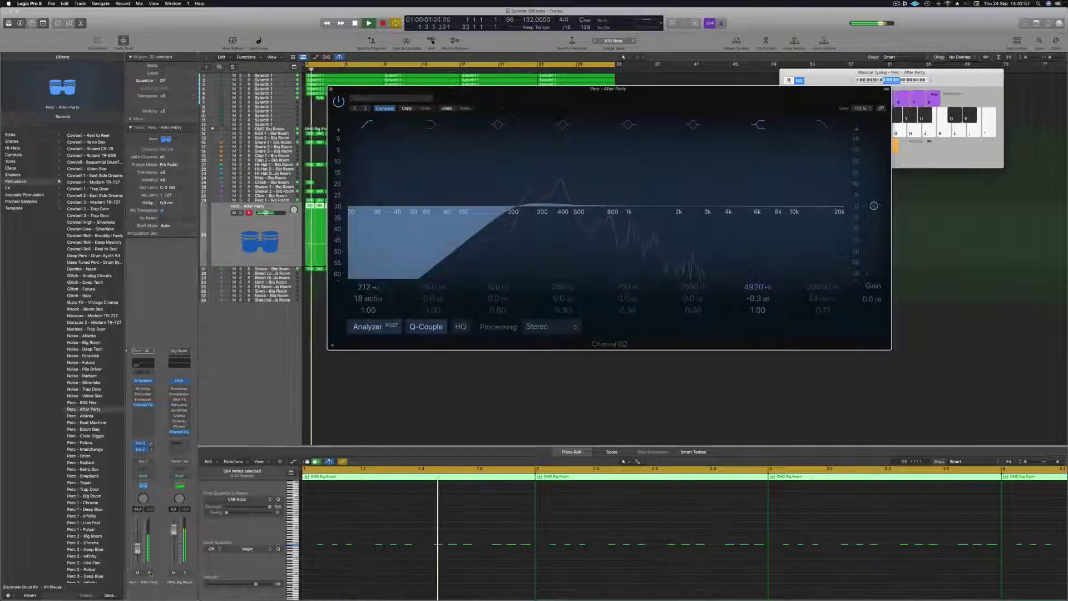
key(Return)
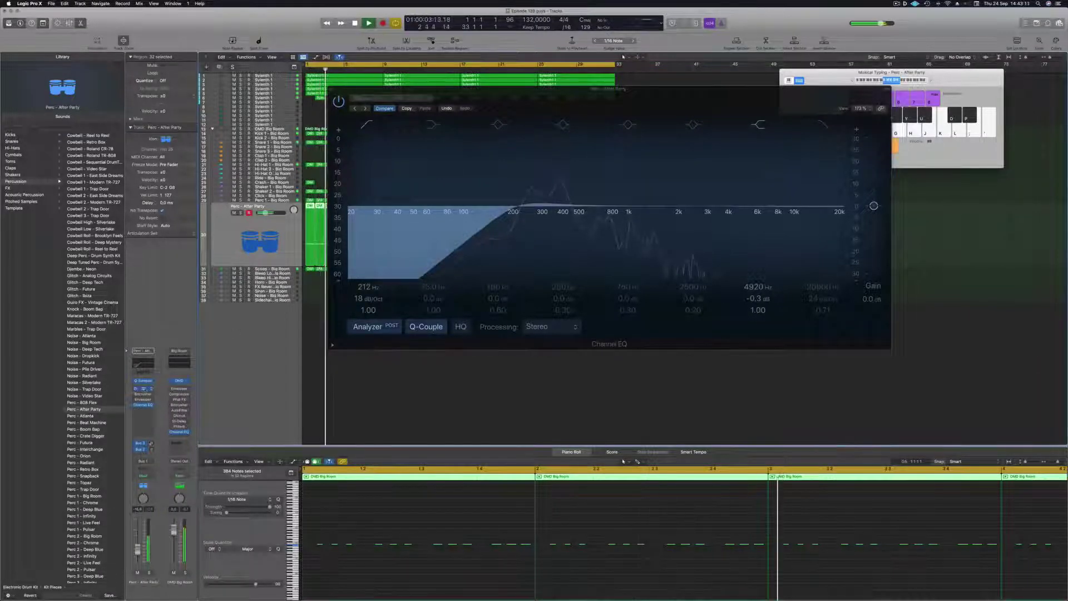
click(400, 107)
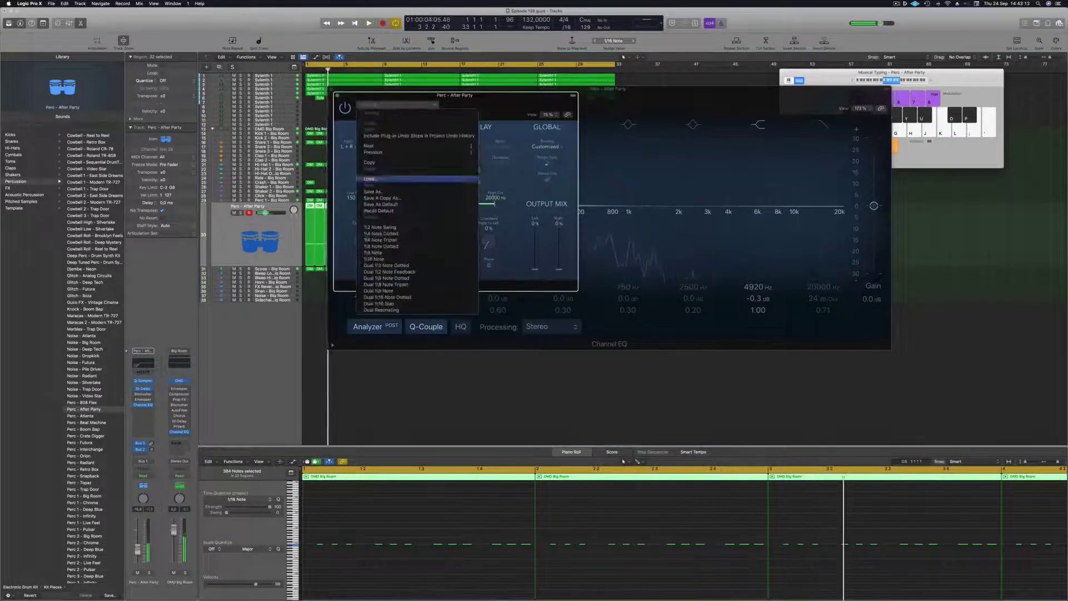
click(387, 240)
key(space)
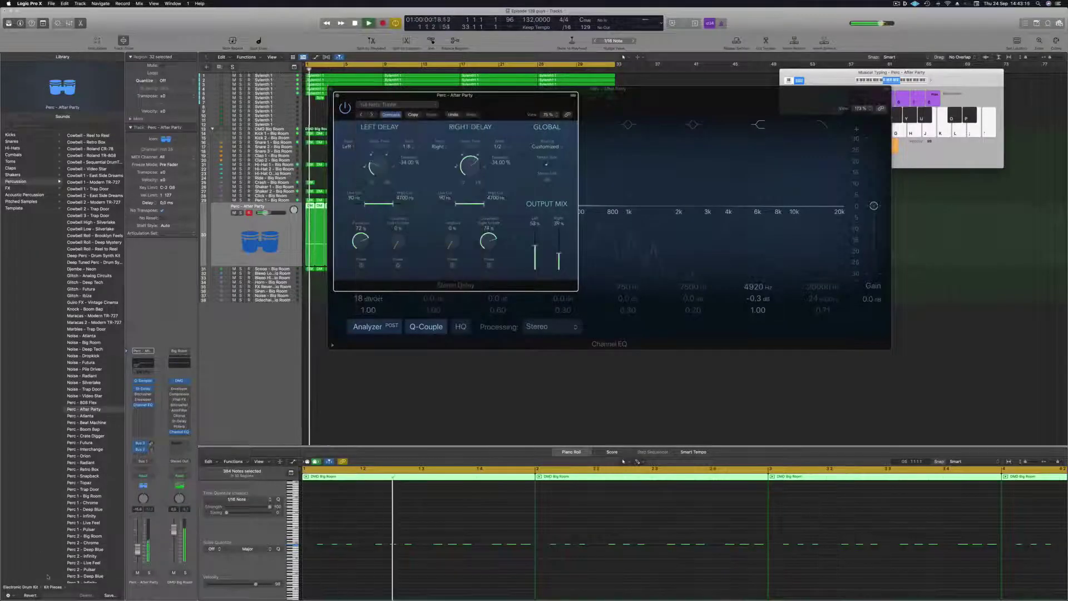
key(s)
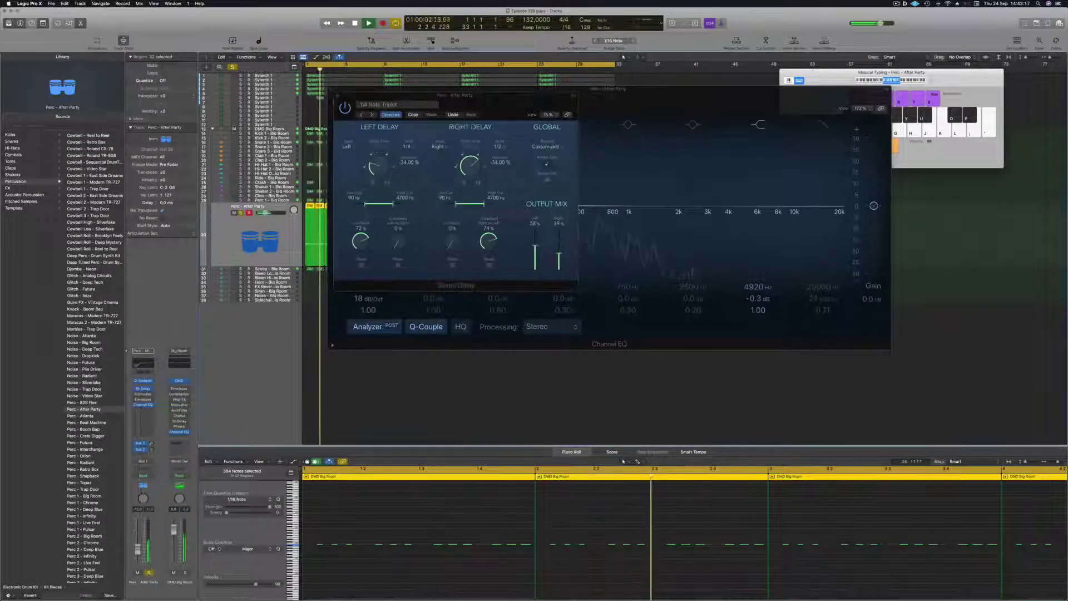
key(space)
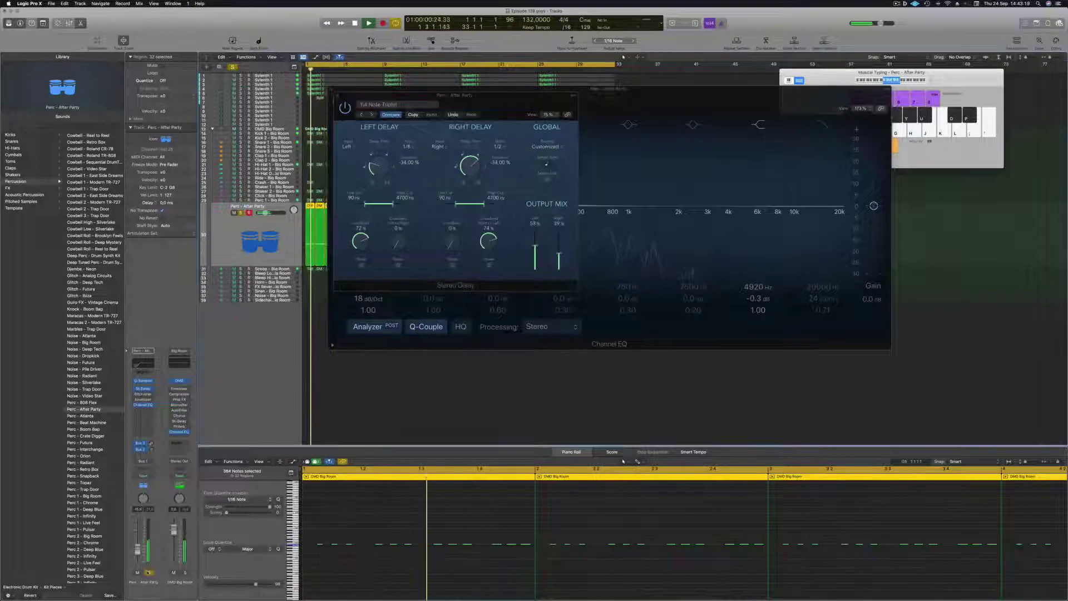
key(s)
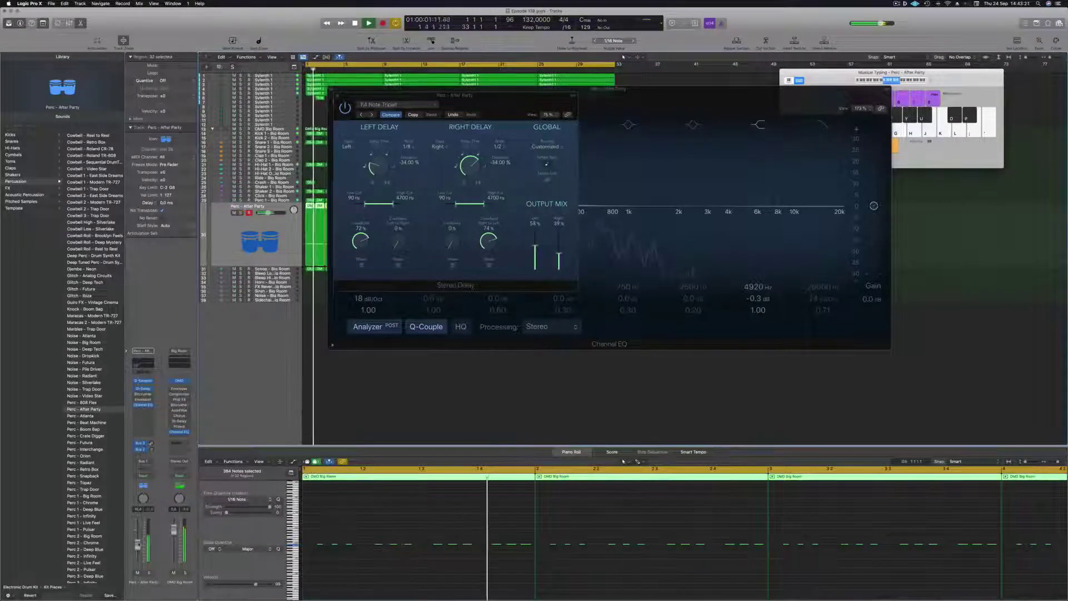
- Step through the Stereo Delay presets during playback and settle on Dual 1/2 Note Dotted for Perc - After Party
key(Return)
click(372, 116)
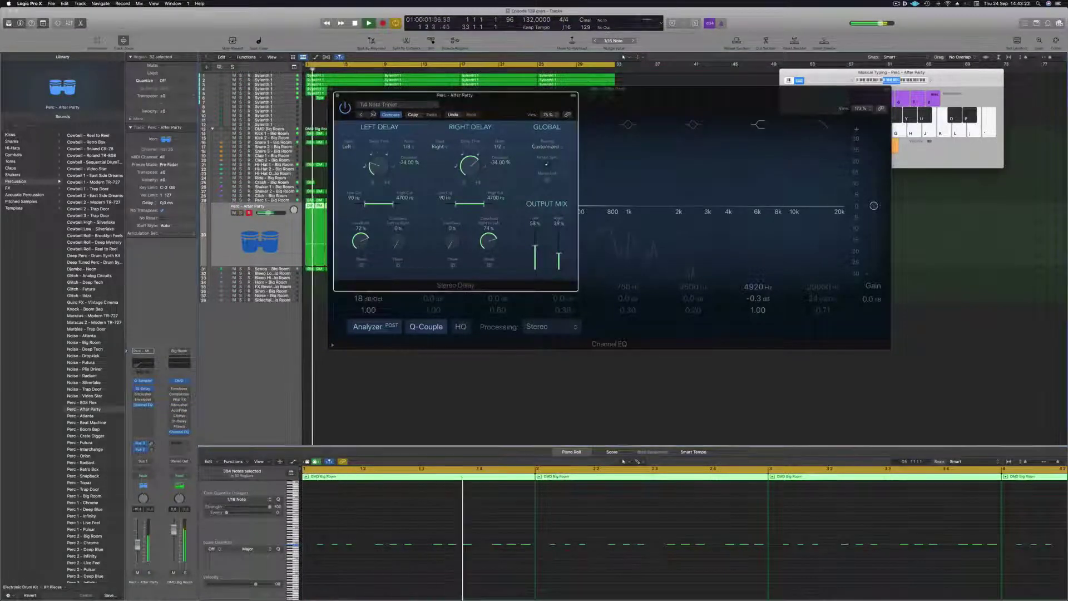
click(371, 115)
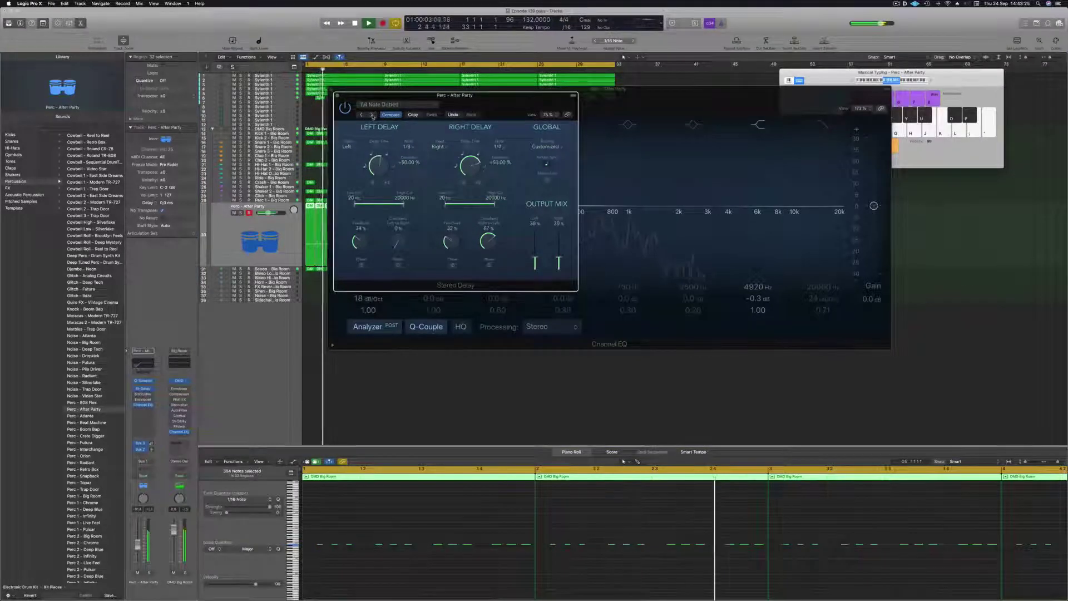
click(372, 114)
drag(487, 111, 467, 189)
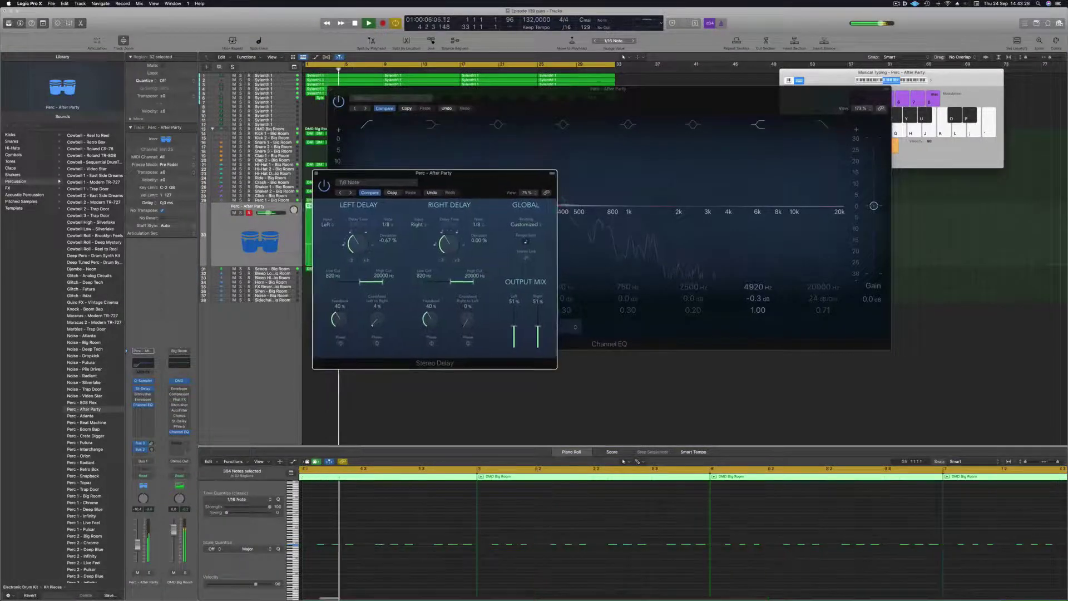
click(351, 193)
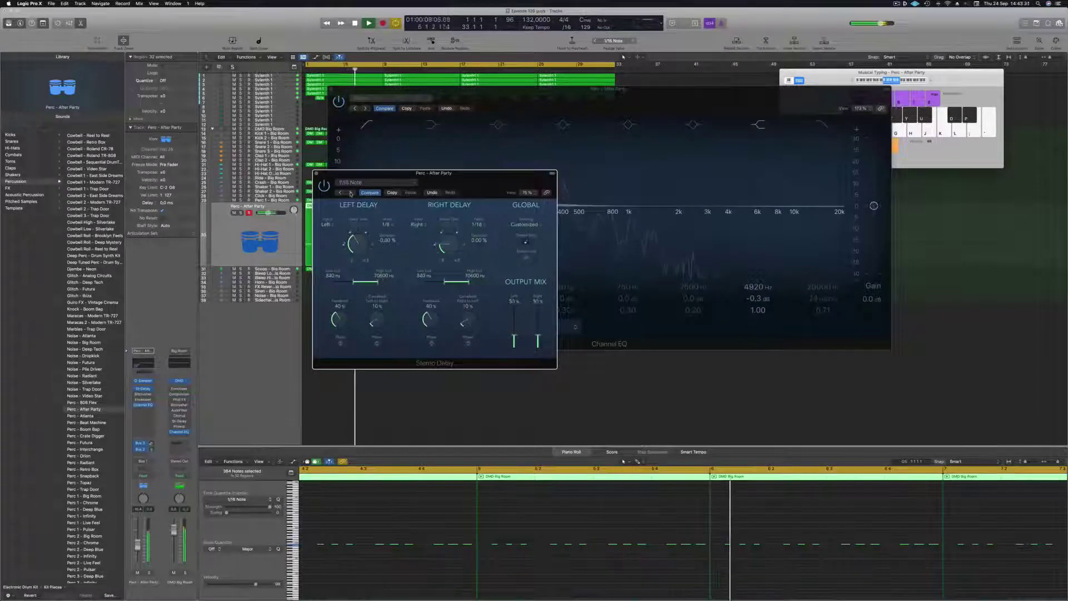
drag(481, 185, 466, 185)
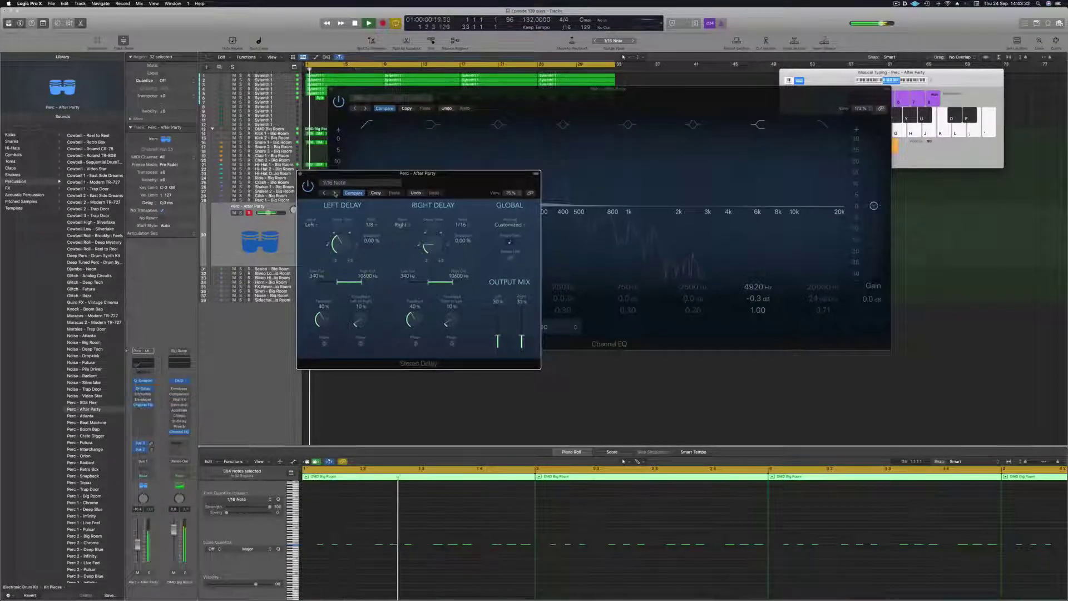
click(335, 193)
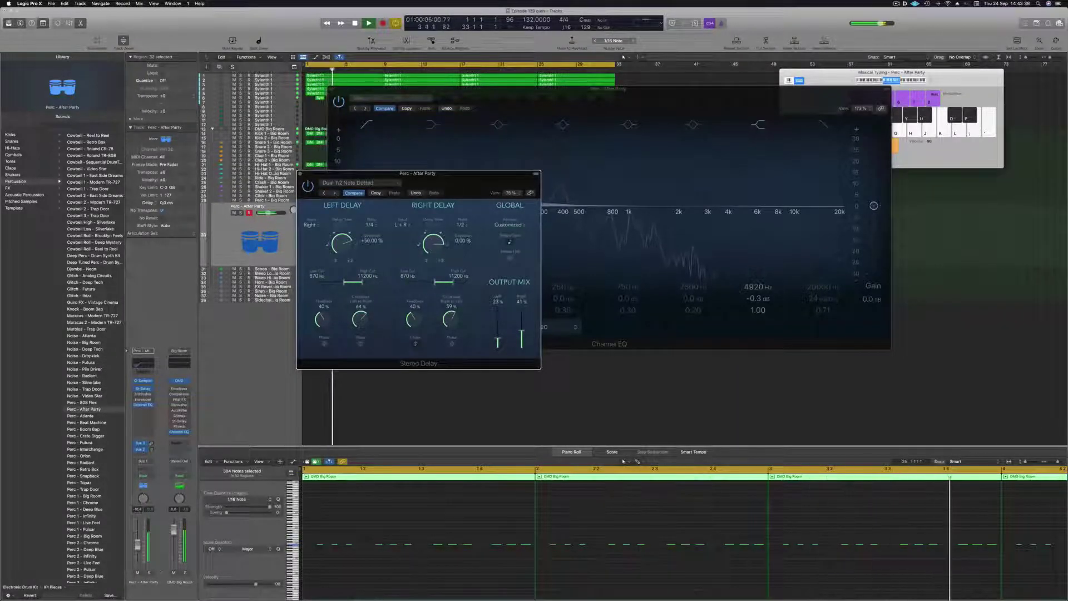
- Audition the delayed Perc - After Party soloed and in the full mix, and close its Stereo Delay and Channel EQ windows
click(148, 572)
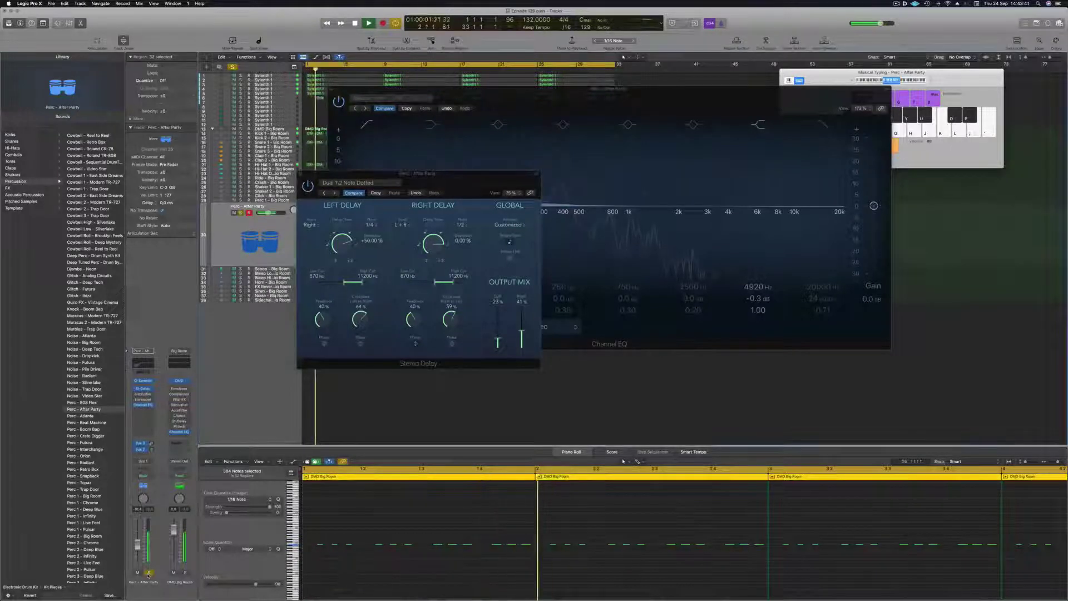
click(149, 573)
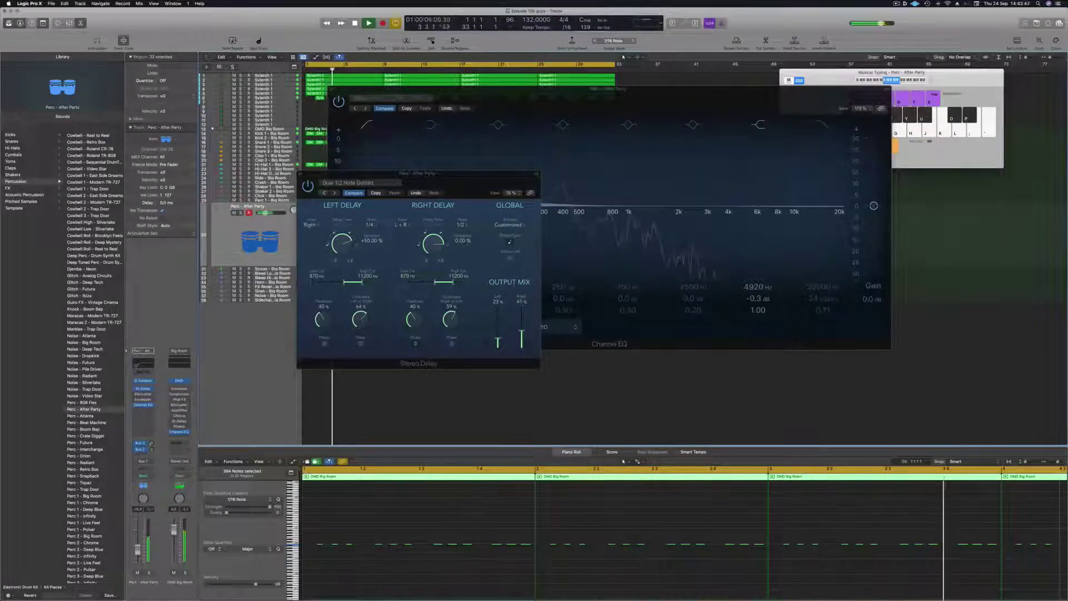
click(301, 174)
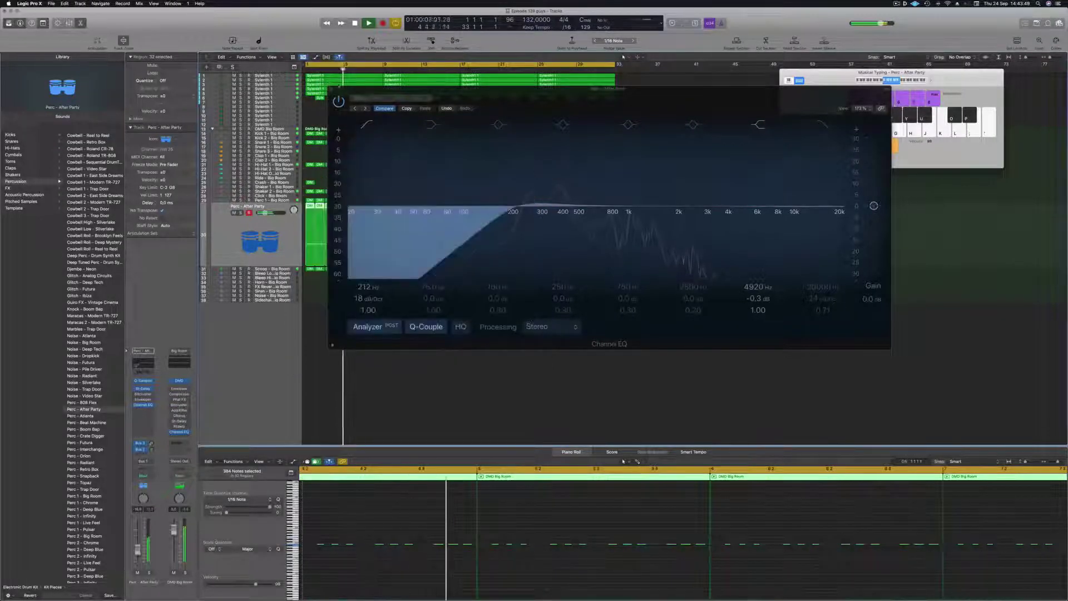
click(332, 90)
key(Return)
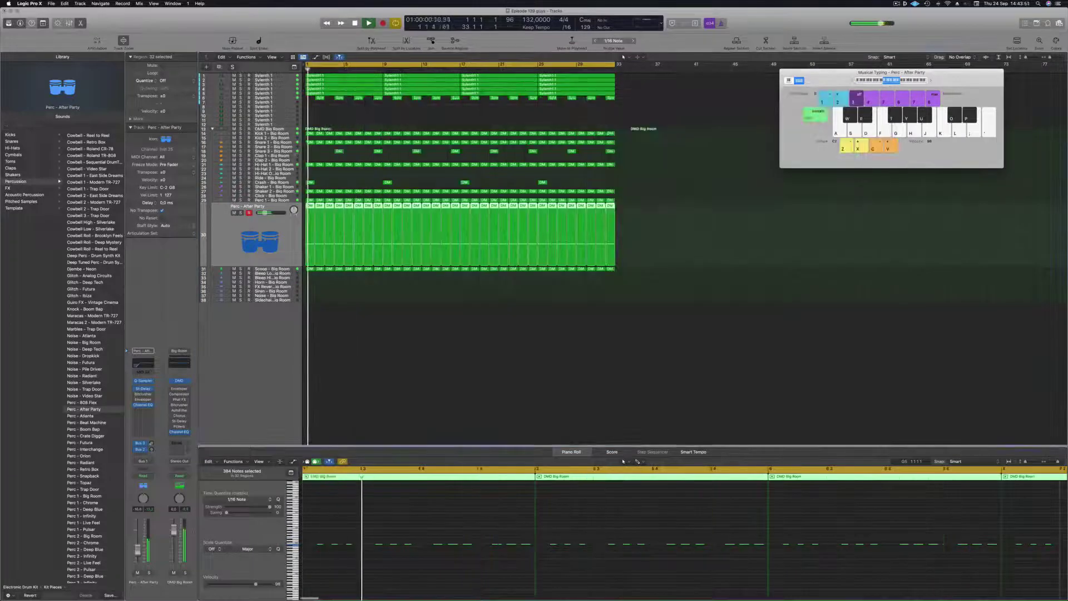
- Add a Bus 5 send to the Snare 3 - Big Room track and replay the mix from the start
click(285, 152)
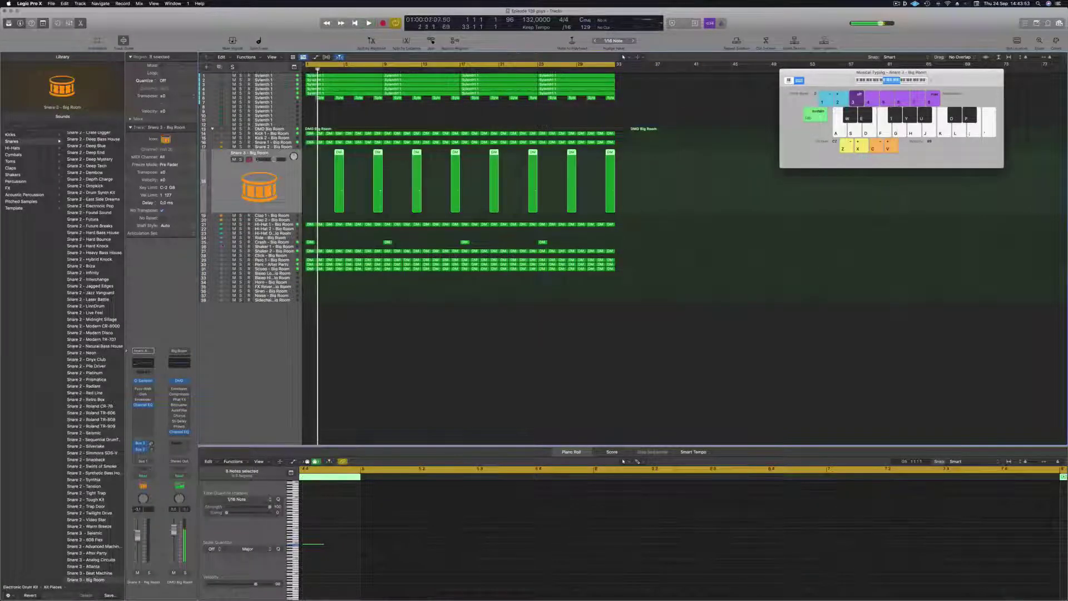
click(143, 454)
mouse_move(138, 469)
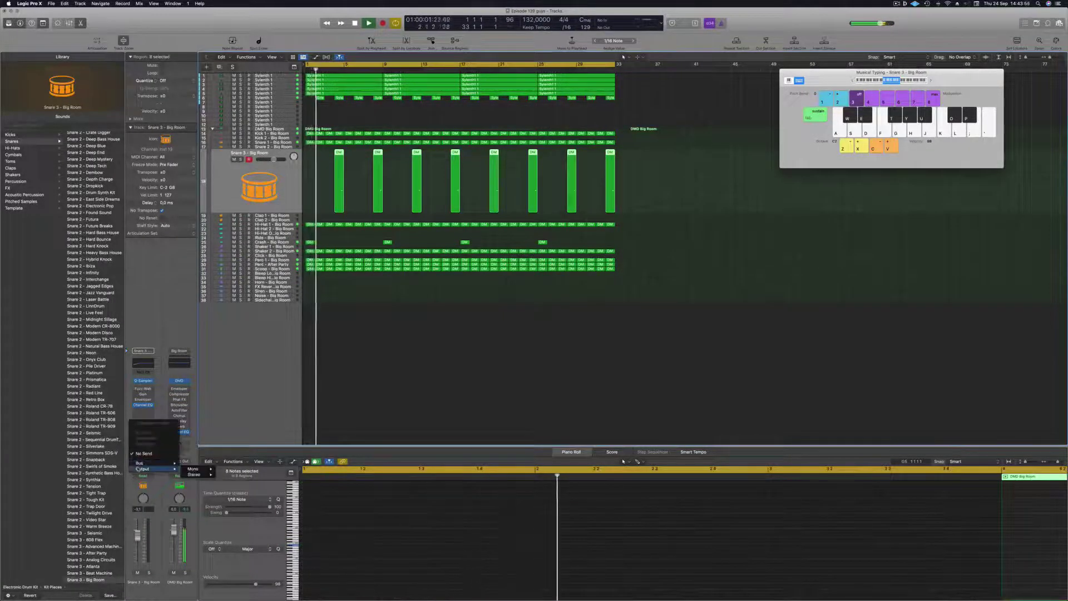
click(216, 398)
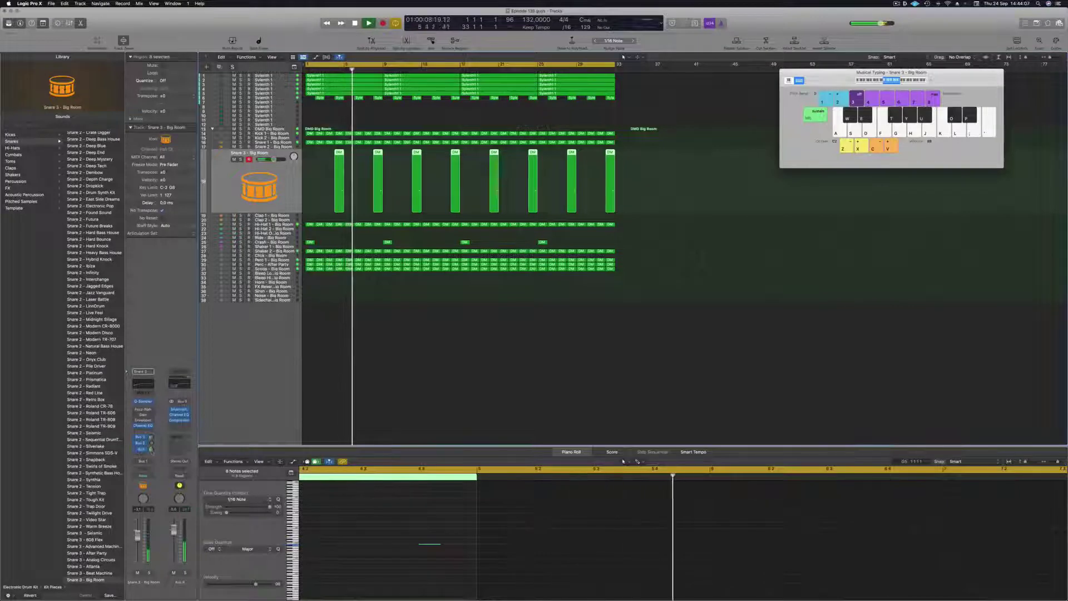
click(458, 348)
key(Return)
- Add a Bus 5 send to the Crash - Big Room track and audition the crash and Snare 3 in the mix
click(282, 242)
key(Return)
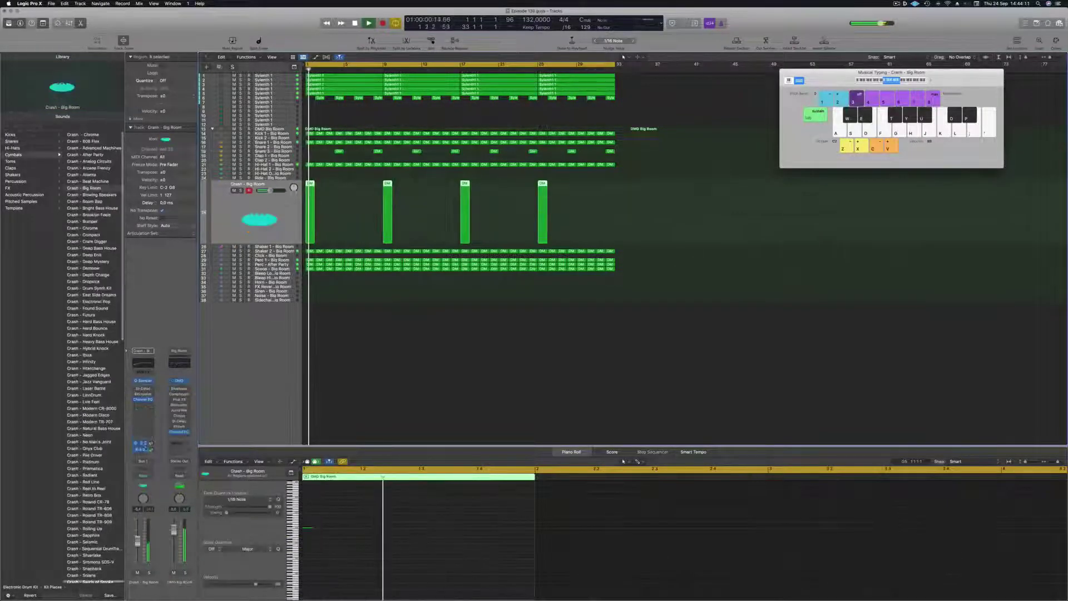
click(143, 455)
mouse_move(165, 465)
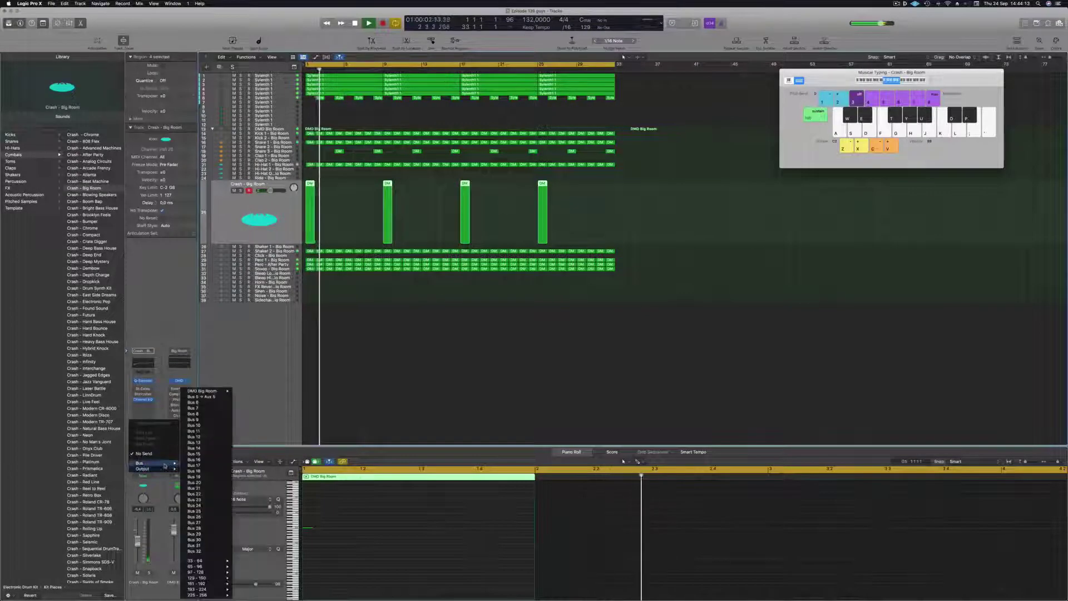
click(215, 401)
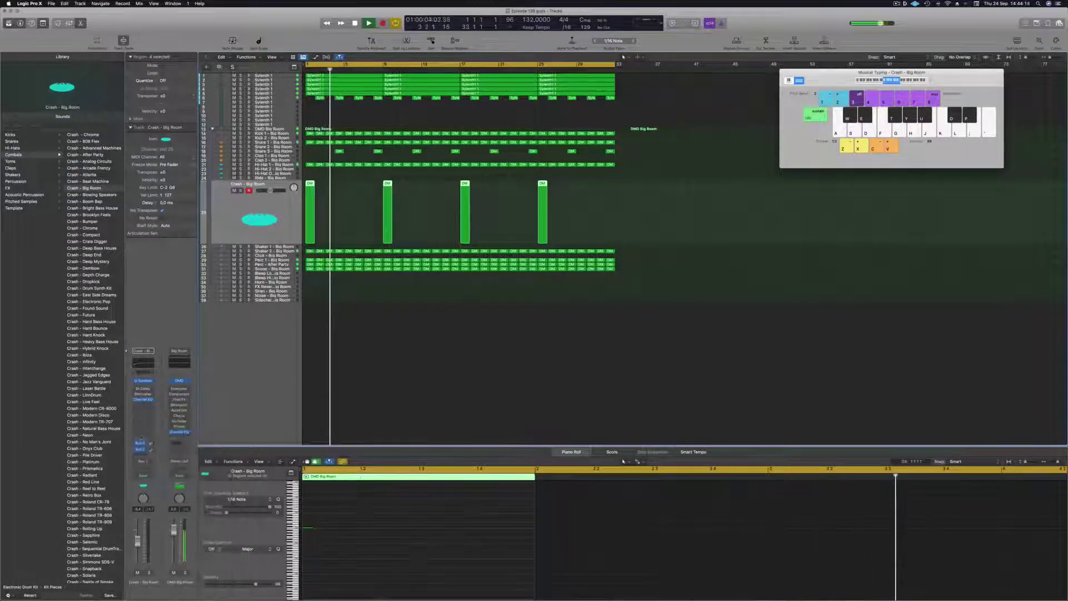
key(Return)
key(space)
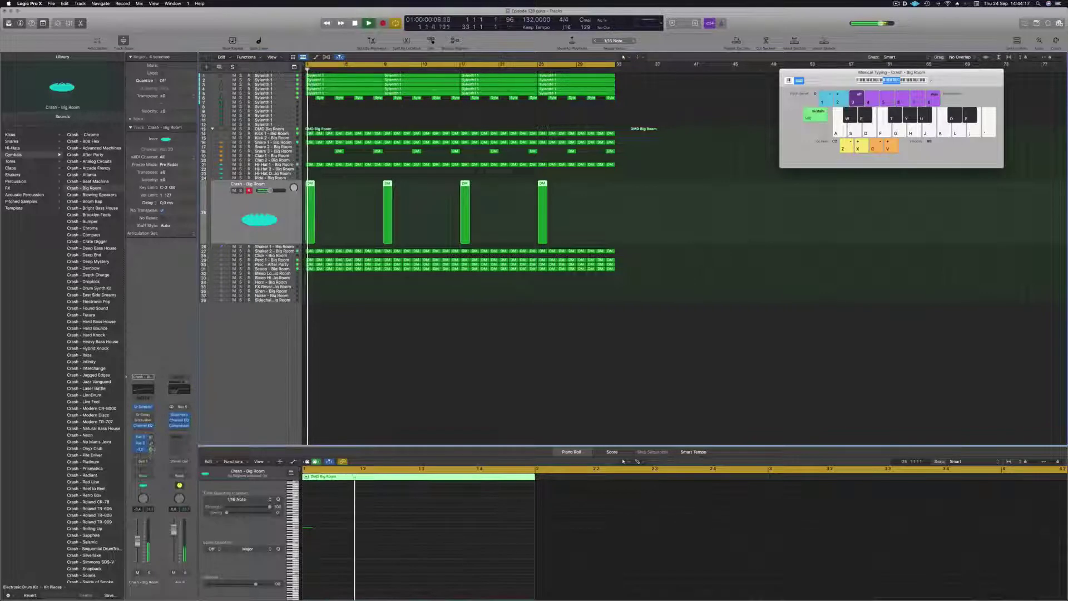
key(Return)
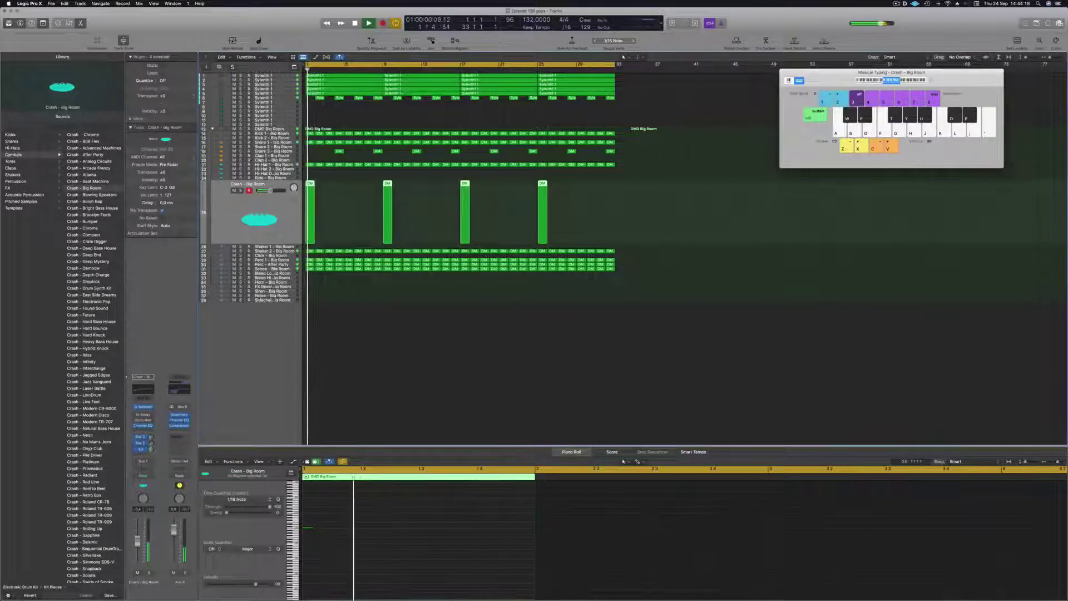
key(Return)
click(422, 342)
scroll(410, 368, down, 2)
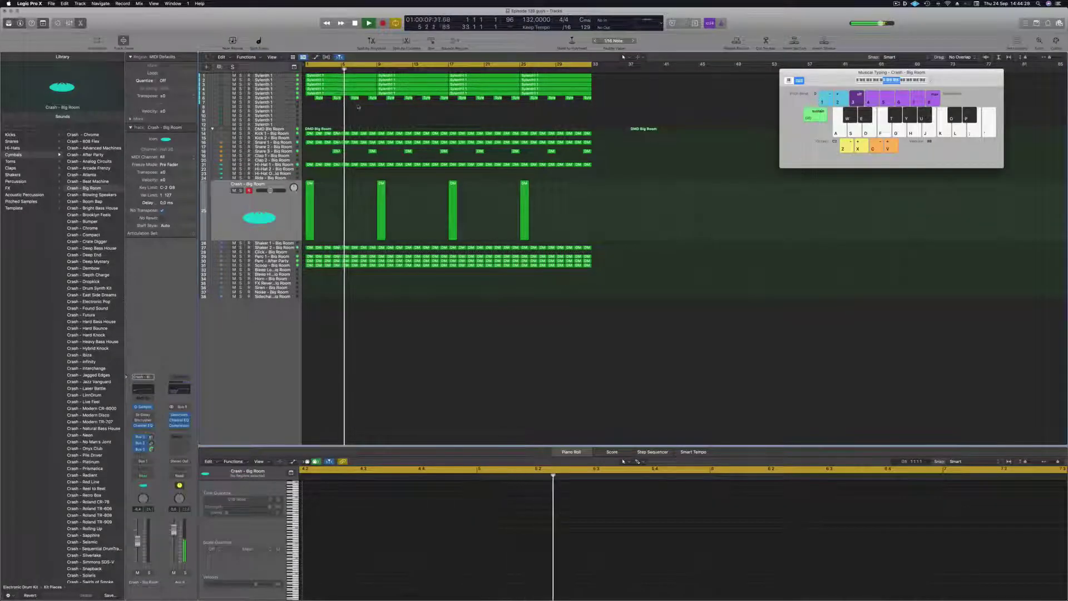
click(273, 151)
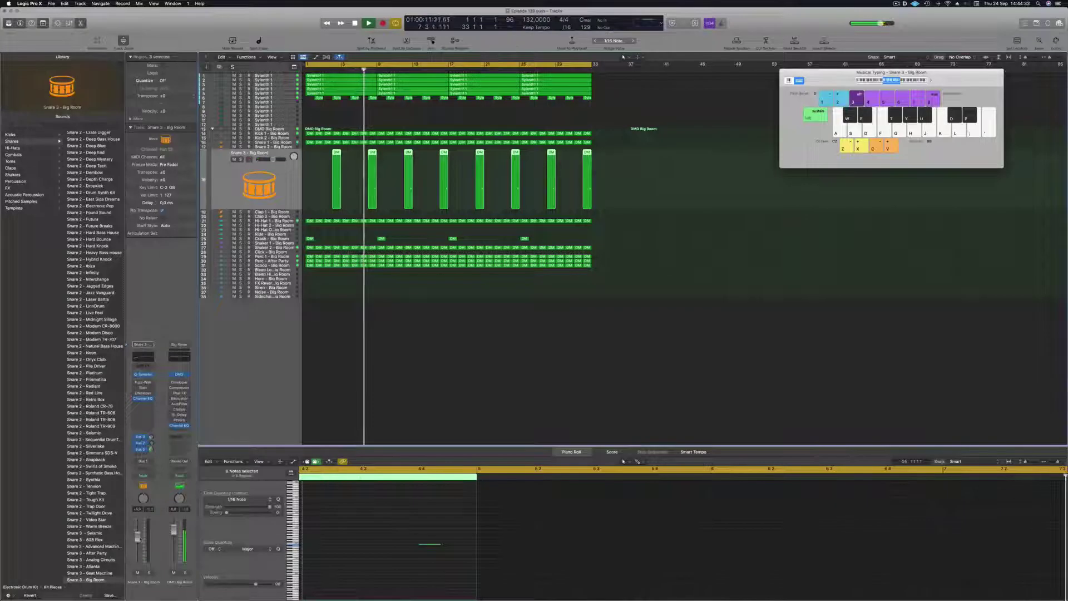
click(332, 350)
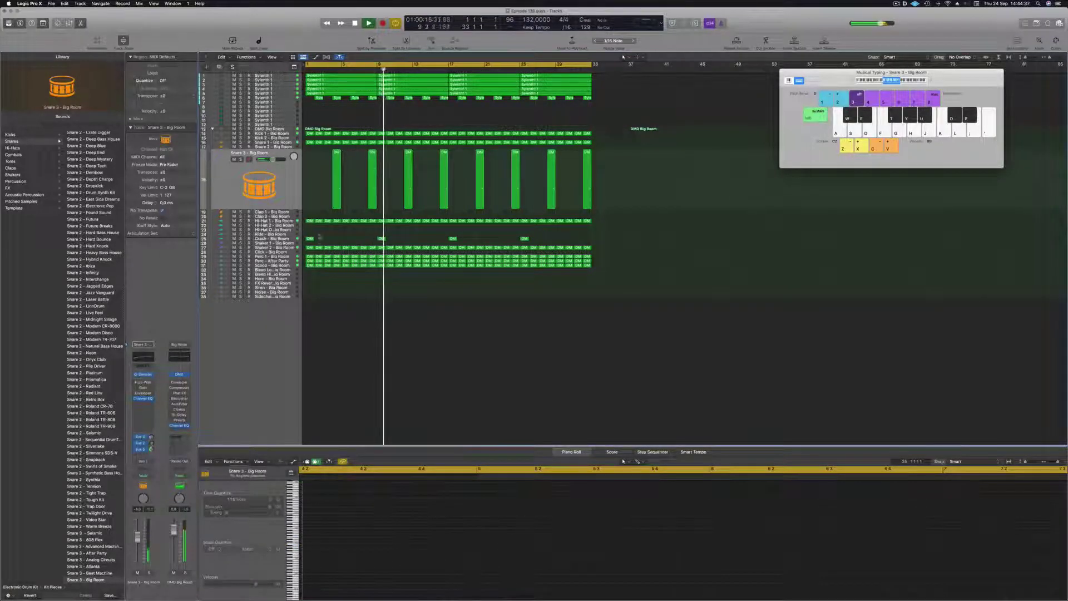
- Copy the first one-bar Hi-Hat 1 region down onto the Hi-Hat Open track and play it from the start
click(274, 221)
scroll(348, 298, up, 3)
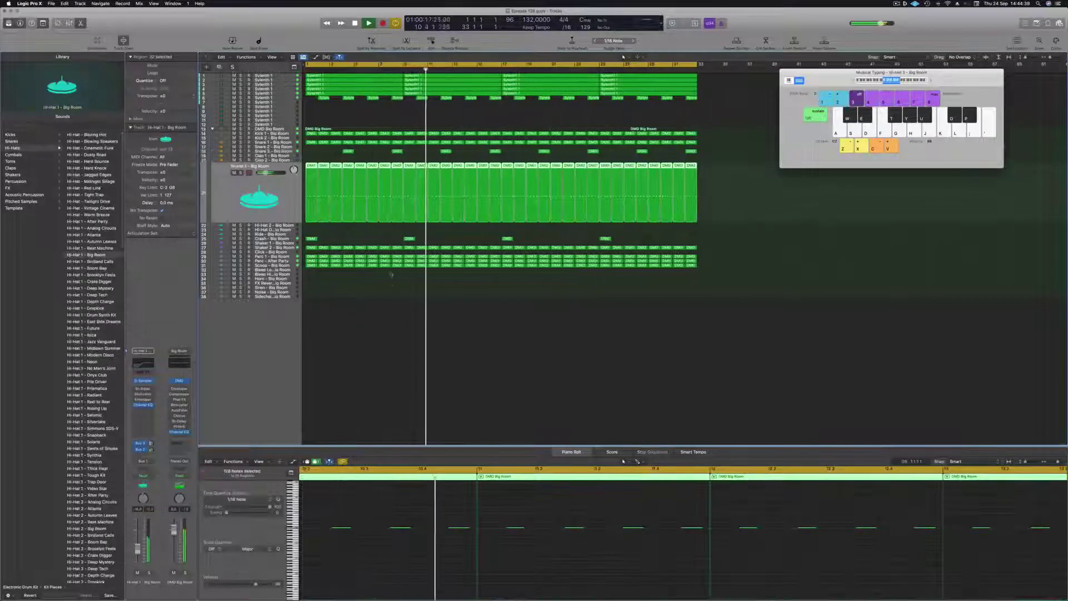
click(409, 233)
drag(310, 195, 310, 234)
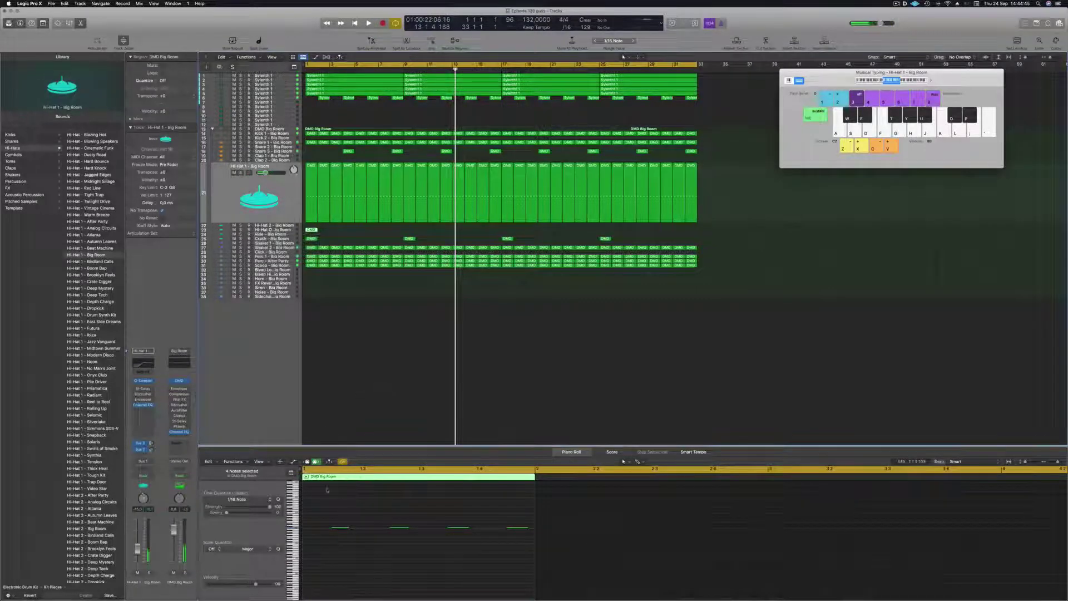
key(space)
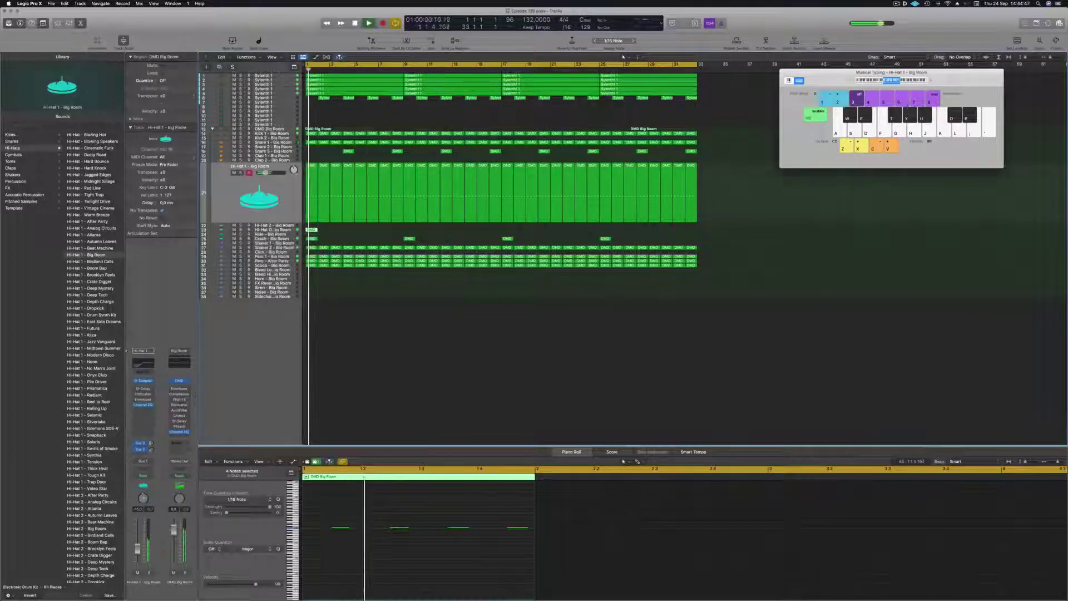
- Duplicate the one-bar Hi-Hat Open region up to bar 33 and audition the pattern in the mix
click(371, 228)
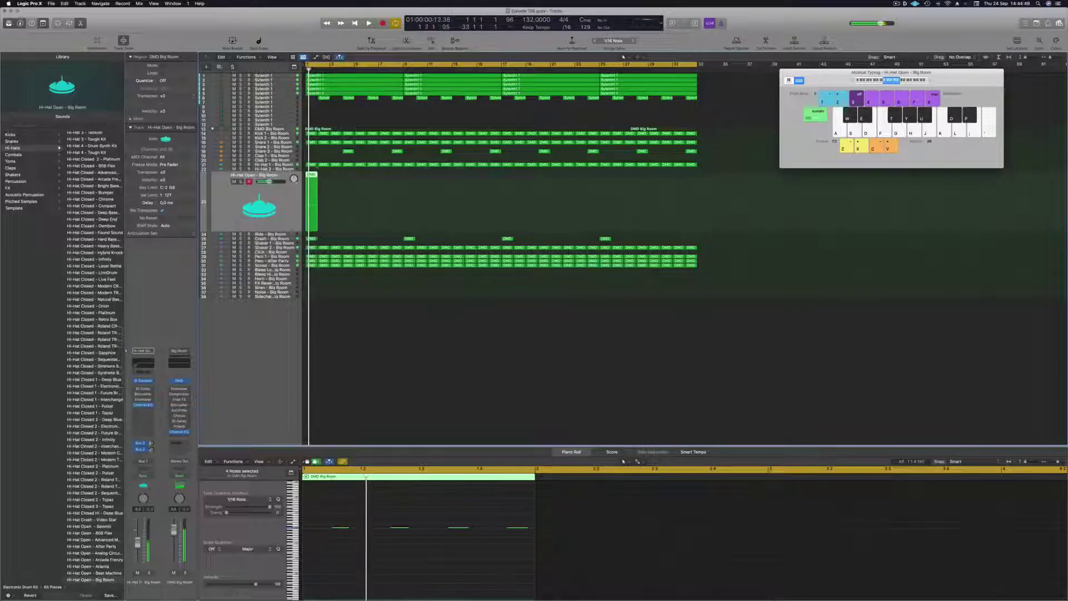
drag(313, 175, 336, 179)
drag(374, 185, 592, 181)
key(space)
click(259, 198)
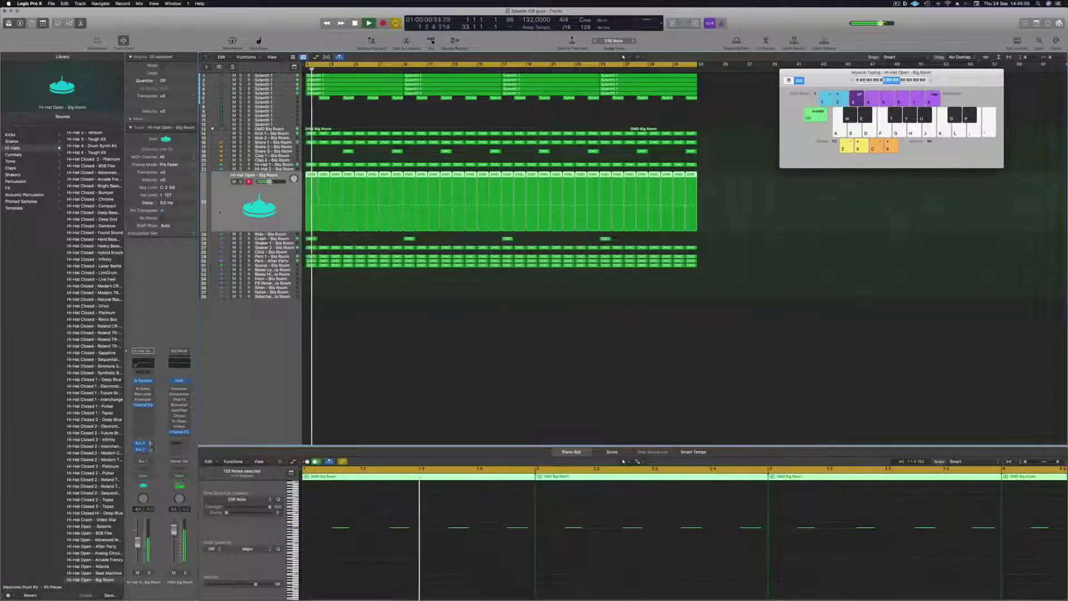
key(Return)
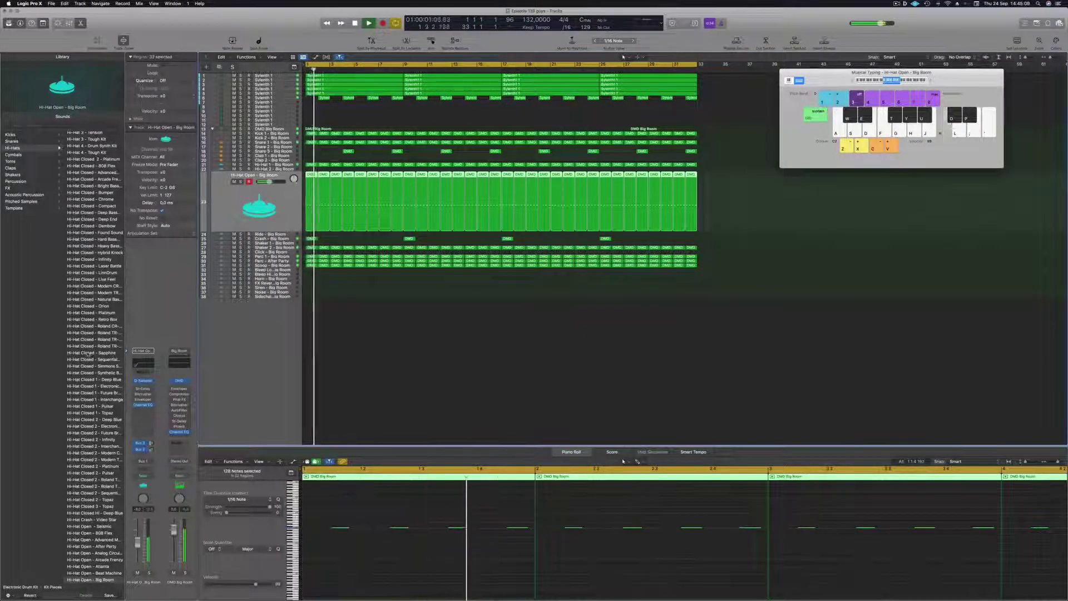
key(Return)
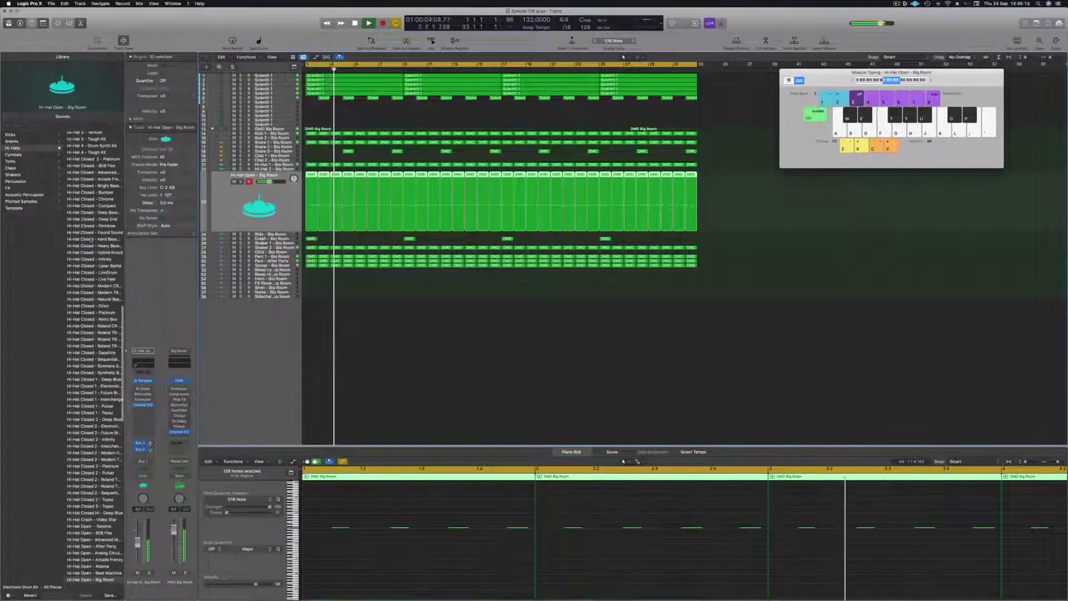
- Load the Hi-Hat Open - Deep Tech sound on the selected open hi-hat track and audition it from the start
scroll(90, 241, up, 6)
scroll(90, 241, down, 7)
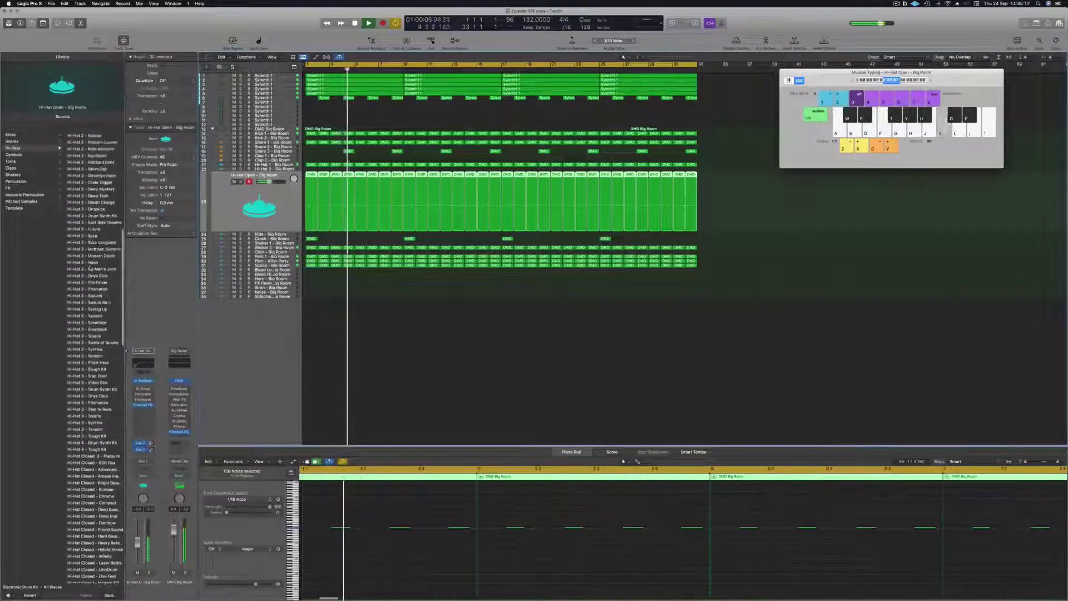
scroll(89, 250, down, 2)
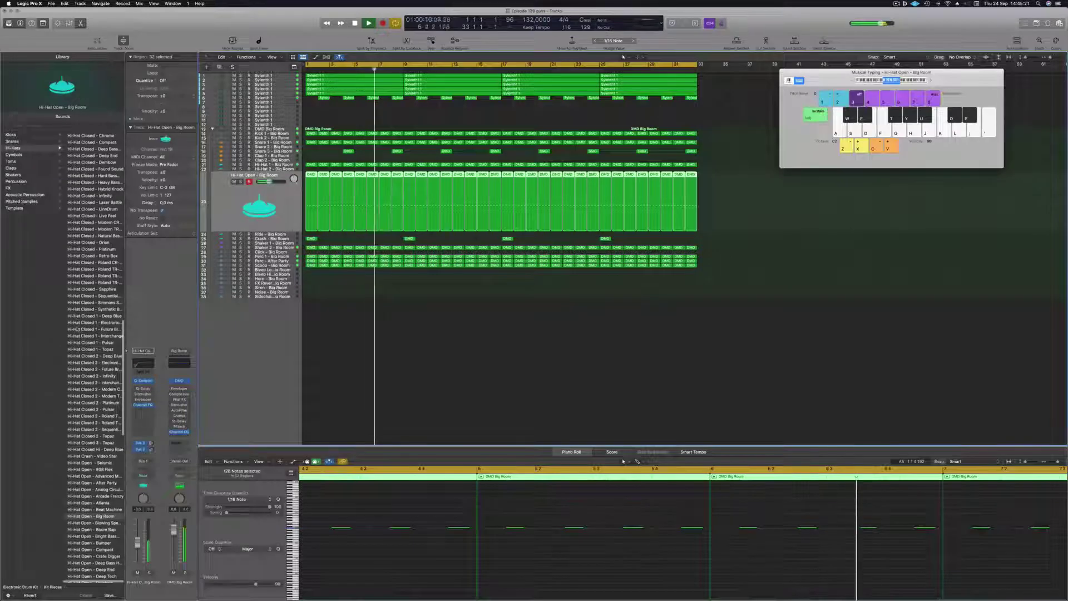
scroll(76, 316, down, 3)
scroll(75, 328, down, 4)
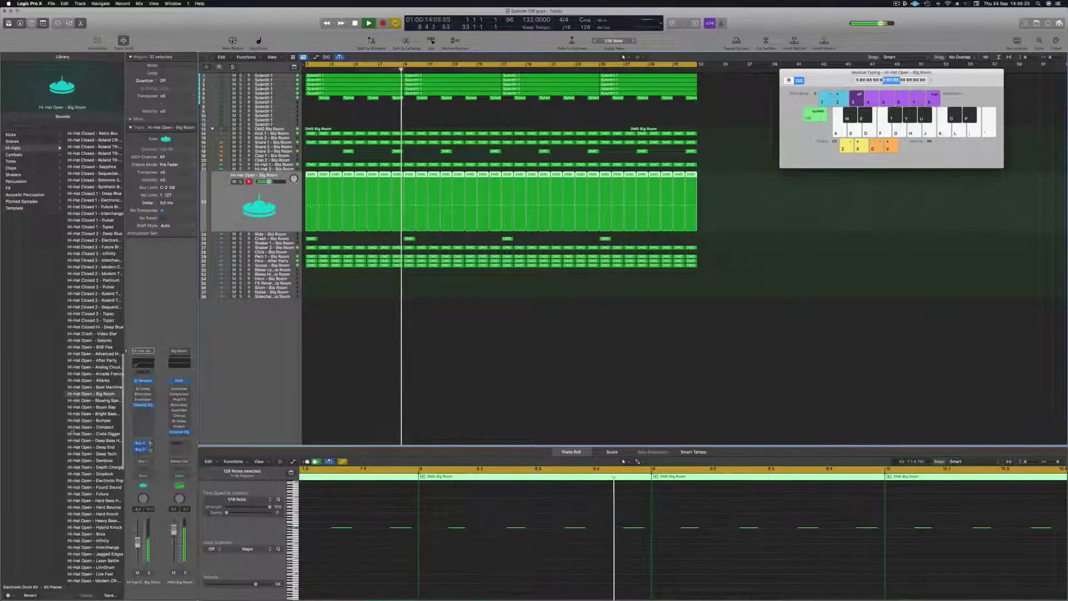
click(86, 453)
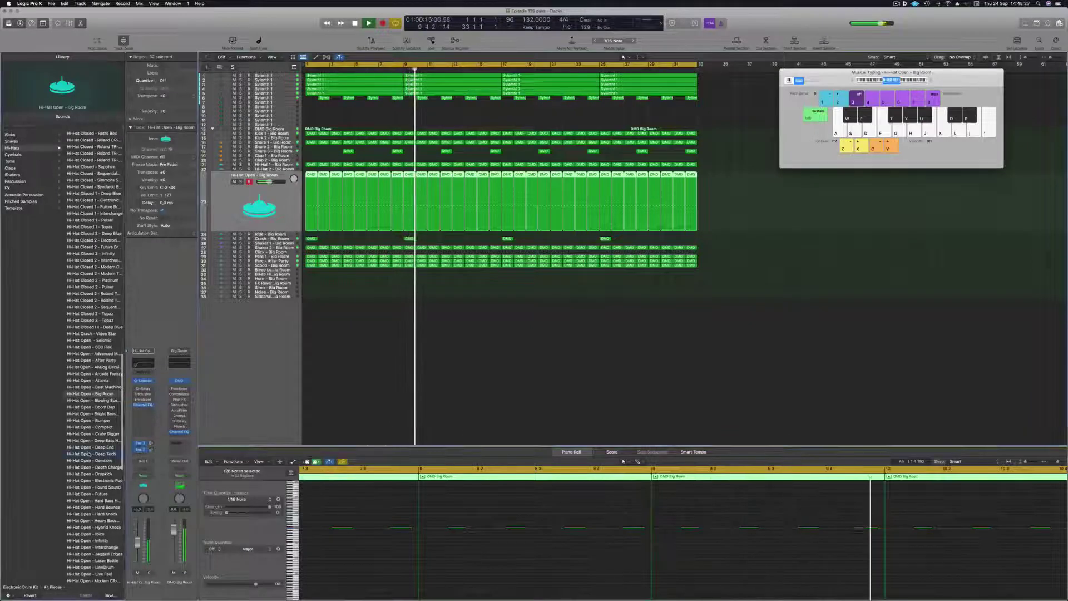
key(Return)
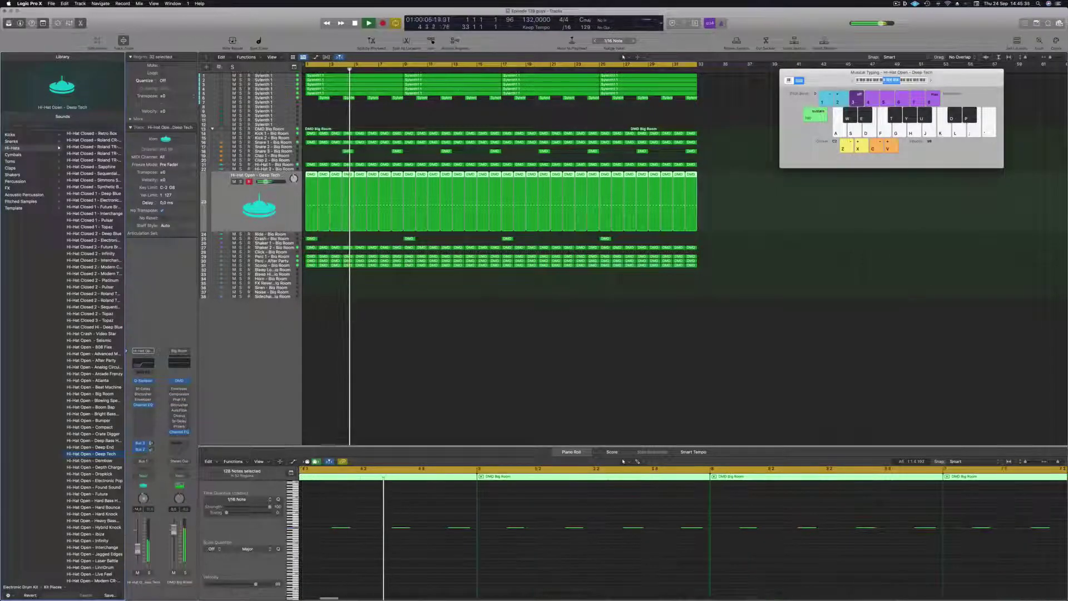
key(Return)
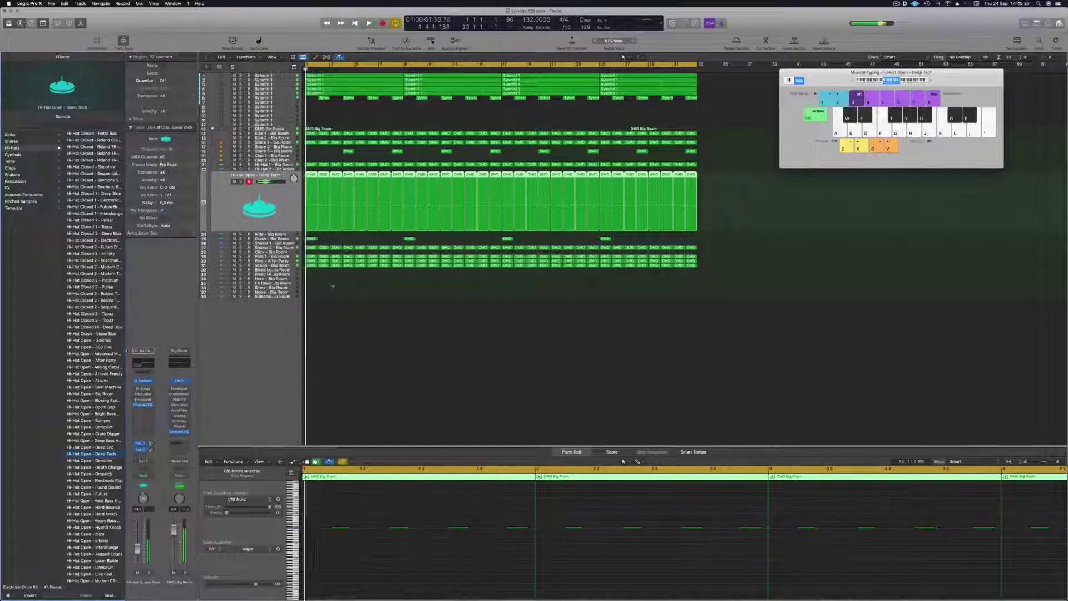
- Select the Perc - After Party track, clear the region selection, enlarge the track rows and replay the mix from the start
click(283, 261)
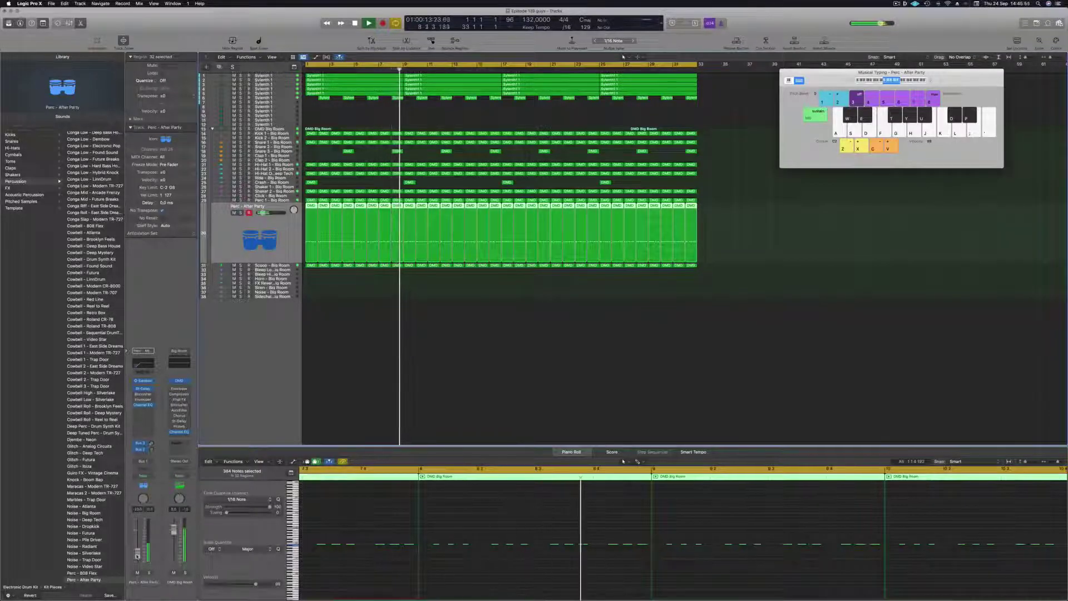
click(334, 370)
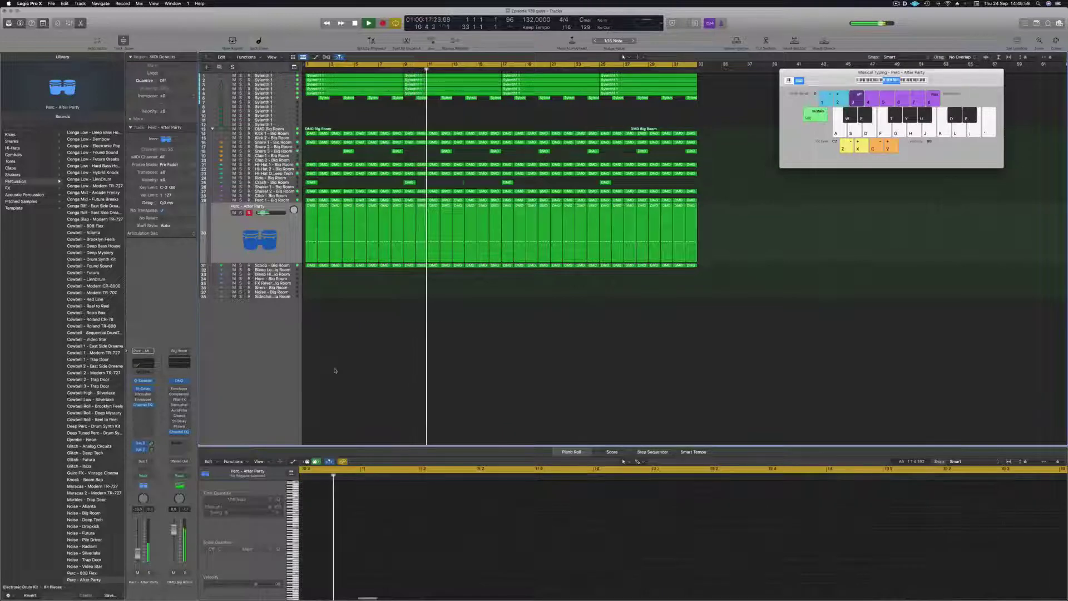
scroll(371, 391, up, 2)
key(super+Down)
key(super+Down)
key(super+Down)
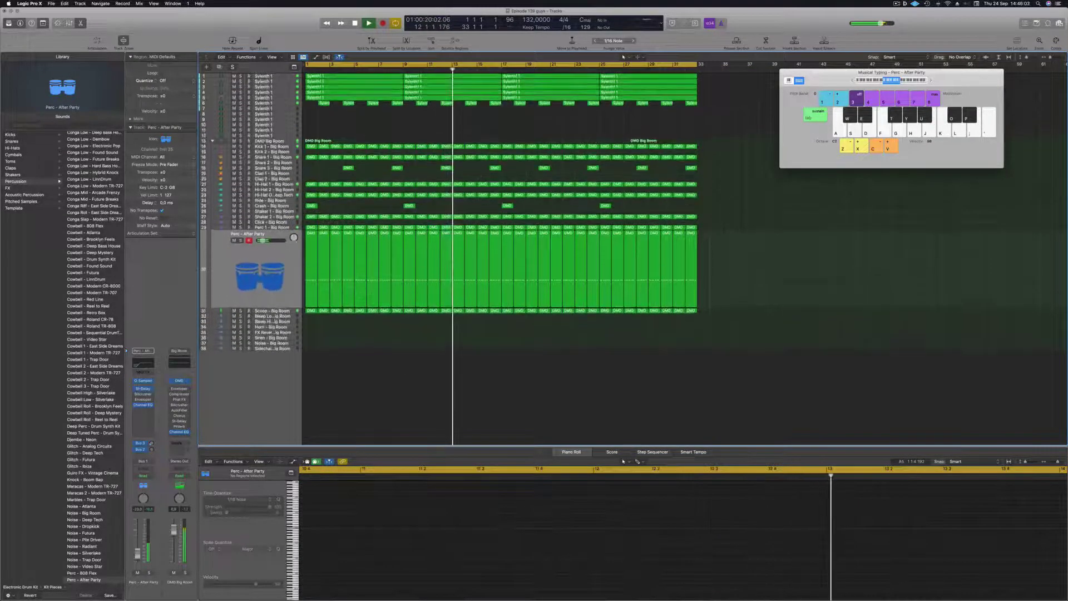
key(Return)
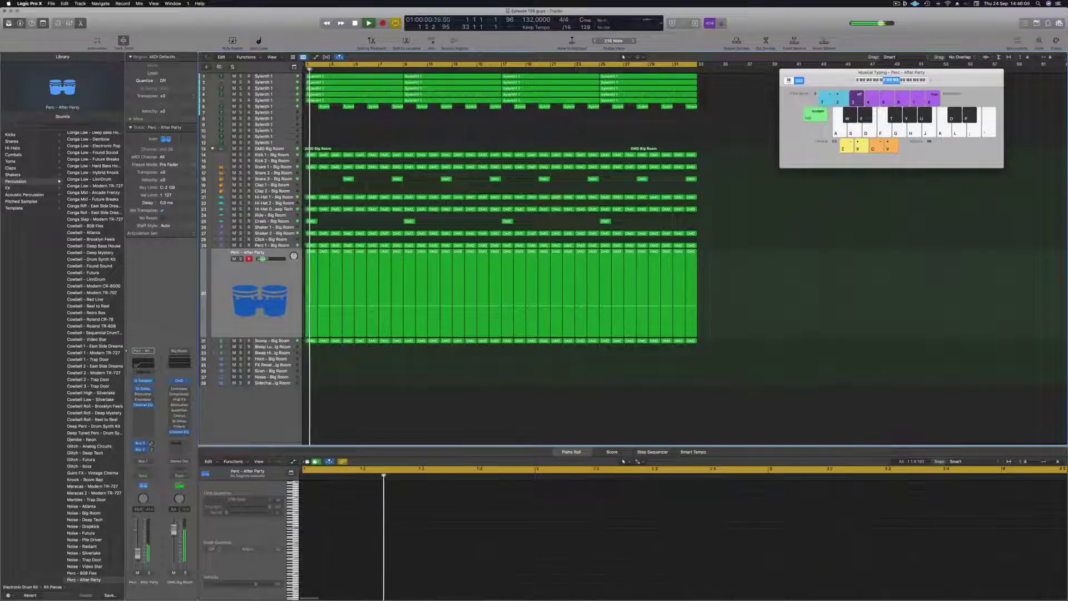
- Add an empty duplicate of the lowest Sylenth 1 track containing regions and record-enable it
click(273, 107)
key(Return)
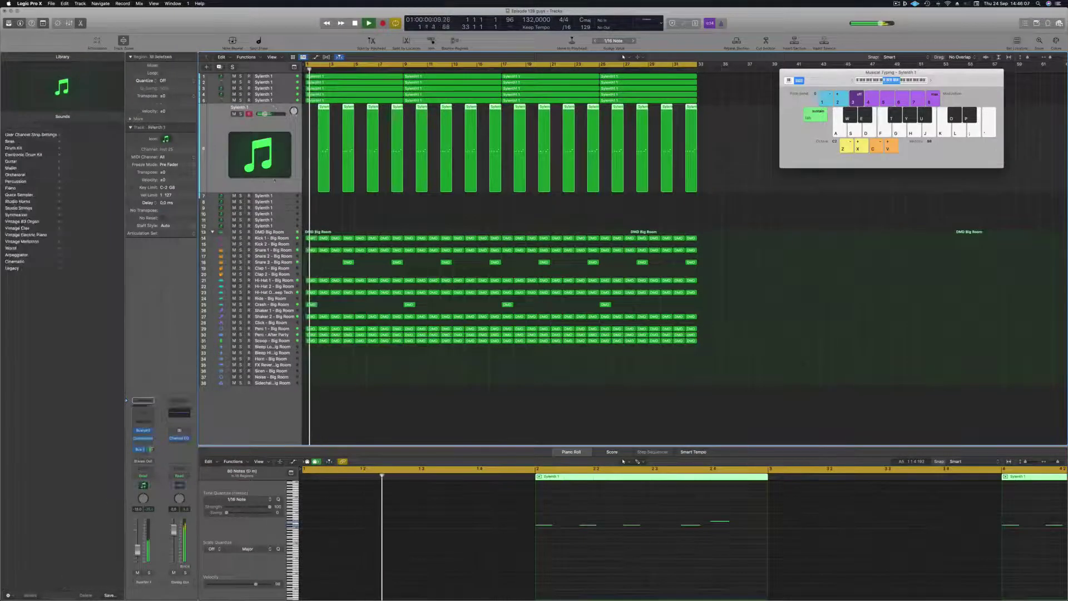
key(Down)
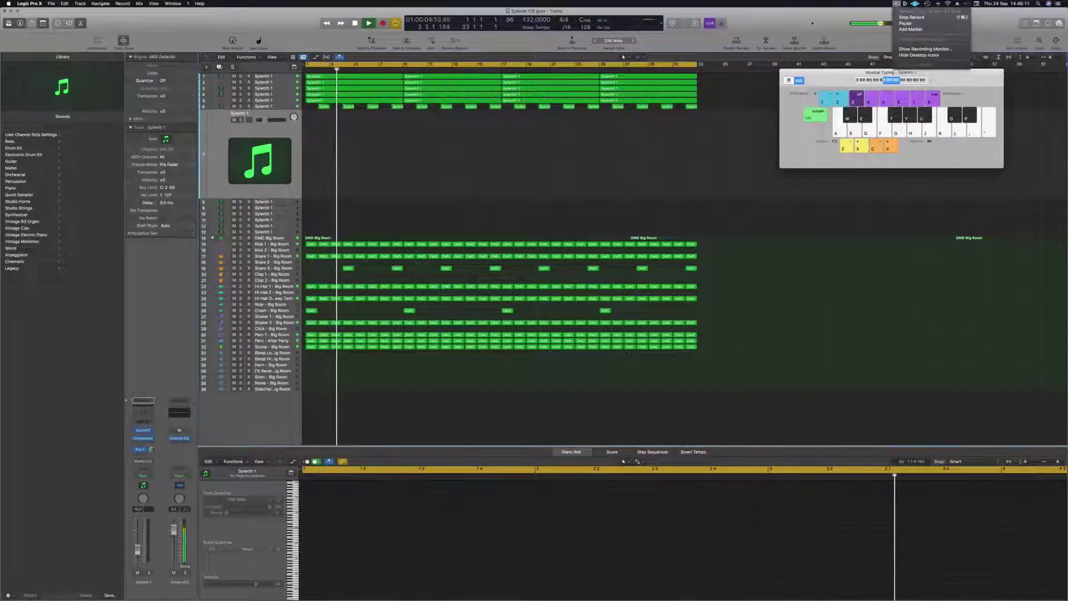
key(r)
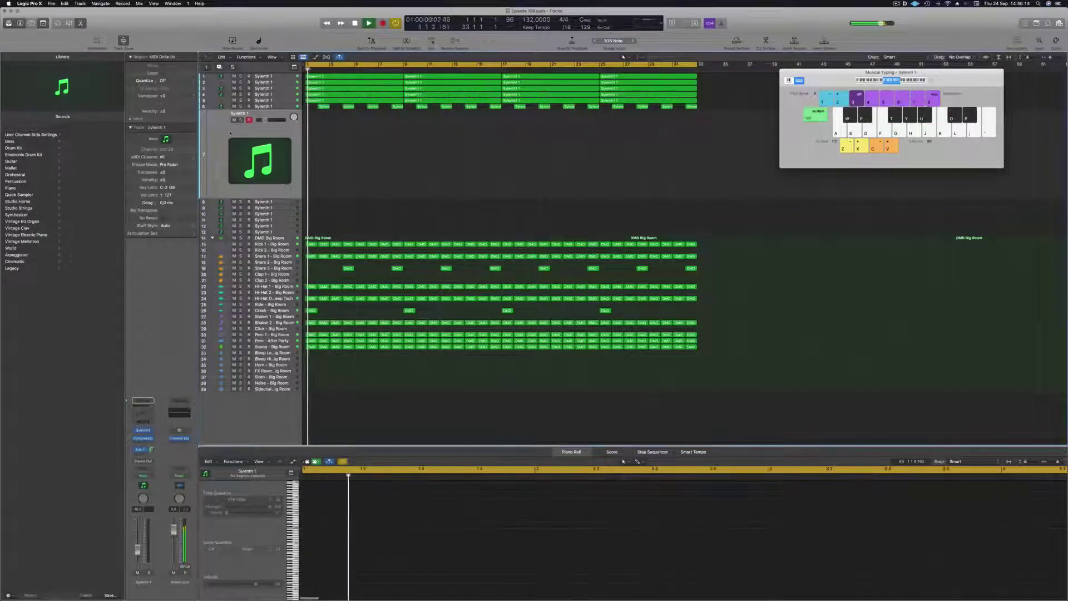
- Load the Sylenth1 Definitive Collection factory bank in the new track's Sylenth1 instrument
click(143, 431)
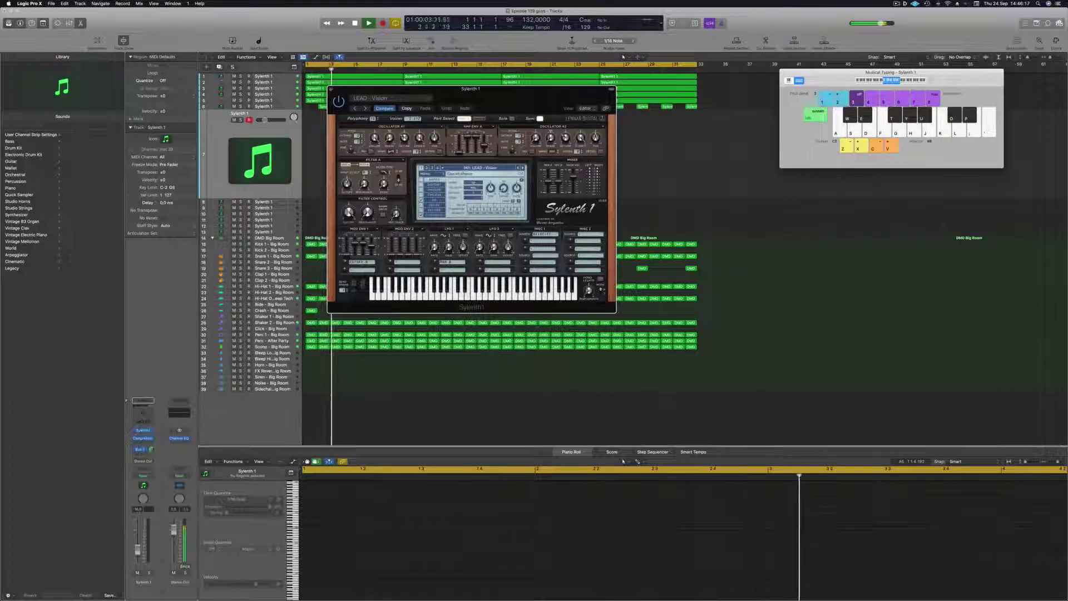
click(467, 168)
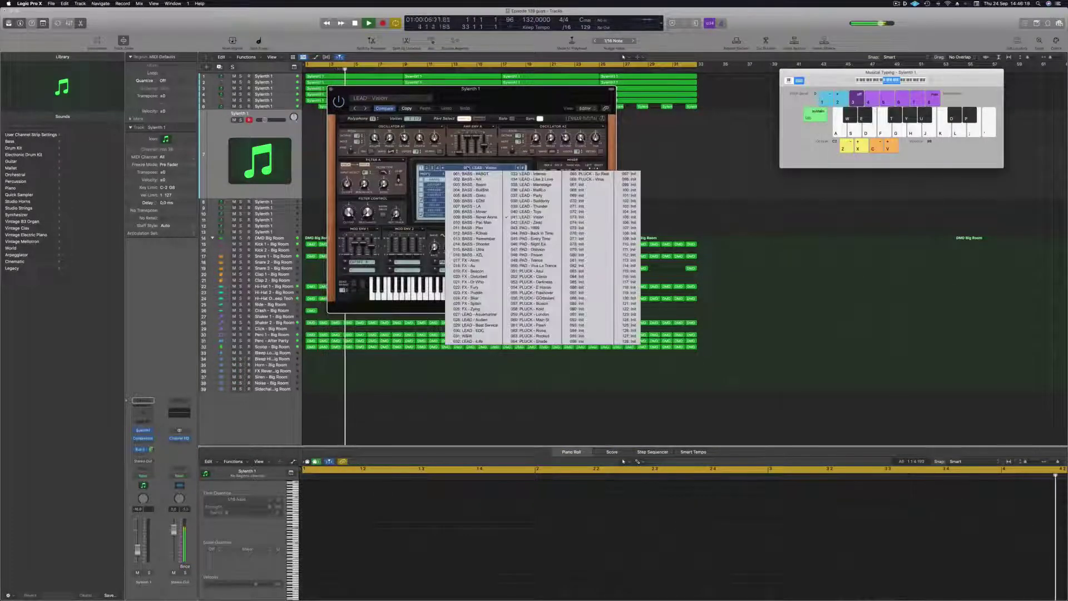
click(431, 174)
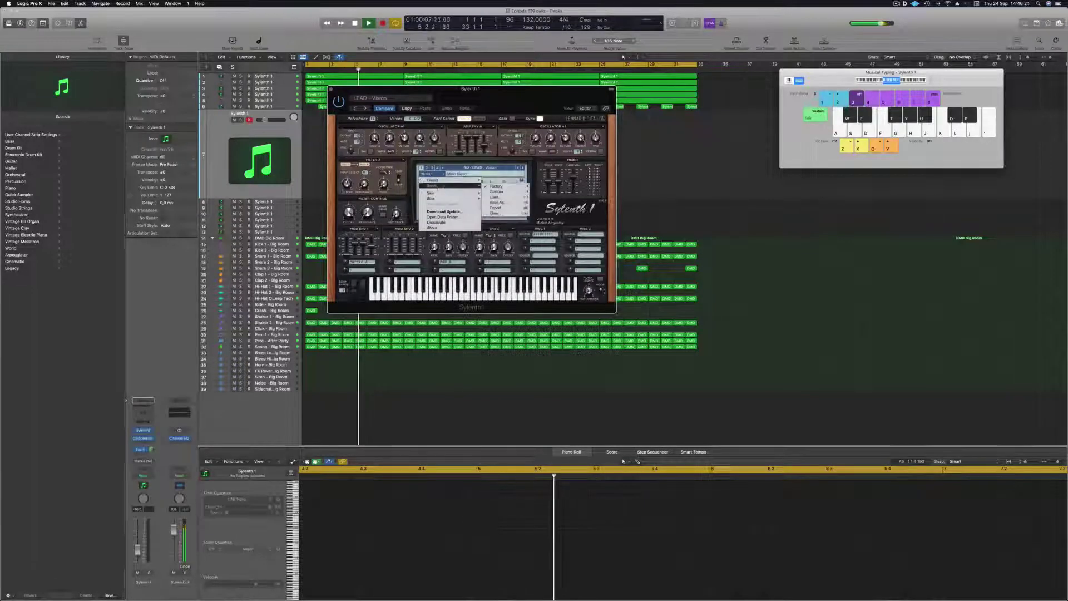
mouse_move(460, 184)
mouse_move(495, 186)
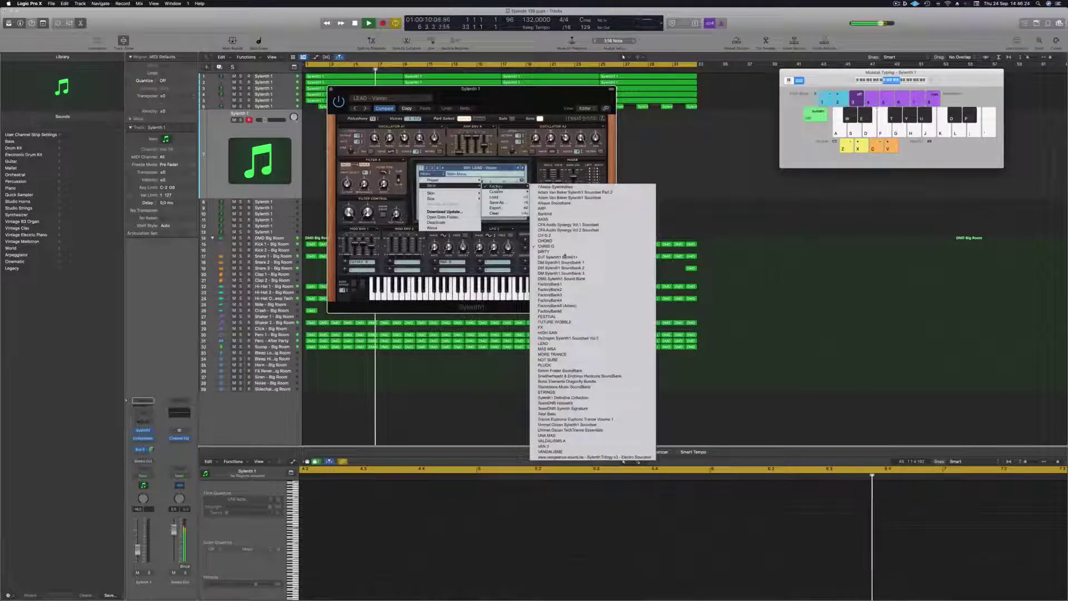
click(569, 396)
drag(462, 89, 609, 104)
- Choose the LEAD - 80's Cop preset and reposition the synth and Musical Typing windows
click(609, 183)
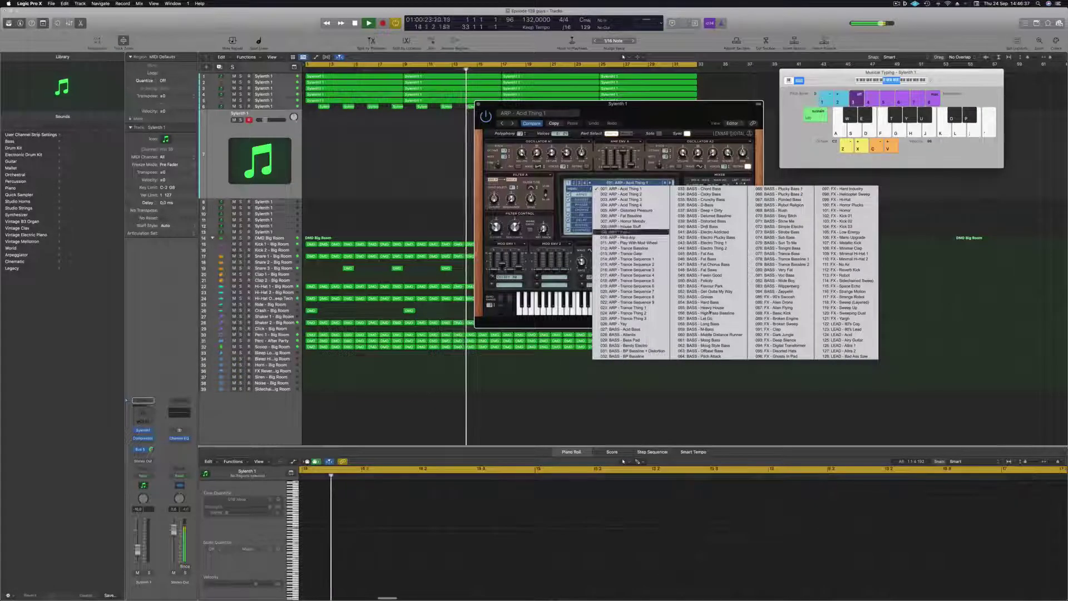
click(841, 327)
drag(584, 104, 612, 127)
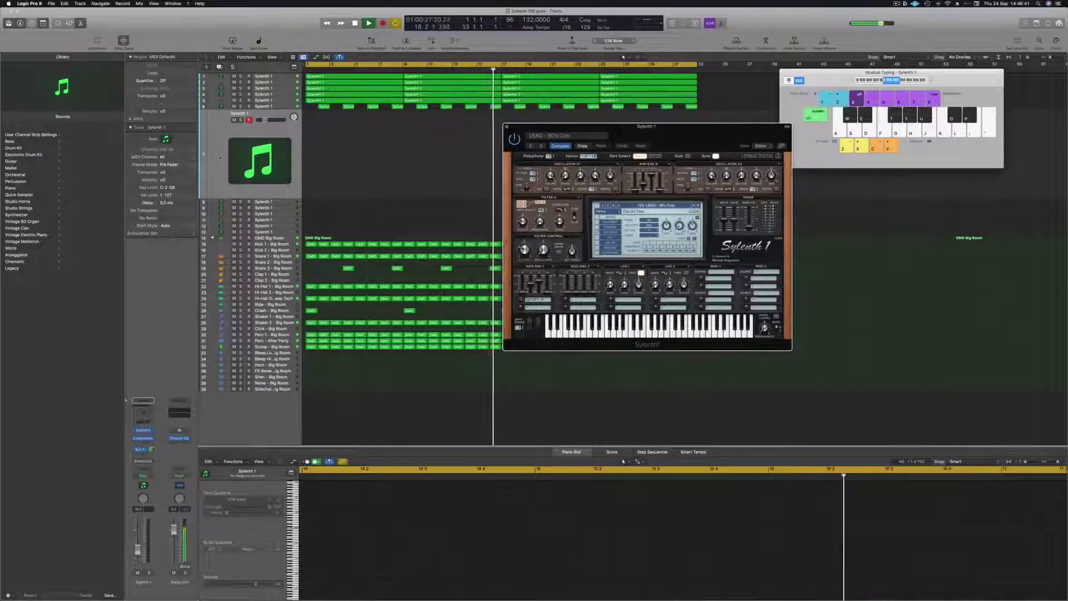
drag(682, 138, 594, 160)
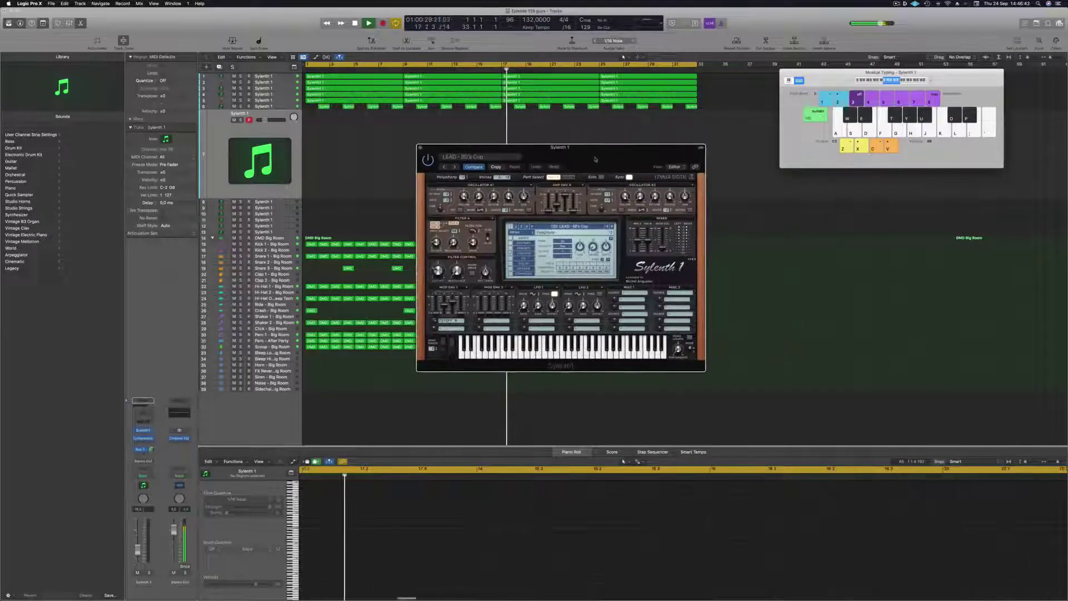
drag(945, 83, 934, 84)
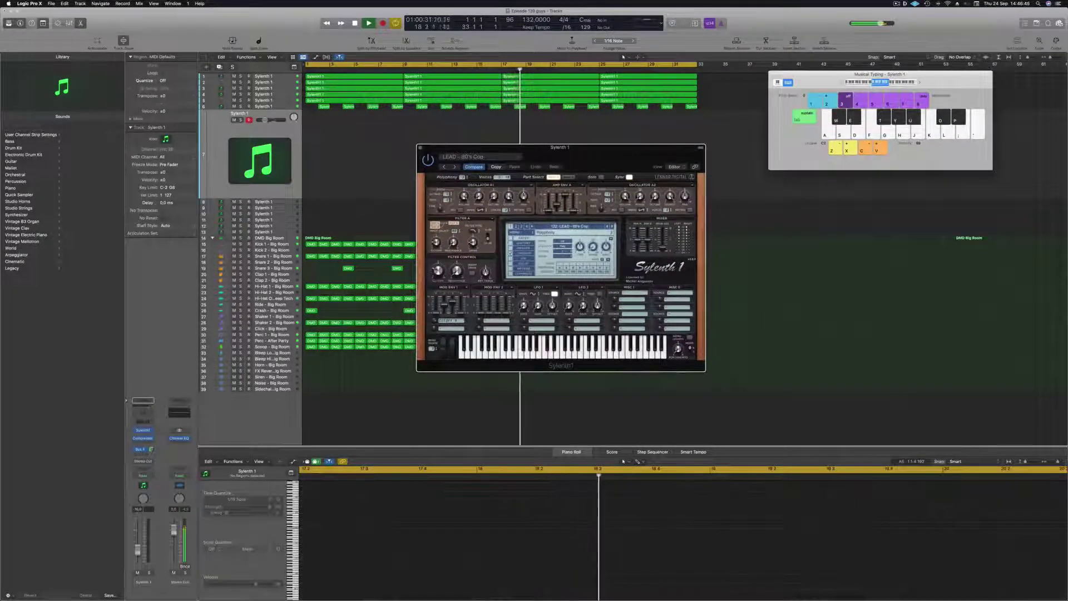
- Raise the new Sylenth 1 track's volume, audition the 80's Cop lead over the mix and show its bus send's aux channel
drag(266, 121, 270, 121)
key(g)
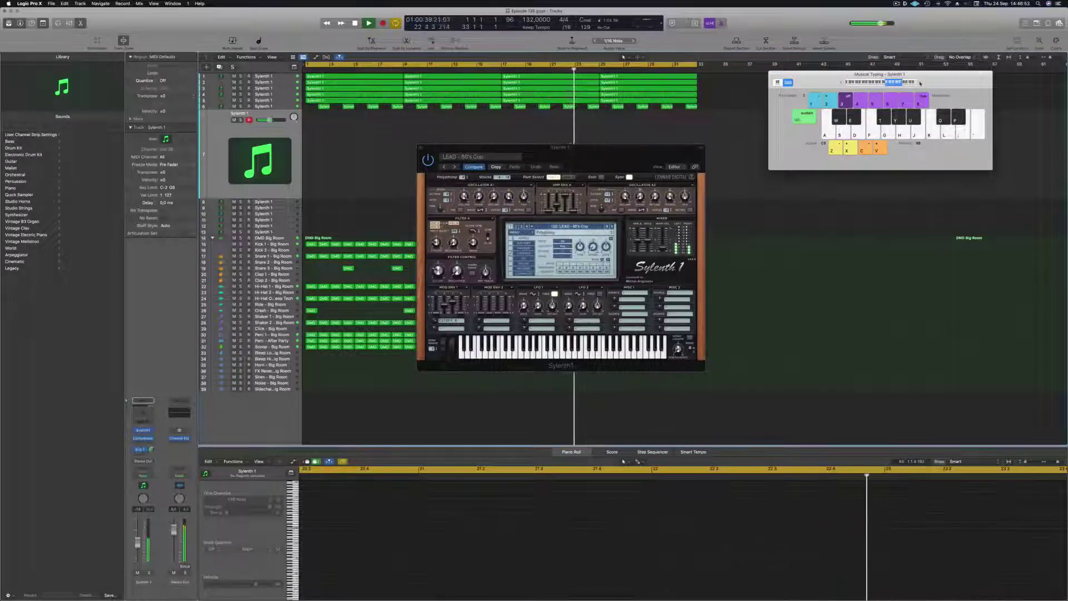
drag(624, 153, 642, 137)
key(h)
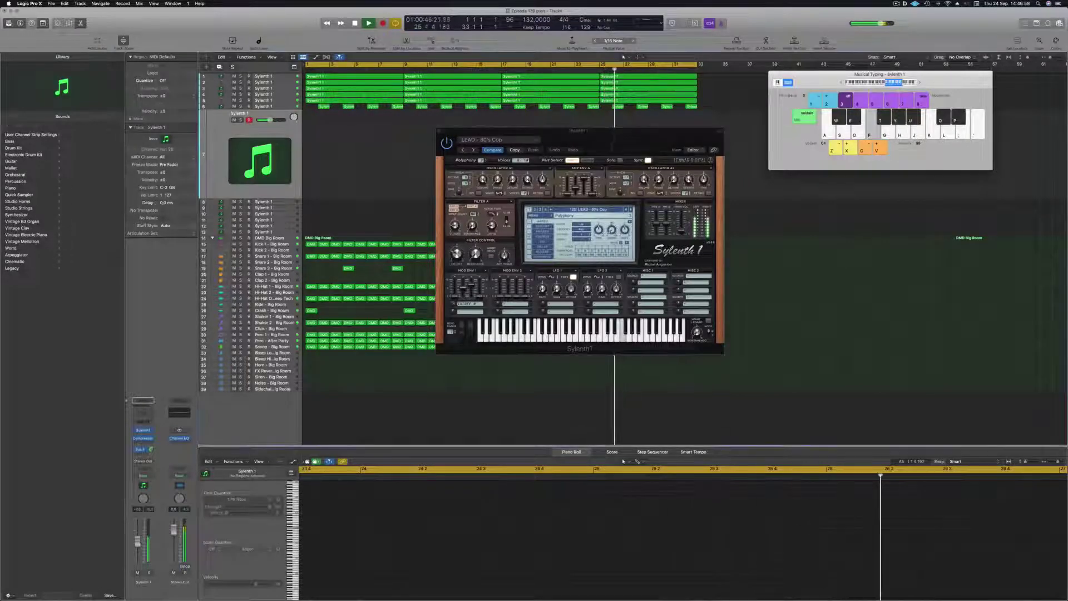
click(143, 449)
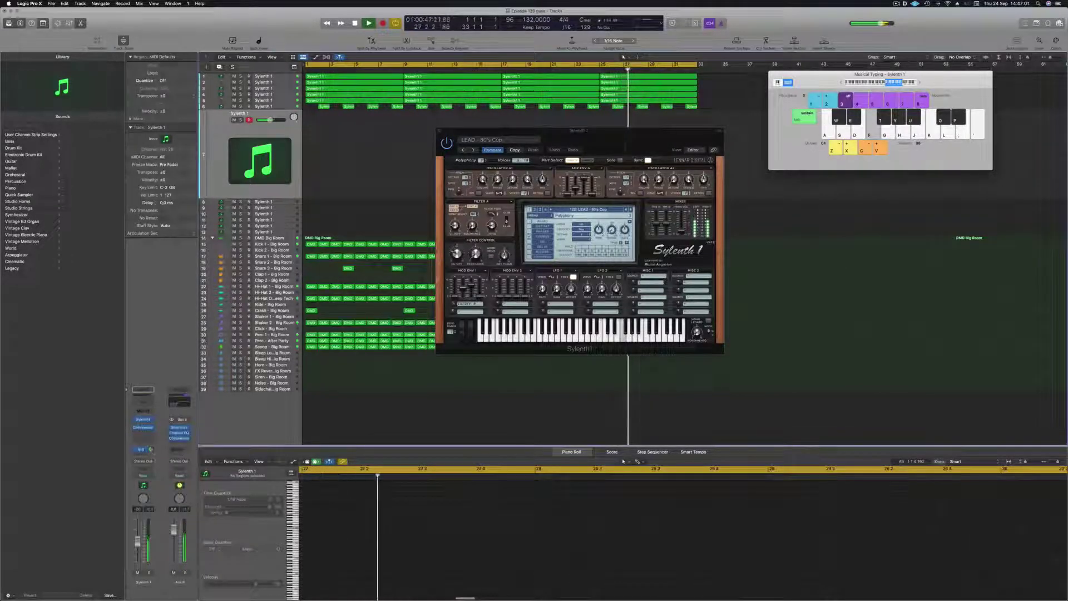
key(g)
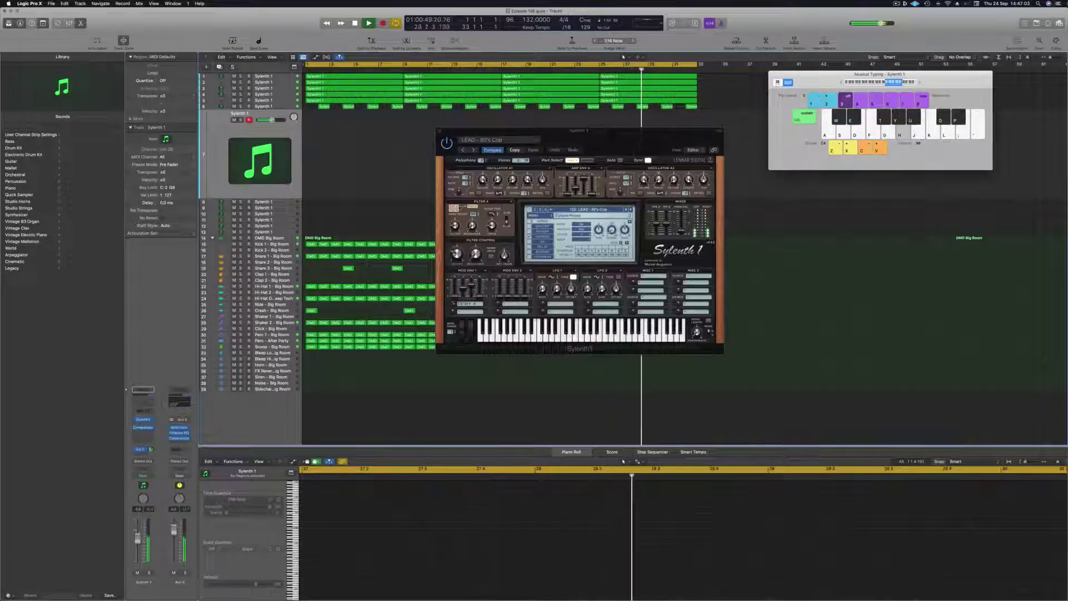
- Step through the presets from LEAD - 80's Lead to LEAD - Altra 1, auditioning each with played notes
click(631, 210)
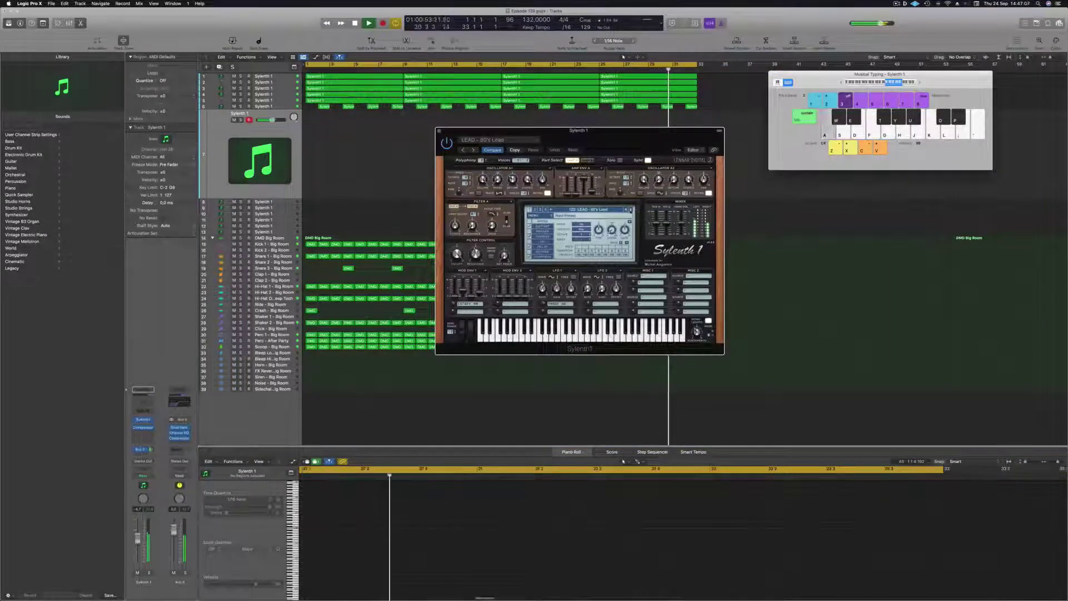
key(f)
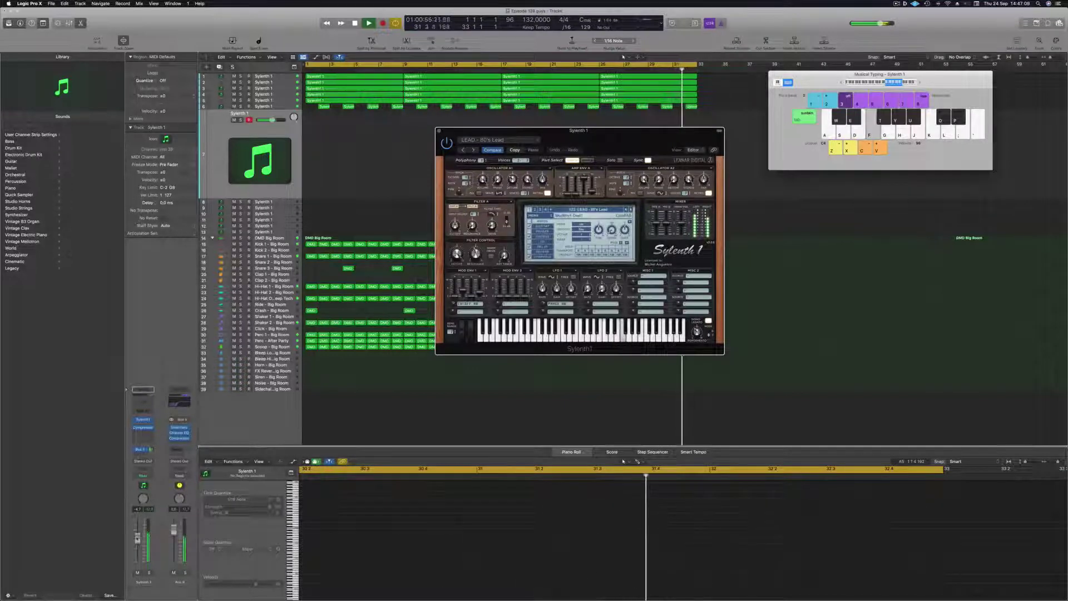
key(d)
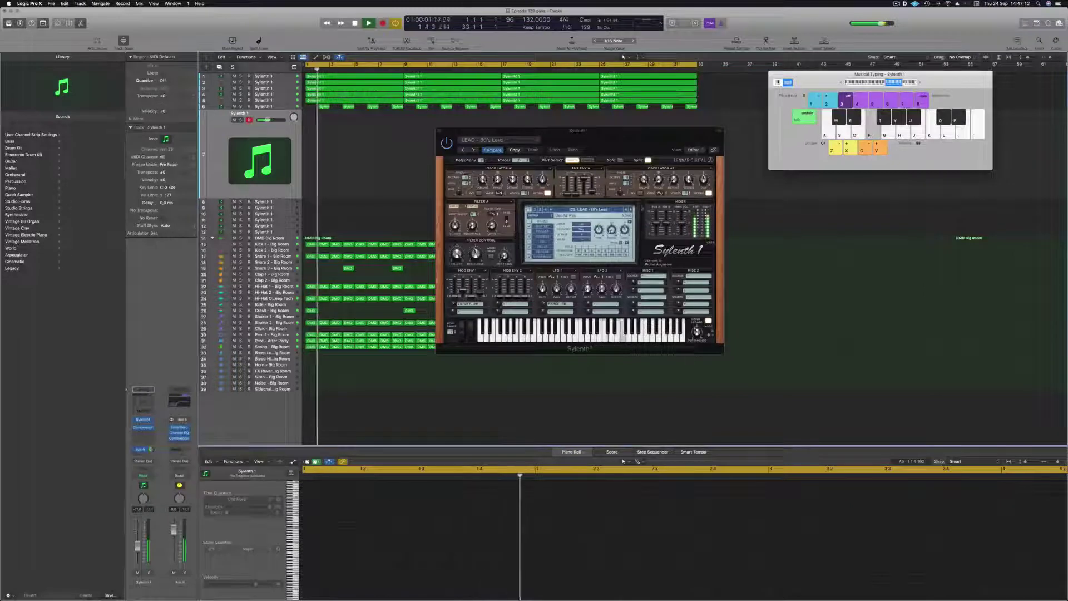
click(630, 210)
key(d)
click(631, 210)
key(f)
key(d)
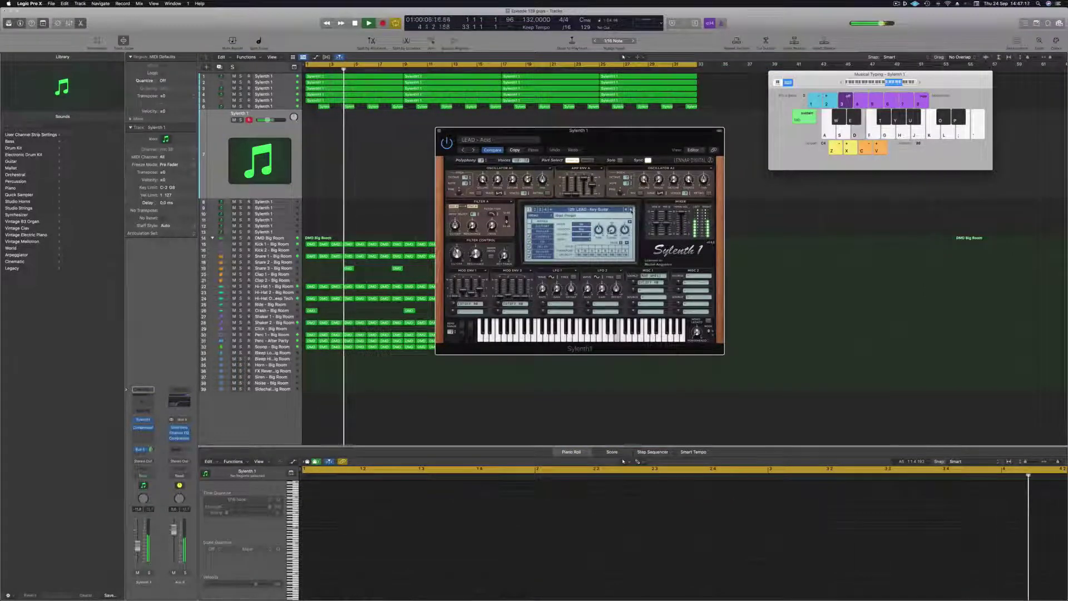
click(631, 210)
key(a)
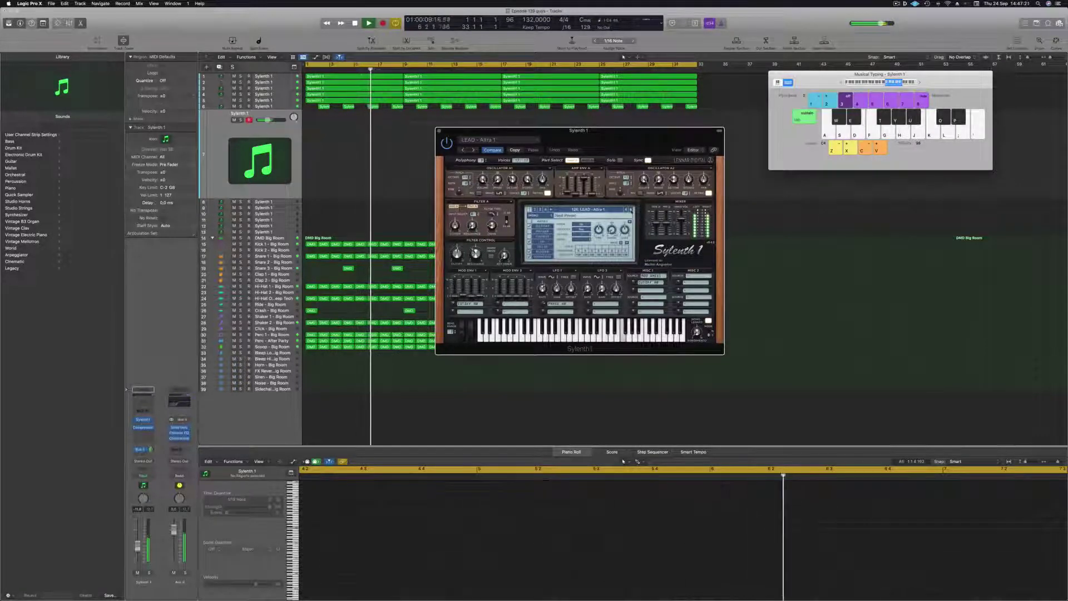
- Lower the Musical Typing octave and try out a short melody with the Altra 1 lead over the mix
click(842, 83)
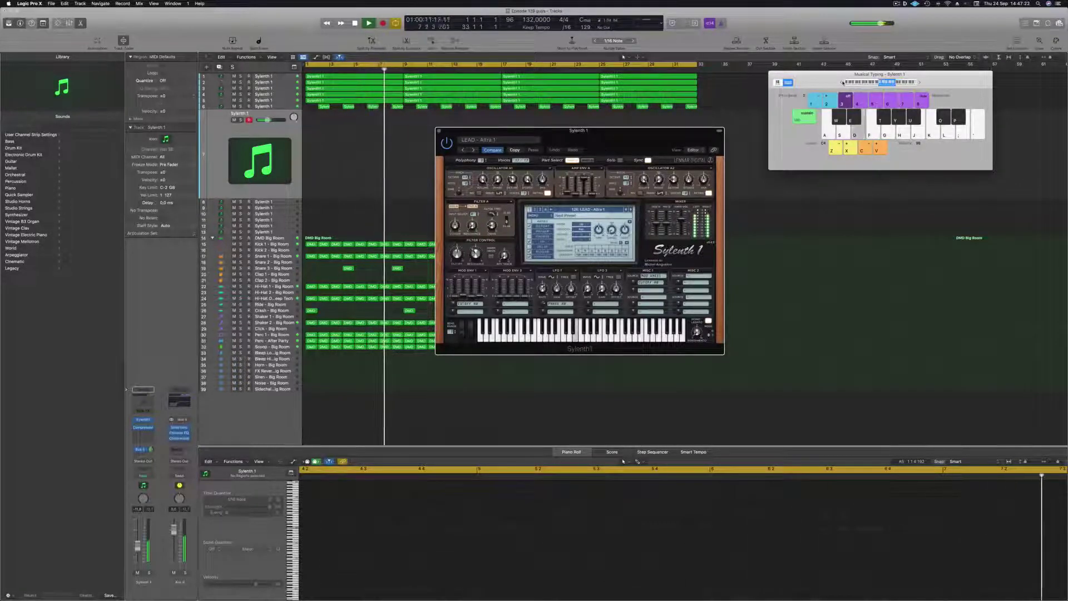
drag(651, 131, 627, 136)
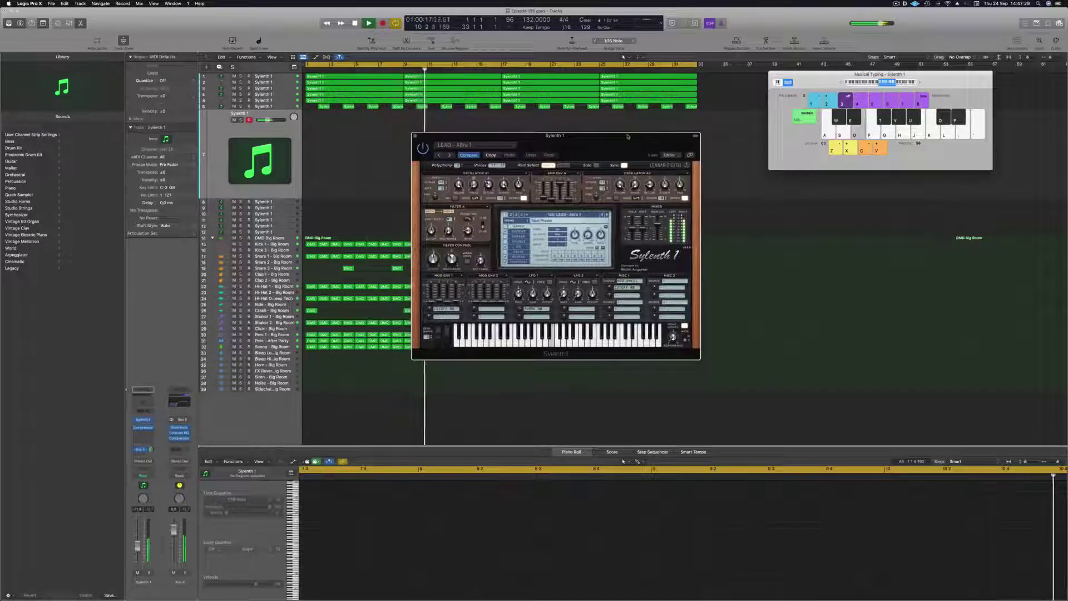
key(f)
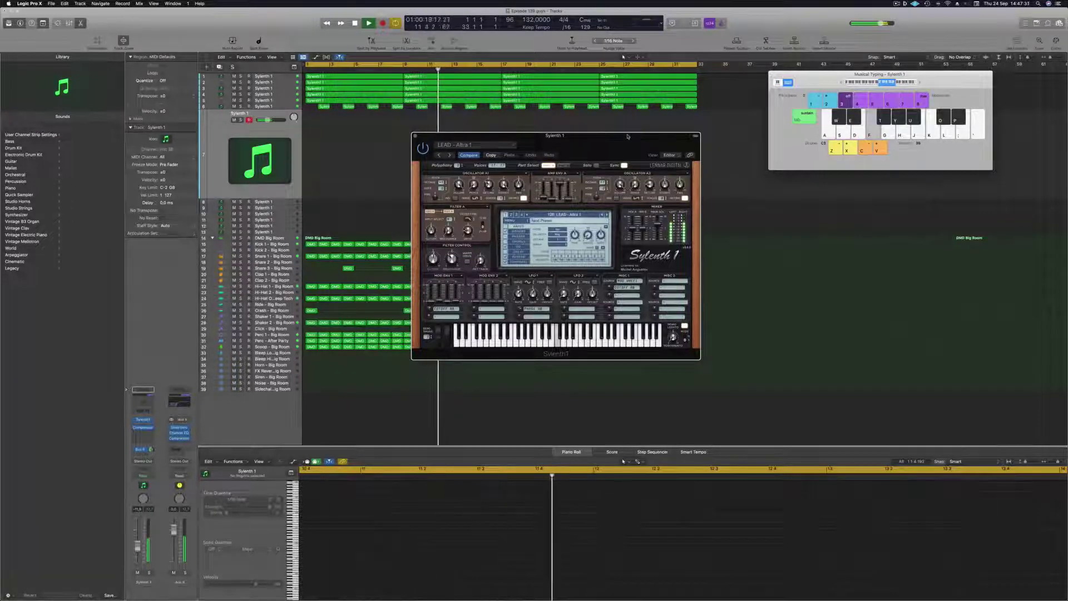
key(f)
key(d)
key(f)
key(a)
key(d)
key(f)
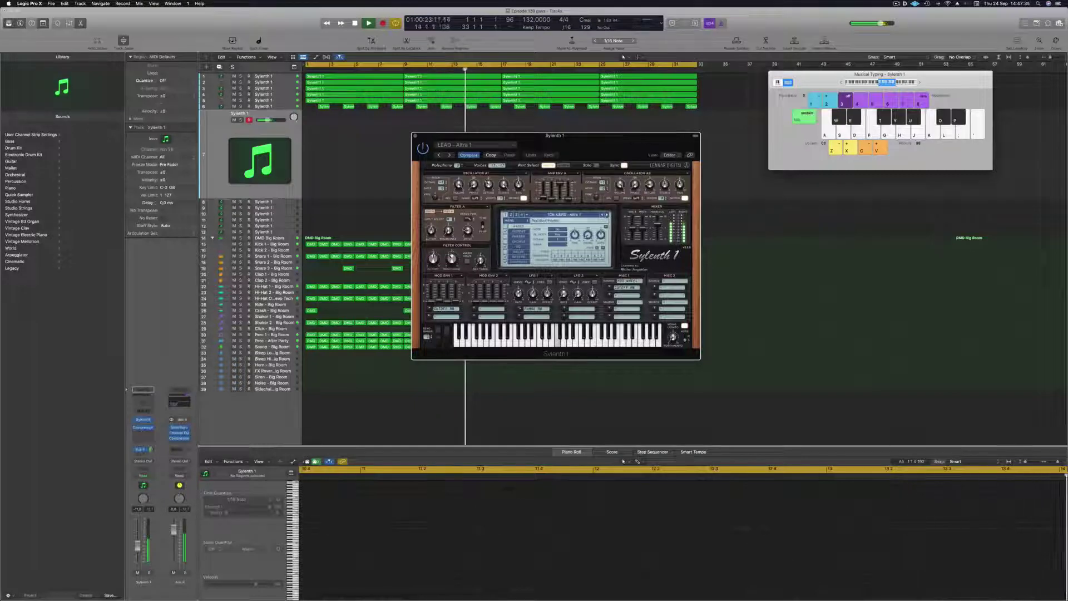
- Advance through LEAD - Altra 2 to the LEAD - Bad Ass Saw preset, auditioning each with a few notes
click(607, 214)
key(a)
key(d)
click(607, 215)
key(a)
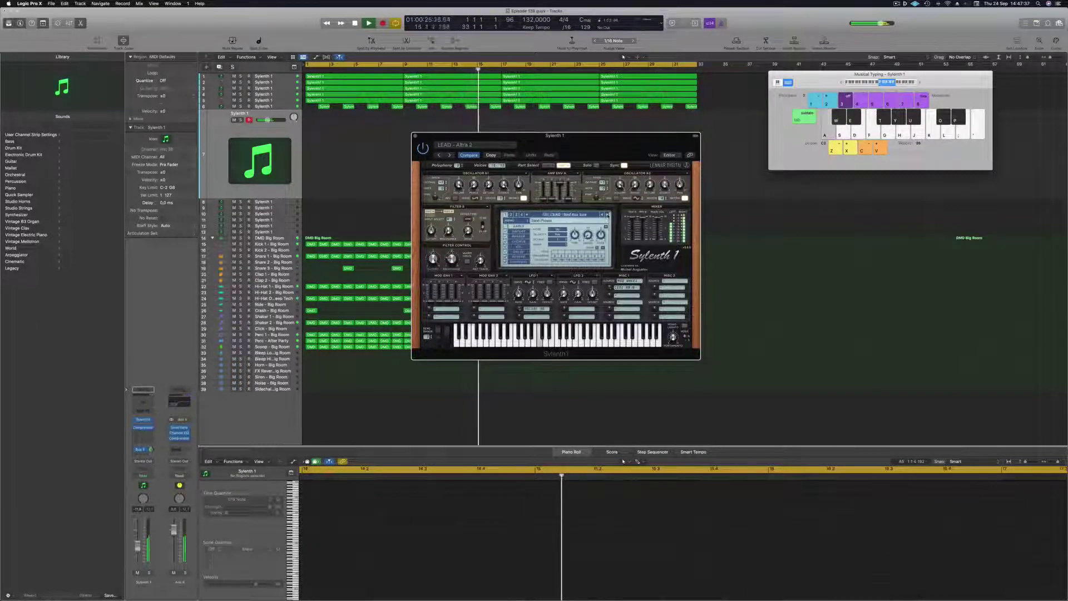
- Step forward through the Sylenth1 presets from LEAD - Bad Ass Saw to LEAD - Brass, auditioning each with a few notes
key(a)
click(608, 215)
key(a)
click(608, 215)
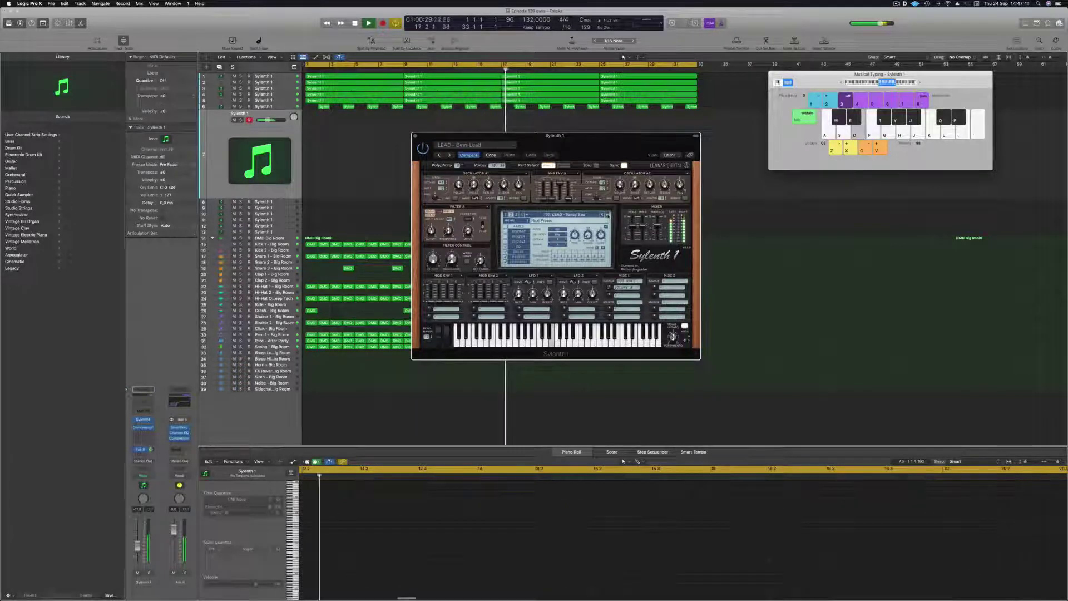
key(d)
key(a)
key(f)
click(608, 215)
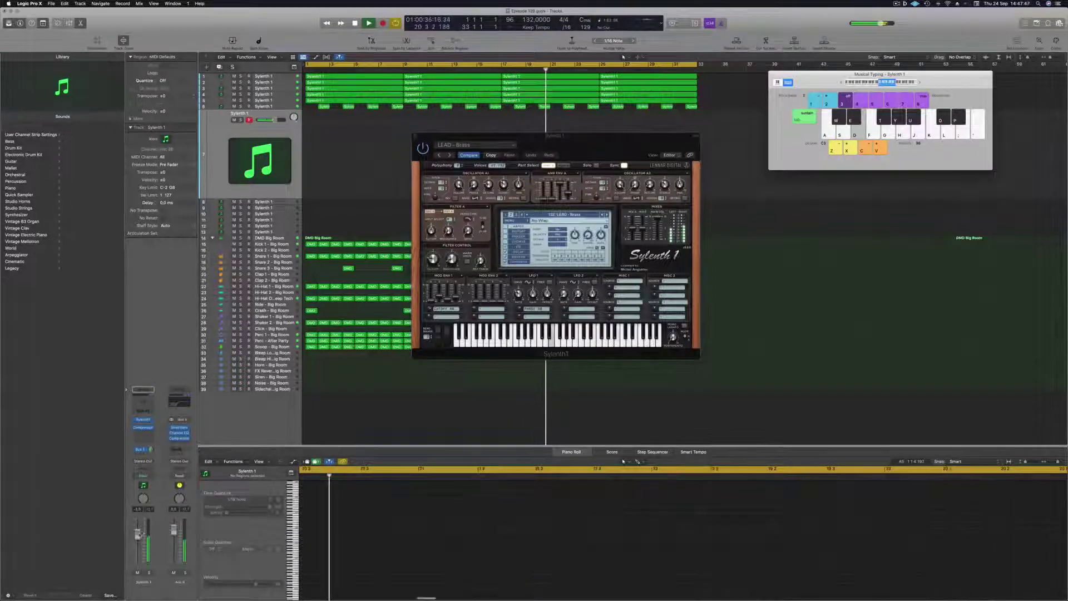
- Continue through the lead presets past Bright Lead to LEAD - Broken Keys, playing short notes on each over the mix
key(f)
click(608, 215)
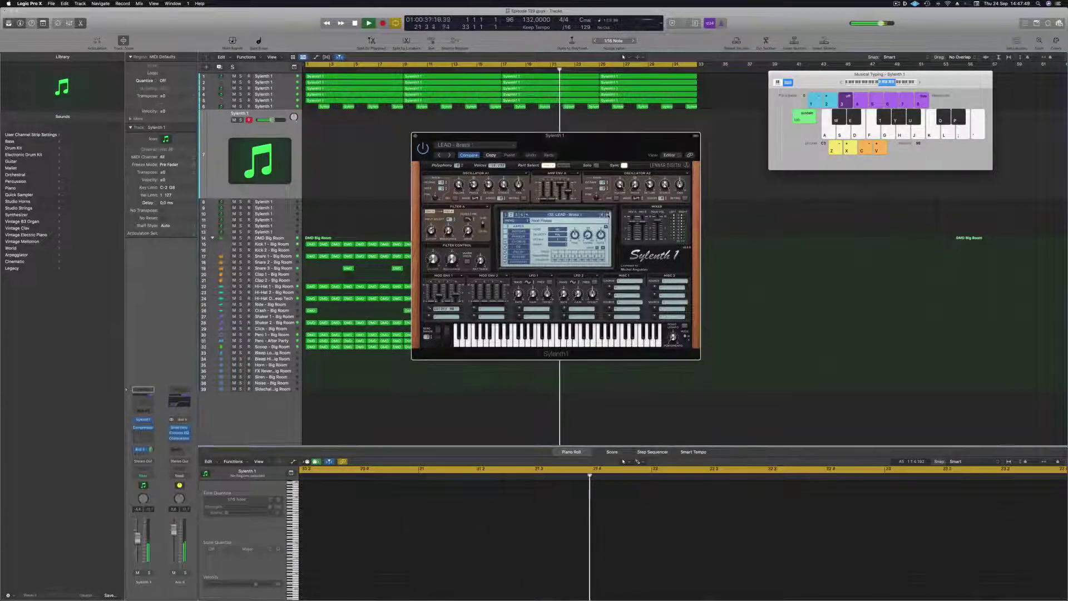
key(g)
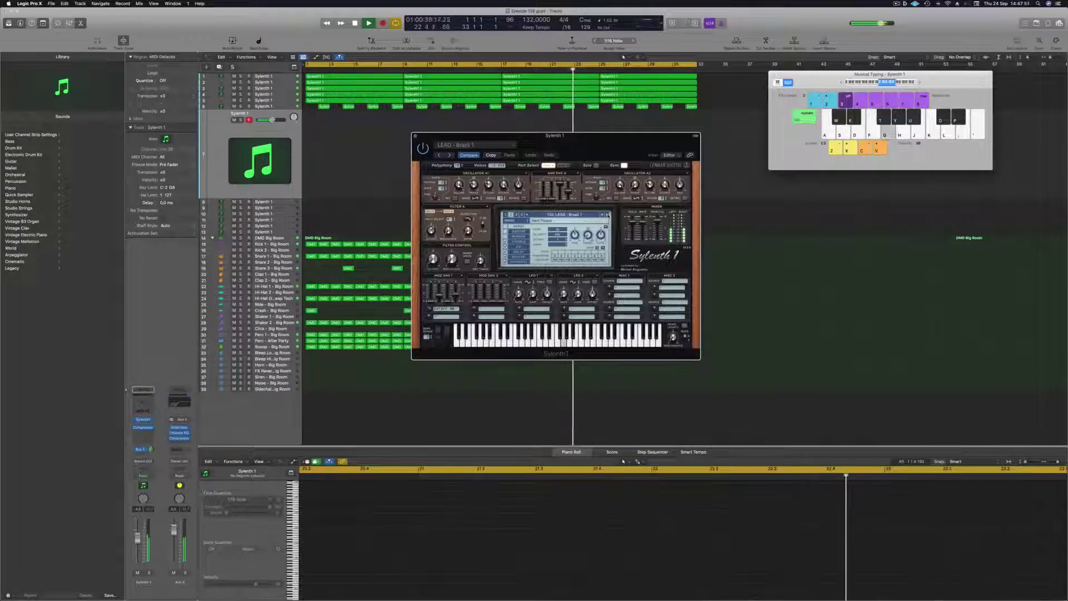
key(a)
click(608, 216)
key(d)
click(607, 216)
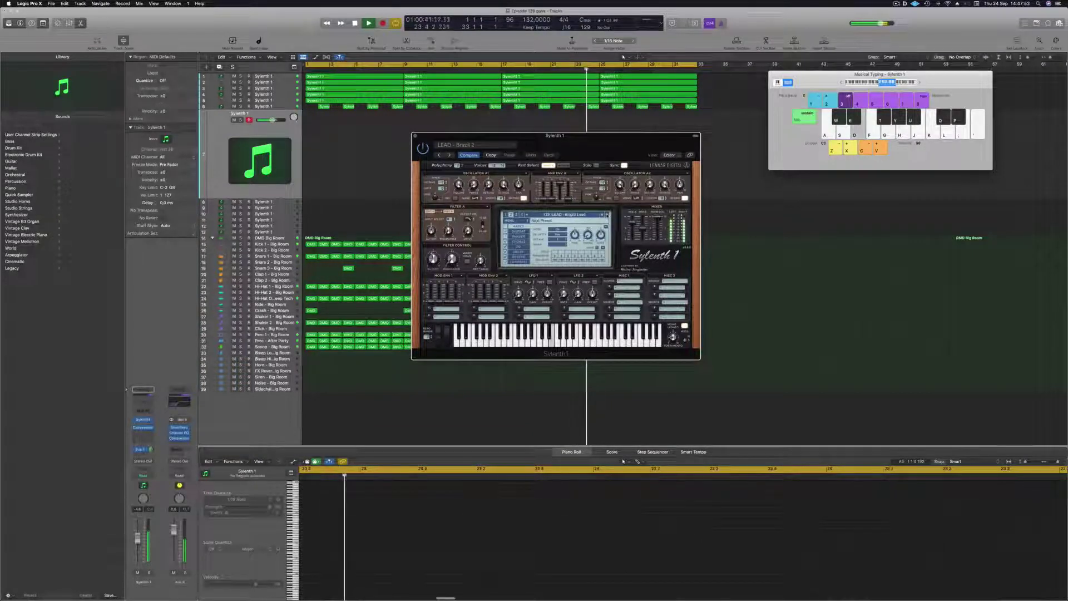
click(607, 214)
click(607, 214)
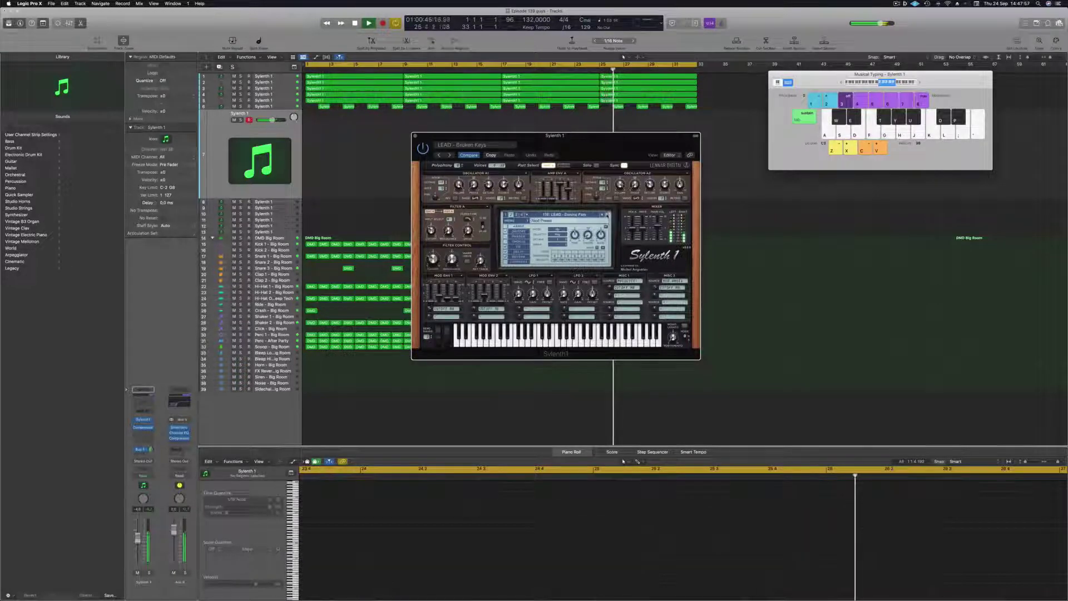
- Advance from LEAD - Central Park to LEAD - Discover Trance, testing the sounds with single notes
click(607, 214)
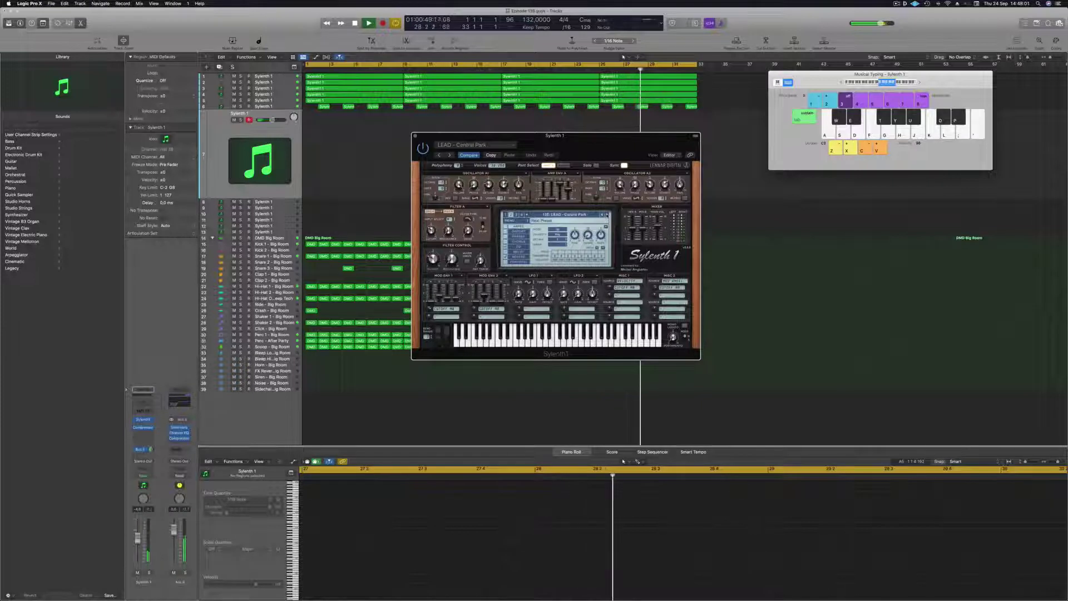
key(f)
click(607, 215)
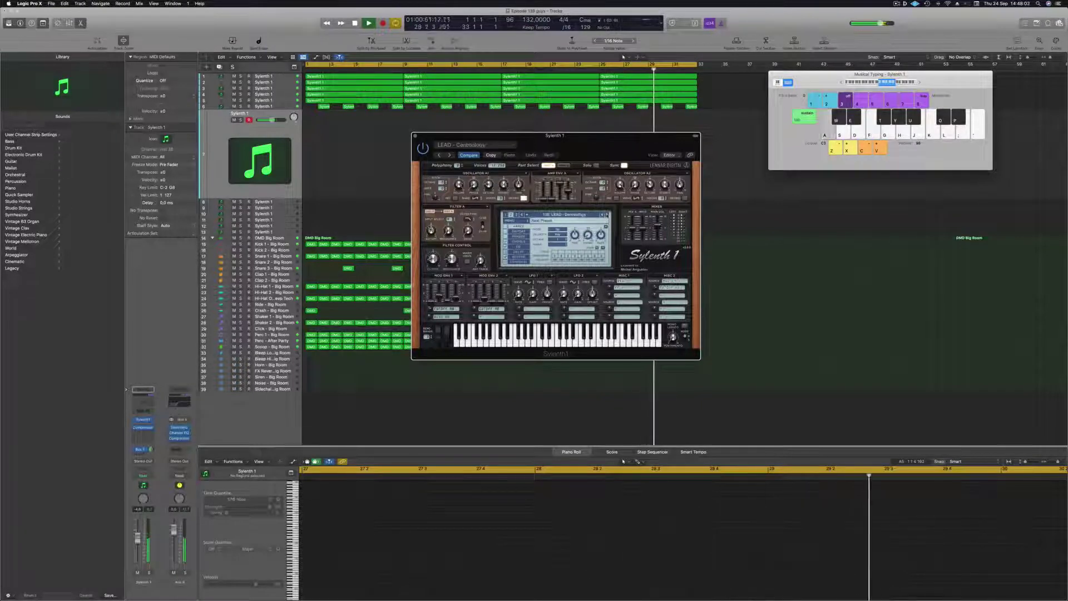
click(607, 214)
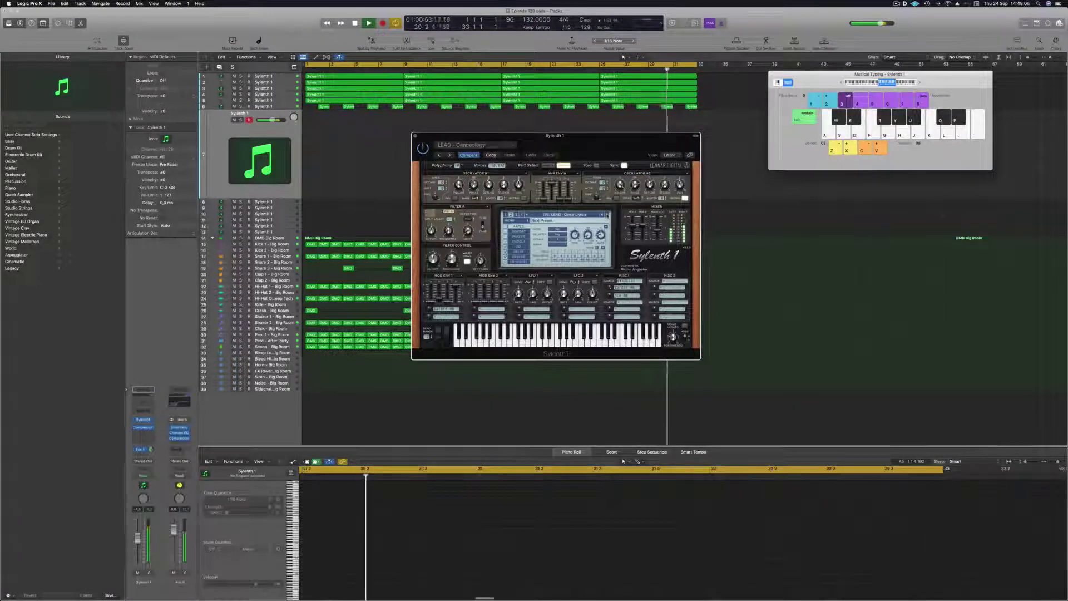
key(f)
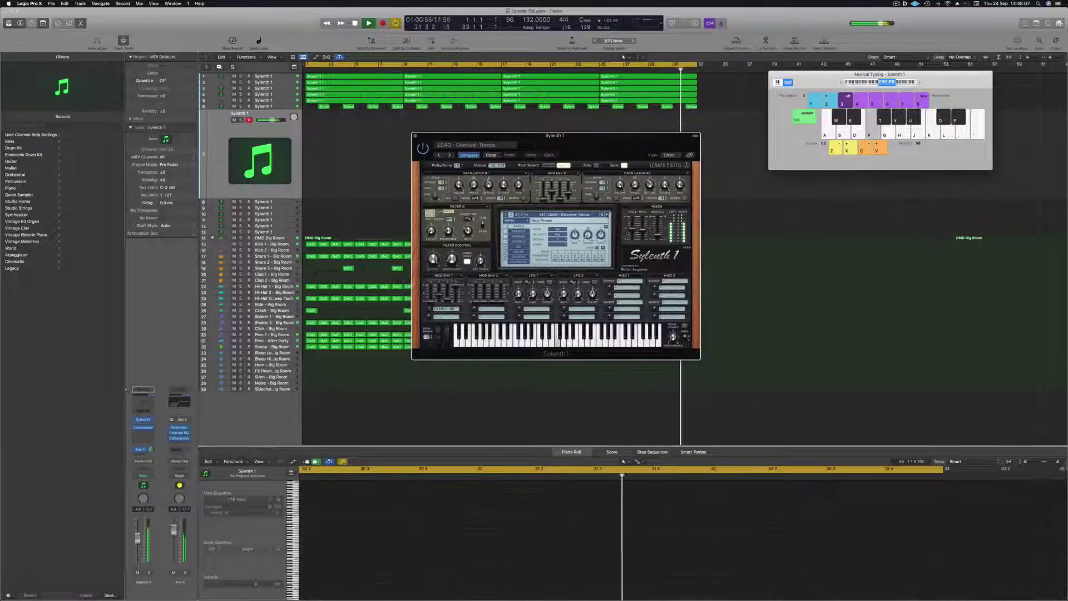
- Audition the presets after Discover Trance and settle on LEAD - Divine for the new melody
click(607, 214)
key(a)
click(607, 214)
key(d)
click(607, 214)
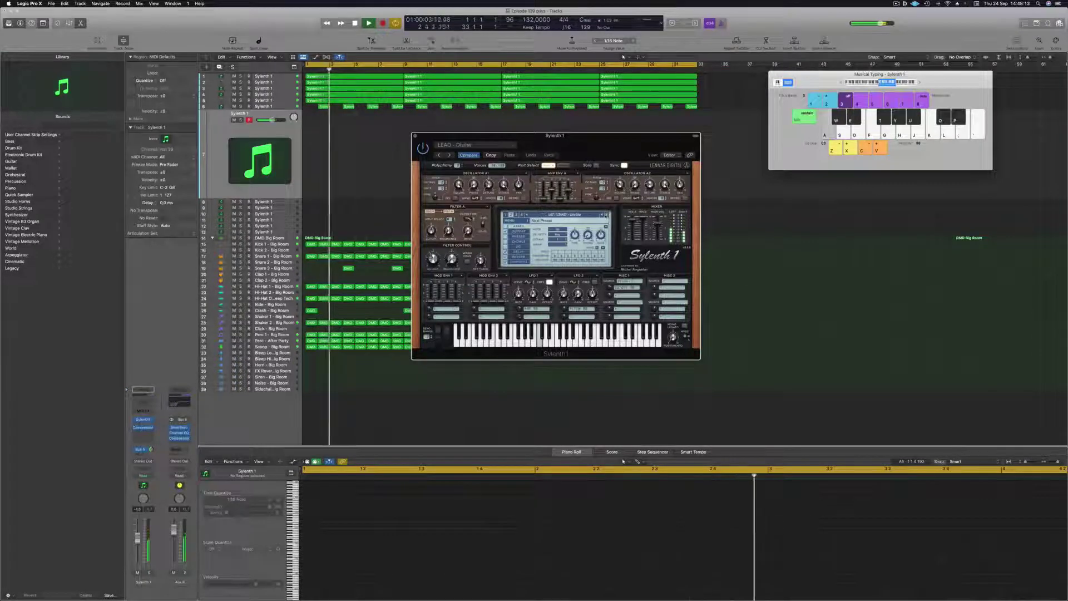
click(607, 214)
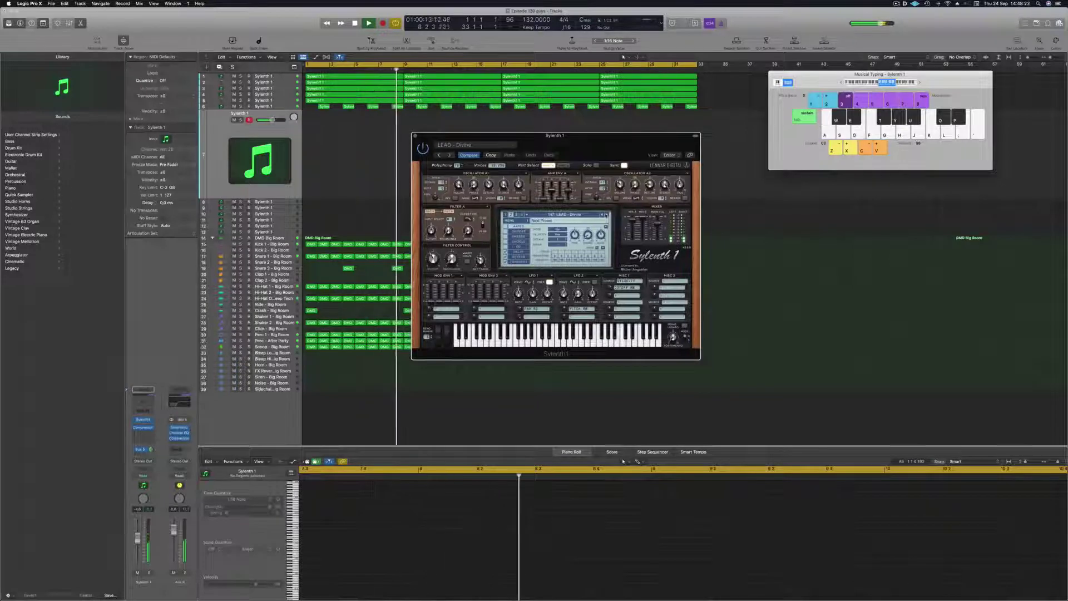
- Record a new melody from about bar 9 on the selected Sylenth 1 track with the Divine lead
key(r)
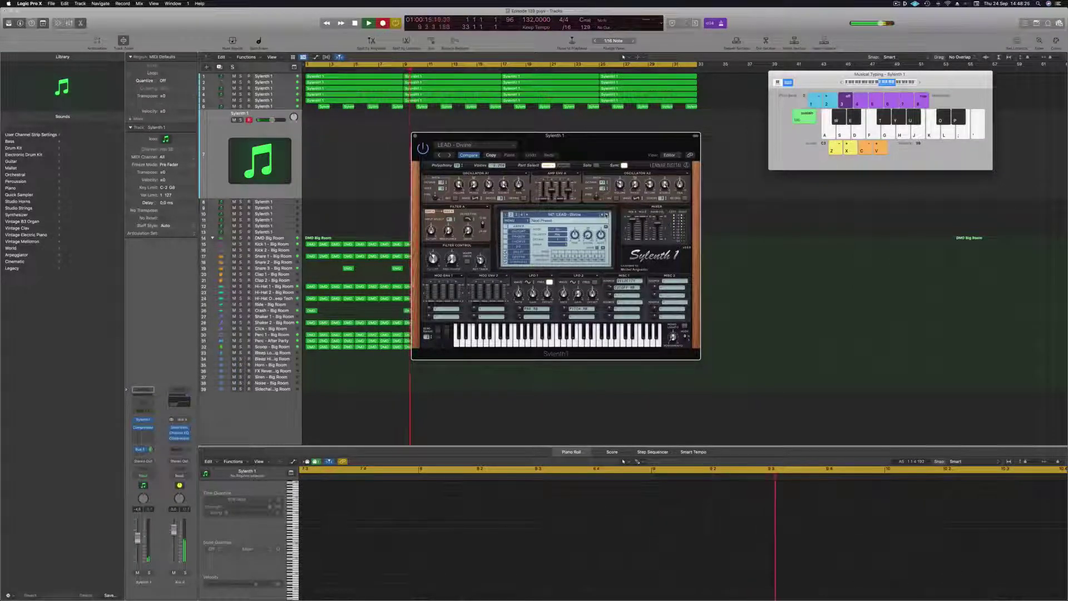
key(a)
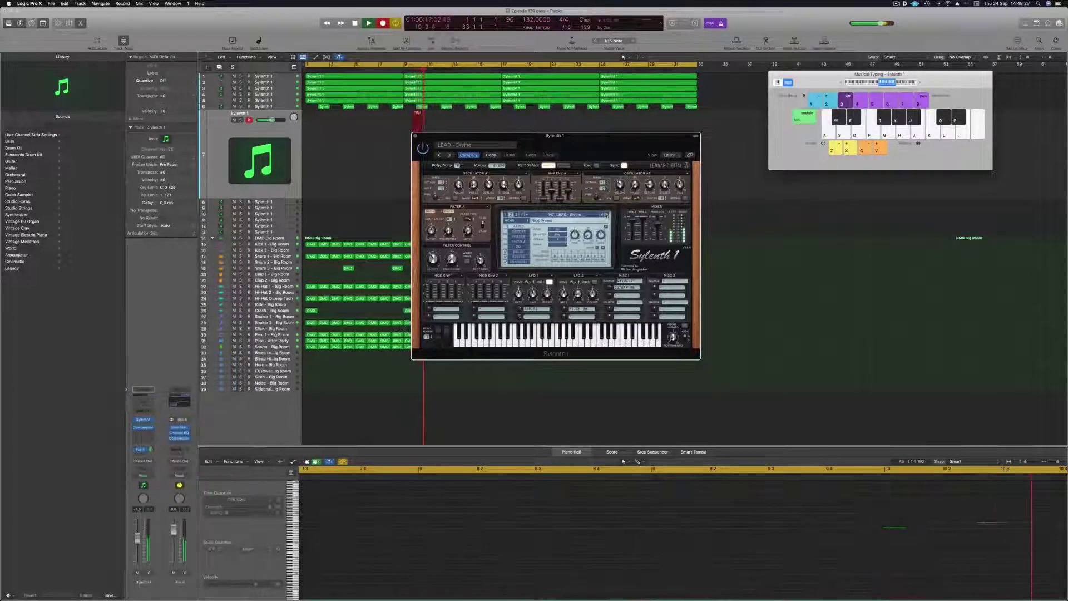
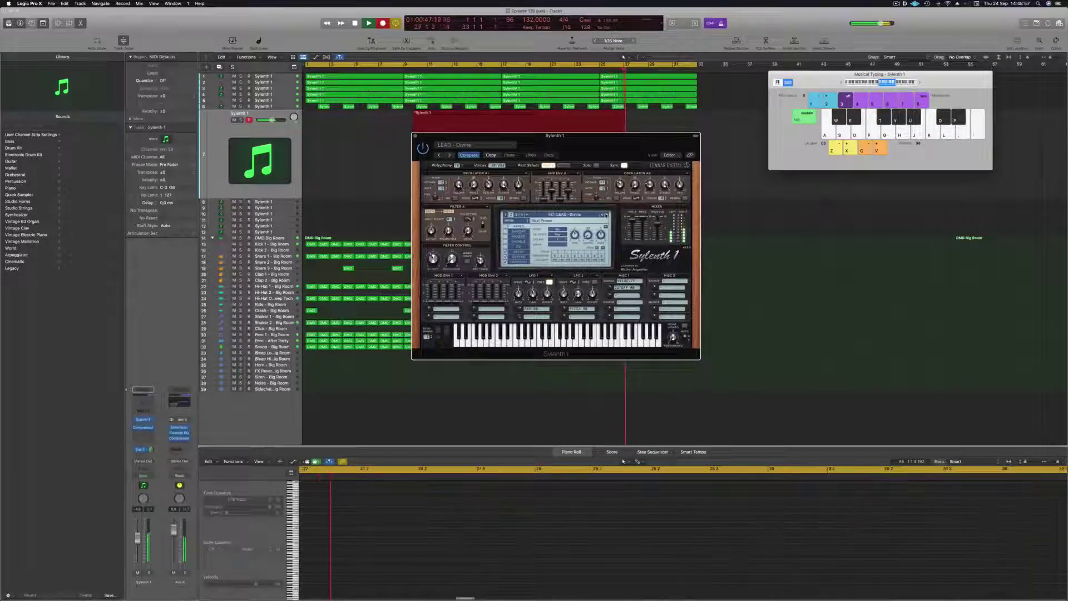
key(space)
- Move the Sylenth1 window clear of the arrangement and shift the recorded melody region to start at bar 2
key(space)
drag(614, 148, 989, 162)
drag(489, 113, 391, 118)
key(space)
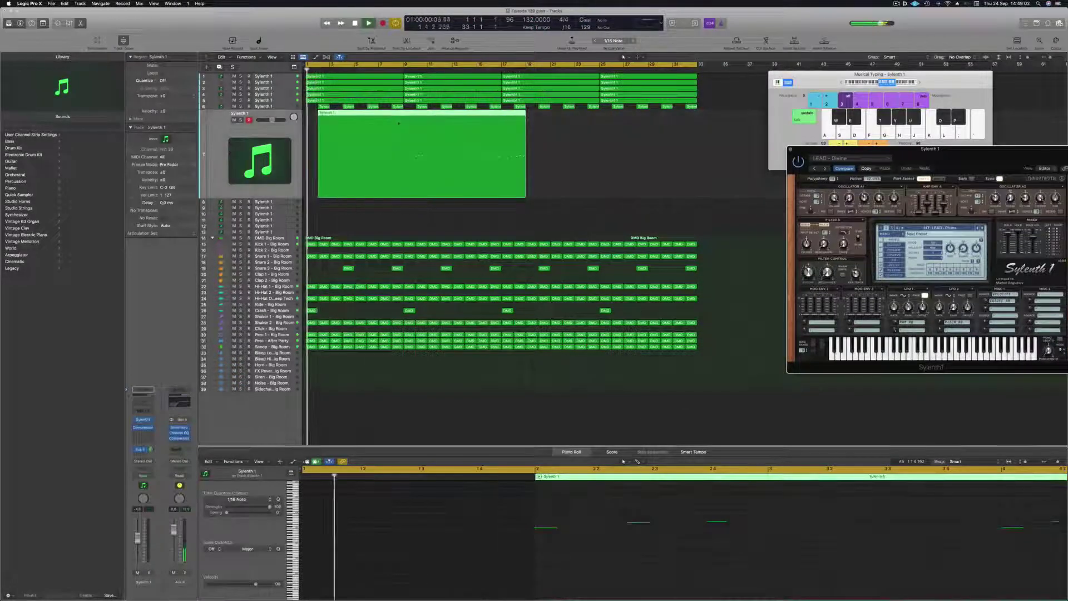
- Select all notes of the recorded melody region in the Piano Roll
scroll(627, 535, down, 3)
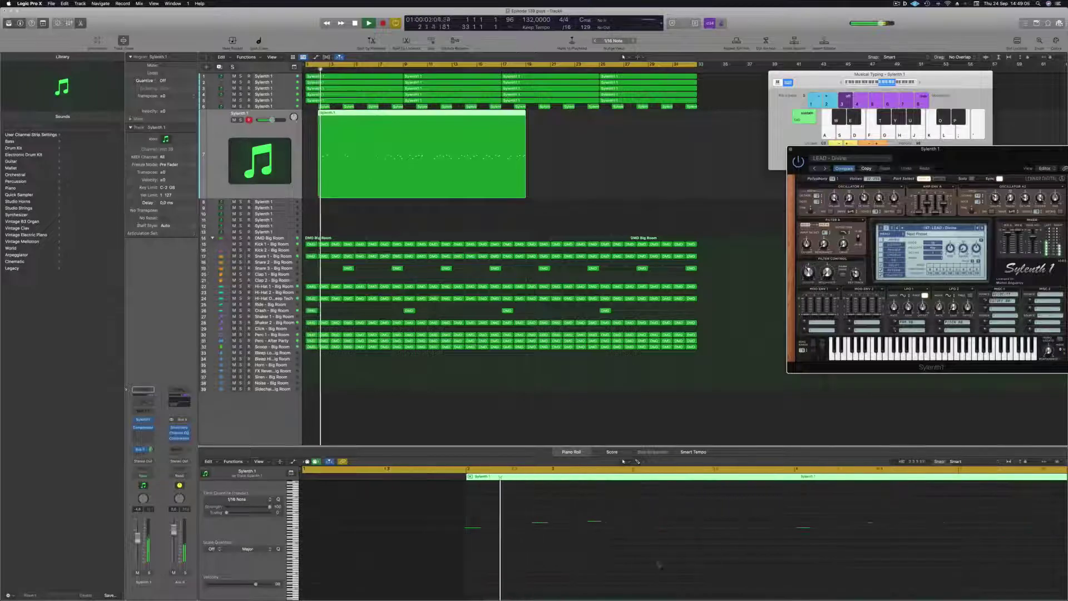
click(587, 545)
key(super+a)
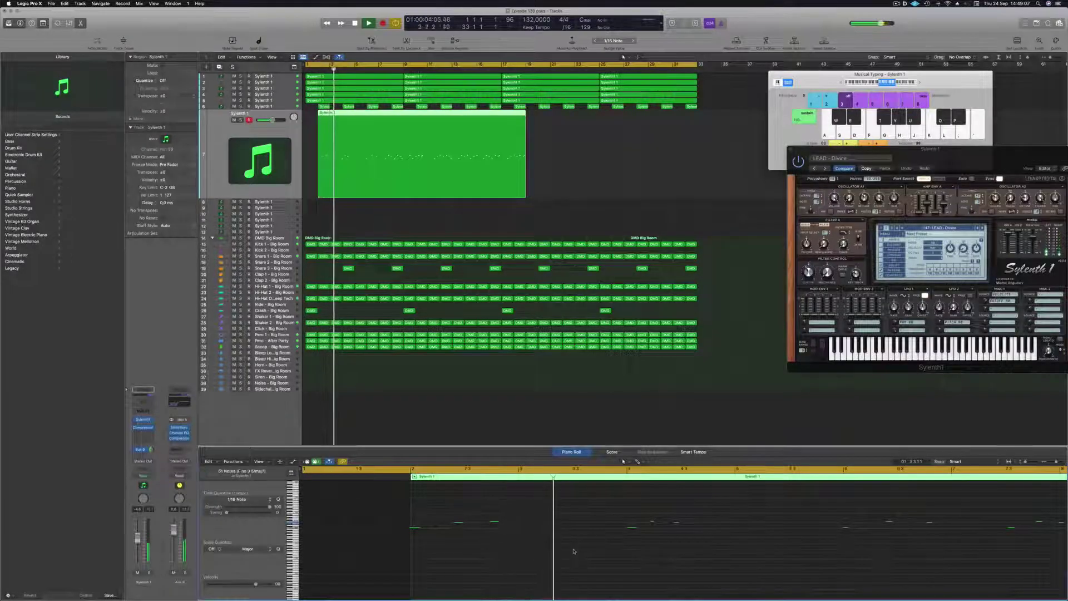
- Play the recorded melody through with the mix and follow its notes in the Piano Roll to the region's end
scroll(572, 551, down, 3)
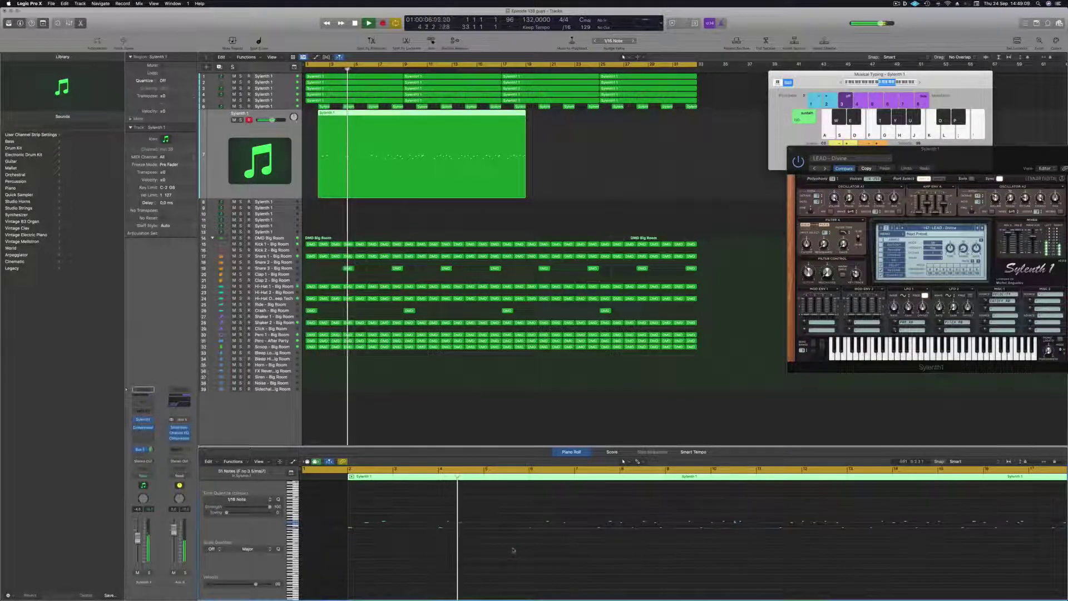
scroll(531, 558, up, 2)
scroll(532, 555, down, 1)
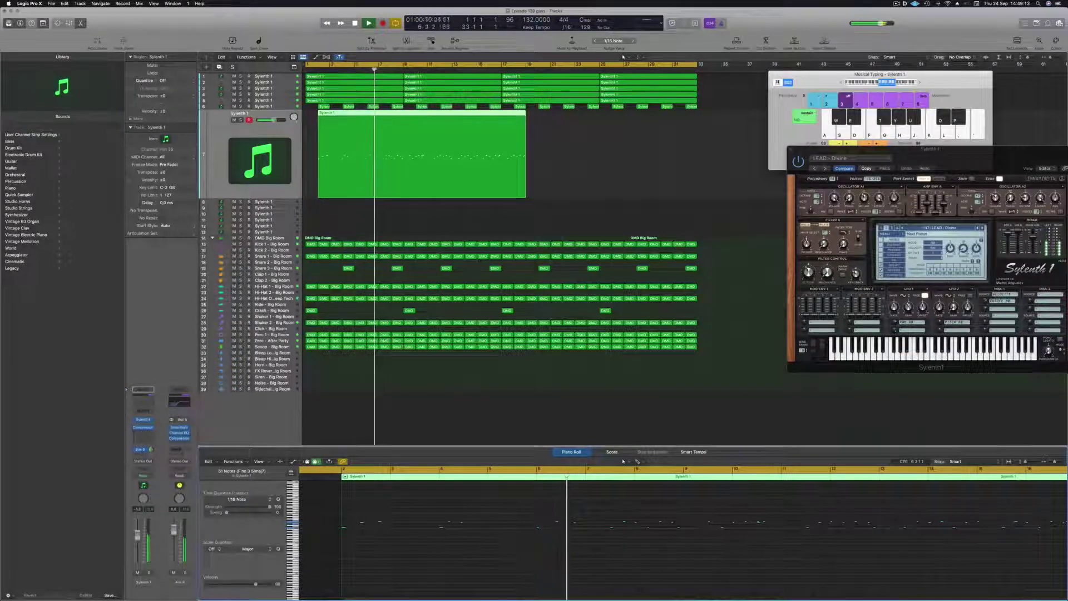
scroll(668, 555, up, 1)
scroll(668, 554, down, 1)
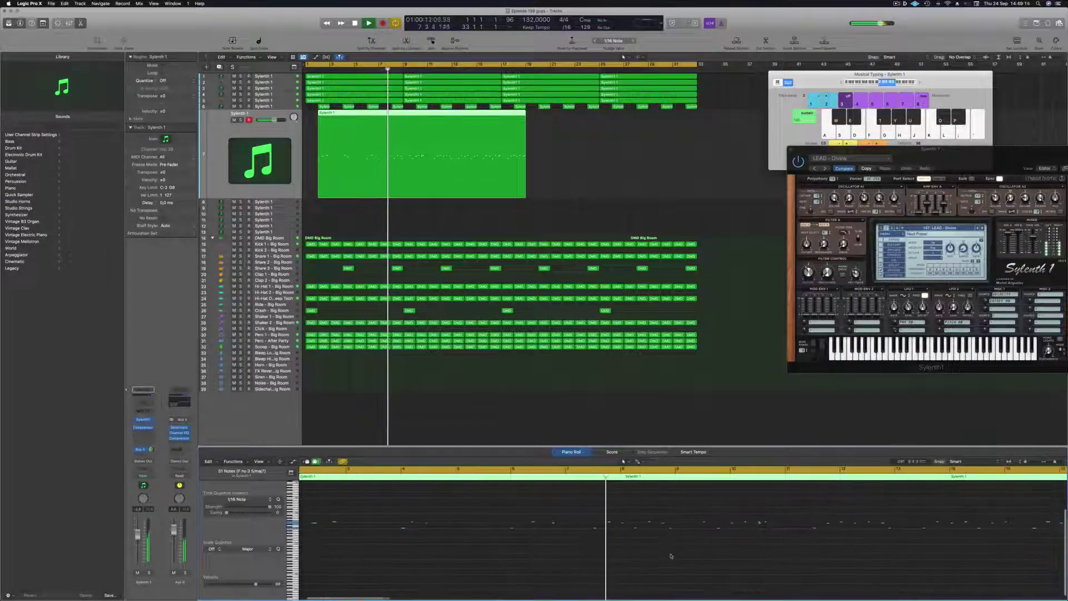
scroll(673, 556, up, 1)
scroll(680, 556, up, 1)
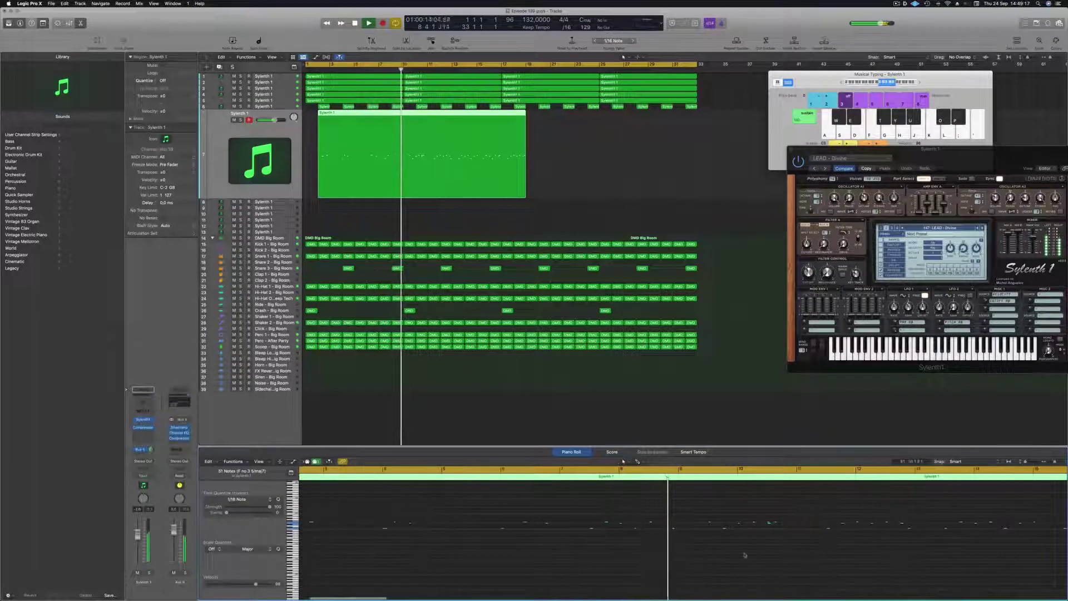
scroll(798, 555, up, 1)
scroll(845, 556, down, 2)
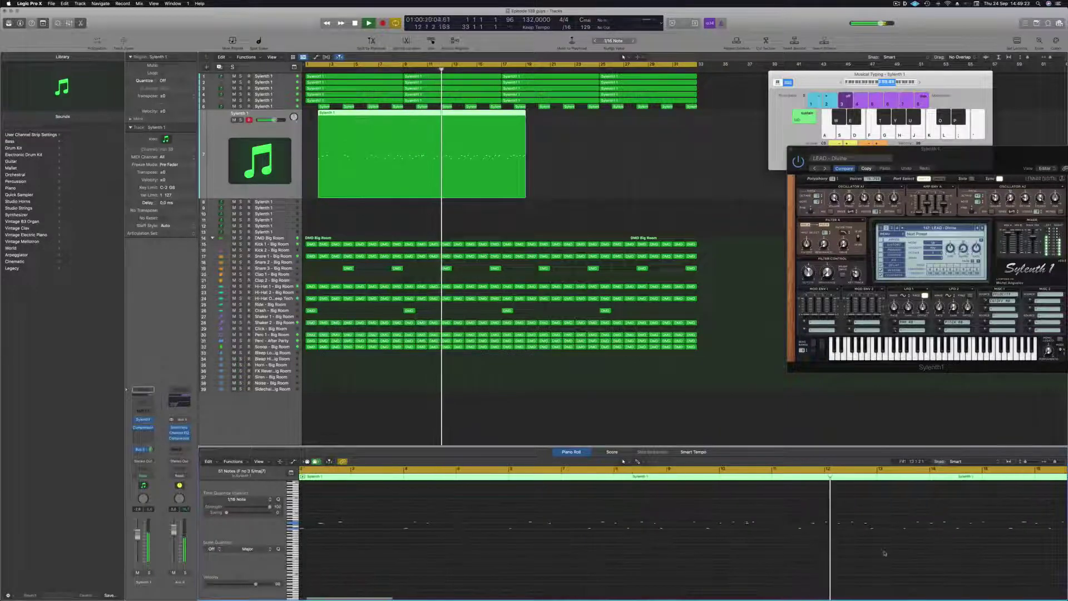
scroll(928, 556, up, 3)
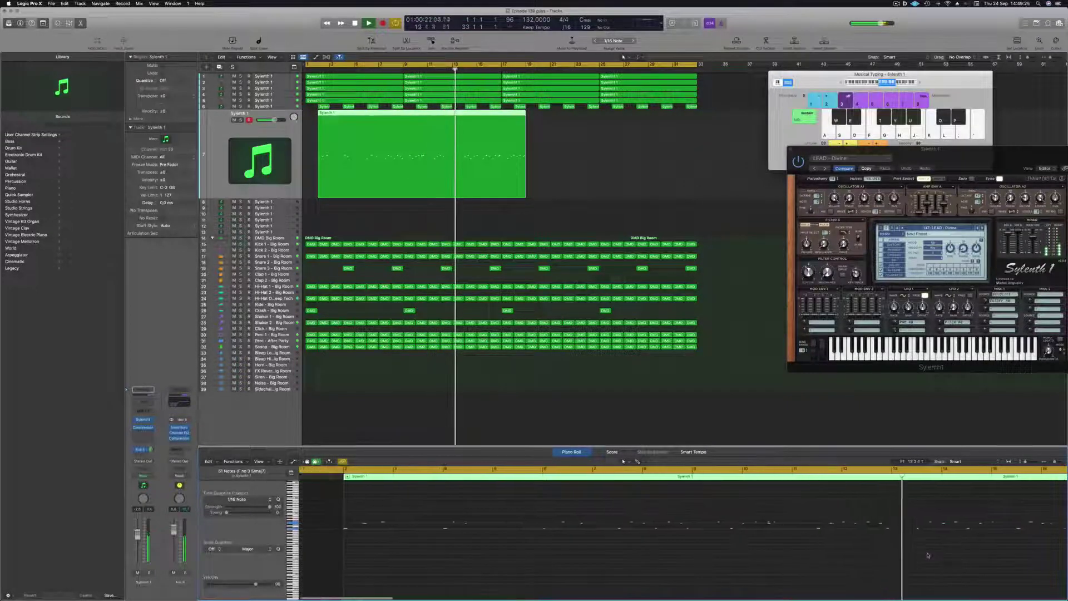
scroll(937, 556, down, 3)
scroll(935, 556, right, 3)
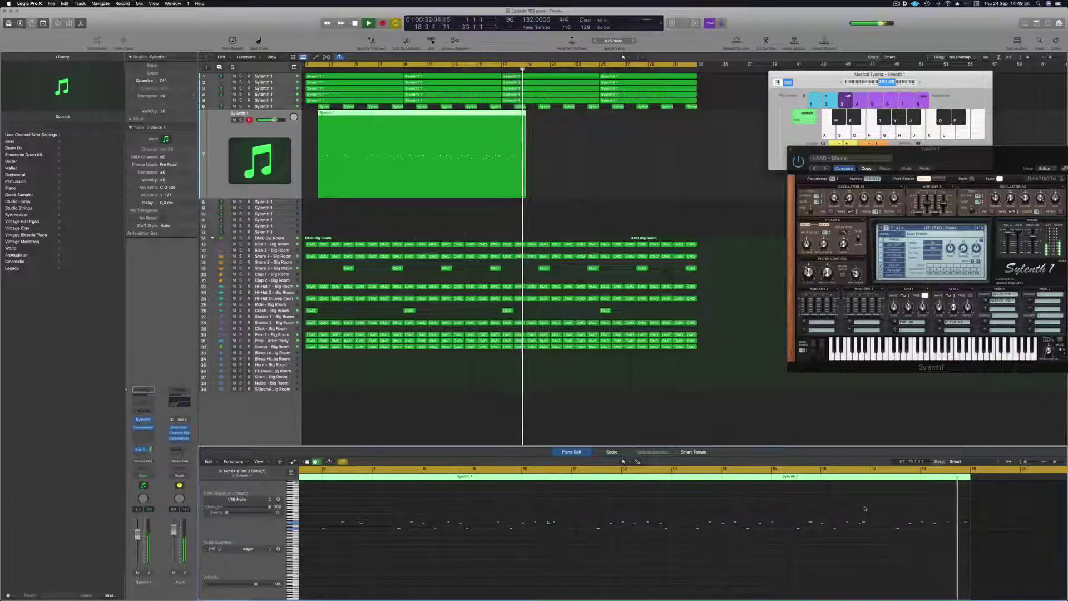
key(space)
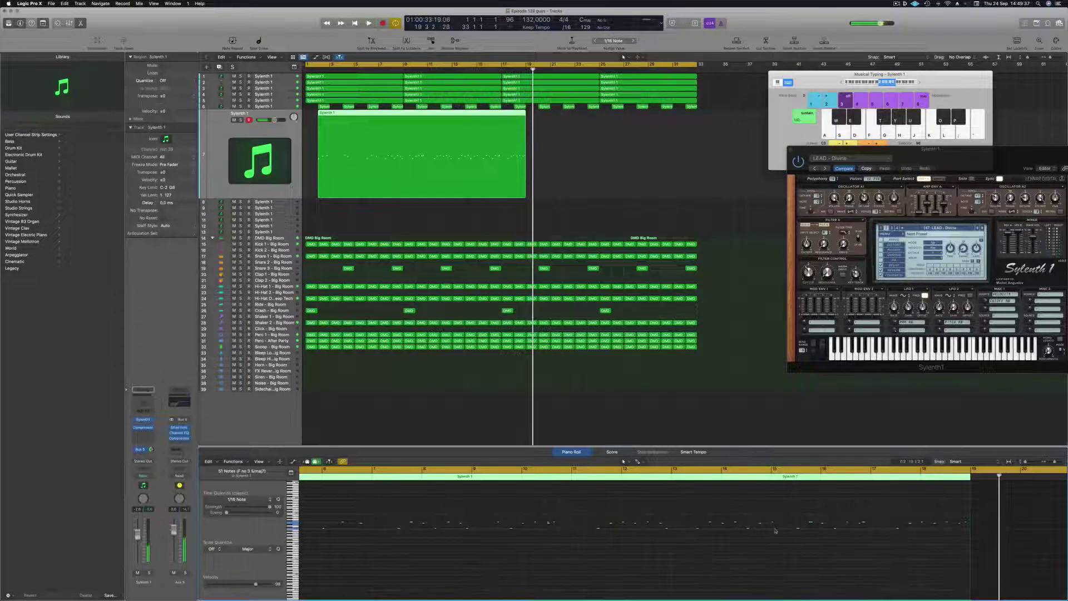
- Split the recorded region at bar 15, delete the earlier part and move the remaining four bars to bar 1
key(space)
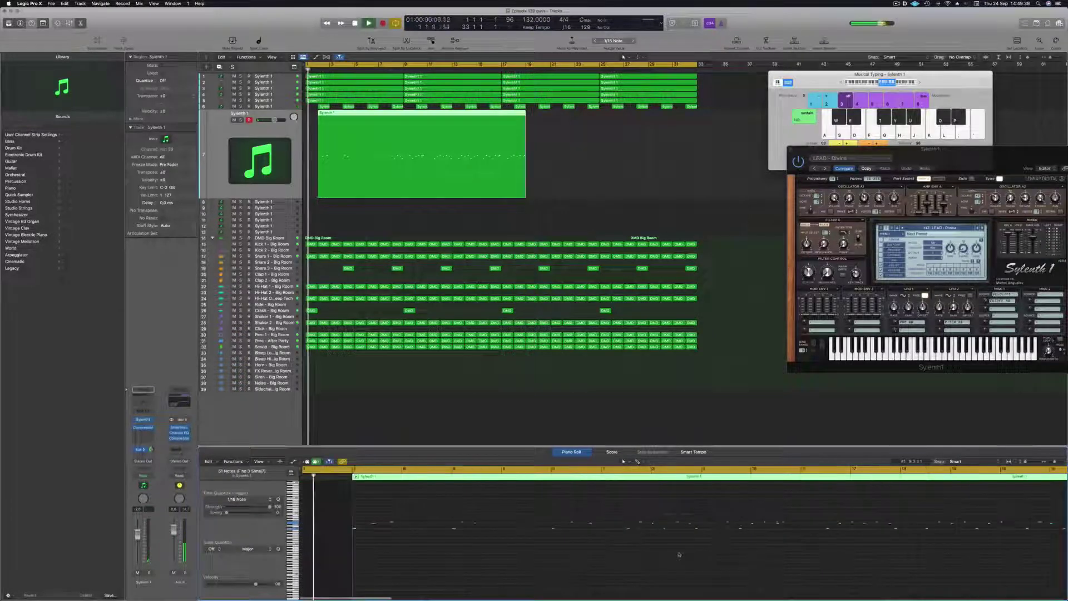
key(Return)
scroll(866, 542, right, 5)
scroll(865, 541, right, 4)
scroll(866, 542, left, 1)
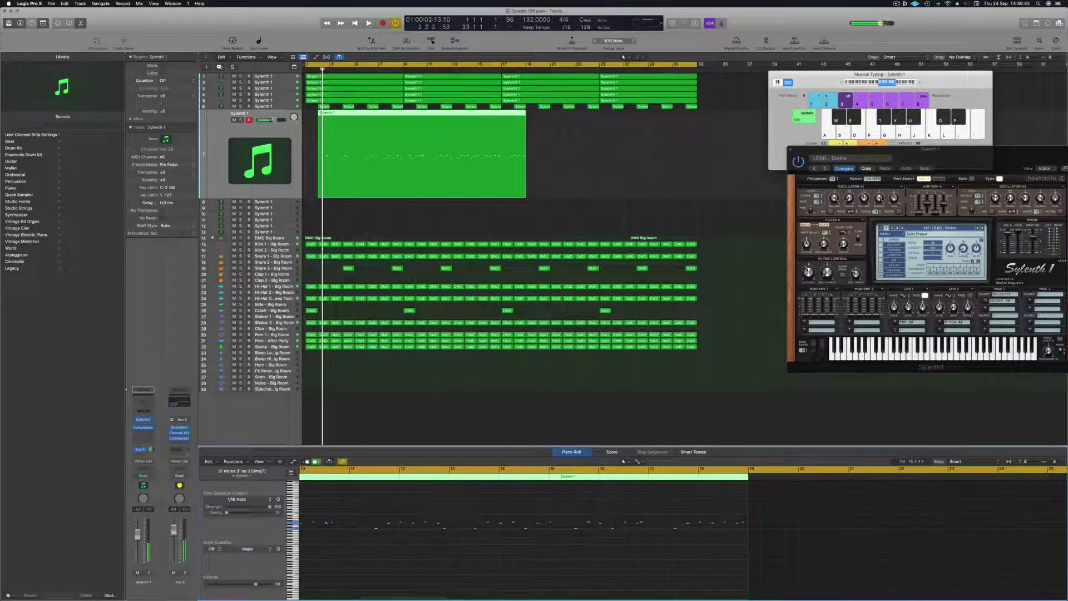
super+double_click(477, 113)
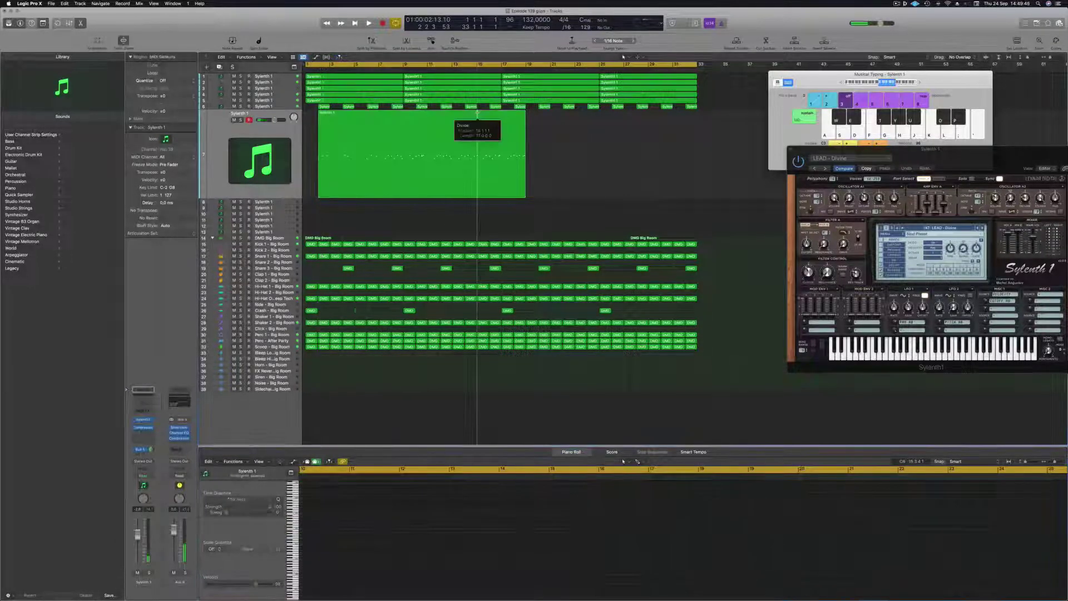
click(459, 114)
key(Delete)
drag(501, 196, 329, 196)
key(space)
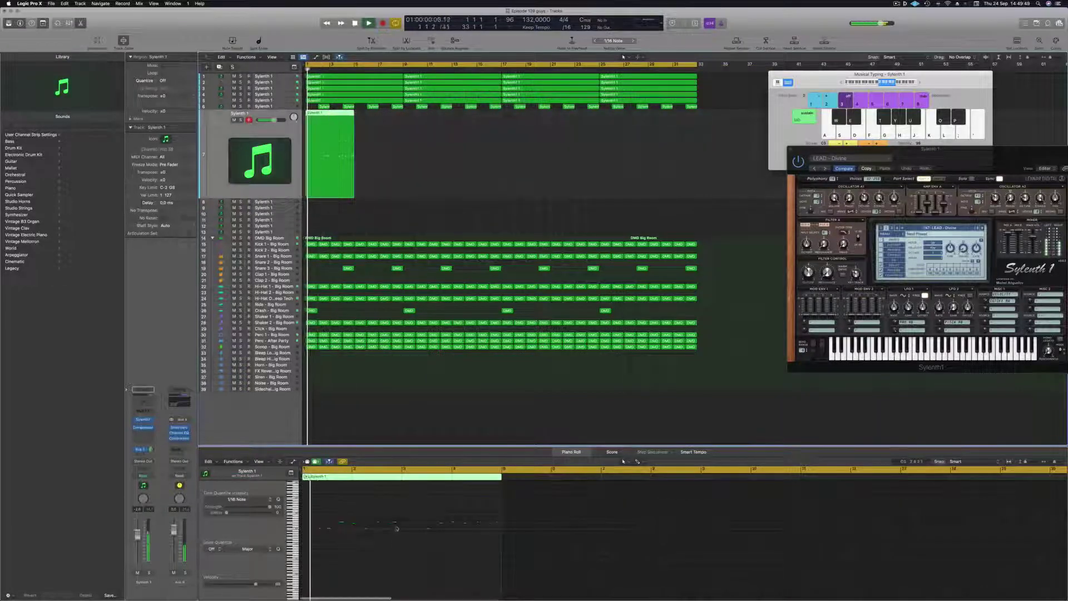
- Select a single note just before bar 3 of the trimmed melody, adjust it slightly and replay the region from the start
scroll(386, 551, up, 4)
drag(325, 513, 302, 535)
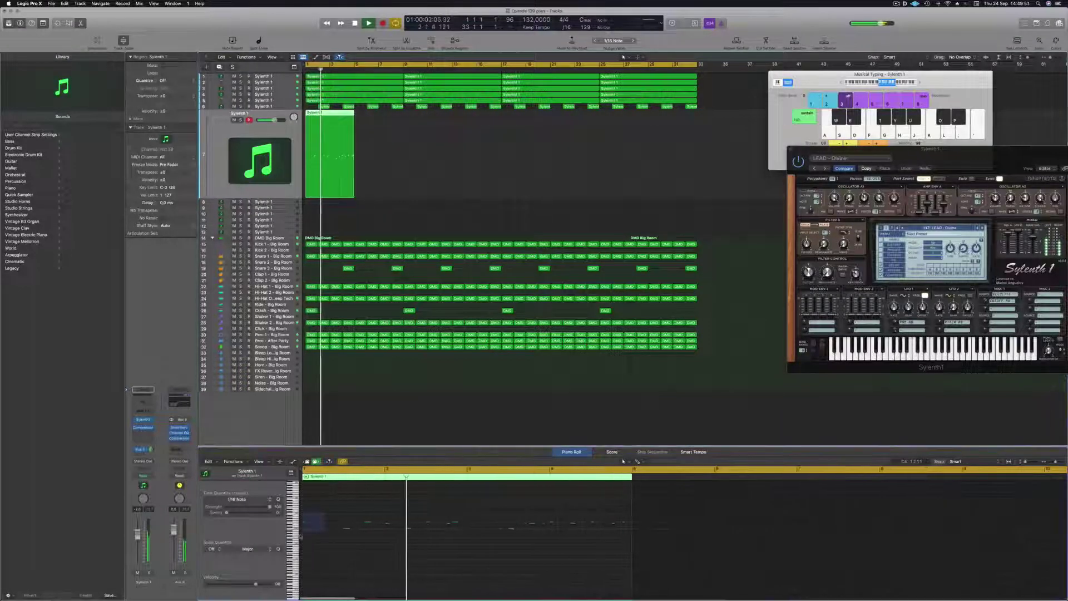
key(space)
key(super+Right)
key(super+Right)
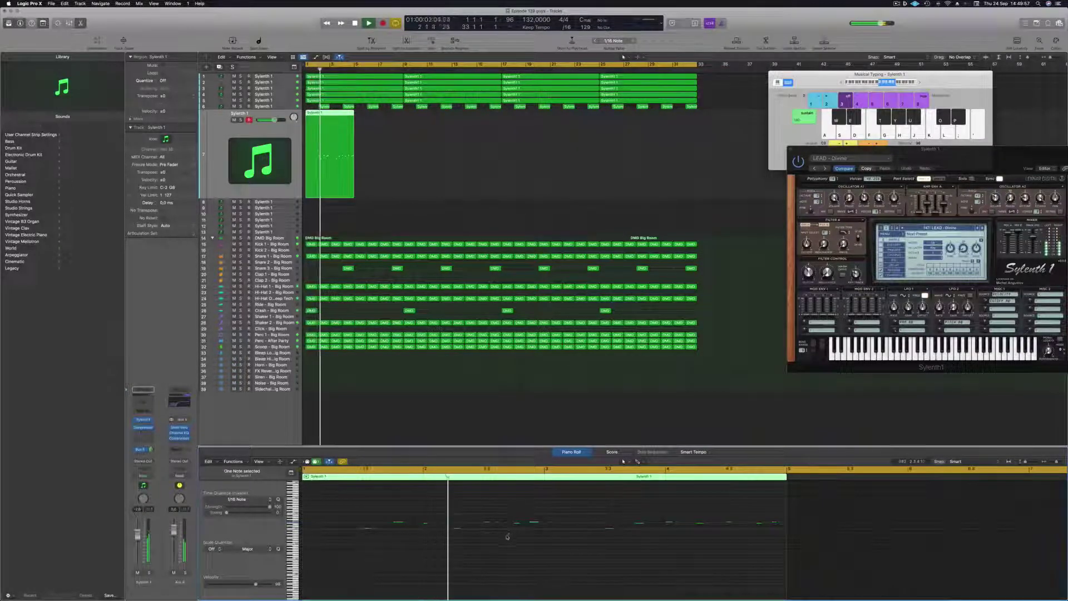
scroll(507, 535, down, 2)
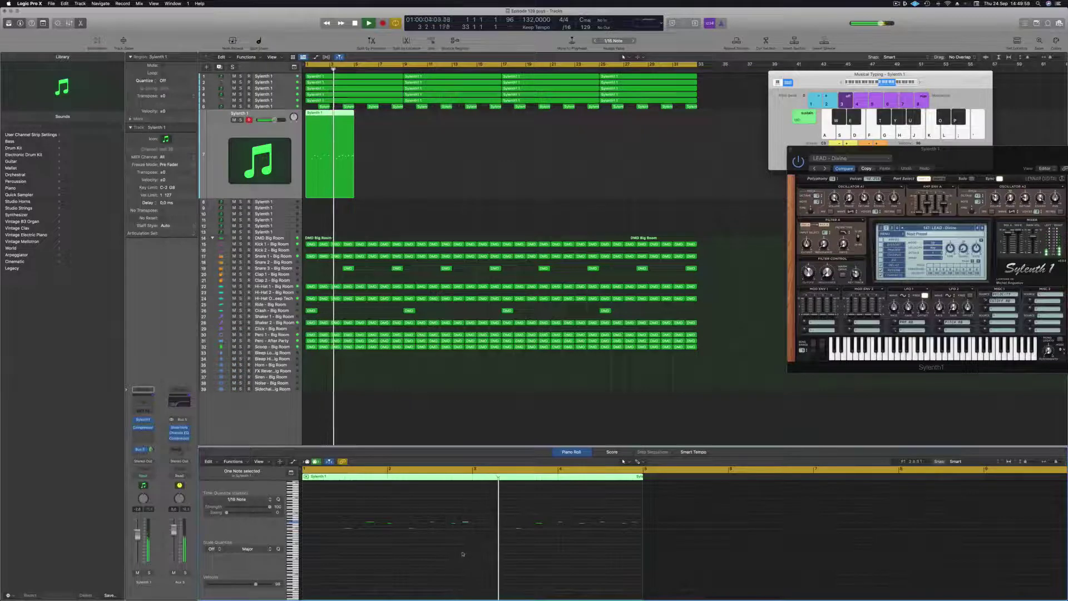
drag(469, 532, 465, 532)
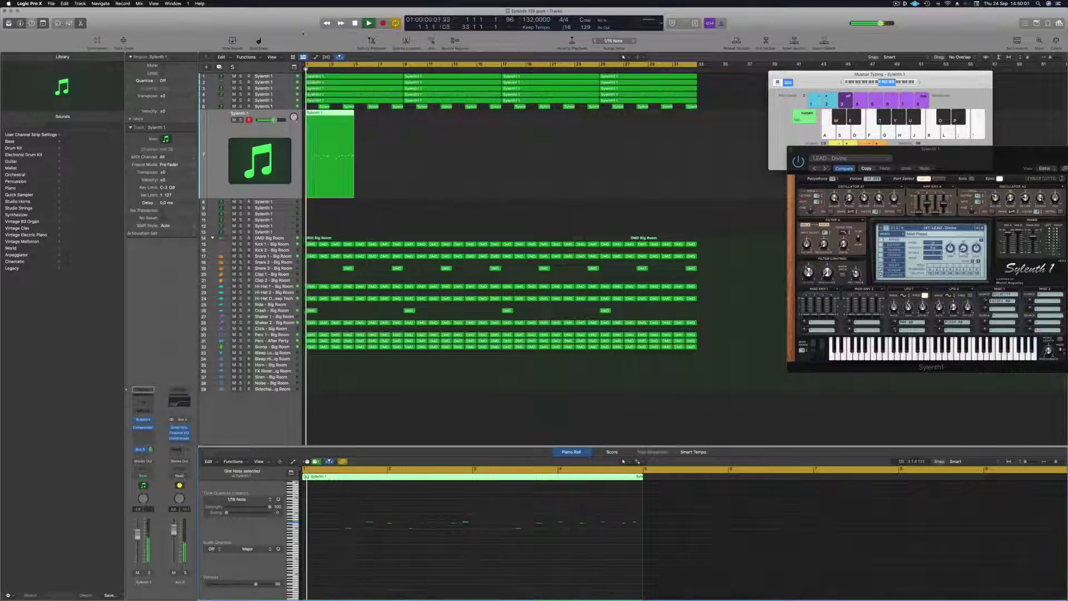
key(space)
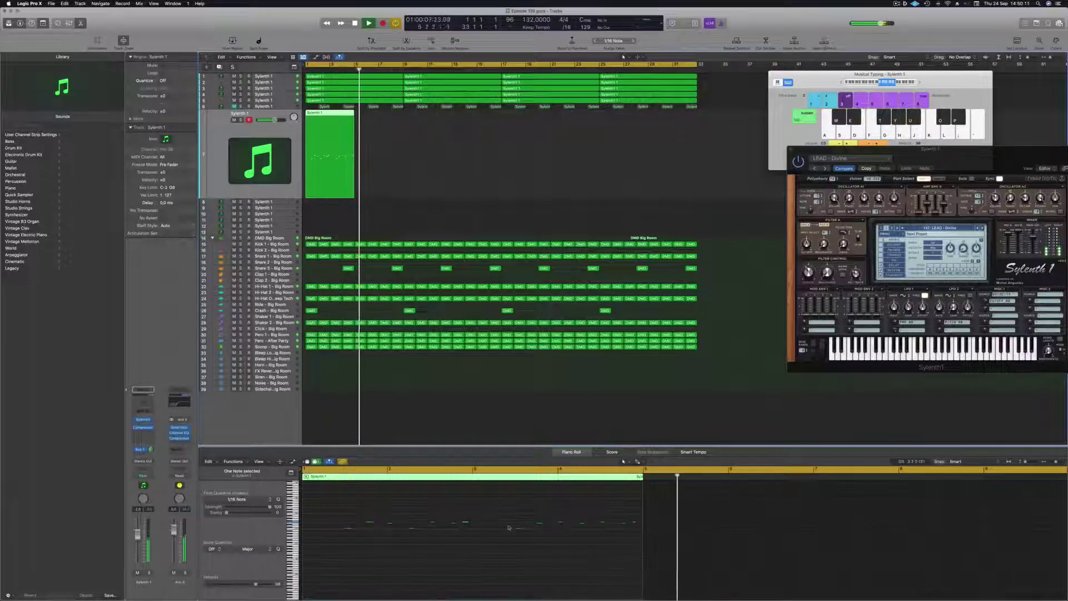
- Replay the melody from the start, briefly solo its track and audition the Sylenth1 lead presets following Divine
key(Return)
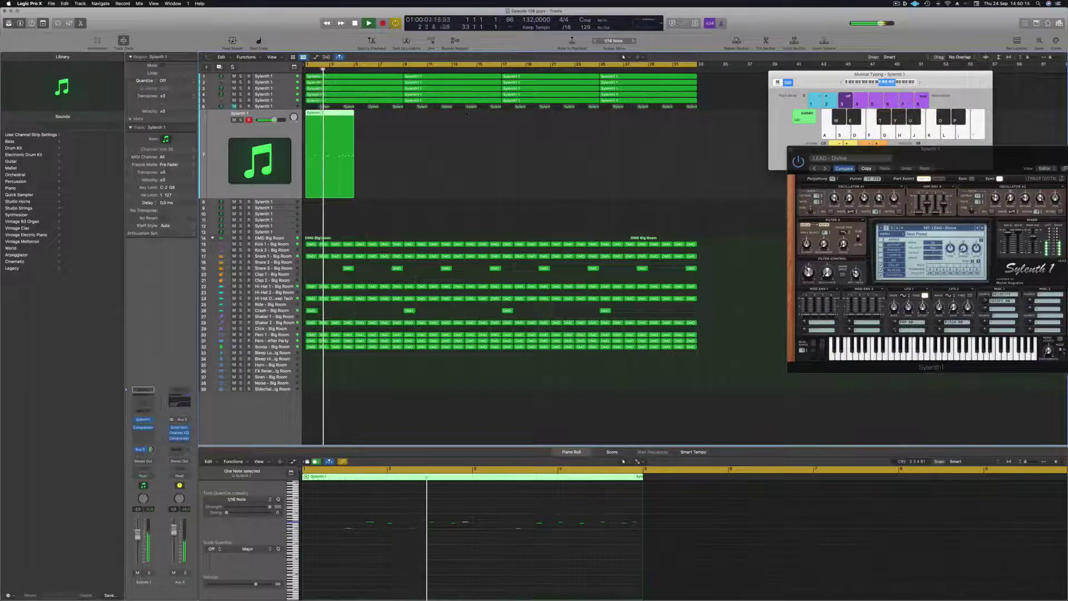
drag(1002, 159, 761, 132)
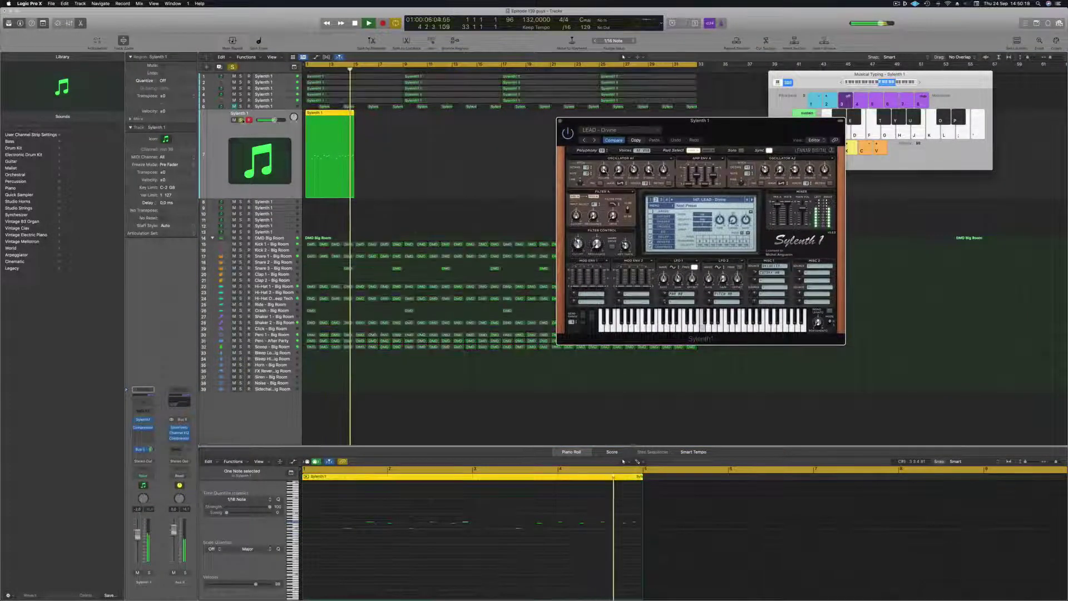
key(s)
key(s)
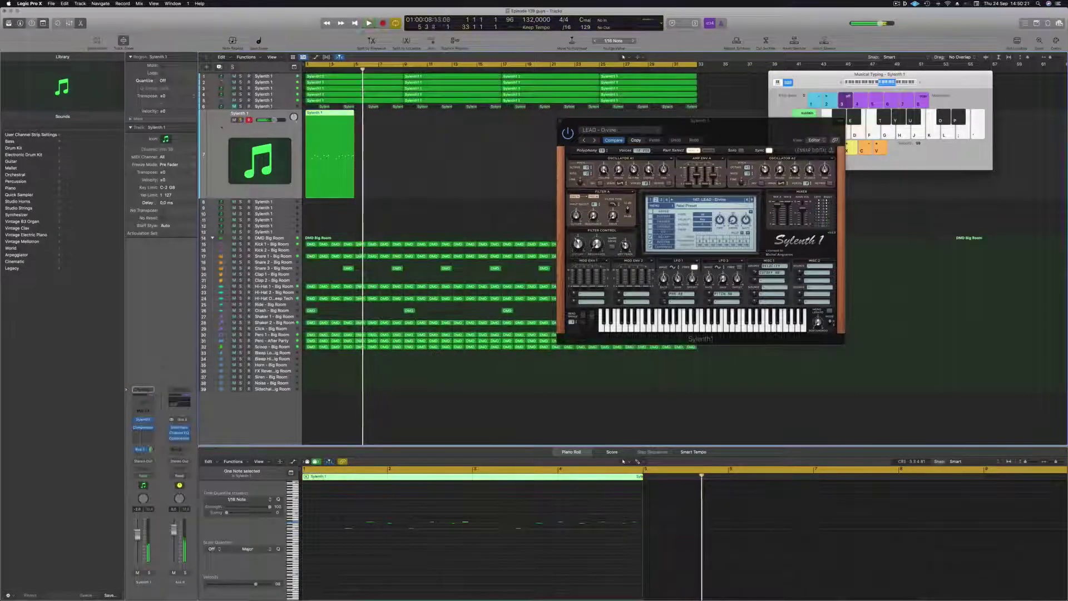
click(752, 200)
click(752, 200)
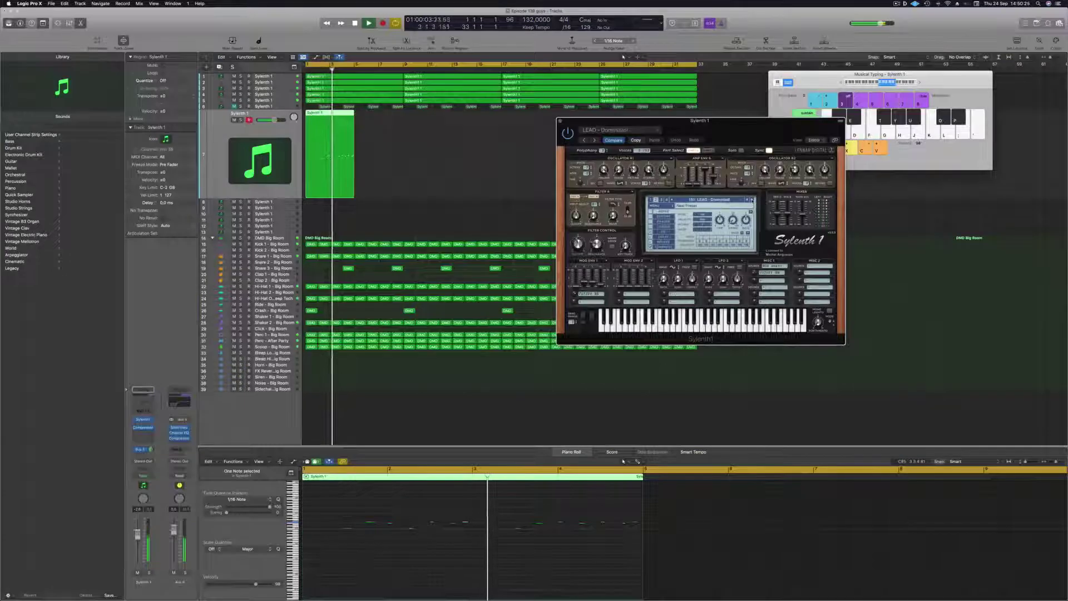
click(752, 199)
- Copy the four-bar melody region to bar 5, shorten the cycle range to end at bar 9 and replay
drag(339, 115, 387, 118)
key(space)
drag(698, 64, 402, 73)
key(Return)
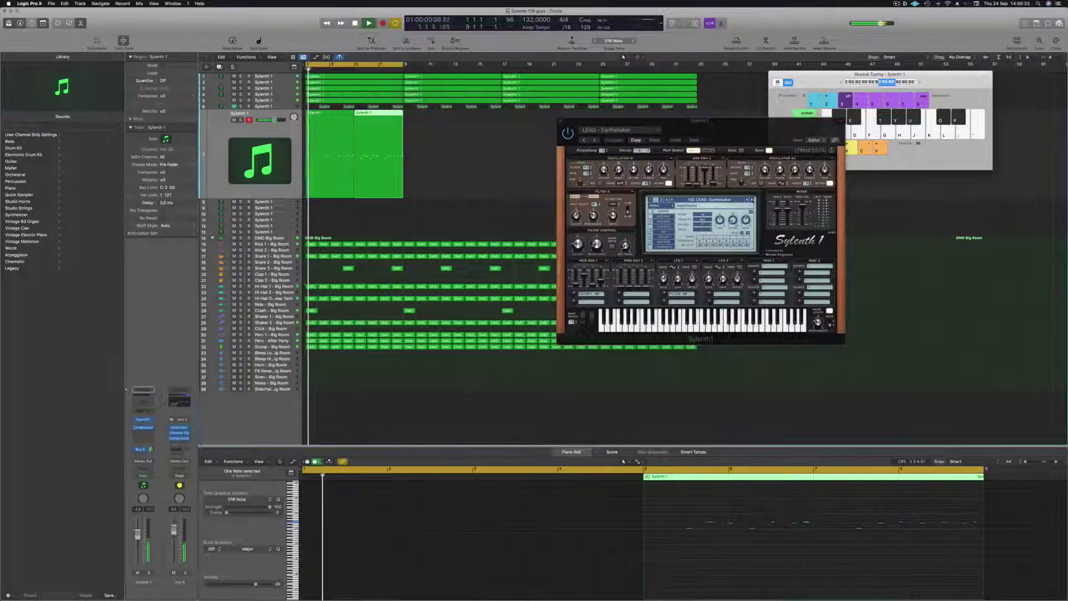
- Continue through the Sylenth1 lead presets past Electricity to From Above while the melody plays
click(752, 200)
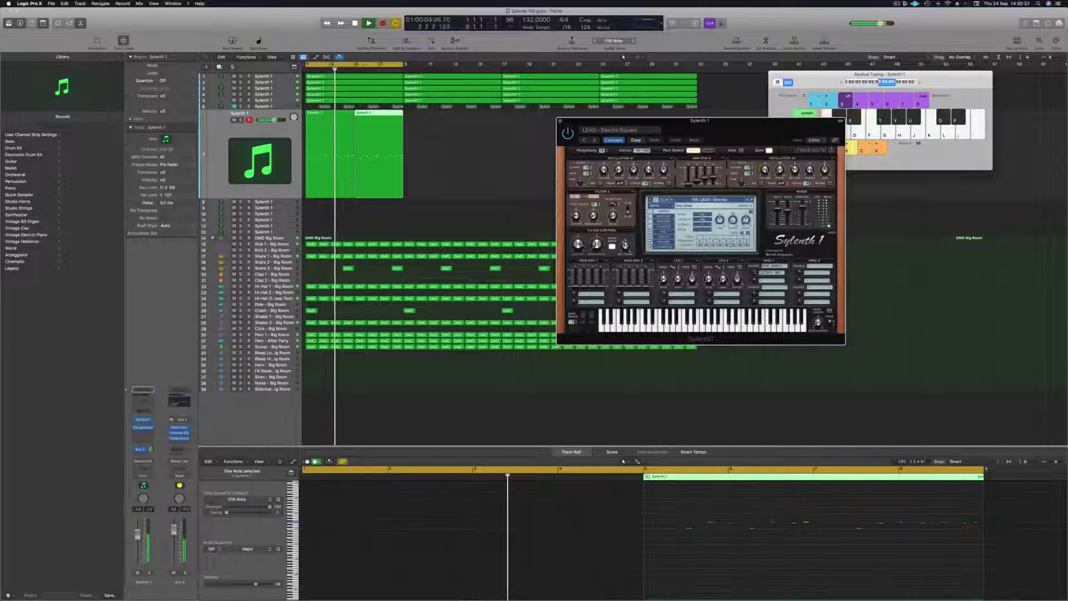
drag(745, 121, 637, 145)
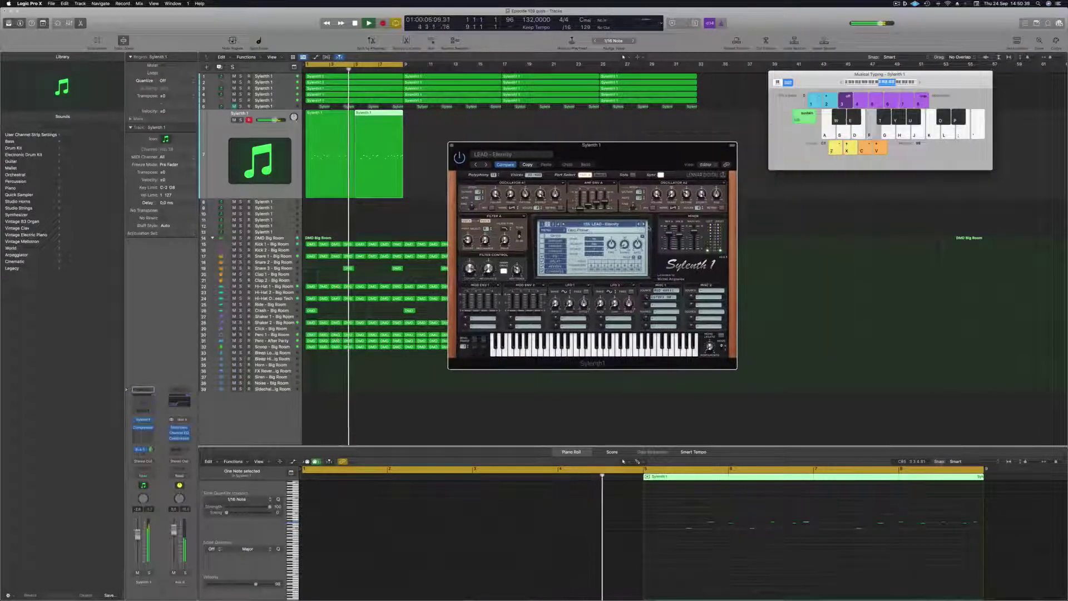
key(])
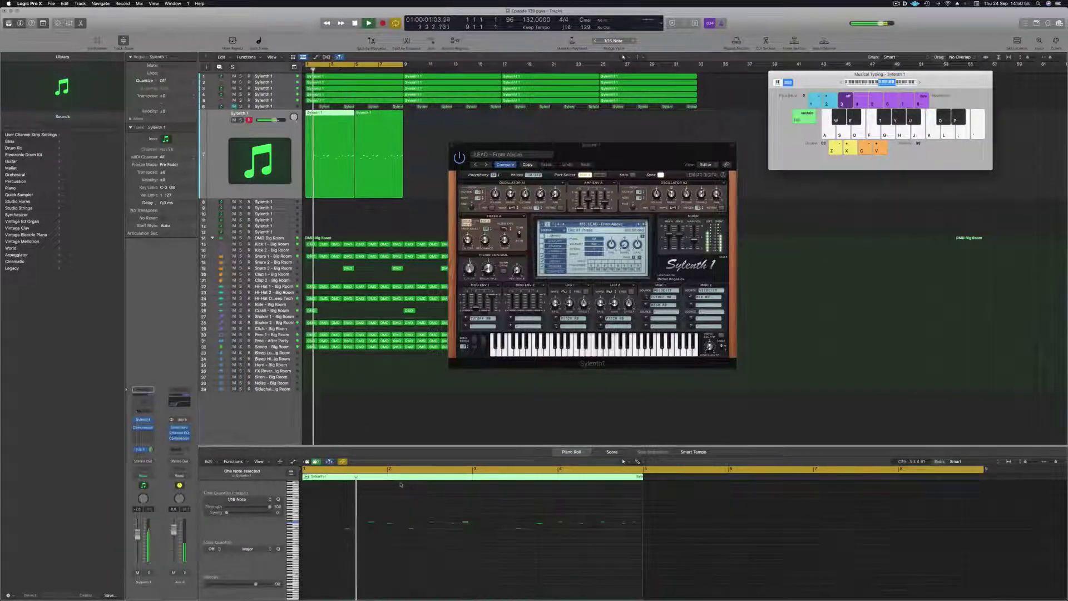
- Shorten the melody note just before bar 3 in the Piano Roll and replay the region
click(413, 553)
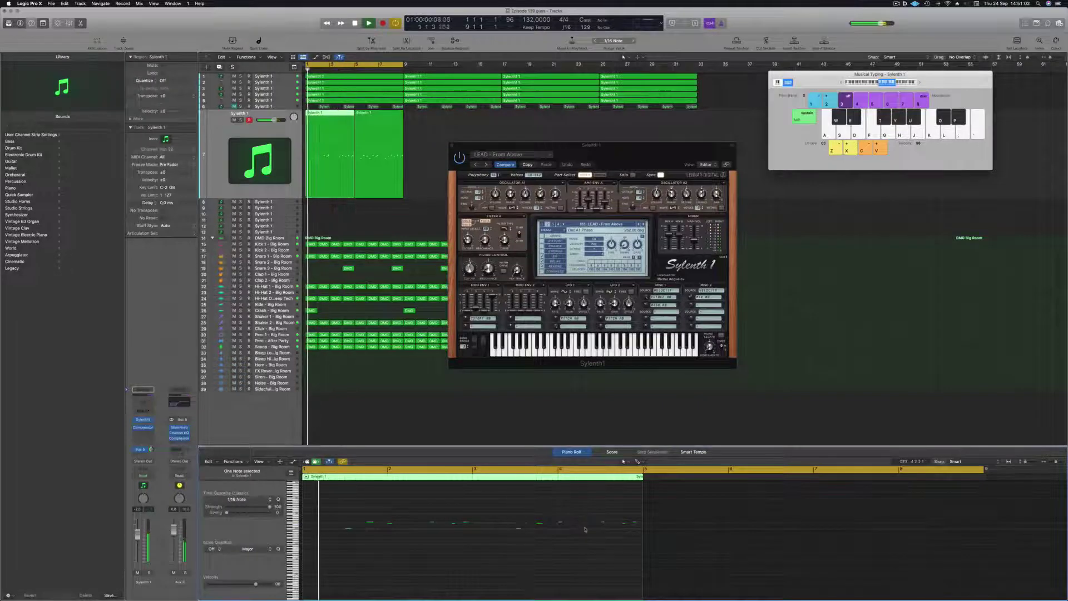
key(super+Right)
key(super+Right)
key(super+Right)
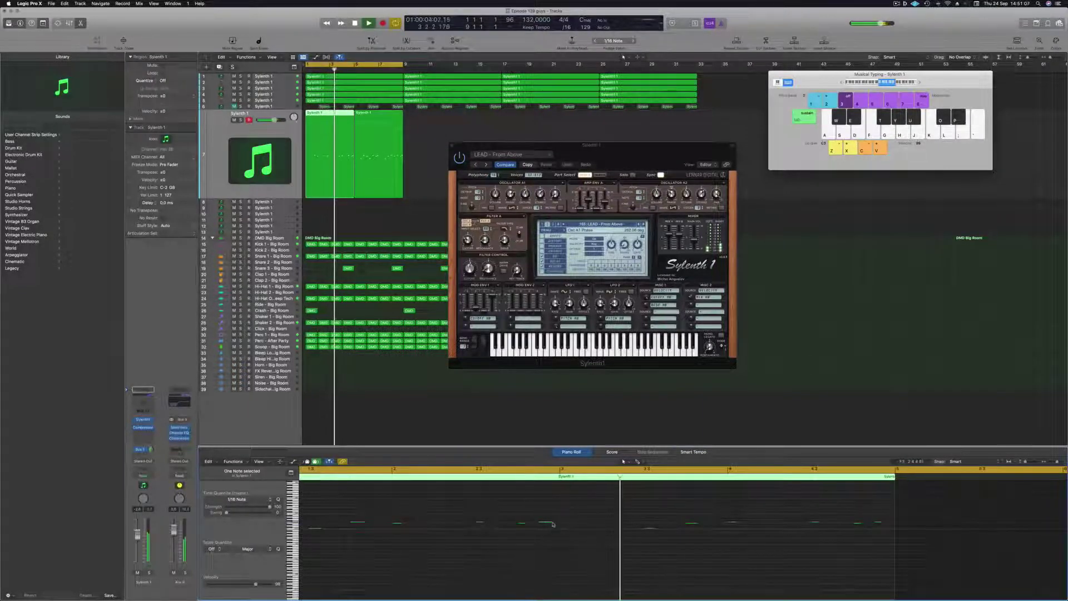
drag(548, 522, 545, 524)
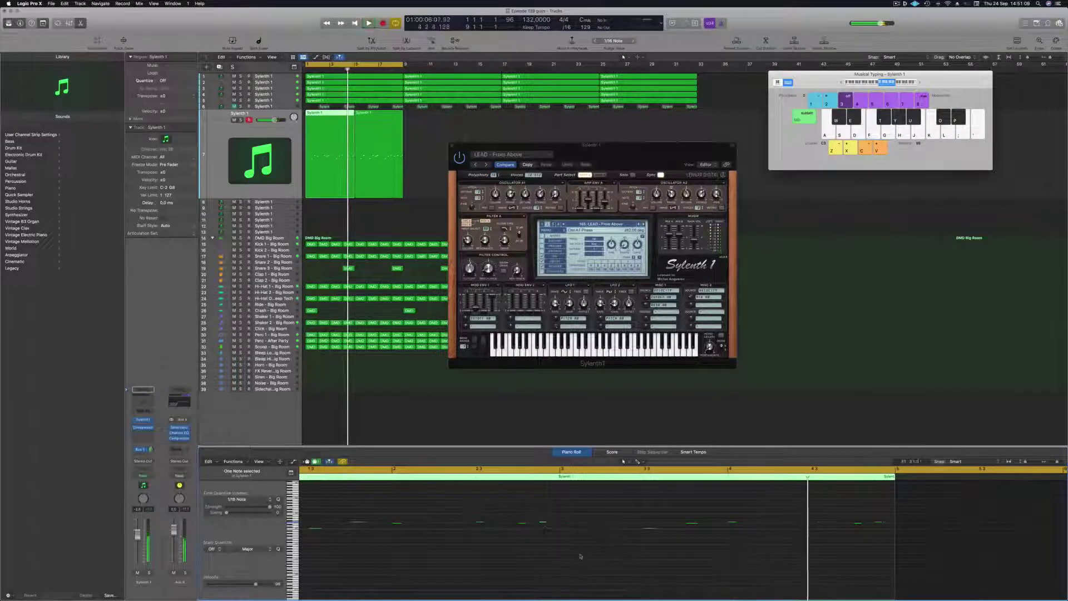
key(super+Left)
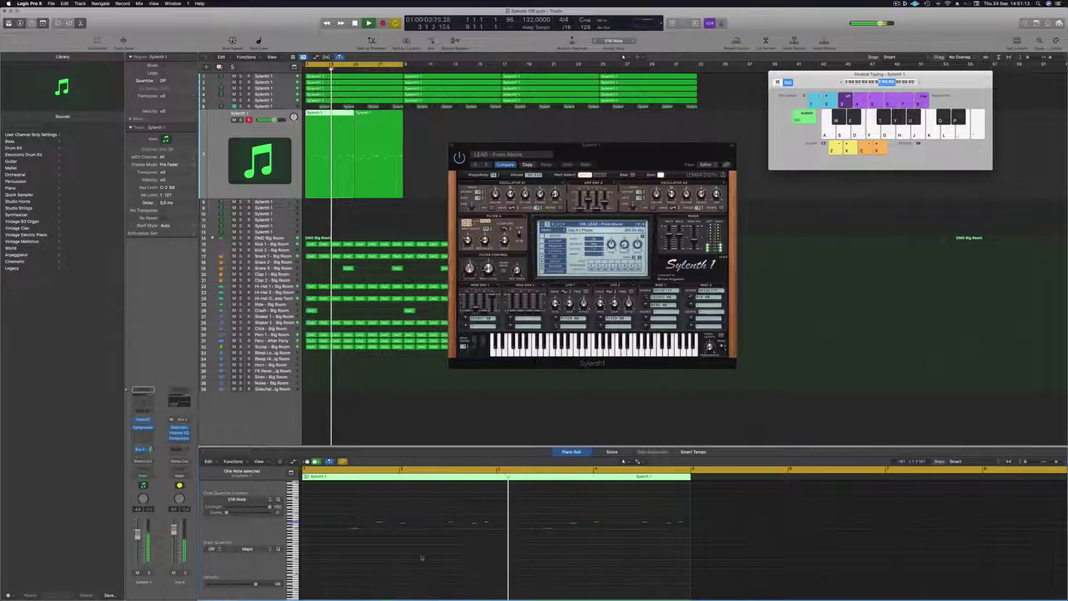
scroll(575, 550, down, 1)
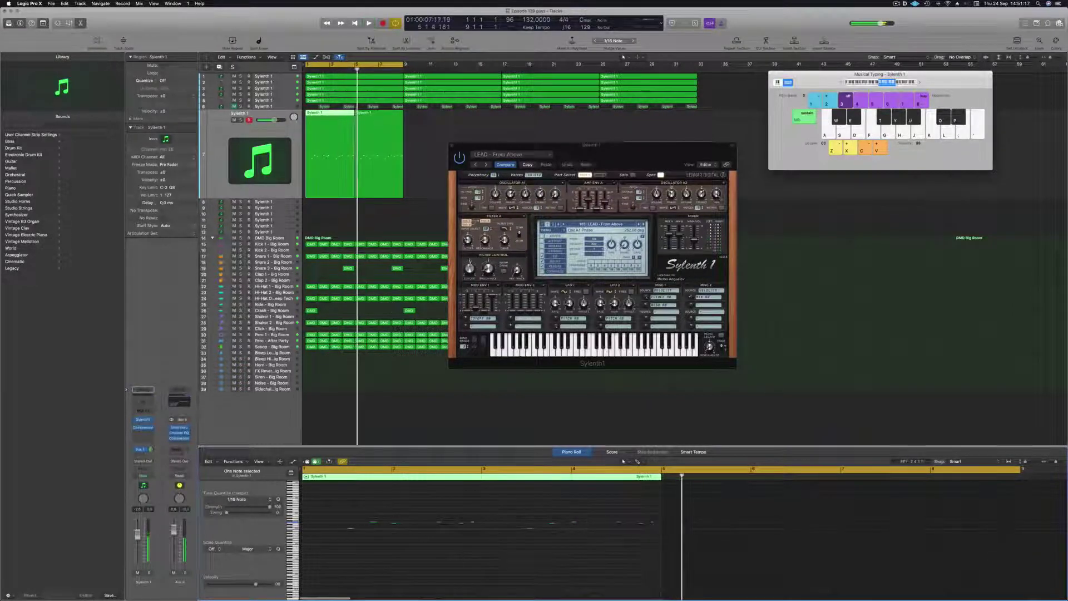
- Split the first melody region at bar 3 and delete everything on the track after that point
super+double_click(330, 115)
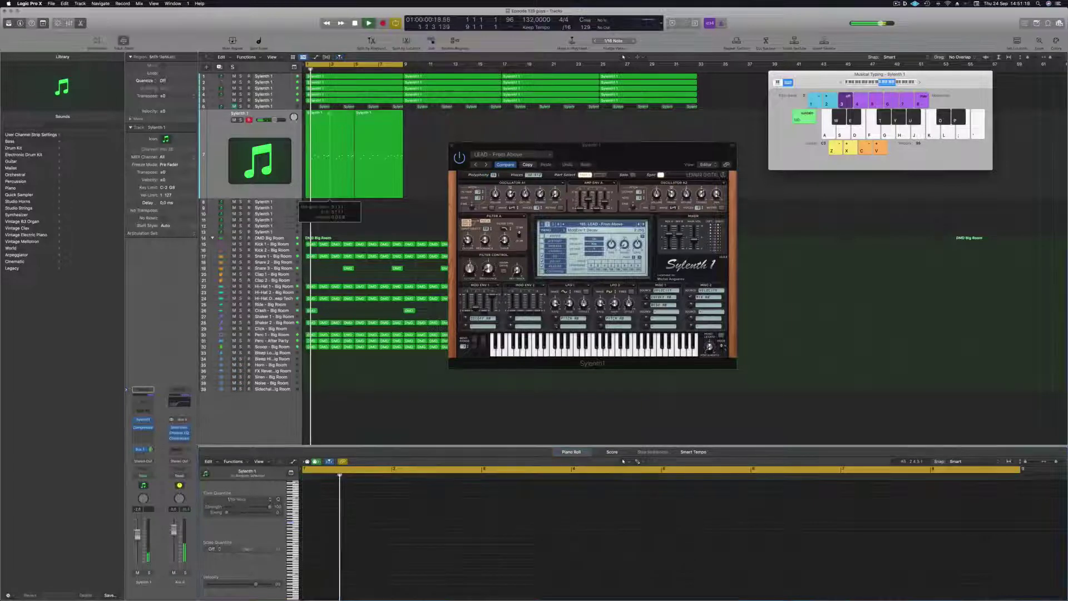
drag(426, 147, 339, 155)
key(Delete)
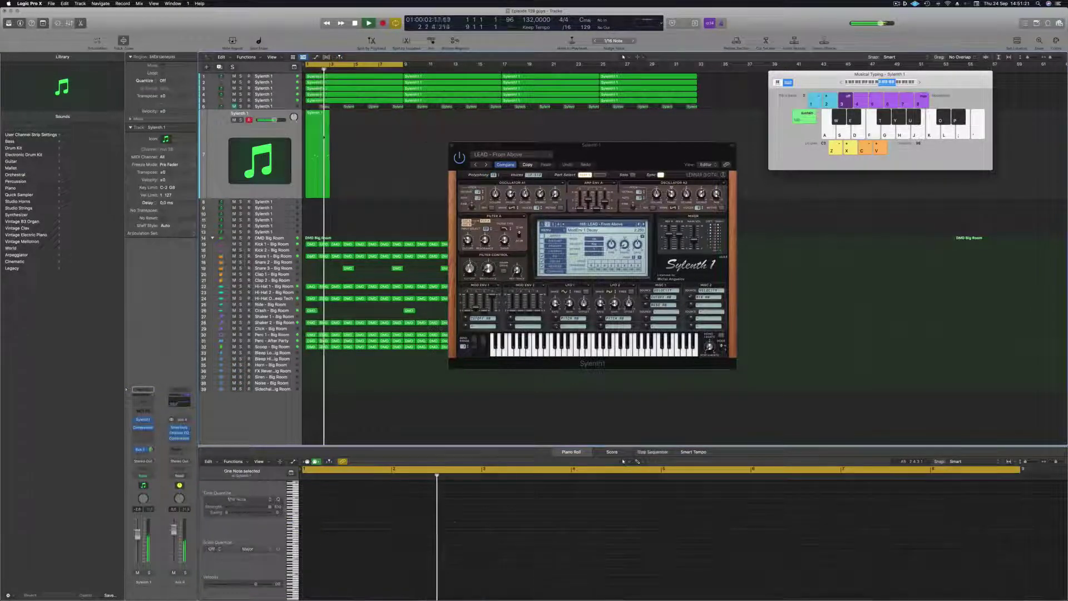
- Copy the remaining two-bar region to bar 3, join both into one region and replay it with Musical Typing hidden
click(313, 156)
drag(315, 114, 341, 118)
drag(356, 161, 318, 157)
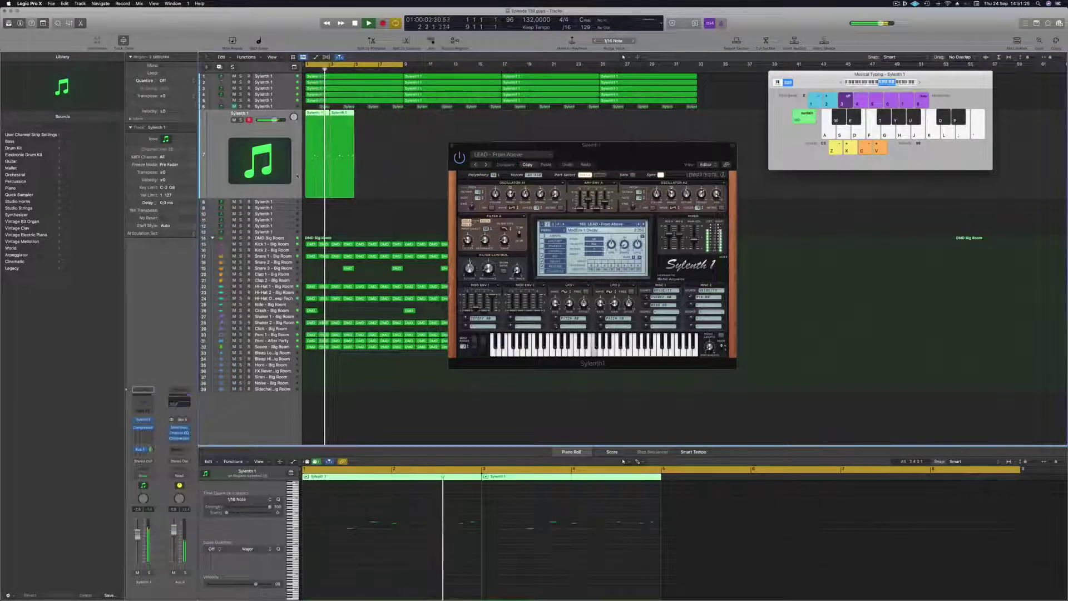
key(super+j)
key(super+k)
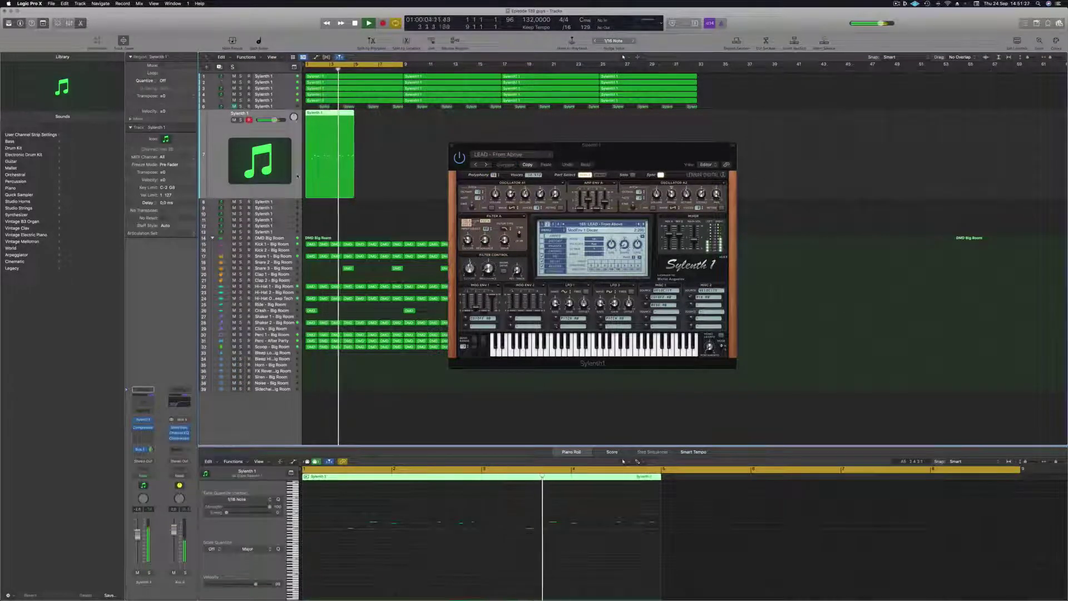
key(Return)
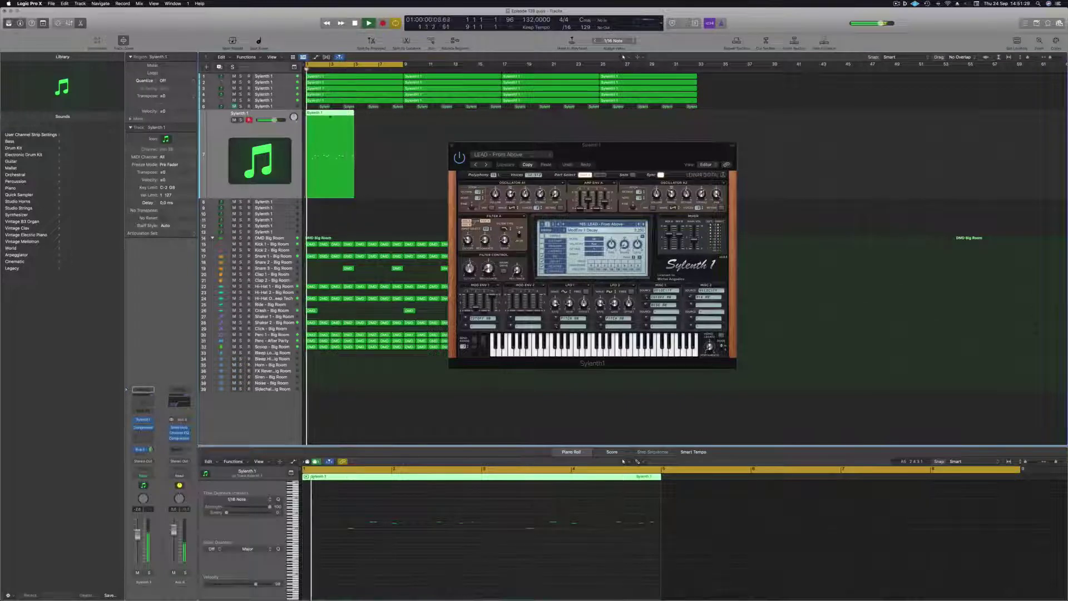
- Select a note in the melody's fourth bar in the Piano Roll and listen to the joined region from the start
scroll(444, 518, left, 1)
scroll(501, 556, up, 2)
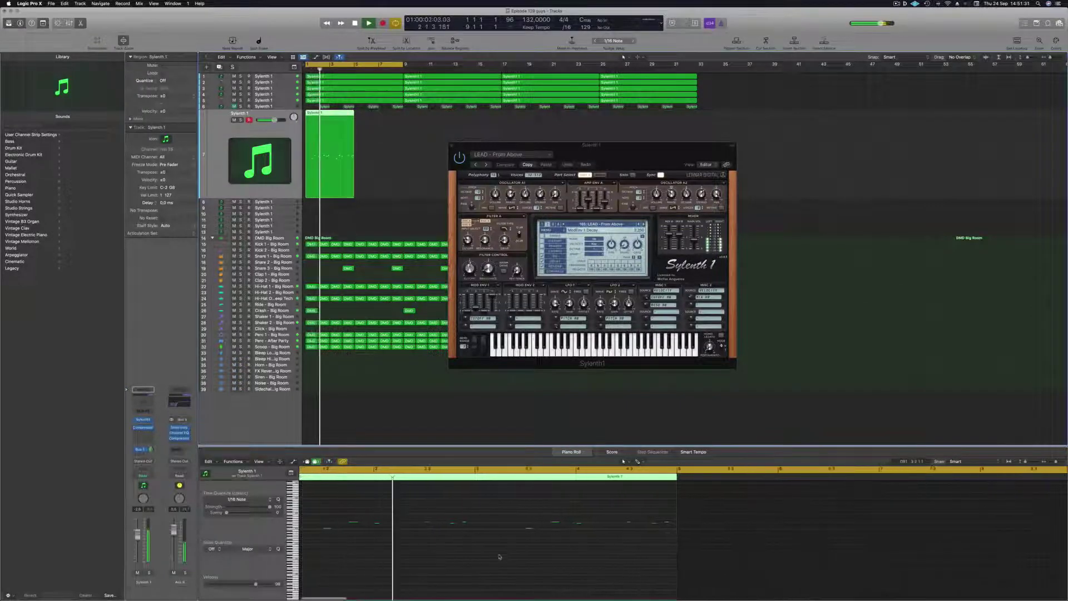
scroll(504, 559, down, 1)
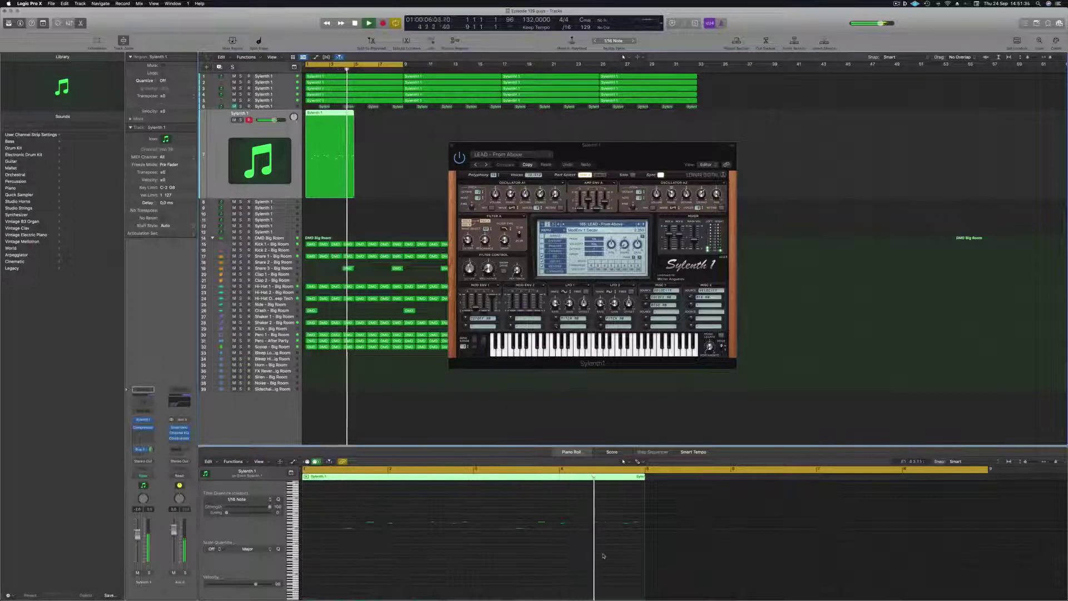
scroll(608, 556, up, 1)
scroll(609, 556, up, 1)
click(584, 523)
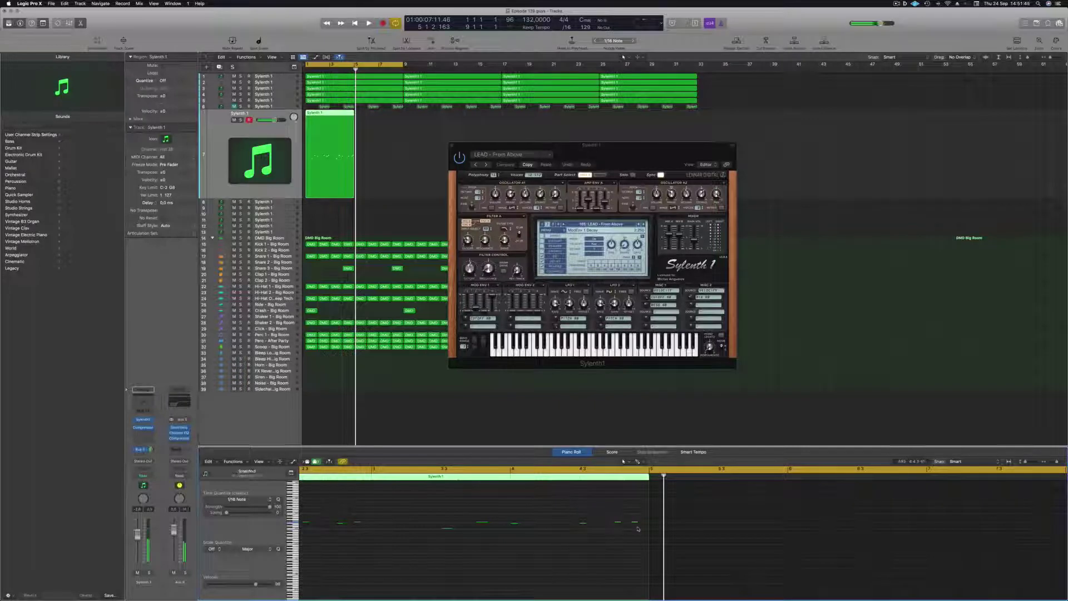
key(space)
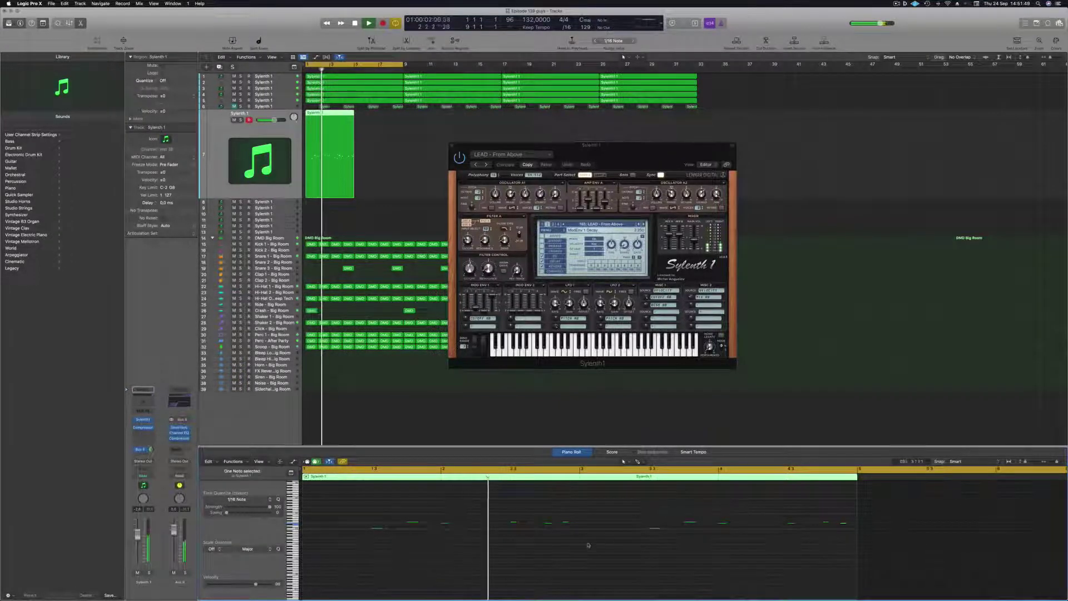
scroll(536, 557, down, 3)
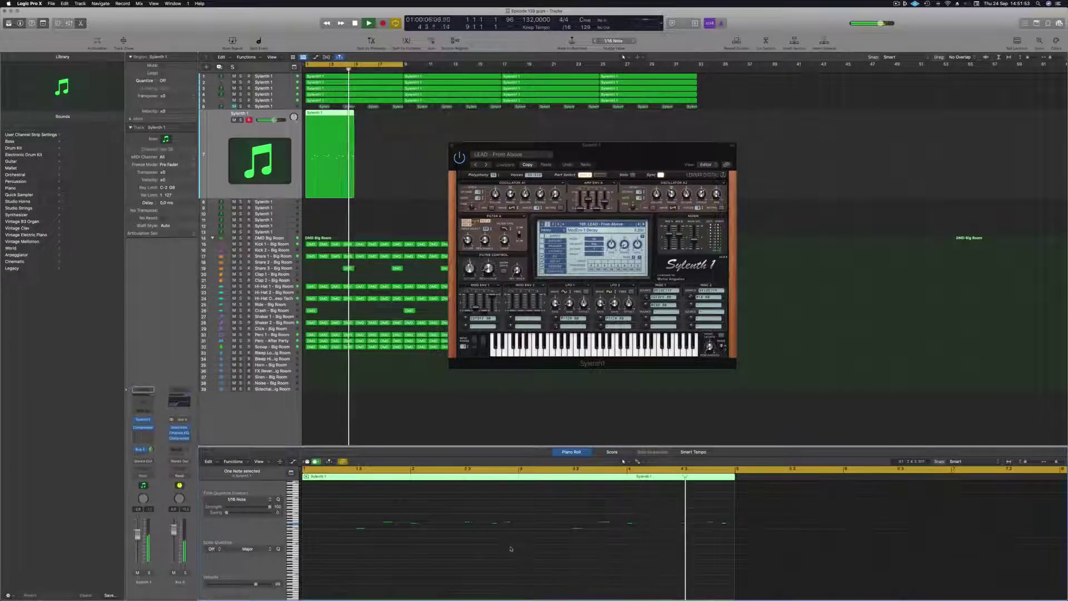
key(Return)
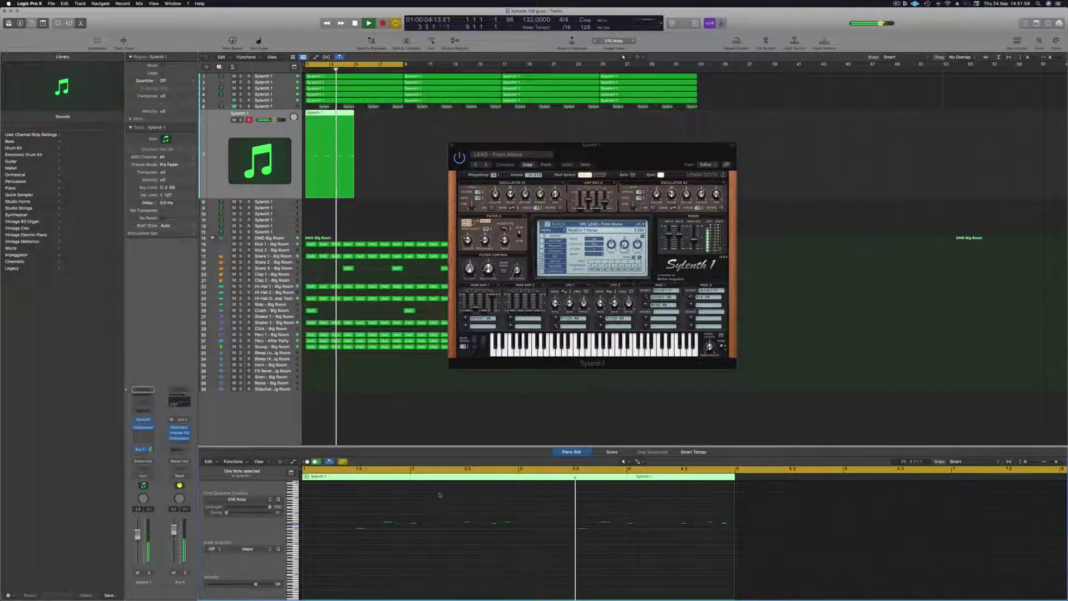
- Stop playback and delete the joined melody region from the Sylenth1 lead track
key(Return)
drag(619, 149, 617, 149)
key(space)
drag(408, 136, 340, 157)
key(Delete)
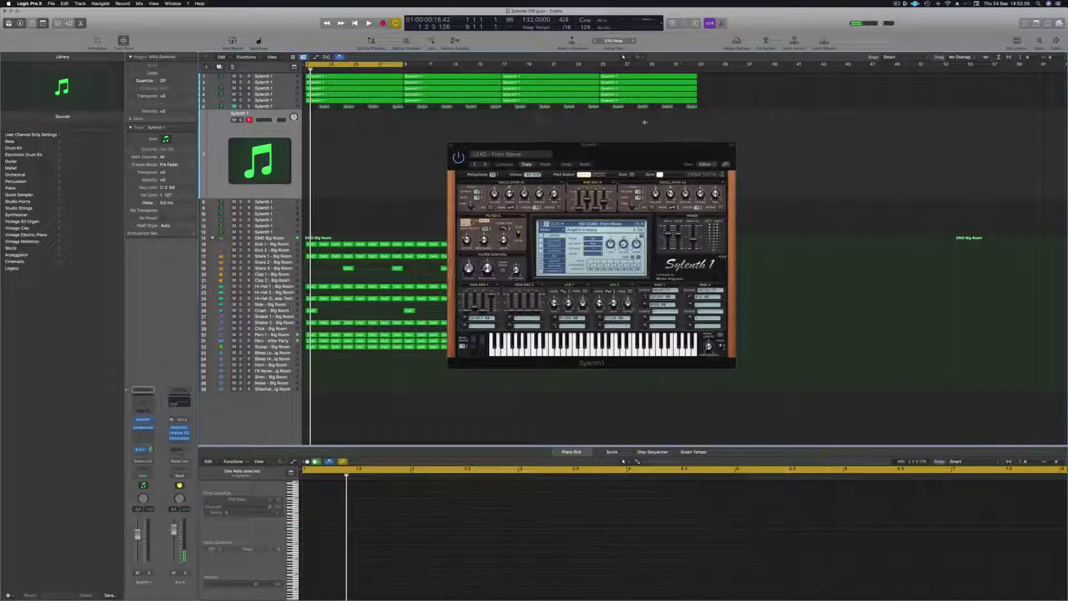
- Open Musical Typing, improvise over the playing mix with From Above and lower the lead track's volume slightly
key(super+k)
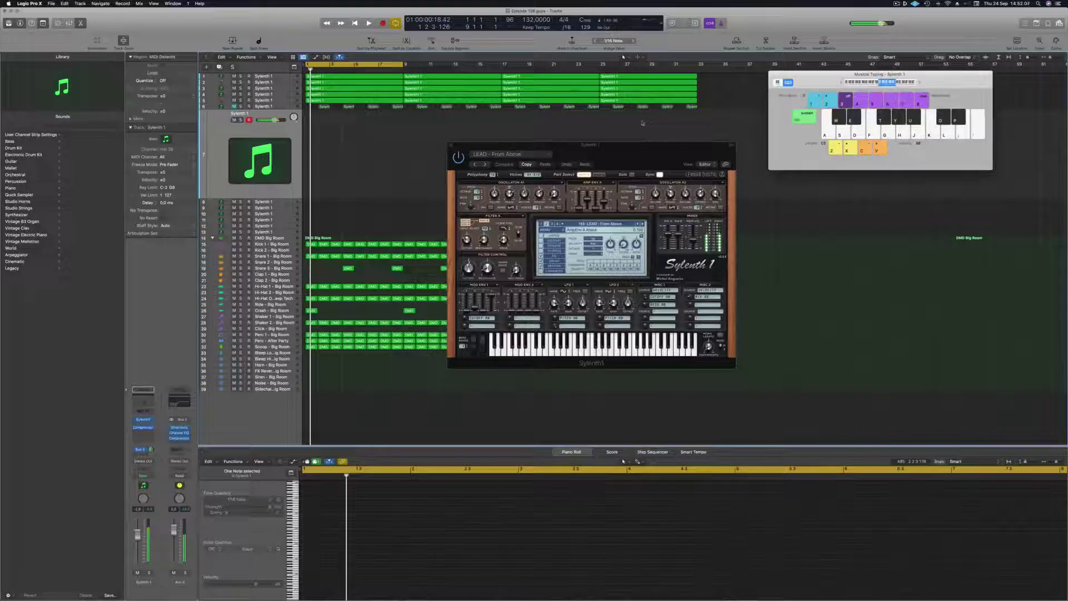
key(space)
key(d)
key(h)
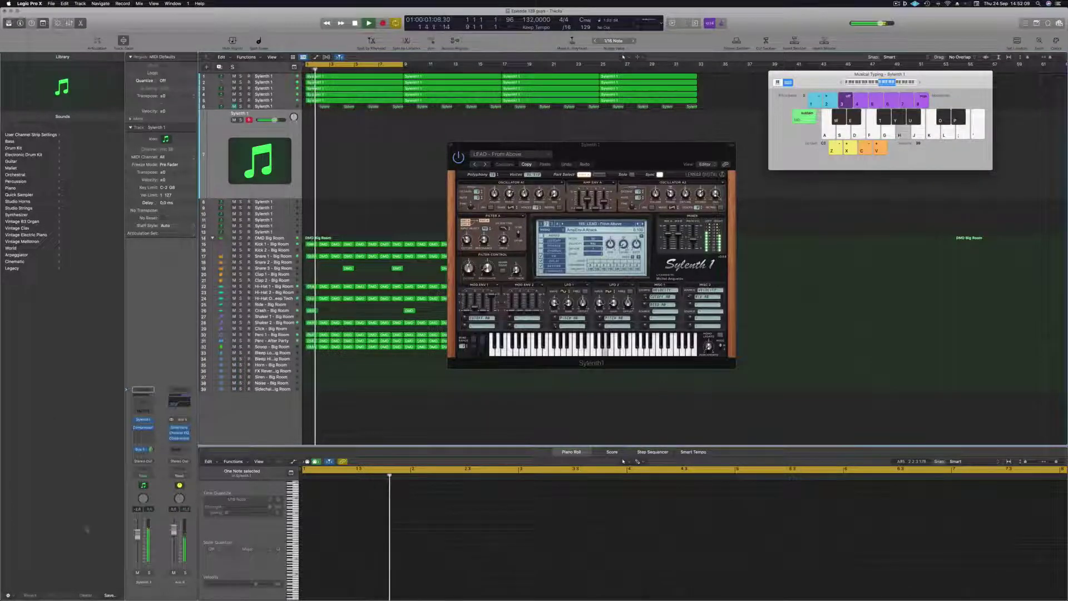
key(h)
key(g)
drag(138, 534, 137, 541)
key(h)
key(j)
key(g)
- Step through the Sylenth1 lead presets after From Above, trying each with a few notes over the mix
click(643, 224)
key(g)
click(643, 224)
click(643, 224)
key(g)
key(j)
click(643, 224)
key(j)
click(642, 224)
- Play a rising test phrase on the current lead and advance past Green Lights to the Hammond B3 Organ preset
key(h)
key(j)
key(k)
key(l)
key(semicolon)
key(k)
key(l)
click(643, 224)
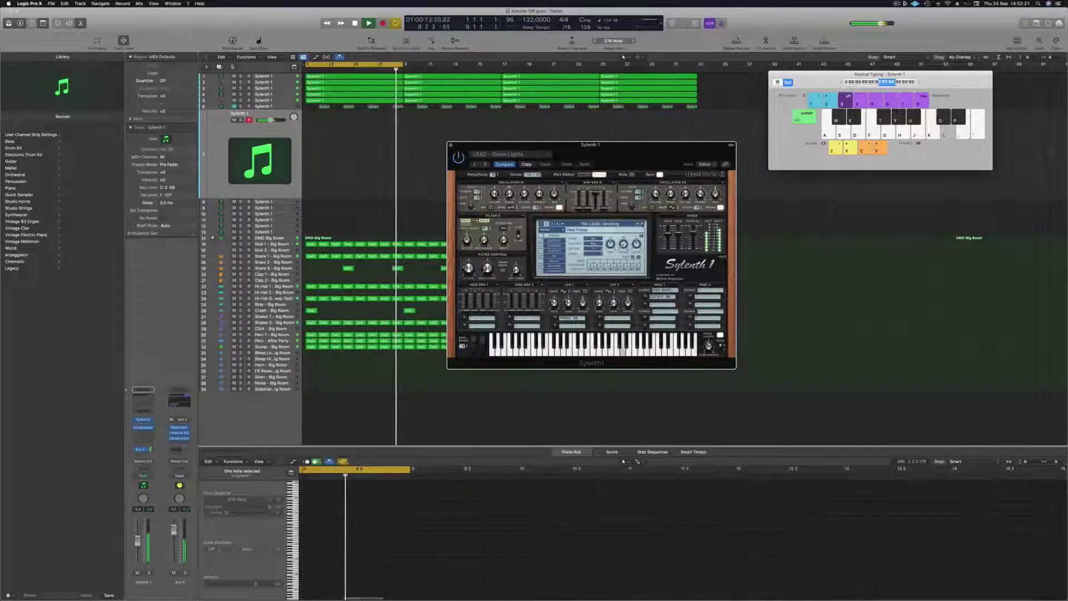
click(643, 224)
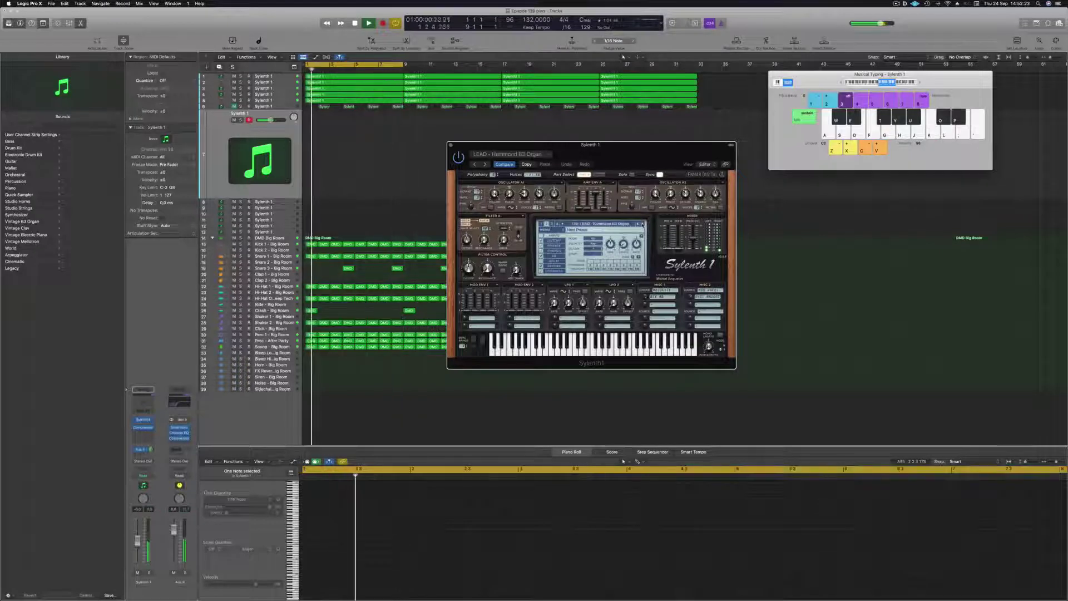
- Advance the Sylenth1 presets from Hammond B3 Organ to the Home lead, playing test notes along the way
click(643, 224)
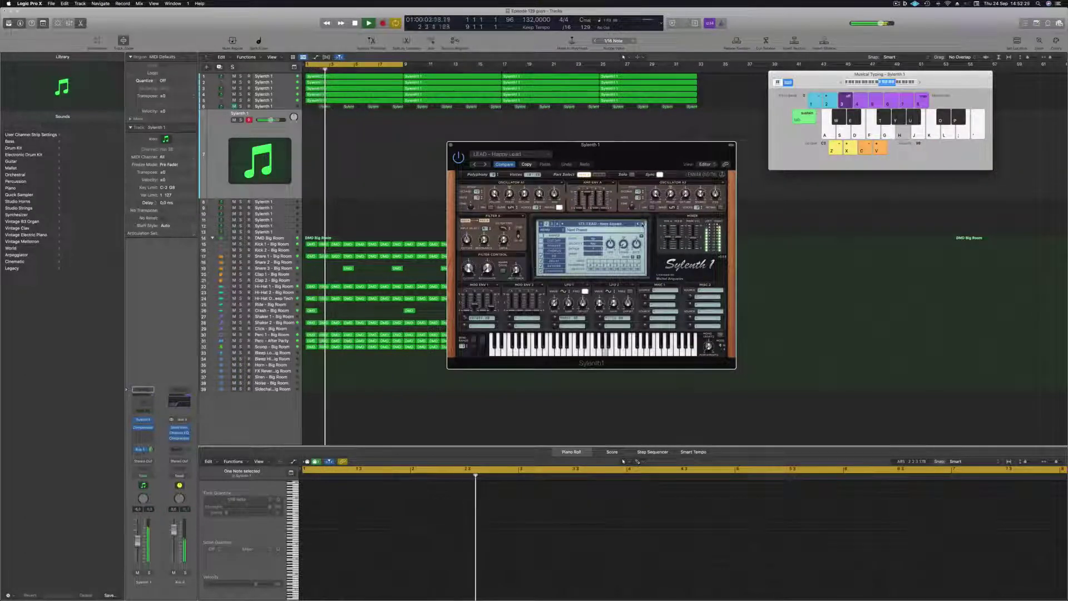
click(642, 224)
click(642, 225)
key(h)
key(j)
key(f)
click(642, 223)
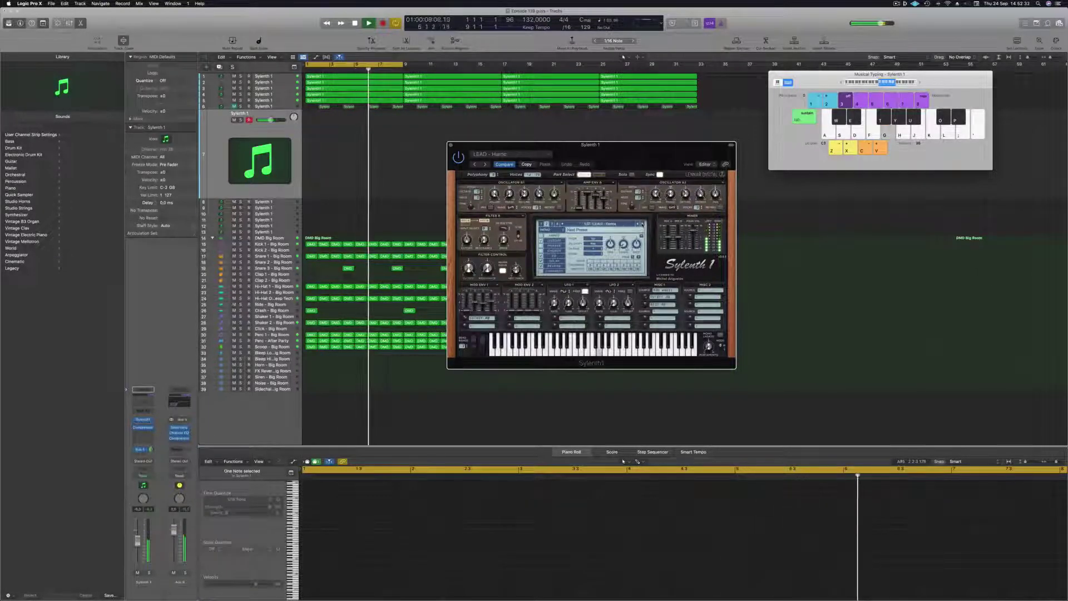
- Play test notes with the Home lead over the looping mix to work out a melody
click(880, 87)
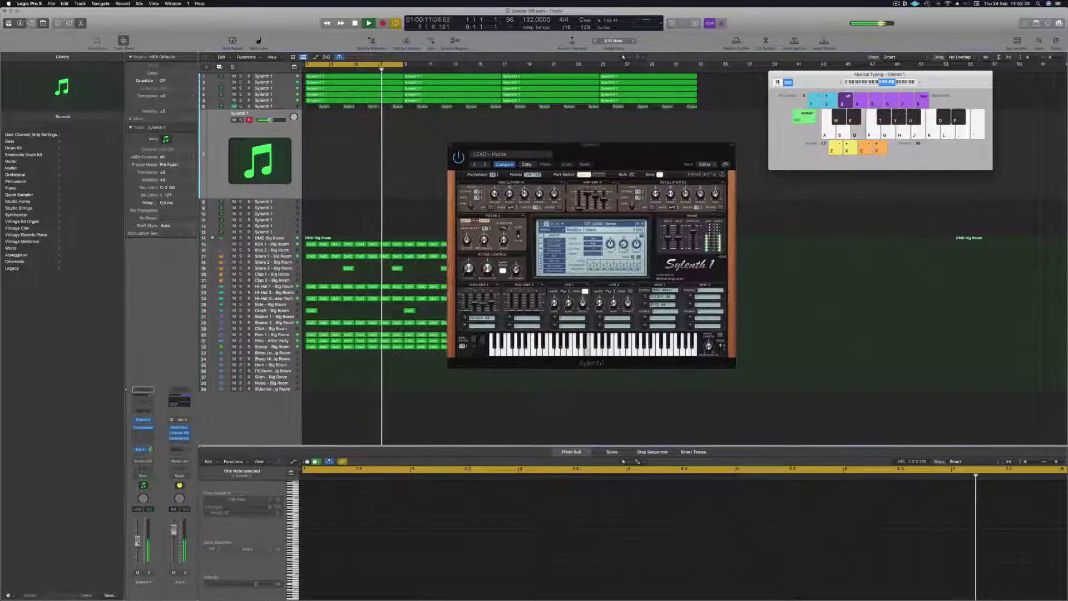
key(g)
click(884, 83)
key(g)
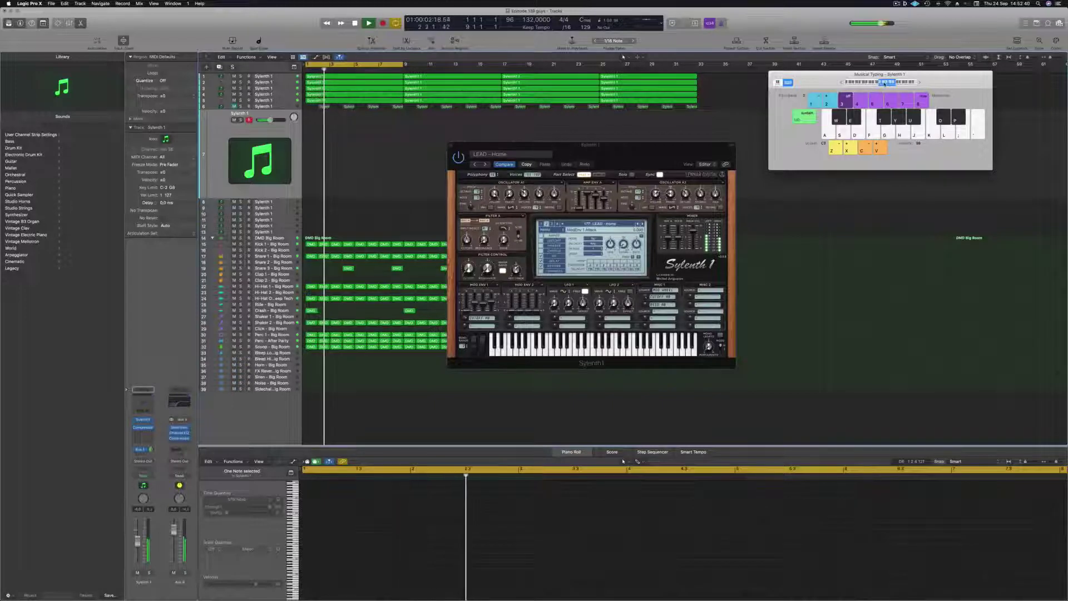
key(g)
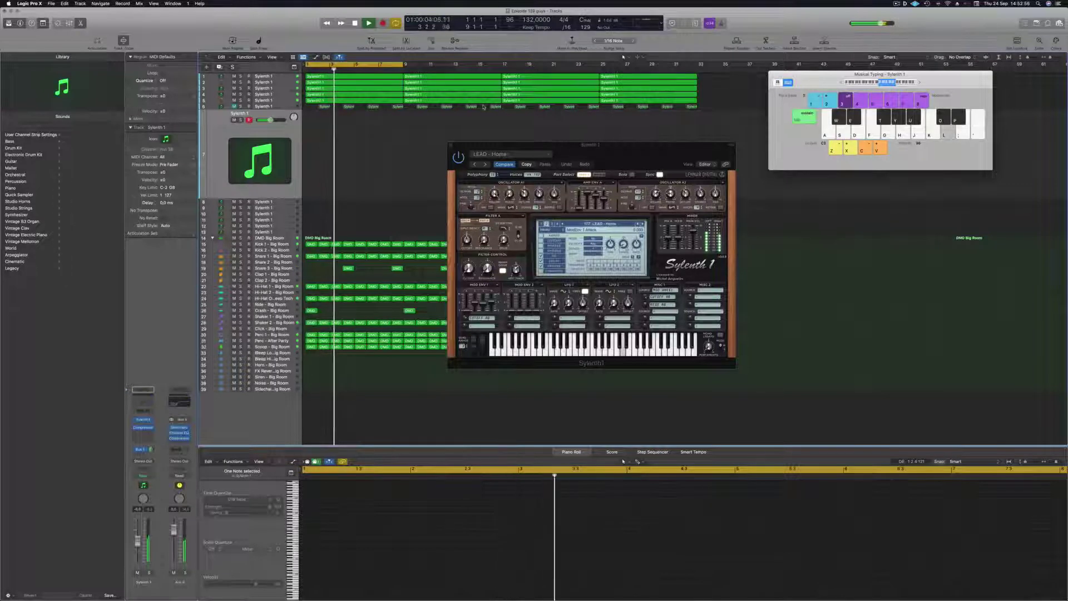
- Record an improvised melody with the Home lead onto the selected Sylenth1 track while the loop plays
key(r)
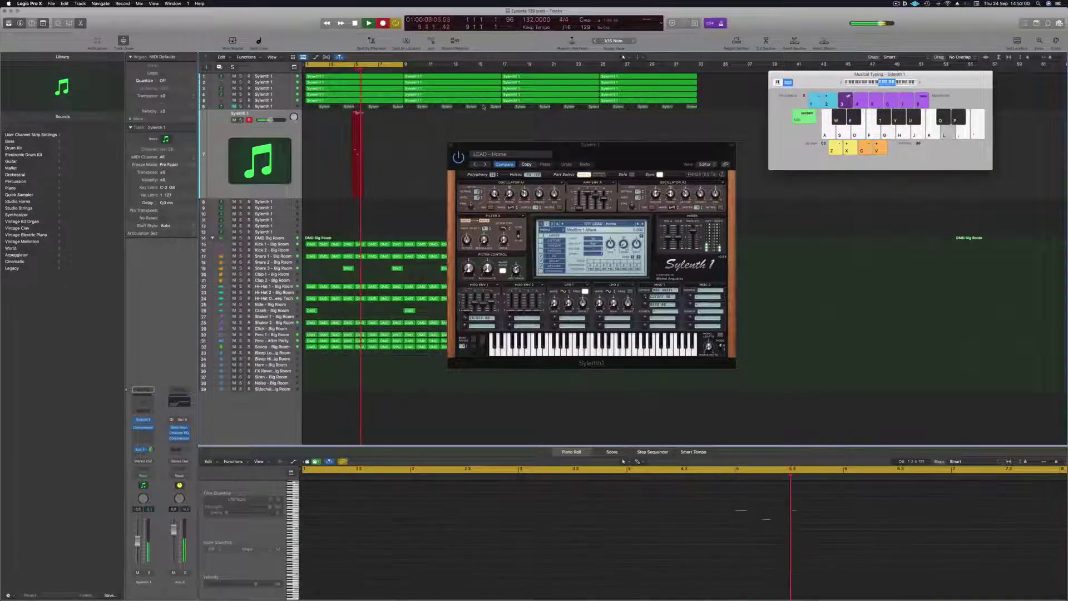
key(apostrophe)
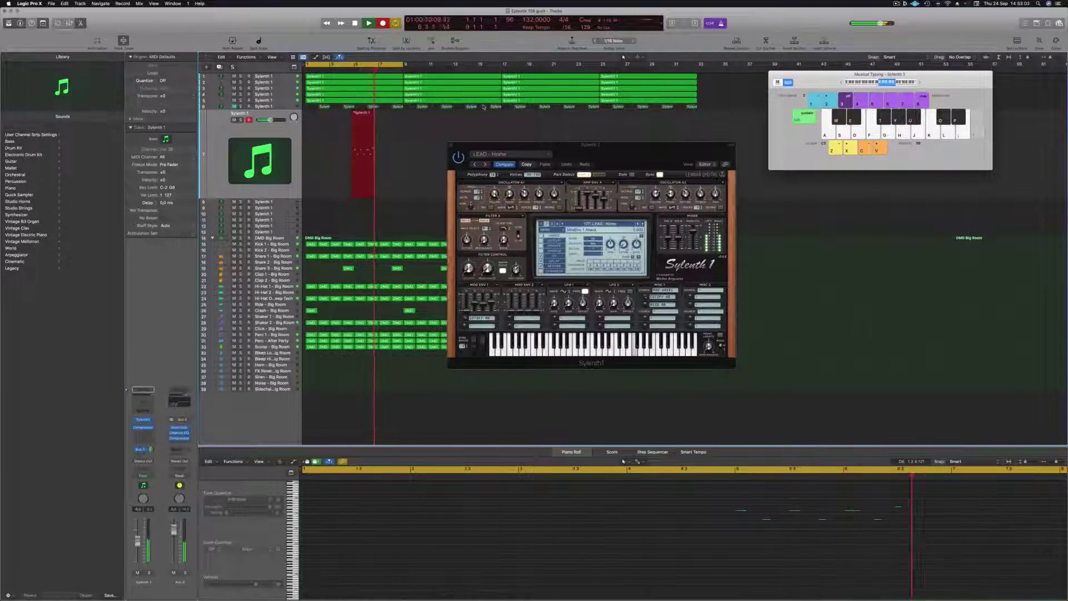
key(f)
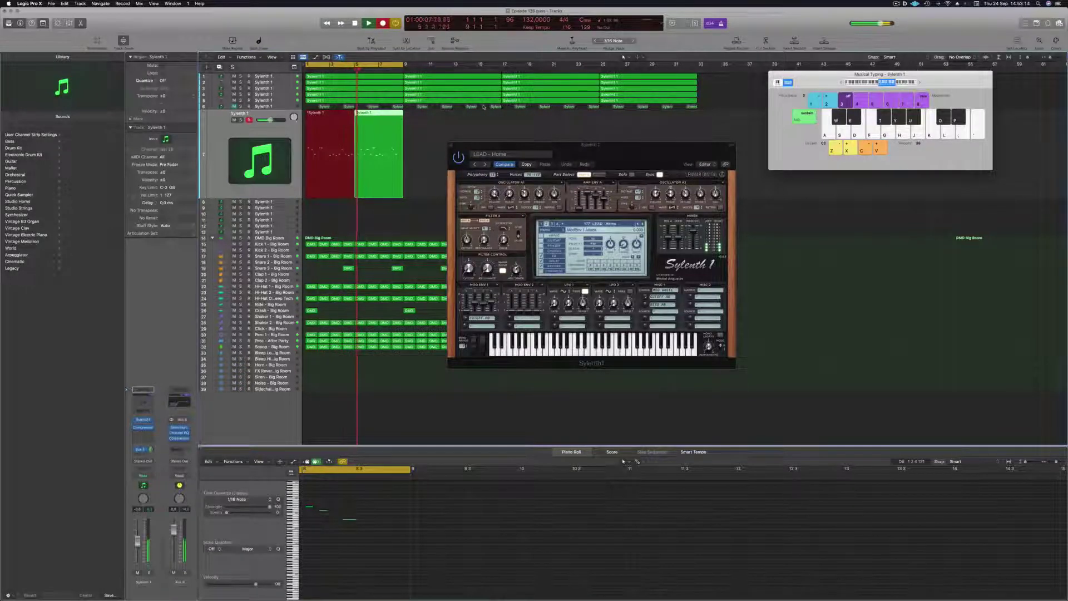
- Stop recording, join the two recorded melody regions into one and close Musical Typing
drag(603, 146, 745, 137)
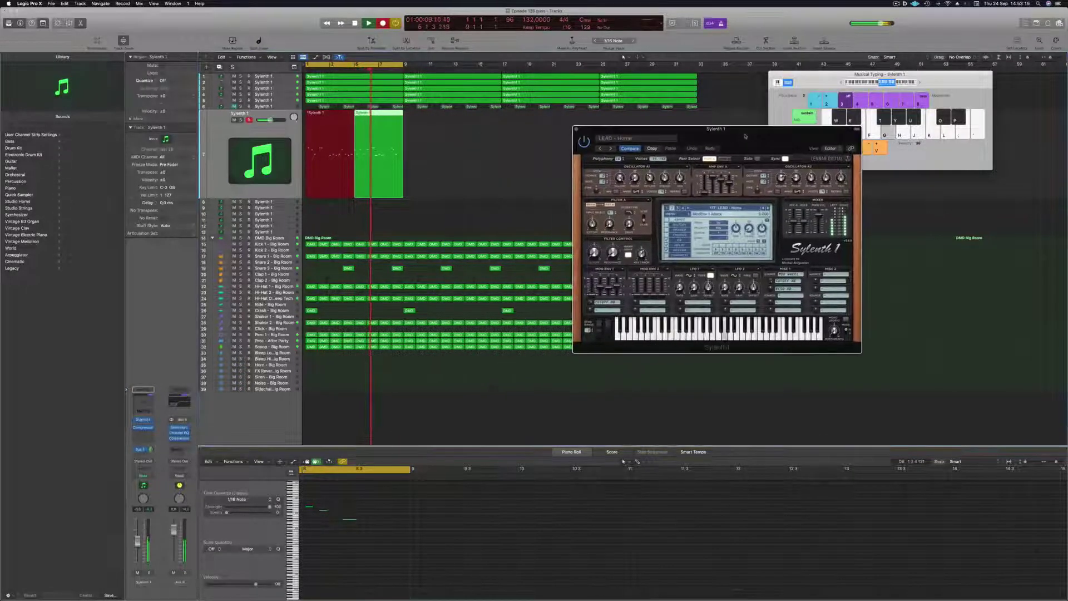
key(space)
key(space)
drag(410, 181, 326, 181)
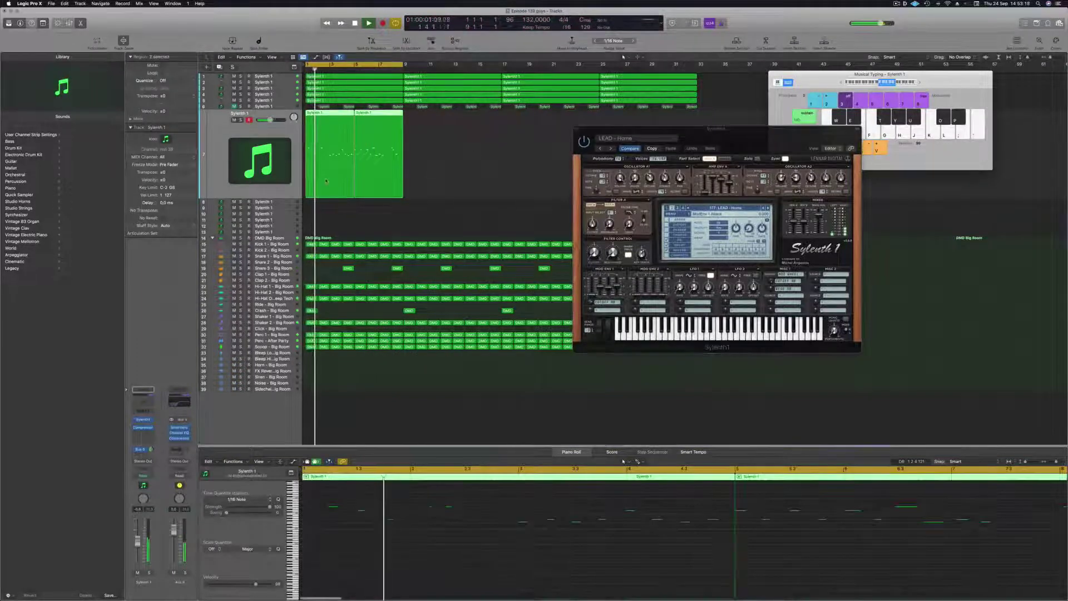
key(super+k)
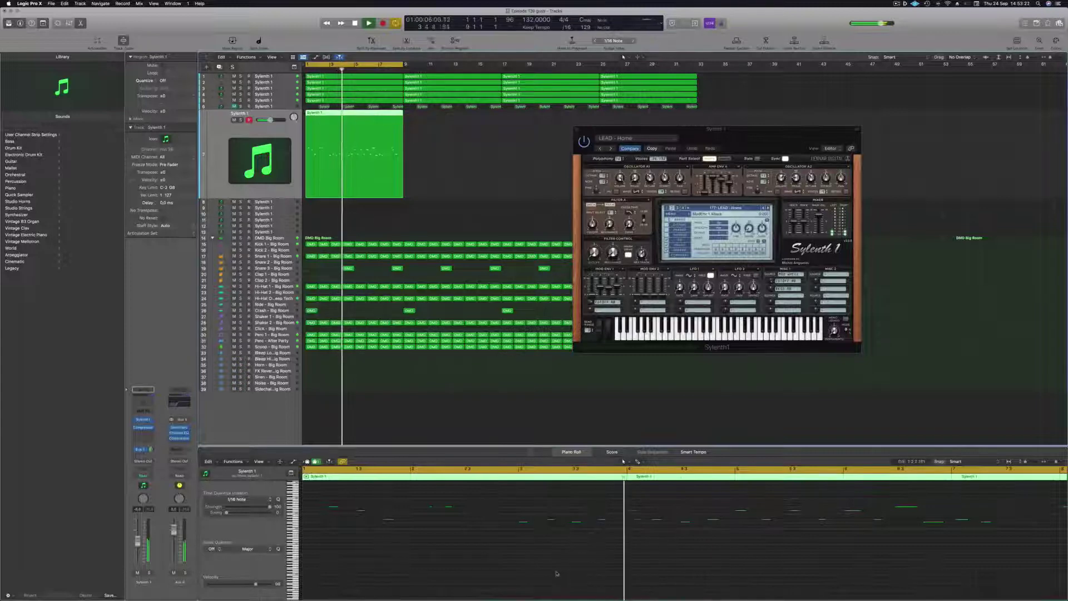
- Trim the opening of the joined melody region so that it starts late in bar 2, and replay it
scroll(556, 574, down, 3)
key(Return)
click(508, 563)
key(super+a)
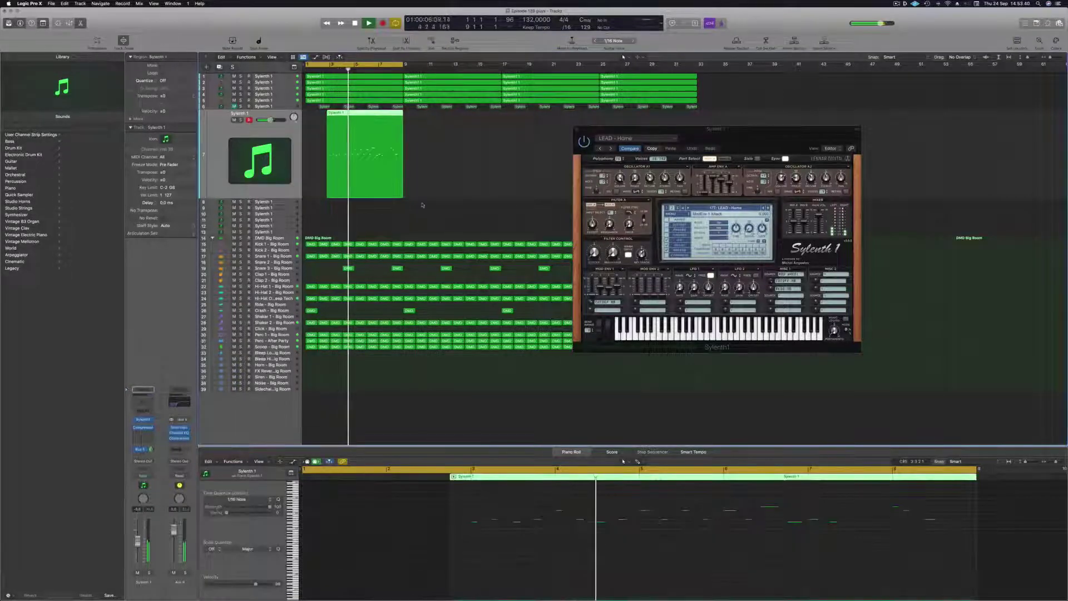
key(Return)
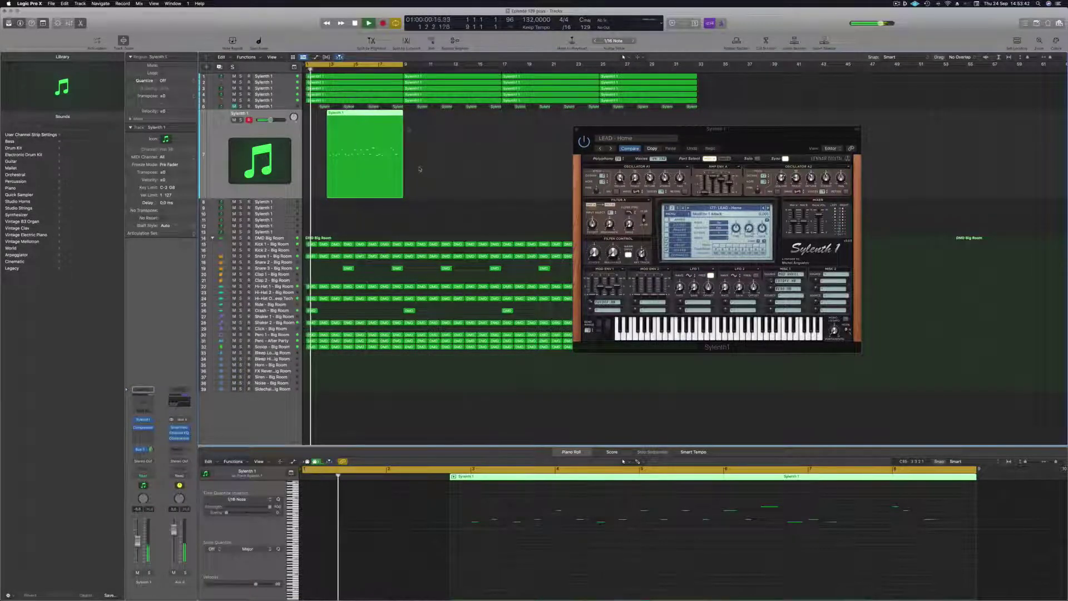
key(super+Right)
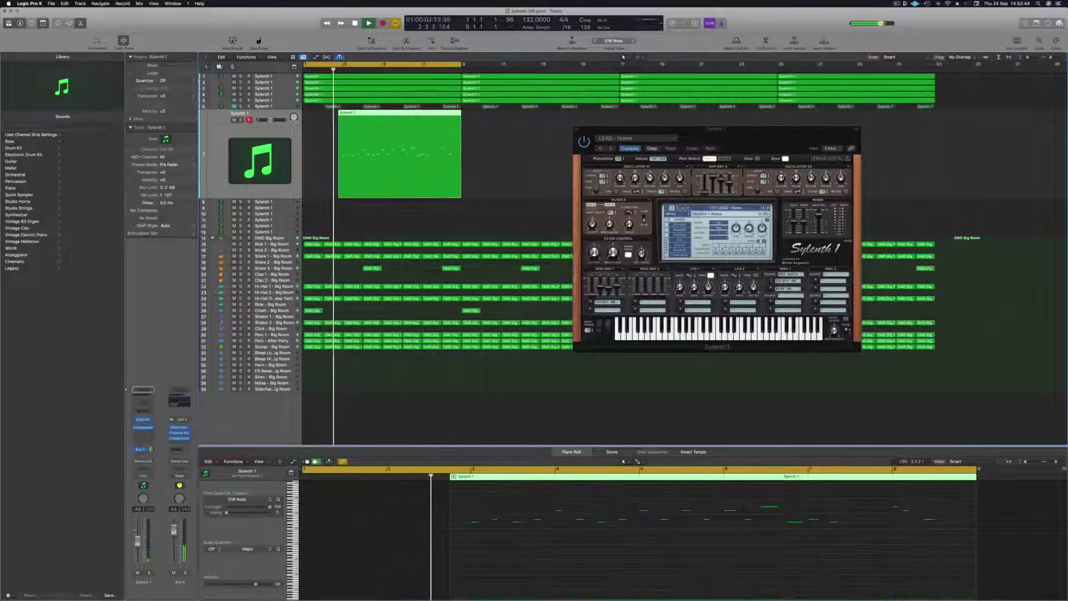
- Trim the melody region's start to its first note and move the region to the beginning of bar 1
drag(343, 195, 337, 115)
click(341, 116)
key(Return)
scroll(453, 571, up, 2)
scroll(455, 567, down, 3)
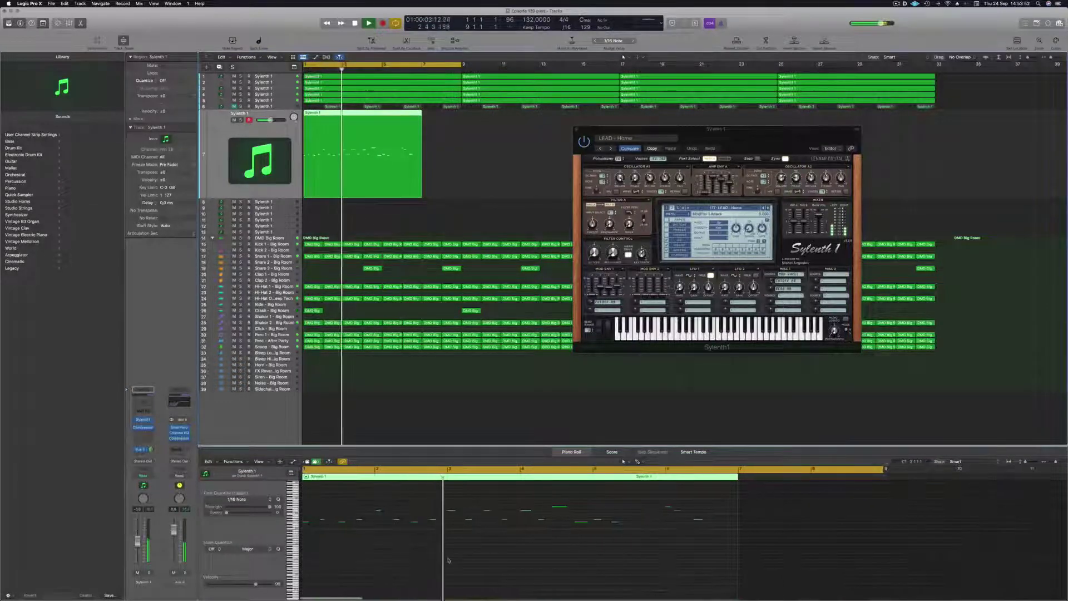
key(Return)
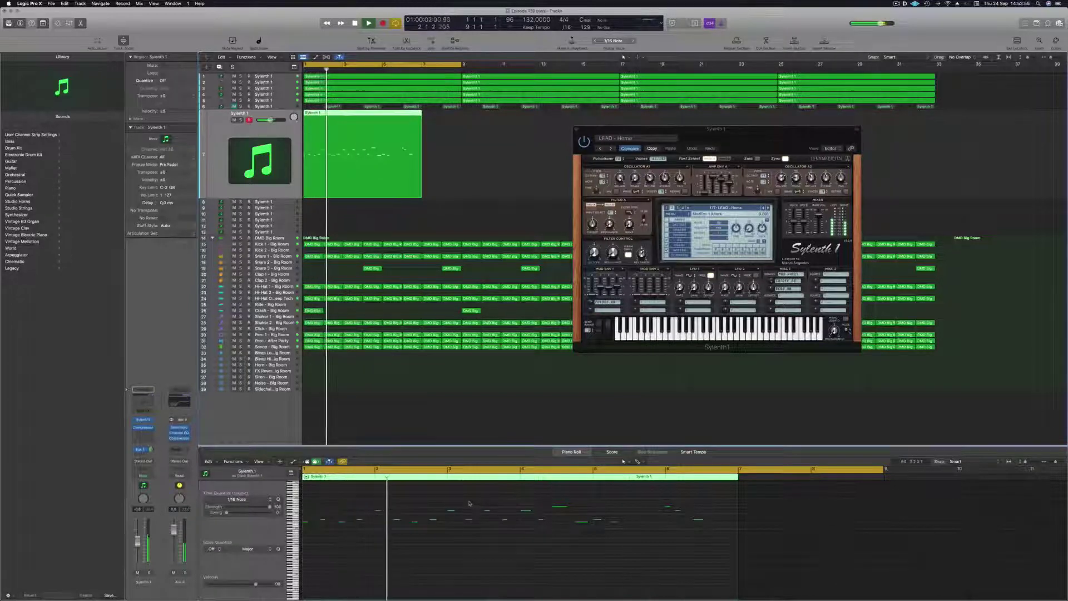
- Delete all melody notes that follow the first note of bar 3
drag(466, 502, 739, 548)
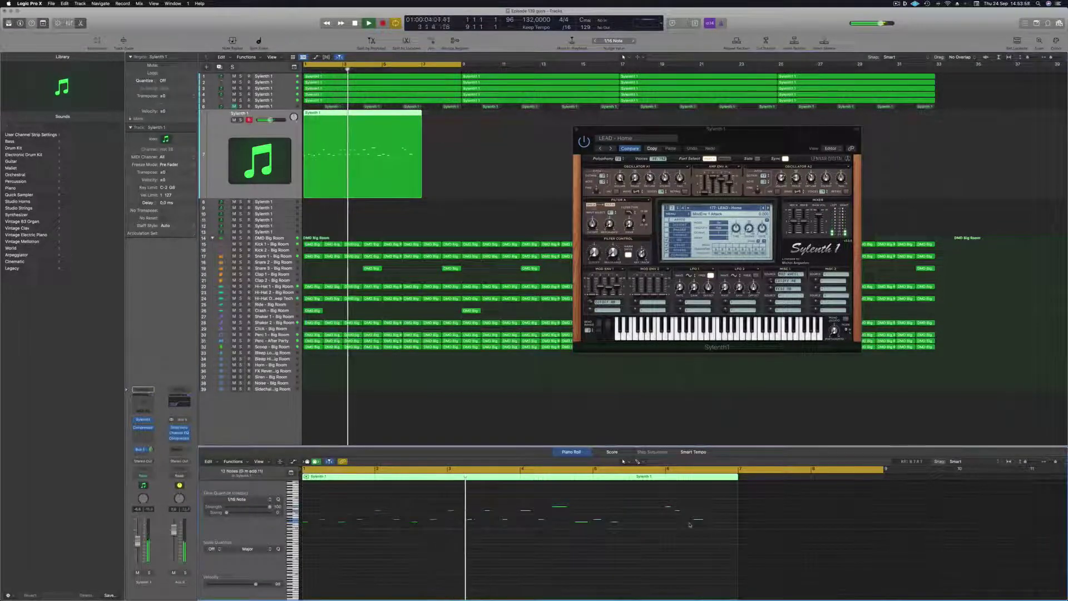
click(558, 559)
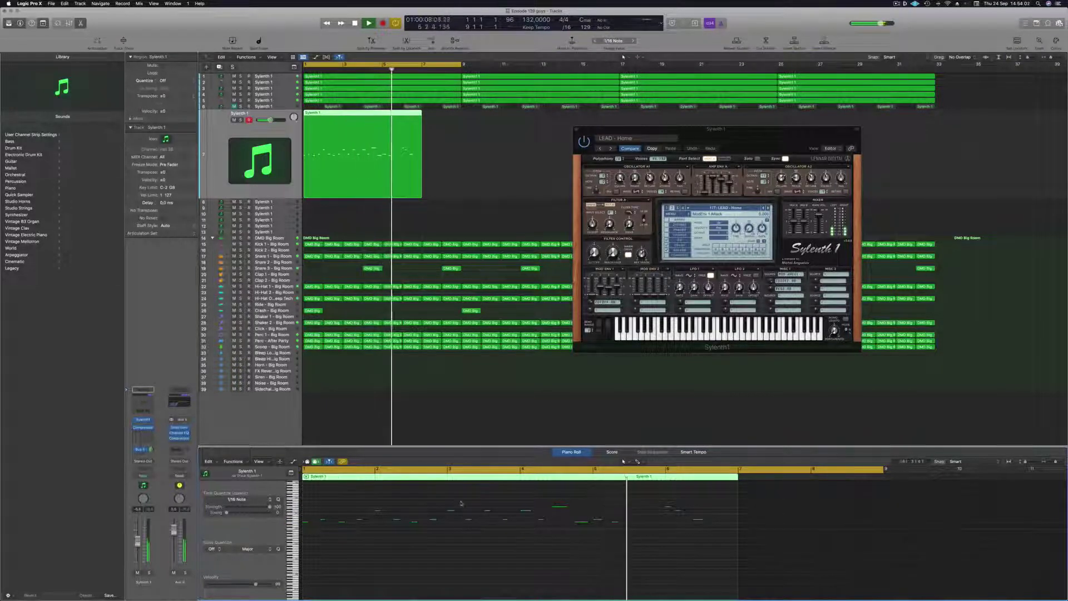
drag(450, 497, 740, 560)
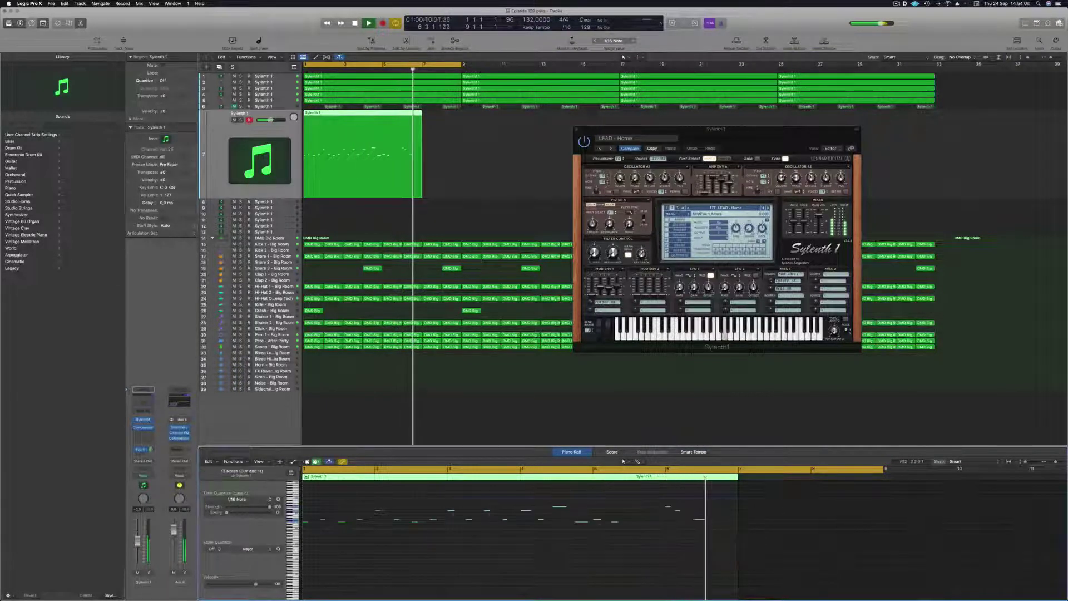
drag(469, 499, 754, 573)
key(Delete)
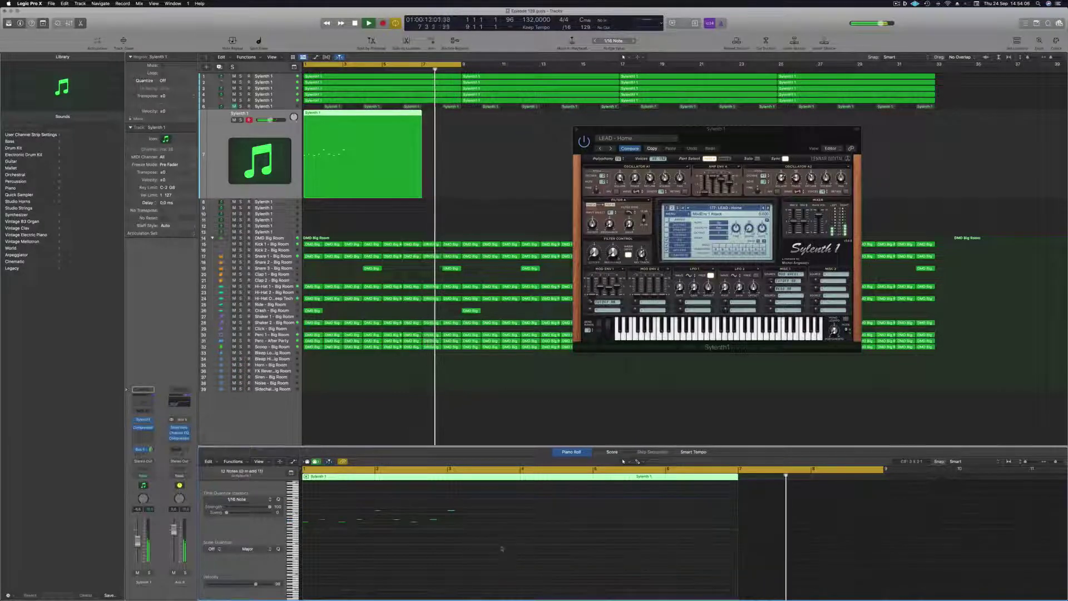
- Copy the remaining opening phrase into bars 3 and 4 and delete the surplus notes at its end
drag(319, 507, 479, 546)
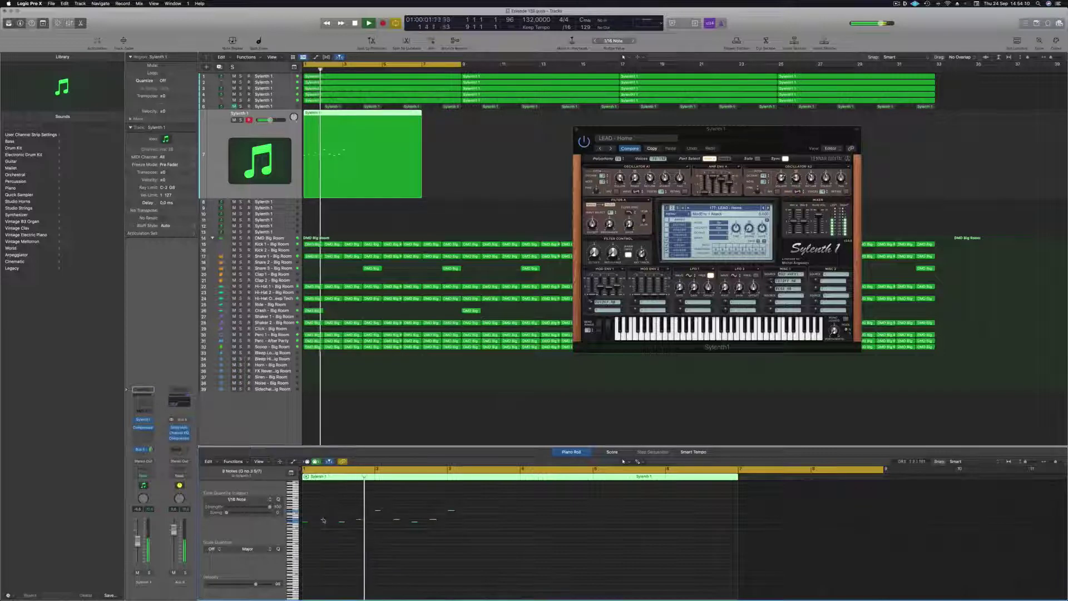
drag(323, 520, 471, 525)
key(space)
drag(630, 503, 601, 520)
key(BackSpace)
key(Return)
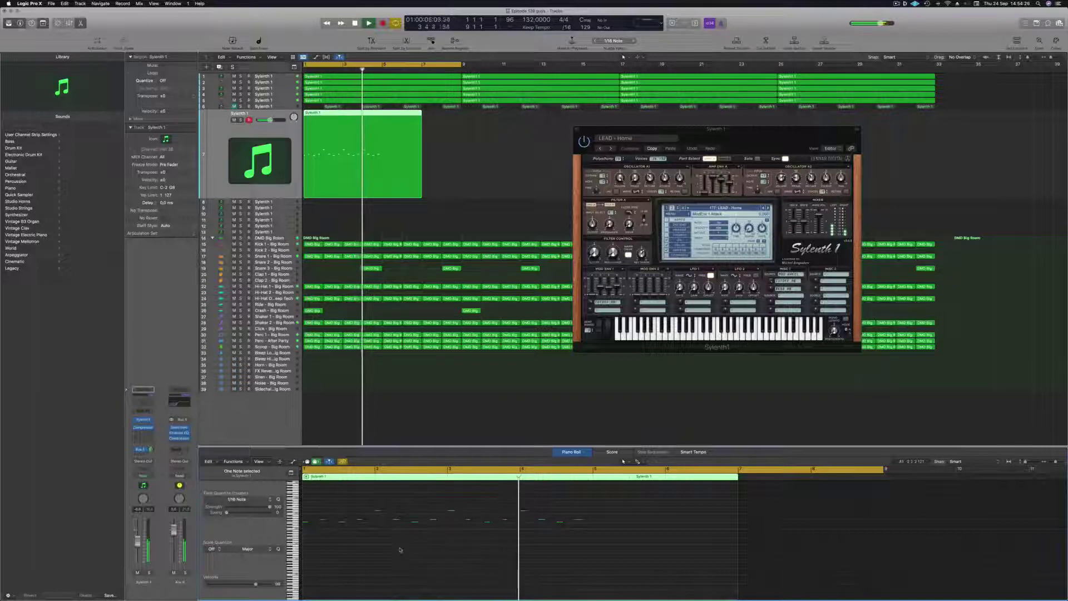
- Split the melody region just before bar 5 and delete the empty remainder
key(space)
super+double_click(380, 114)
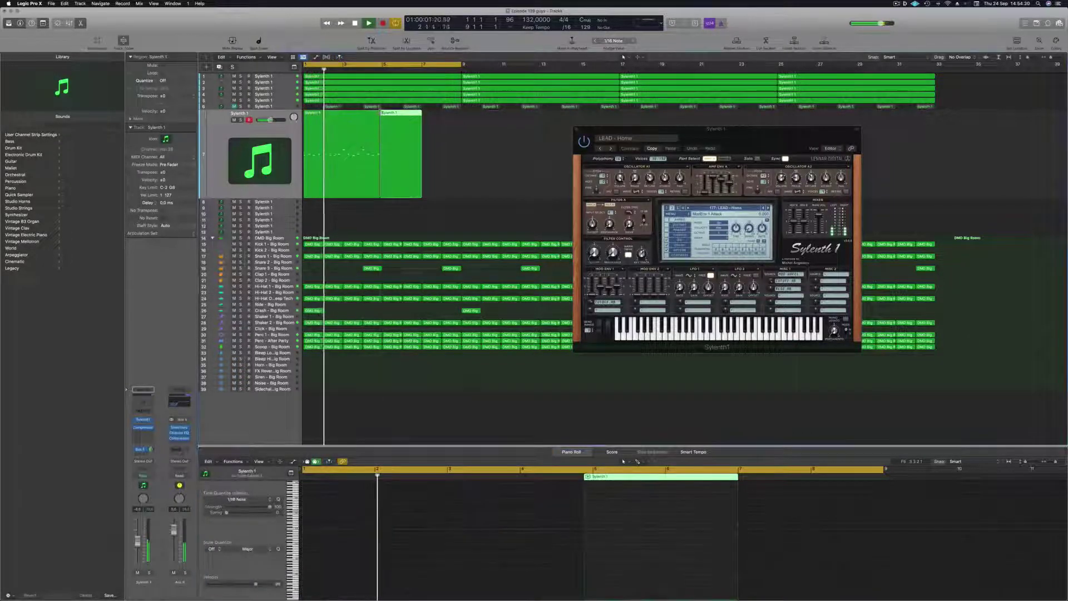
key(BackSpace)
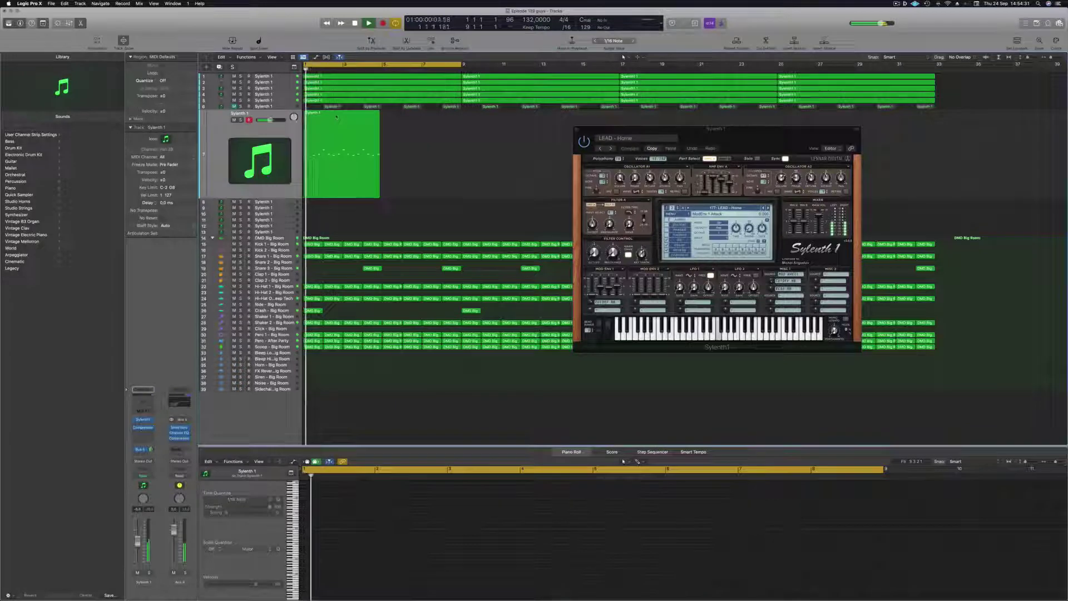
- Copy the four-bar melody region to bar 5 and extend the regions to fill the loop up to bar 9
drag(328, 123, 410, 126)
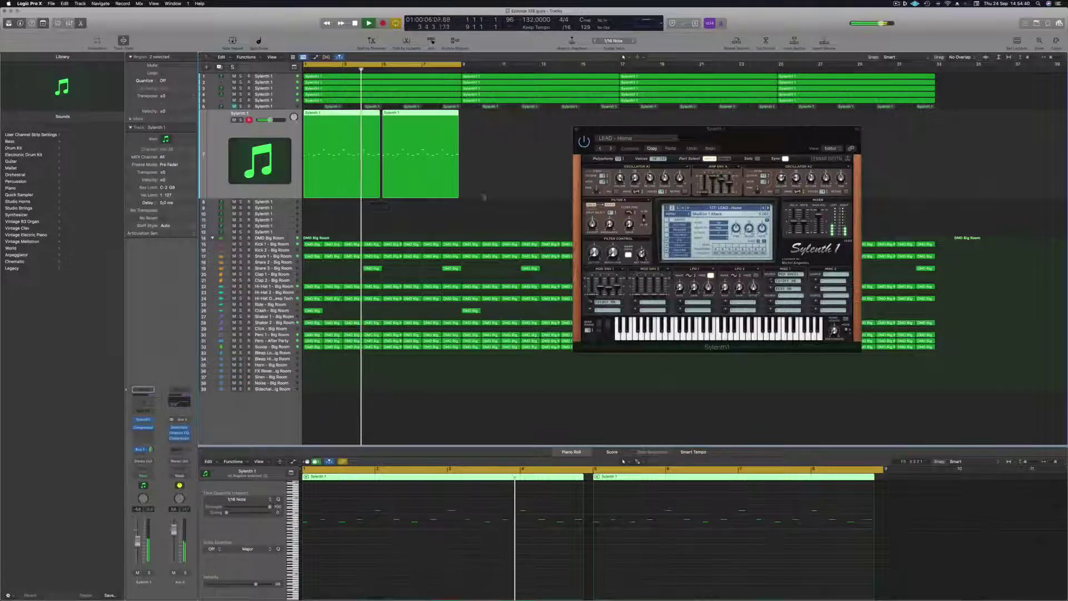
drag(458, 195, 461, 201)
key(Return)
- Move the Sylenth1 window aside while listening to the loop and close it
drag(712, 129, 686, 59)
key(space)
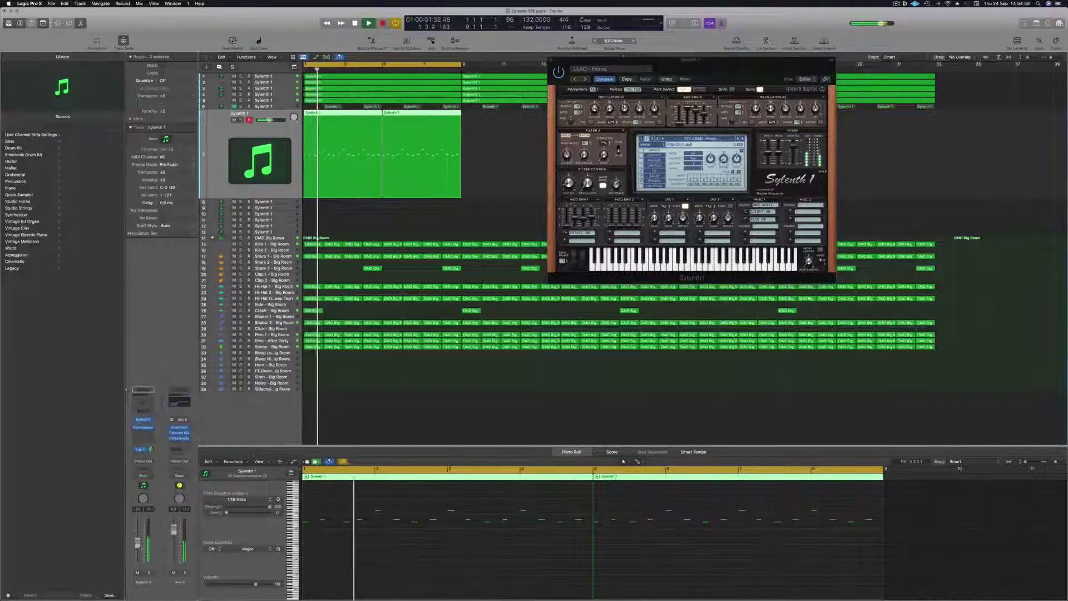
drag(728, 59, 515, 197)
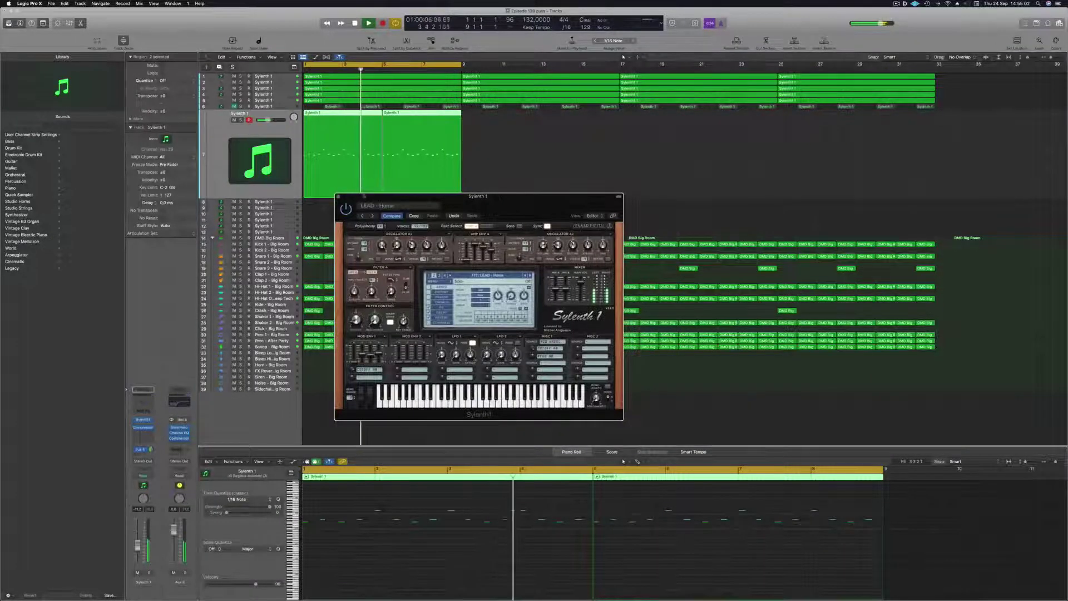
click(338, 198)
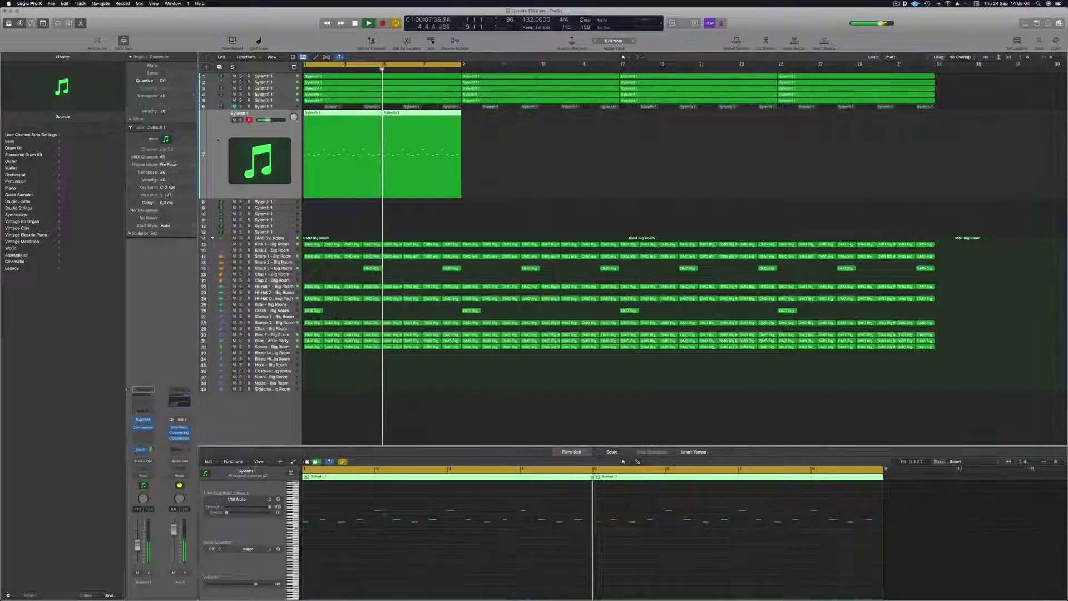
click(166, 139)
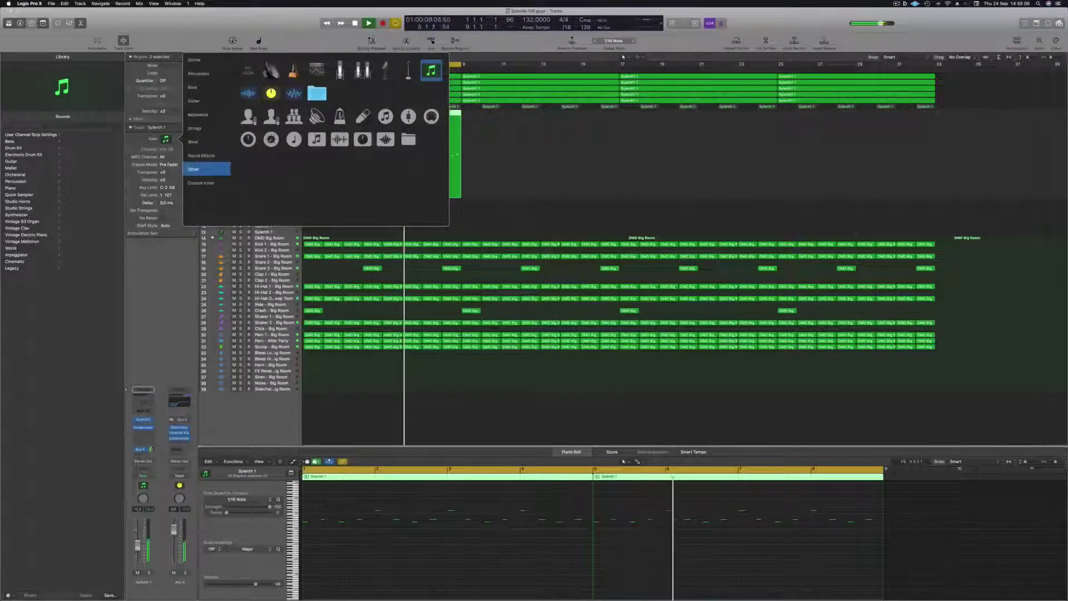
click(185, 277)
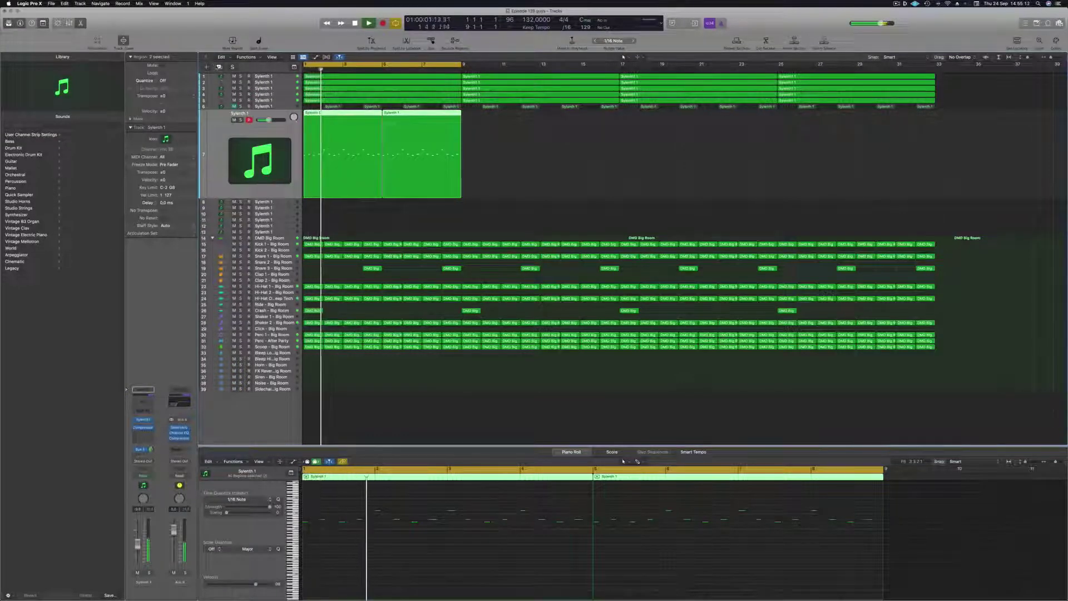
- Duplicate the lead track and copy both melody regions onto the new track
key(super+d)
drag(503, 129, 322, 133)
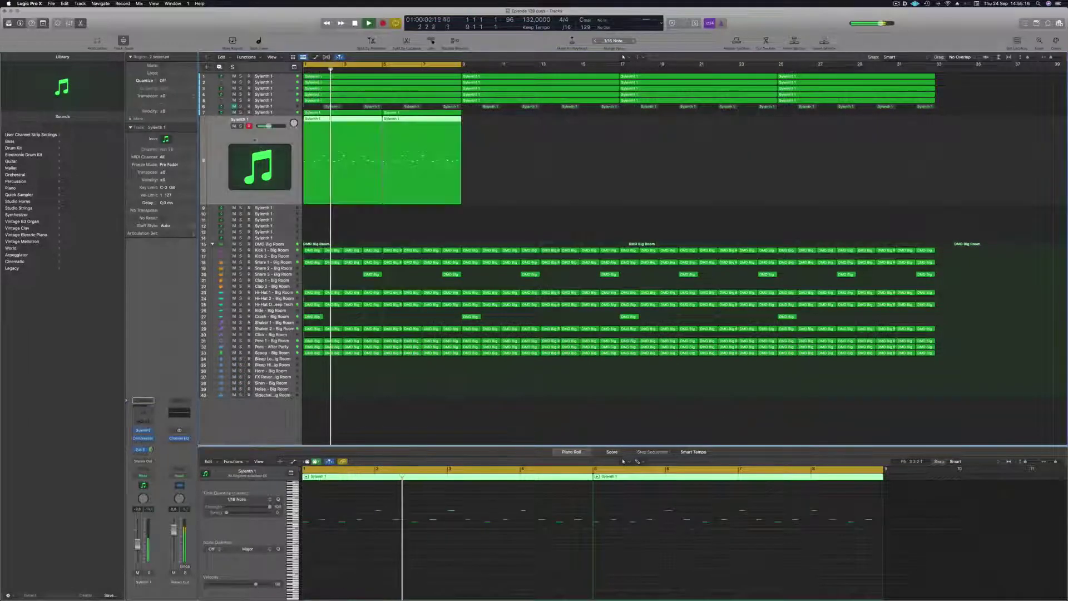
- Transpose all the notes in the duplicated track's two regions down and play the loop from the start
click(471, 547)
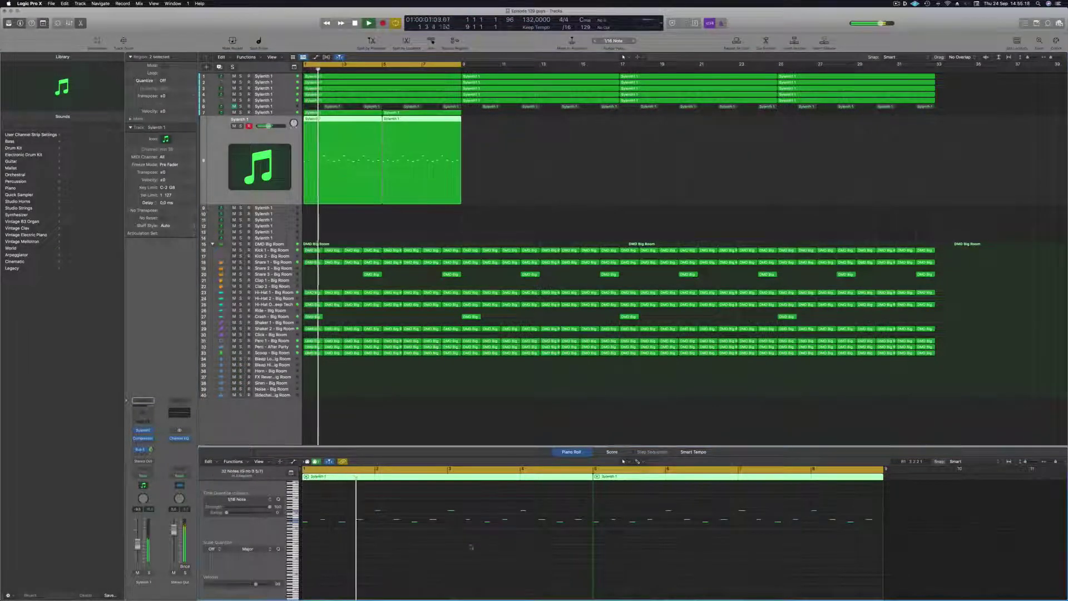
key(Return)
key(space)
scroll(599, 157, up, 5)
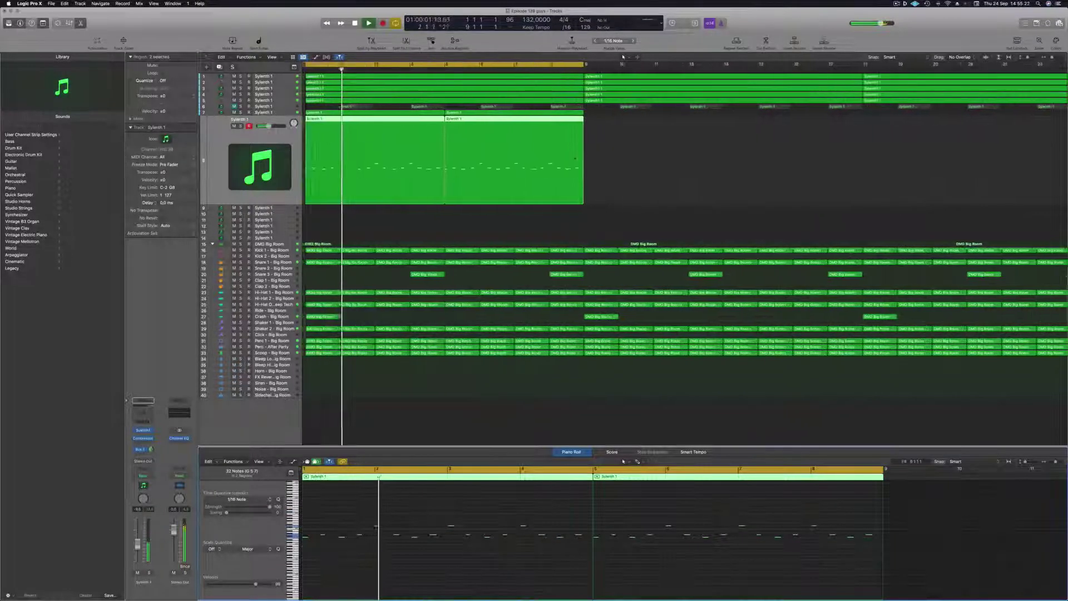
scroll(387, 142, down, 2)
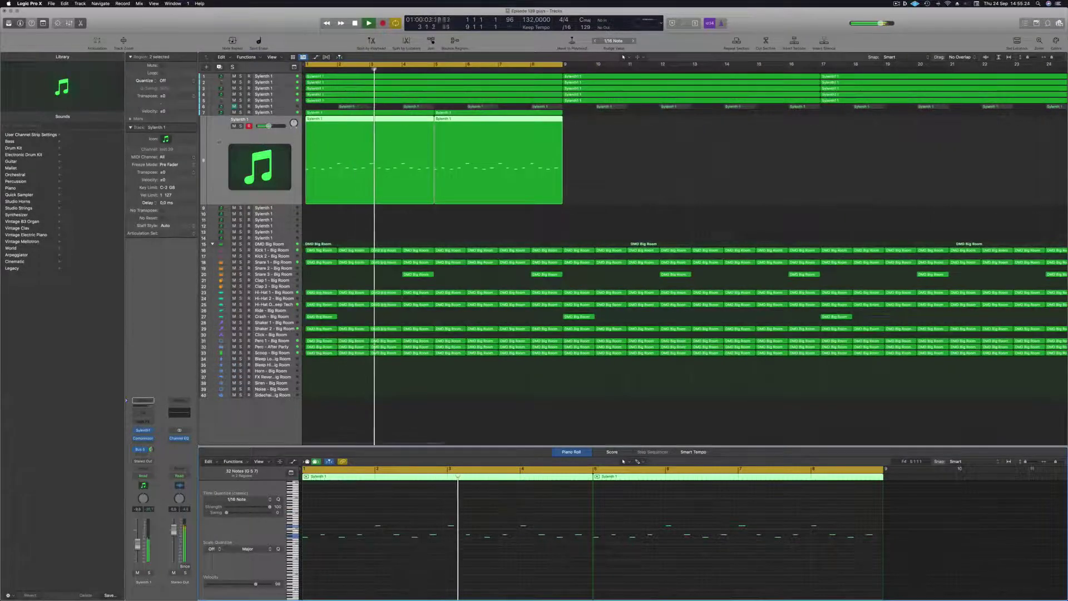
- Add a Bus 2 delay send to the upper lead track (track 7) and check the Stereo Delay settings on that bus
click(209, 155)
key(Up)
key(Return)
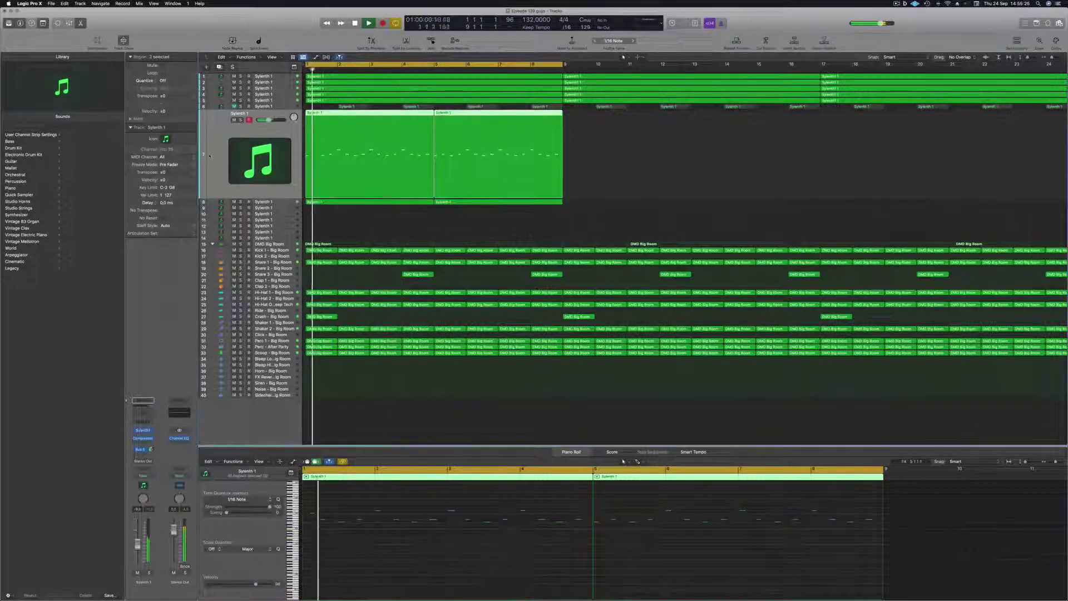
key(Return)
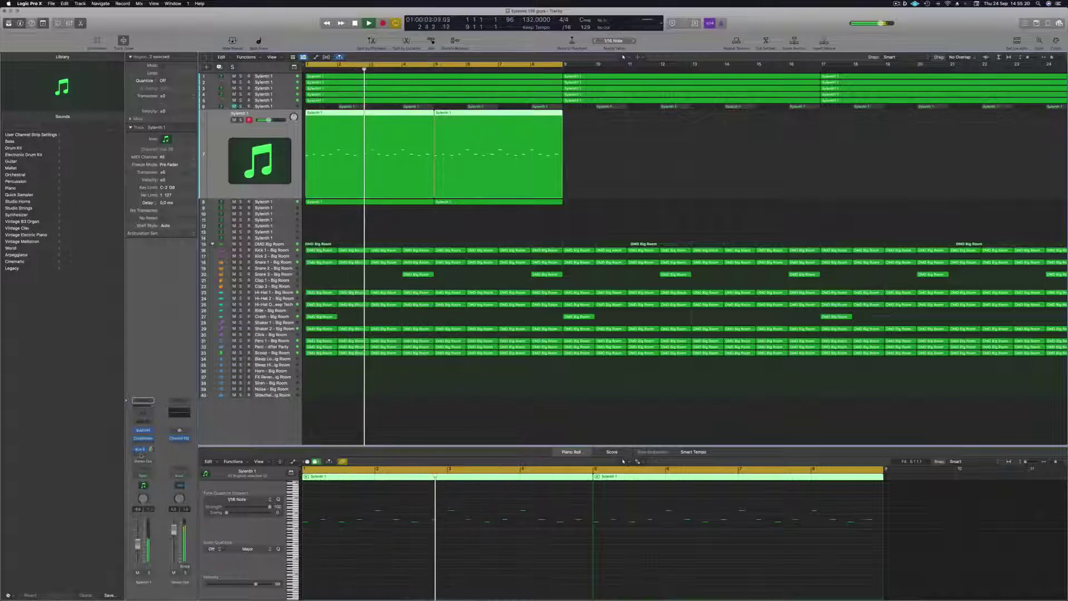
click(142, 449)
mouse_move(140, 463)
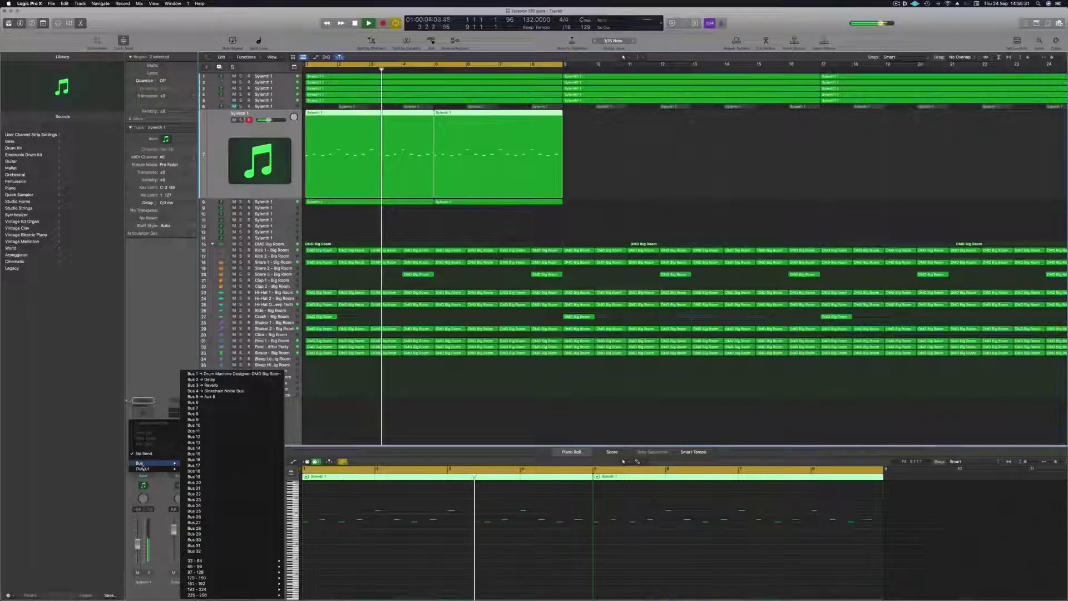
click(200, 403)
key(Return)
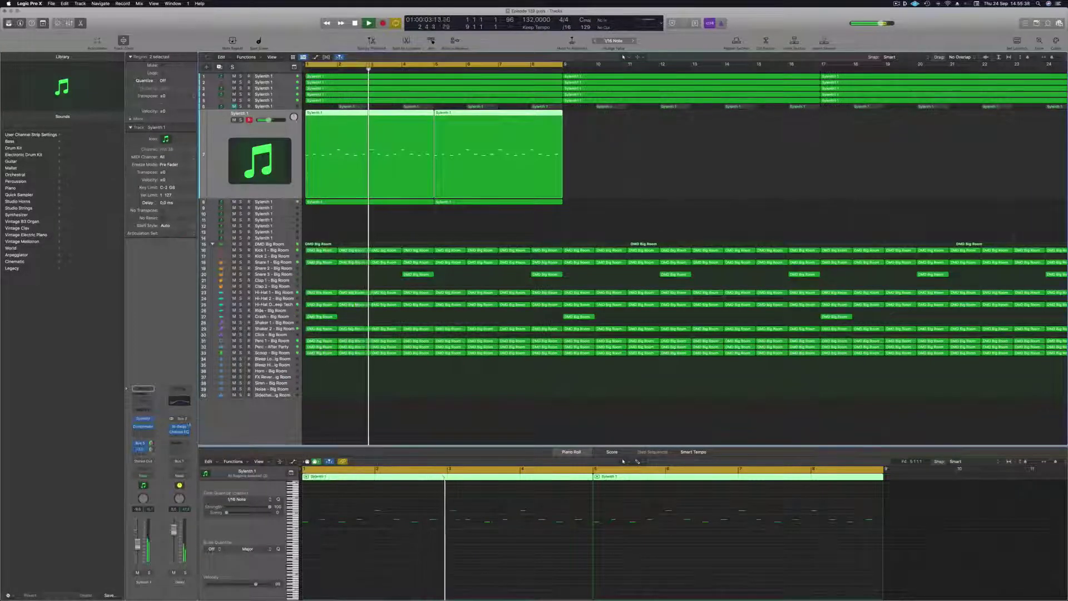
click(180, 427)
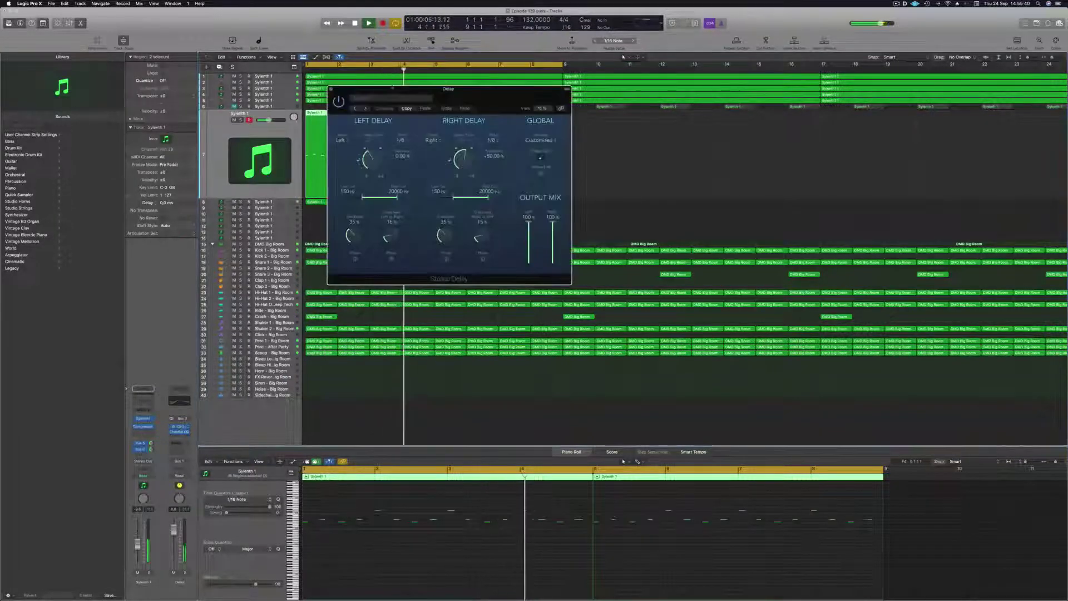
click(331, 89)
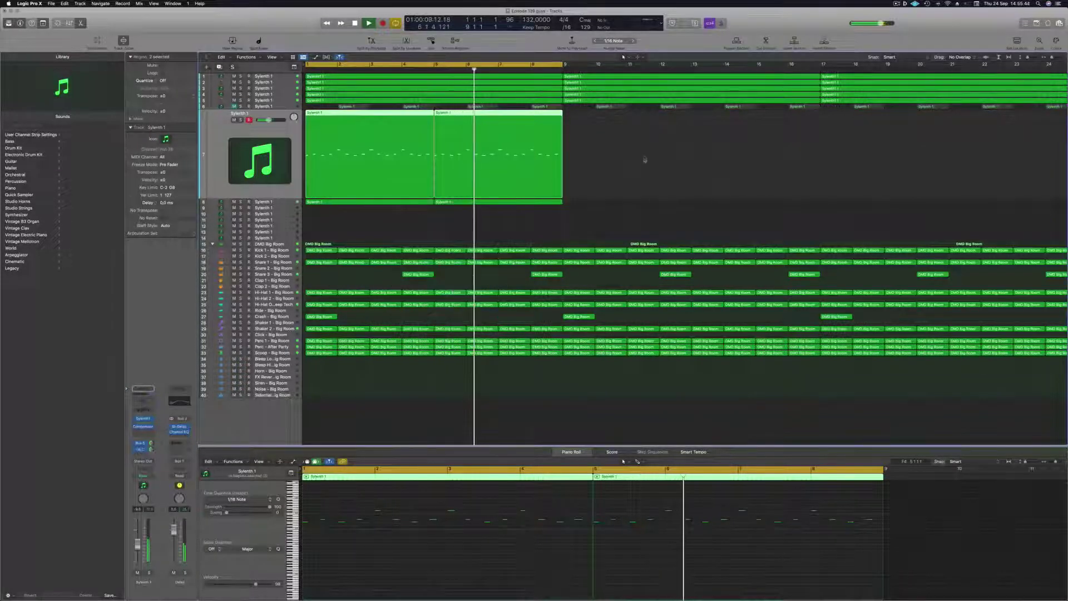
- Unmute the intermittent one-bar melody track (track 6), play the loop from the start and adjust the track's volume
click(619, 167)
scroll(600, 169, down, 4)
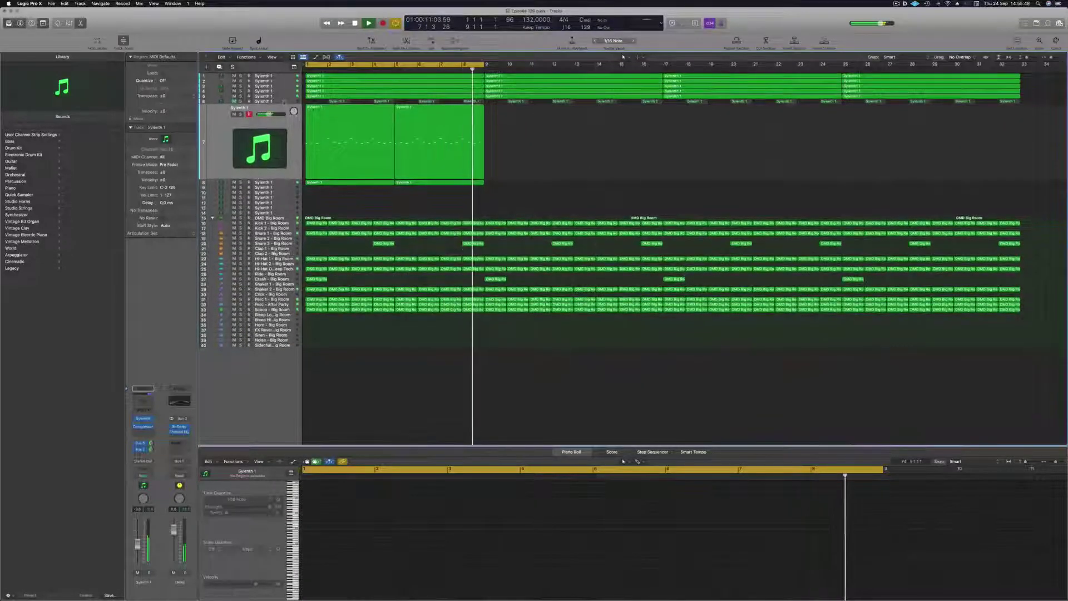
click(284, 102)
key(Return)
key(Return)
click(228, 141)
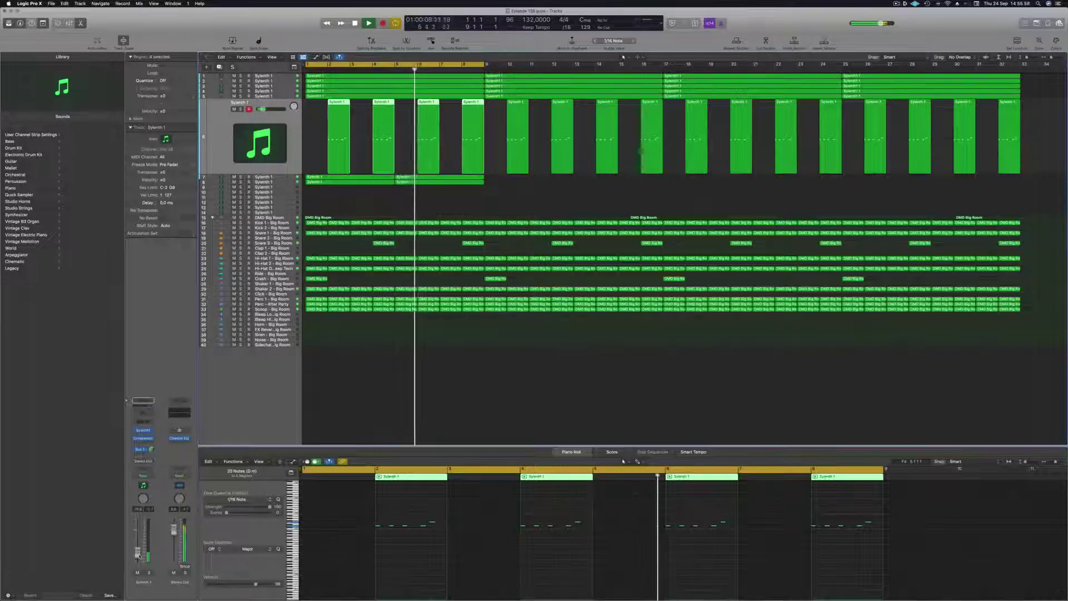
drag(138, 555, 137, 552)
- Insert a Channel EQ on track 6 with the low cut filter at 1190 Hz, close it and replay the loop
double_click(143, 410)
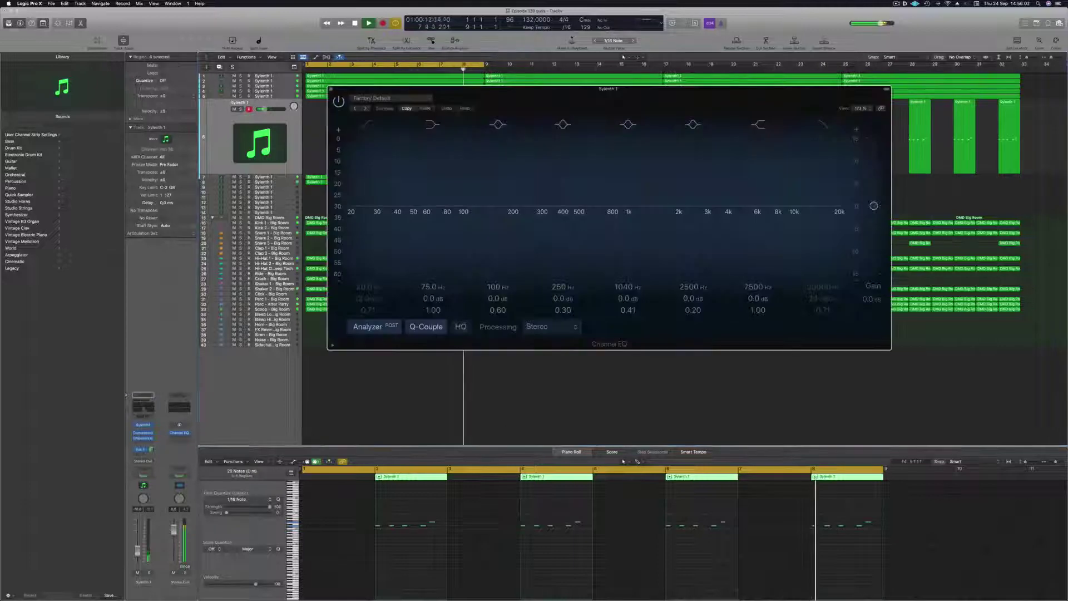
click(368, 125)
drag(390, 167, 652, 161)
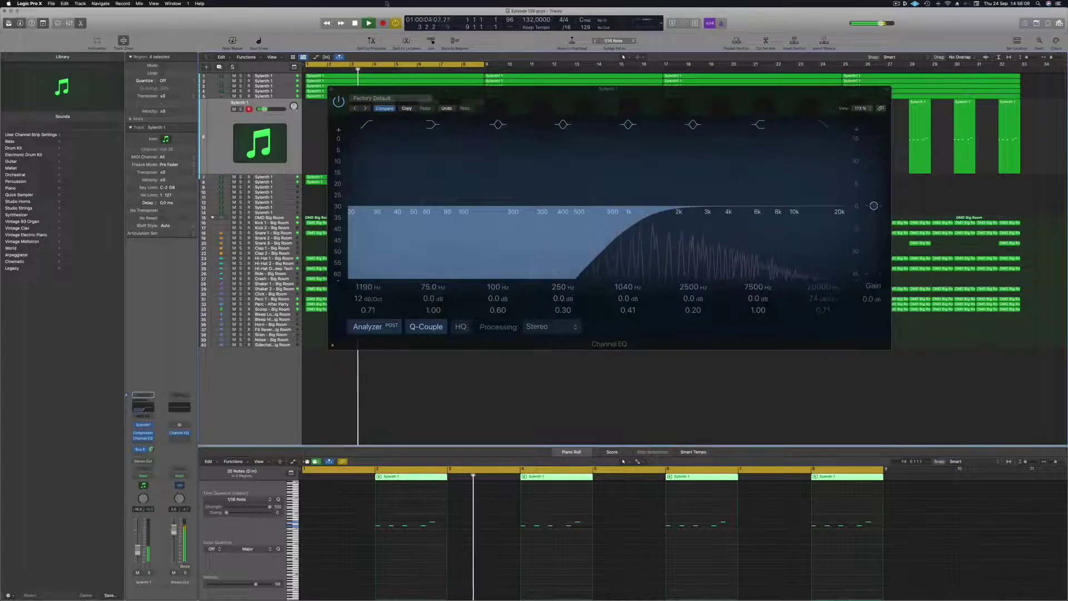
key(super+w)
key(Return)
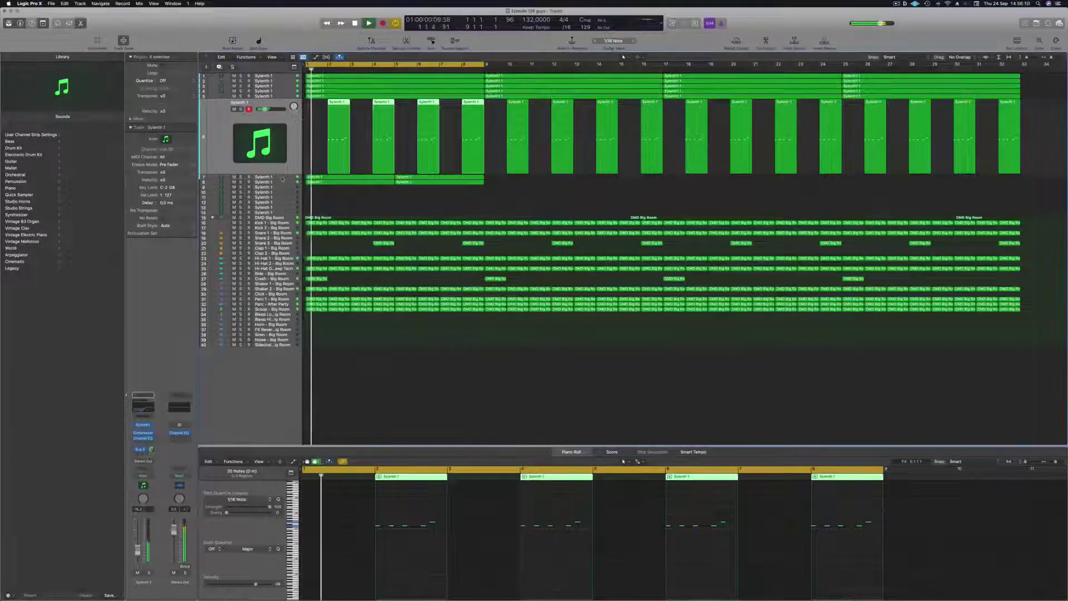
- Replay the loop with a brief solo check of the upper lead track (track 7) and insert a Channel EQ on it
key(Down)
key(Return)
key(s)
key(s)
key(Return)
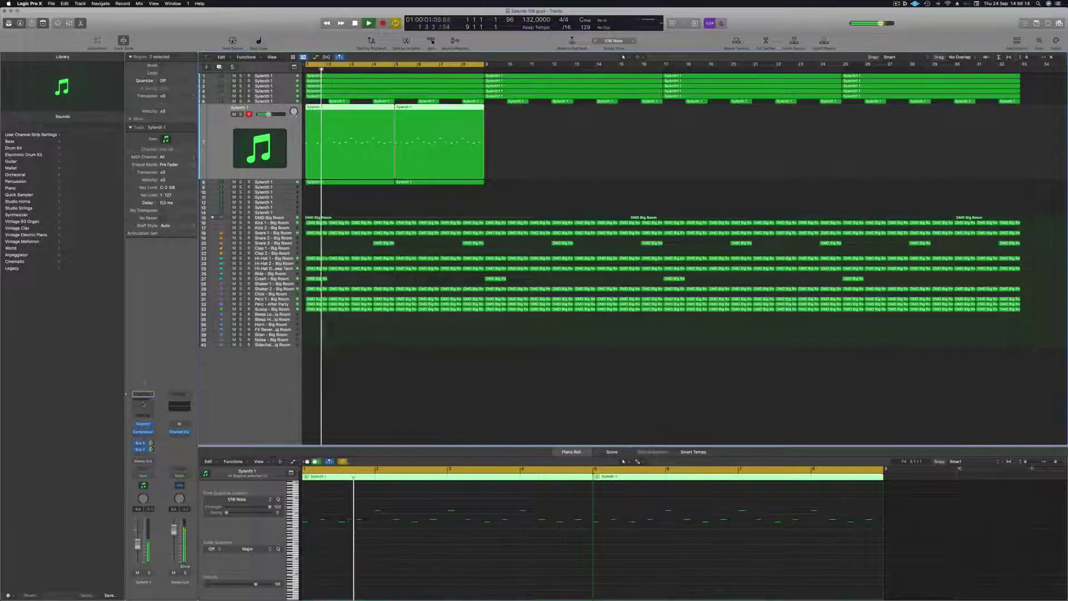
key(v)
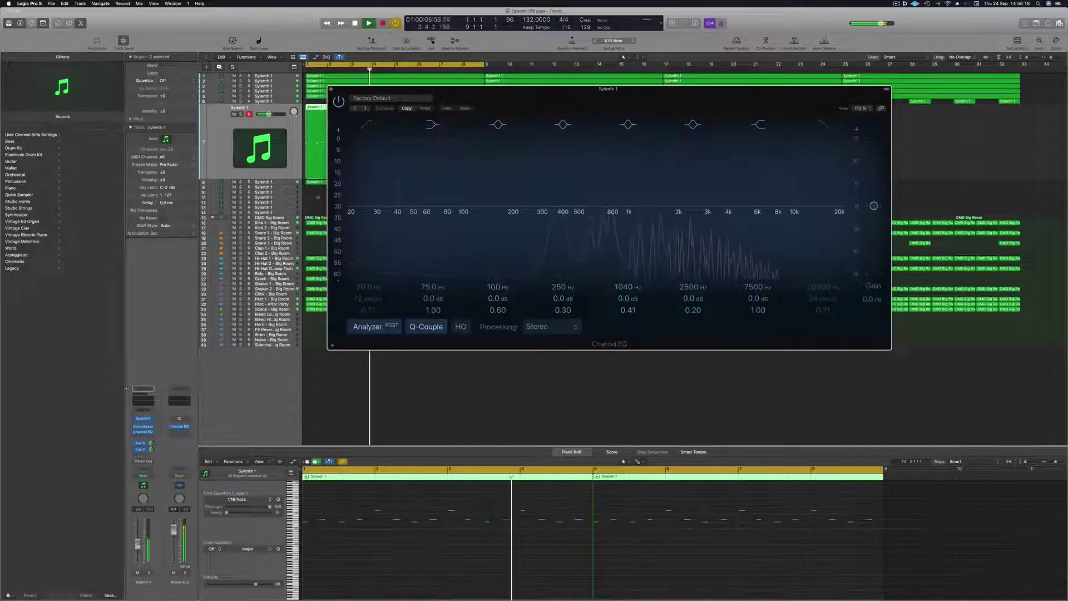
- Insert a Channel EQ on the lower lead layer (track 8), set its low cut between 100 and 200 Hz and close the EQ windows
click(284, 184)
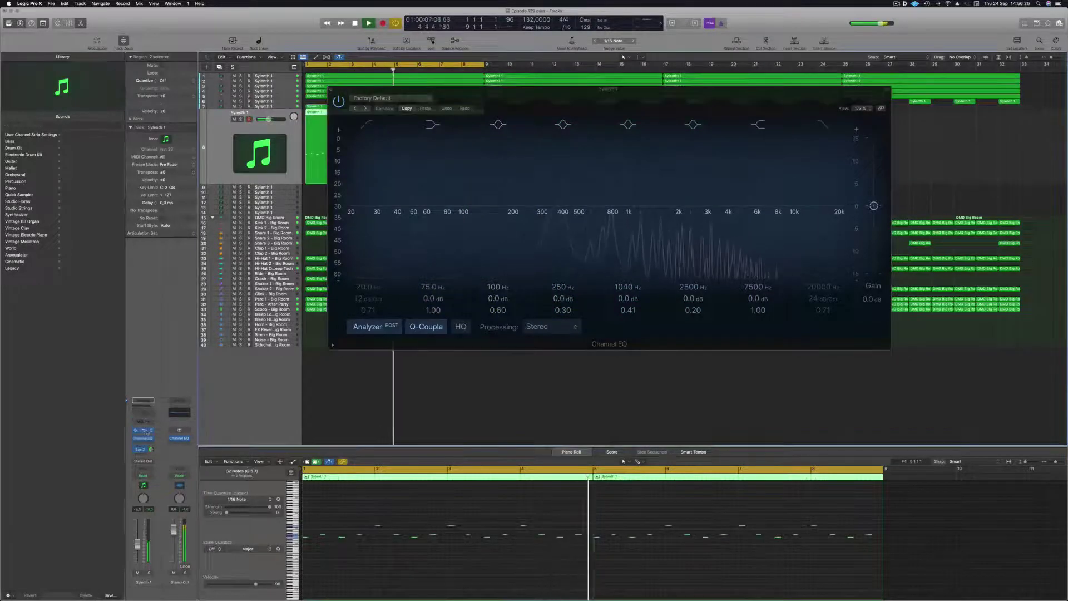
click(146, 414)
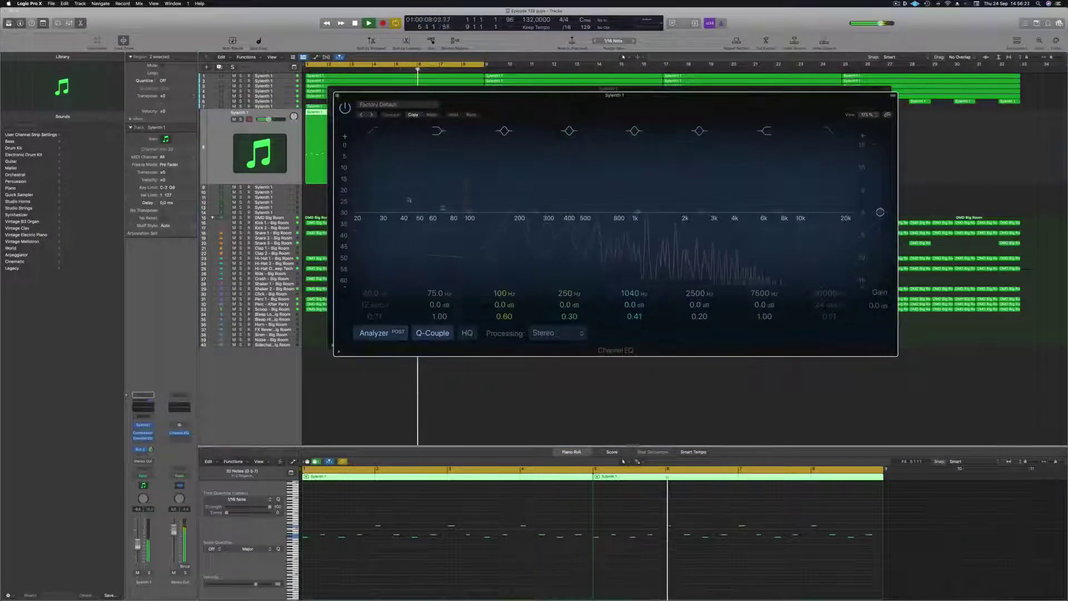
click(373, 131)
drag(377, 166, 517, 161)
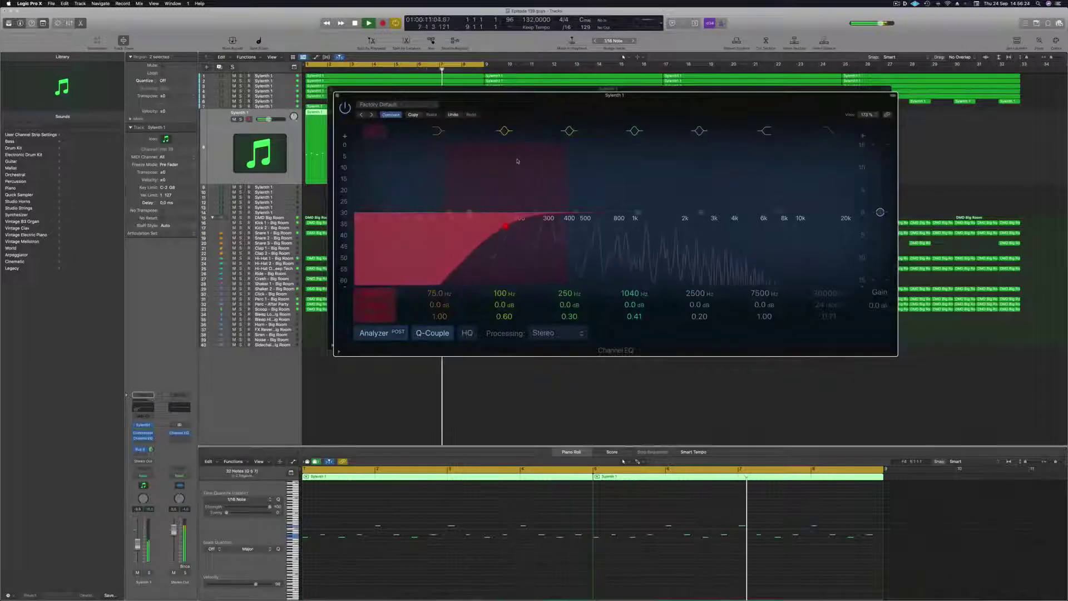
click(337, 96)
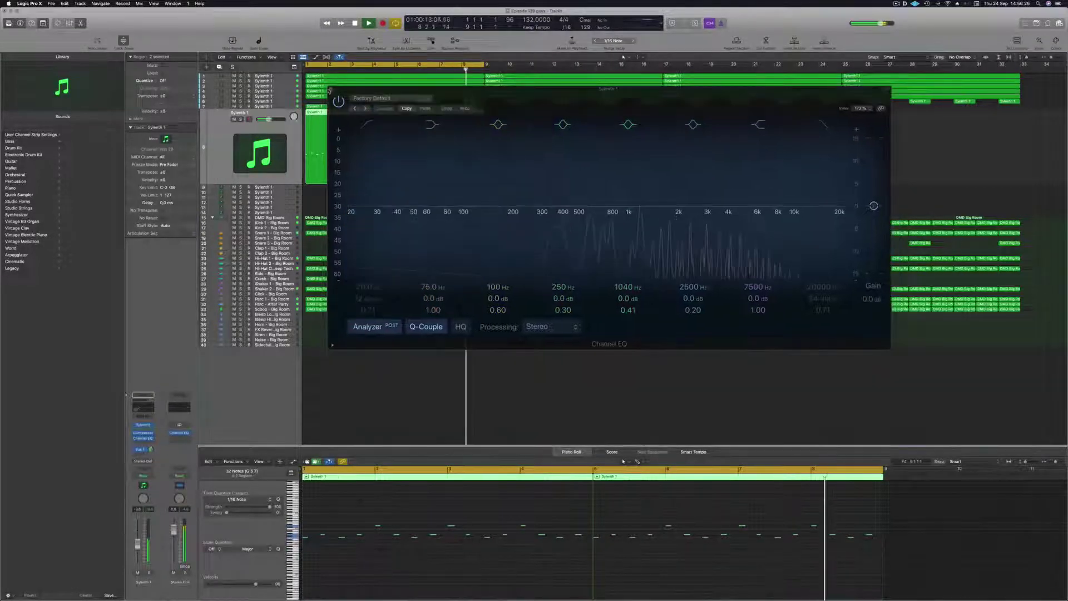
click(331, 89)
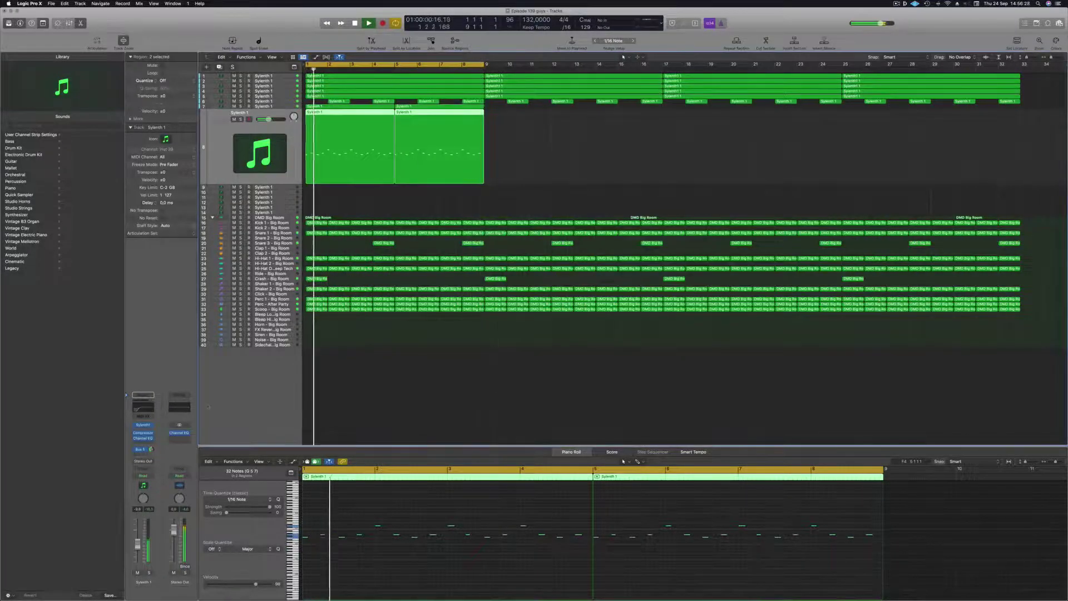
- Compare the loop with the upper lead track muted and unmuted, replaying it from the start
click(274, 105)
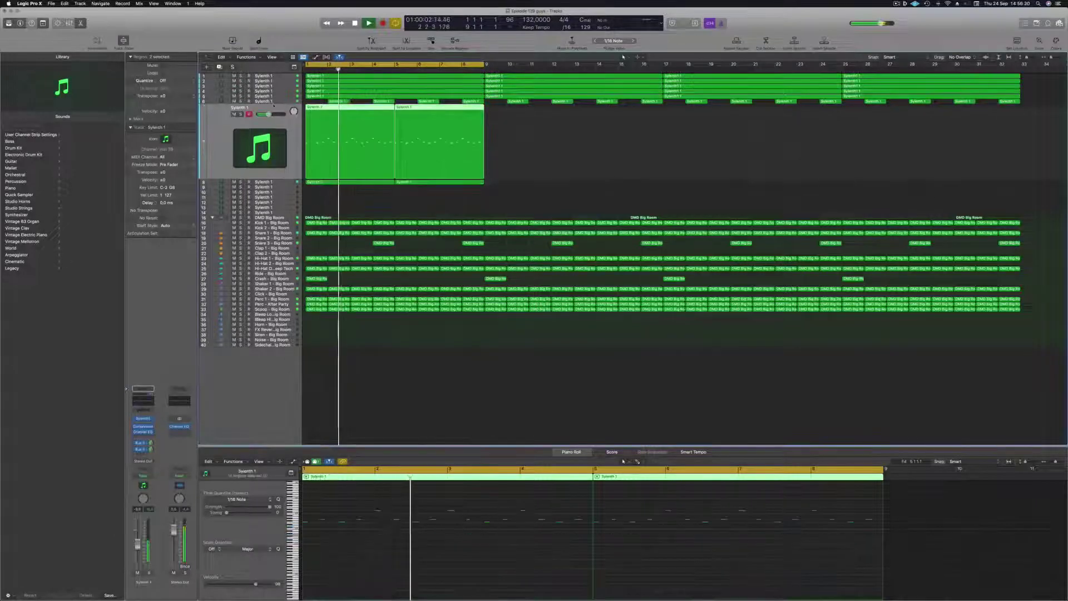
click(234, 114)
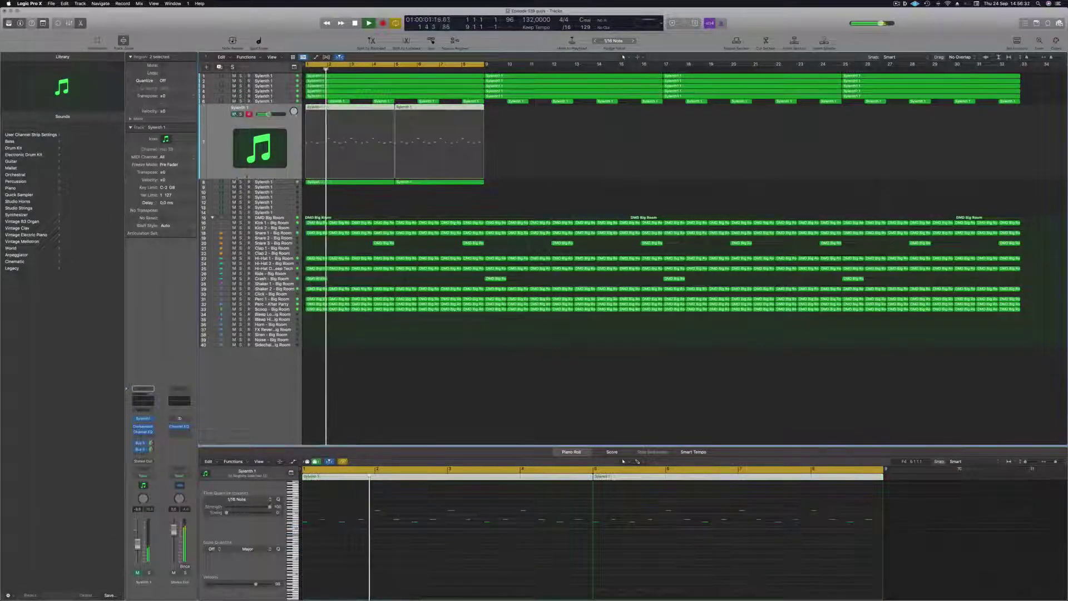
click(234, 114)
key(space)
key(space)
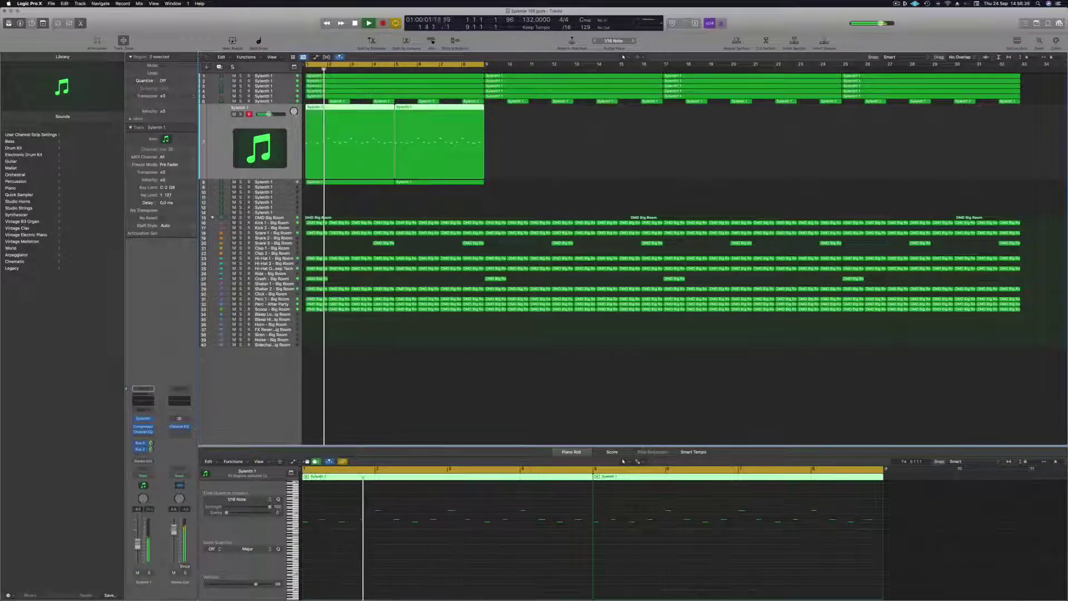
key(Return)
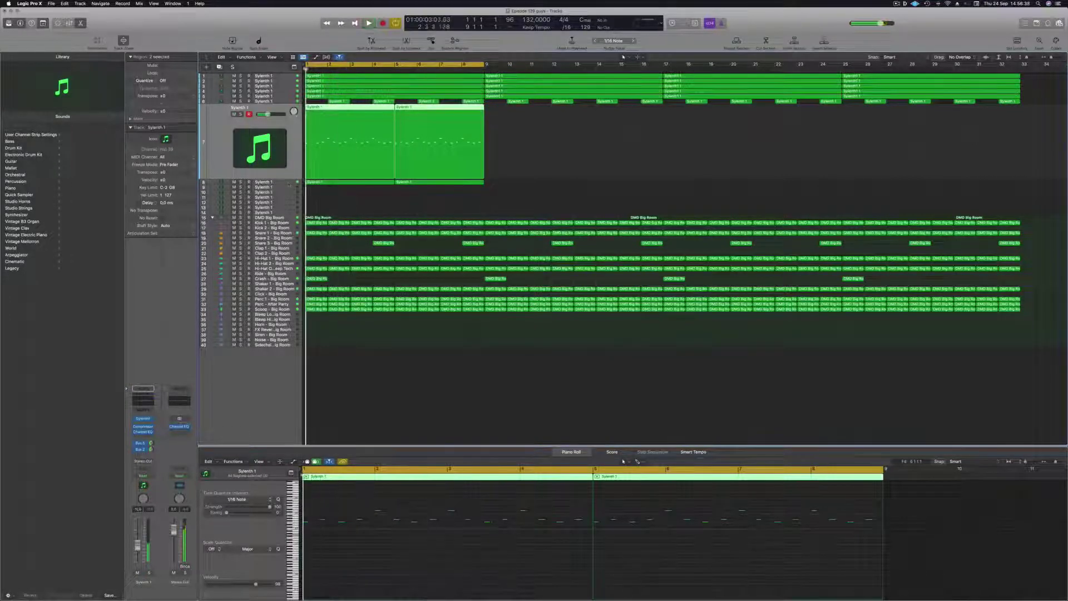
key(Down)
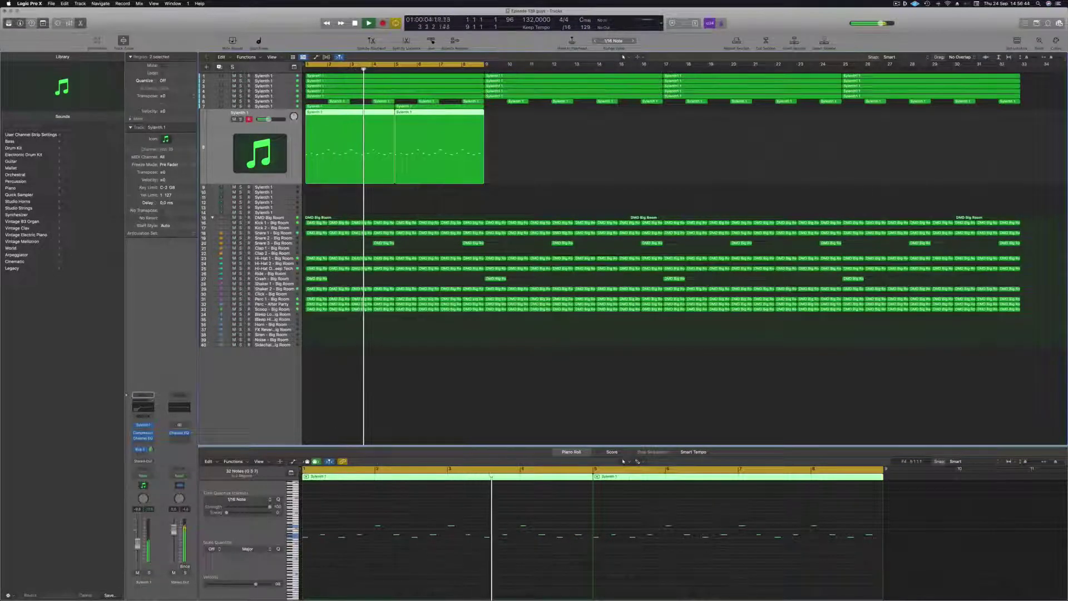
- Mute the intermittent one-bar melody track (track 6)
click(557, 179)
key(super+Left)
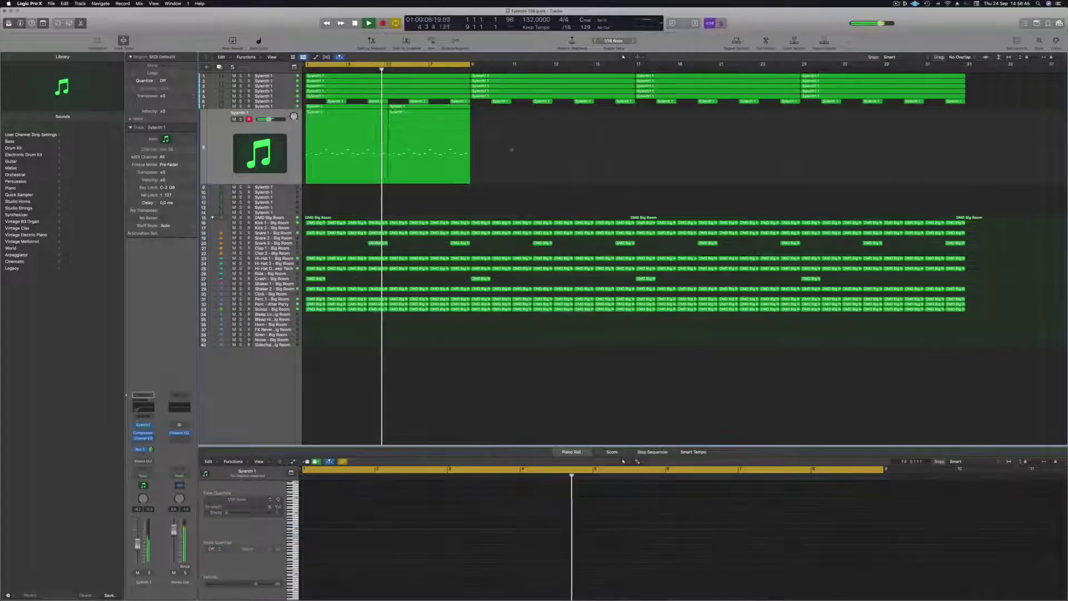
click(234, 101)
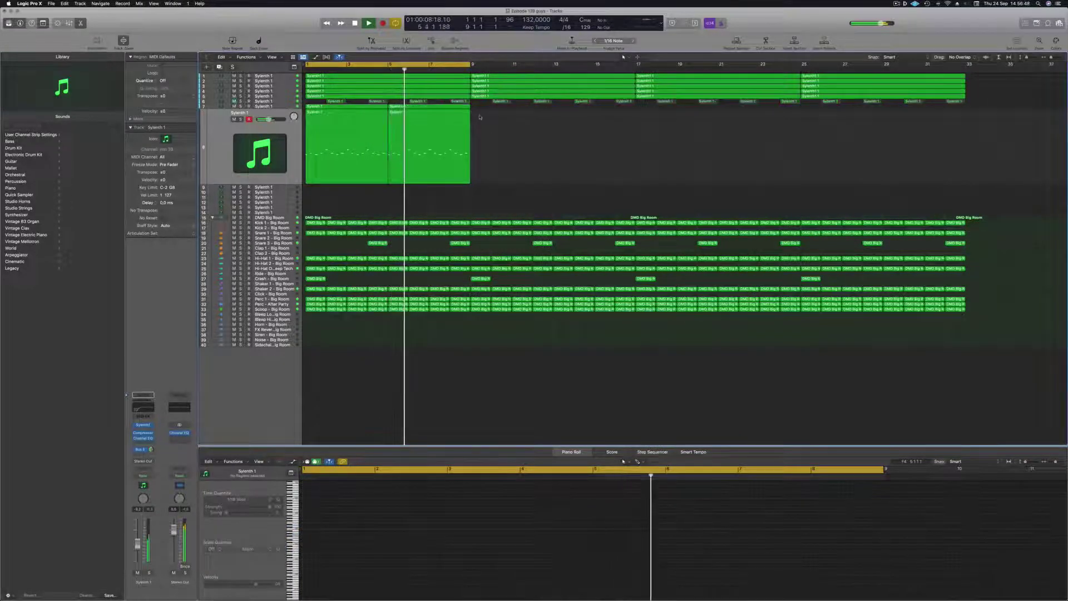
- Copy the melody regions on both lead tracks to bar 9 and bar 17 so they run up to bar 33
drag(477, 103, 316, 155)
drag(366, 112, 526, 107)
drag(637, 107, 694, 110)
key(super+Left)
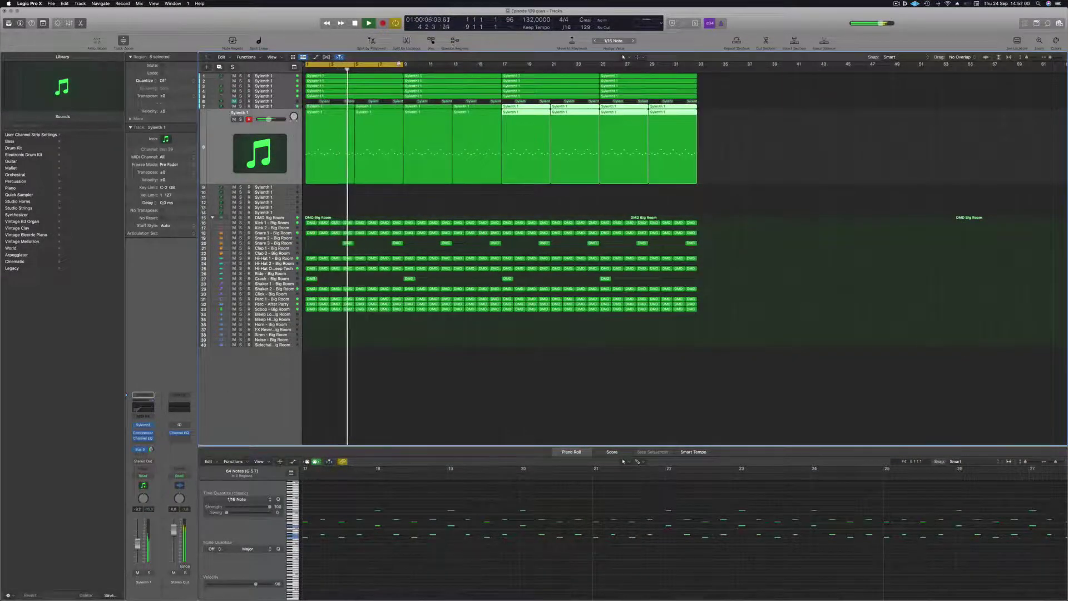
- Extend the cycle range to cover bars 1 to 33 and deselect the regions
key(super+u)
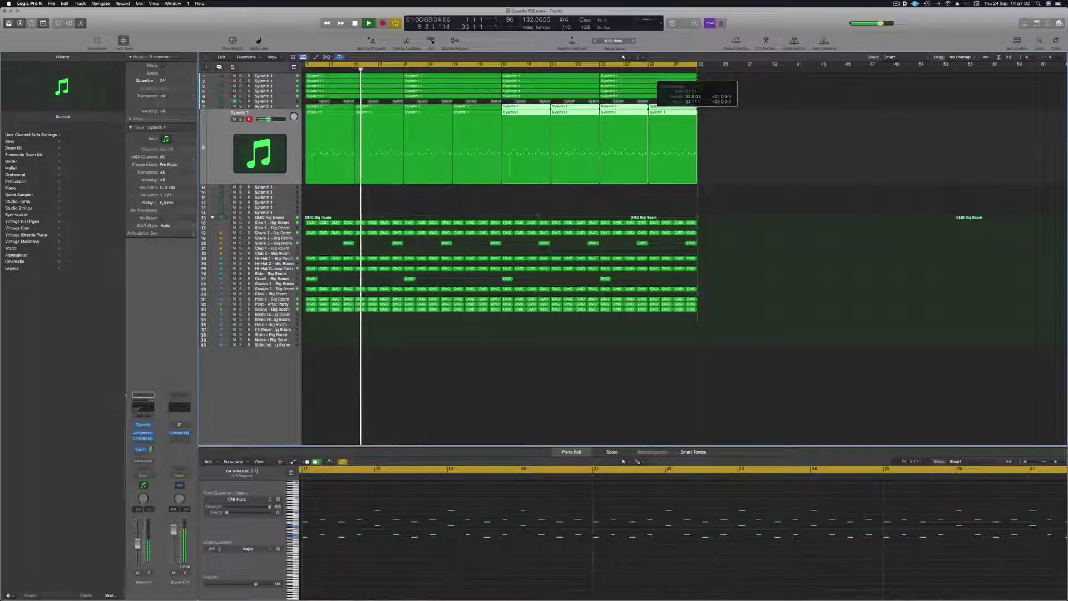
click(537, 197)
key(super+Down)
key(super+Down)
key(super+Down)
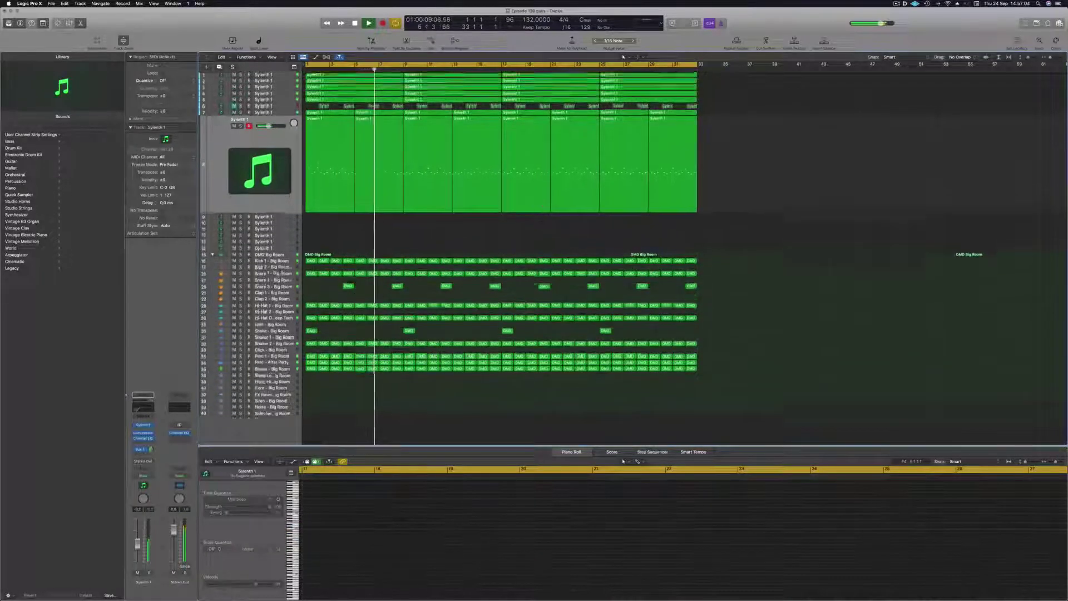